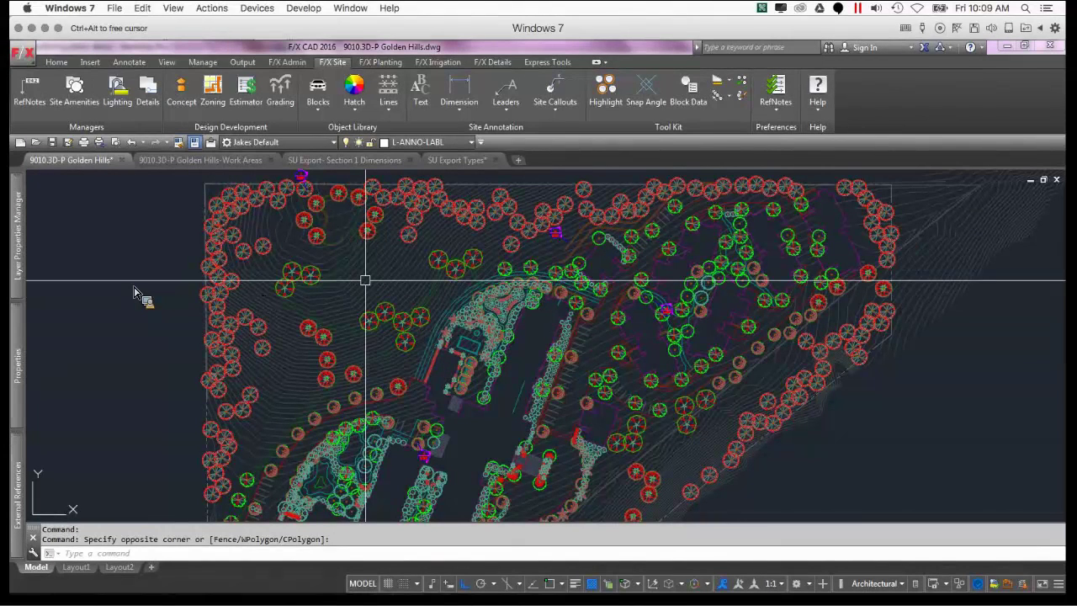
{"action": "mouse_move", "coordinate": [308, 358]}
{"action": "middle_mouse_down"}
{"action": "mouse_move", "coordinate": [269, 359]}
{"action": "mouse_move", "coordinate": [233, 341]}
{"action": "mouse_move", "coordinate": [236, 351]}
{"action": "middle_mouse_up"}
{"action": "mouse_move", "coordinate": [322, 292]}
{"action": "middle_mouse_down"}
{"action": "mouse_move", "coordinate": [354, 364]}
{"action": "mouse_move", "coordinate": [356, 340]}
{"action": "middle_mouse_up"}
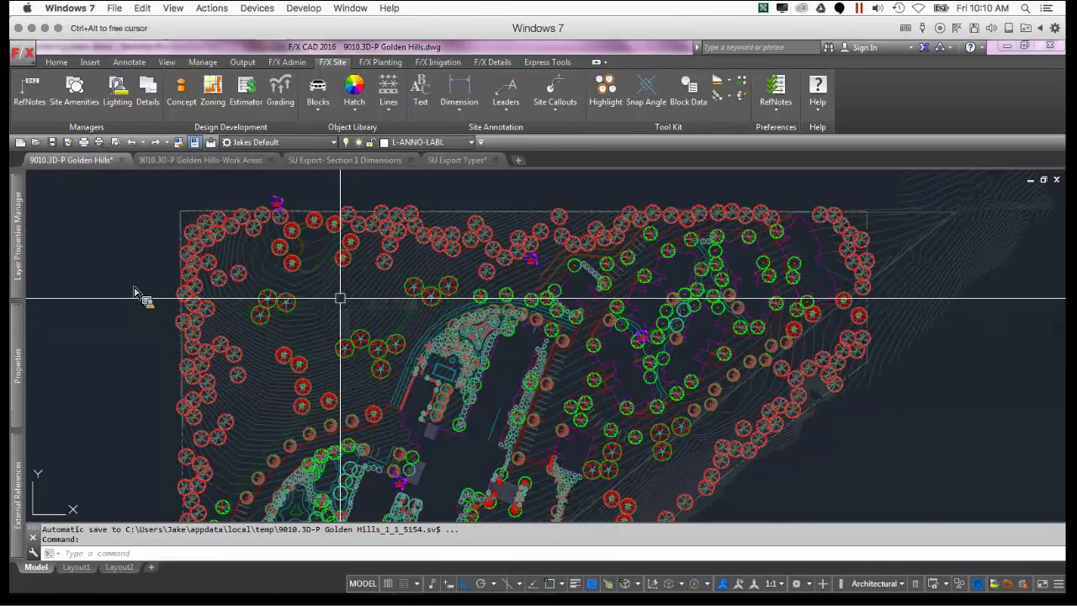
{"action": "middle_click_drag", "start_coordinate": [409, 324], "coordinate": [415, 300]}
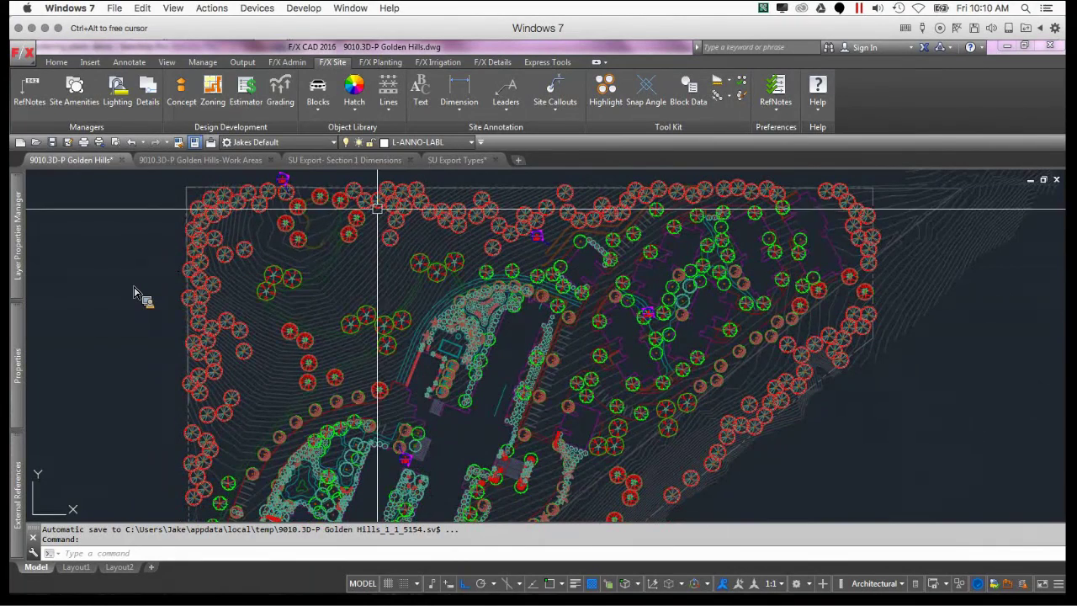
- Review the SketchUp Connection options for the planting plan and close them without exporting
{"action": "left_click", "coordinate": [380, 63]}
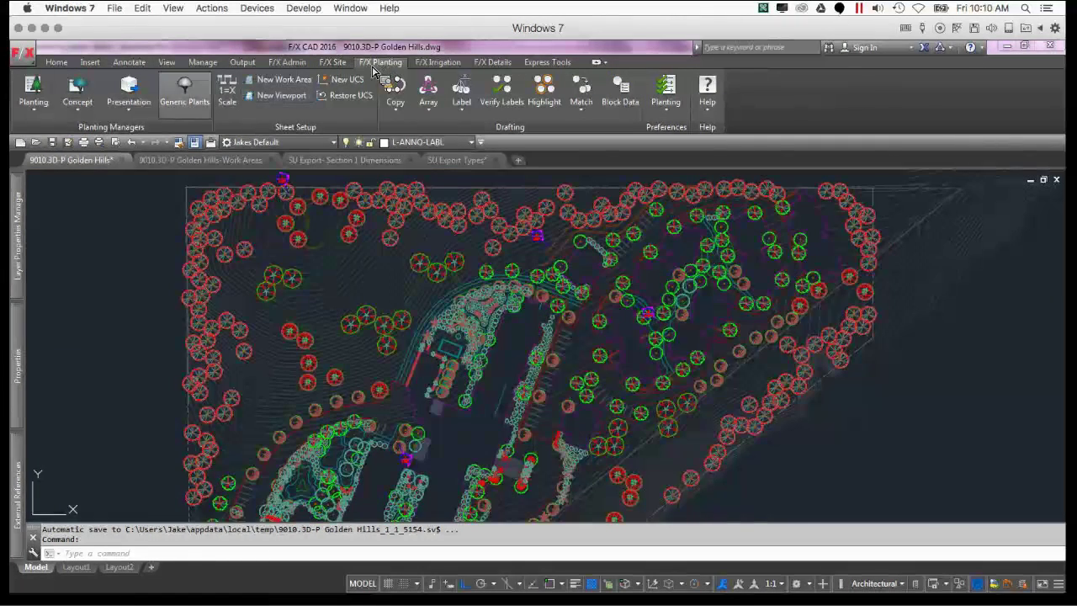
{"action": "left_click", "coordinate": [137, 91]}
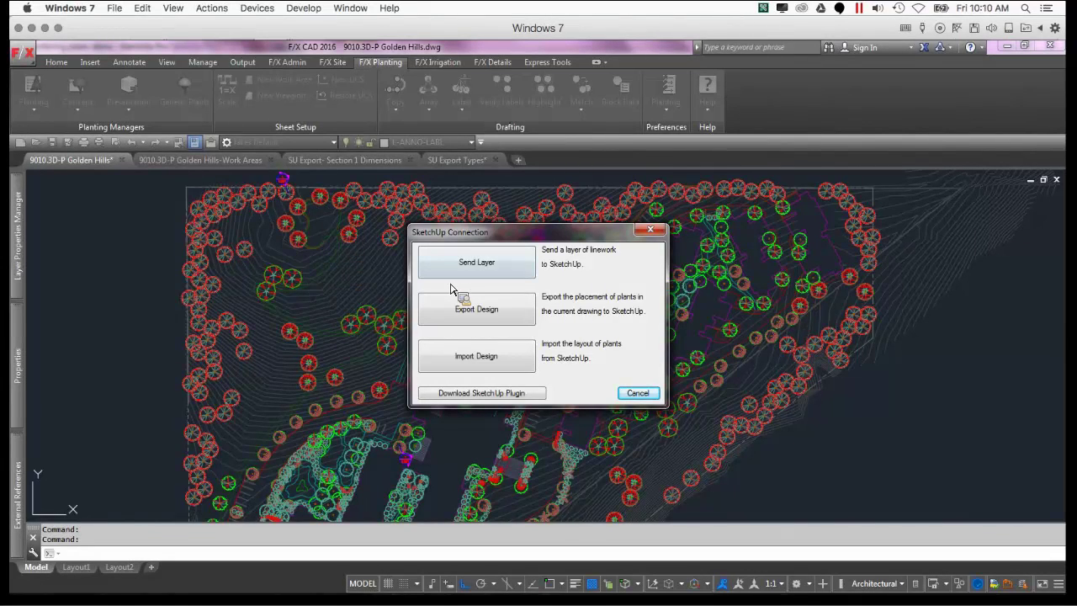
{"action": "left_click", "coordinate": [648, 230]}
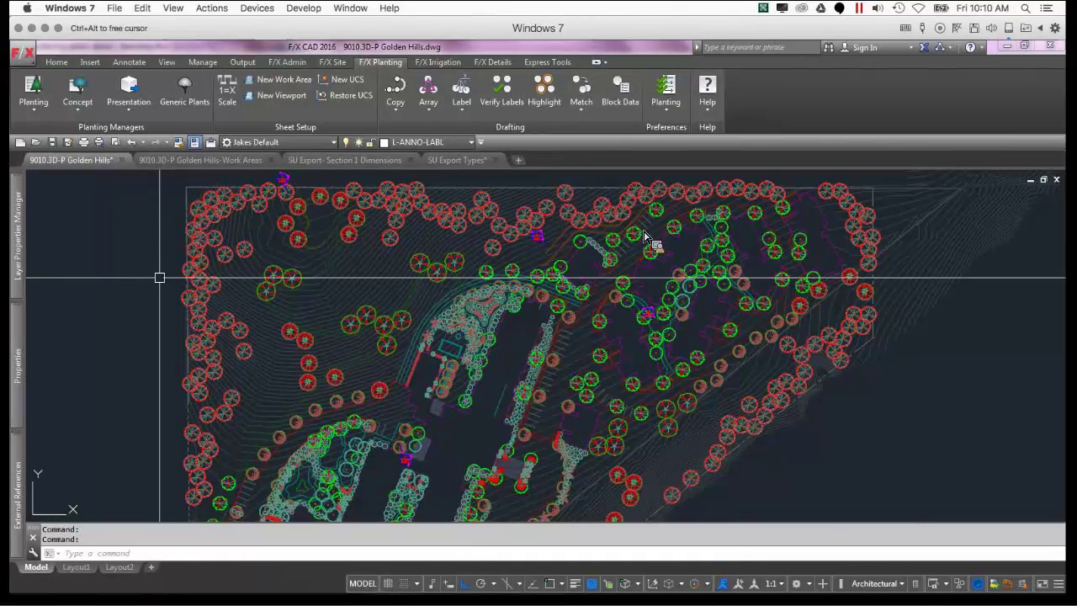
- Check which layers a tree on the southeastern slope and a nearby shrub are on, leaving both unselected
{"action": "scroll", "coordinate": [304, 335], "scroll_direction": "down", "scroll_amount": 3}
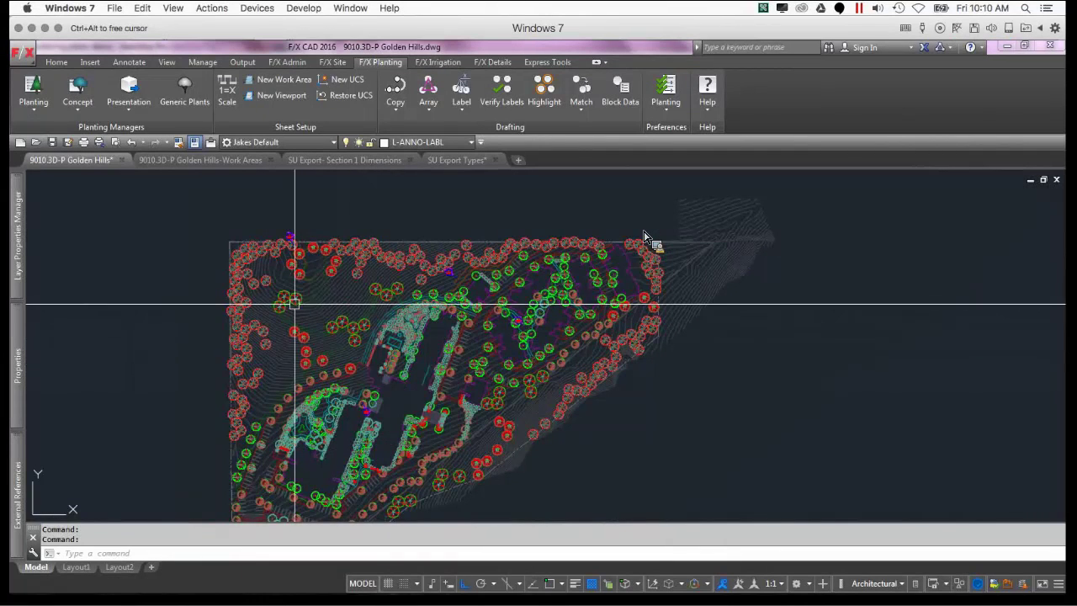
{"action": "scroll", "coordinate": [510, 395], "scroll_direction": "up", "scroll_amount": 3}
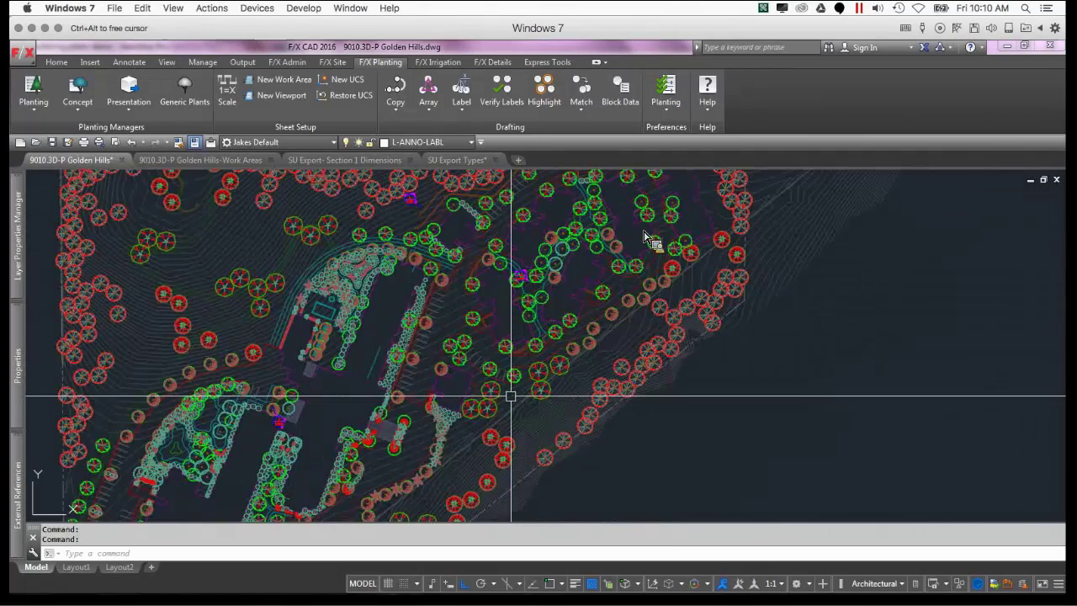
{"action": "scroll", "coordinate": [510, 395], "scroll_direction": "up", "scroll_amount": 4}
{"action": "left_click", "coordinate": [536, 387]}
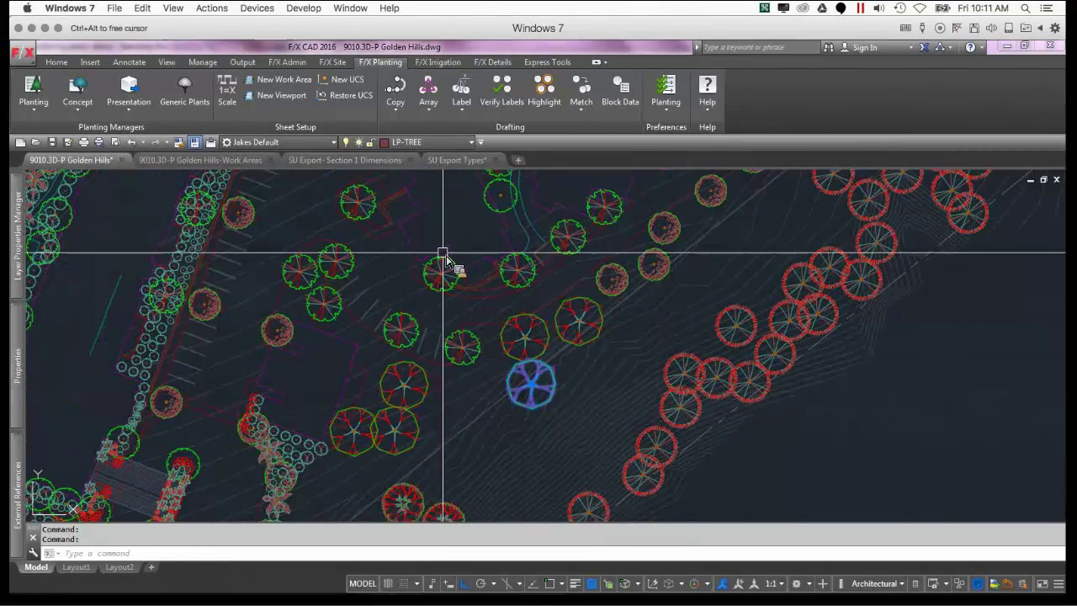
{"action": "key", "text": "Escape"}
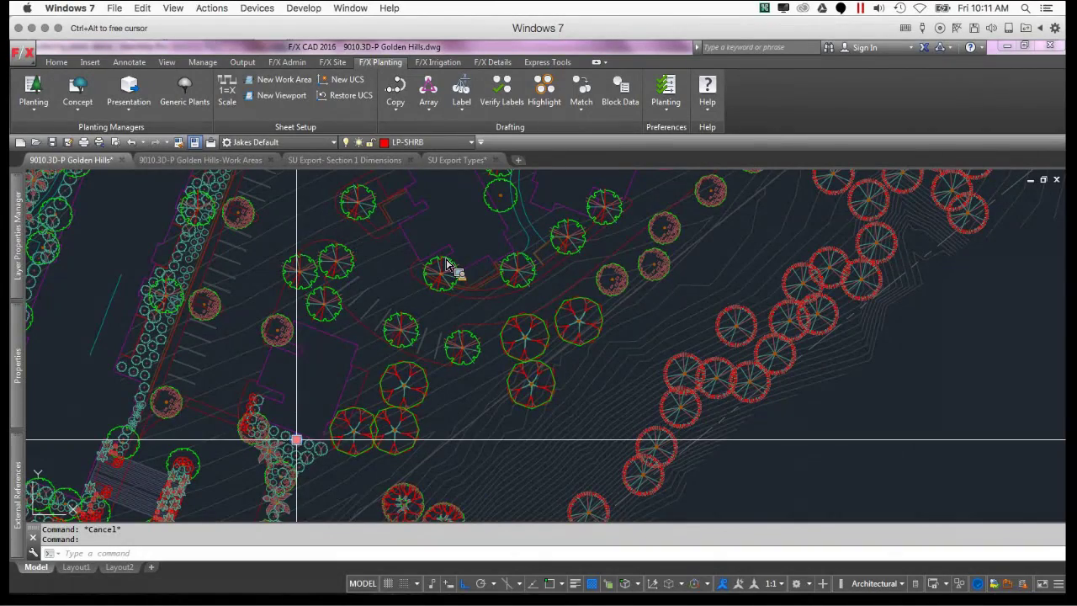
{"action": "key", "text": "Escape"}
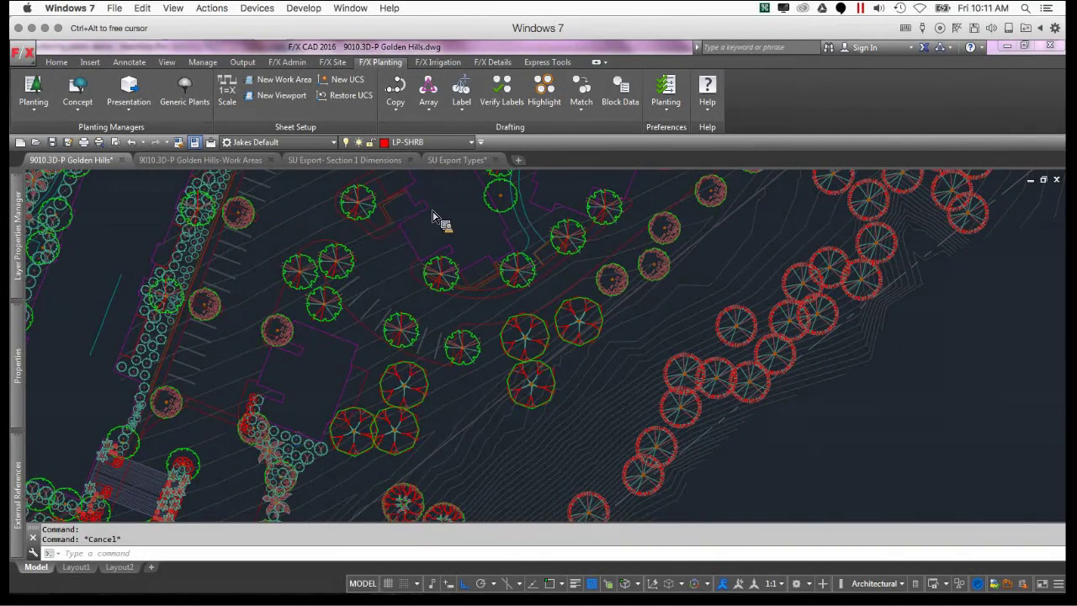
- Freeze the LP-SHRB layer with LAYFRZ by picking a shrub in the planted area beside the curved path
{"action": "scroll", "coordinate": [523, 392], "scroll_direction": "down", "scroll_amount": 8}
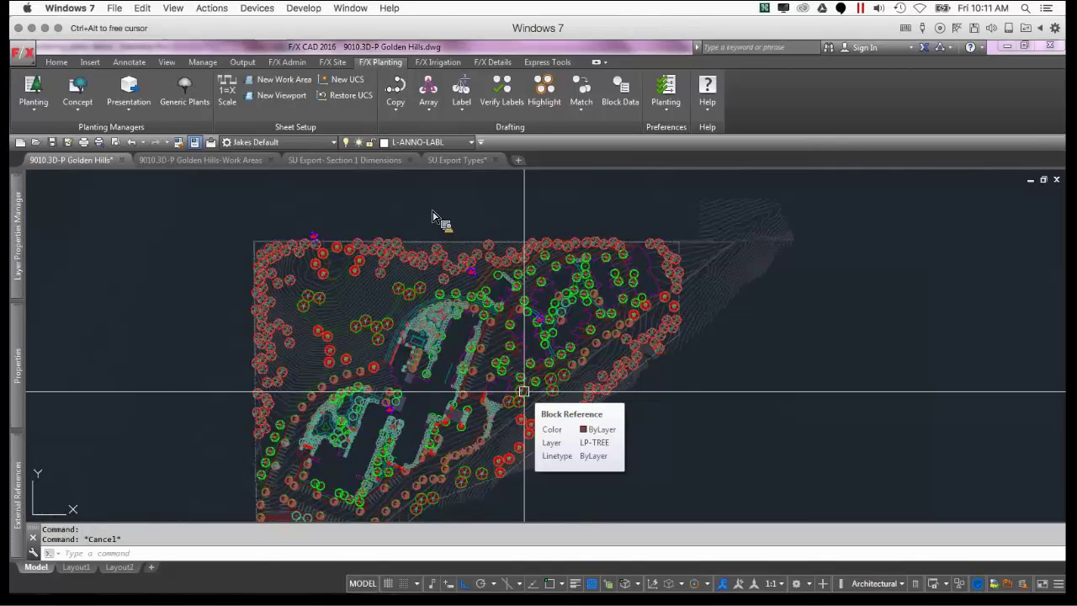
{"action": "type", "text": "LAYfr"}
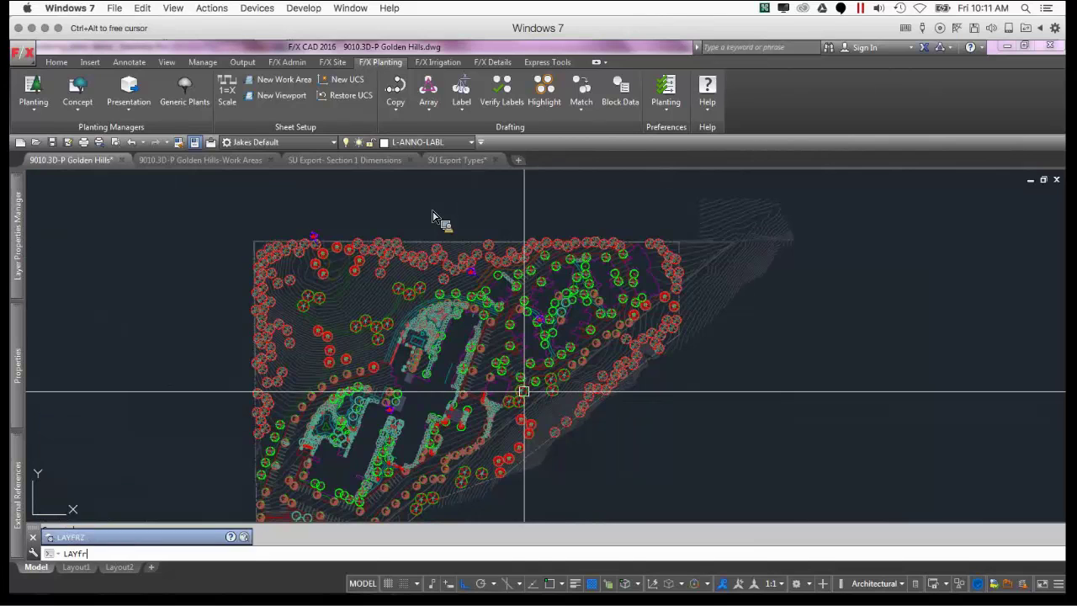
{"action": "key", "text": "Return"}
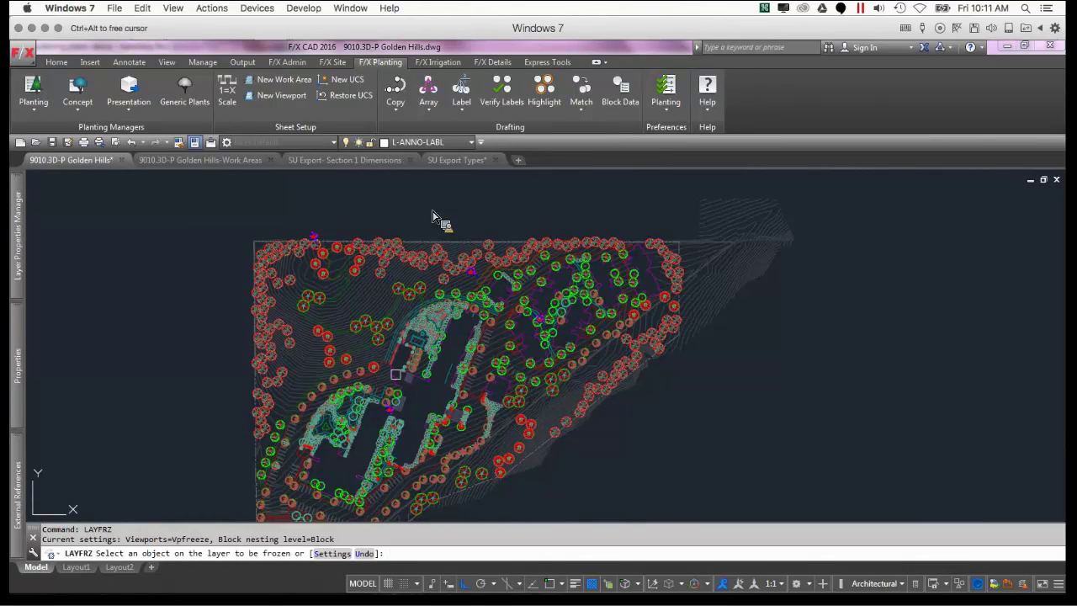
{"action": "scroll", "coordinate": [433, 217], "scroll_direction": "up", "scroll_amount": 5}
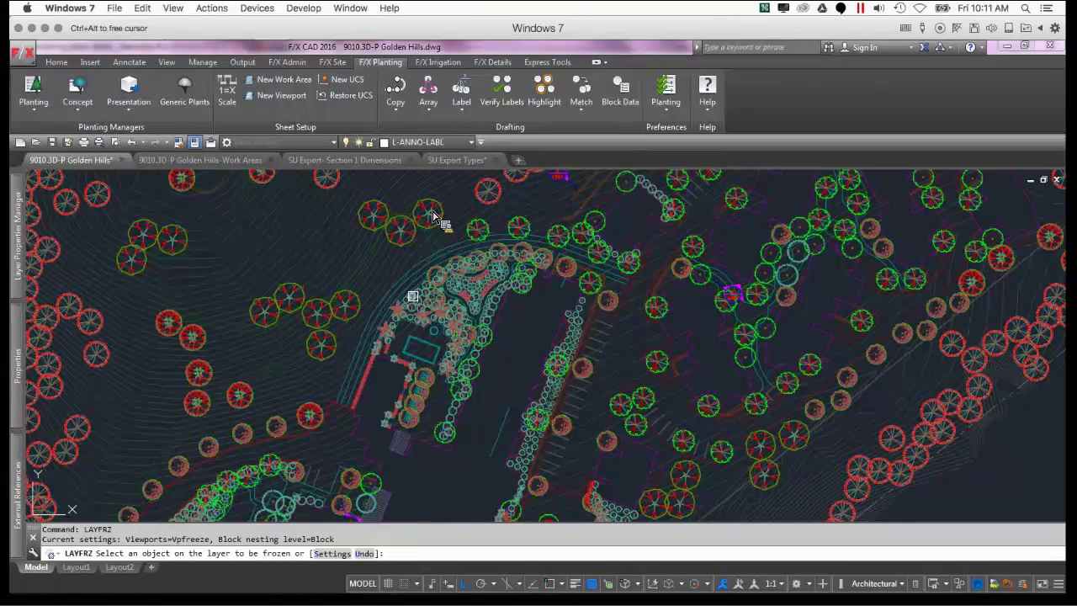
{"action": "left_click", "coordinate": [412, 296]}
{"action": "scroll", "coordinate": [402, 308], "scroll_direction": "down", "scroll_amount": 6}
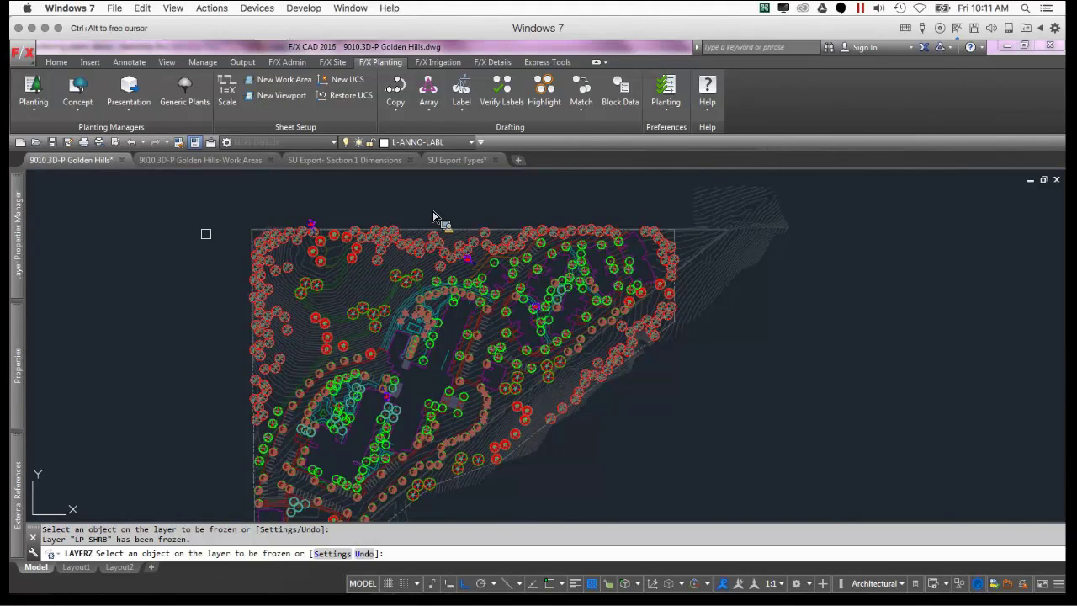
{"action": "key", "text": "Return"}
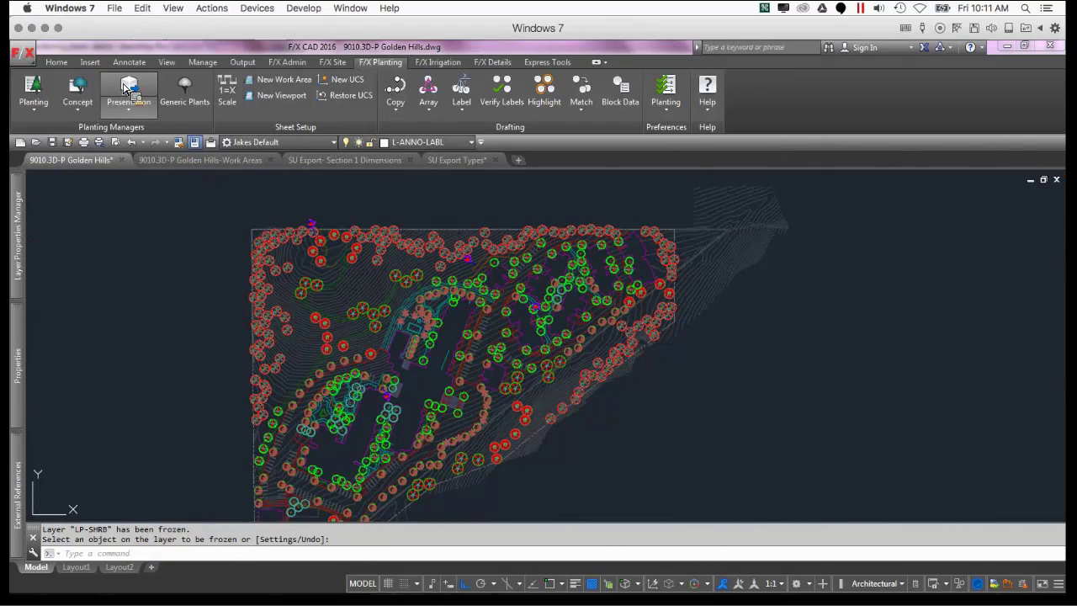
- Export the placement of the plants in the current drawing to SketchUp and dismiss the completion message
{"action": "left_click", "coordinate": [126, 87]}
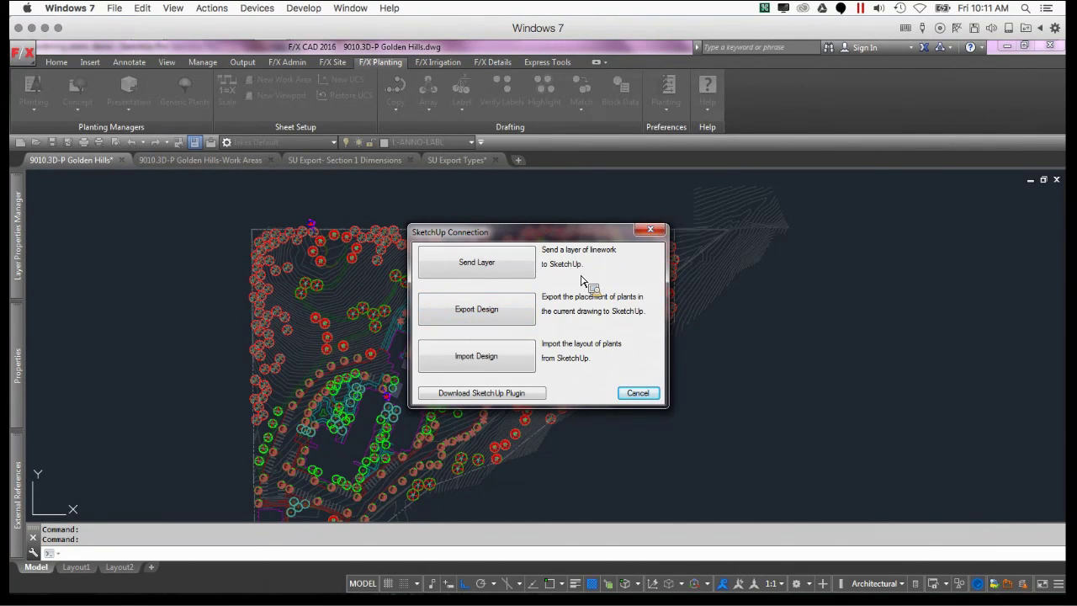
{"action": "left_click", "coordinate": [505, 310]}
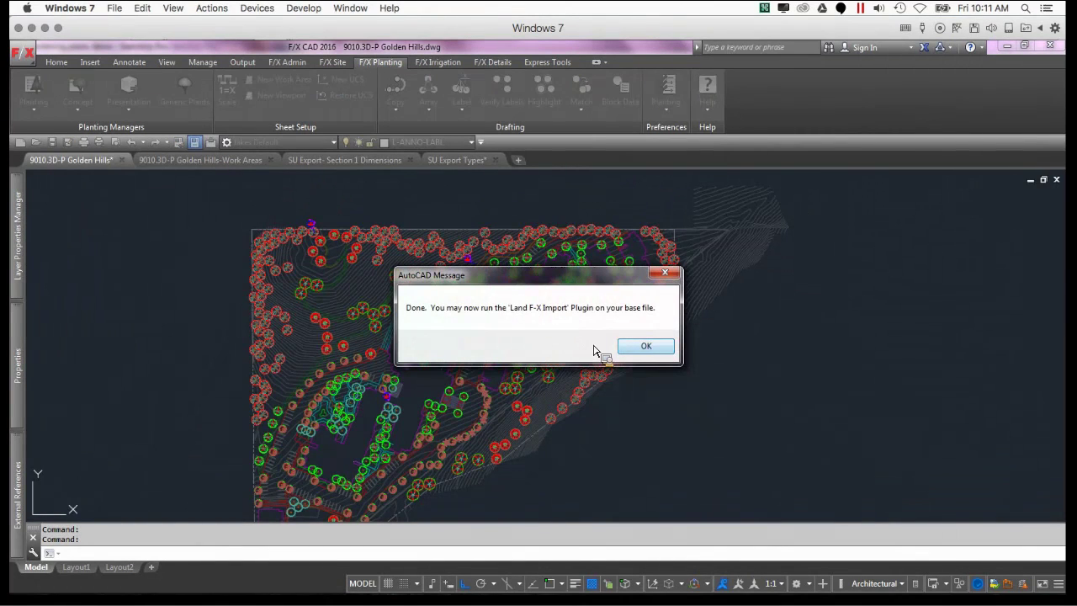
{"action": "left_click", "coordinate": [645, 347]}
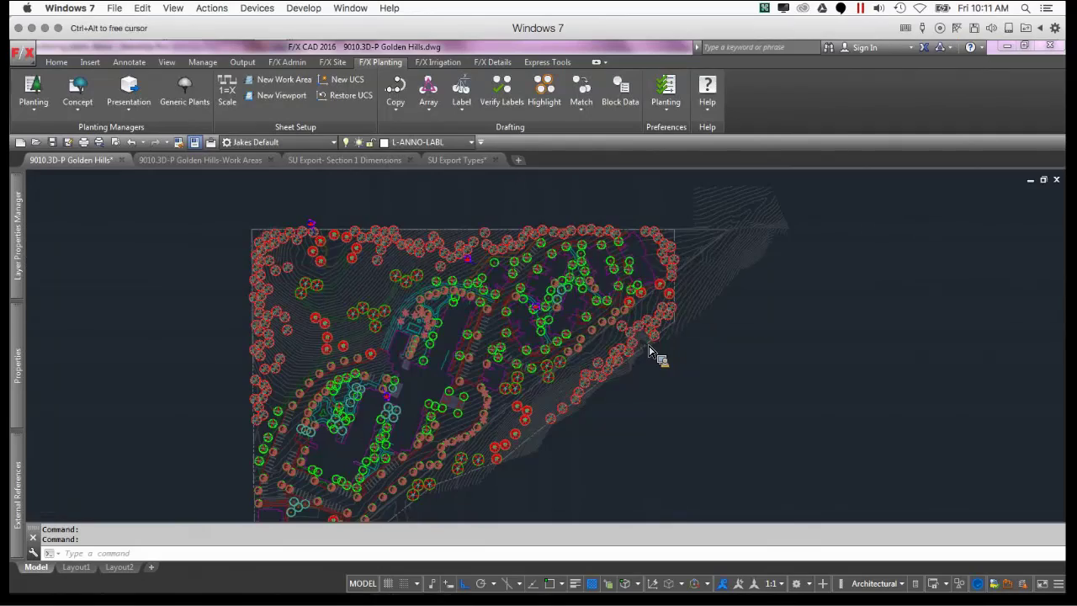
{"action": "scroll", "coordinate": [421, 369], "scroll_direction": "down", "scroll_amount": 3}
{"action": "scroll", "coordinate": [422, 369], "scroll_direction": "up", "scroll_amount": 6}
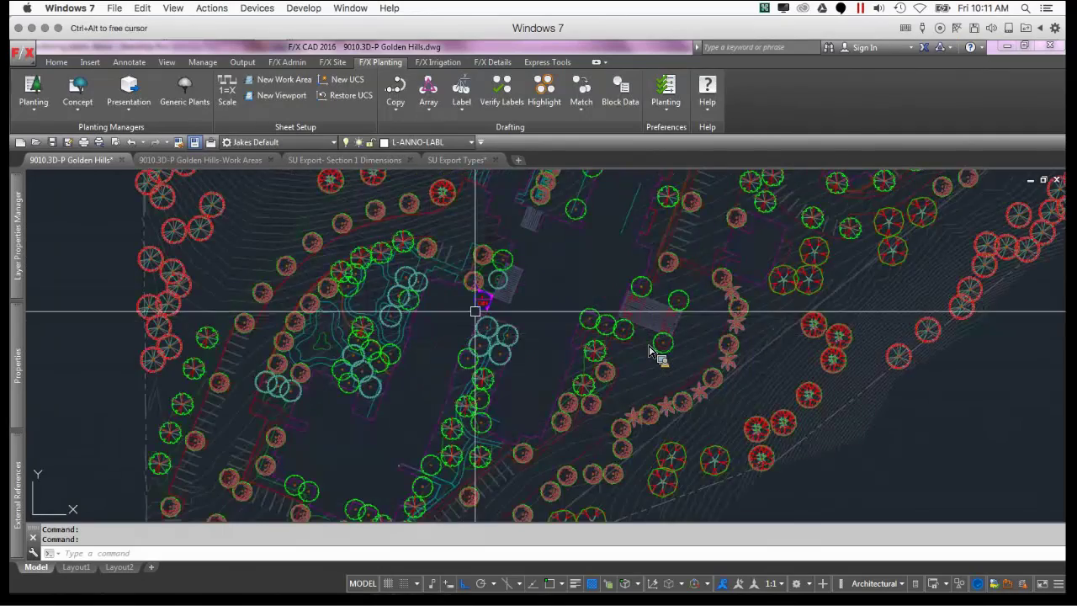
{"action": "scroll", "coordinate": [466, 385], "scroll_direction": "down", "scroll_amount": 6}
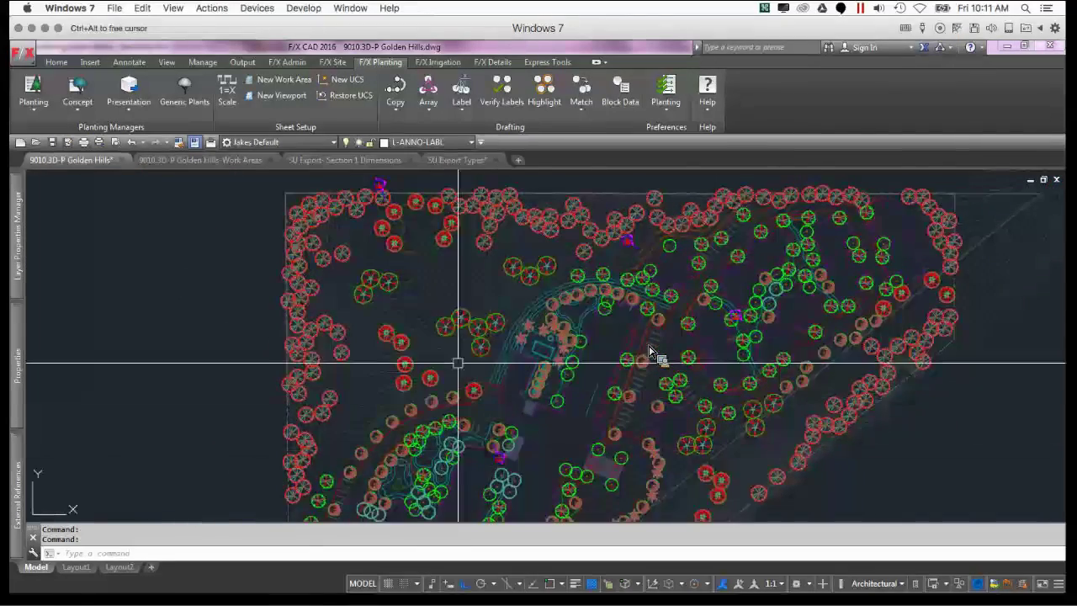
{"action": "scroll", "coordinate": [366, 213], "scroll_direction": "up", "scroll_amount": 5}
{"action": "scroll", "coordinate": [370, 223], "scroll_direction": "down", "scroll_amount": 3}
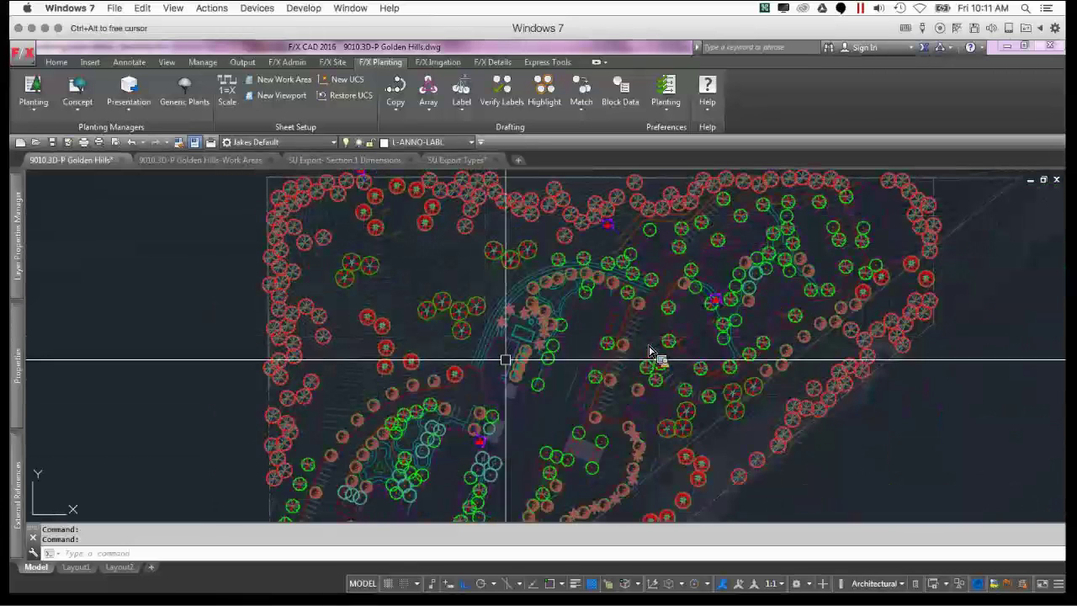
- Switch to the 9010.3D-P Golden Hills-Work Areas drawing and review the New Work Area settings without creating one
{"action": "left_click", "coordinate": [174, 161]}
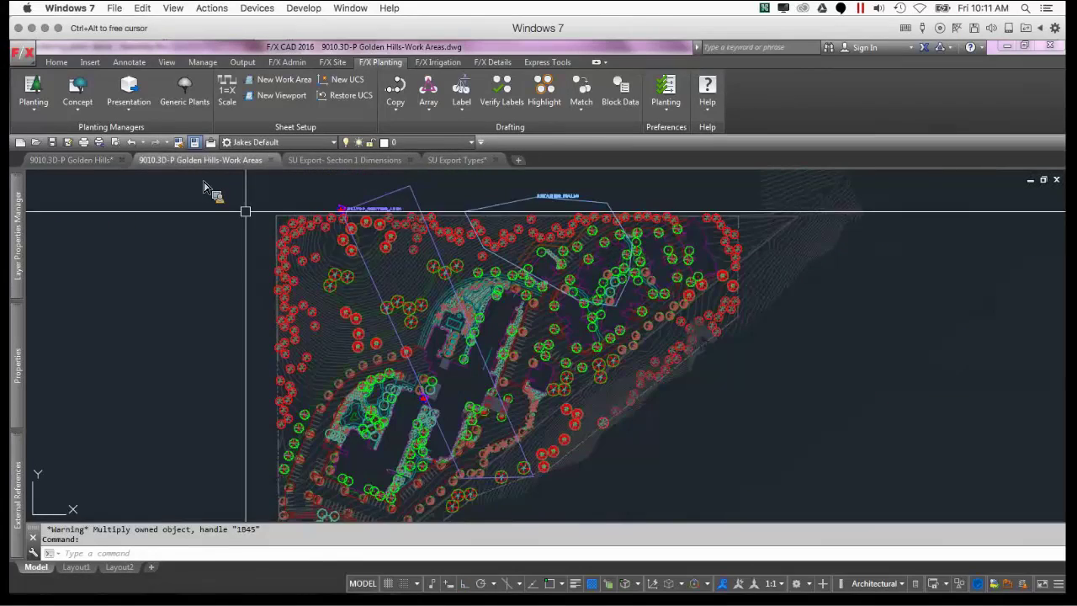
{"action": "scroll", "coordinate": [389, 262], "scroll_direction": "up", "scroll_amount": 3}
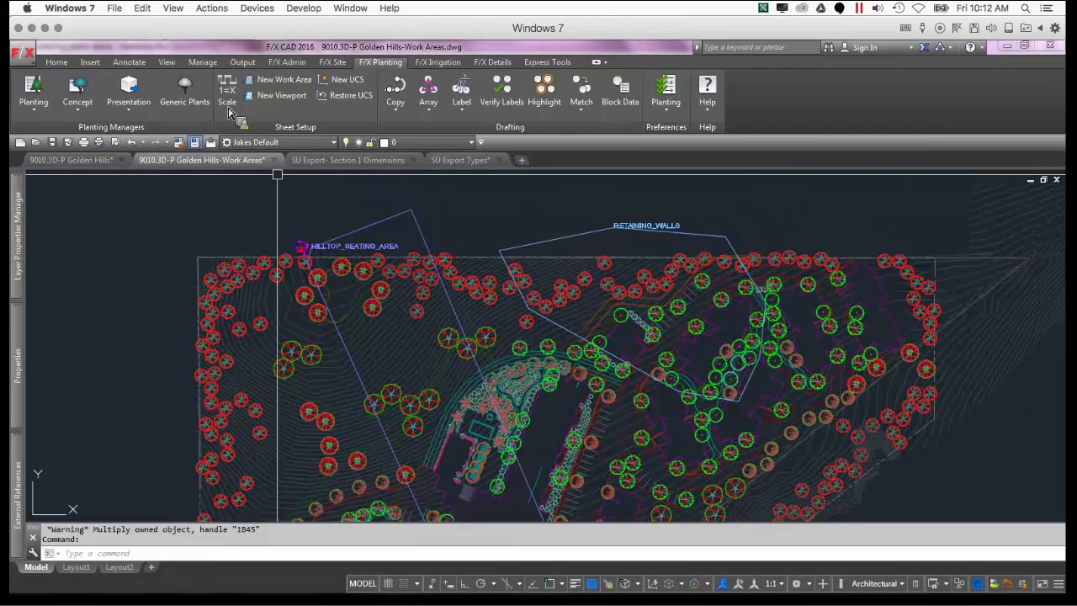
{"action": "left_click", "coordinate": [271, 80]}
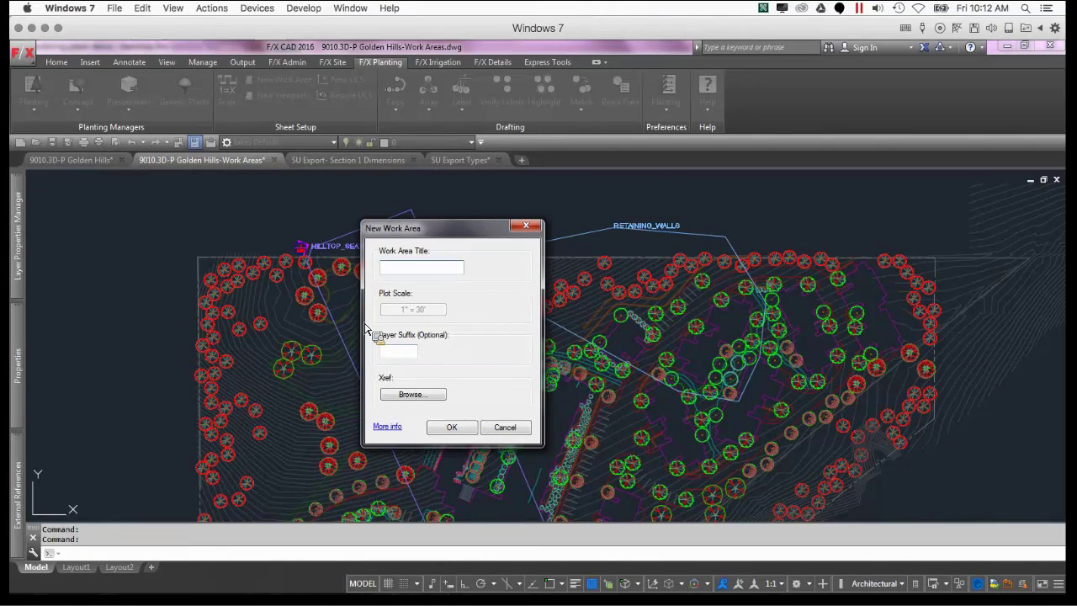
{"action": "left_click", "coordinate": [500, 429]}
- Check the layer of the tree at the end of the shrub row inside the RETAINING_WALLS work area
{"action": "scroll", "coordinate": [510, 431], "scroll_direction": "up", "scroll_amount": 3}
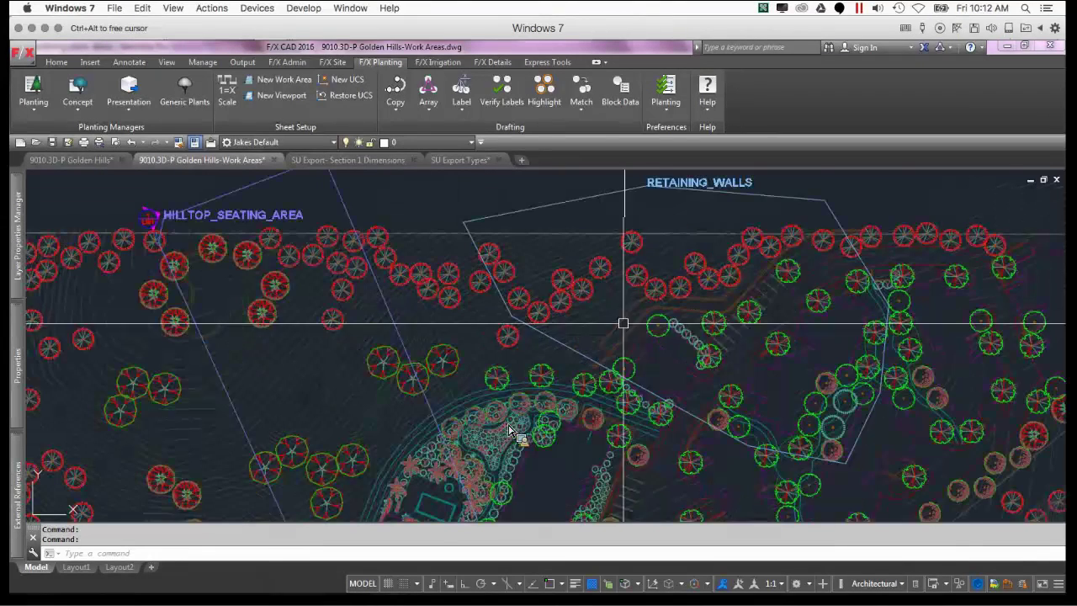
{"action": "scroll", "coordinate": [509, 430], "scroll_direction": "up", "scroll_amount": 3}
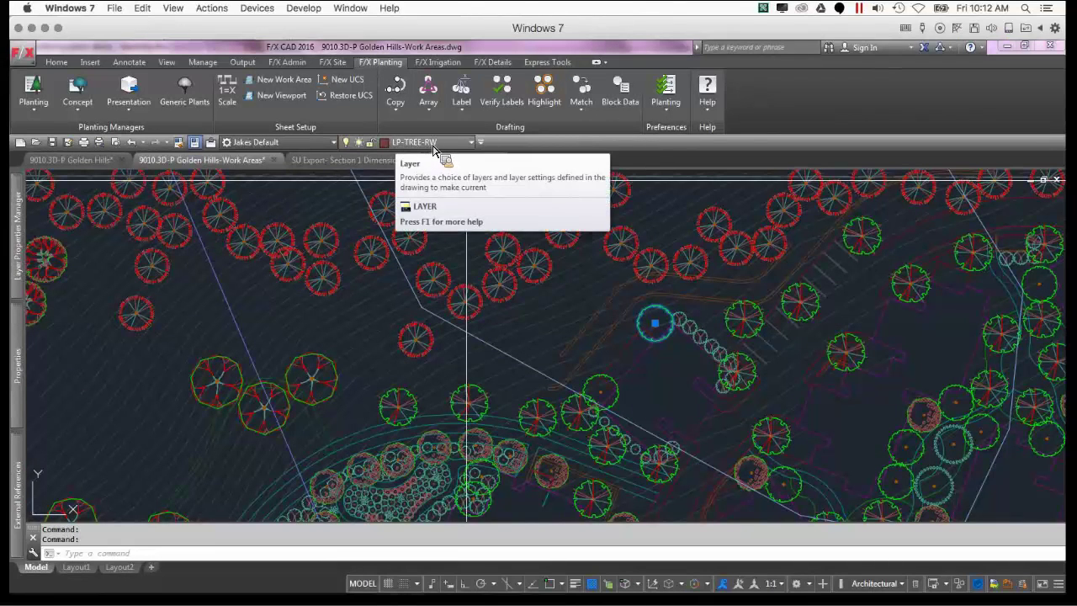
{"action": "scroll", "coordinate": [594, 320], "scroll_direction": "down", "scroll_amount": 5}
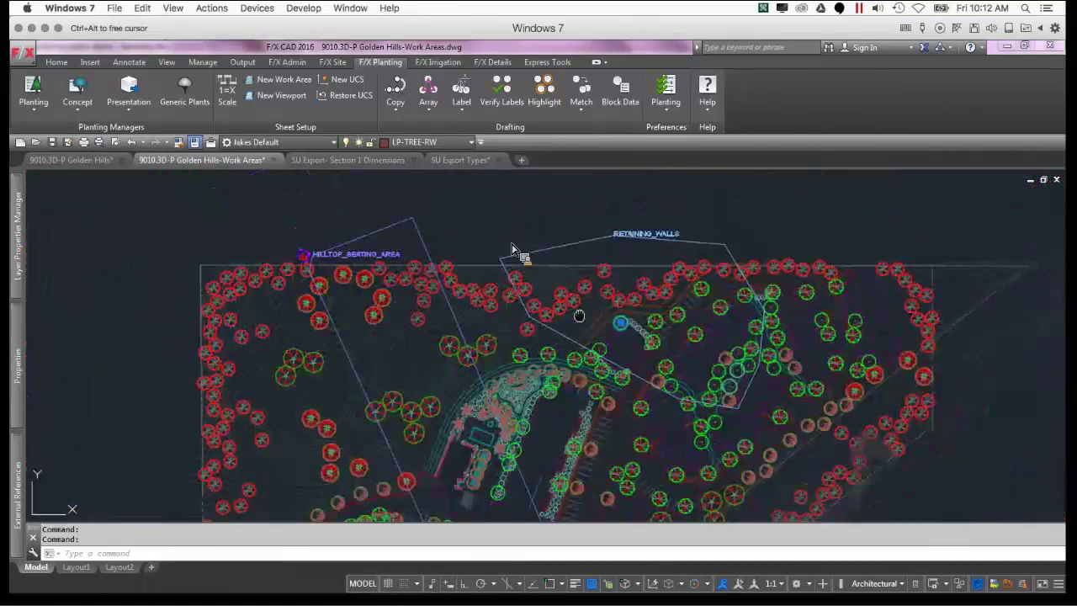
{"action": "middle_click_drag", "start_coordinate": [579, 316], "coordinate": [532, 369]}
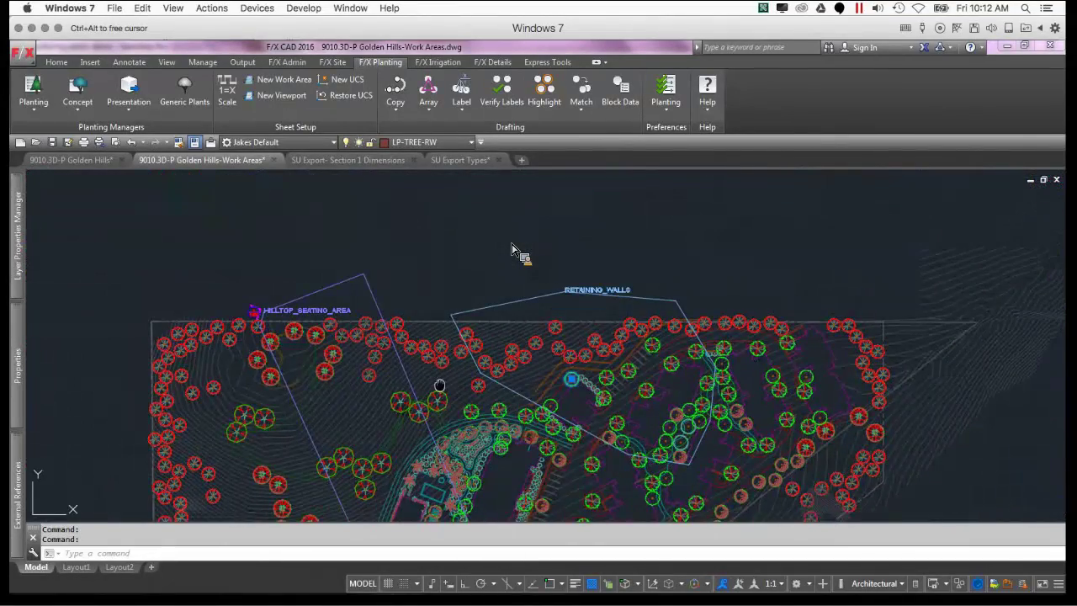
{"action": "middle_click_drag", "start_coordinate": [439, 386], "coordinate": [392, 311]}
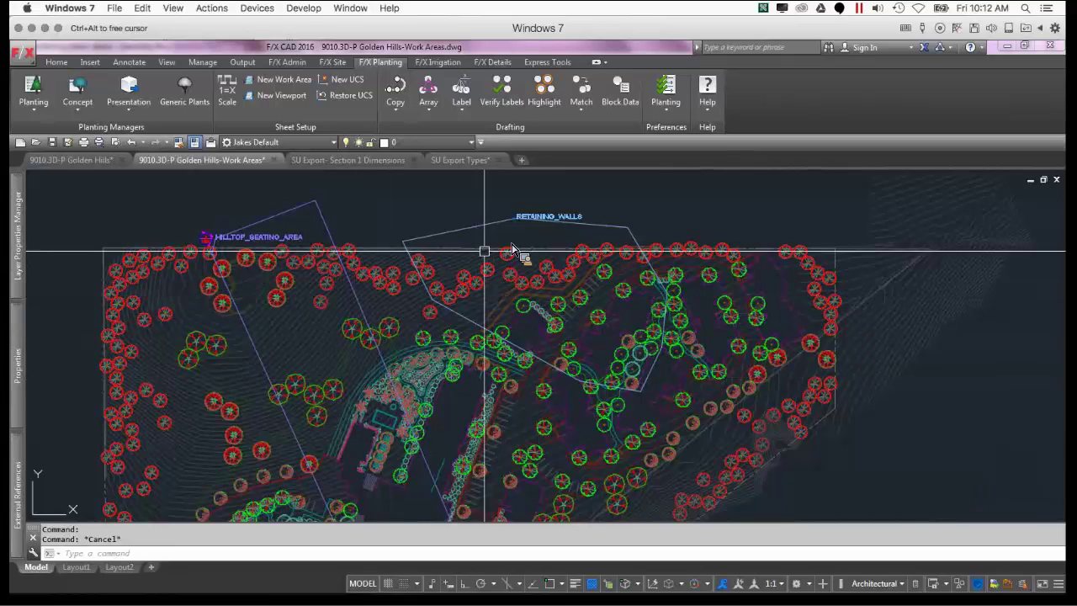
- Compare the layers of a green tree and a red tree near the northern property line inside the RETAINING_WALLS boundary
{"action": "mouse_move", "coordinate": [522, 298]}
{"action": "middle_mouse_down"}
{"action": "mouse_move", "coordinate": [454, 373]}
{"action": "mouse_move", "coordinate": [429, 345]}
{"action": "mouse_move", "coordinate": [488, 324]}
{"action": "middle_mouse_up"}
{"action": "scroll", "coordinate": [409, 328], "scroll_direction": "up", "scroll_amount": 2}
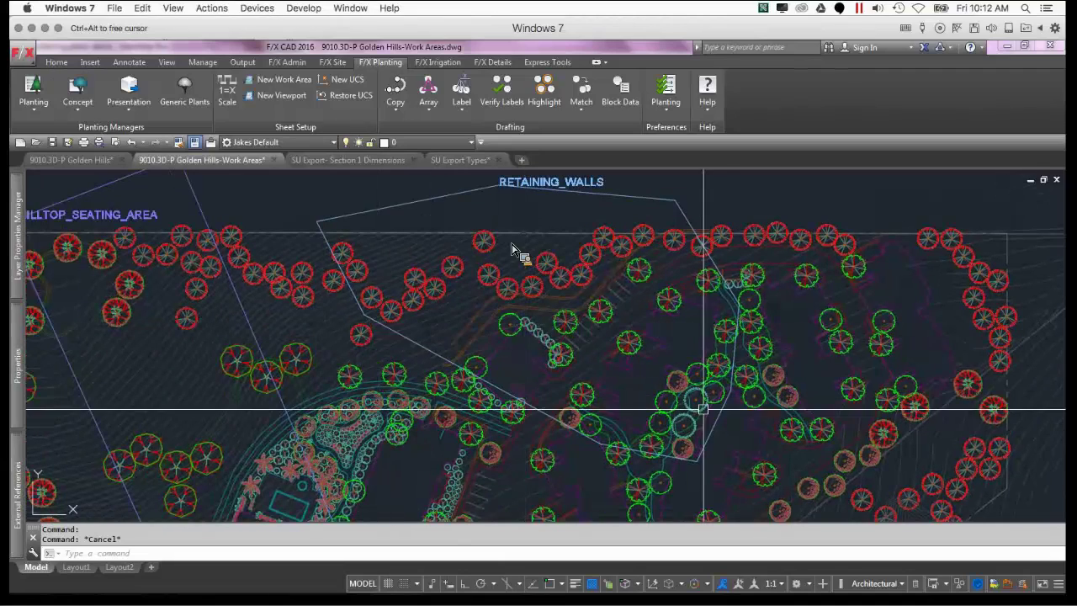
{"action": "left_click", "coordinate": [600, 313]}
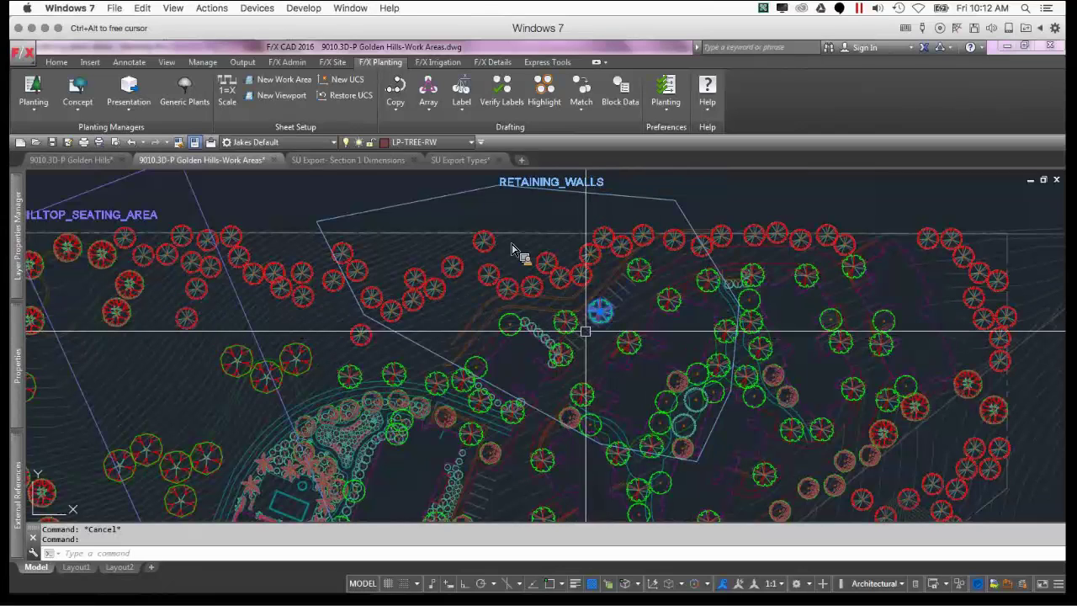
{"action": "key", "text": "Escape"}
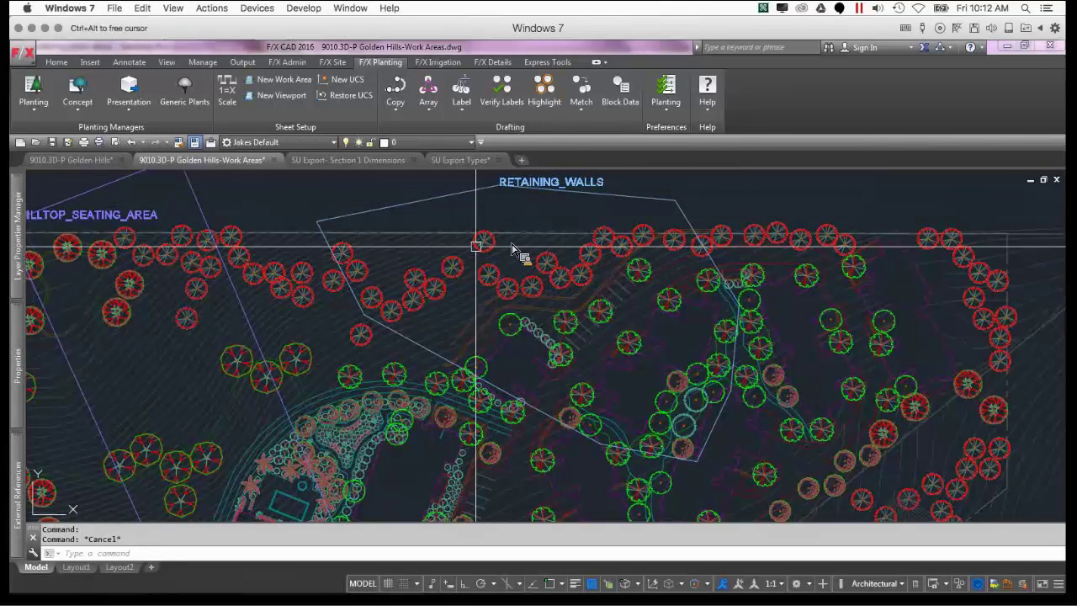
{"action": "left_click", "coordinate": [482, 241]}
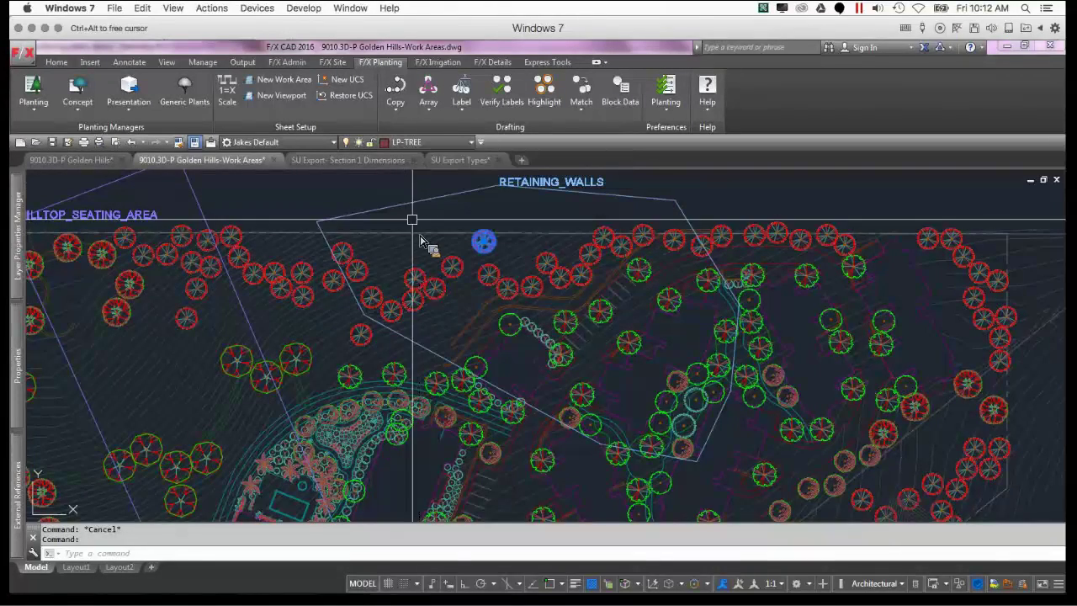
{"action": "middle_click_drag", "start_coordinate": [466, 241], "coordinate": [479, 305]}
{"action": "key", "text": "Escape"}
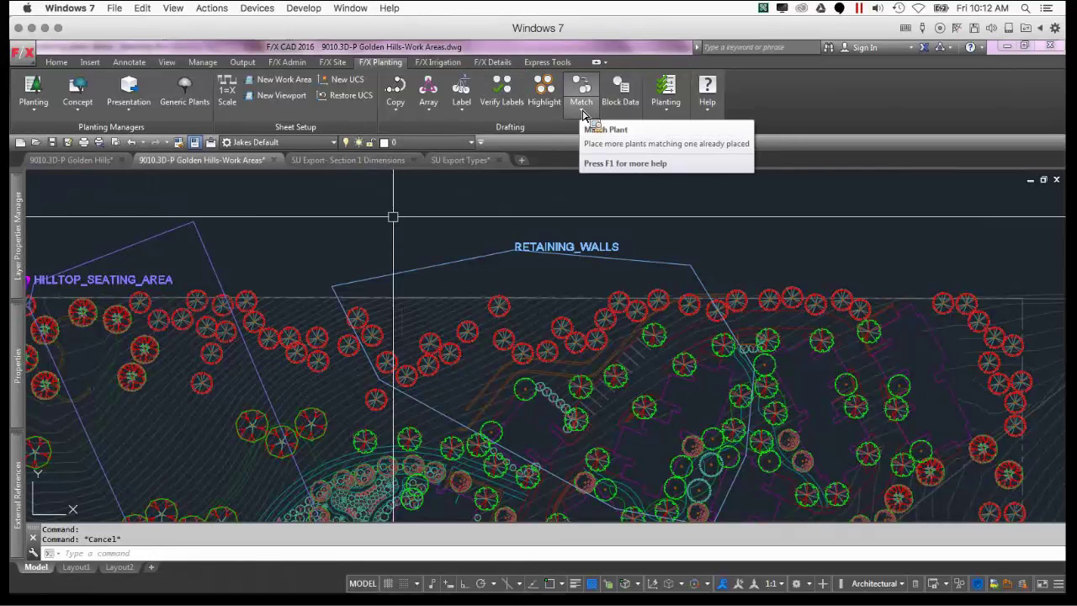
- Use Match Plant to place another red tree north of the property line inside the RETAINING_WALLS work area, and check its layer
{"action": "left_click", "coordinate": [543, 217]}
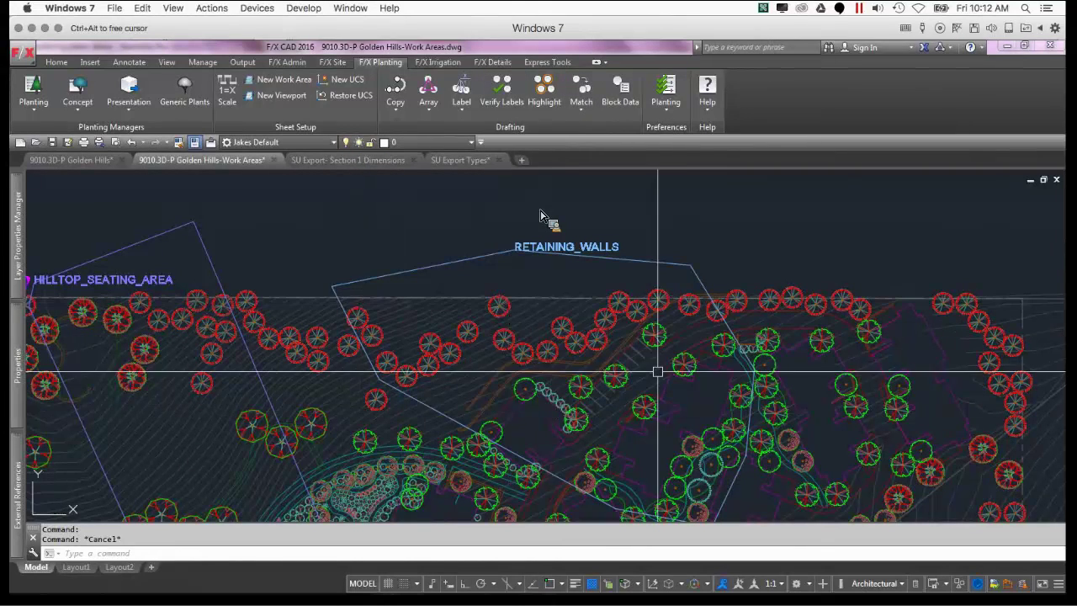
{"action": "left_click", "coordinate": [585, 116]}
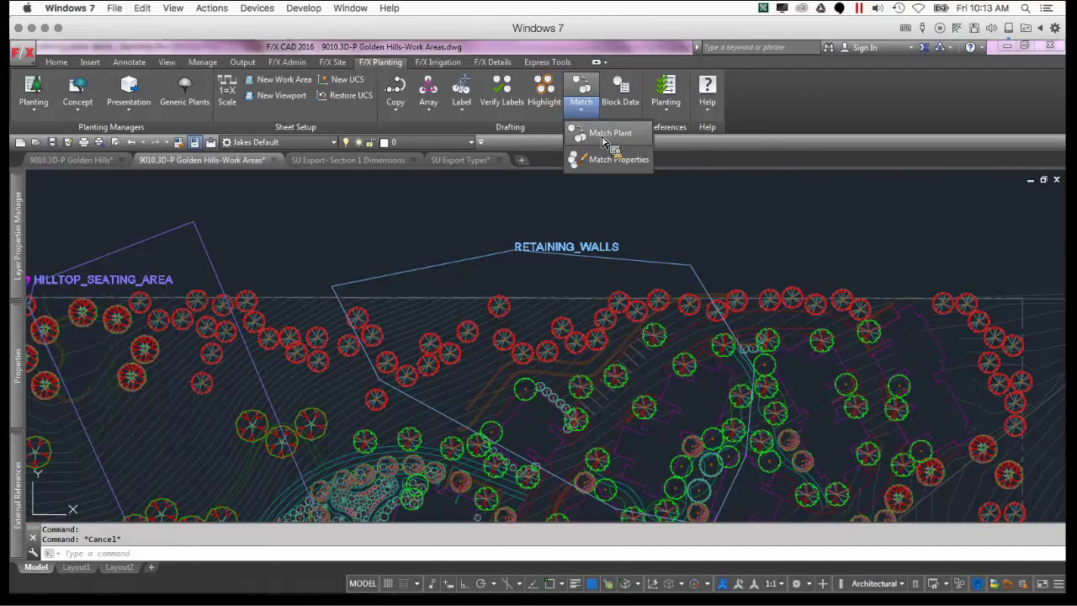
{"action": "left_click", "coordinate": [585, 138]}
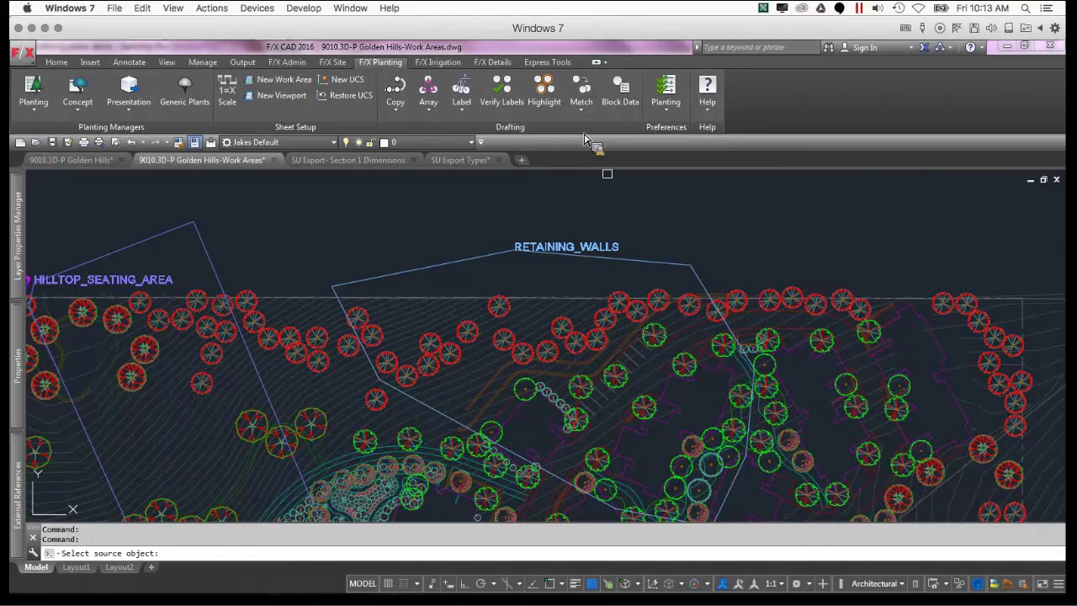
{"action": "scroll", "coordinate": [500, 294], "scroll_direction": "up", "scroll_amount": 3}
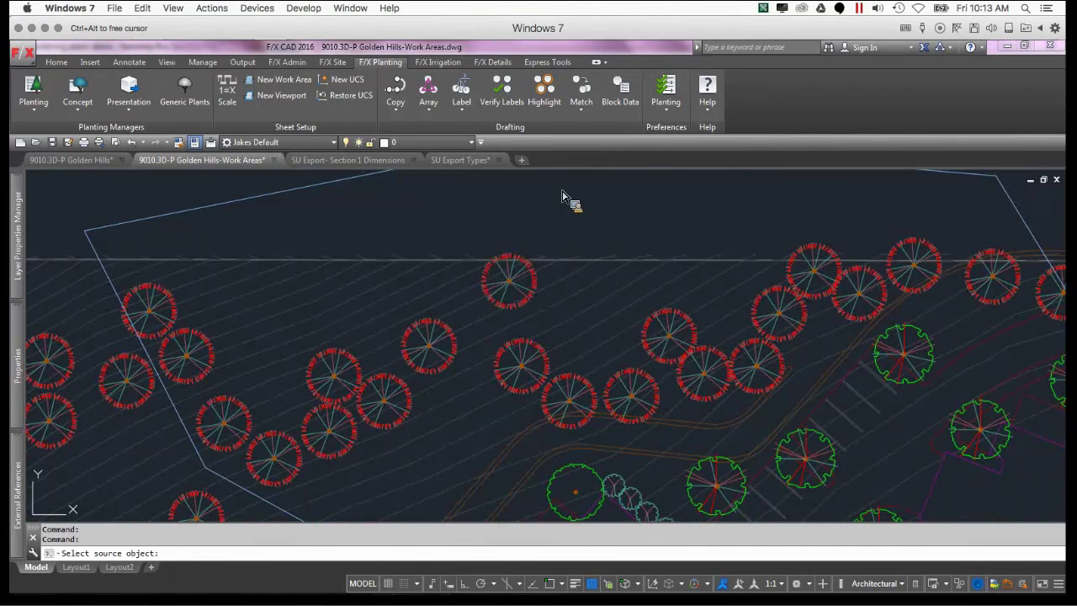
{"action": "left_click", "coordinate": [513, 285]}
{"action": "scroll", "coordinate": [510, 283], "scroll_direction": "down", "scroll_amount": 3}
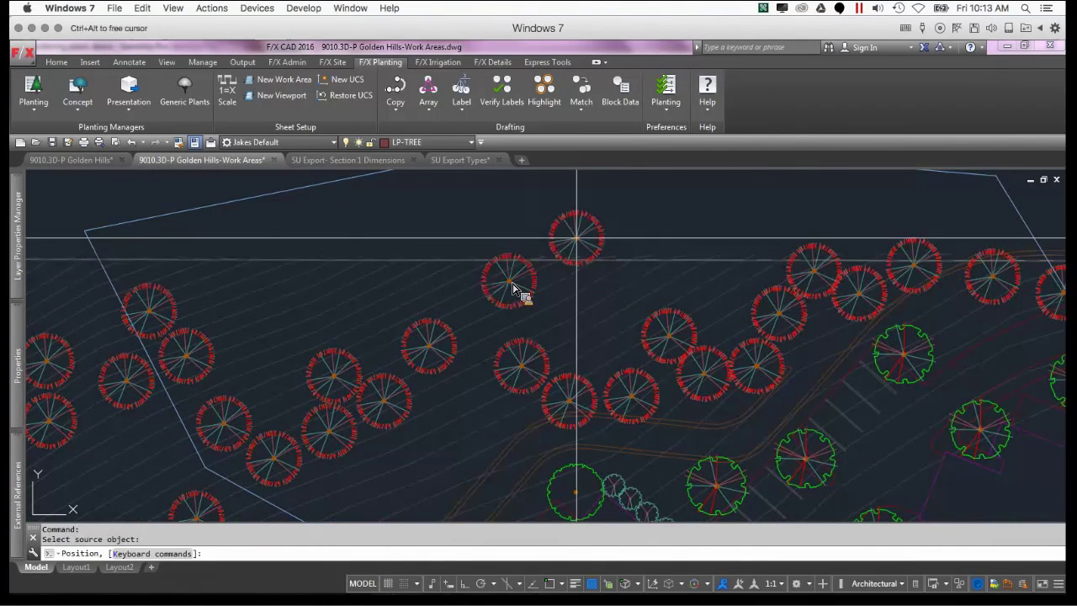
{"action": "left_click", "coordinate": [578, 217]}
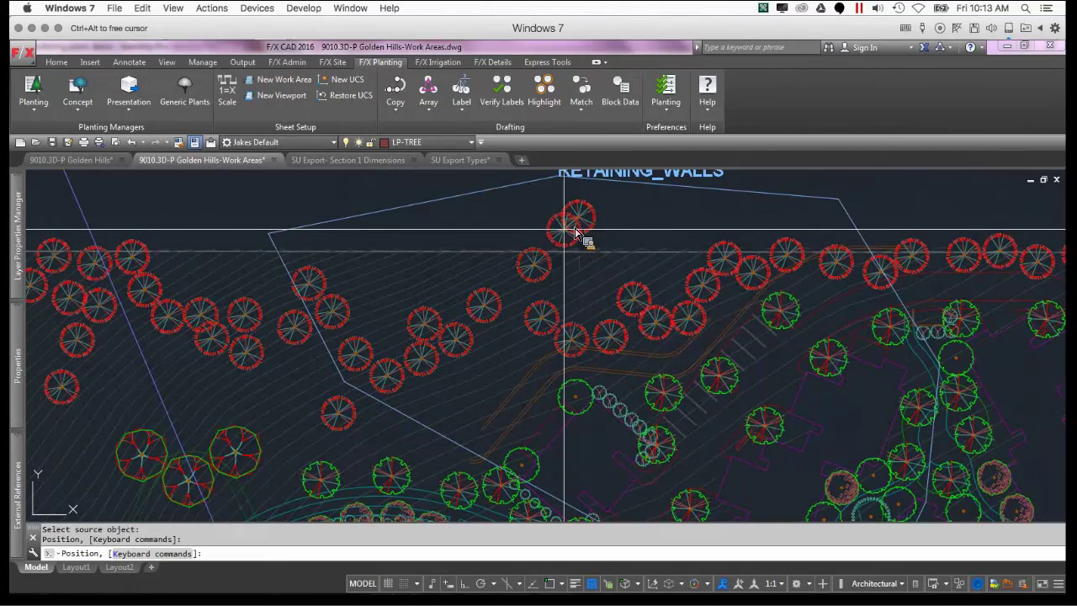
{"action": "key", "text": "Return"}
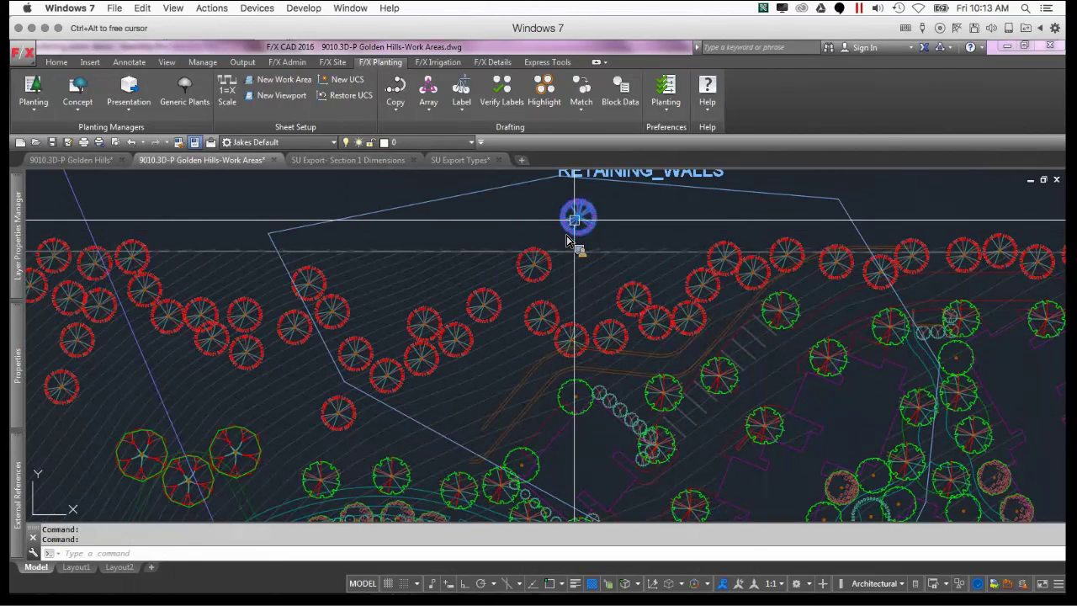
{"action": "left_click", "coordinate": [576, 220]}
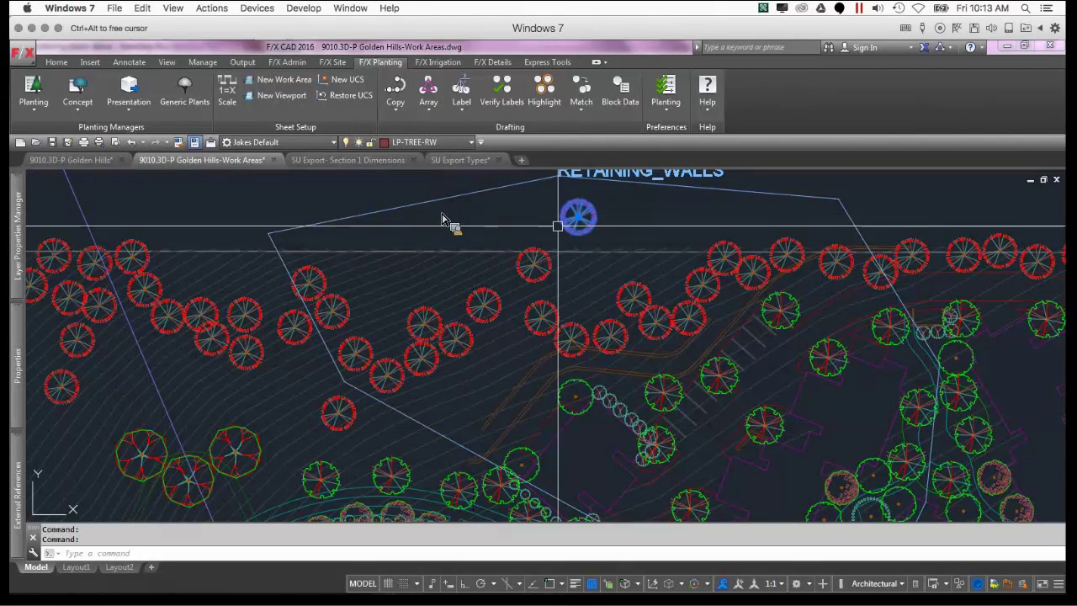
{"action": "middle_click_drag", "start_coordinate": [558, 226], "coordinate": [441, 238]}
{"action": "key", "text": "Escape"}
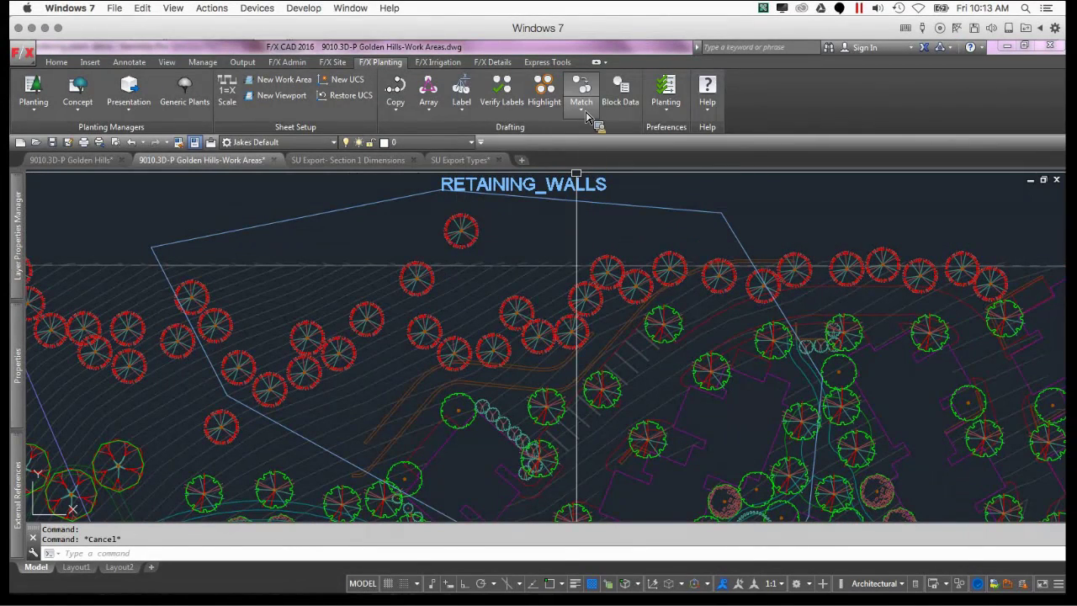
- Match the properties of the newly placed tree onto the nearest red tree and a windowed group of plants in the RETAINING_WALLS work area
{"action": "left_click", "coordinate": [581, 111]}
{"action": "left_click", "coordinate": [593, 166]}
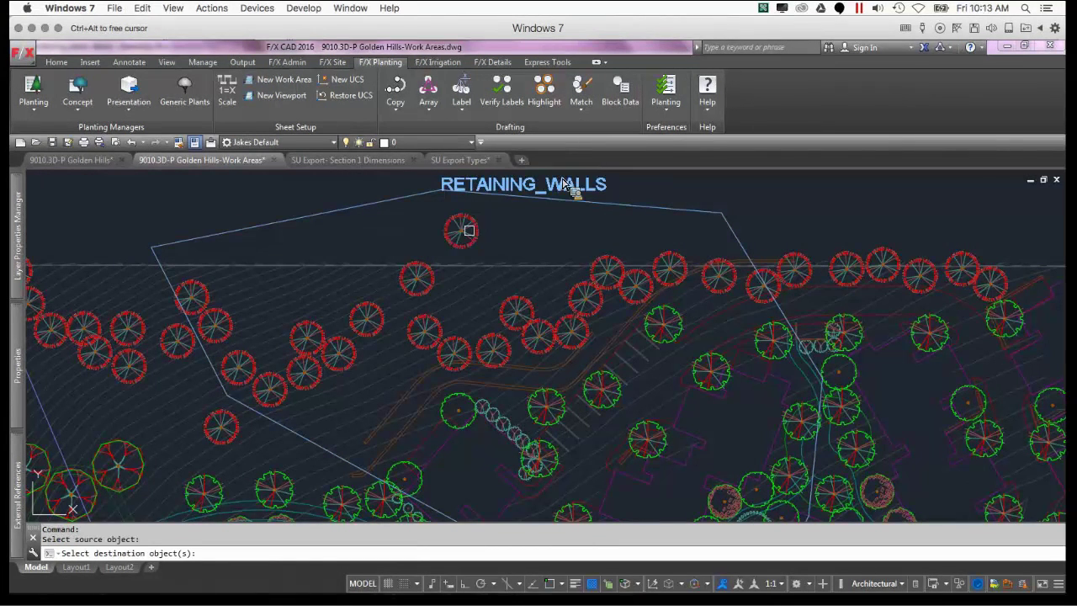
{"action": "left_click", "coordinate": [421, 278]}
{"action": "scroll", "coordinate": [425, 286], "scroll_direction": "down", "scroll_amount": 2}
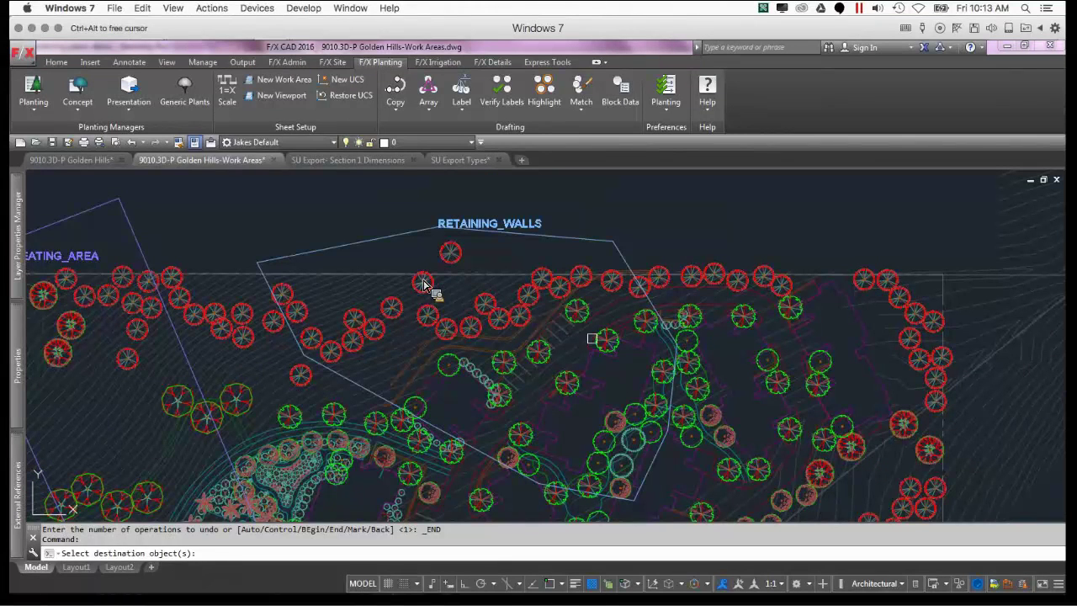
{"action": "left_click", "coordinate": [630, 389]}
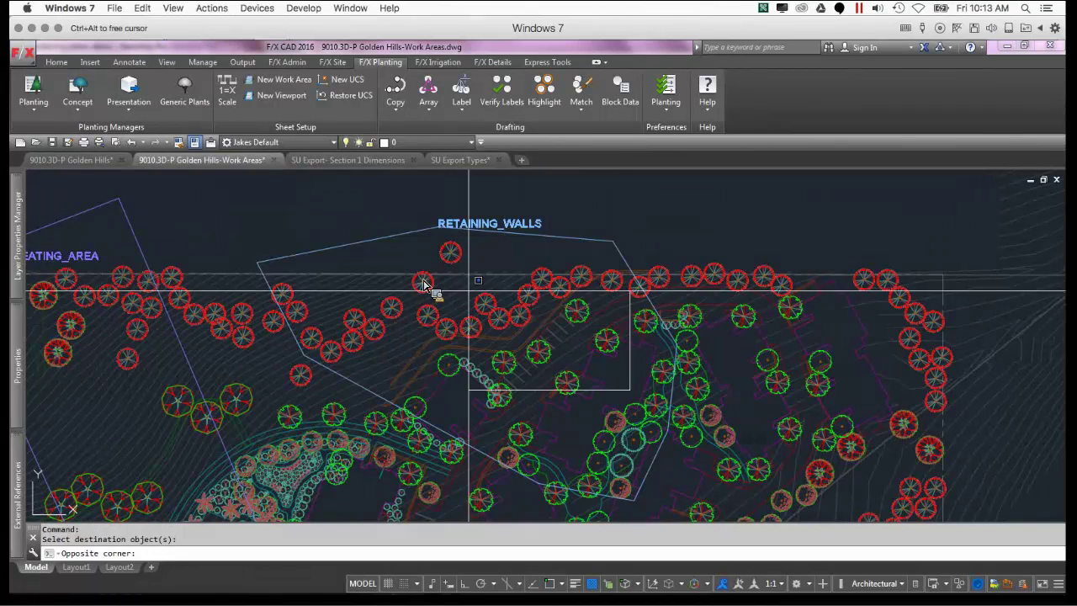
{"action": "left_click", "coordinate": [316, 228]}
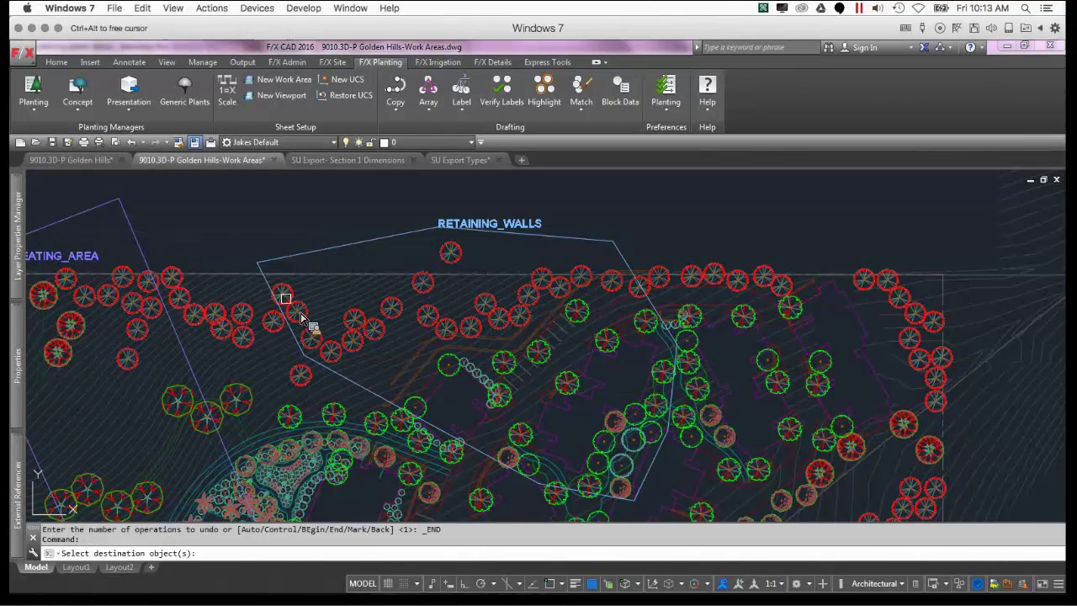
{"action": "key", "text": "Return"}
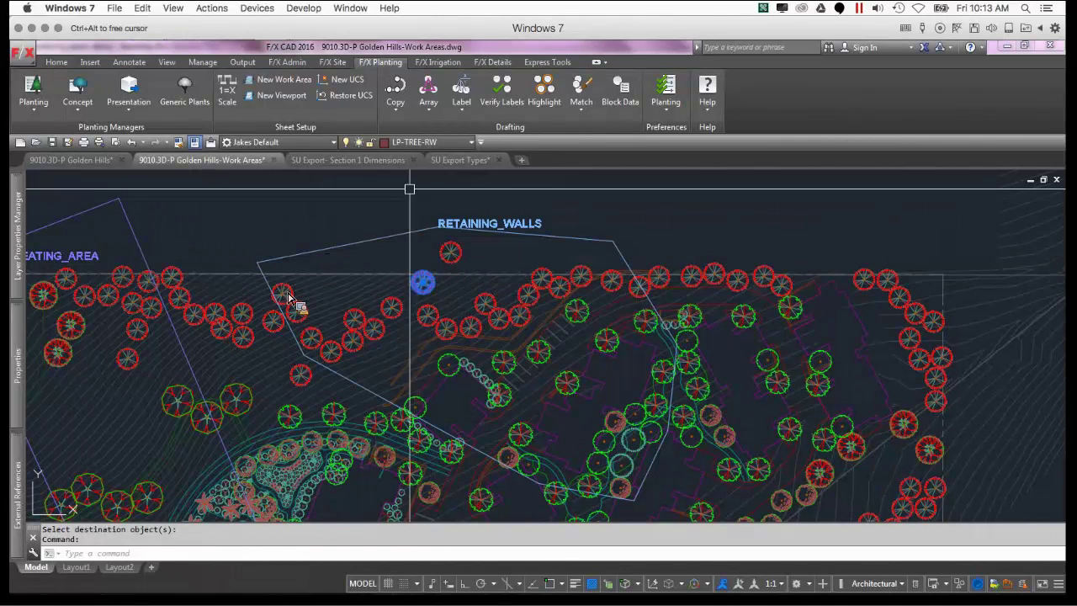
- Check the layers of two matched red trees, and delete the extra tree north of the property line
{"action": "key", "text": "Escape"}
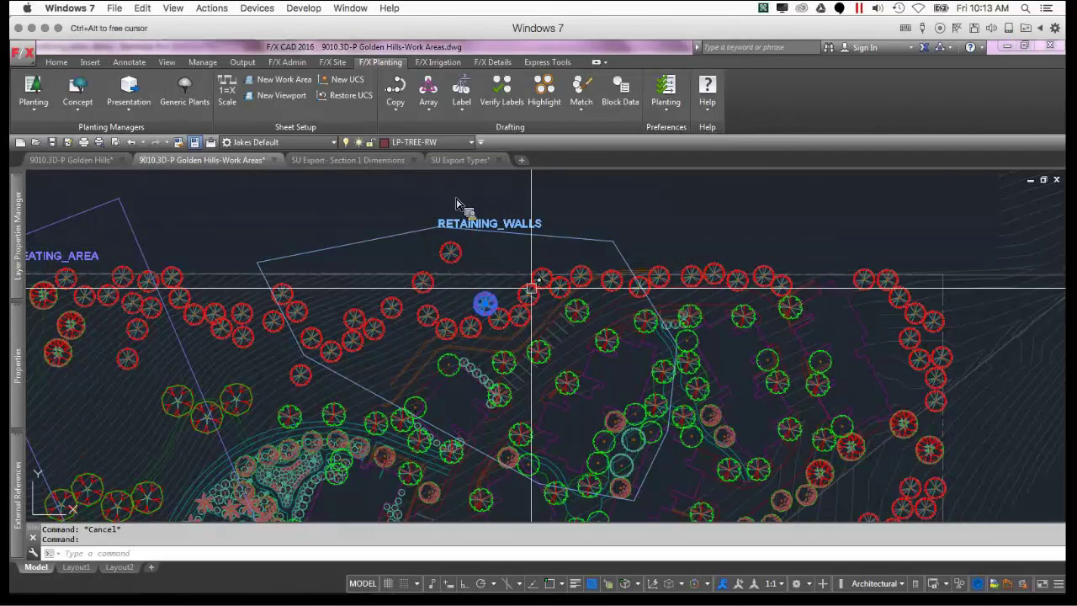
{"action": "key", "text": "Escape"}
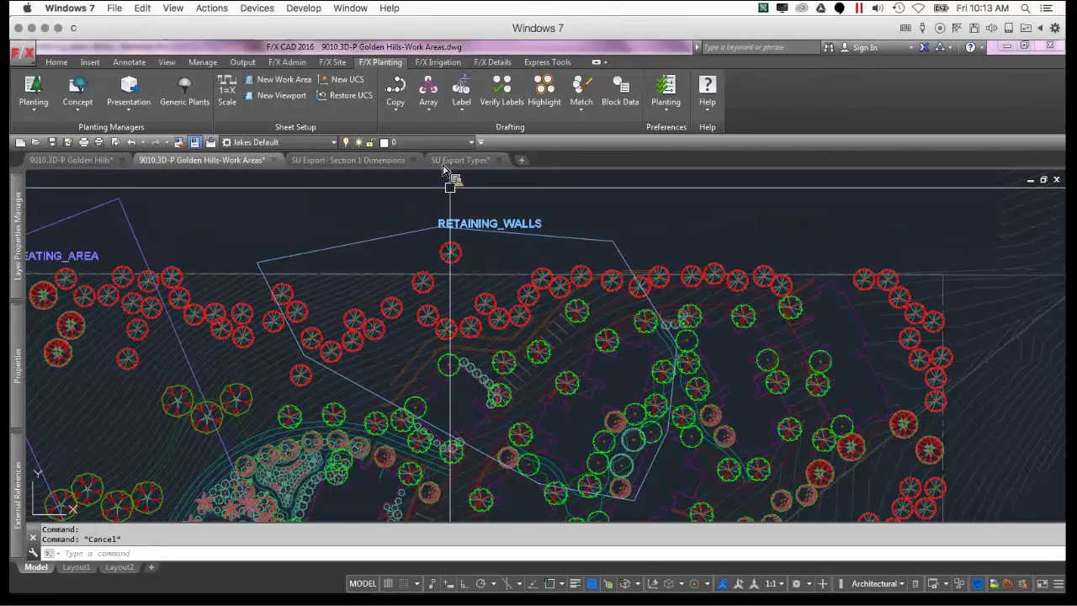
{"action": "left_click", "coordinate": [451, 253]}
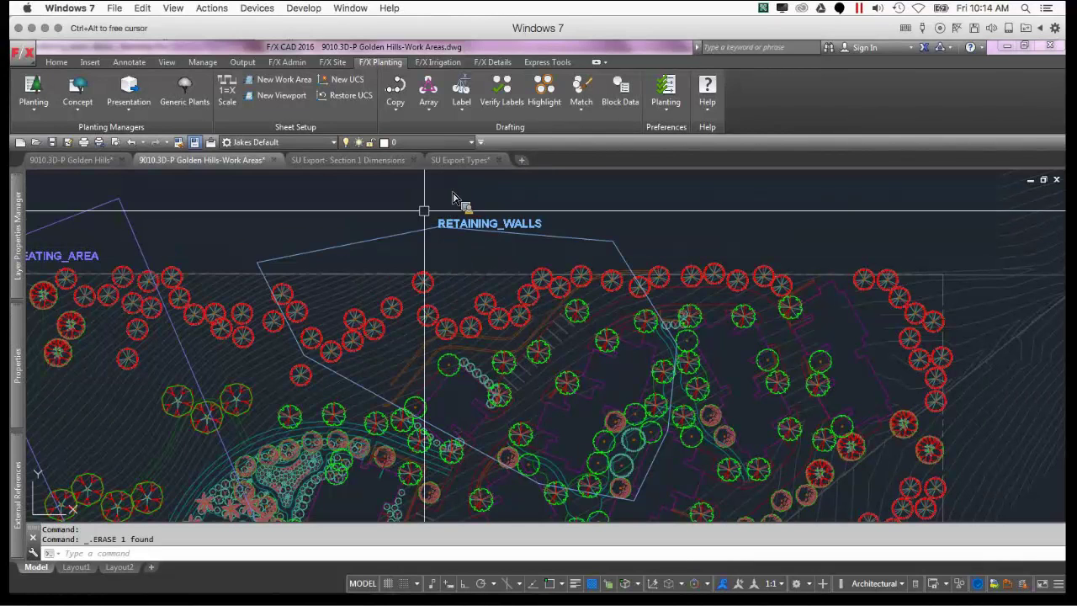
- Run LAYFRZ and freeze the LP-TREE layer by picking a red tree outside the work areas near the northern property line
{"action": "scroll", "coordinate": [492, 366], "scroll_direction": "down", "scroll_amount": 2}
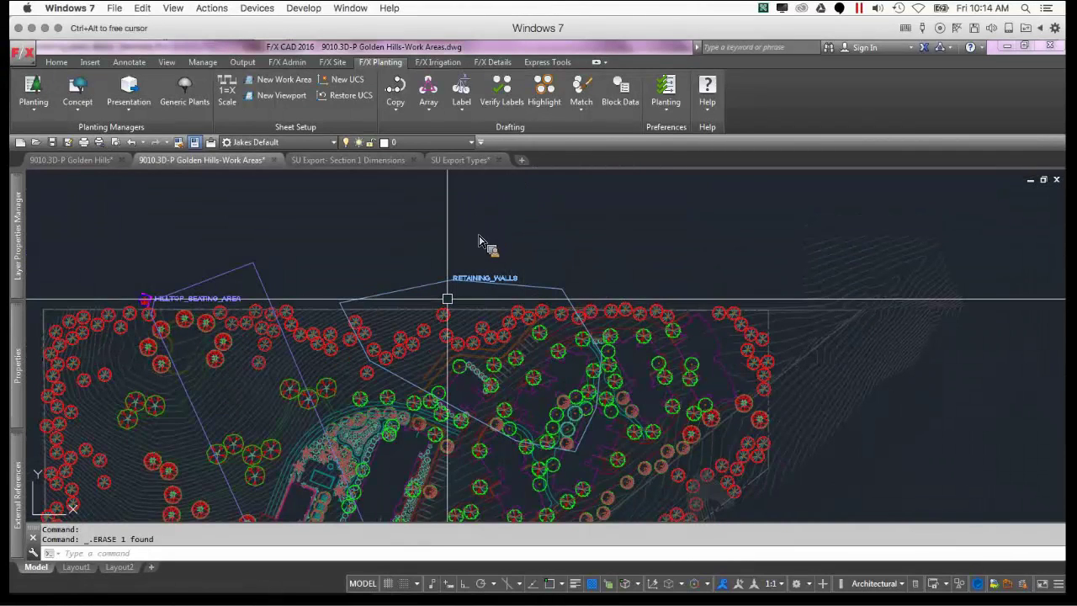
{"action": "type", "text": "yfrz"}
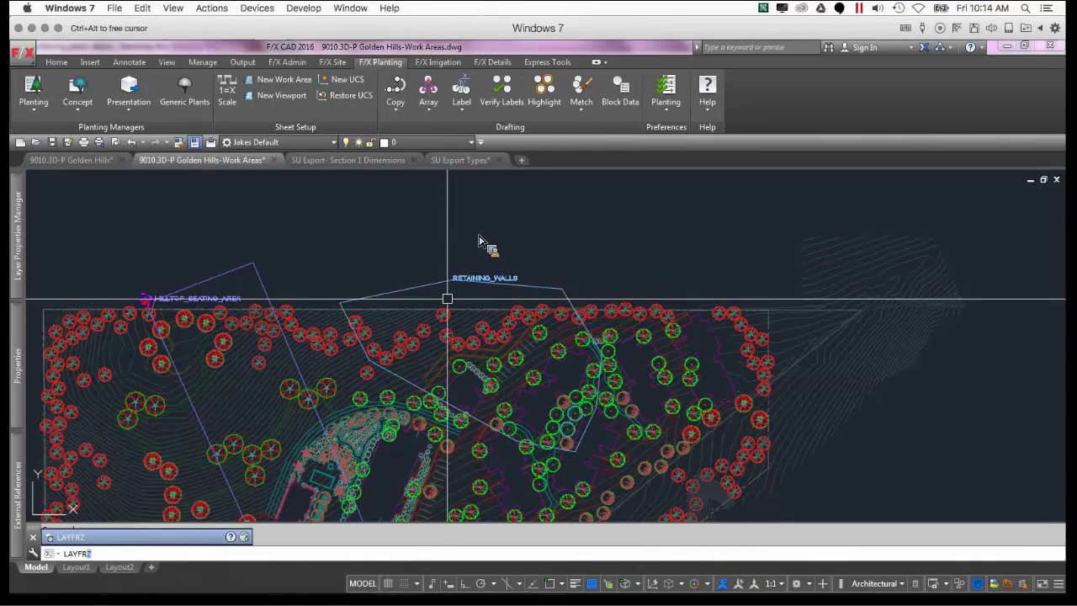
{"action": "key", "text": "Return"}
{"action": "middle_click_drag", "start_coordinate": [521, 373], "coordinate": [523, 330]}
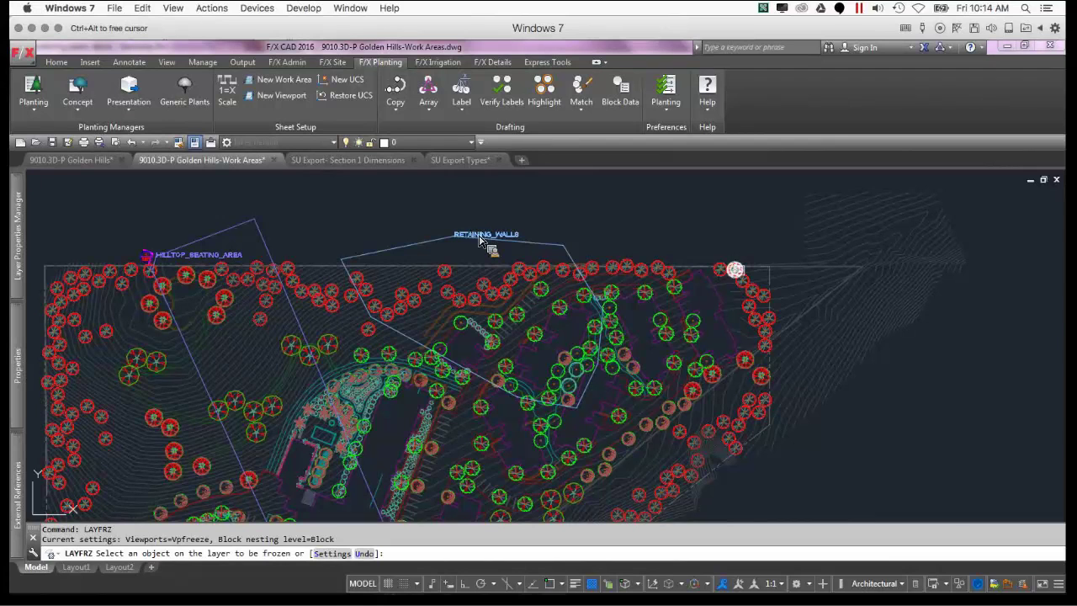
{"action": "left_click", "coordinate": [735, 270]}
{"action": "scroll", "coordinate": [480, 242], "scroll_direction": "down", "scroll_amount": 4}
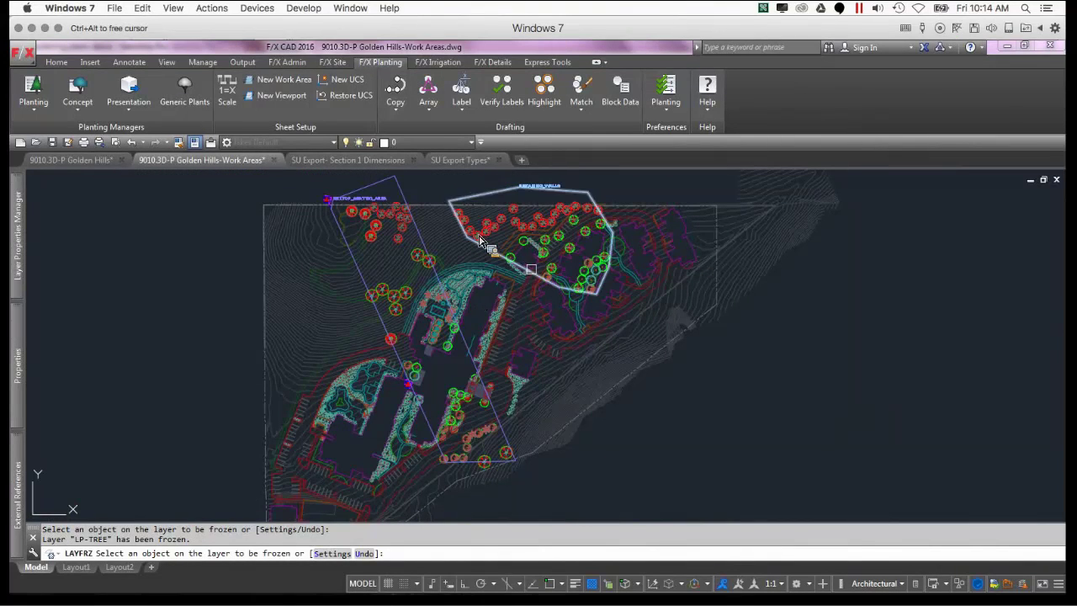
- Freeze the layer of the trees inside HILLTOP_SEATING_AREA, plus the LP-SHRB and LP-SHRB-HS layers, and end the freeze command
{"action": "middle_click_drag", "start_coordinate": [437, 322], "coordinate": [428, 381]}
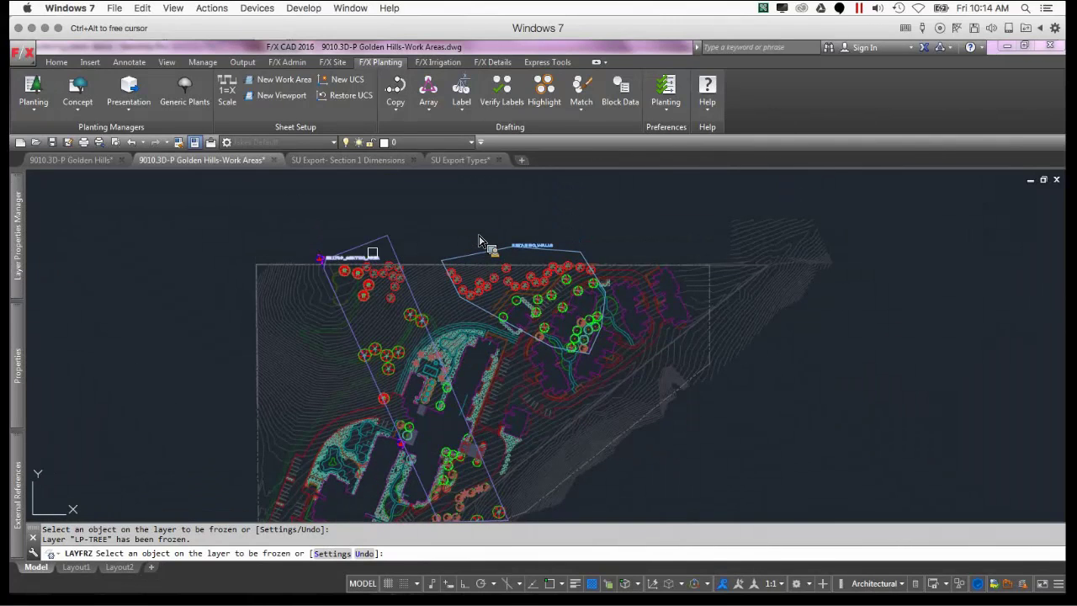
{"action": "scroll", "coordinate": [480, 242], "scroll_direction": "up", "scroll_amount": 2}
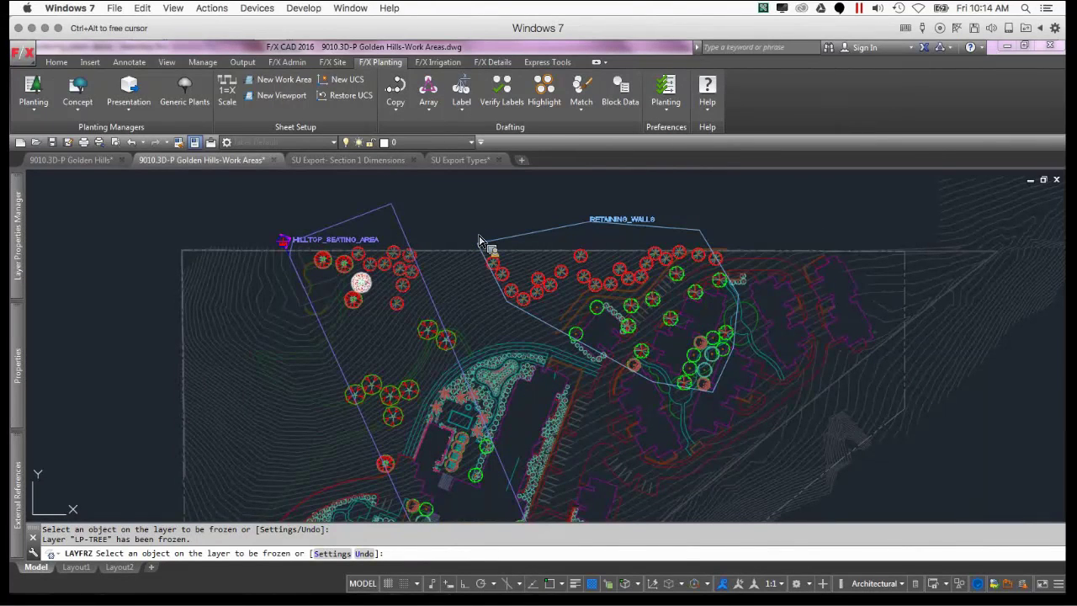
{"action": "left_click", "coordinate": [361, 282]}
{"action": "middle_click_drag", "start_coordinate": [476, 382], "coordinate": [451, 292]}
{"action": "left_click", "coordinate": [466, 289]}
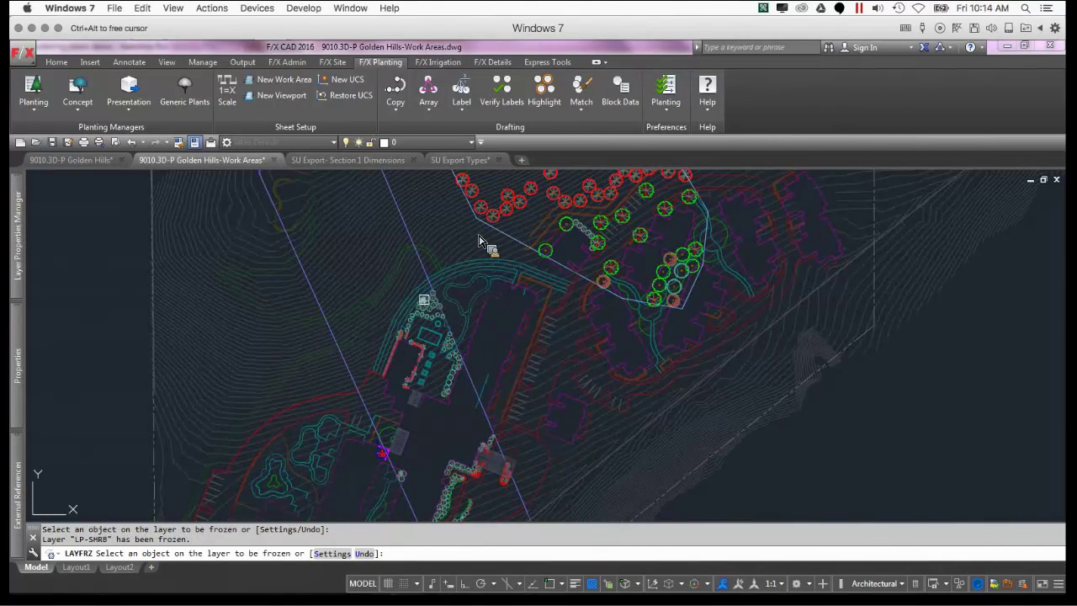
{"action": "left_click", "coordinate": [424, 299]}
{"action": "scroll", "coordinate": [480, 241], "scroll_direction": "down", "scroll_amount": 4}
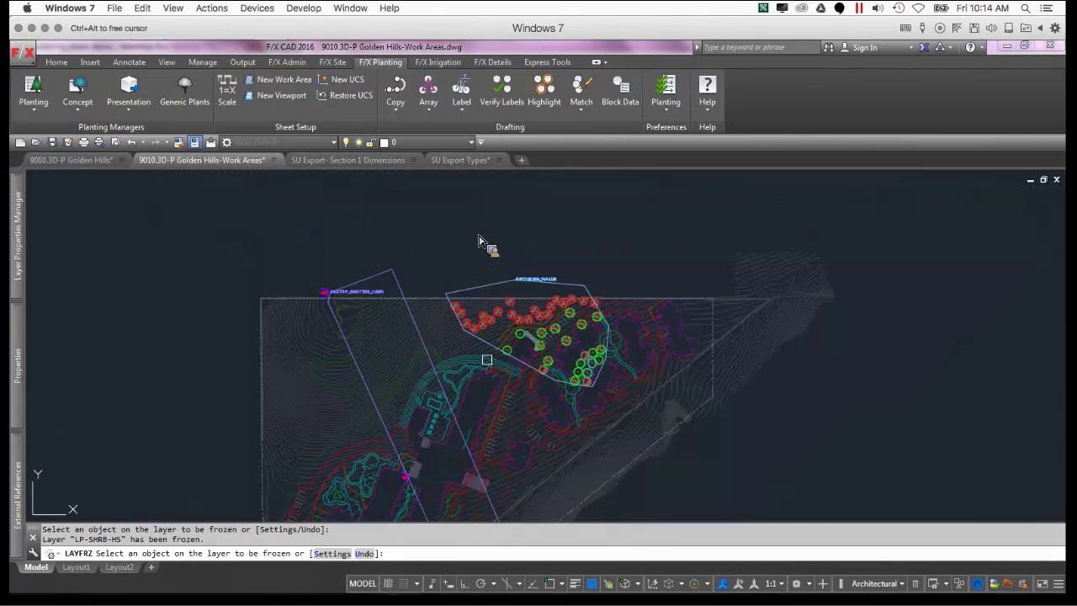
{"action": "key", "text": "Return"}
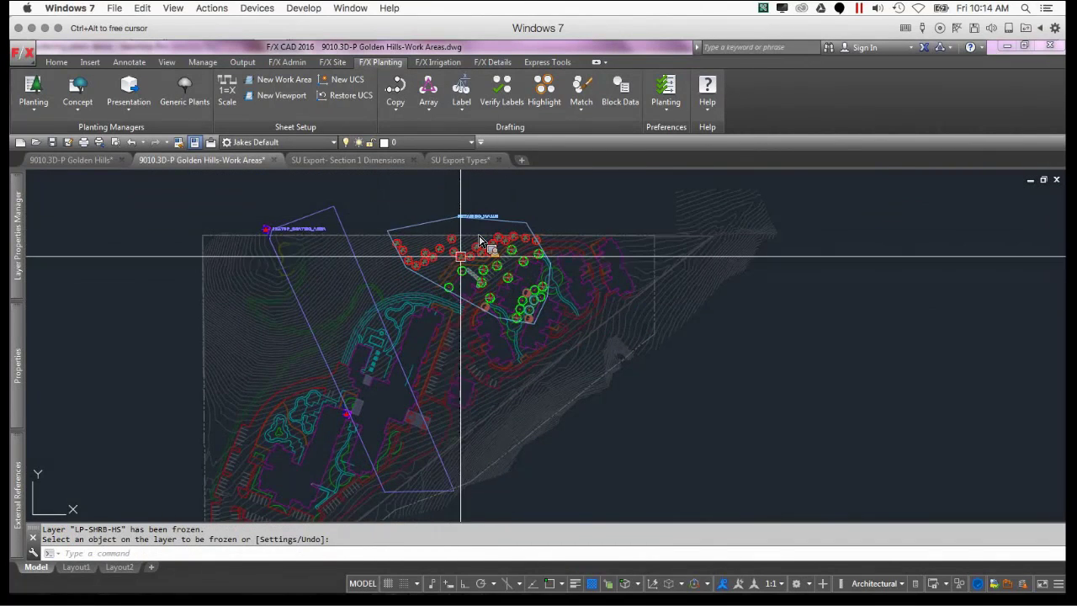
- Export the placement of the remaining RETAINING_WALLS plants to SketchUp and dismiss the completion message
{"action": "scroll", "coordinate": [479, 241], "scroll_direction": "up", "scroll_amount": 6}
{"action": "scroll", "coordinate": [479, 241], "scroll_direction": "down", "scroll_amount": 2}
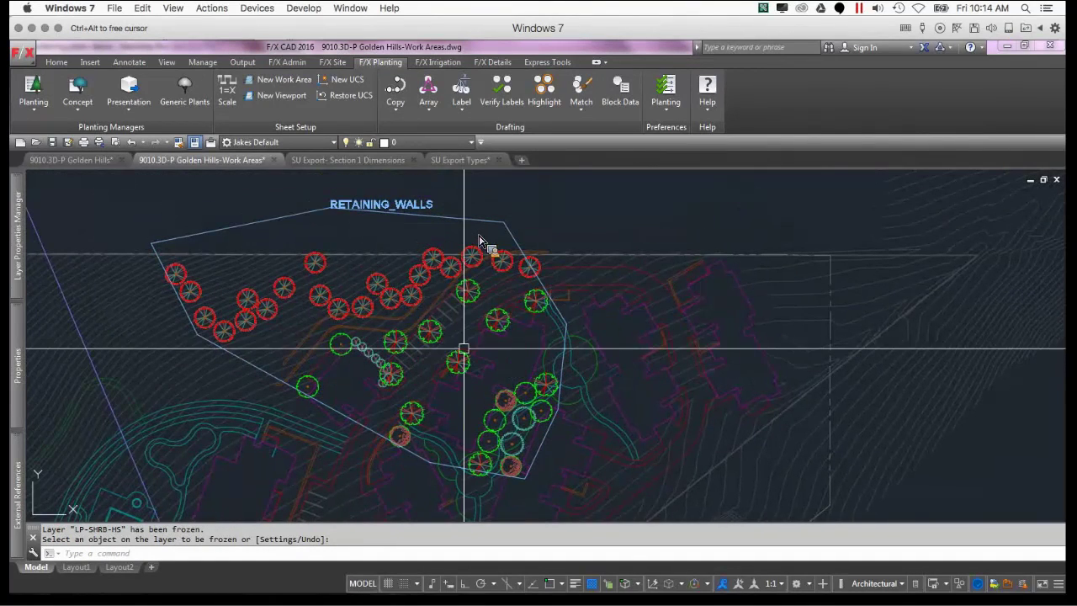
{"action": "left_click", "coordinate": [130, 91]}
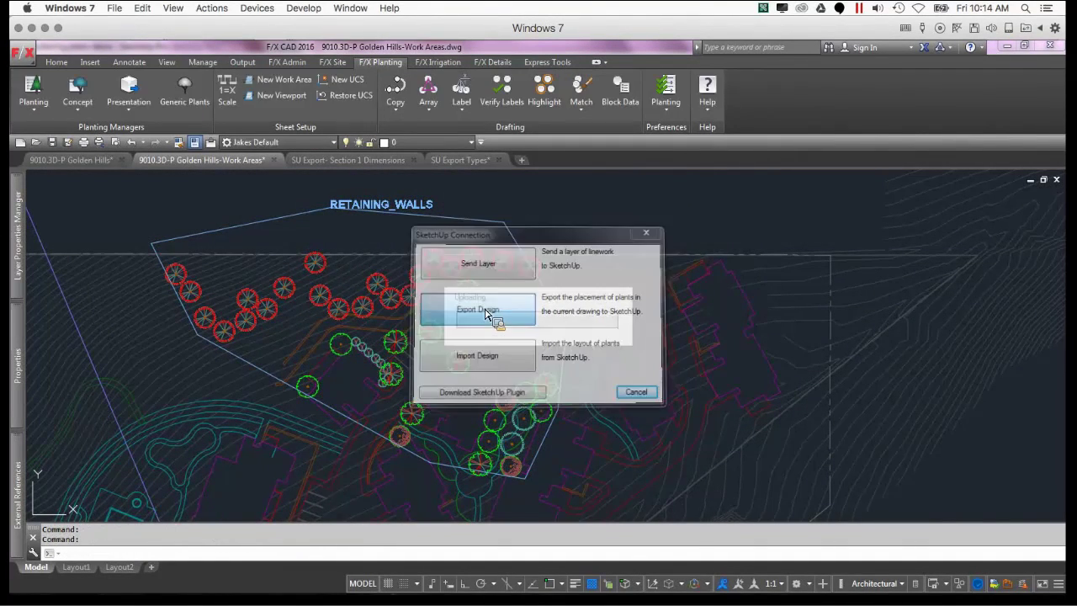
{"action": "left_click", "coordinate": [638, 346]}
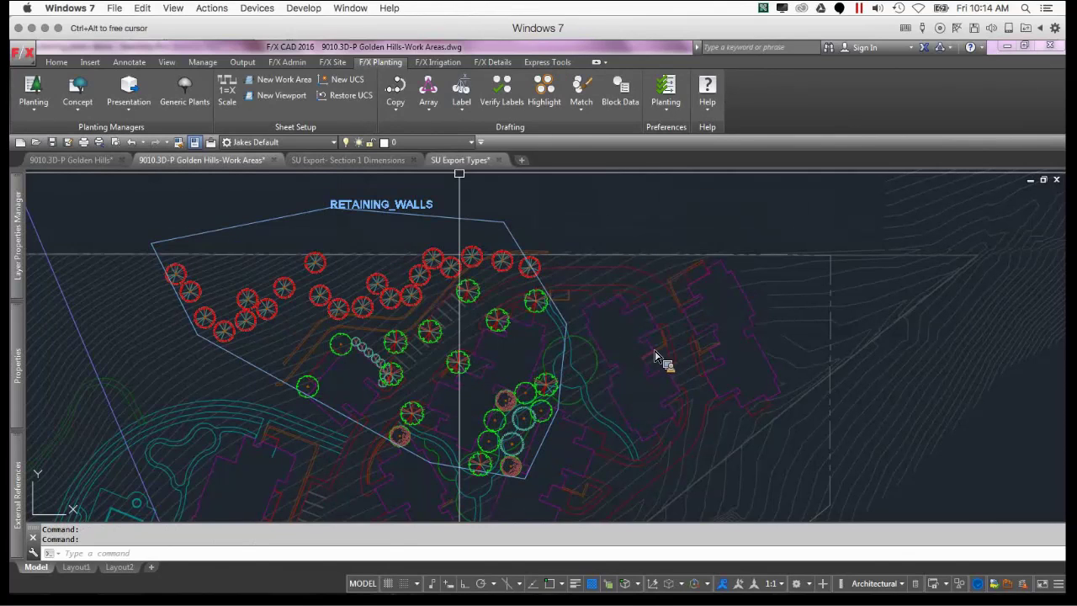
- Switch to the Transferring plants demo model in SketchUp and import the exported design with Land F/X Import
{"action": "mouse_move", "coordinate": [384, 49]}
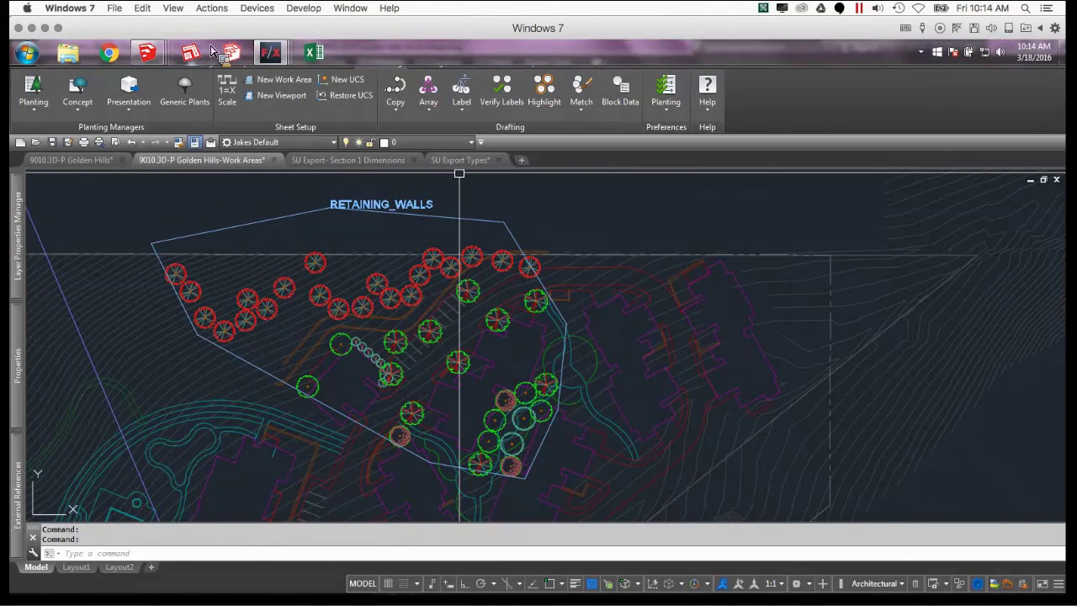
{"action": "mouse_move", "coordinate": [148, 53]}
{"action": "left_click", "coordinate": [97, 132]}
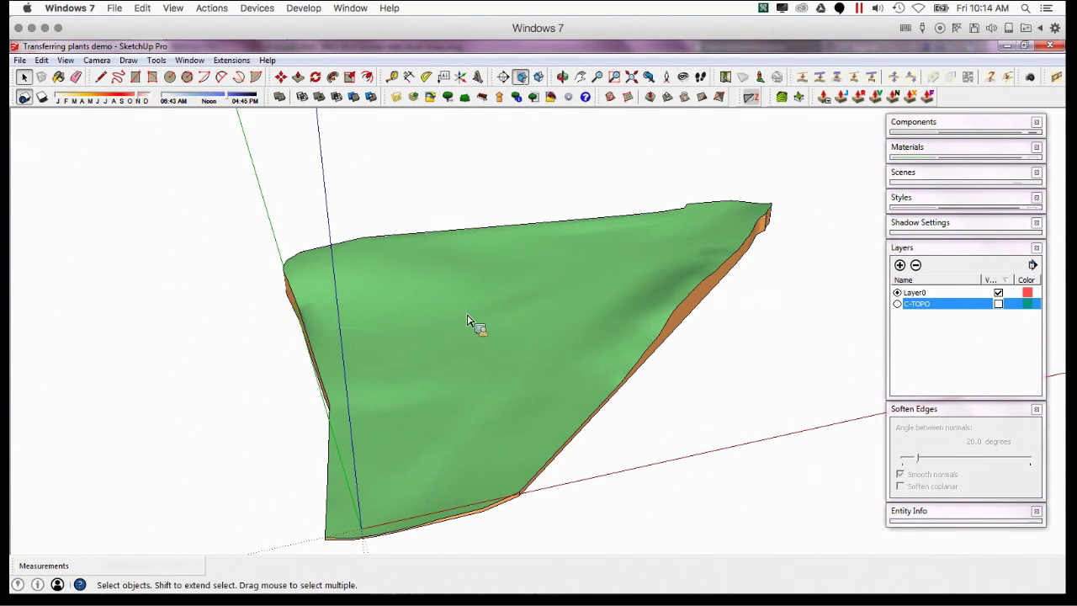
{"action": "middle_click_drag", "start_coordinate": [491, 359], "coordinate": [485, 394]}
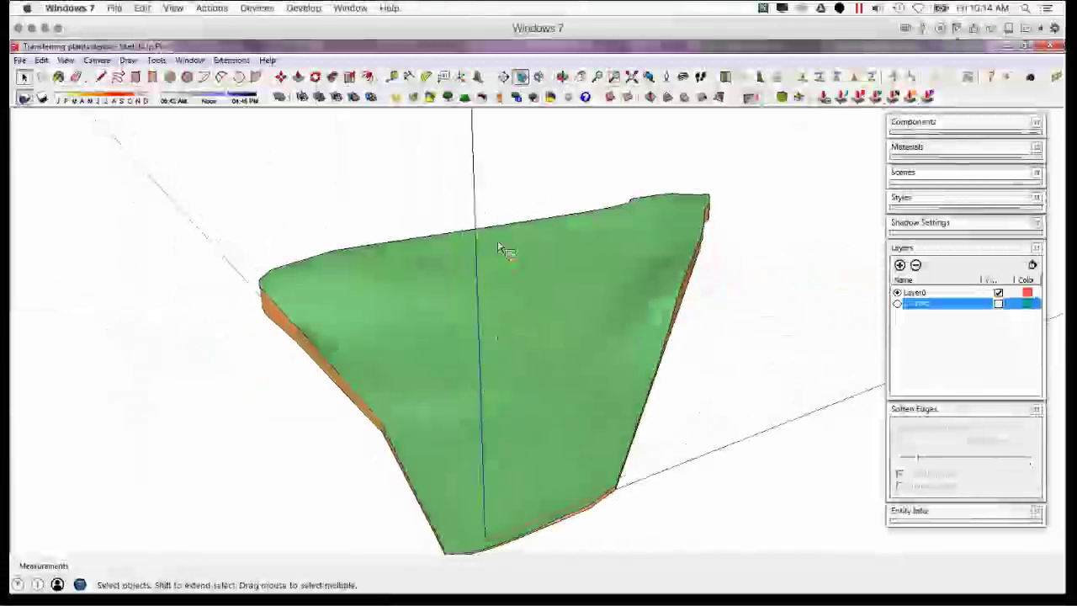
{"action": "left_click", "coordinate": [429, 97]}
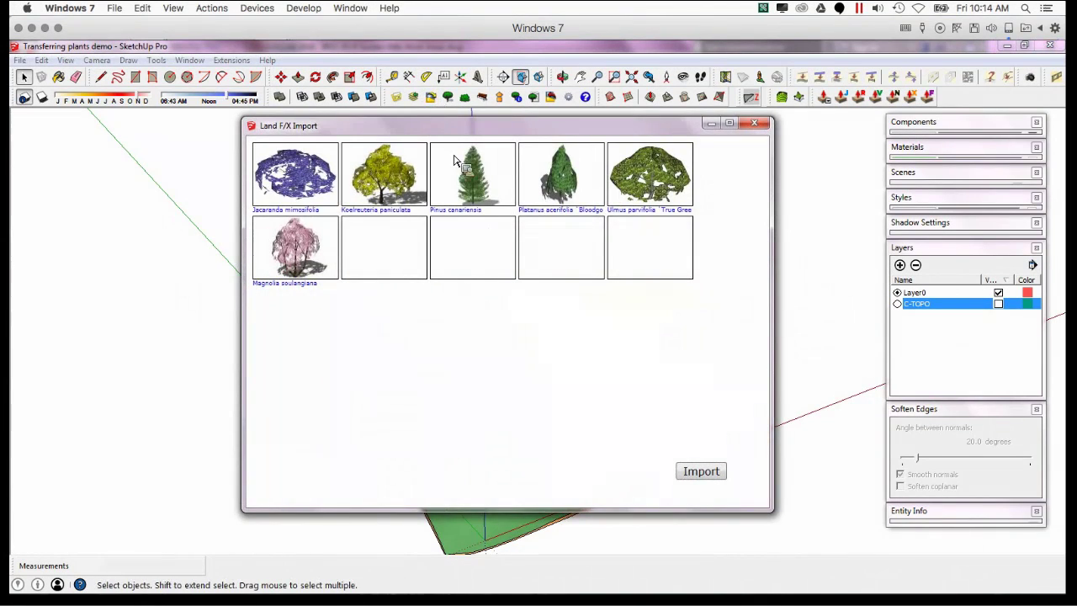
{"action": "left_click", "coordinate": [711, 477]}
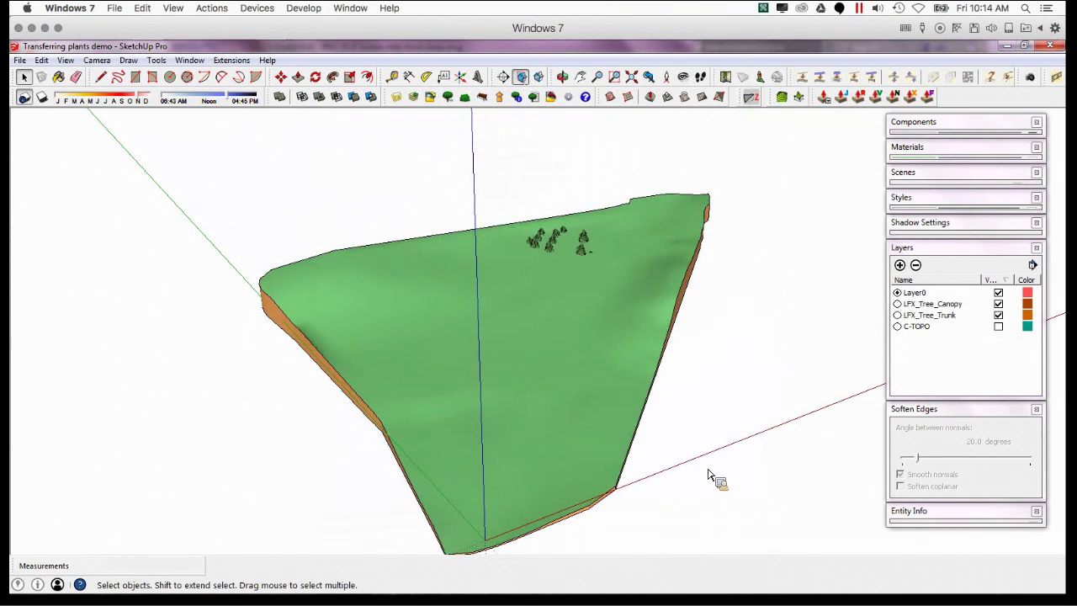
{"action": "scroll", "coordinate": [611, 264], "scroll_direction": "up", "scroll_amount": 4}
{"action": "middle_click_drag", "start_coordinate": [614, 243], "coordinate": [521, 387]}
{"action": "scroll", "coordinate": [522, 387], "scroll_direction": "up", "scroll_amount": 8}
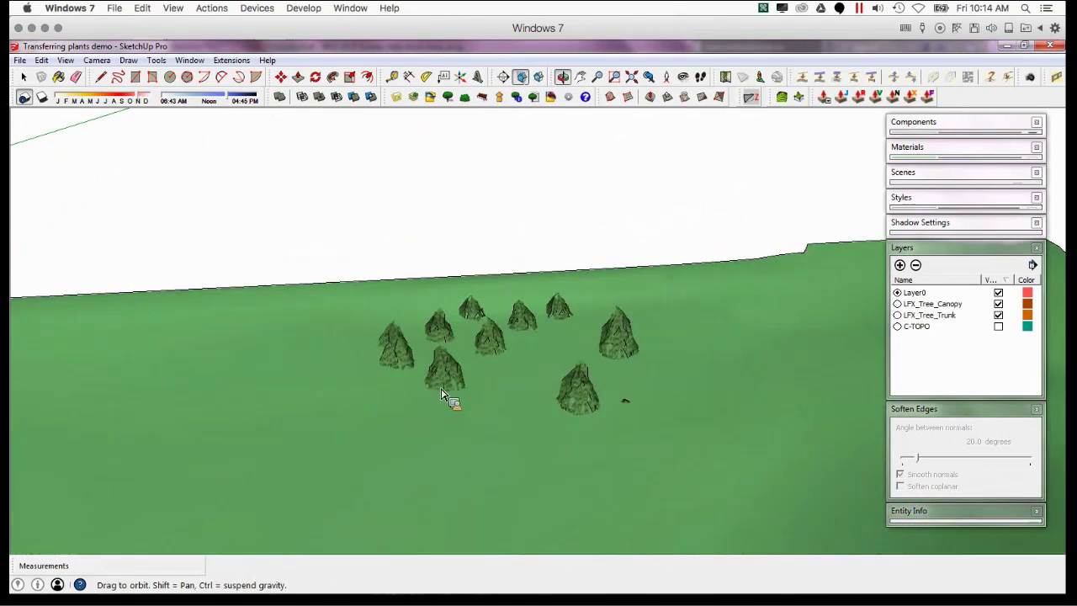
- Import the exported RETAINING_WALLS plants, including Jacaranda mimosifolia, Pinus canariensis and Magnolia soulangiana, onto the terrain with Land F/X Import
{"action": "middle_click_drag", "start_coordinate": [444, 395], "coordinate": [634, 272]}
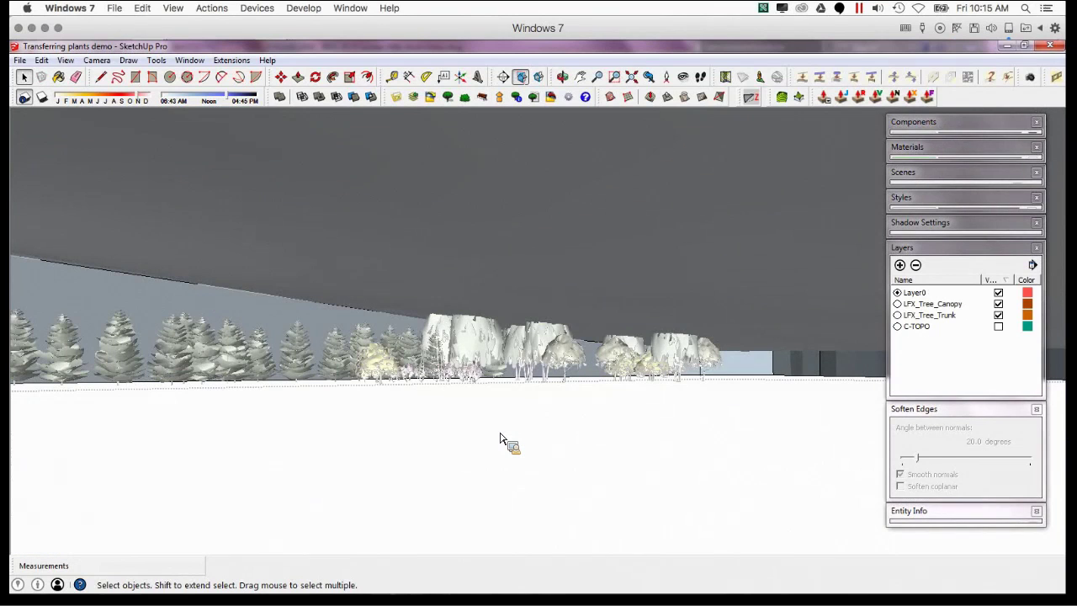
{"action": "middle_click_drag", "start_coordinate": [500, 427], "coordinate": [376, 444]}
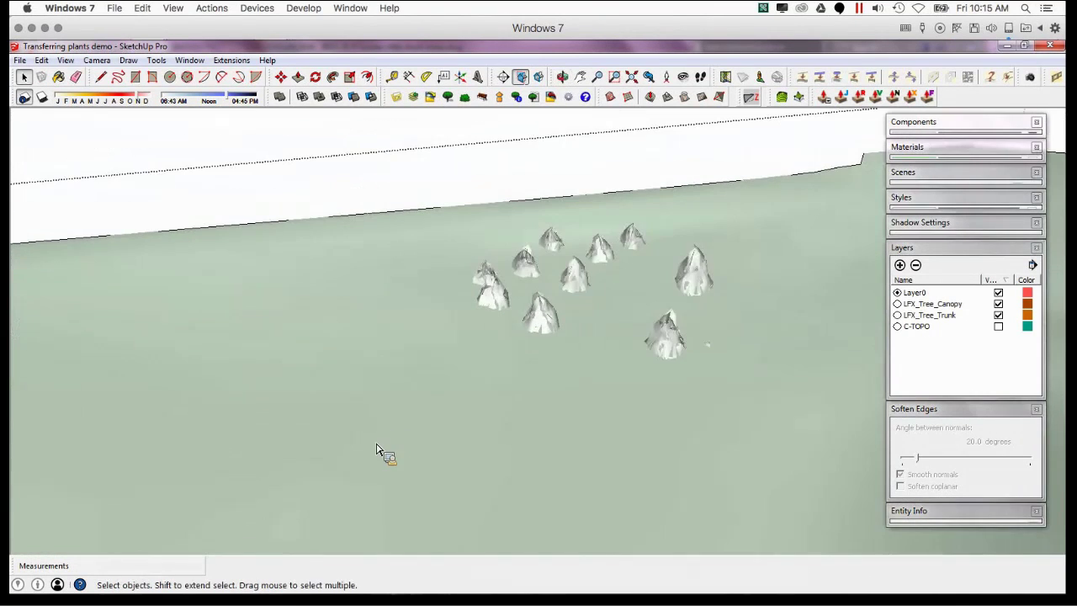
{"action": "scroll", "coordinate": [312, 149], "scroll_direction": "down", "scroll_amount": 4}
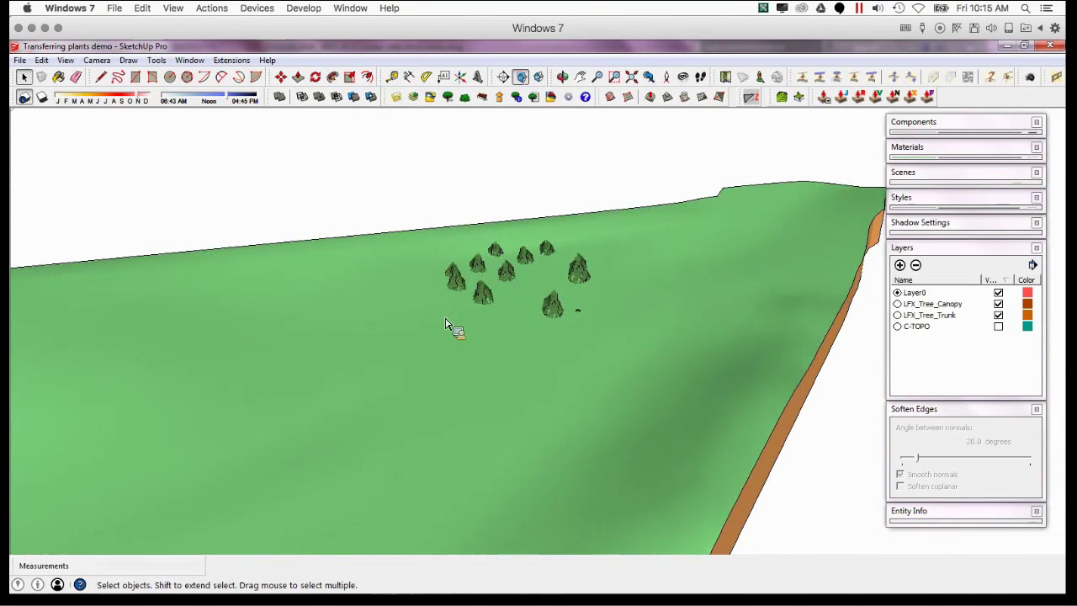
{"action": "middle_click_drag", "start_coordinate": [446, 324], "coordinate": [671, 280]}
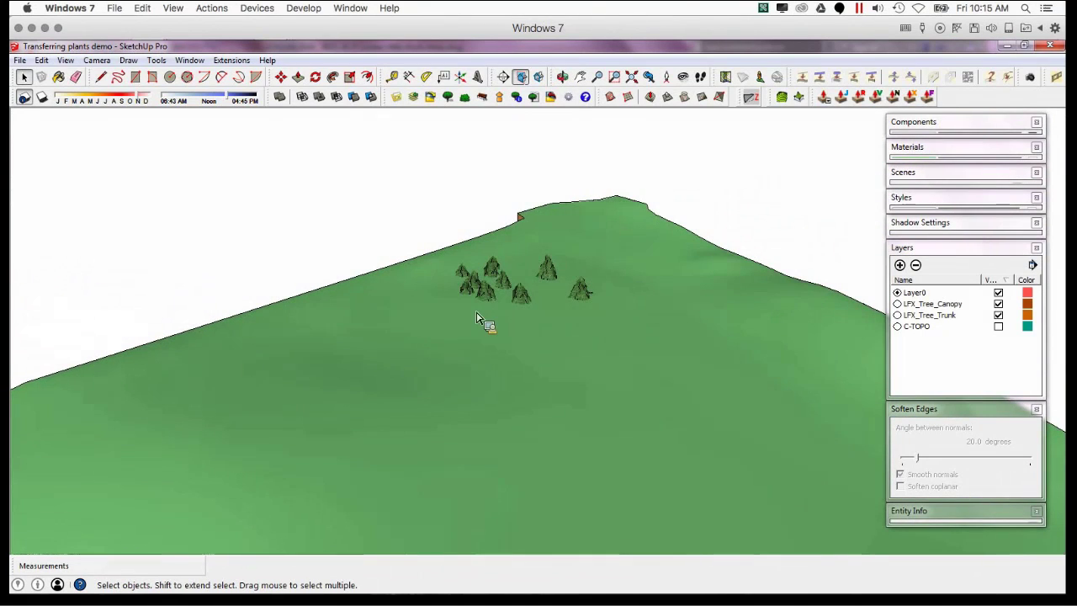
{"action": "left_click", "coordinate": [439, 101]}
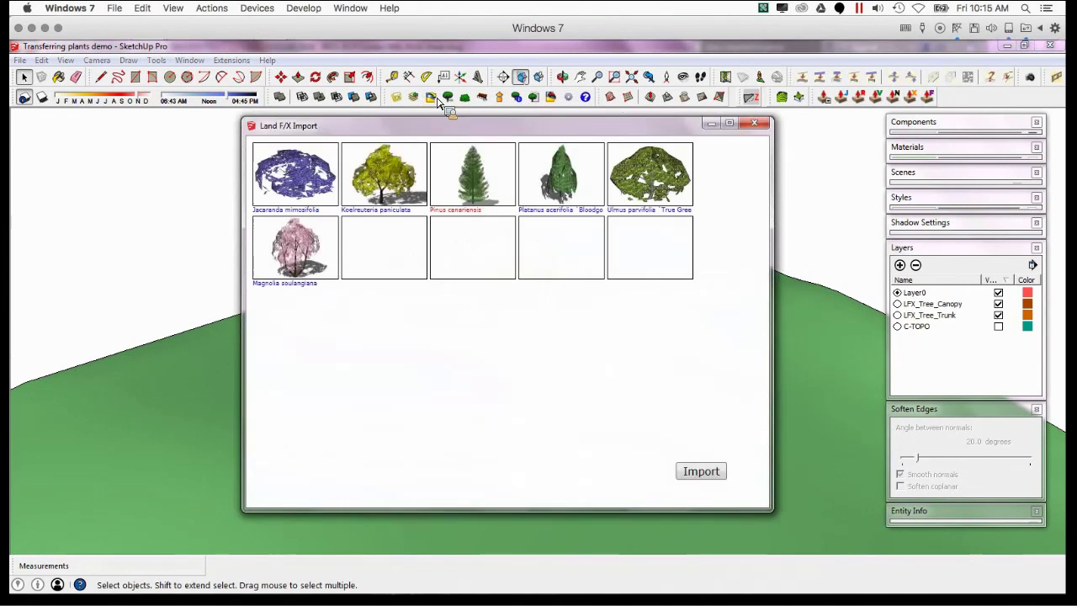
{"action": "left_click", "coordinate": [701, 472]}
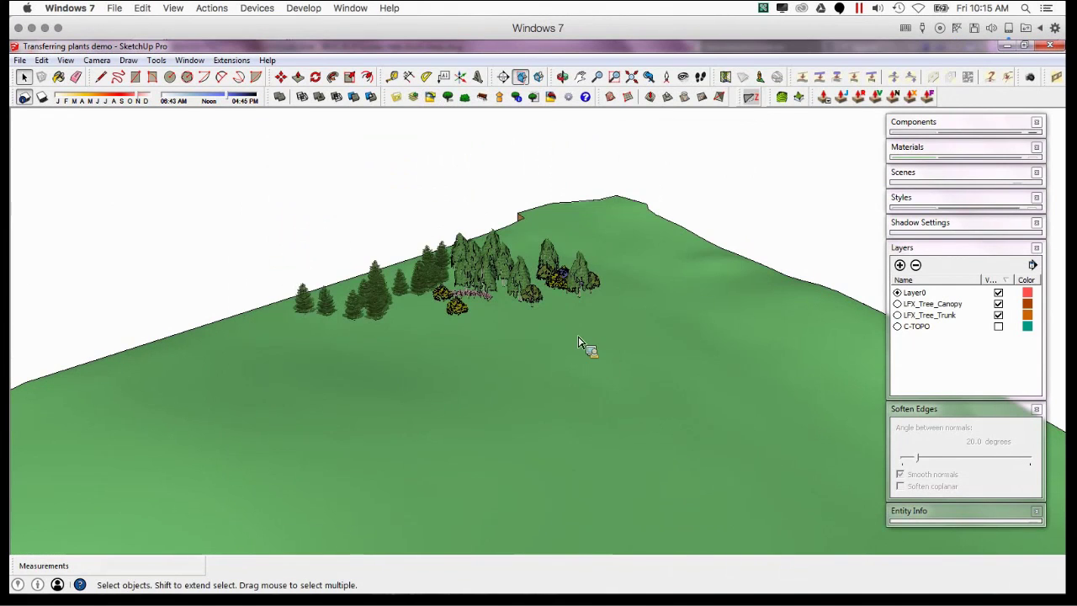
{"action": "middle_click_drag", "start_coordinate": [365, 358], "coordinate": [676, 457]}
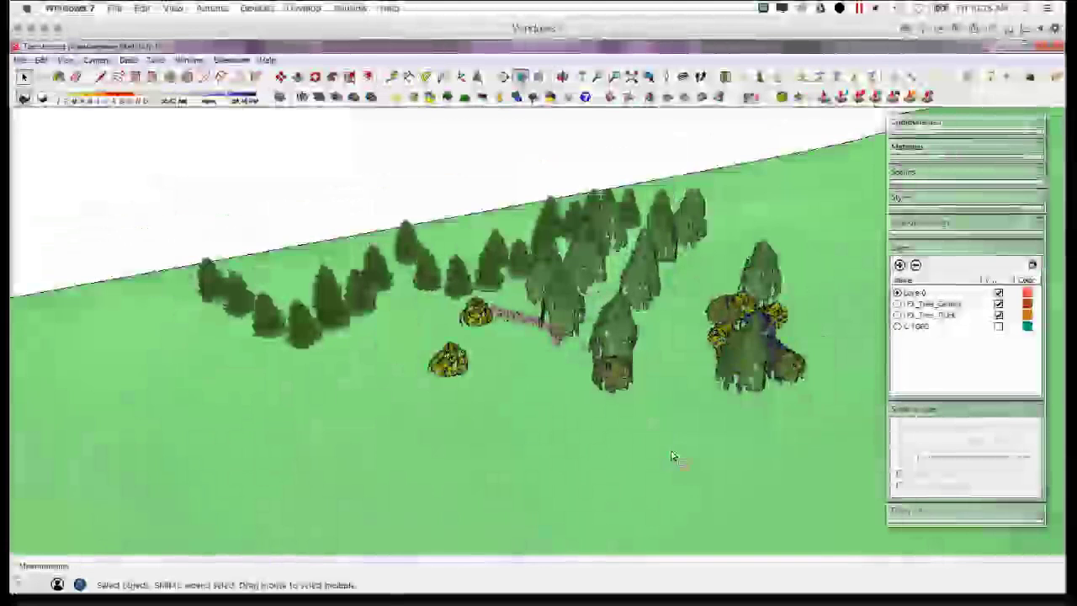
{"action": "scroll", "coordinate": [644, 412], "scroll_direction": "down", "scroll_amount": 3}
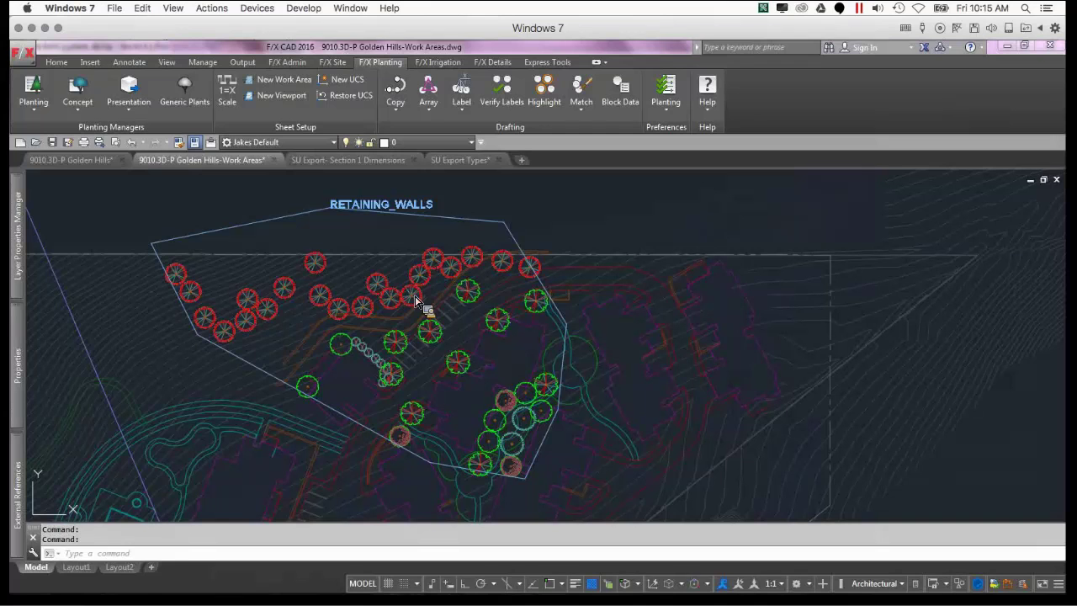
- Switch to the 9010.3D-P Golden Hills-Work Areas drawing in F/X CAD and undo the last SketchUp export and layer freezing
{"action": "scroll", "coordinate": [416, 303], "scroll_direction": "down", "scroll_amount": 8}
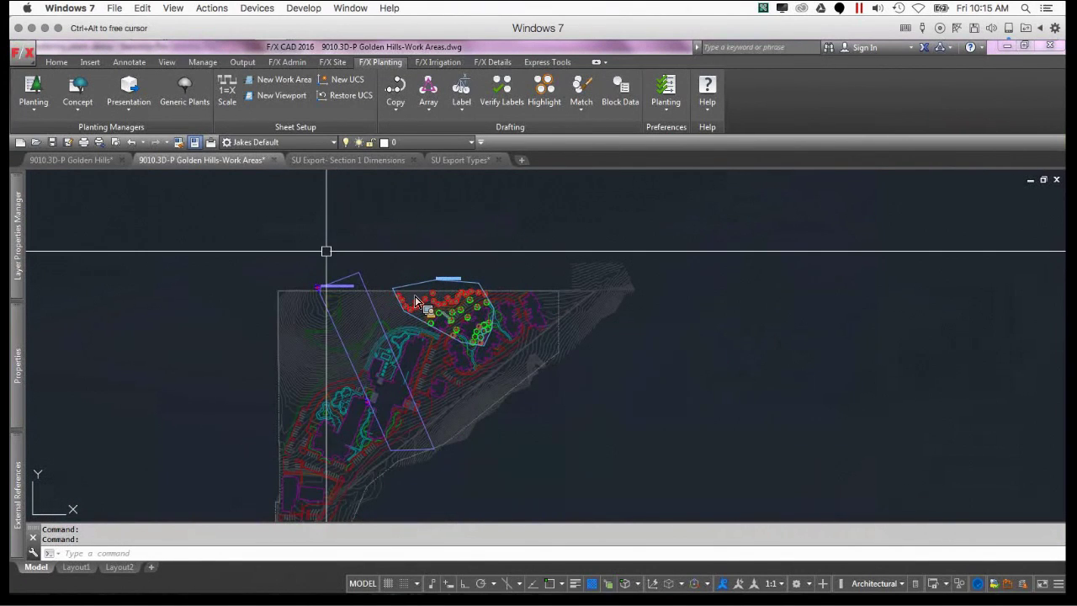
{"action": "key", "text": "ctrl+z"}
{"action": "key", "text": "ctrl+z"}
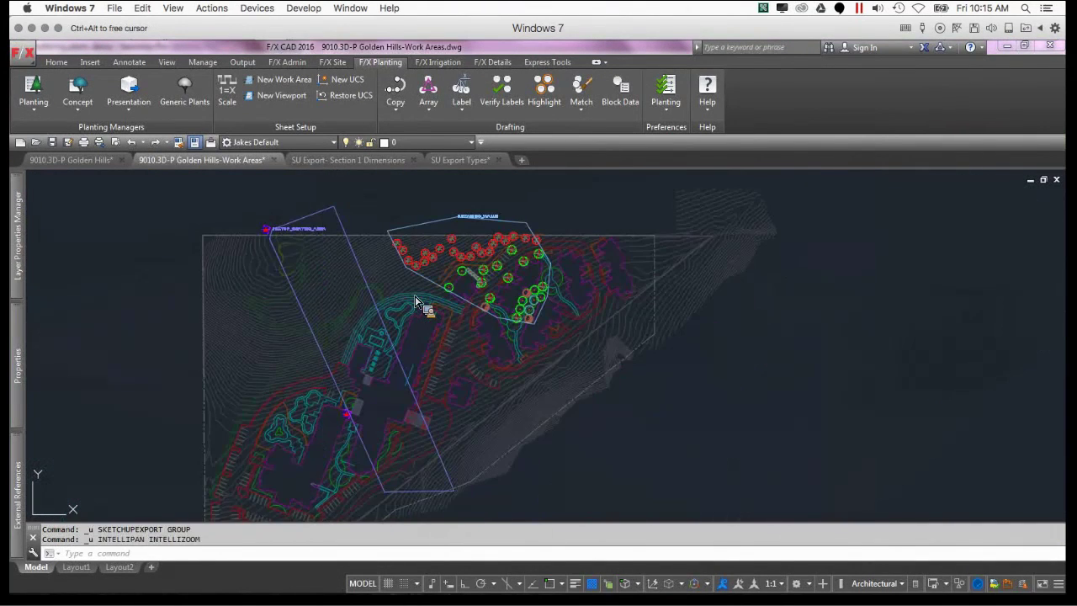
{"action": "key", "text": "ctrl+z"}
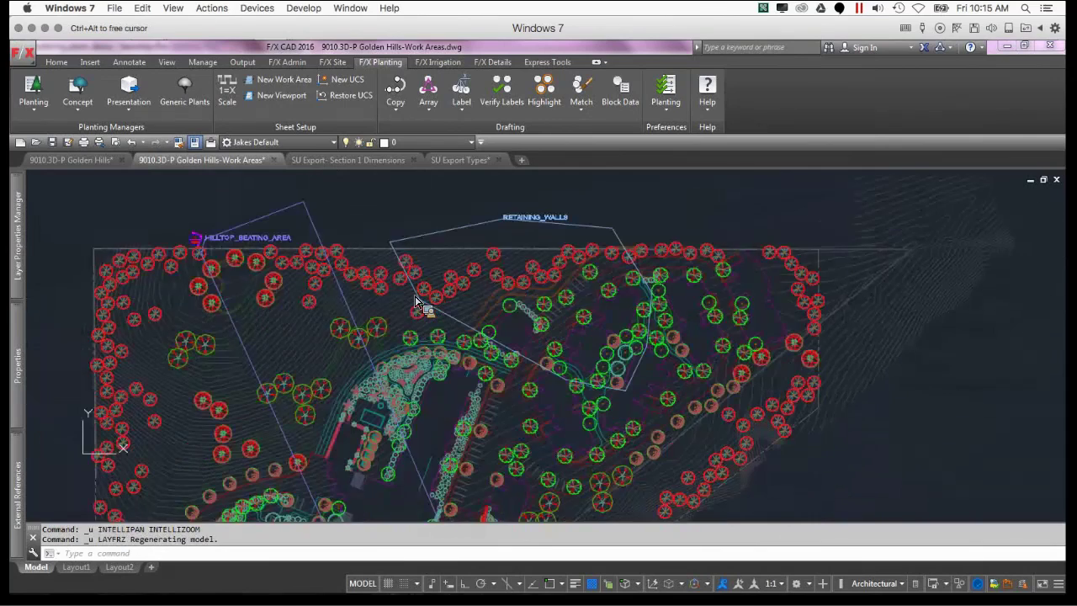
- Run LAYFRZ and freeze the LP-TREE, LP-SHRB and LP-SHRB-RW layers by picking plants outside HILLTOP_SEATING_AREA, and end the command
{"action": "type", "text": "lay"}
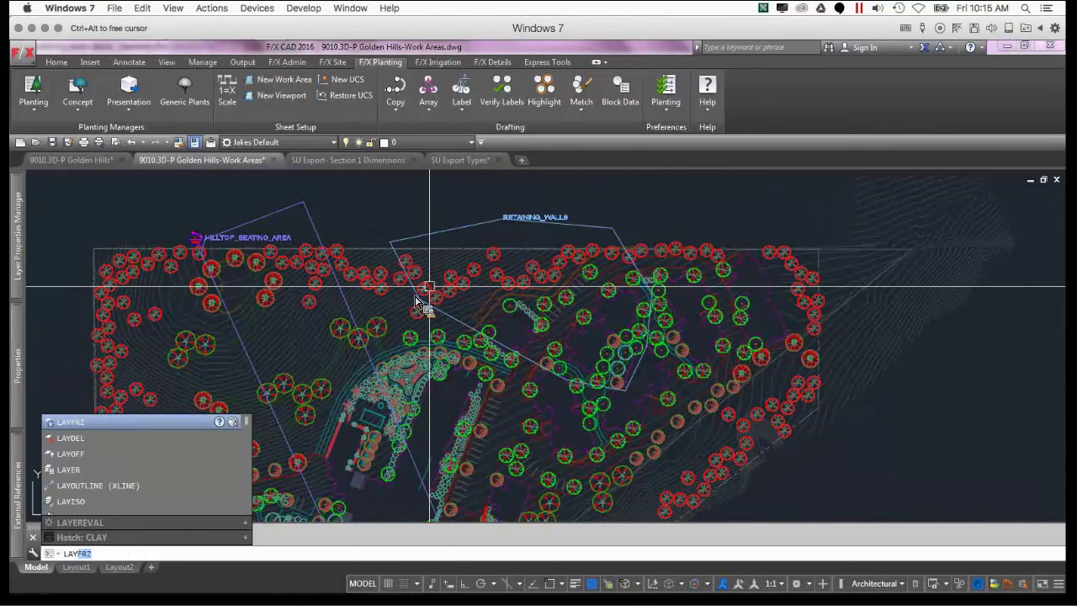
{"action": "type", "text": "f"}
{"action": "key", "text": "Return"}
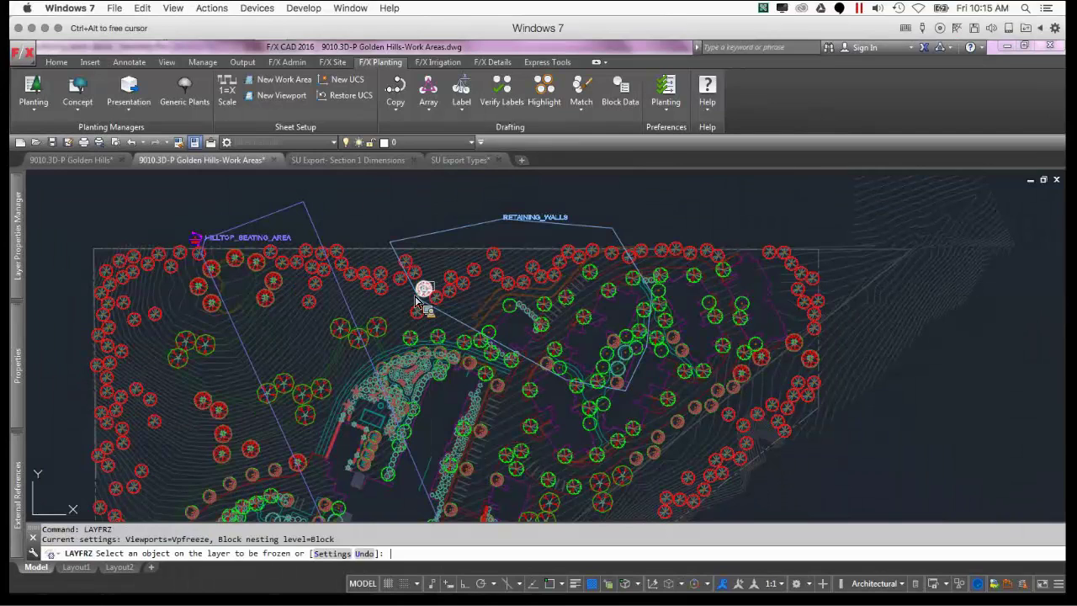
{"action": "left_click", "coordinate": [416, 299]}
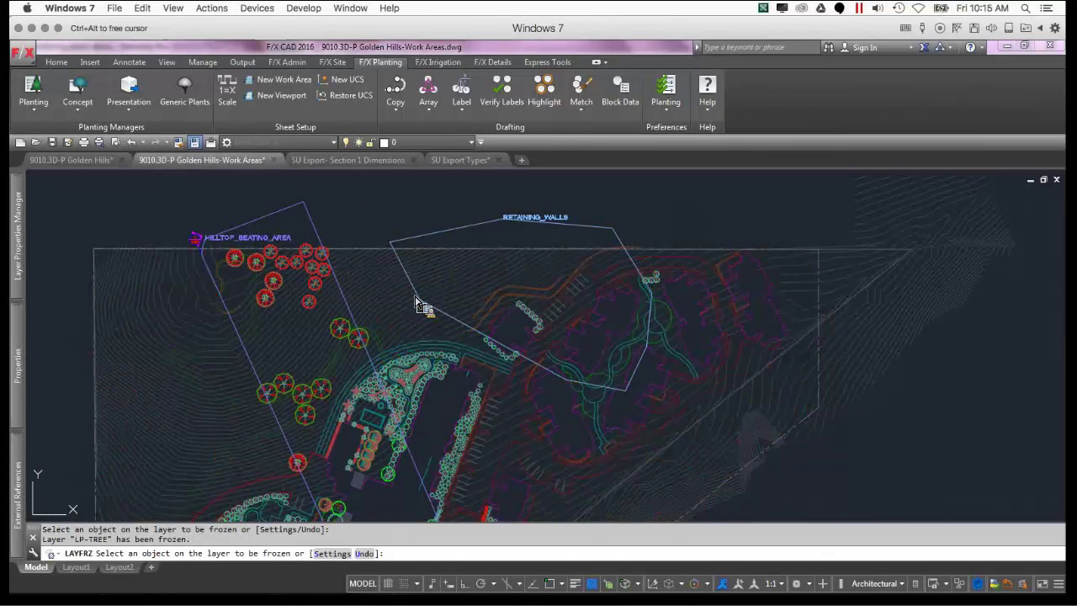
{"action": "left_click", "coordinate": [415, 379]}
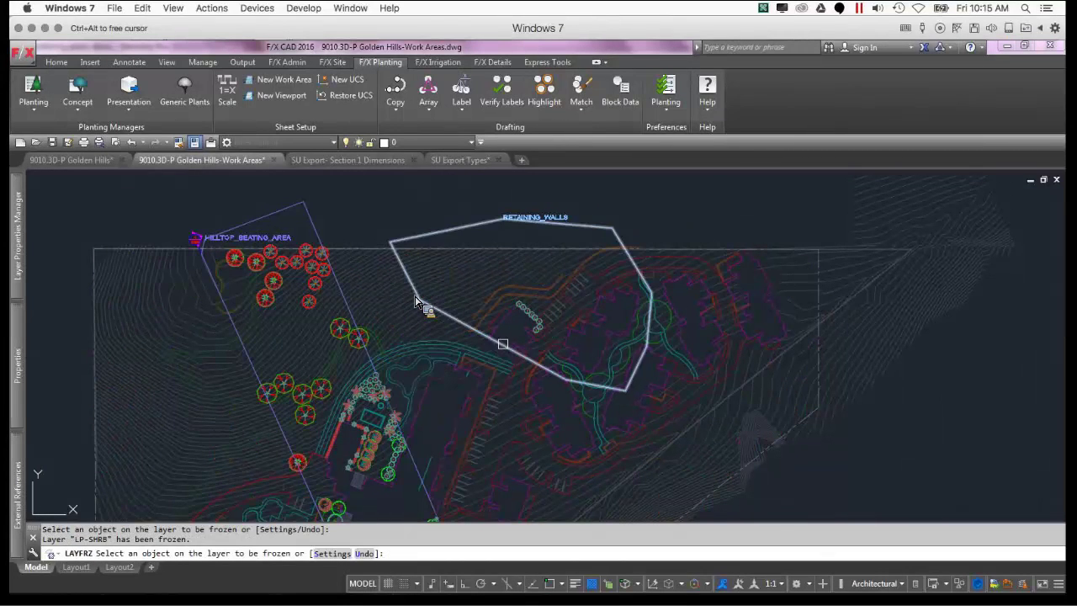
{"action": "left_click", "coordinate": [536, 321]}
{"action": "middle_click_drag", "start_coordinate": [392, 396], "coordinate": [484, 327]}
{"action": "scroll", "coordinate": [485, 326], "scroll_direction": "down", "scroll_amount": 5}
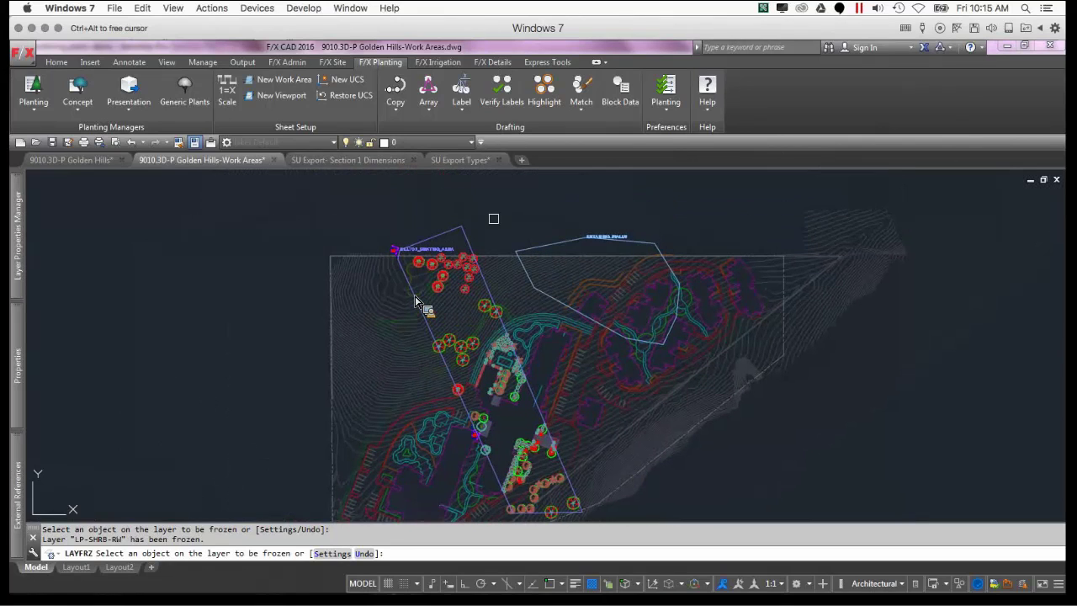
{"action": "key", "text": "Return"}
- Export the placement of the remaining HILLTOP_SEATING_AREA plants to SketchUp and dismiss the completion message
{"action": "left_click", "coordinate": [145, 96]}
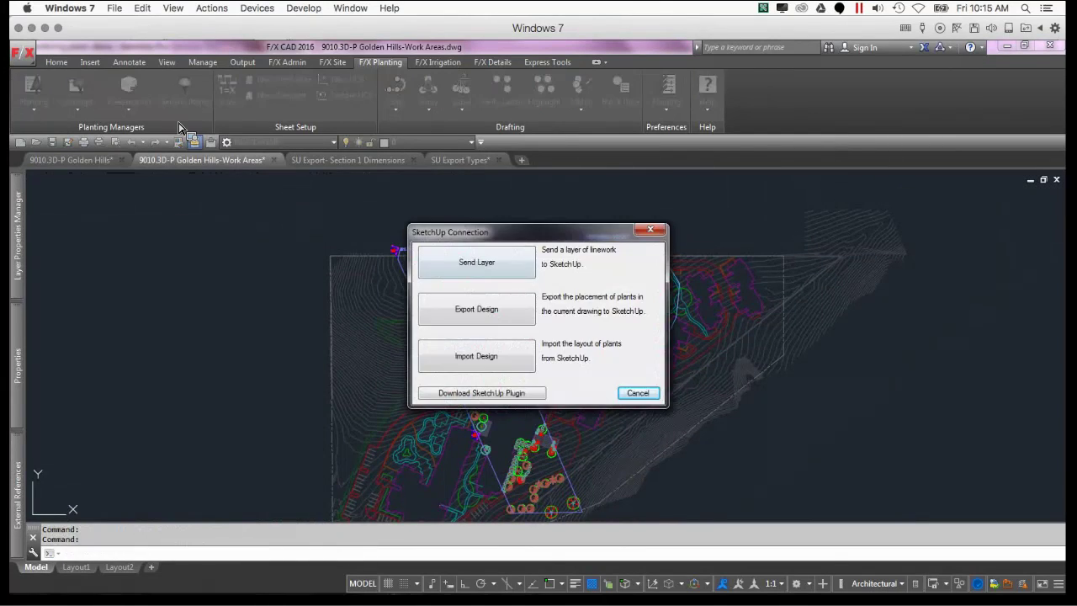
{"action": "left_click", "coordinate": [470, 299]}
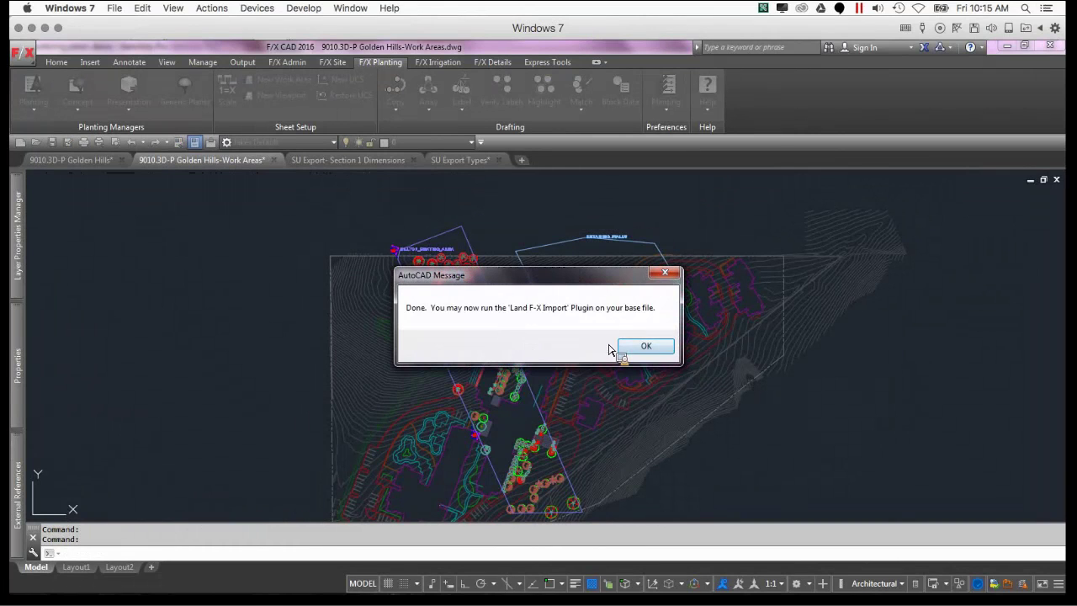
{"action": "left_click", "coordinate": [624, 350]}
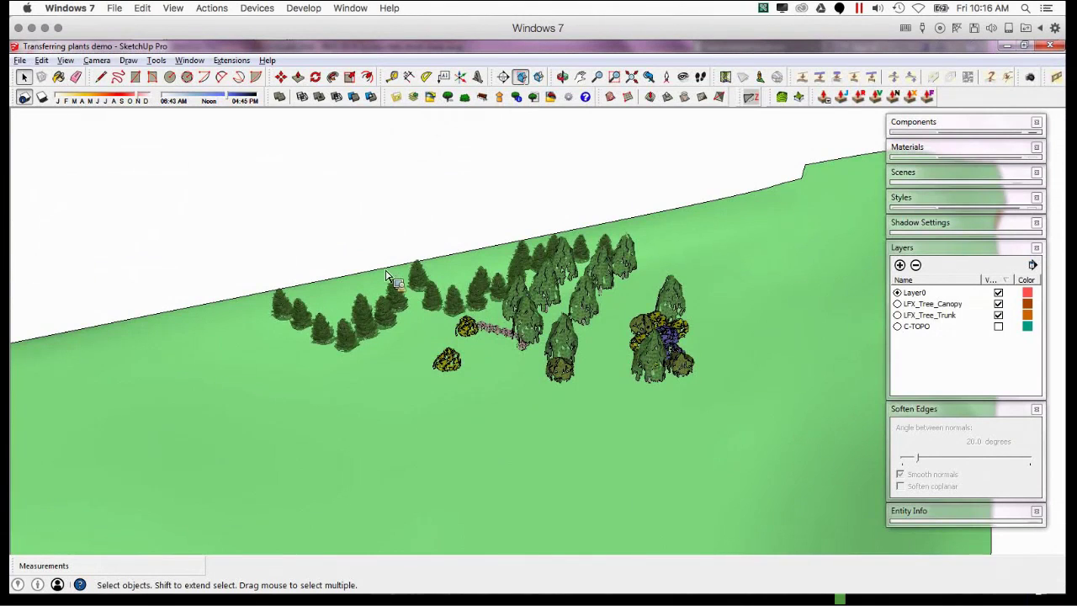
- Switch to the Transferring plants demo model in SketchUp, import the hilltop seating area plants with Land F/X Import and inspect their placement
{"action": "scroll", "coordinate": [408, 249], "scroll_direction": "down", "scroll_amount": 2}
{"action": "scroll", "coordinate": [407, 249], "scroll_direction": "down", "scroll_amount": 3}
{"action": "mouse_move", "coordinate": [408, 249]}
{"action": "middle_mouse_down"}
{"action": "mouse_move", "coordinate": [450, 372]}
{"action": "mouse_move", "coordinate": [446, 328]}
{"action": "middle_mouse_up"}
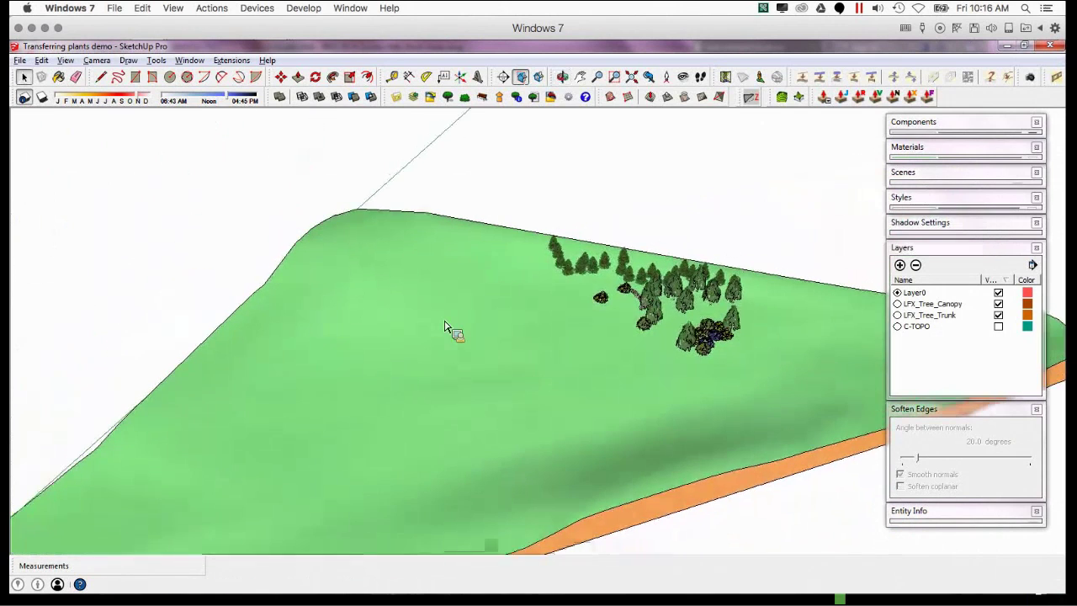
{"action": "left_click", "coordinate": [433, 97]}
{"action": "left_click", "coordinate": [721, 474]}
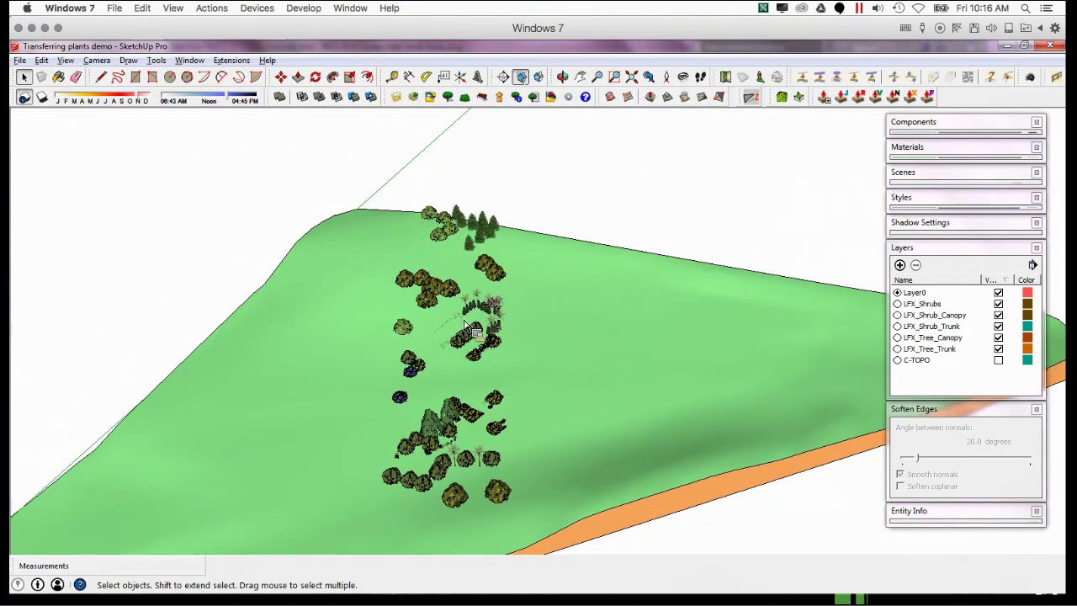
{"action": "key", "text": "o"}
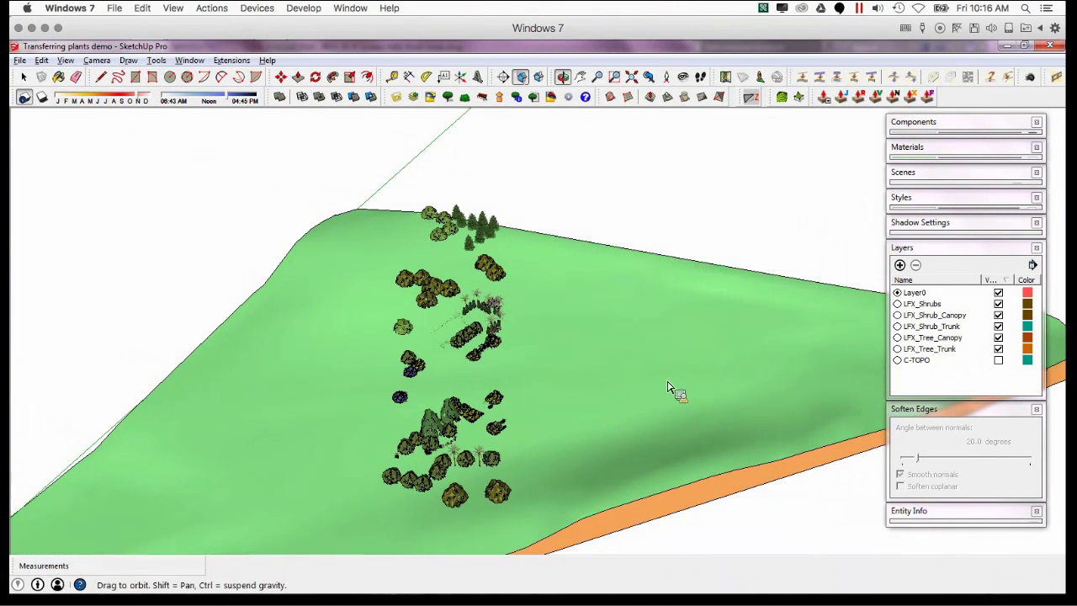
{"action": "key", "text": "space"}
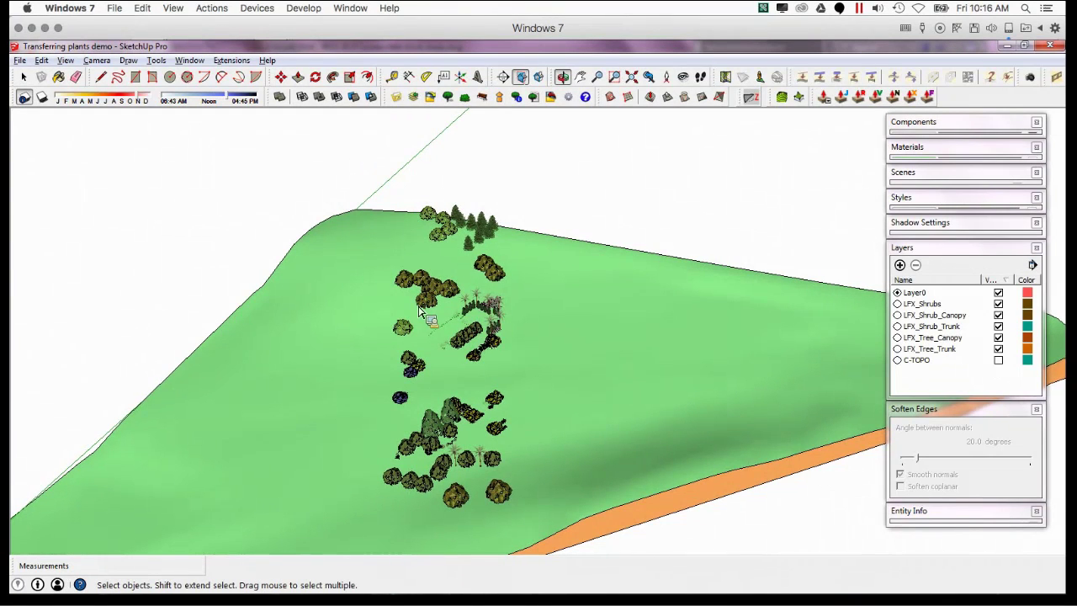
{"action": "middle_click_drag", "start_coordinate": [391, 329], "coordinate": [328, 348]}
{"action": "scroll", "coordinate": [328, 347], "scroll_direction": "up", "scroll_amount": 4}
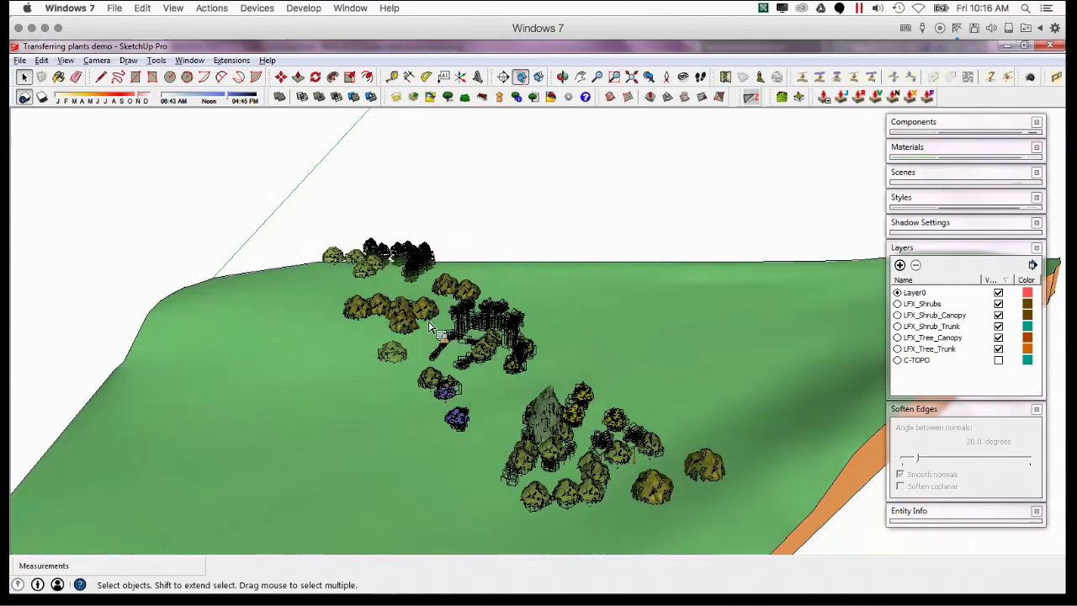
{"action": "middle_click_drag", "start_coordinate": [599, 448], "coordinate": [472, 409]}
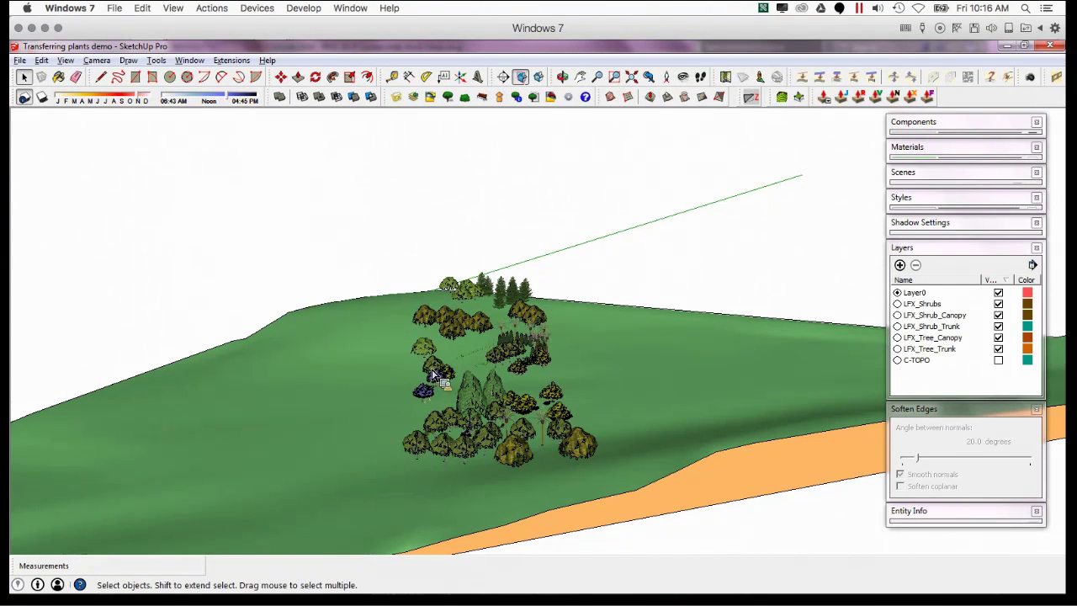
{"action": "middle_click_drag", "start_coordinate": [404, 247], "coordinate": [379, 288]}
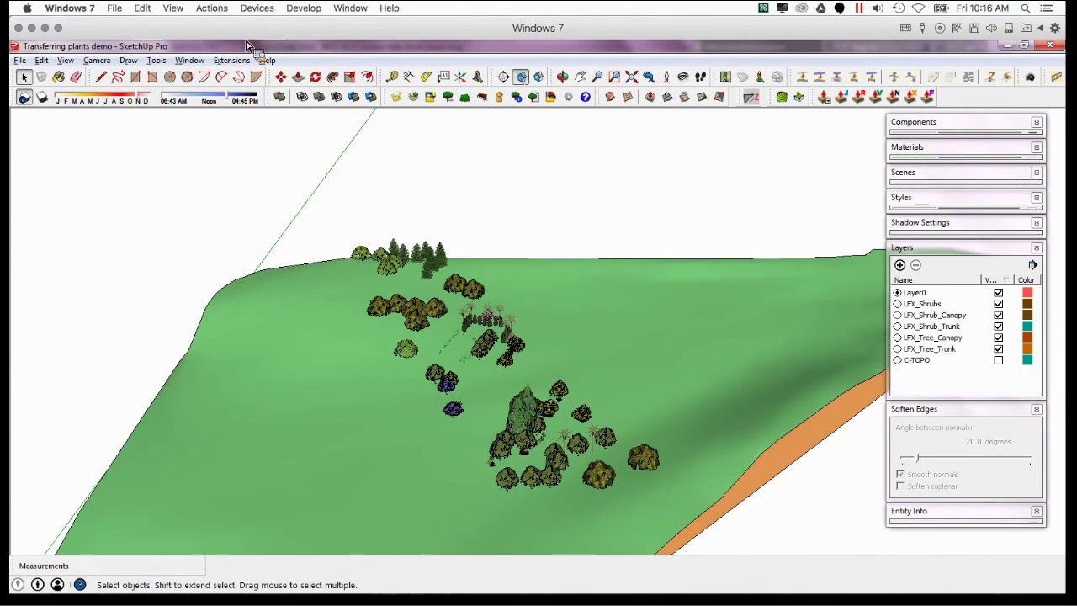
- Open the 9010.3D-P Golden Hills-Topo model window and examine its contour linework from a closer angle
{"action": "mouse_move", "coordinate": [161, 57]}
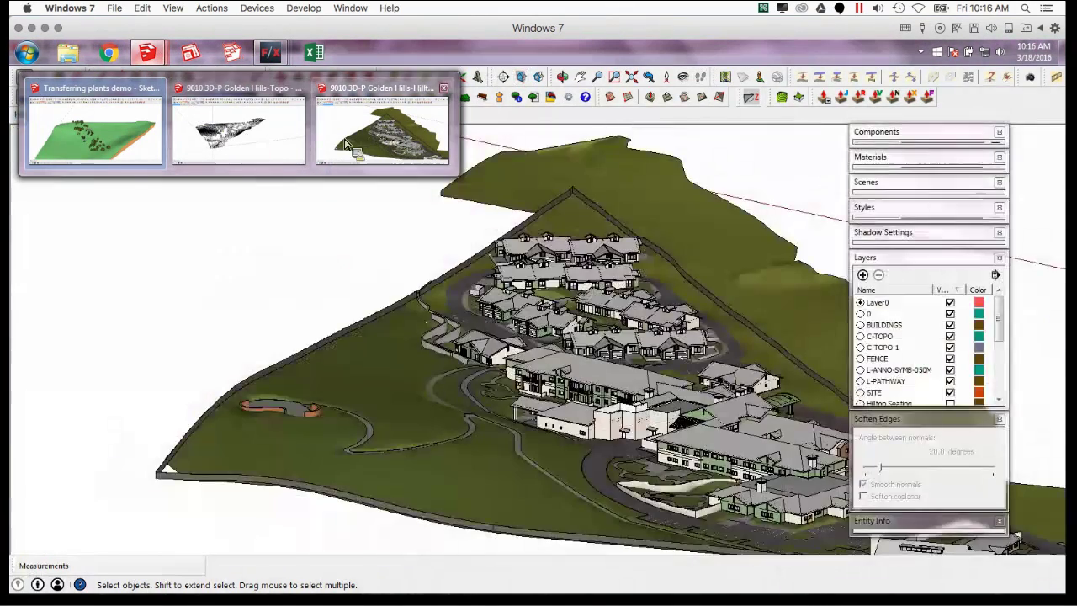
{"action": "left_click", "coordinate": [290, 139]}
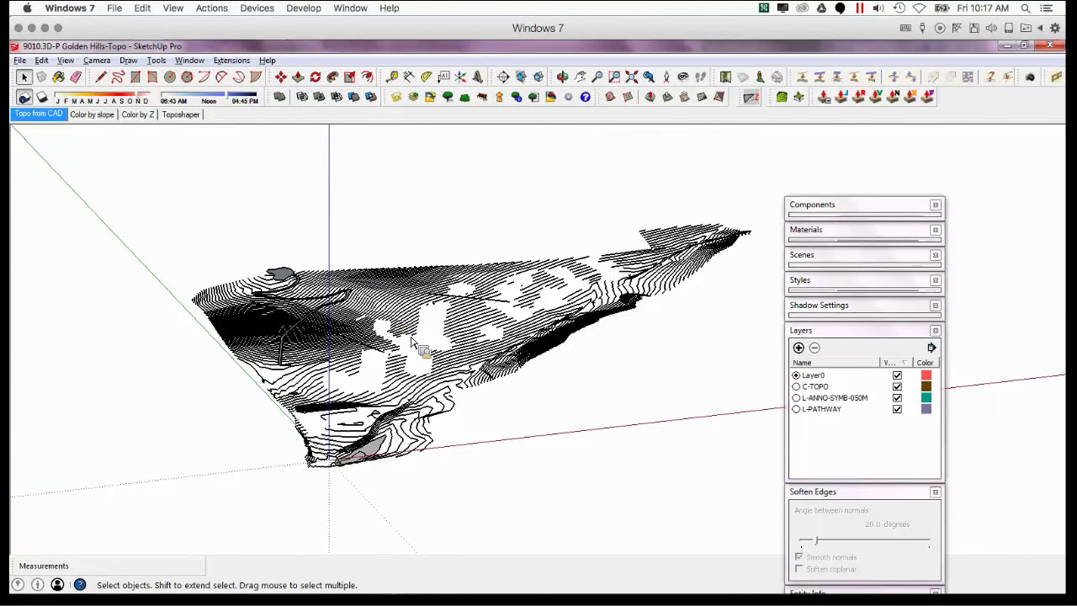
{"action": "middle_click_drag", "start_coordinate": [421, 348], "coordinate": [308, 360]}
{"action": "scroll", "coordinate": [335, 376], "scroll_direction": "up", "scroll_amount": 3}
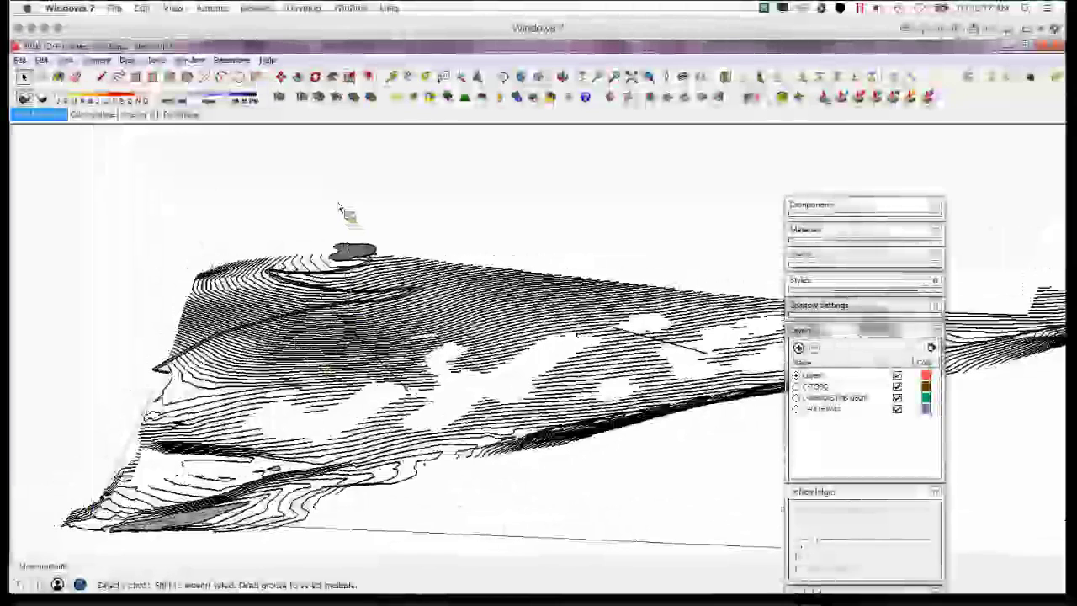
- Switch to F/X CAD and bring up the section markers along the upper boundary of the 9010.3D-P Golden Hills drawing
{"action": "mouse_move", "coordinate": [146, 44]}
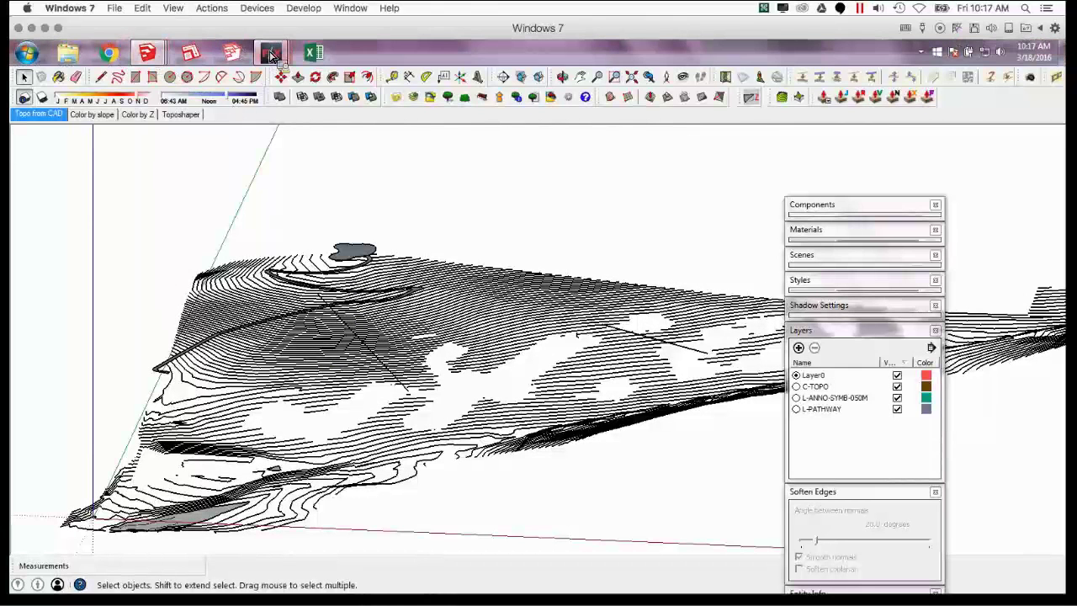
{"action": "mouse_move", "coordinate": [269, 52]}
{"action": "left_click", "coordinate": [216, 126]}
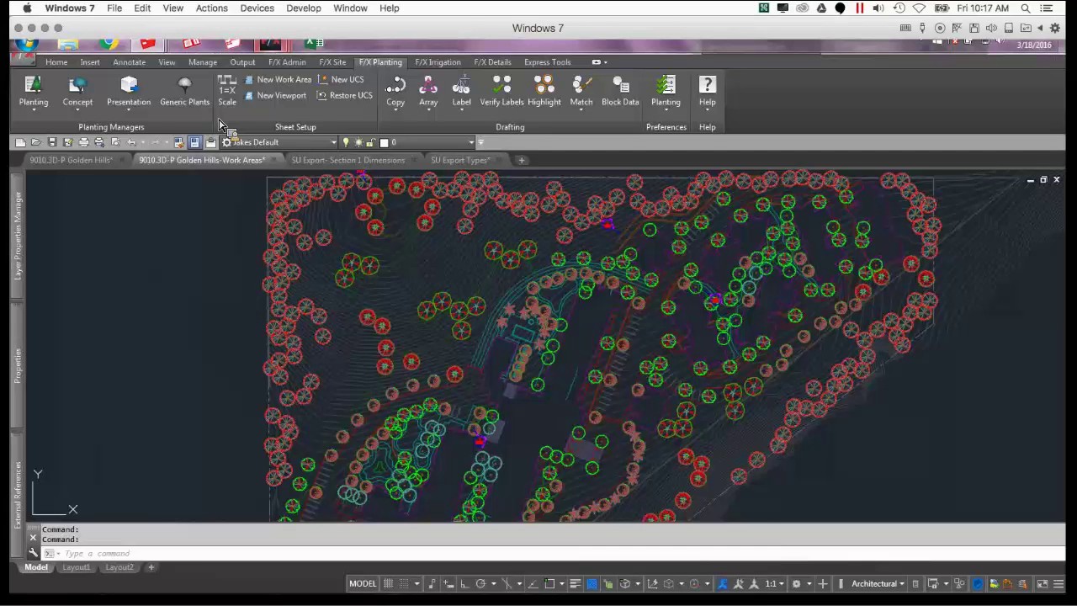
{"action": "scroll", "coordinate": [477, 311], "scroll_direction": "down", "scroll_amount": 2}
{"action": "middle_click_drag", "start_coordinate": [478, 313], "coordinate": [280, 306]}
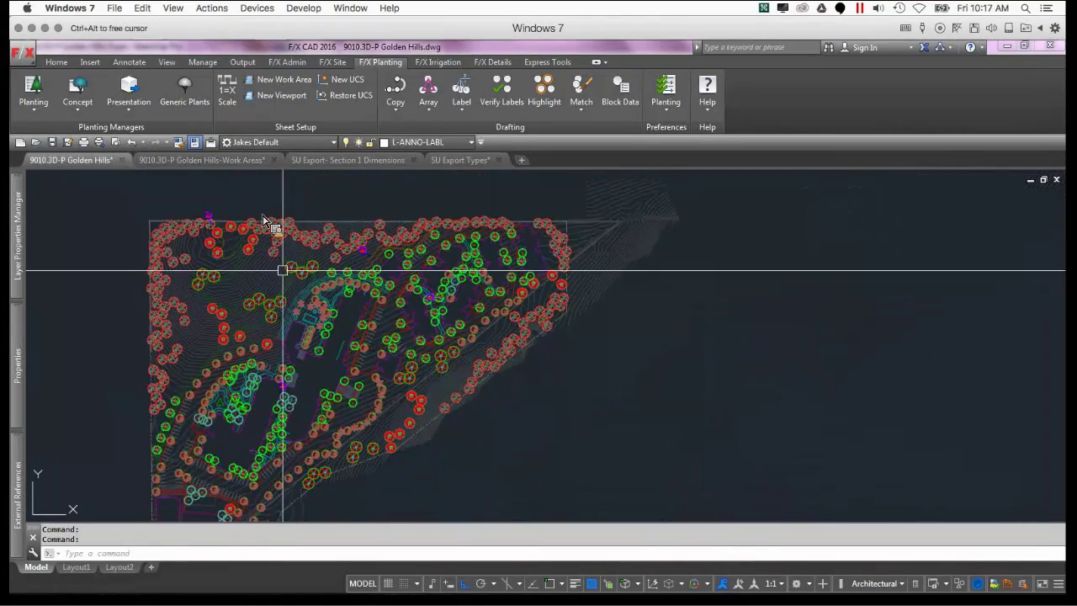
{"action": "scroll", "coordinate": [235, 205], "scroll_direction": "up", "scroll_amount": 6}
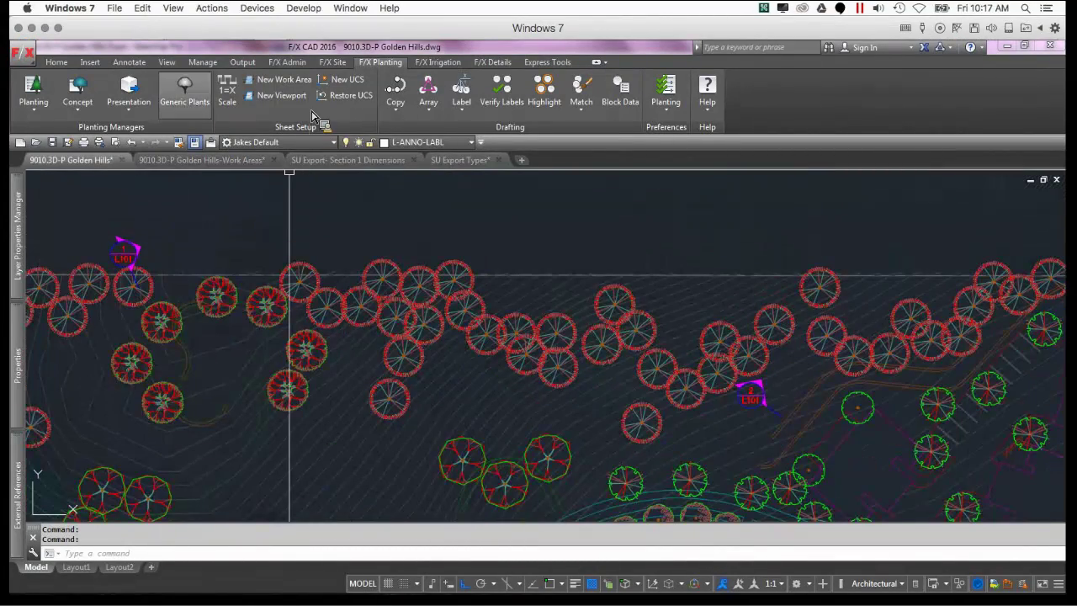
- Send layer L-ANNO-SYMB-050M to SketchUp by picking the line of section marker 2/L101, dismiss the message and end the command
{"action": "left_click", "coordinate": [133, 100]}
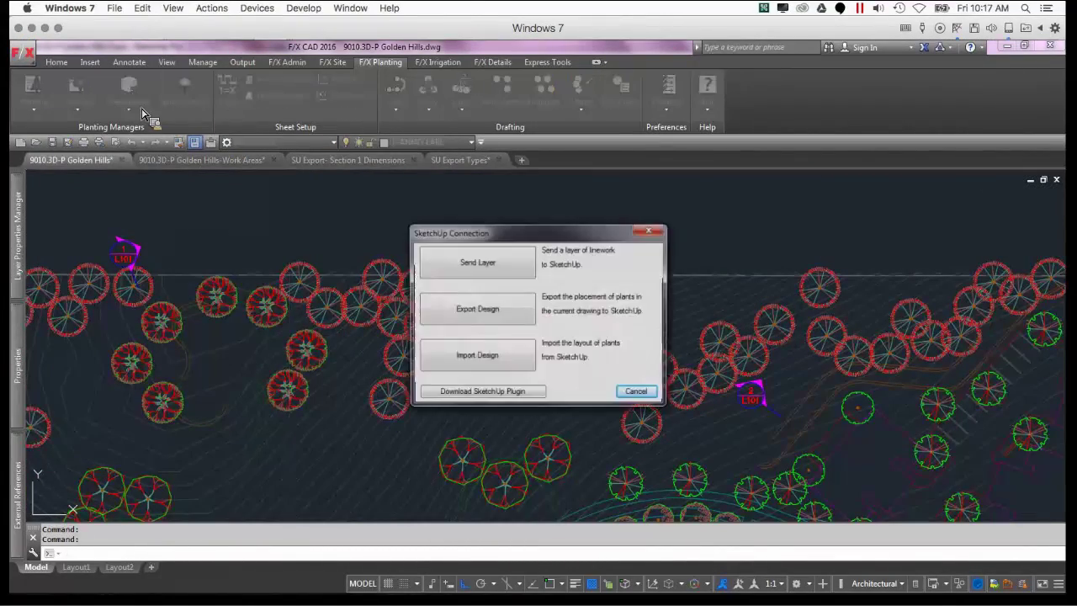
{"action": "left_click", "coordinate": [486, 269]}
{"action": "scroll", "coordinate": [445, 284], "scroll_direction": "down", "scroll_amount": 3}
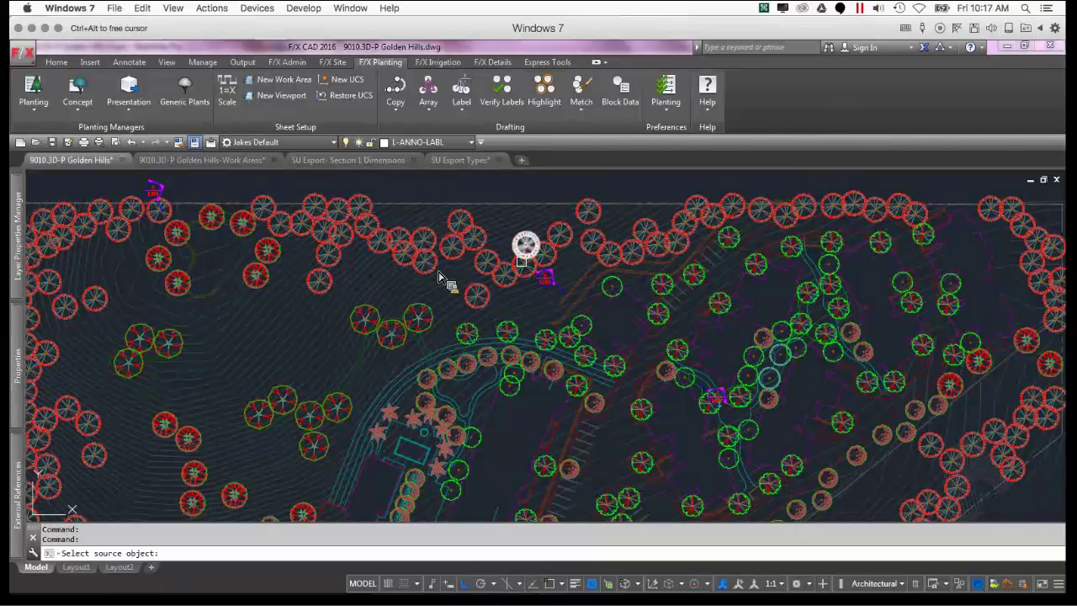
{"action": "scroll", "coordinate": [438, 277], "scroll_direction": "down", "scroll_amount": 3}
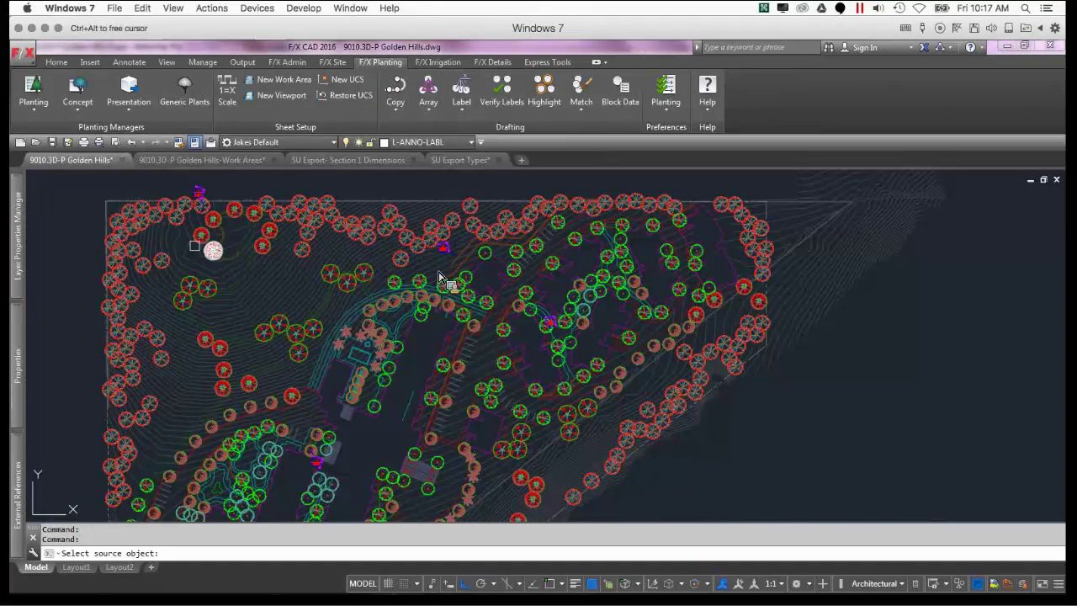
{"action": "scroll", "coordinate": [438, 277], "scroll_direction": "up", "scroll_amount": 5}
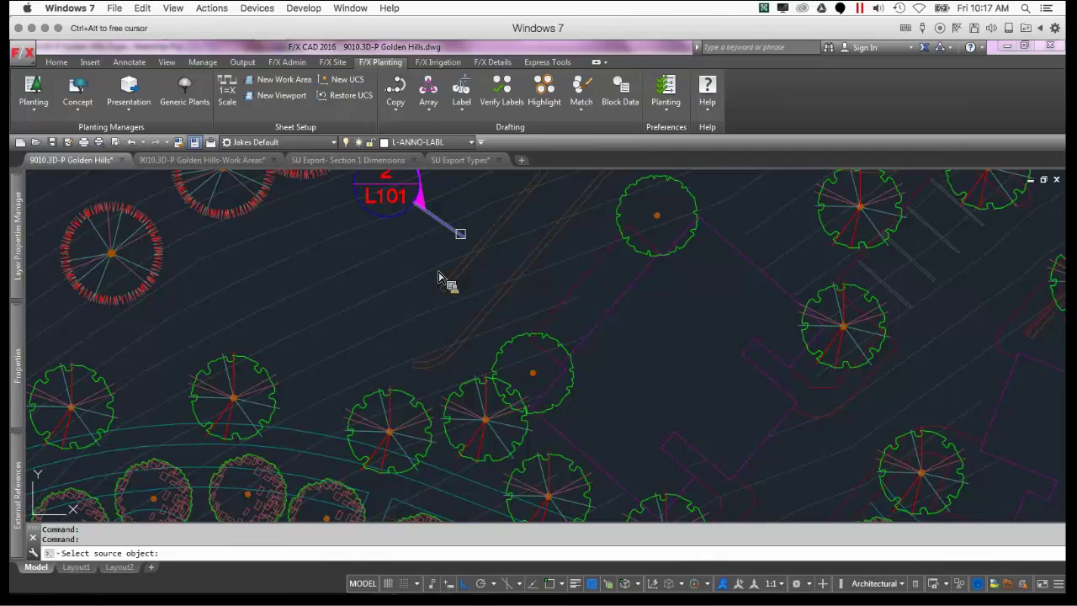
{"action": "left_click", "coordinate": [461, 237]}
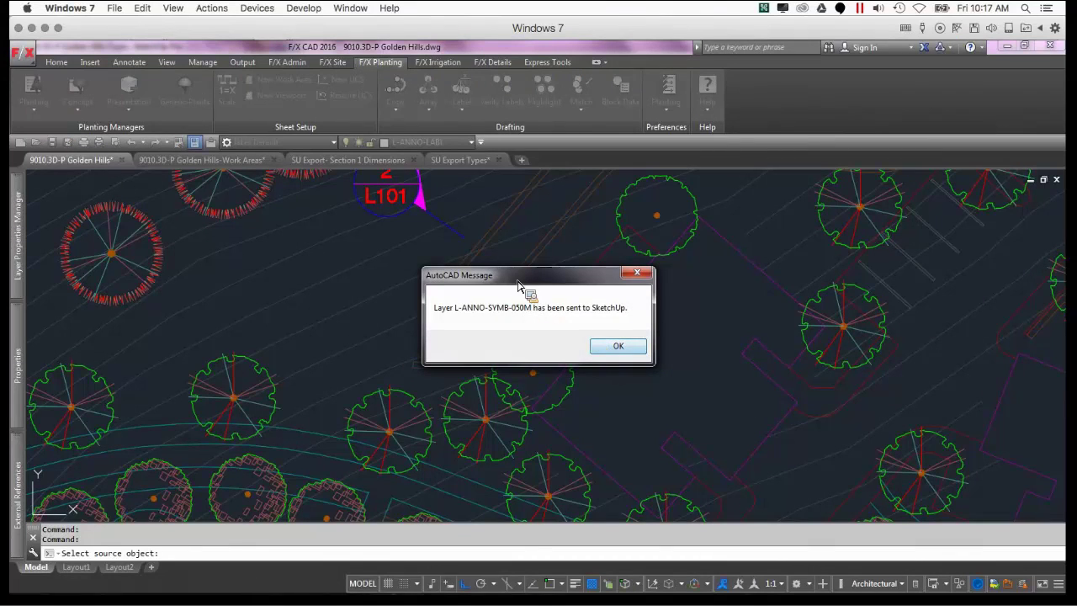
{"action": "left_click", "coordinate": [618, 347]}
{"action": "scroll", "coordinate": [620, 356], "scroll_direction": "down", "scroll_amount": 10}
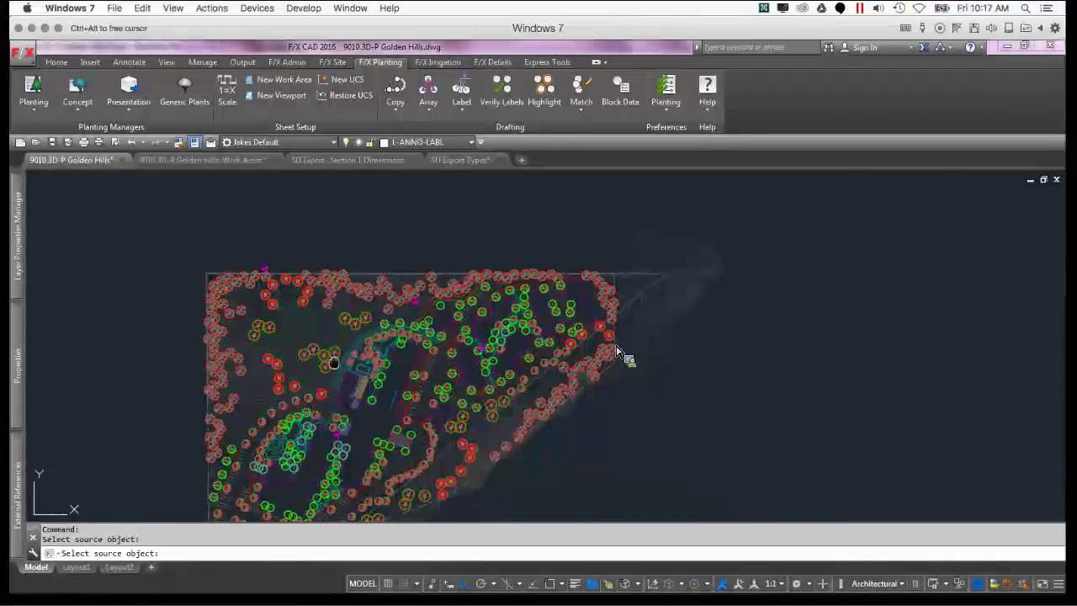
{"action": "scroll", "coordinate": [617, 349], "scroll_direction": "up", "scroll_amount": 7}
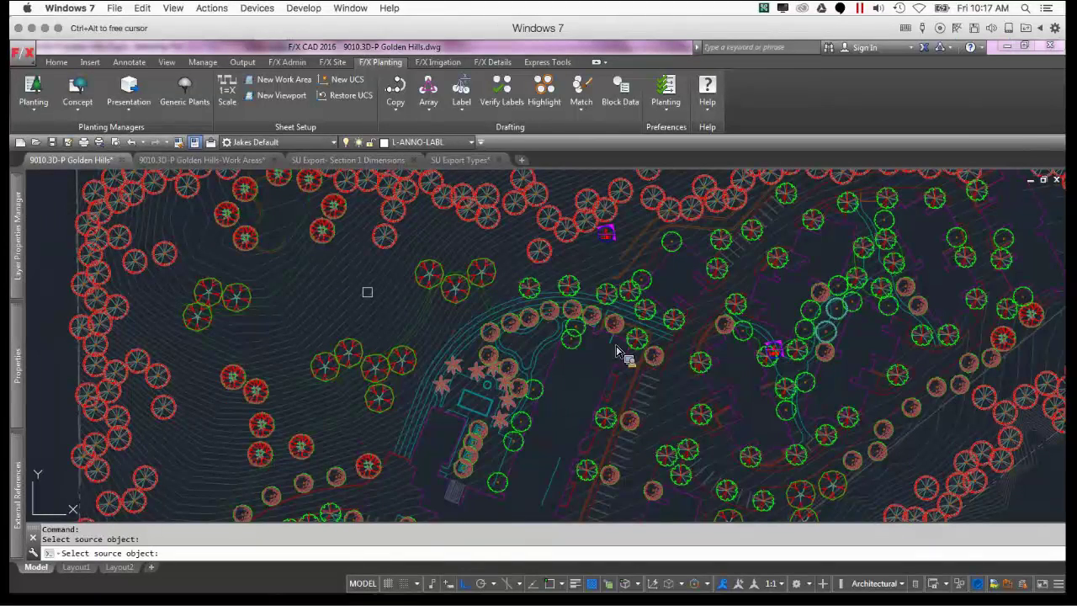
{"action": "key", "text": "Escape"}
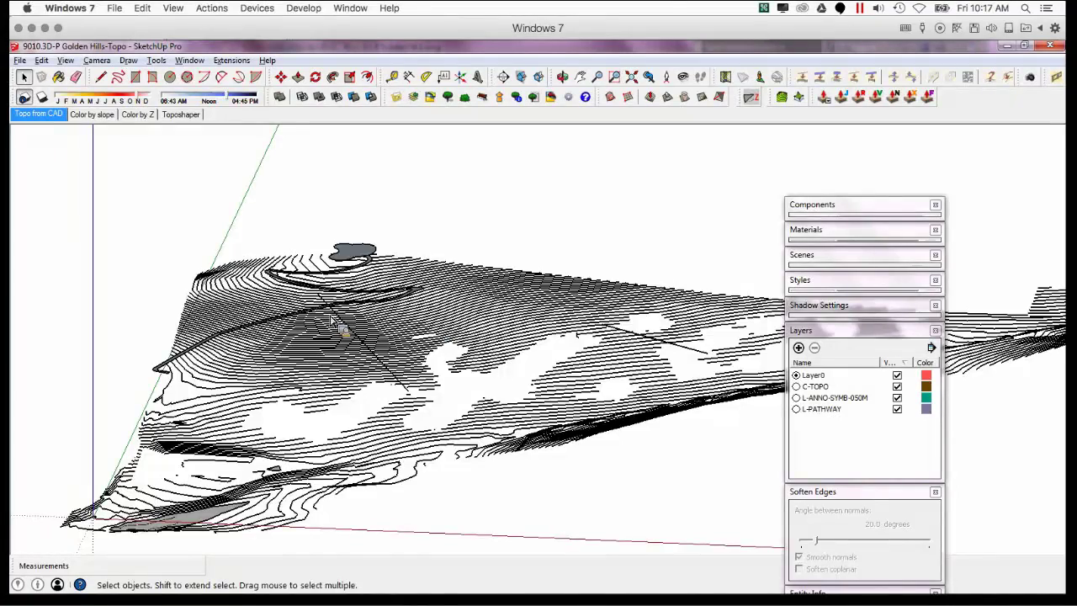
- Switch to the 9010.3D-P Golden Hills-Topo model in SketchUp, open the contour group and generate a terrain surface from its contours
{"action": "middle_click_drag", "start_coordinate": [336, 324], "coordinate": [259, 260]}
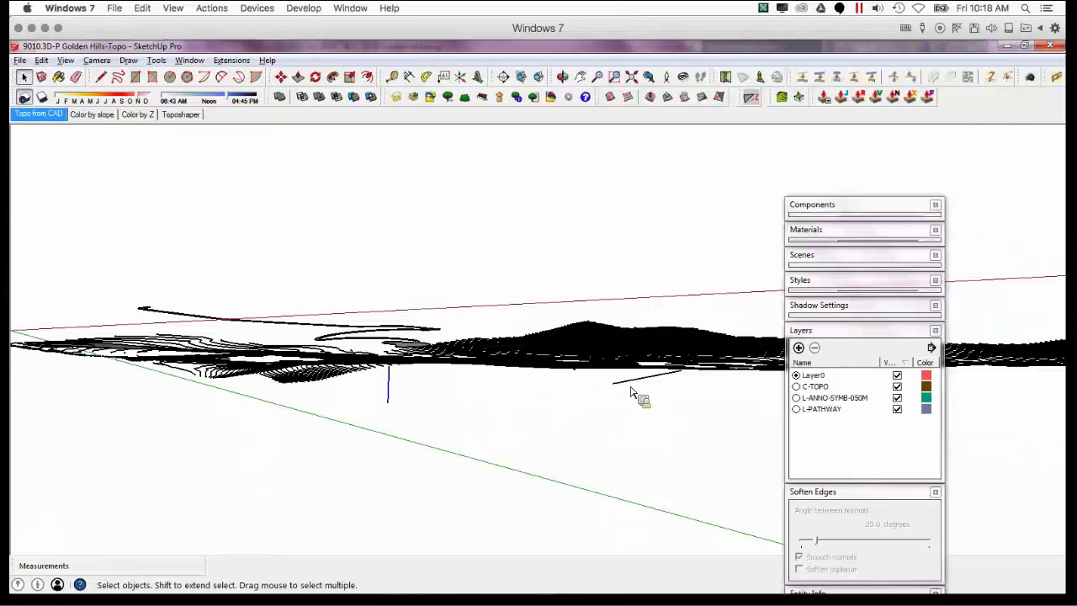
{"action": "middle_click_drag", "start_coordinate": [617, 385], "coordinate": [575, 387]}
{"action": "scroll", "coordinate": [469, 379], "scroll_direction": "down", "scroll_amount": 4}
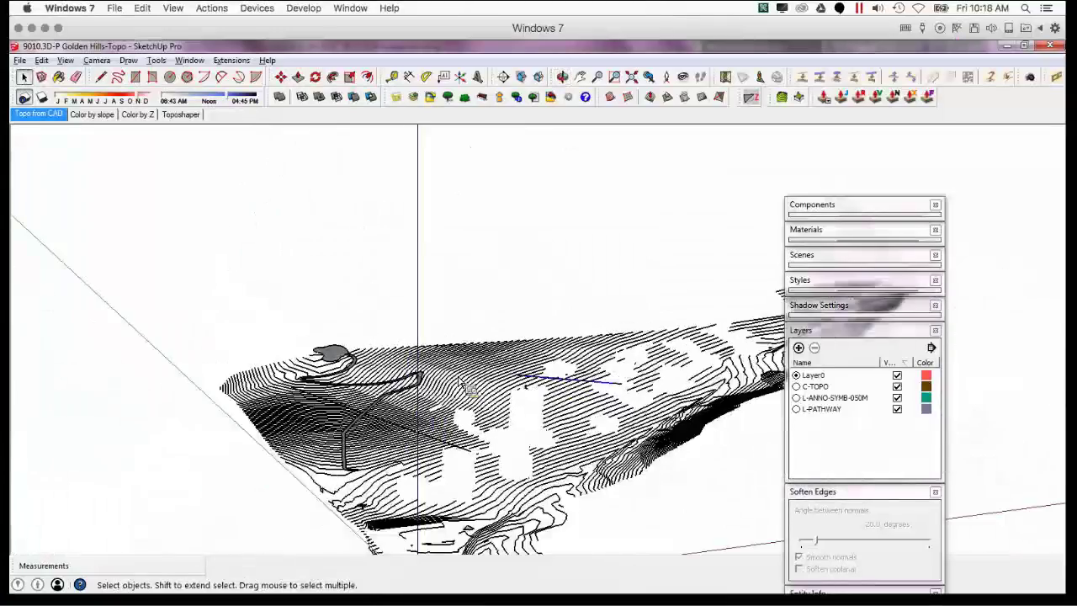
{"action": "left_click", "coordinate": [472, 378]}
{"action": "scroll", "coordinate": [472, 377], "scroll_direction": "down", "scroll_amount": 1}
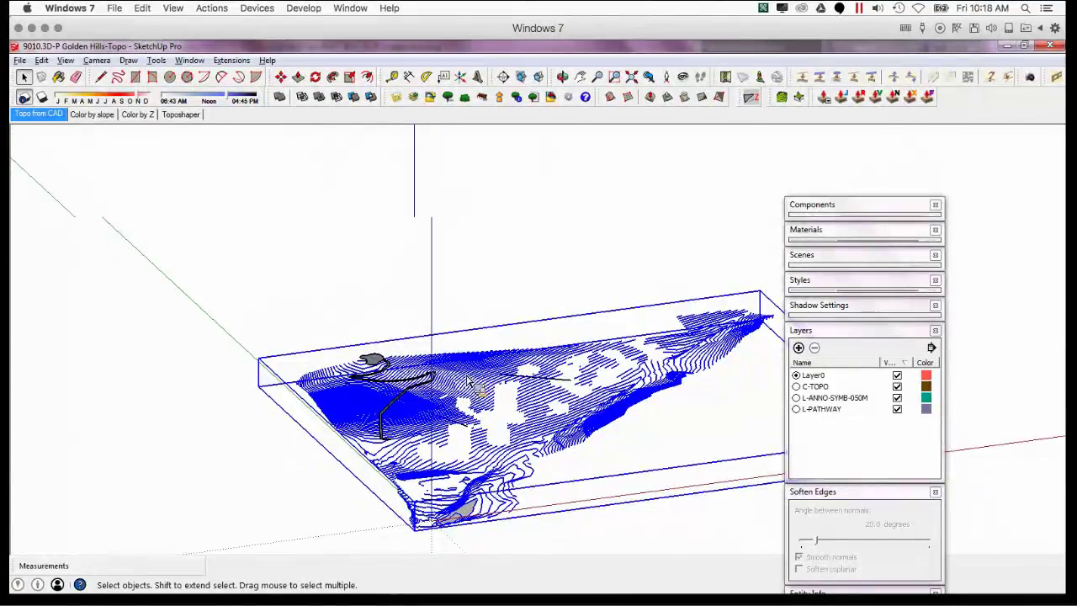
{"action": "double_click", "coordinate": [469, 380]}
{"action": "left_click", "coordinate": [469, 380]}
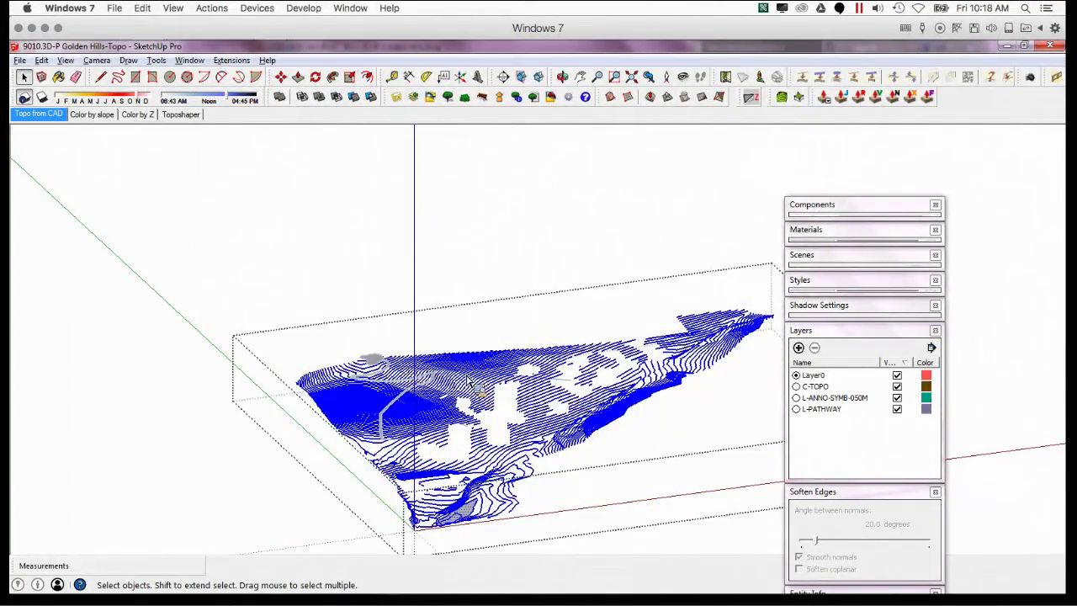
{"action": "middle_click_drag", "start_coordinate": [475, 383], "coordinate": [521, 337]}
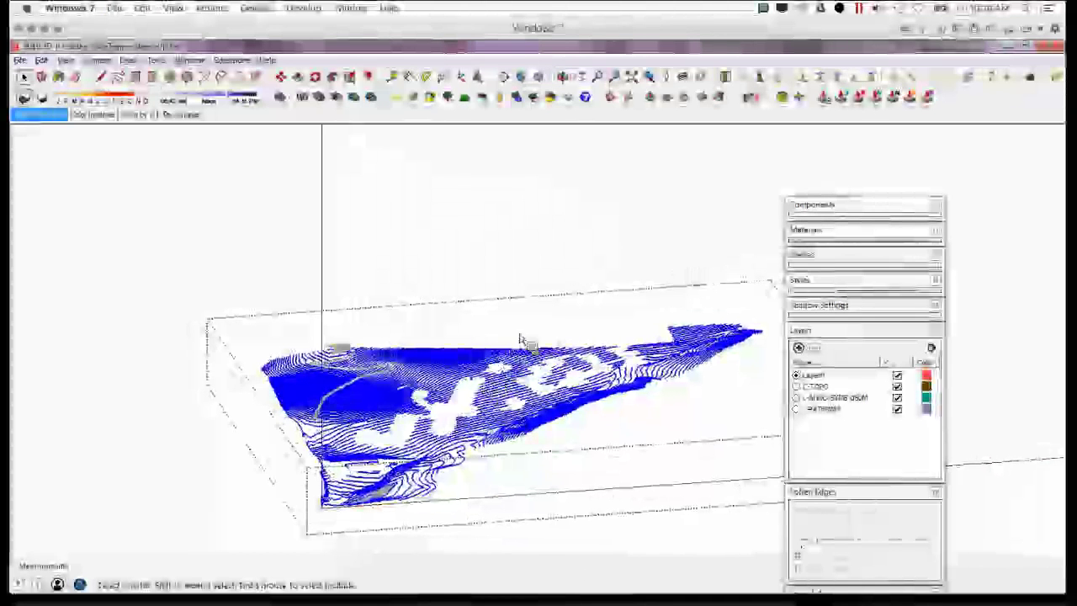
{"action": "left_click", "coordinate": [611, 99]}
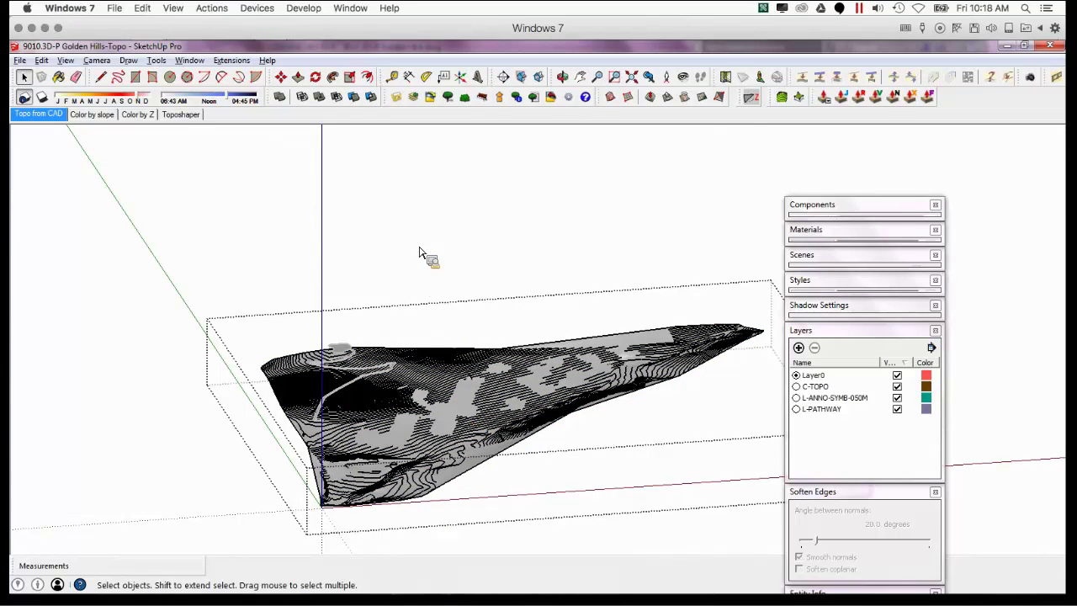
{"action": "left_click", "coordinate": [459, 274]}
- Select the contour and terrain group and hide the C-TOPO layer
{"action": "scroll", "coordinate": [468, 410], "scroll_direction": "up", "scroll_amount": 4}
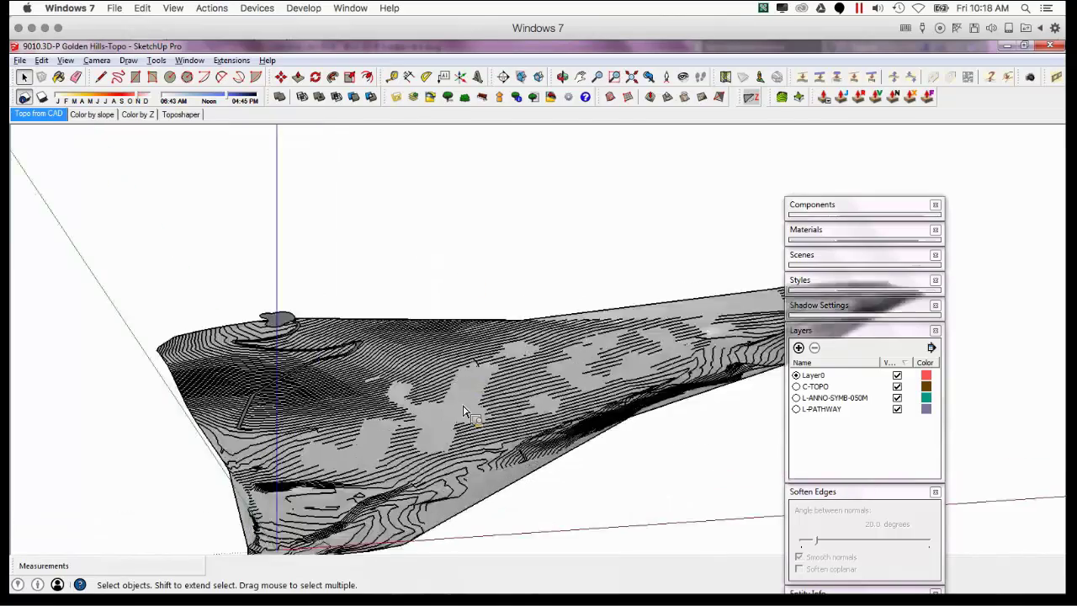
{"action": "middle_click_drag", "start_coordinate": [468, 410], "coordinate": [715, 396]}
{"action": "left_click", "coordinate": [434, 433]}
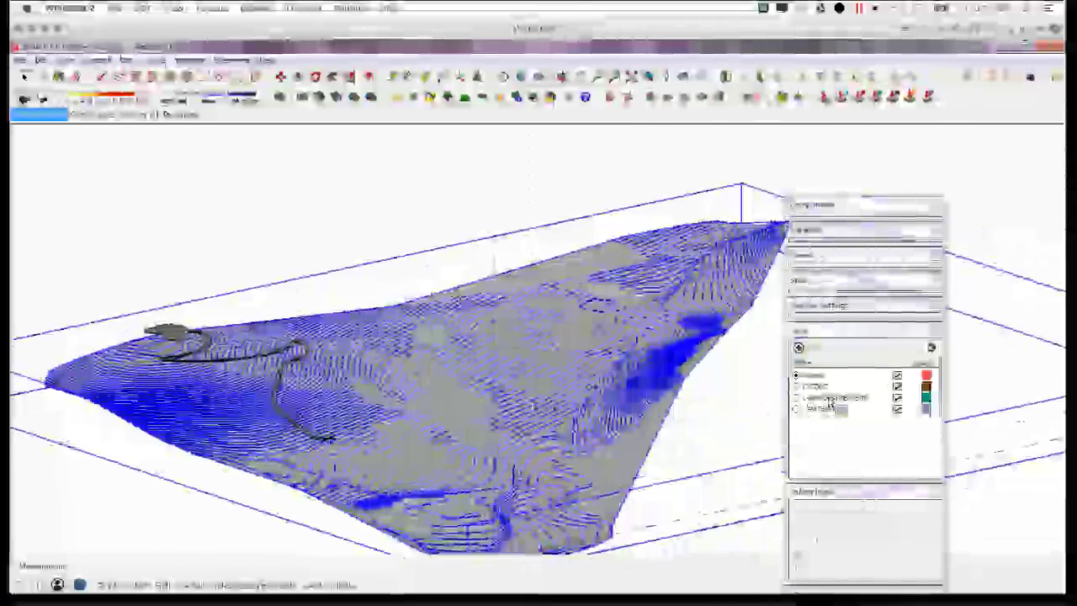
{"action": "left_click", "coordinate": [897, 386]}
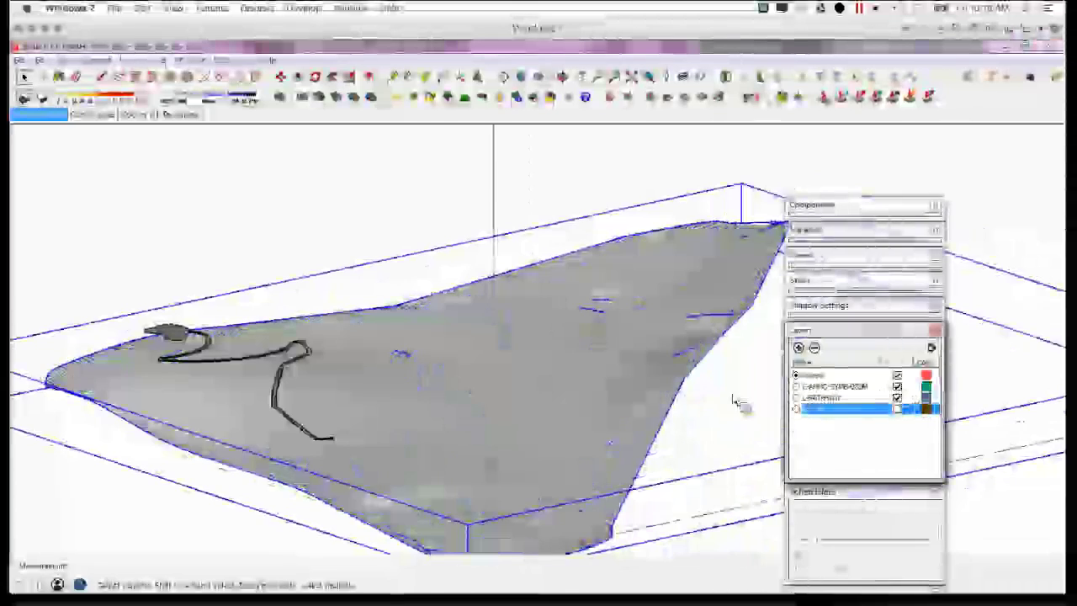
- Inspect the flat pathway linework over the new terrain and the draped pathway on the neighbouring terrain copy
{"action": "middle_click_drag", "start_coordinate": [738, 404], "coordinate": [618, 379]}
{"action": "middle_click_drag", "start_coordinate": [483, 243], "coordinate": [430, 418]}
{"action": "middle_click_drag", "start_coordinate": [364, 321], "coordinate": [469, 341]}
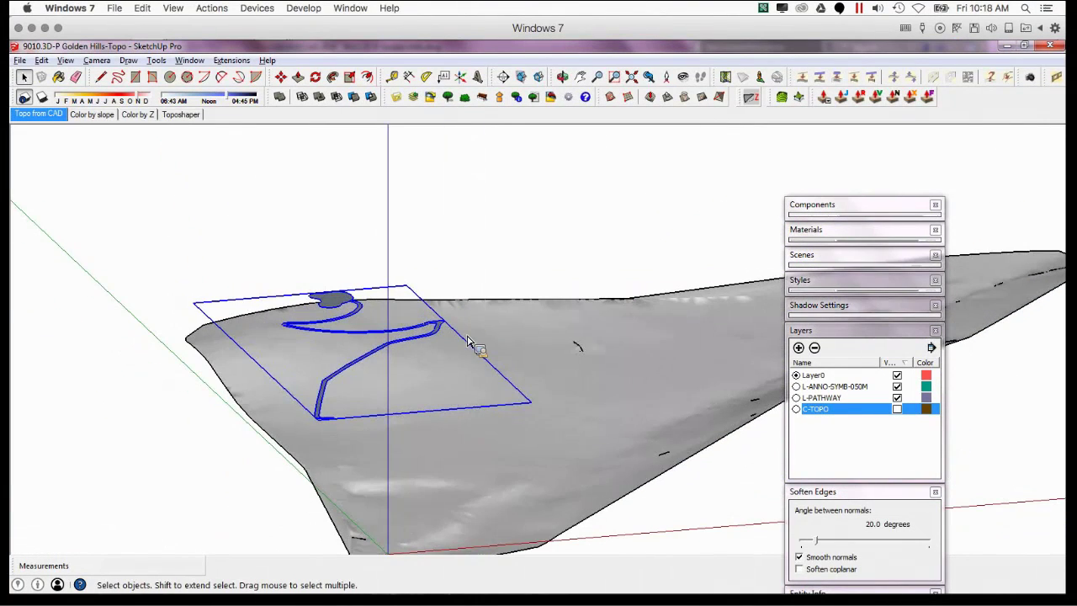
{"action": "scroll", "coordinate": [362, 349], "scroll_direction": "down", "scroll_amount": 10}
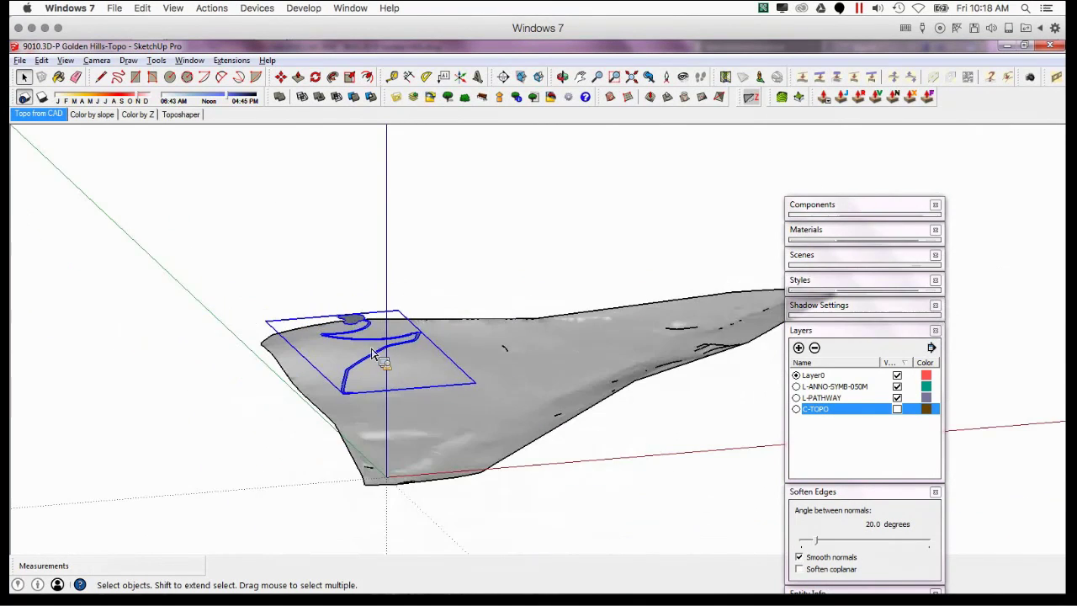
{"action": "middle_click_drag", "start_coordinate": [387, 358], "coordinate": [402, 387]}
{"action": "scroll", "coordinate": [308, 392], "scroll_direction": "up", "scroll_amount": 5}
{"action": "scroll", "coordinate": [244, 425], "scroll_direction": "up", "scroll_amount": 6}
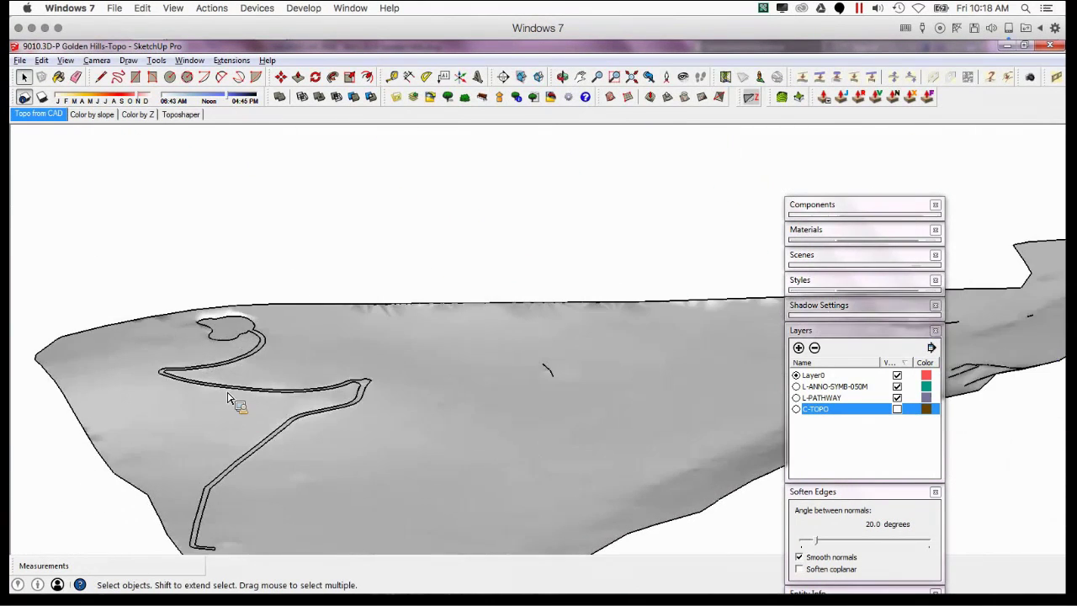
{"action": "middle_click_drag", "start_coordinate": [234, 401], "coordinate": [223, 355]}
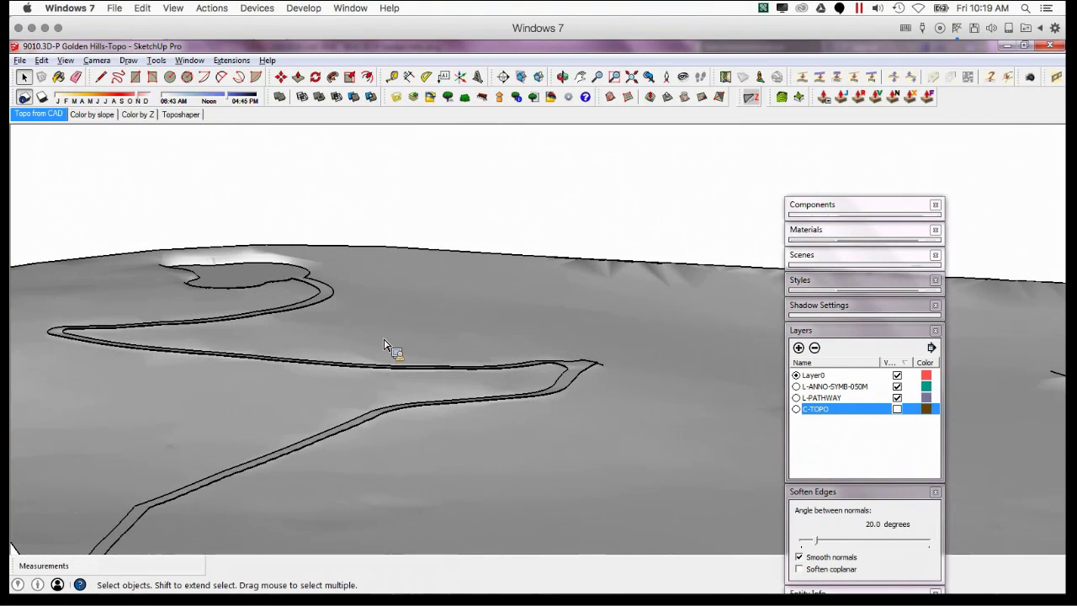
{"action": "middle_click_drag", "start_coordinate": [573, 368], "coordinate": [335, 382]}
{"action": "left_click_drag", "start_coordinate": [343, 374], "coordinate": [646, 414]}
{"action": "middle_click_drag", "start_coordinate": [646, 414], "coordinate": [450, 404]}
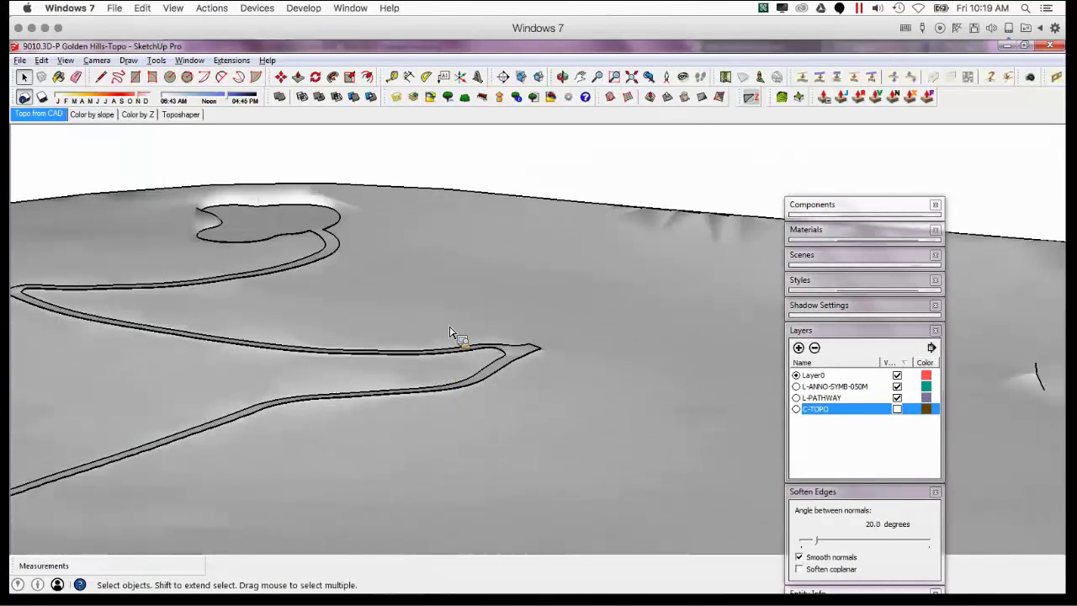
{"action": "middle_click_drag", "start_coordinate": [457, 336], "coordinate": [414, 488]}
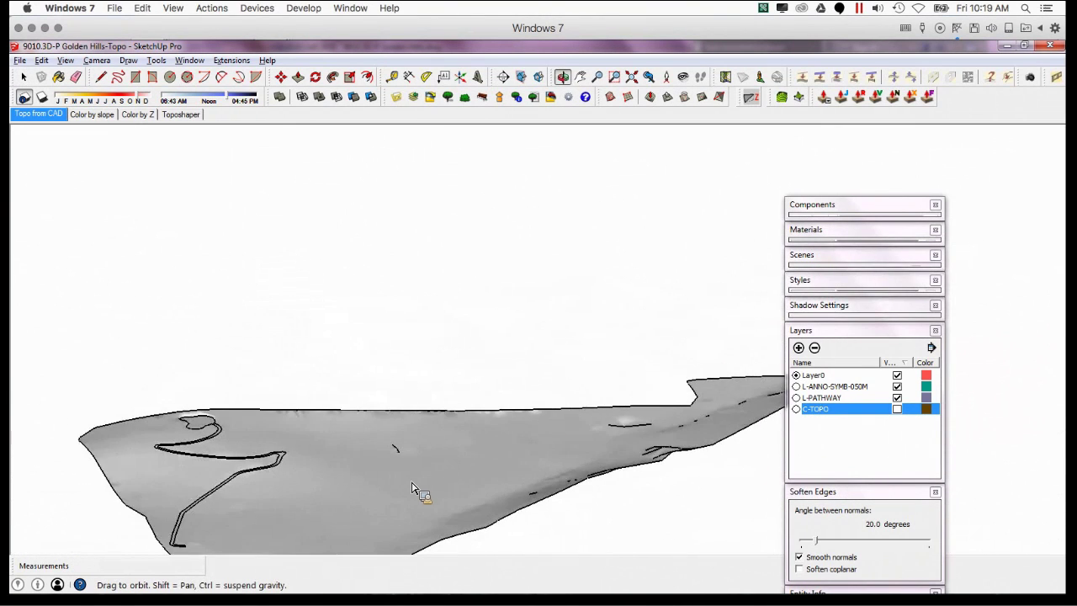
- Compare the two terrain copies and examine the flat pathway group on the new terrain again
{"action": "scroll", "coordinate": [406, 478], "scroll_direction": "down", "scroll_amount": 7}
{"action": "mouse_move", "coordinate": [469, 450]}
{"action": "middle_mouse_down"}
{"action": "mouse_move", "coordinate": [580, 435]}
{"action": "mouse_move", "coordinate": [454, 455]}
{"action": "middle_mouse_up"}
{"action": "scroll", "coordinate": [678, 451], "scroll_direction": "up", "scroll_amount": 6}
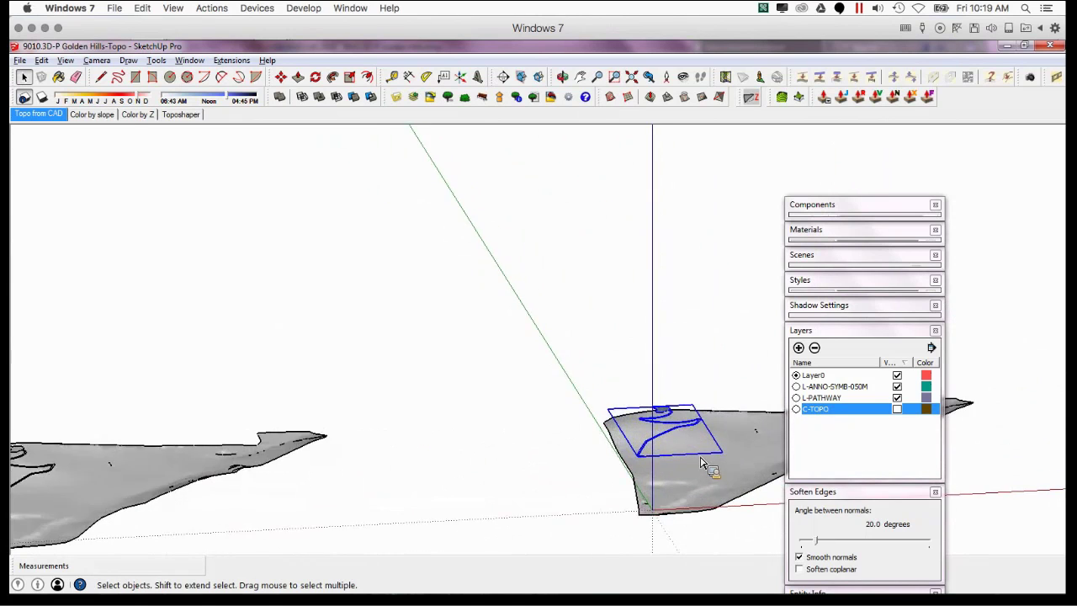
{"action": "middle_click_drag", "start_coordinate": [687, 441], "coordinate": [450, 423]}
{"action": "scroll", "coordinate": [420, 443], "scroll_direction": "up", "scroll_amount": 1}
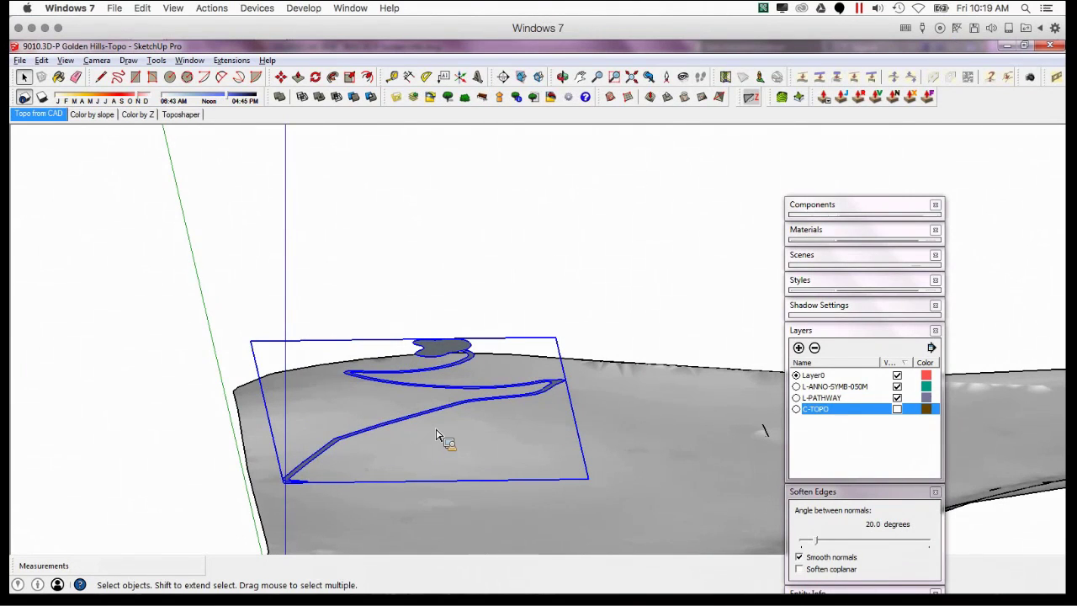
{"action": "scroll", "coordinate": [436, 435], "scroll_direction": "down", "scroll_amount": 3}
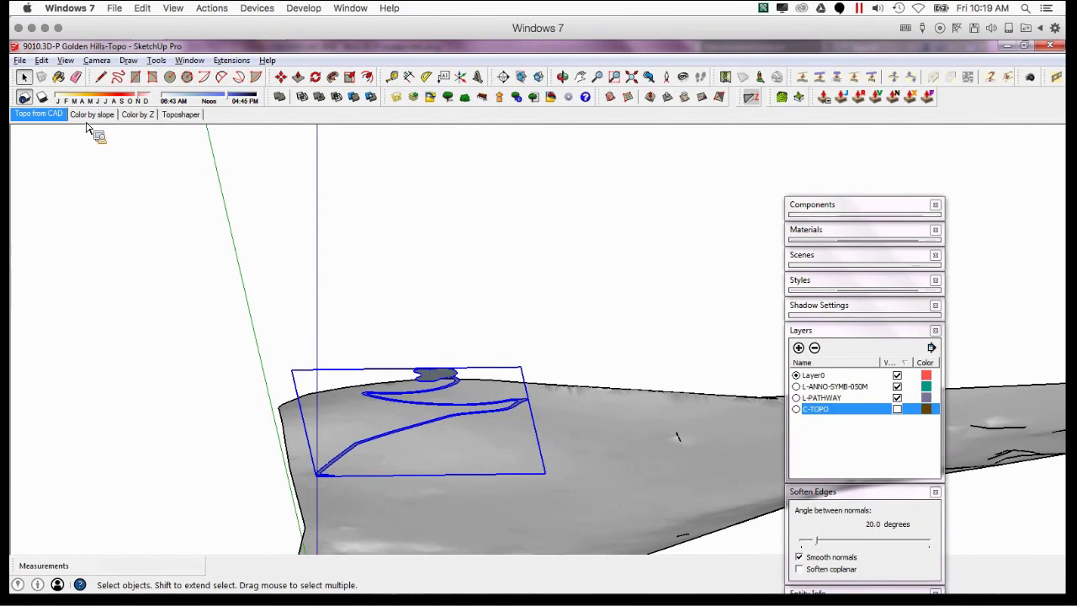
- Activate the Color by slope scene and explode its contour group
{"action": "left_click", "coordinate": [559, 445]}
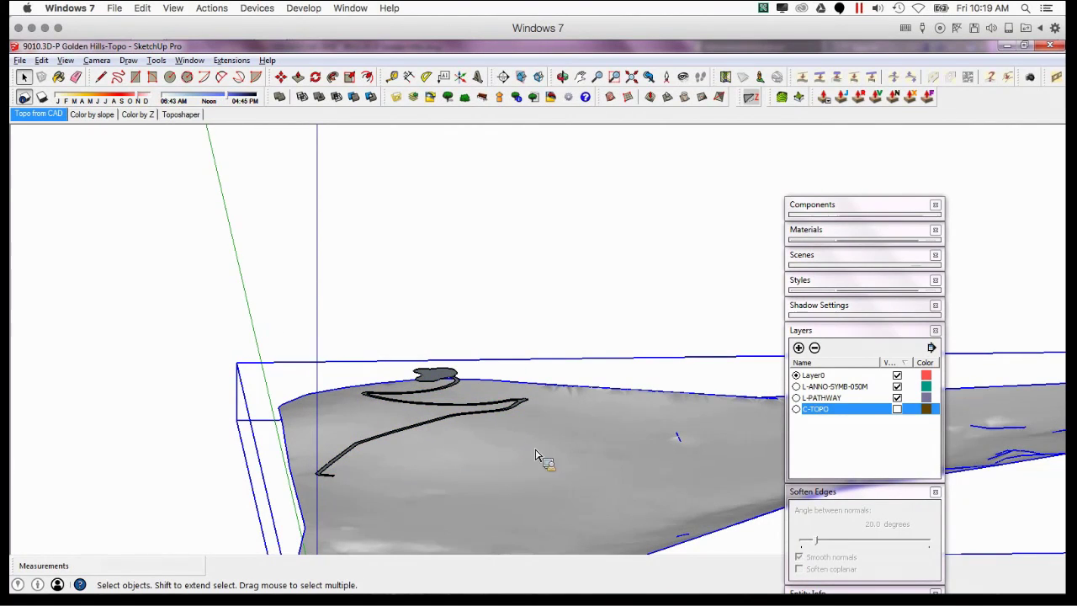
{"action": "left_click", "coordinate": [104, 117]}
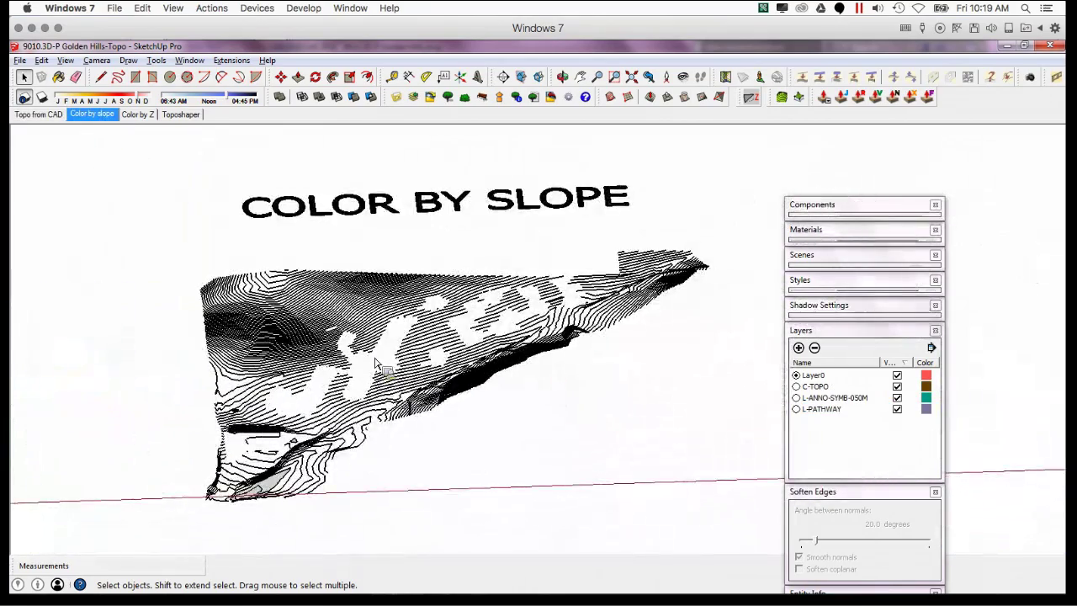
{"action": "left_click", "coordinate": [346, 361]}
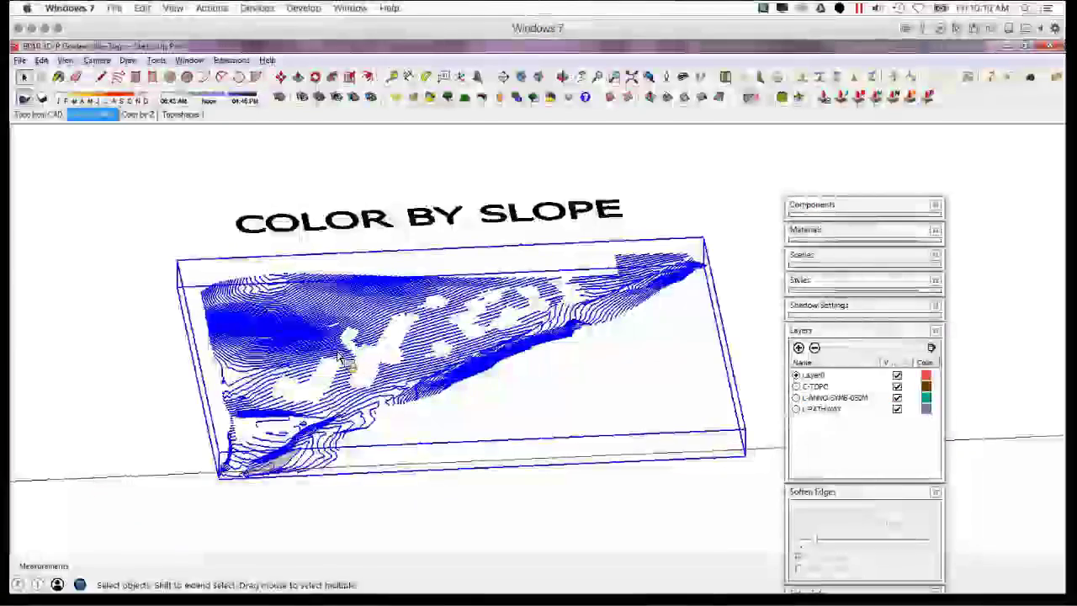
{"action": "right_click", "coordinate": [307, 346]}
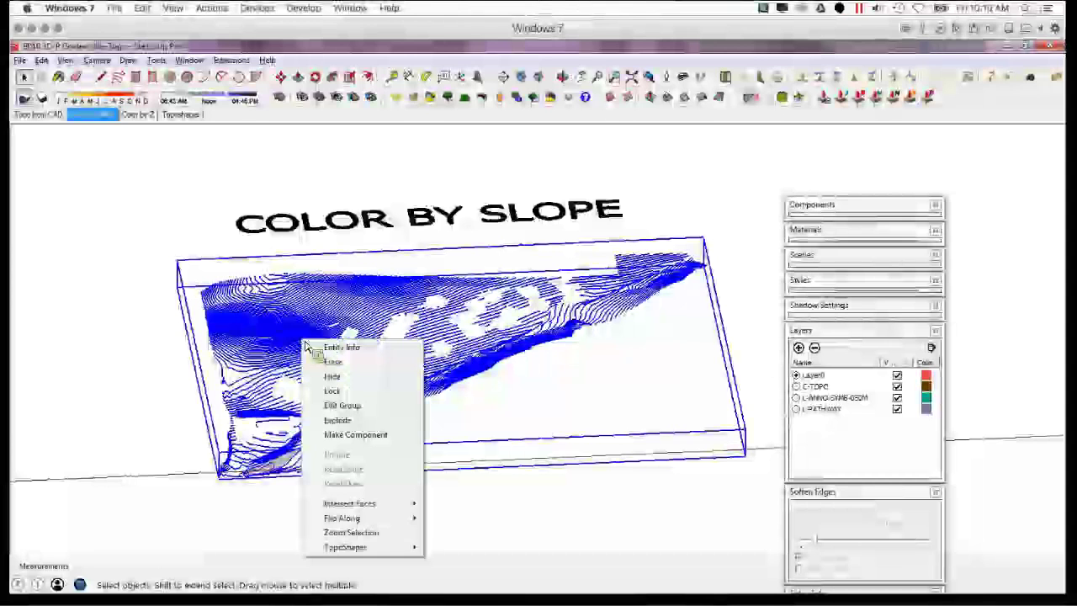
{"action": "left_click", "coordinate": [343, 429]}
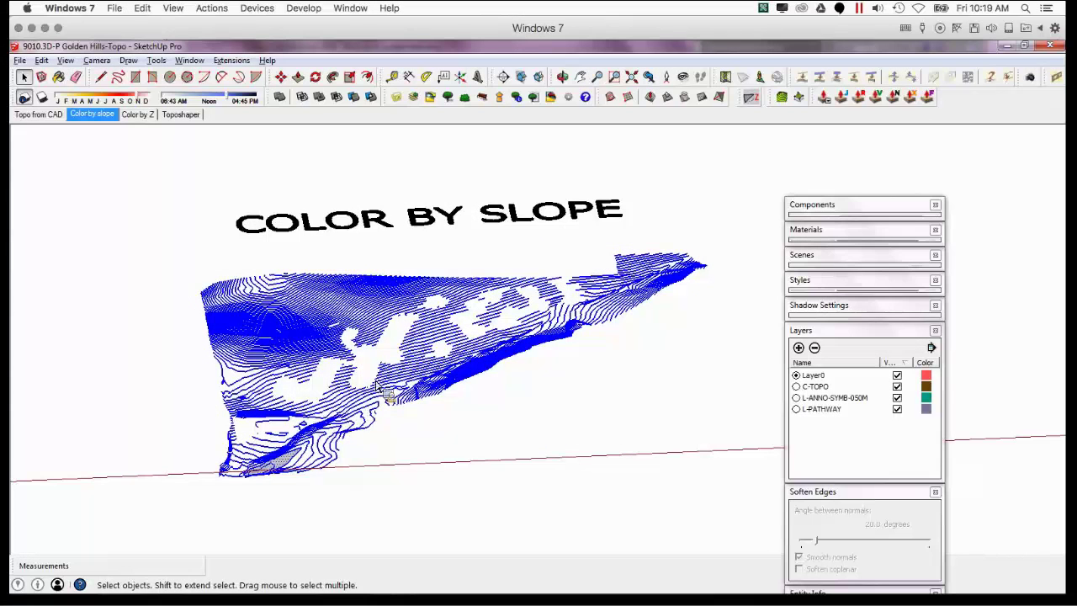
- Generate a terrain surface from the selected Color by slope contours and select the surface inside its group
{"action": "left_click", "coordinate": [611, 99]}
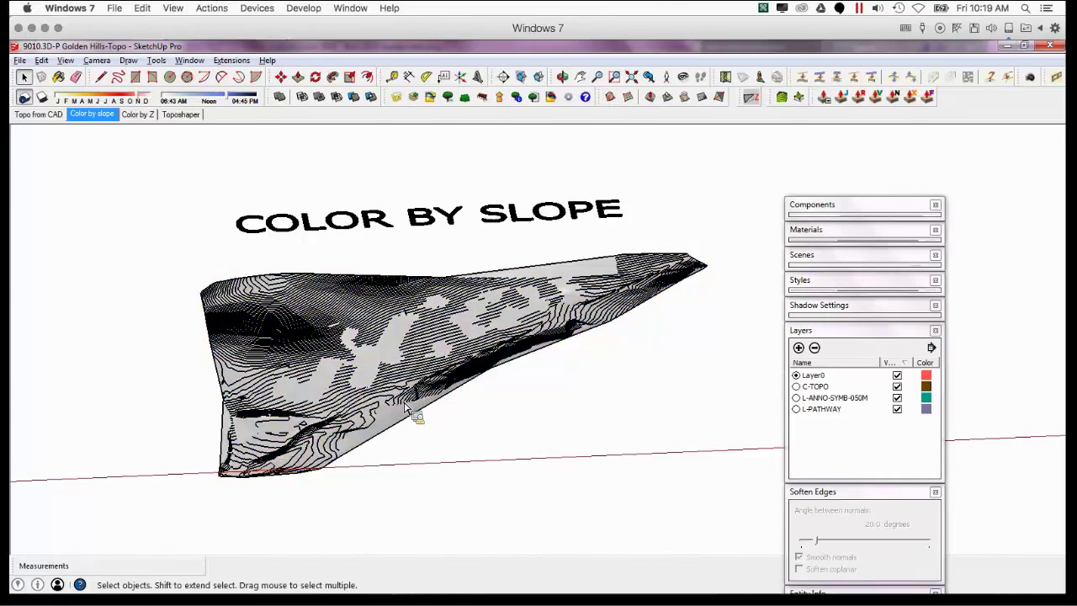
{"action": "middle_click_drag", "start_coordinate": [378, 389], "coordinate": [377, 394]}
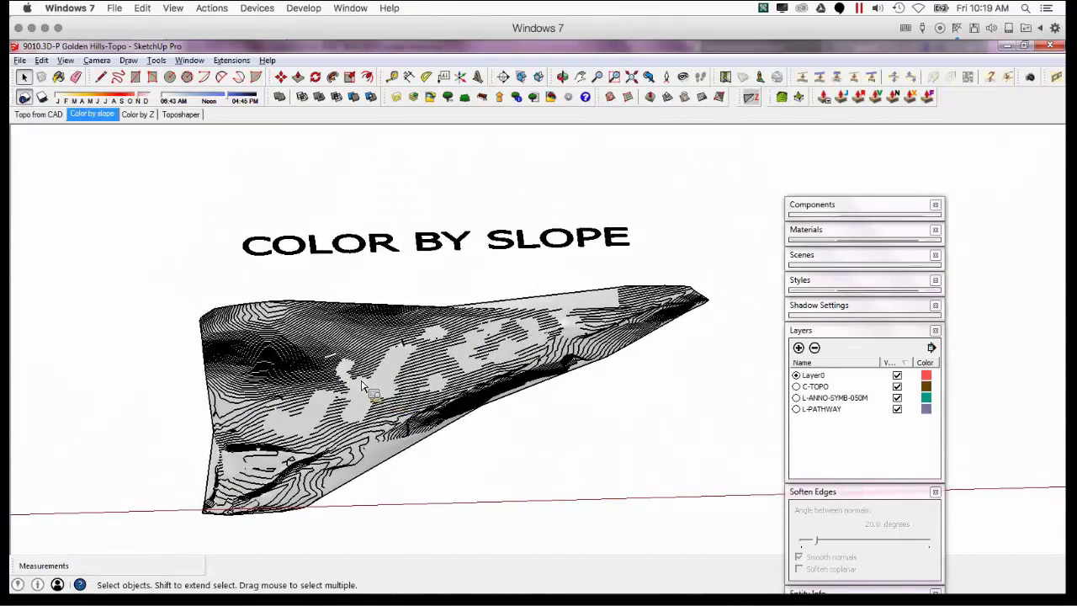
{"action": "scroll", "coordinate": [360, 387], "scroll_direction": "up", "scroll_amount": 3}
{"action": "double_click", "coordinate": [362, 396]}
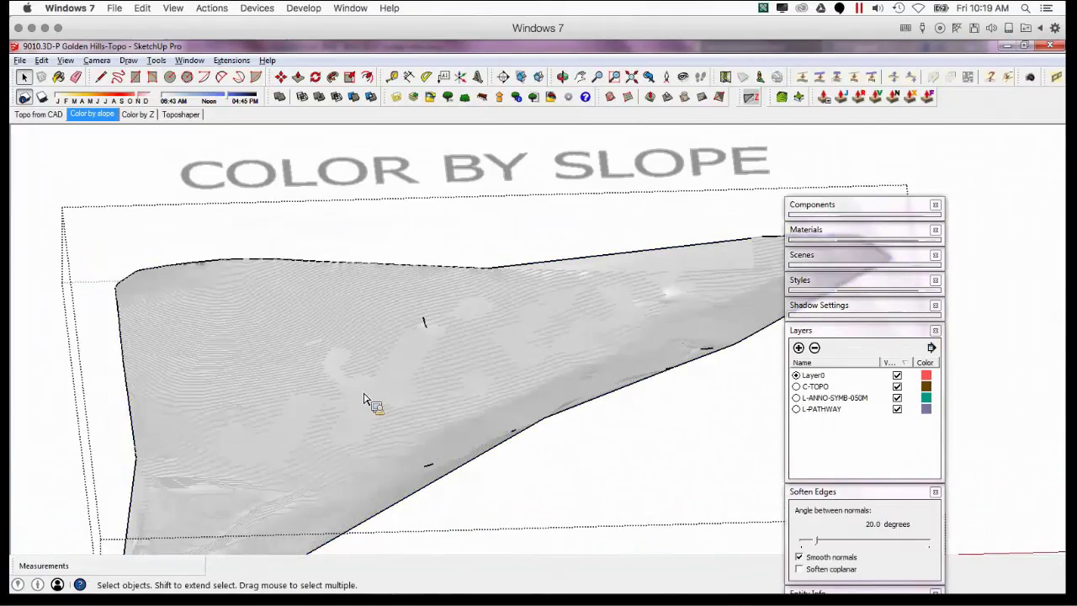
{"action": "left_click", "coordinate": [365, 393]}
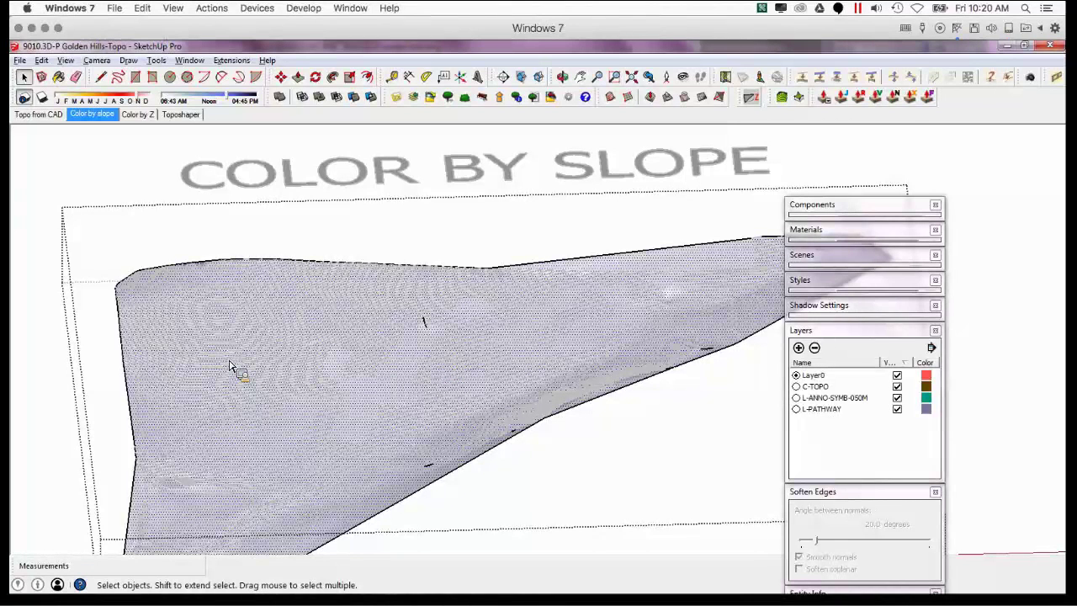
{"action": "middle_click_drag", "start_coordinate": [233, 367], "coordinate": [384, 406]}
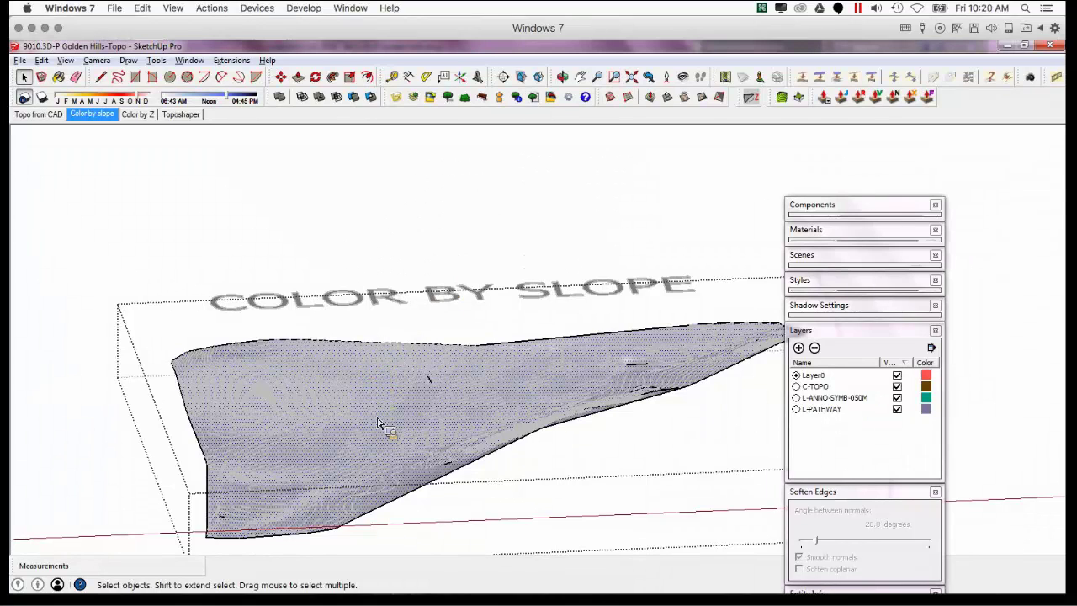
- Run Color by Slope on the selected terrain and set the lowest slope color to R 51, G 53, B 204
{"action": "left_click", "coordinate": [232, 60]}
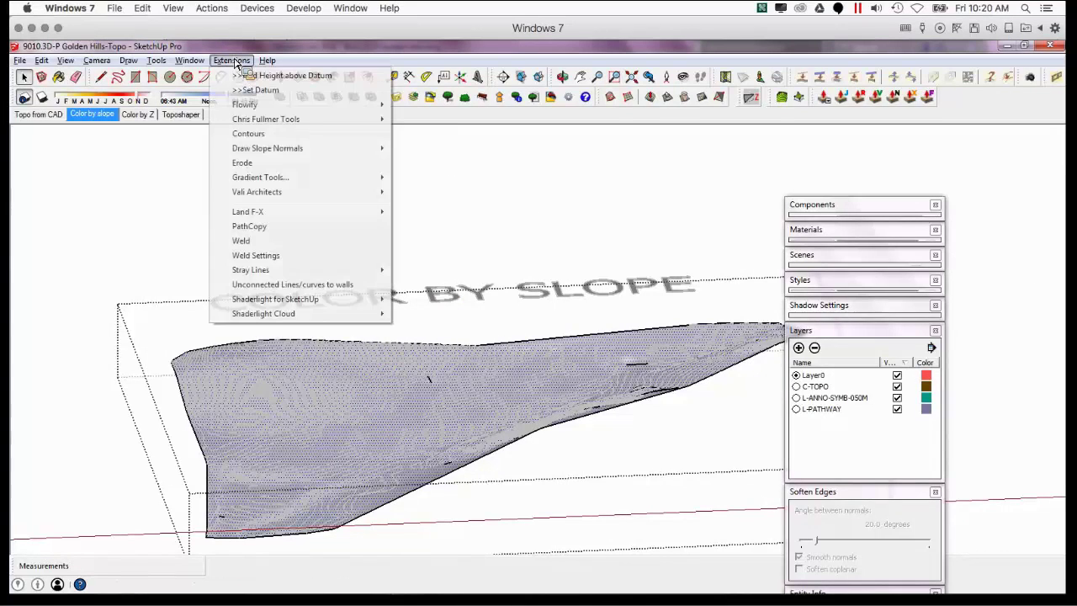
{"action": "mouse_move", "coordinate": [332, 122]}
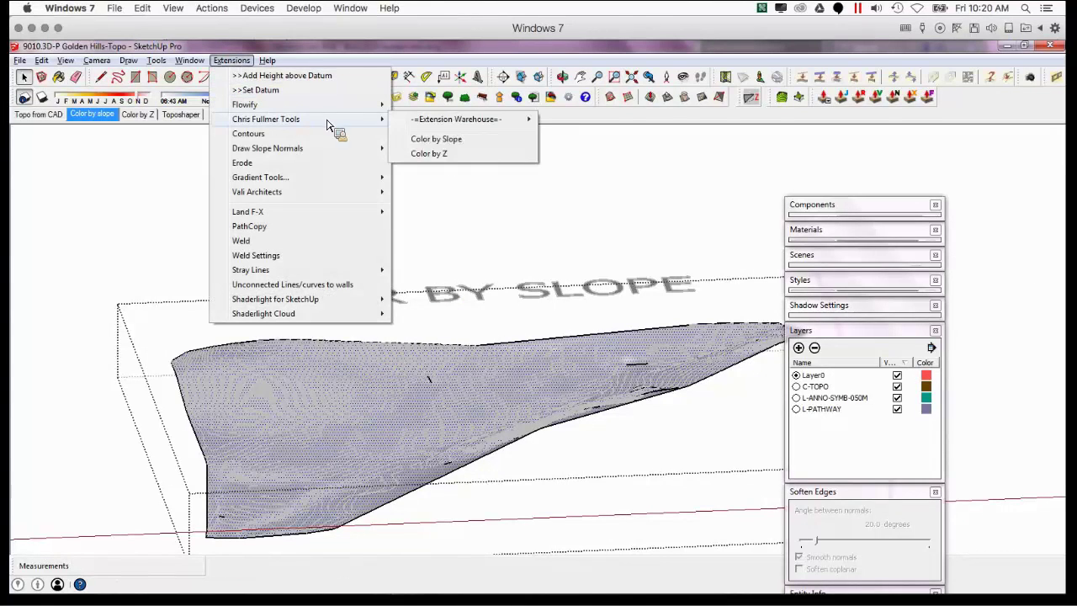
{"action": "left_click", "coordinate": [430, 139]}
{"action": "left_click_drag", "start_coordinate": [505, 269], "coordinate": [606, 210]}
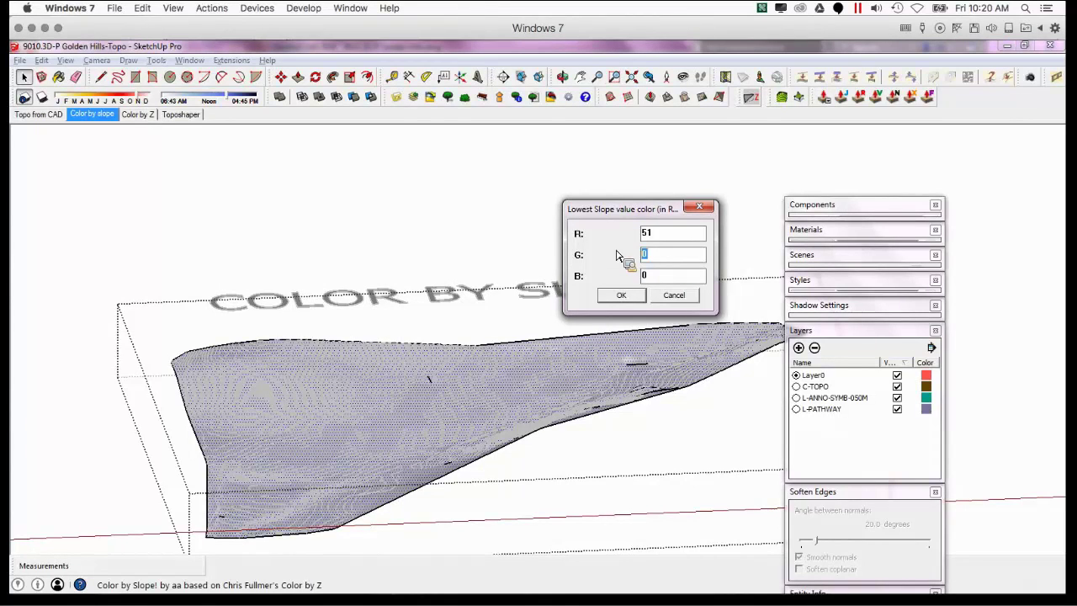
{"action": "type", "text": "53"}
{"action": "type", "text": "20"}
{"action": "type", "text": "4"}
{"action": "left_click", "coordinate": [621, 295]}
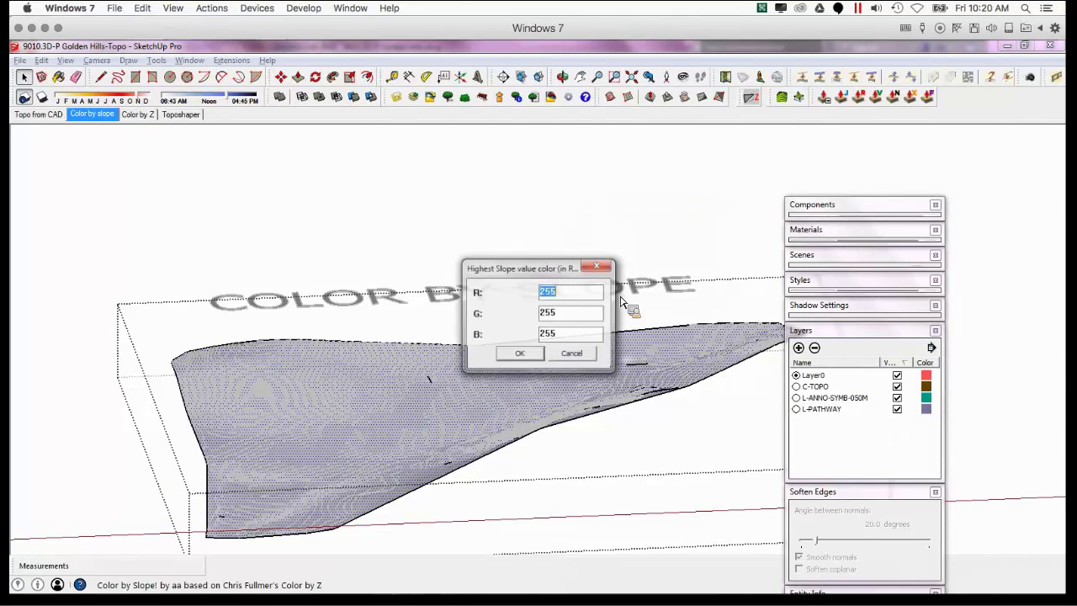
- Set the highest slope color to red with R 255, G 0, B 0
{"action": "left_click_drag", "start_coordinate": [505, 269], "coordinate": [490, 251]}
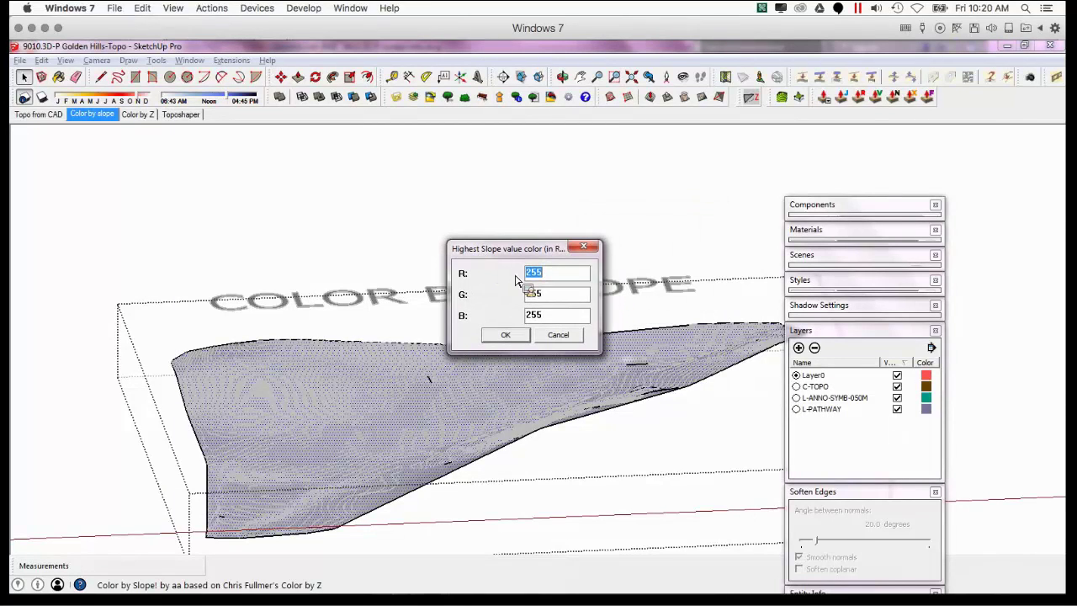
{"action": "left_click", "coordinate": [534, 294]}
{"action": "double_click", "coordinate": [534, 293]}
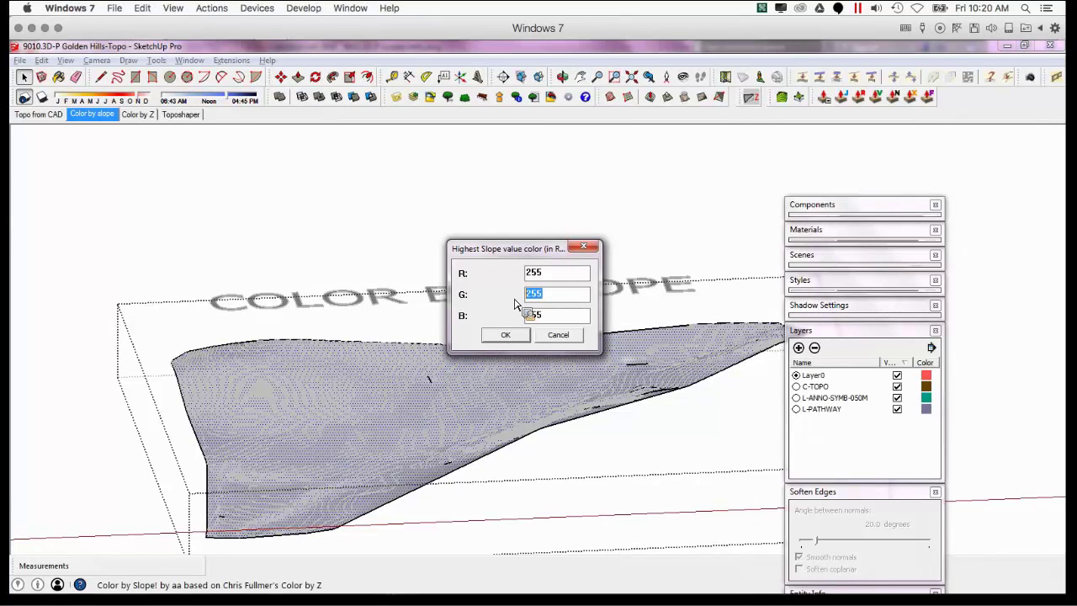
{"action": "type", "text": "00"}
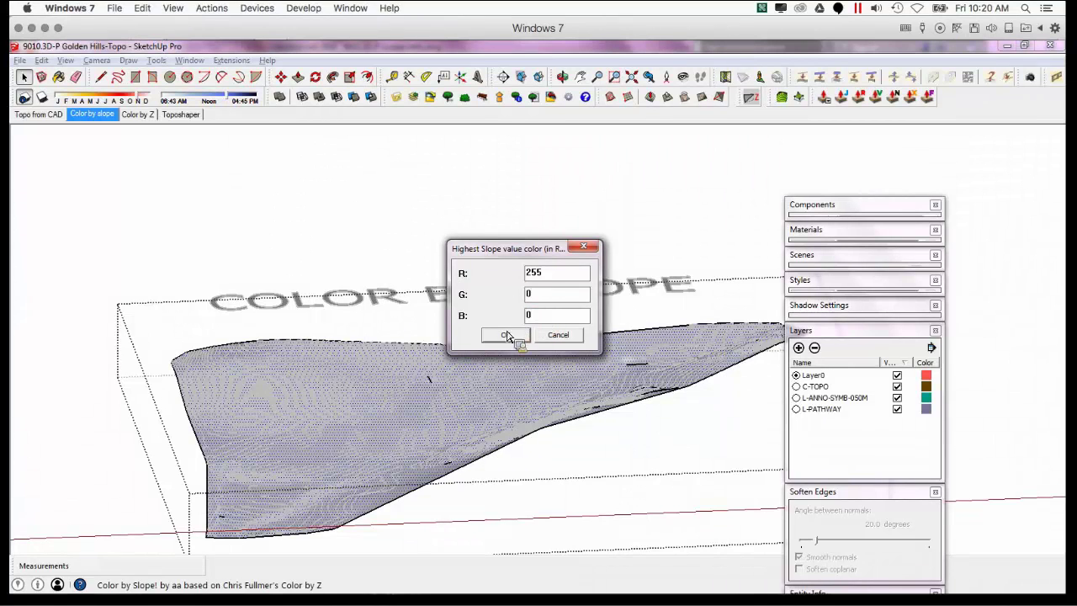
{"action": "left_click", "coordinate": [506, 336]}
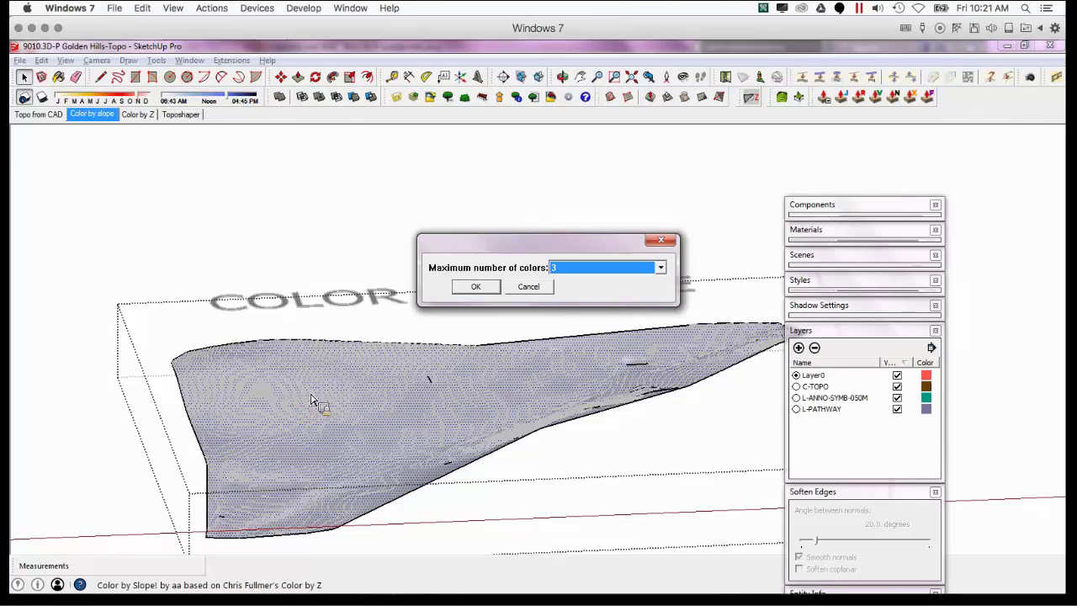
- Color the terrain by slope with a maximum of 10 colors and hide the C-TOPO layer
{"action": "key", "text": "alt+Down"}
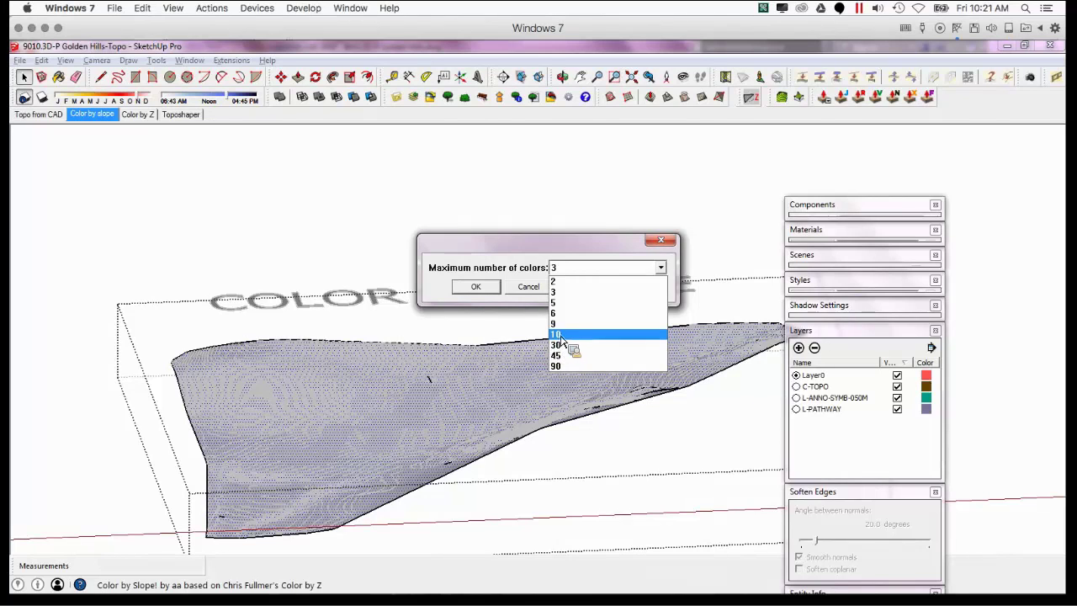
{"action": "left_click", "coordinate": [566, 335]}
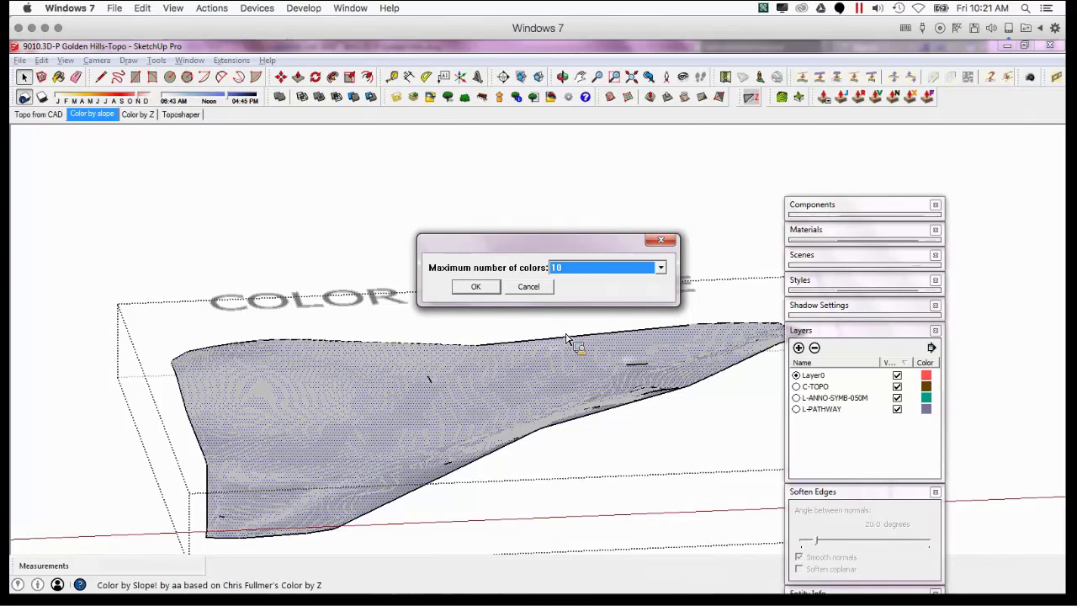
{"action": "left_click", "coordinate": [482, 290]}
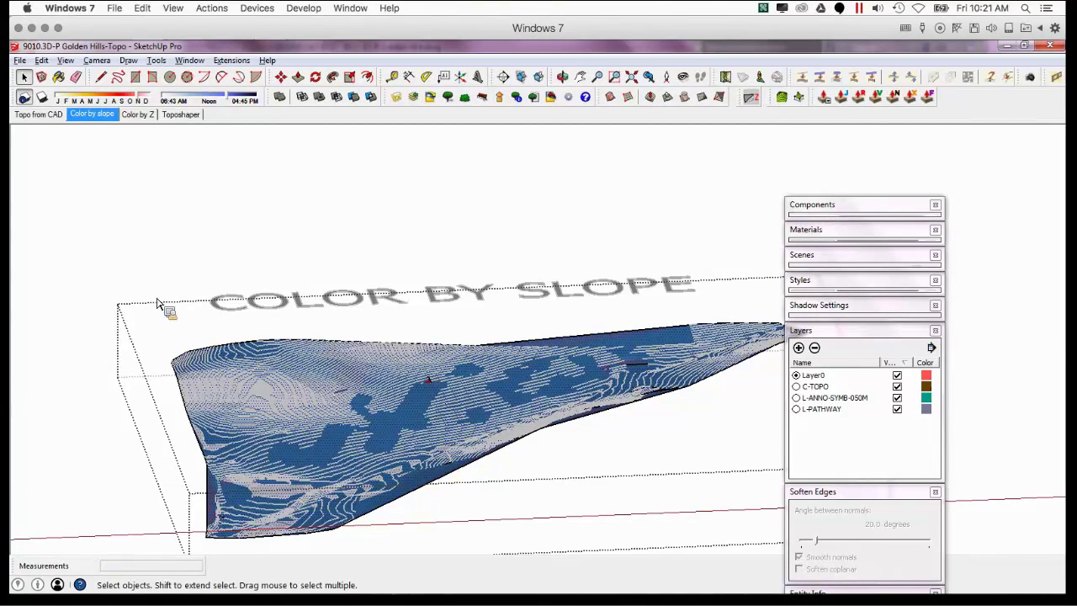
{"action": "left_click", "coordinate": [897, 386]}
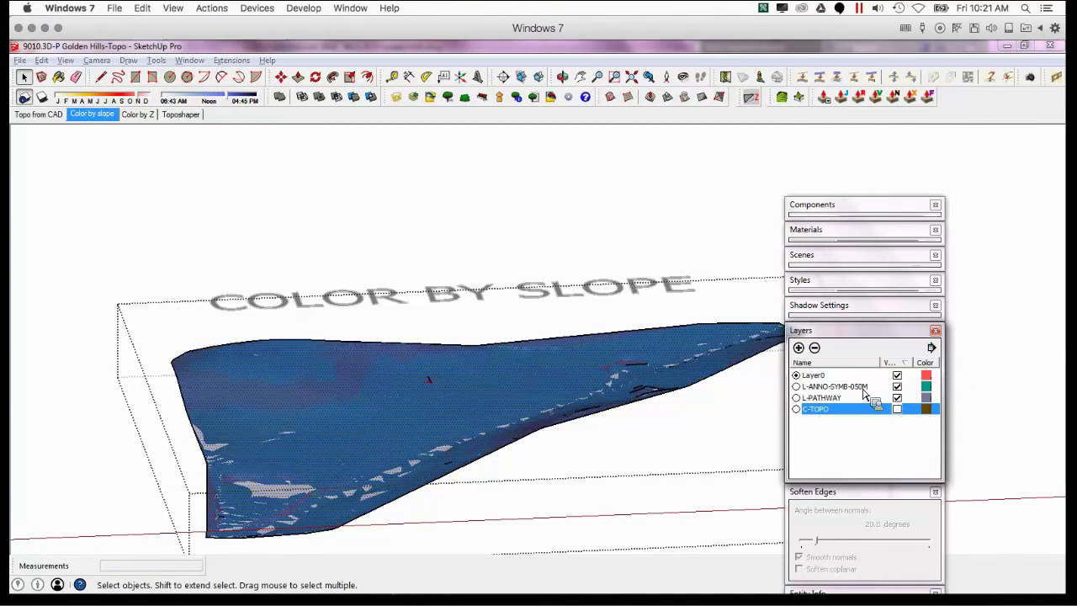
- Examine the slope colors on the hill crest and in the steepest area along the terrain's edge
{"action": "middle_click_drag", "start_coordinate": [589, 404], "coordinate": [353, 522]}
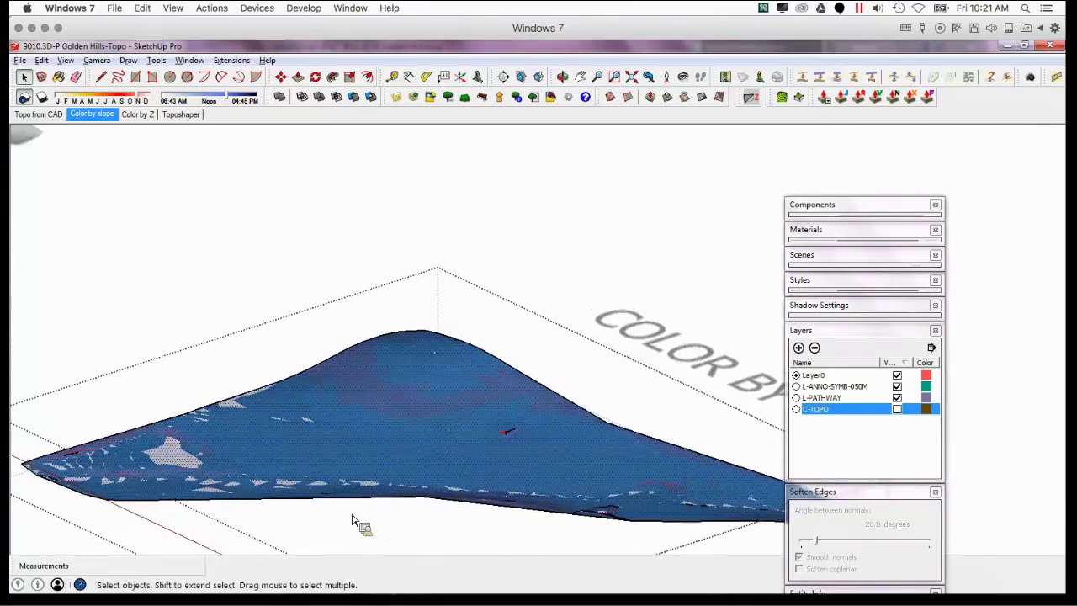
{"action": "scroll", "coordinate": [328, 509], "scroll_direction": "up", "scroll_amount": 5}
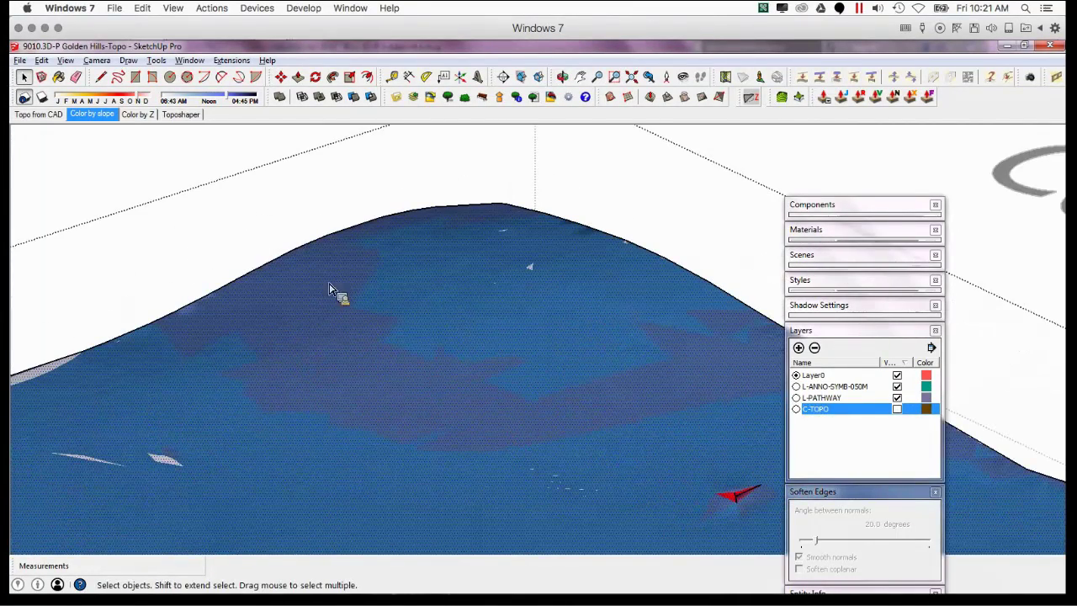
{"action": "middle_click_drag", "start_coordinate": [449, 413], "coordinate": [600, 384]}
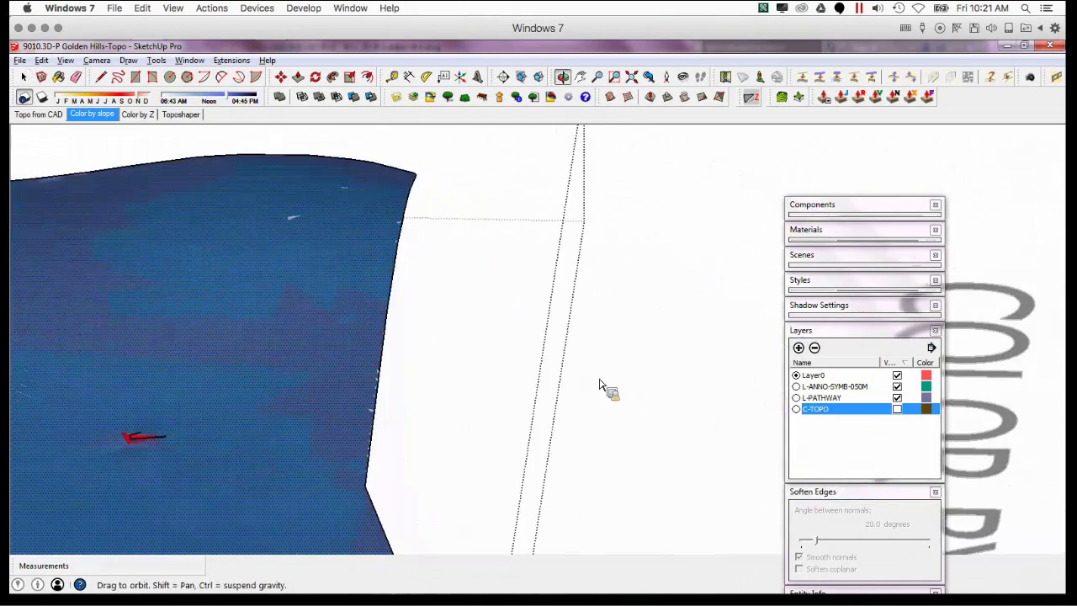
{"action": "middle_click_drag", "start_coordinate": [485, 367], "coordinate": [505, 391]}
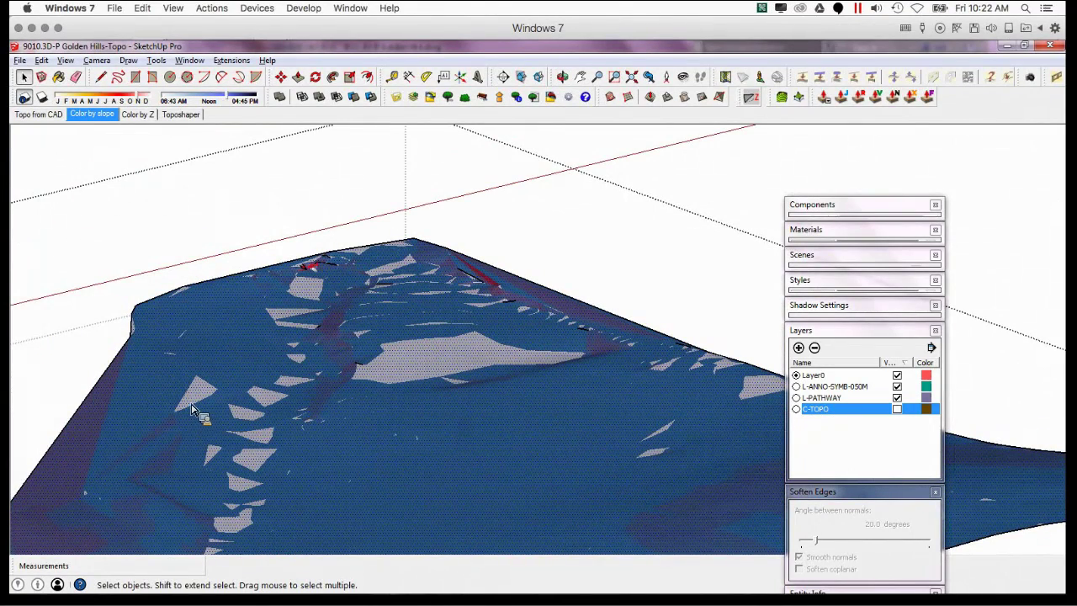
{"action": "scroll", "coordinate": [328, 341], "scroll_direction": "down", "scroll_amount": 4}
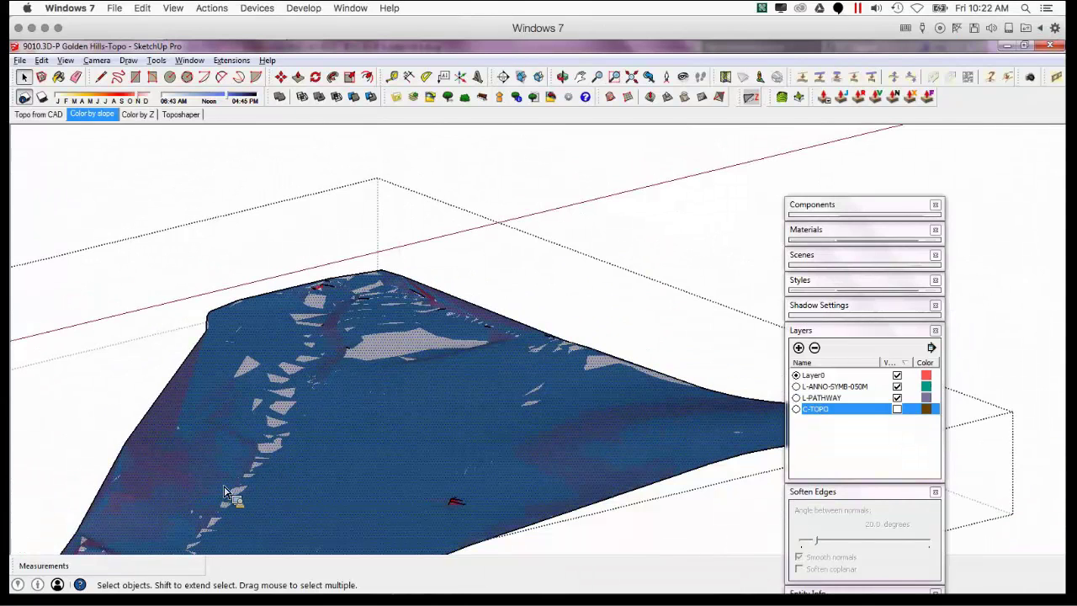
{"action": "scroll", "coordinate": [173, 421], "scroll_direction": "up", "scroll_amount": 3}
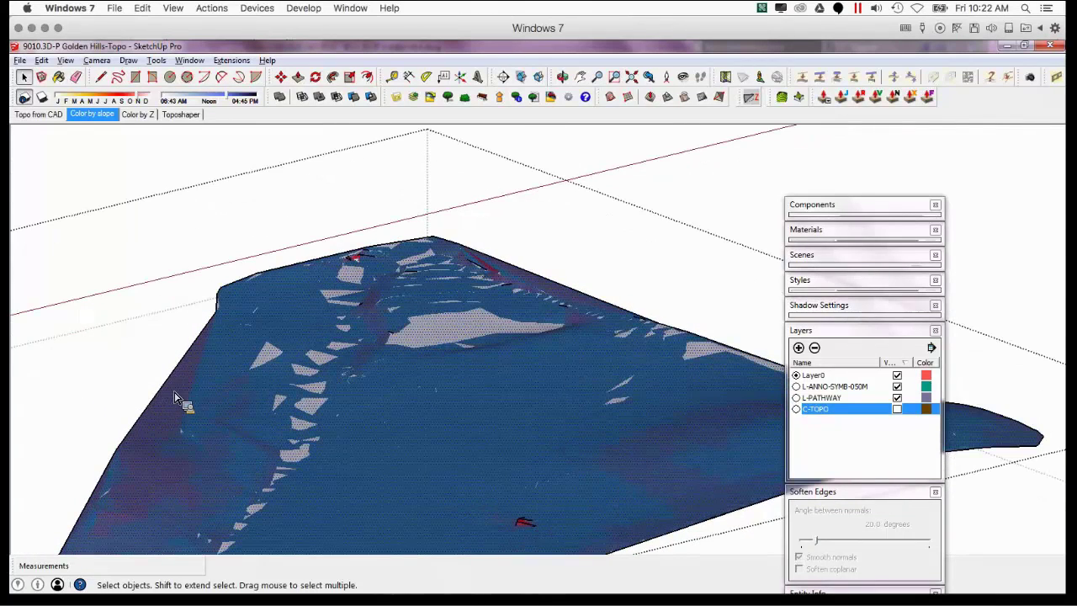
{"action": "scroll", "coordinate": [497, 278], "scroll_direction": "up", "scroll_amount": 4}
{"action": "scroll", "coordinate": [501, 277], "scroll_direction": "up", "scroll_amount": 2}
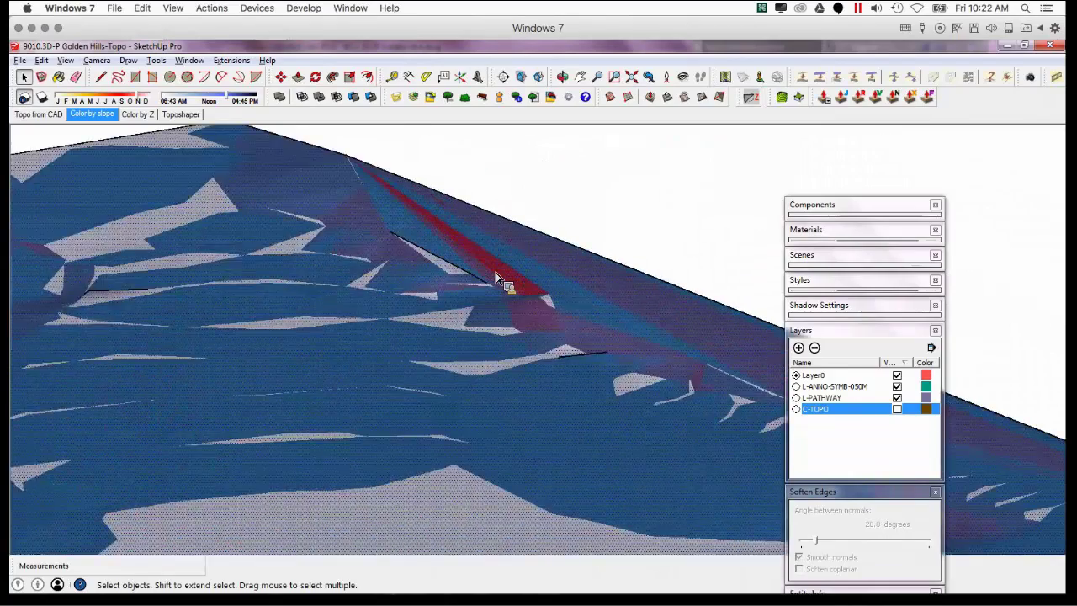
- Examine the slope colors across the whole terrain and around the small steep red spot in its middle
{"action": "middle_click_drag", "start_coordinate": [505, 277], "coordinate": [421, 417]}
{"action": "scroll", "coordinate": [505, 379], "scroll_direction": "down", "scroll_amount": 5}
{"action": "middle_click_drag", "start_coordinate": [219, 403], "coordinate": [328, 408]}
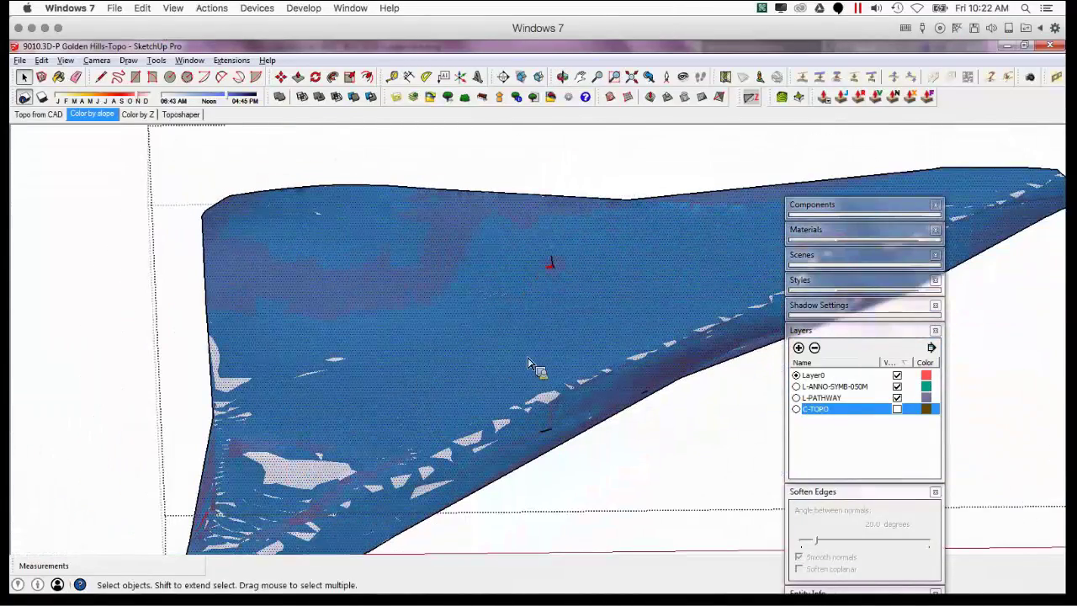
{"action": "scroll", "coordinate": [529, 363], "scroll_direction": "down", "scroll_amount": 2}
{"action": "middle_click_drag", "start_coordinate": [530, 384], "coordinate": [401, 465]}
{"action": "scroll", "coordinate": [562, 375], "scroll_direction": "up", "scroll_amount": 1}
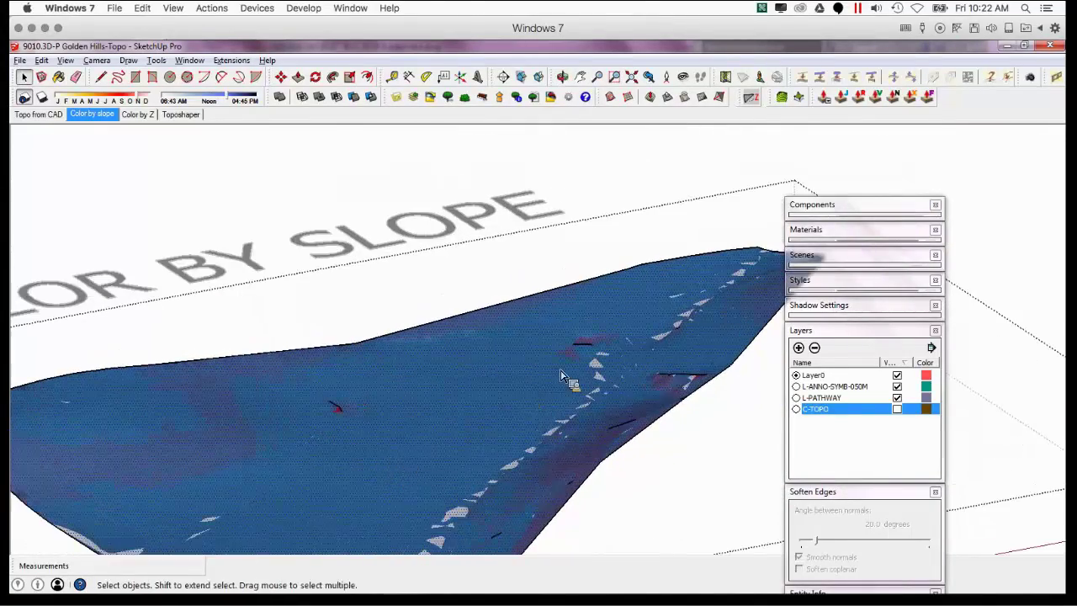
{"action": "scroll", "coordinate": [387, 412], "scroll_direction": "up", "scroll_amount": 8}
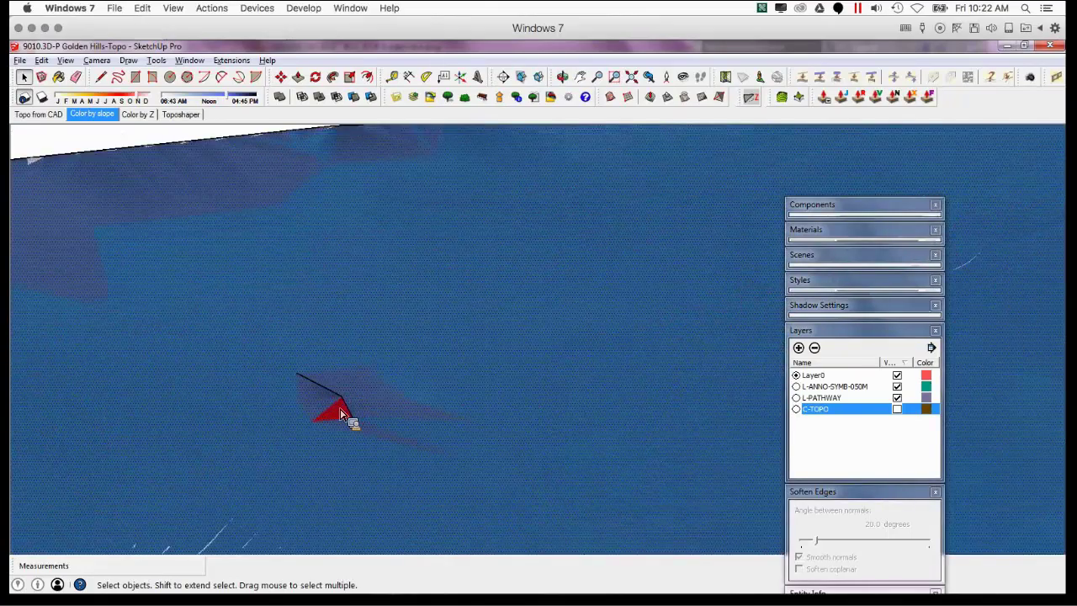
{"action": "middle_click_drag", "start_coordinate": [347, 418], "coordinate": [295, 426]}
{"action": "scroll", "coordinate": [346, 436], "scroll_direction": "down", "scroll_amount": 10}
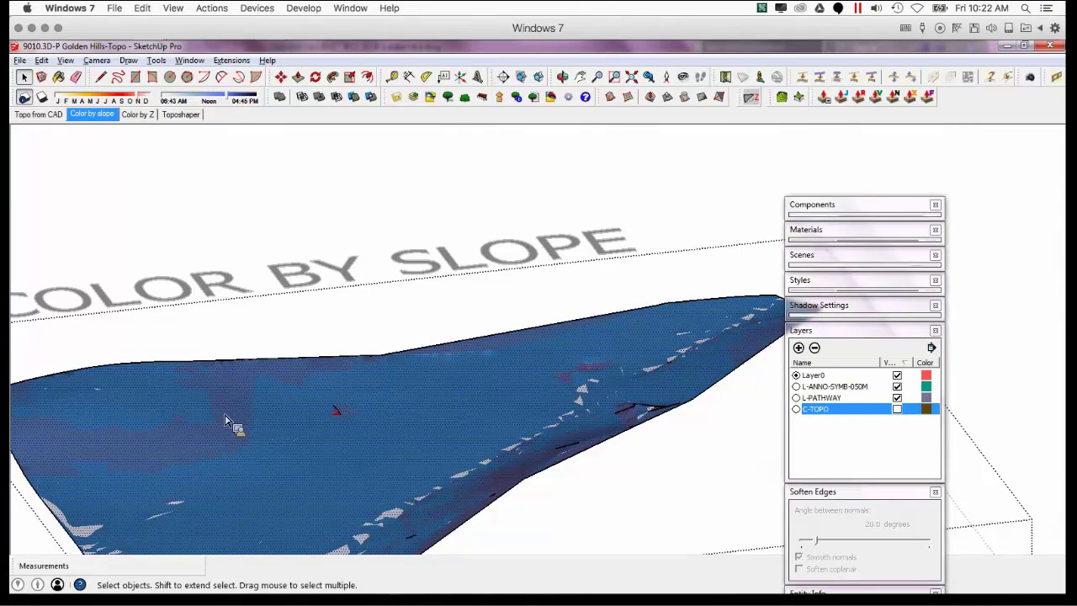
{"action": "scroll", "coordinate": [231, 425], "scroll_direction": "down", "scroll_amount": 8}
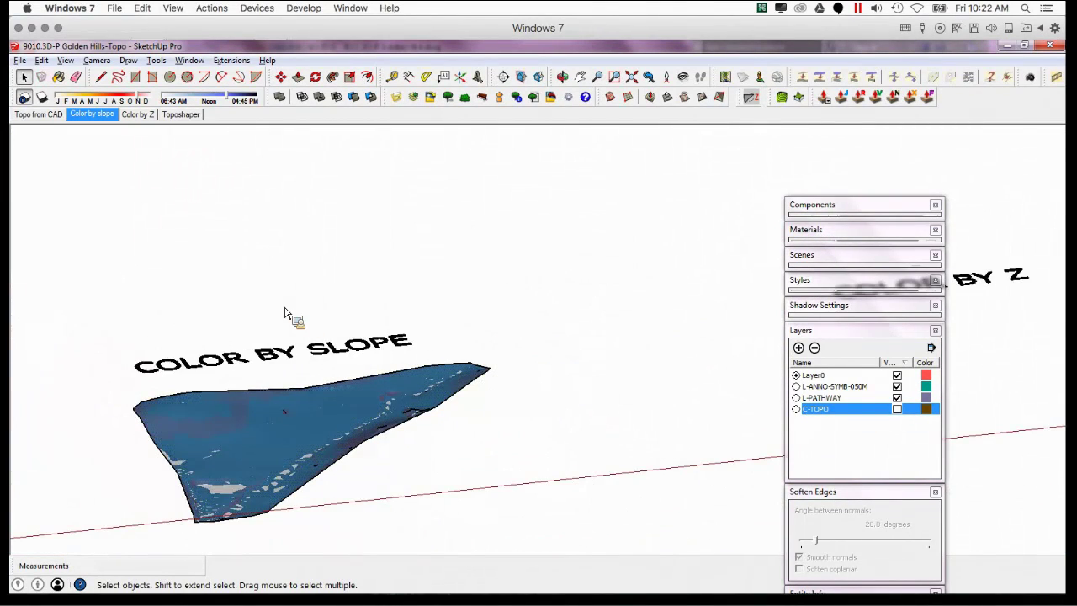
{"action": "scroll", "coordinate": [284, 314], "scroll_direction": "down", "scroll_amount": 2}
- Activate the Color by Z scene and generate a terrain surface from the contours inside its group
{"action": "left_click", "coordinate": [138, 114]}
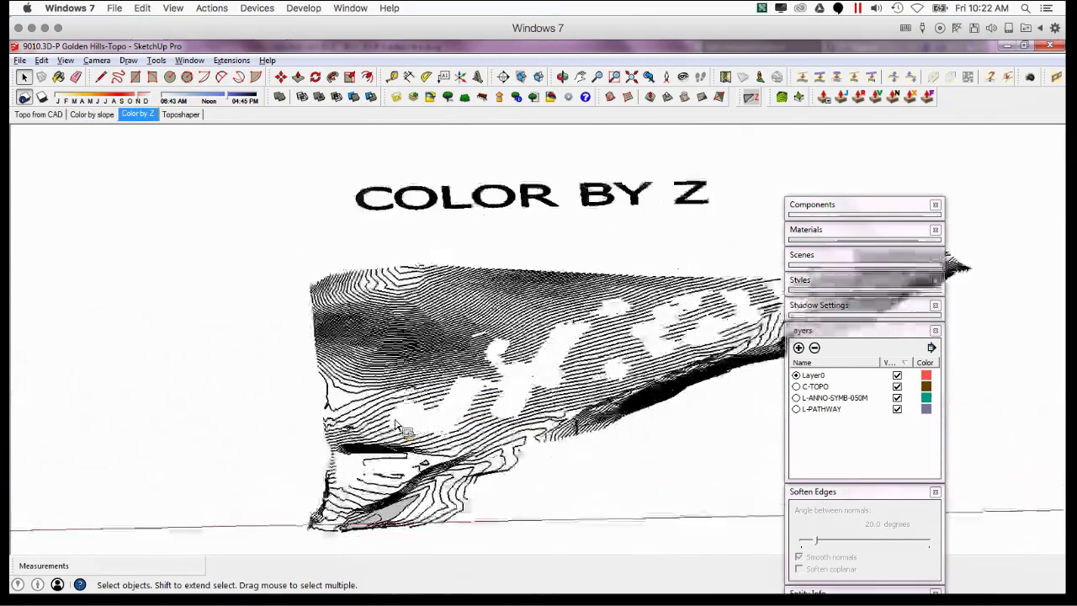
{"action": "middle_click_drag", "start_coordinate": [396, 423], "coordinate": [345, 410]}
{"action": "scroll", "coordinate": [341, 410], "scroll_direction": "up", "scroll_amount": 2}
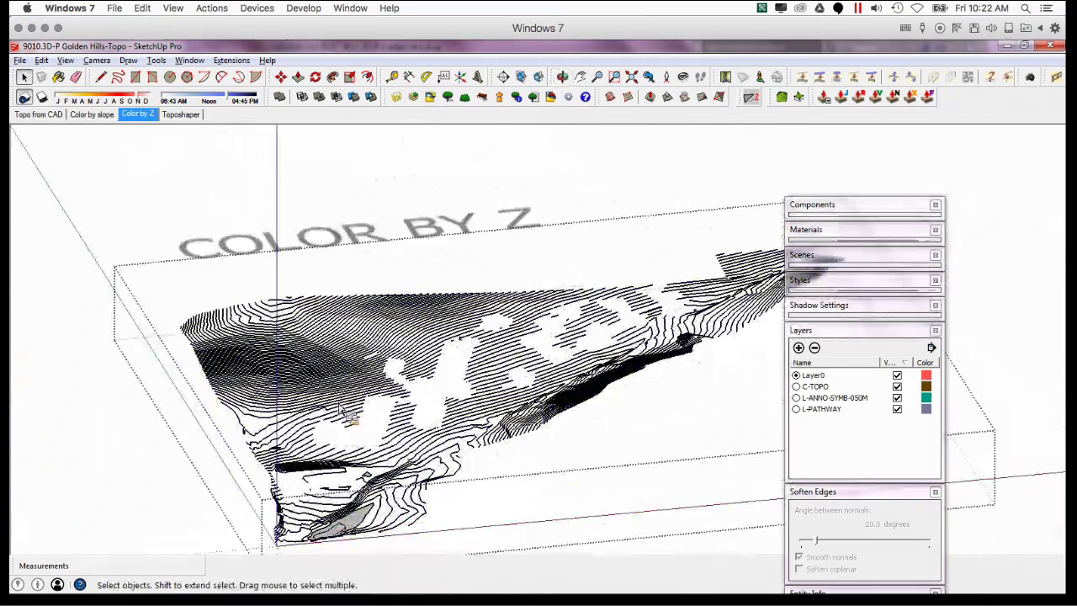
{"action": "scroll", "coordinate": [346, 412], "scroll_direction": "down", "scroll_amount": 2}
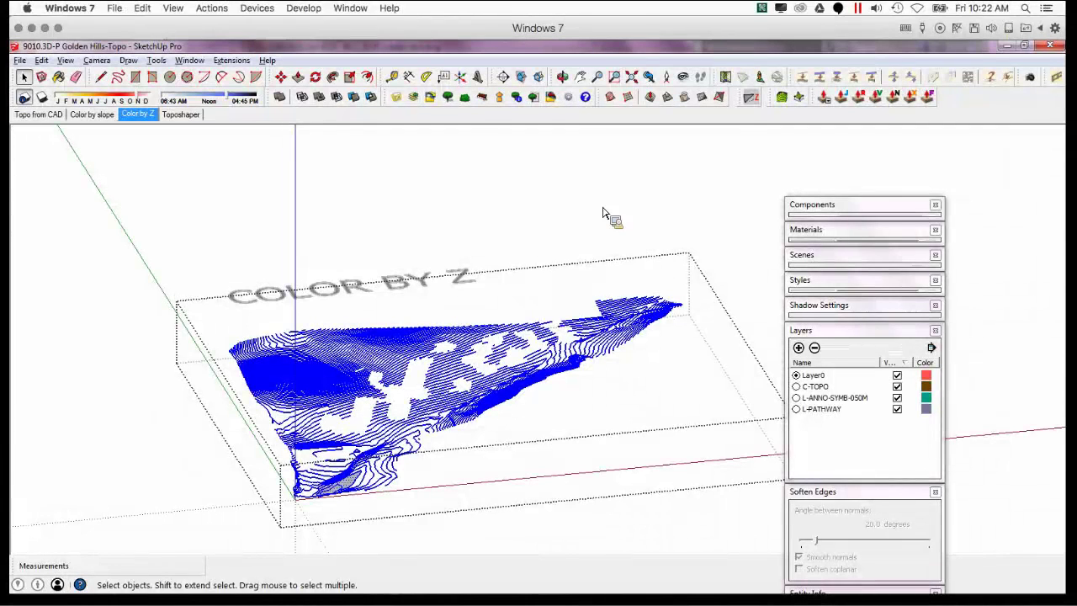
{"action": "left_click", "coordinate": [613, 98]}
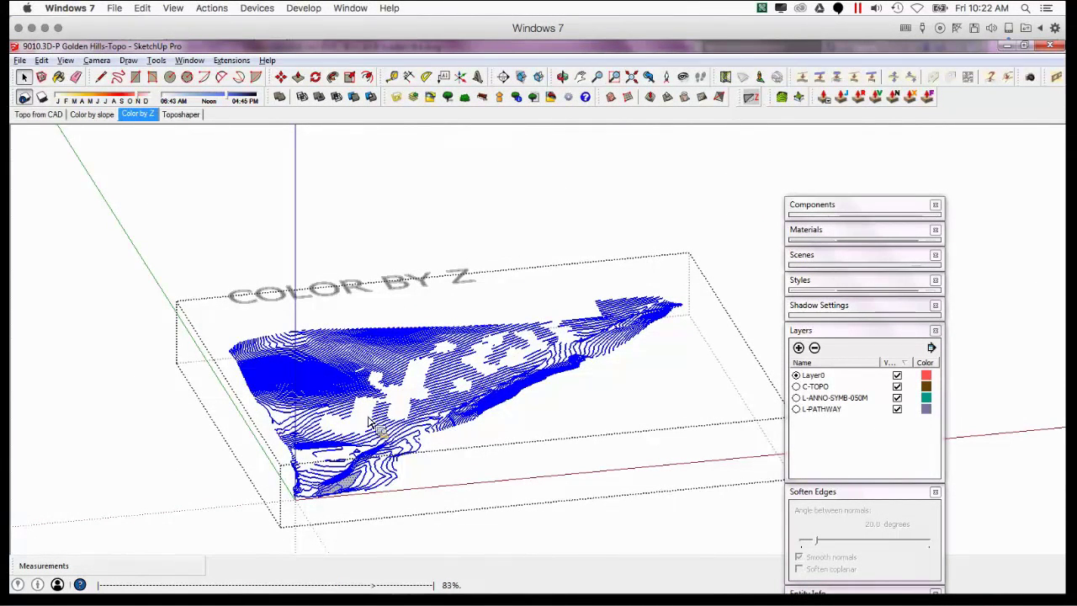
- Hide the C-TOPO layer and select the Color by Z terrain surface
{"action": "left_click", "coordinate": [897, 386]}
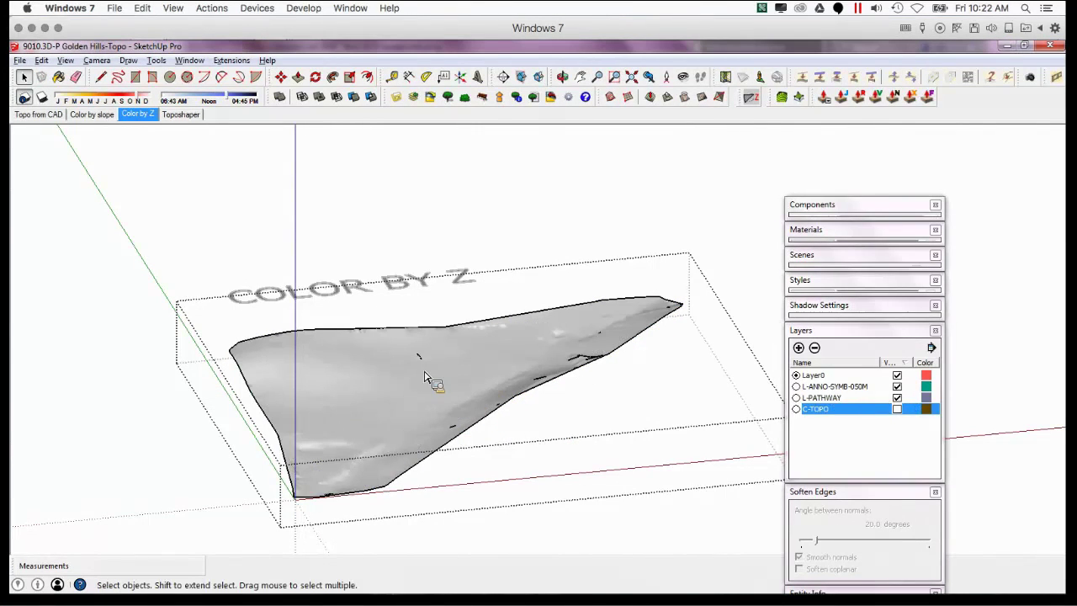
{"action": "left_click", "coordinate": [353, 394]}
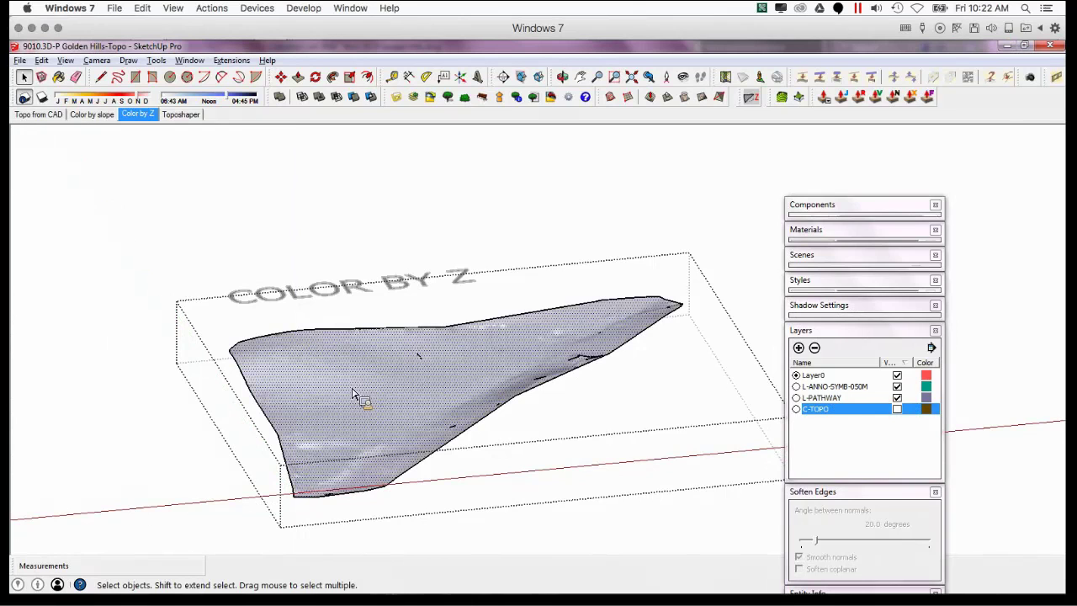
- Apply Color by Z to the terrain, using RGB 255, 0, 0 for the highest elevation and 0, 0, 255 for the lowest
{"action": "left_click", "coordinate": [235, 63]}
{"action": "mouse_move", "coordinate": [299, 121]}
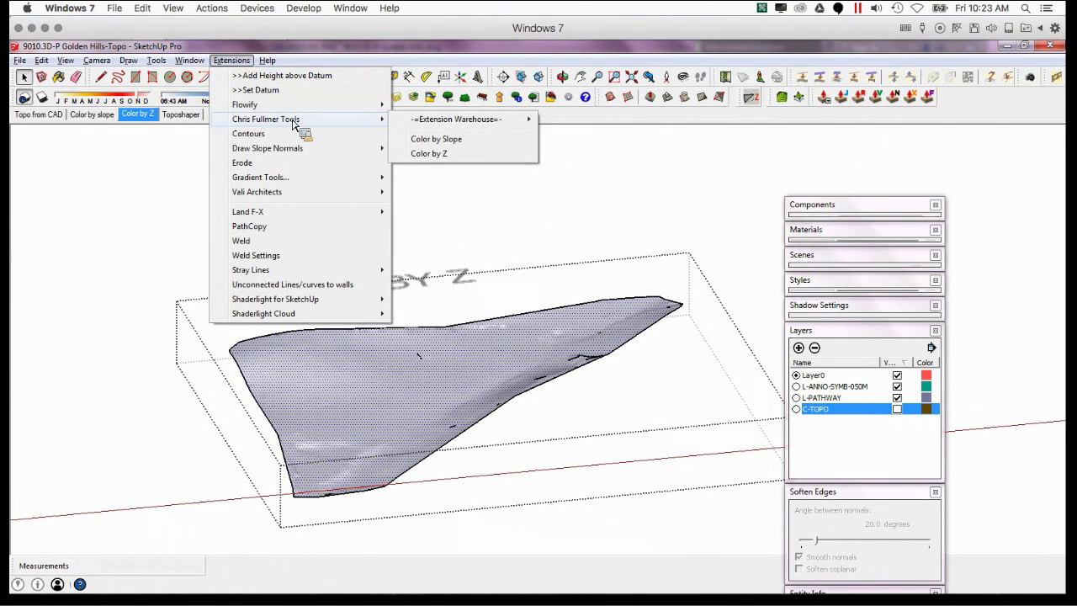
{"action": "left_click", "coordinate": [428, 154]}
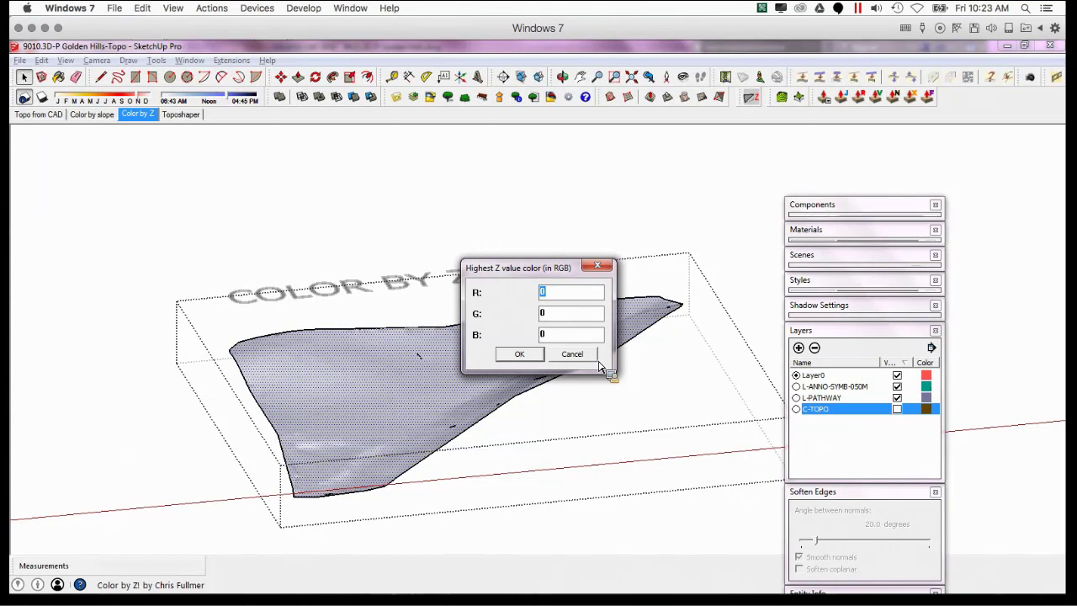
{"action": "type", "text": "255"}
{"action": "left_click", "coordinate": [529, 355]}
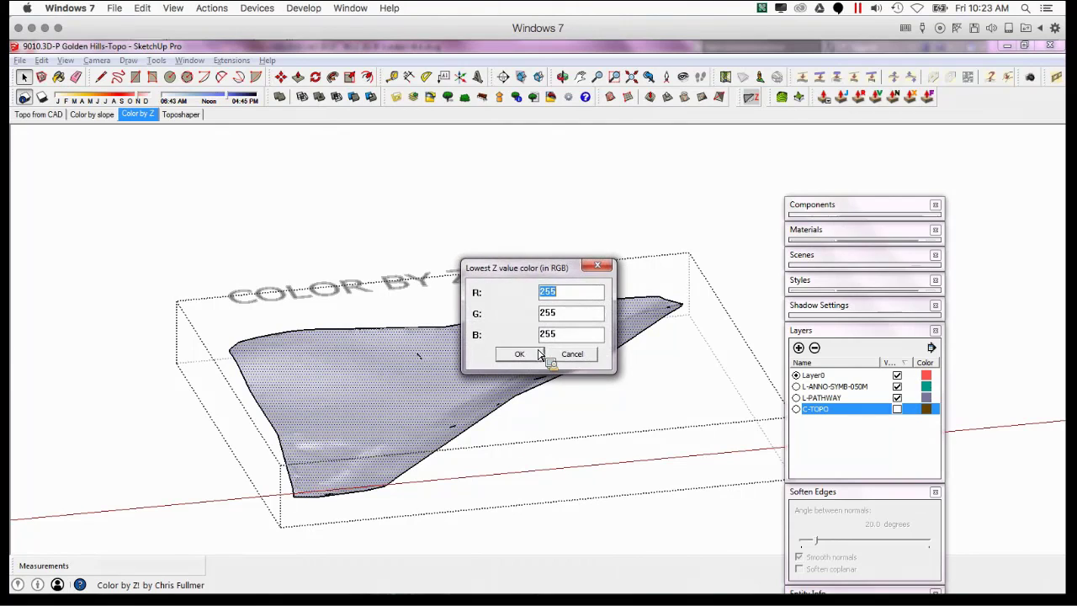
{"action": "left_click", "coordinate": [568, 315]}
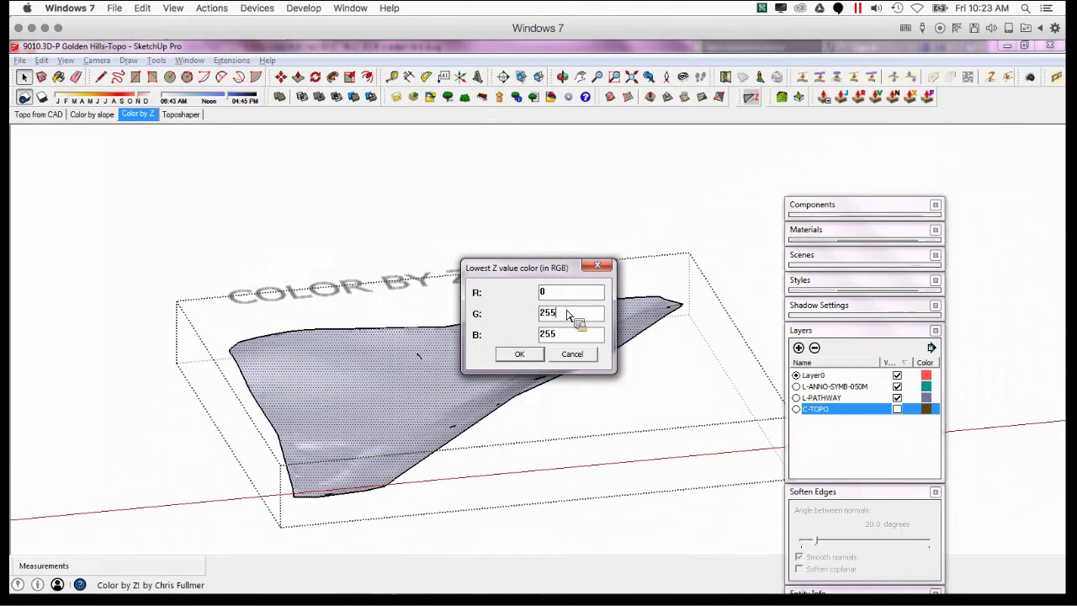
{"action": "type", "text": "0"}
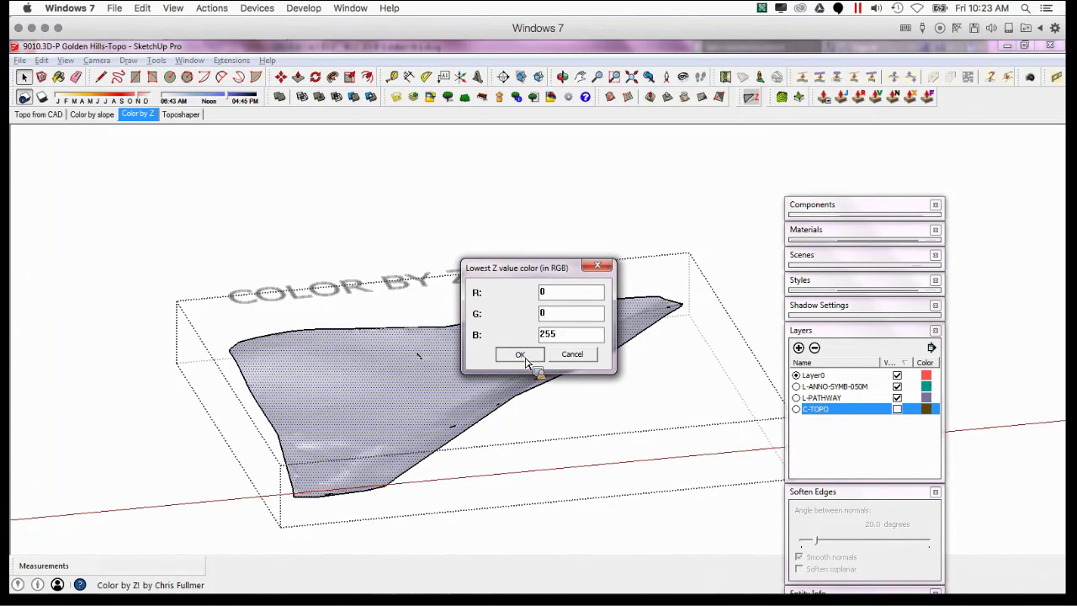
{"action": "left_click", "coordinate": [520, 356]}
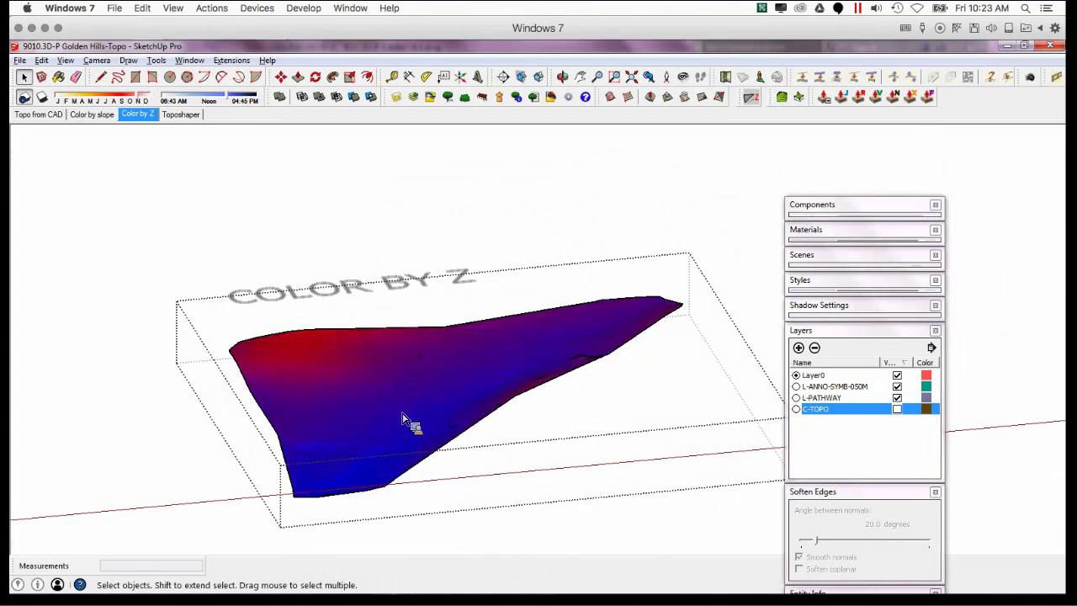
- Examine the elevation colors across the terrain, from the hilltop down to its lowest edge
{"action": "mouse_move", "coordinate": [427, 404]}
{"action": "middle_mouse_down"}
{"action": "mouse_move", "coordinate": [393, 410]}
{"action": "mouse_move", "coordinate": [634, 449]}
{"action": "mouse_move", "coordinate": [688, 435]}
{"action": "mouse_move", "coordinate": [296, 490]}
{"action": "middle_mouse_up"}
{"action": "scroll", "coordinate": [308, 387], "scroll_direction": "up", "scroll_amount": 5}
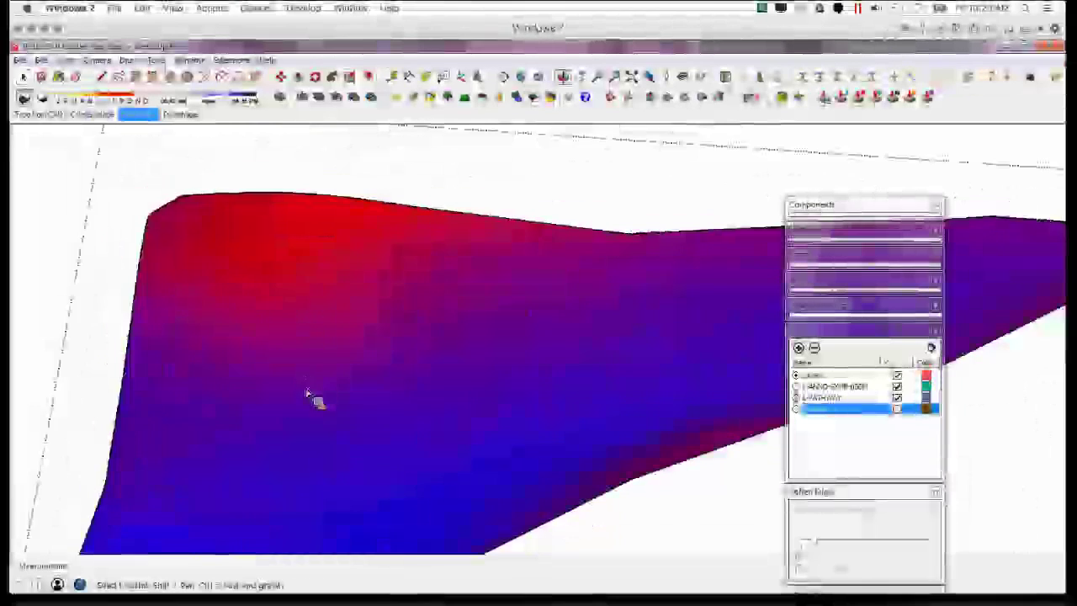
{"action": "mouse_move", "coordinate": [308, 396]}
{"action": "middle_mouse_down"}
{"action": "mouse_move", "coordinate": [339, 356]}
{"action": "mouse_move", "coordinate": [527, 300]}
{"action": "mouse_move", "coordinate": [490, 372]}
{"action": "mouse_move", "coordinate": [419, 390]}
{"action": "mouse_move", "coordinate": [241, 390]}
{"action": "mouse_move", "coordinate": [312, 404]}
{"action": "middle_mouse_up"}
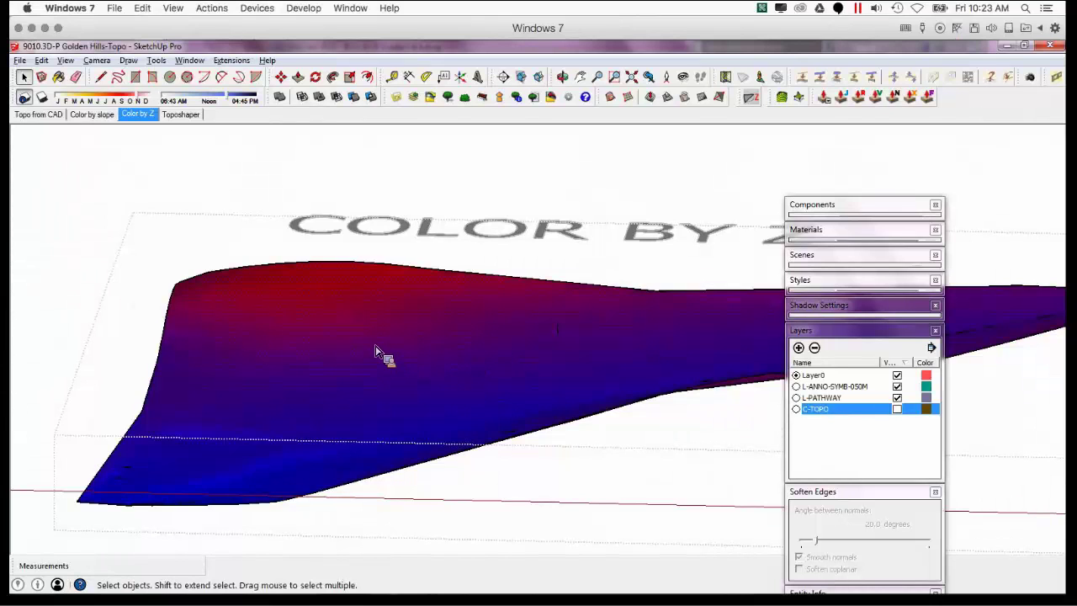
{"action": "scroll", "coordinate": [459, 338], "scroll_direction": "down", "scroll_amount": 2}
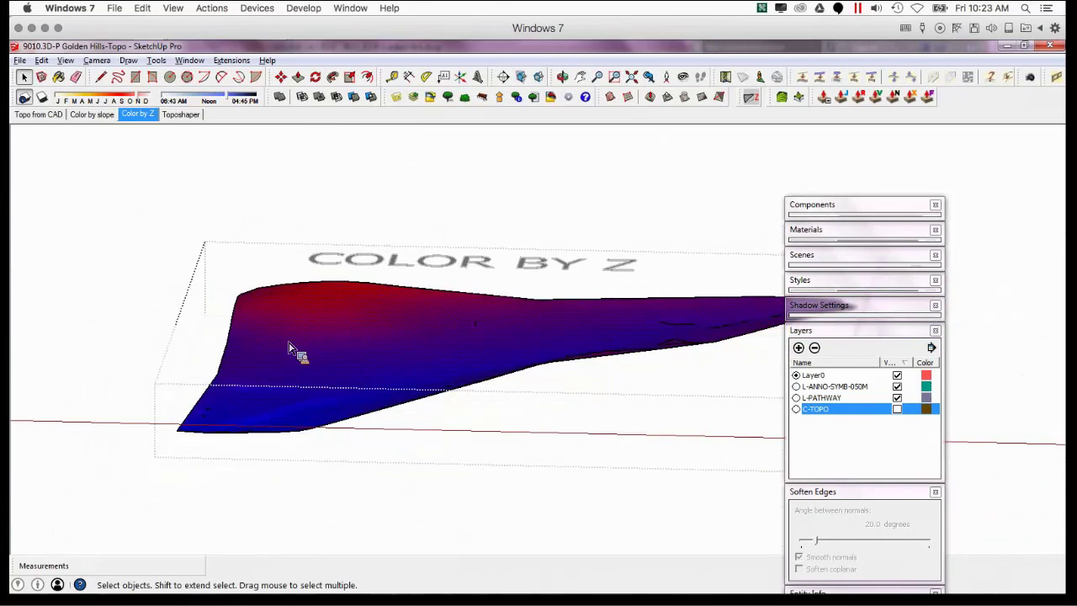
{"action": "scroll", "coordinate": [404, 367], "scroll_direction": "down", "scroll_amount": 2}
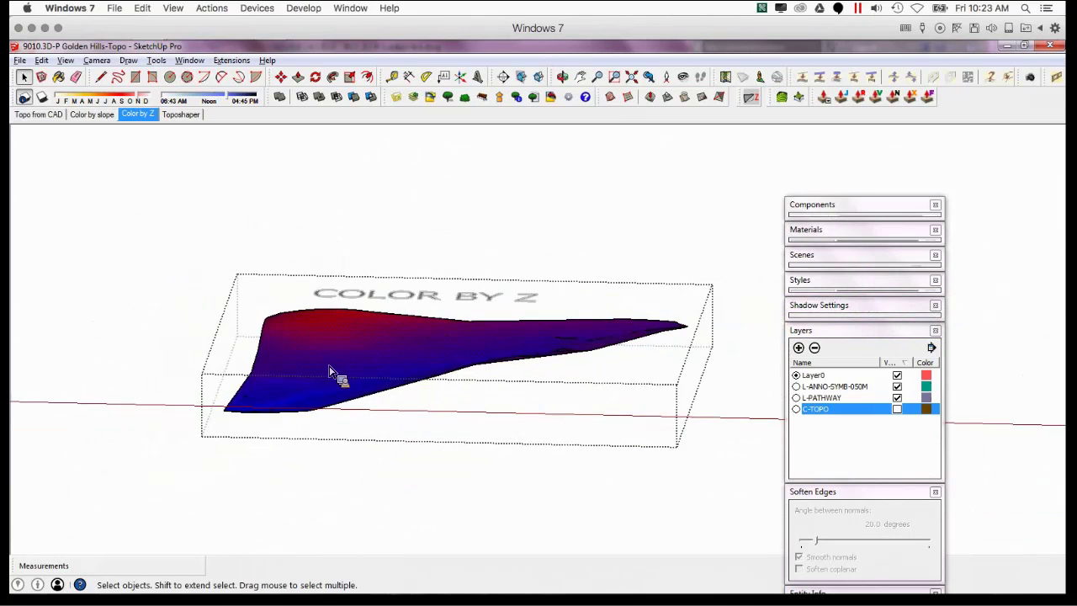
{"action": "middle_click_drag", "start_coordinate": [337, 375], "coordinate": [345, 404]}
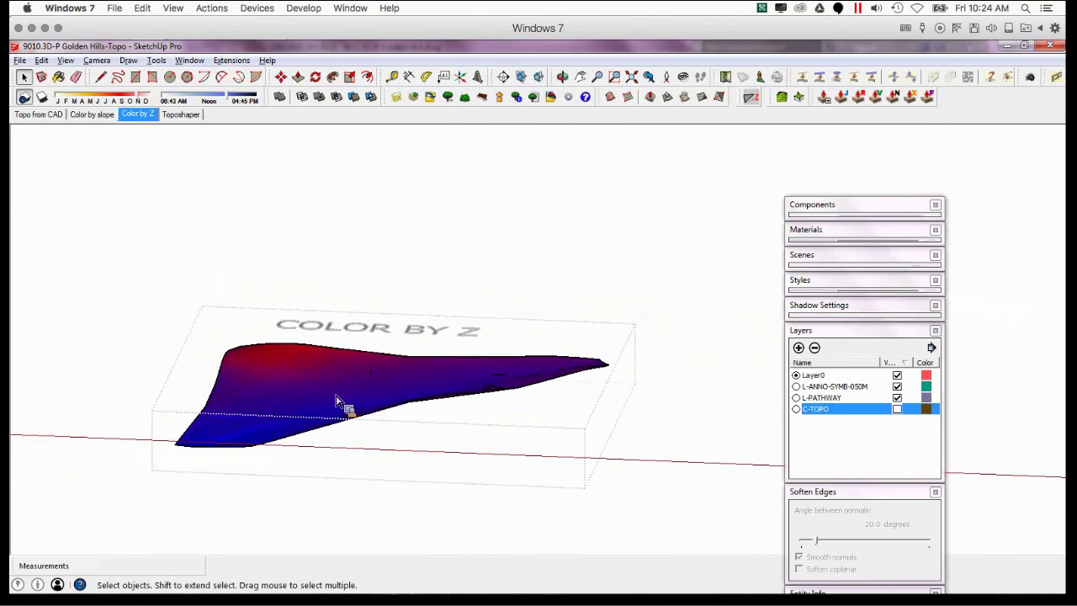
- Activate the Toposhaper scene and explode the contour group
{"action": "left_click", "coordinate": [187, 114]}
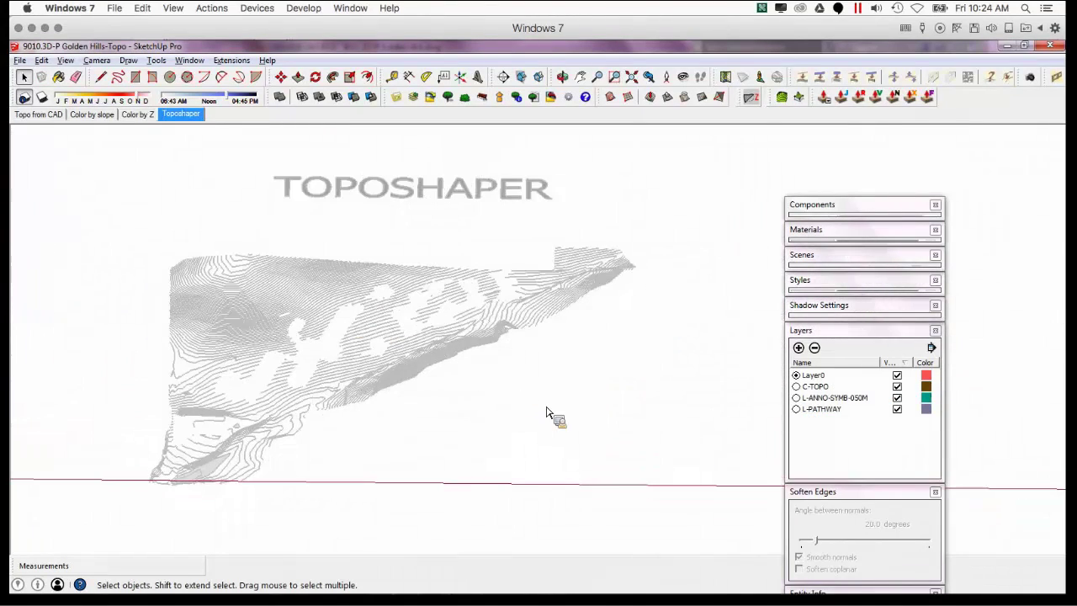
{"action": "middle_click_drag", "start_coordinate": [405, 393], "coordinate": [398, 361]}
{"action": "left_click", "coordinate": [398, 361]}
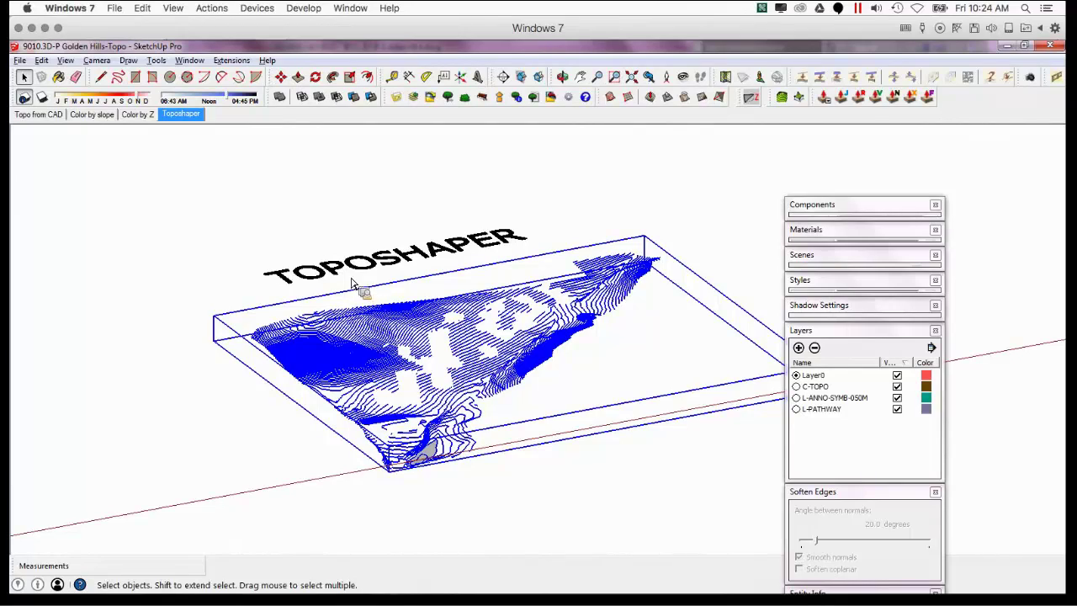
{"action": "scroll", "coordinate": [427, 387], "scroll_direction": "up", "scroll_amount": 3}
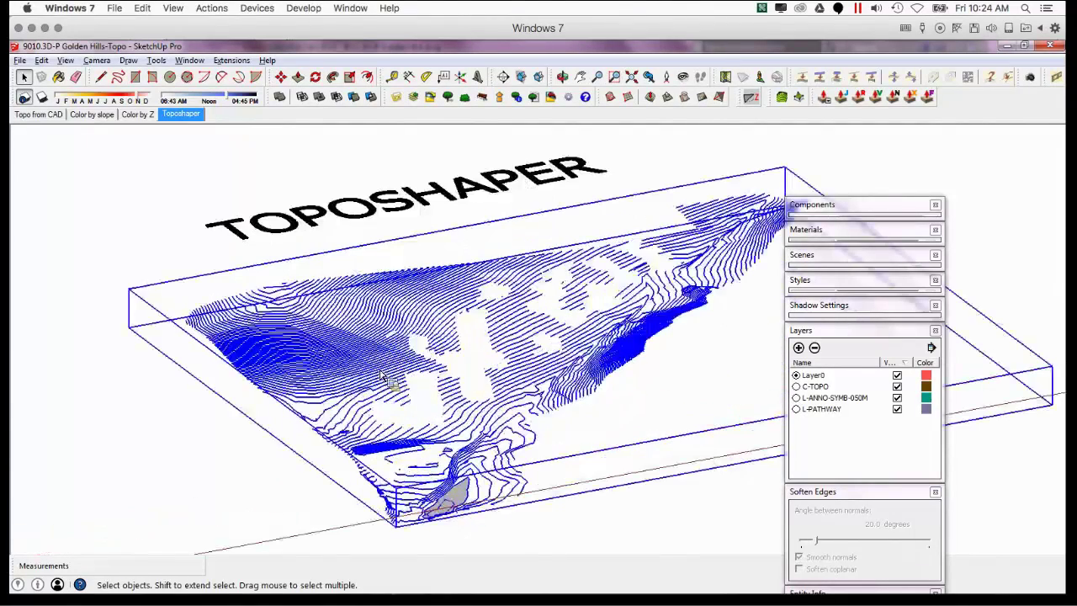
{"action": "middle_click_drag", "start_coordinate": [427, 387], "coordinate": [356, 384]}
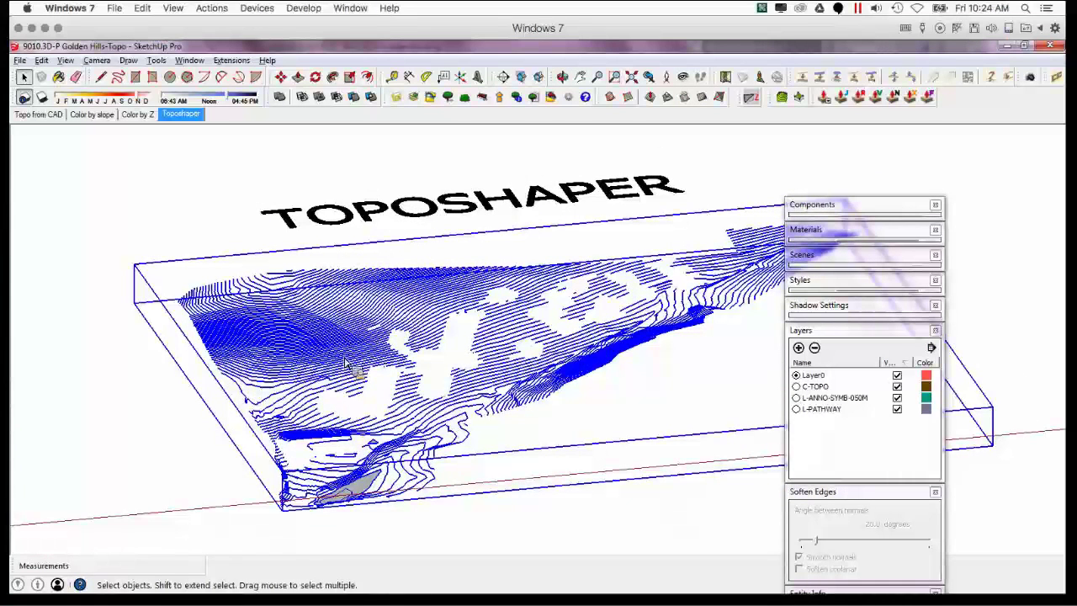
{"action": "right_click", "coordinate": [345, 362]}
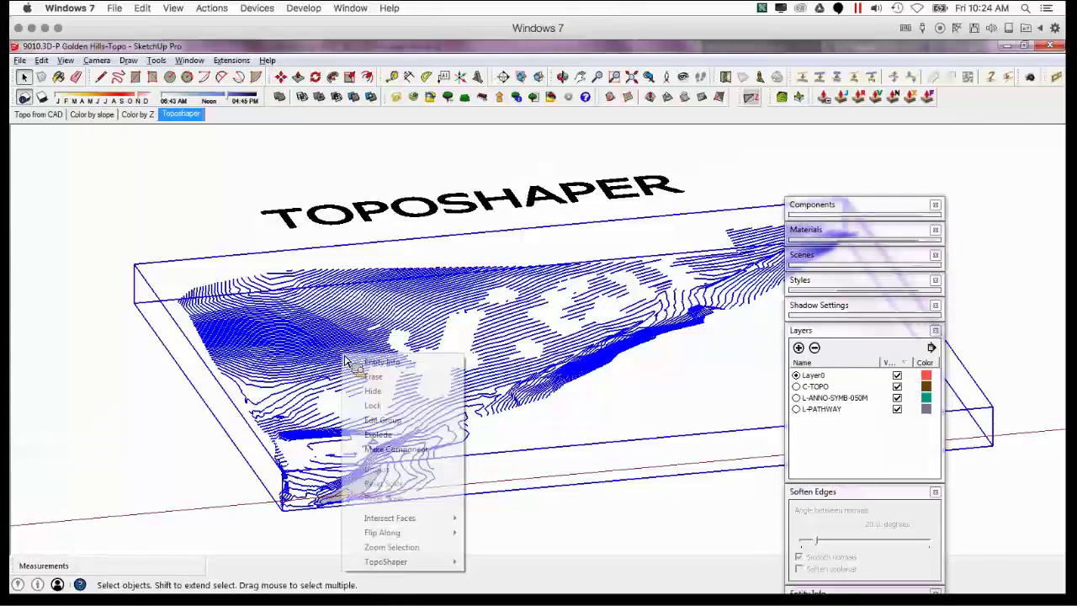
{"action": "left_click", "coordinate": [378, 431]}
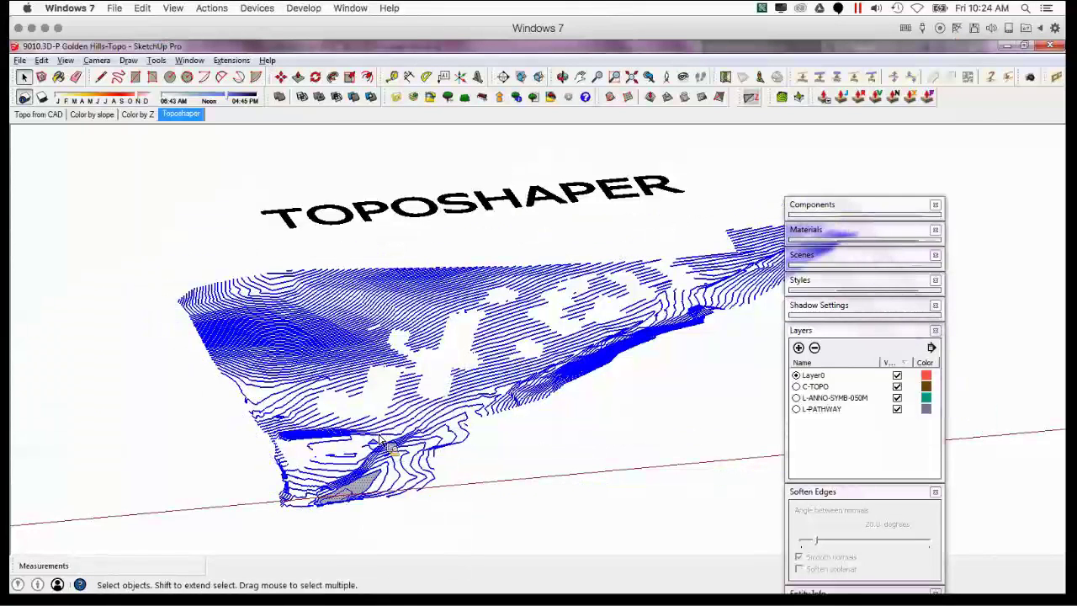
- Load the contours into TopoShaper and connect two contour ends across the large gap in the middle of the site
{"action": "scroll", "coordinate": [353, 370], "scroll_direction": "down", "scroll_amount": 3}
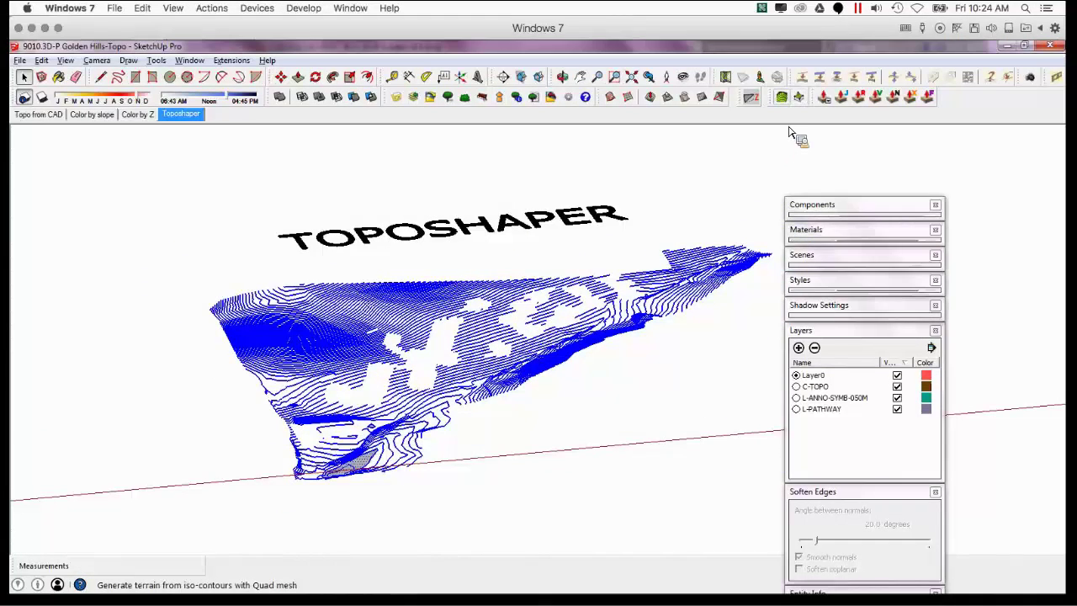
{"action": "left_click", "coordinate": [783, 97]}
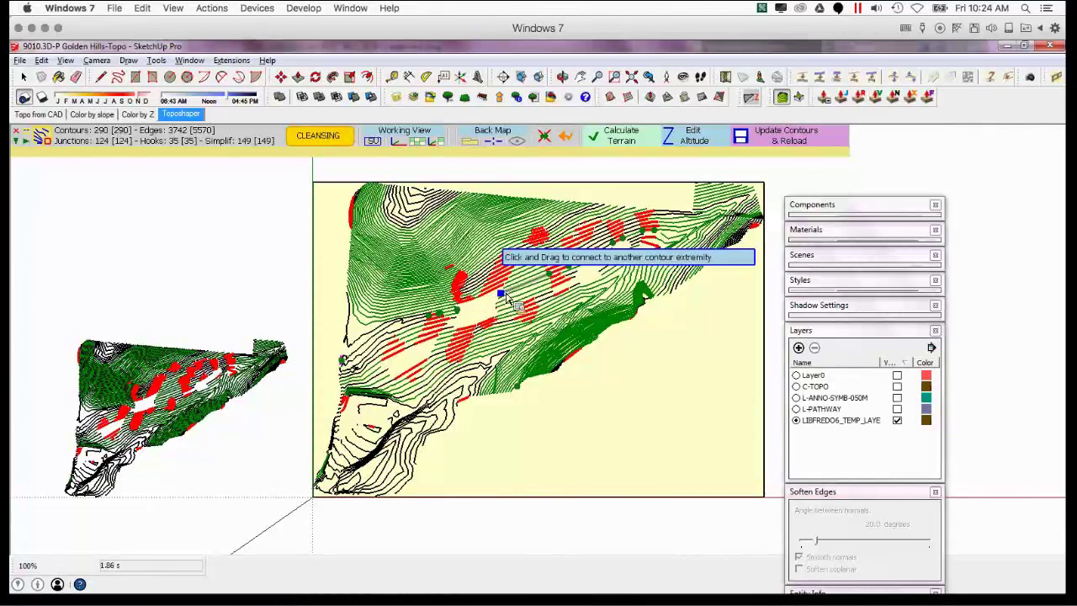
{"action": "scroll", "coordinate": [456, 332], "scroll_direction": "up", "scroll_amount": 5}
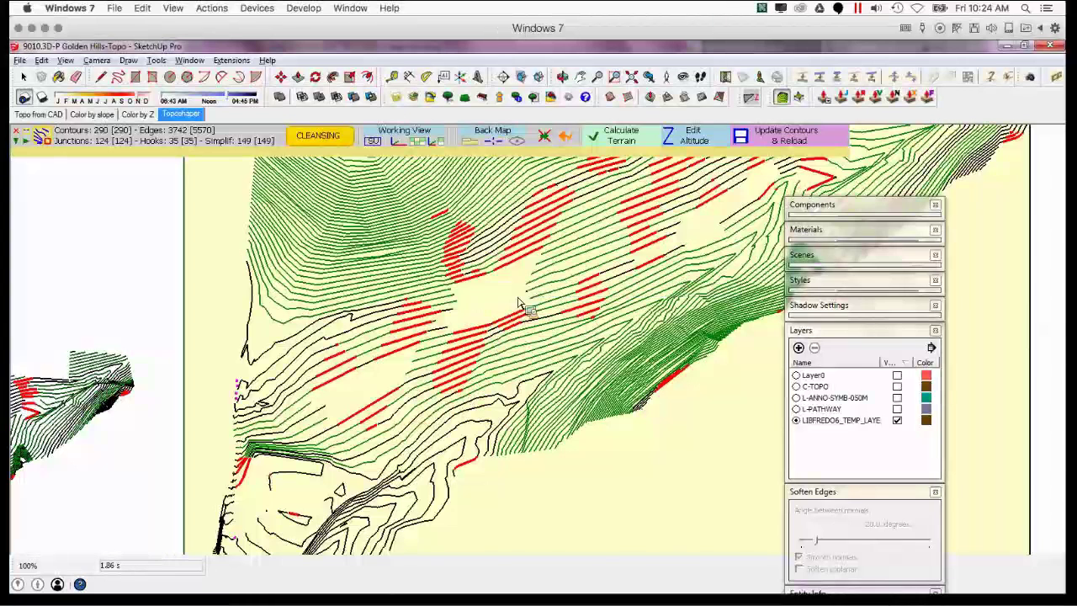
{"action": "left_click_drag", "start_coordinate": [525, 284], "coordinate": [457, 307]}
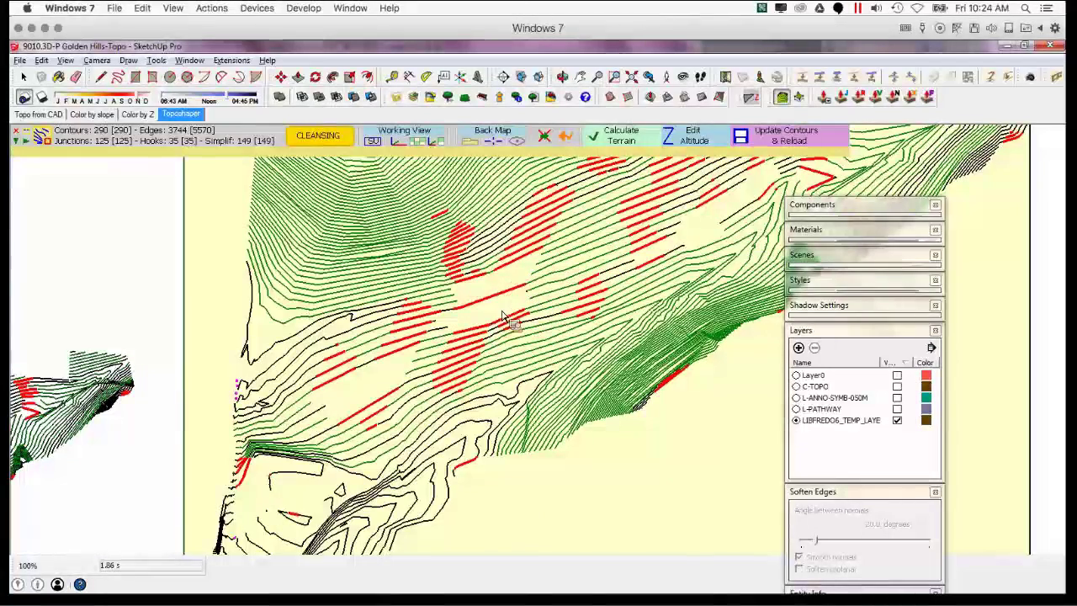
{"action": "scroll", "coordinate": [447, 339], "scroll_direction": "down", "scroll_amount": 2}
{"action": "scroll", "coordinate": [422, 310], "scroll_direction": "down", "scroll_amount": 1}
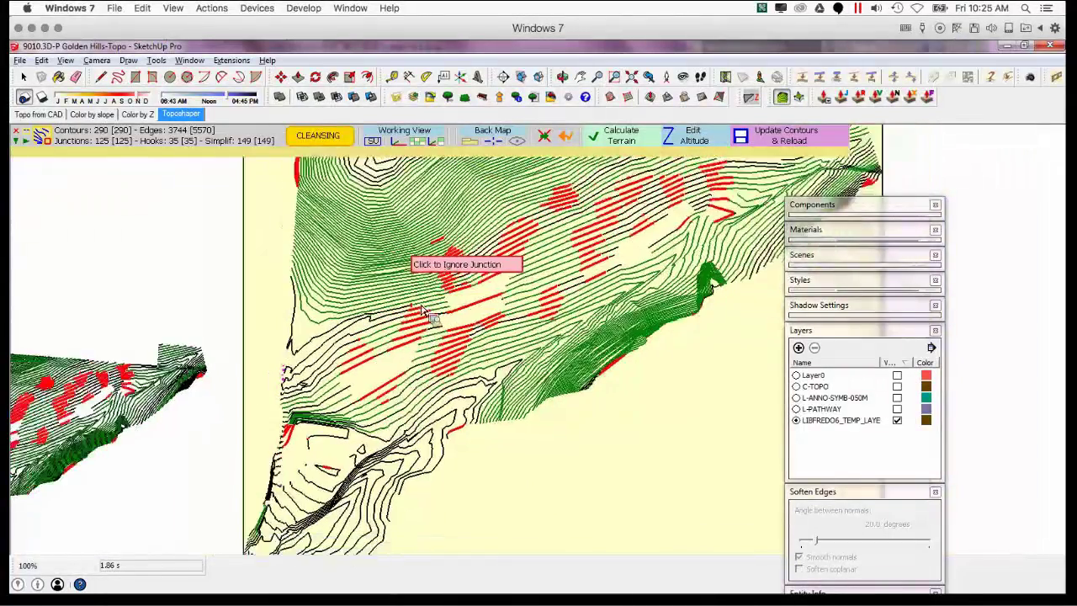
{"action": "scroll", "coordinate": [414, 286], "scroll_direction": "down", "scroll_amount": 1}
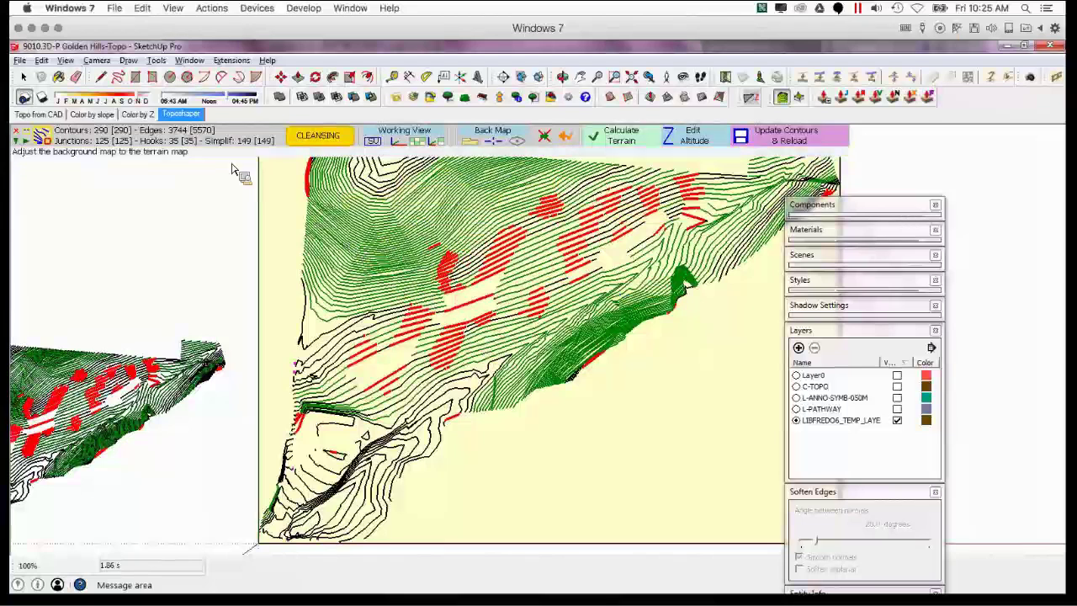
- Calculate the terrain from the cleansed contours, inspect the preview, and generate the terrain surface
{"action": "left_click", "coordinate": [619, 139]}
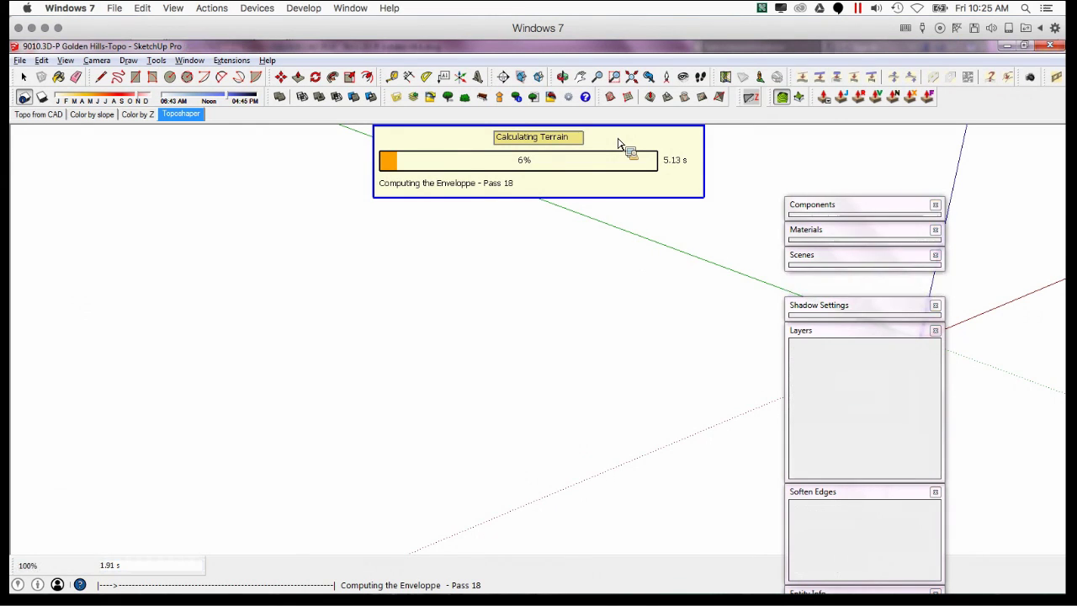
{"action": "mouse_move", "coordinate": [533, 302]}
{"action": "middle_mouse_down"}
{"action": "mouse_move", "coordinate": [324, 340]}
{"action": "mouse_move", "coordinate": [387, 395]}
{"action": "middle_mouse_up"}
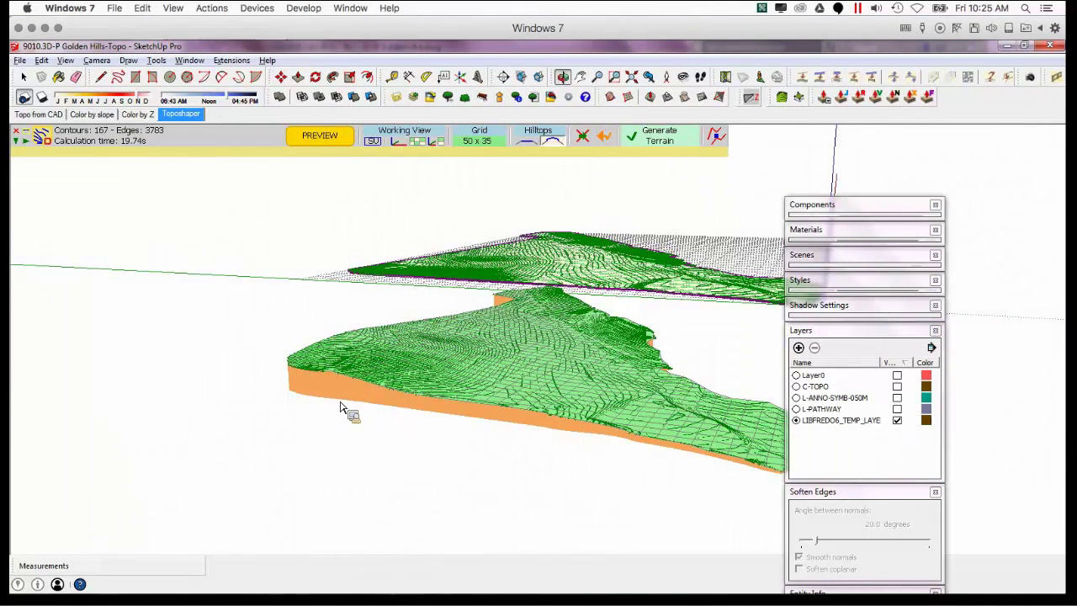
{"action": "mouse_move", "coordinate": [508, 423]}
{"action": "middle_mouse_down"}
{"action": "mouse_move", "coordinate": [524, 432]}
{"action": "mouse_move", "coordinate": [378, 427]}
{"action": "mouse_move", "coordinate": [240, 493]}
{"action": "middle_mouse_up"}
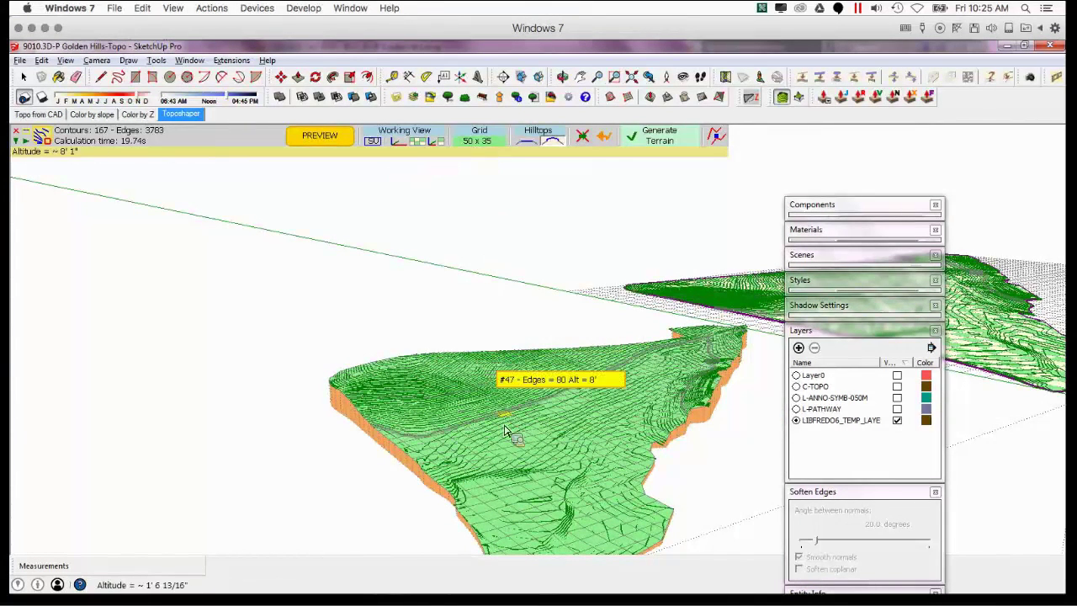
{"action": "left_click", "coordinate": [657, 136]}
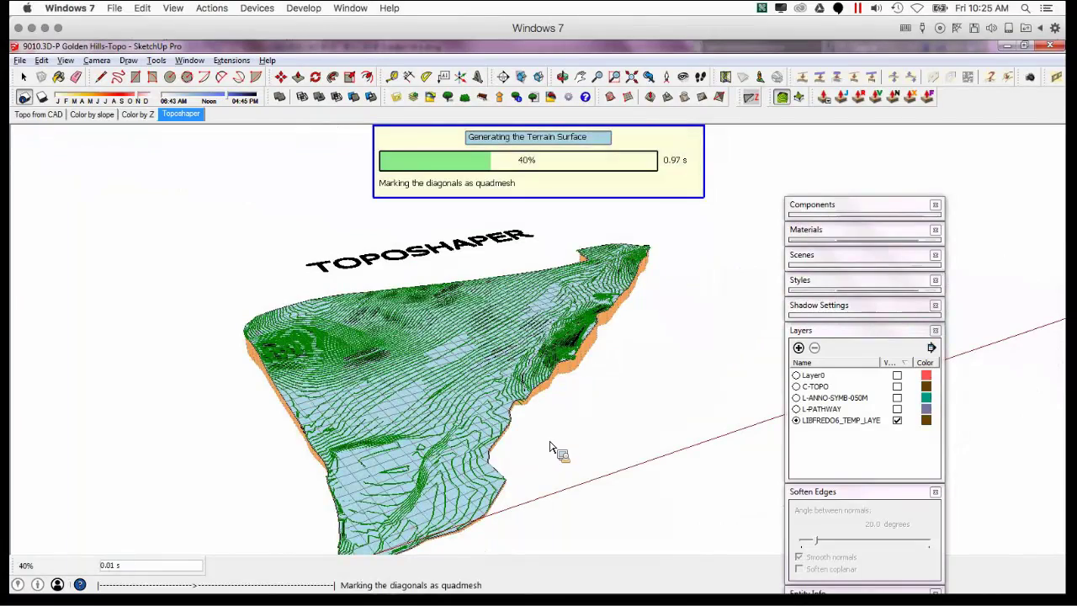
- Hide the C-TOPO layer on the generated TopoShaper terrain and inspect the smooth surface
{"action": "left_click", "coordinate": [457, 364]}
{"action": "middle_click_drag", "start_coordinate": [459, 375], "coordinate": [589, 414]}
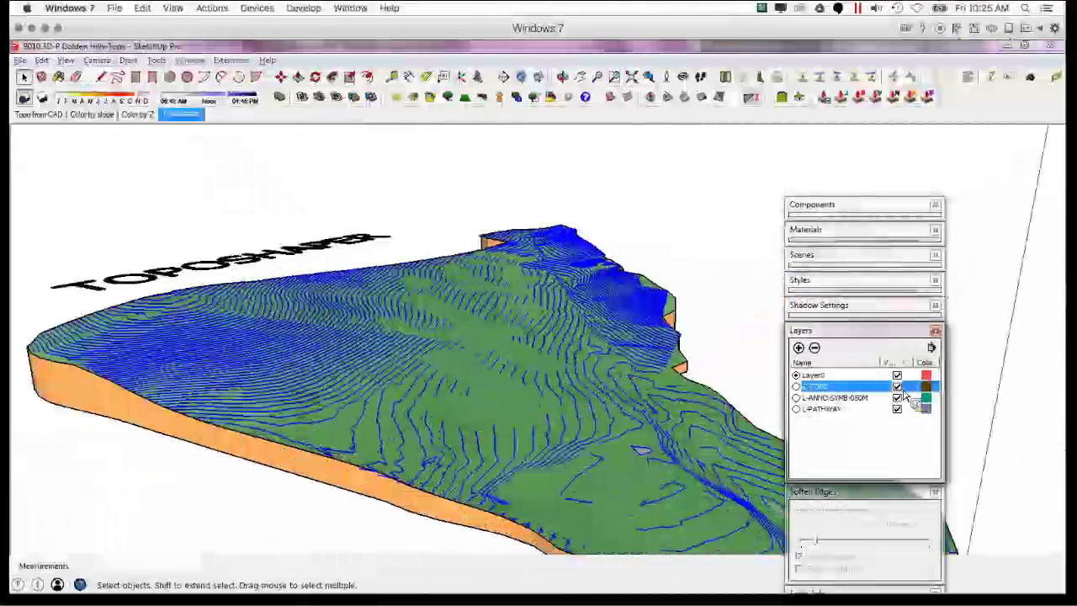
{"action": "left_click", "coordinate": [897, 408]}
{"action": "middle_click_drag", "start_coordinate": [680, 411], "coordinate": [334, 421]}
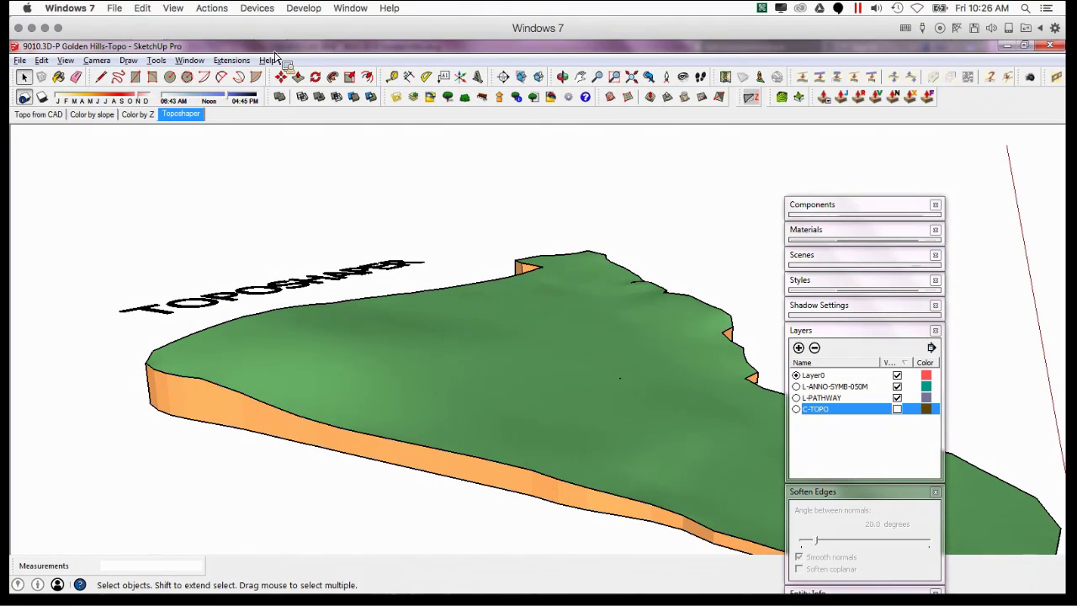
- Switch to the Transferring plants demo model in its own SketchUp window
{"action": "mouse_move", "coordinate": [273, 42]}
{"action": "mouse_move", "coordinate": [158, 56]}
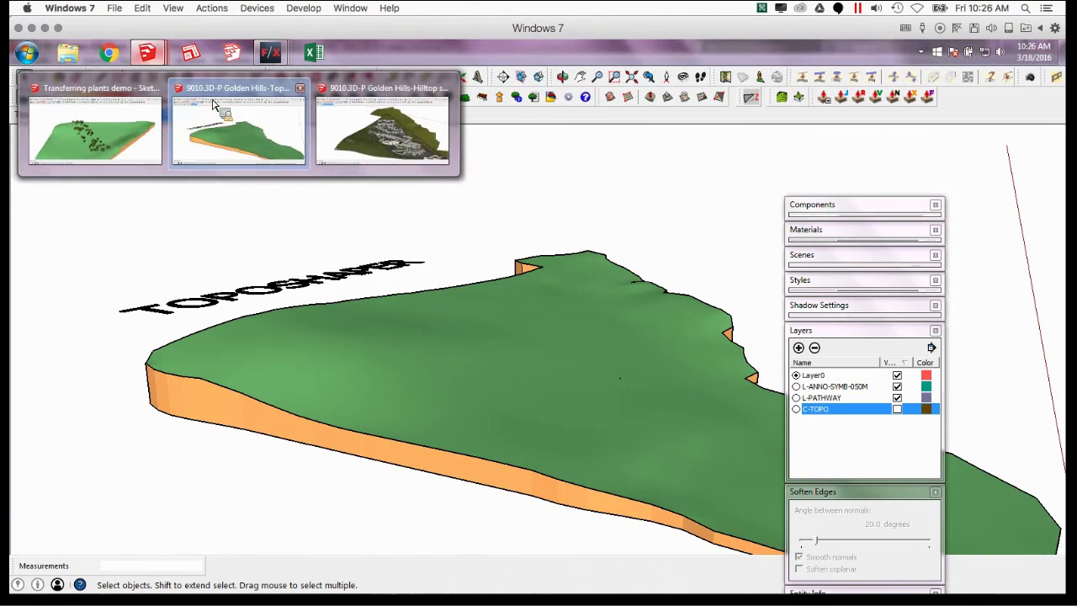
{"action": "left_click", "coordinate": [234, 141]}
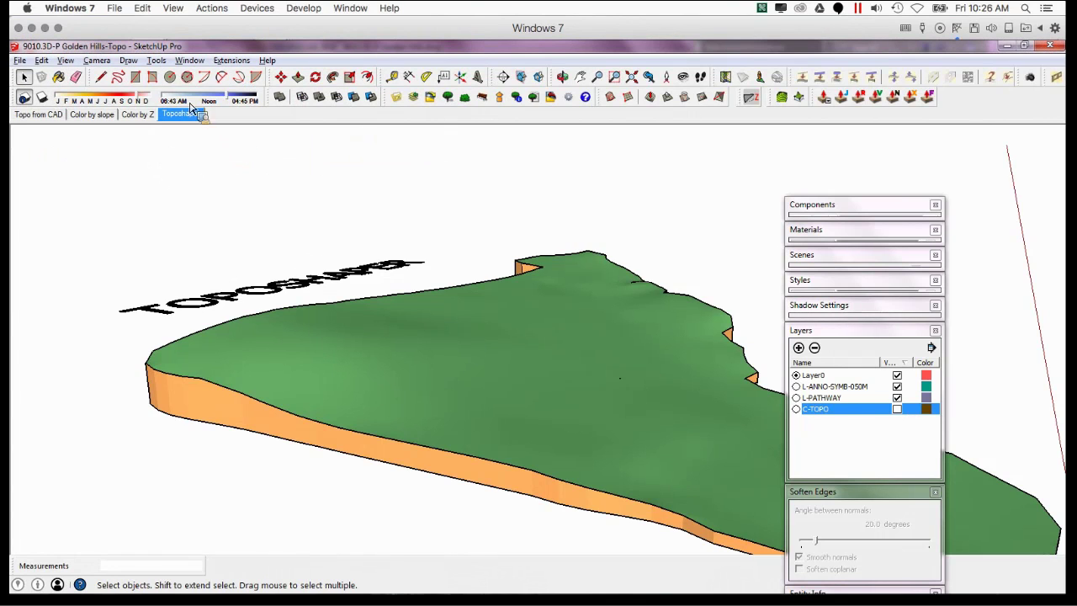
{"action": "mouse_move", "coordinate": [155, 52]}
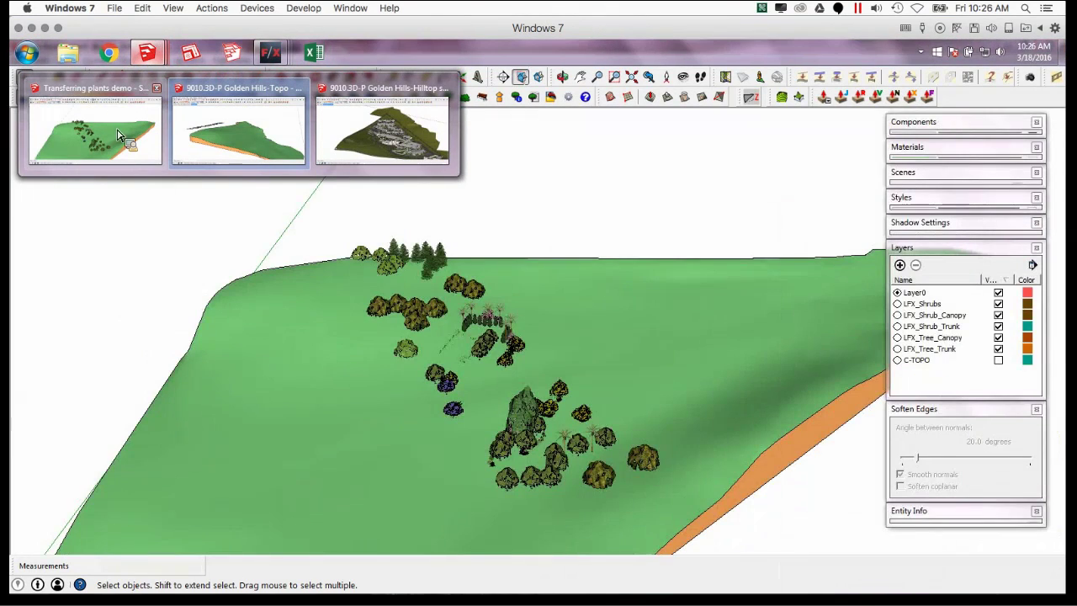
{"action": "left_click", "coordinate": [118, 135]}
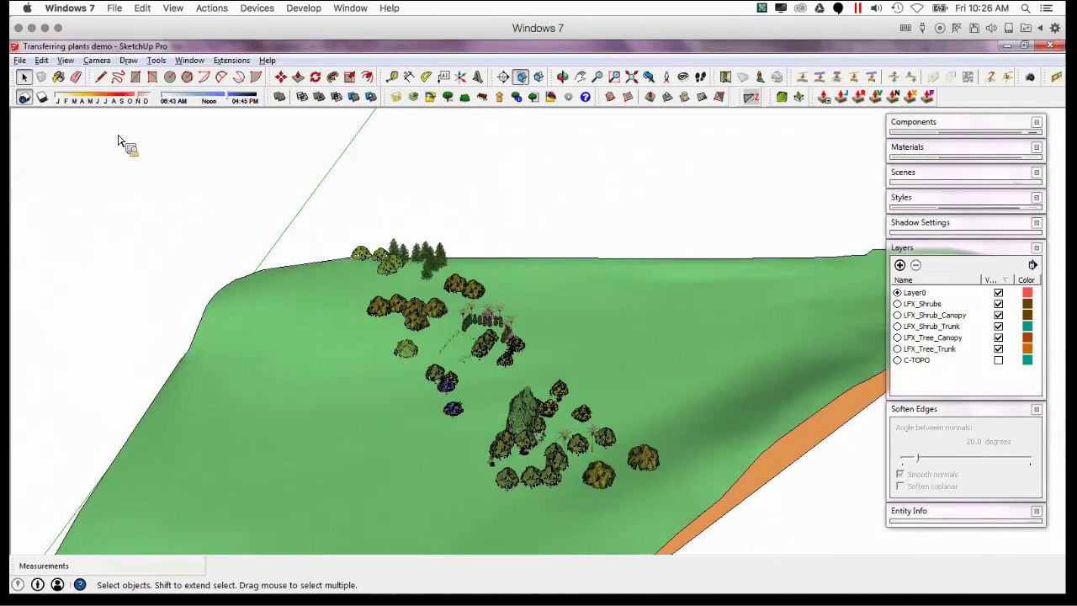
- Select the group of plants on the hillside, then select only the terrain surface beneath them
{"action": "middle_click_drag", "start_coordinate": [281, 228], "coordinate": [332, 286]}
{"action": "left_click_drag", "start_coordinate": [290, 178], "coordinate": [532, 436]}
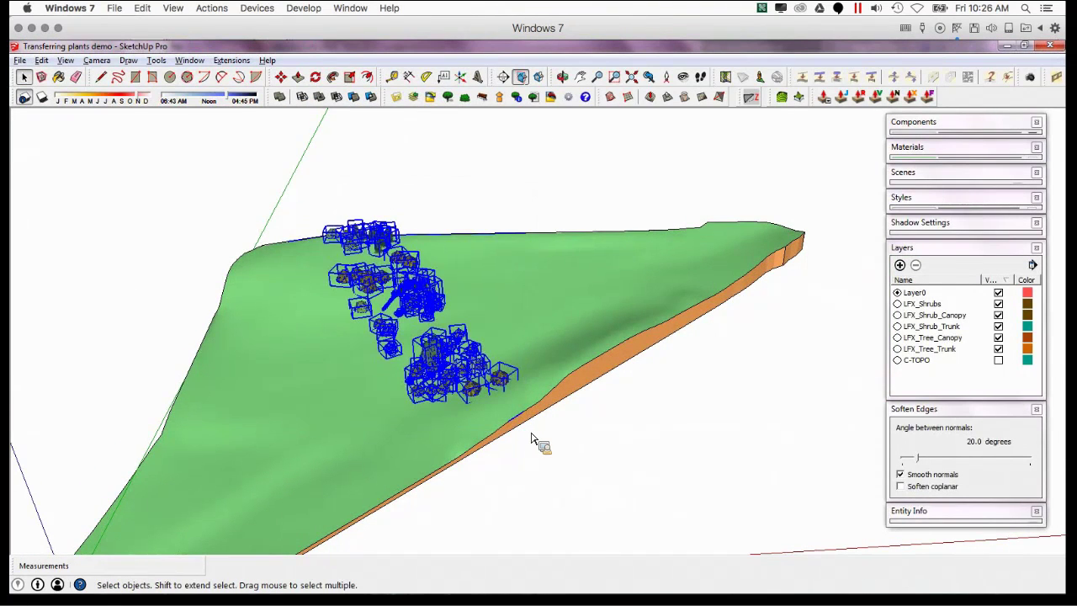
{"action": "scroll", "coordinate": [532, 438], "scroll_direction": "down", "scroll_amount": 4}
{"action": "middle_click_drag", "start_coordinate": [427, 392], "coordinate": [545, 402]}
{"action": "left_click", "coordinate": [526, 336]}
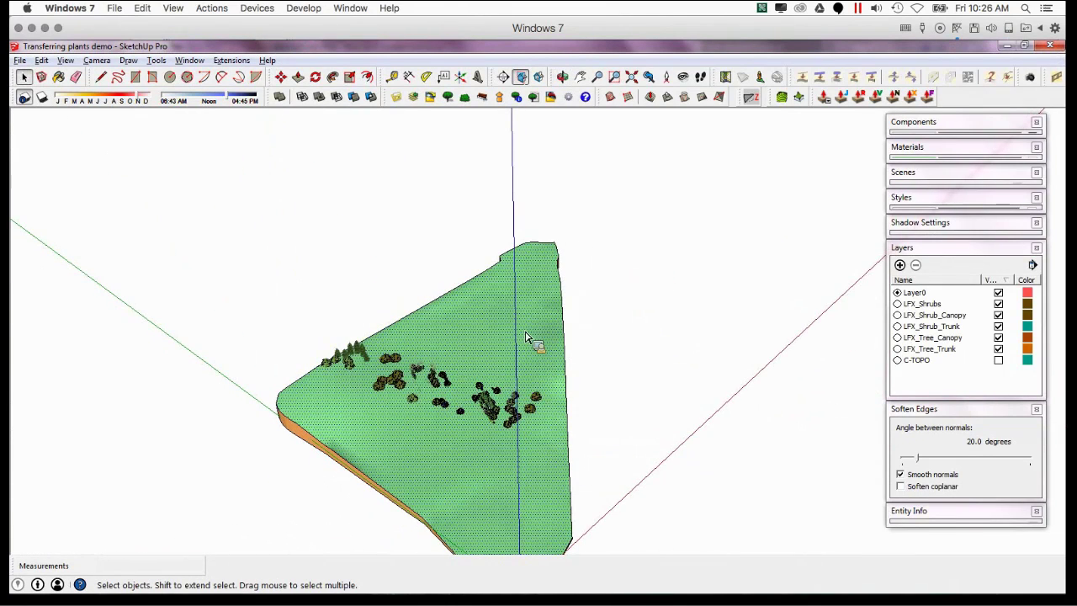
- Group the selected terrain surface geometry so it is separate from the plants
{"action": "right_click", "coordinate": [526, 337]}
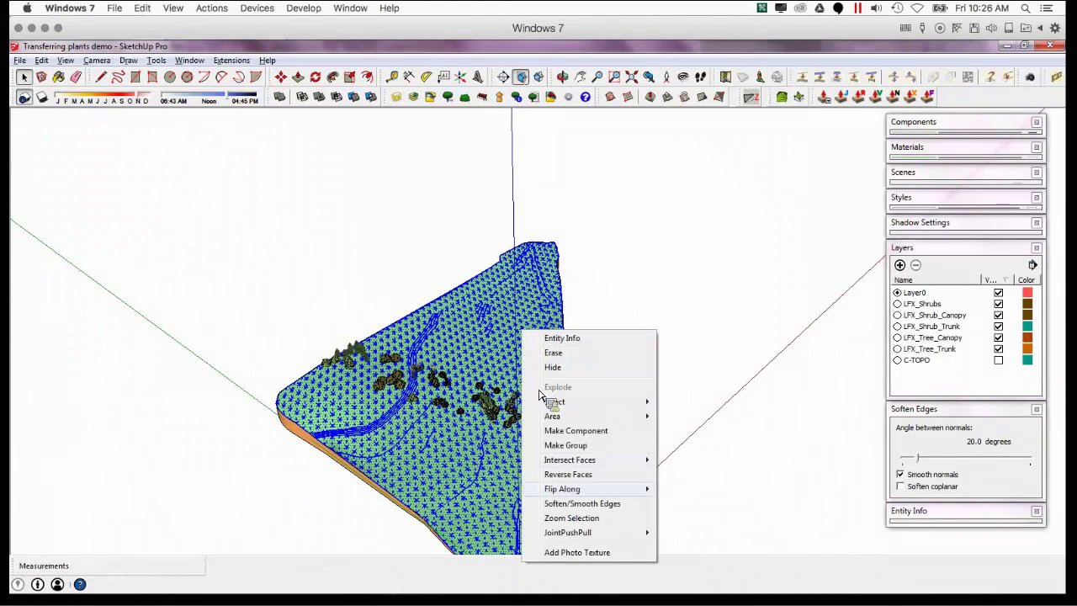
{"action": "left_click", "coordinate": [566, 446]}
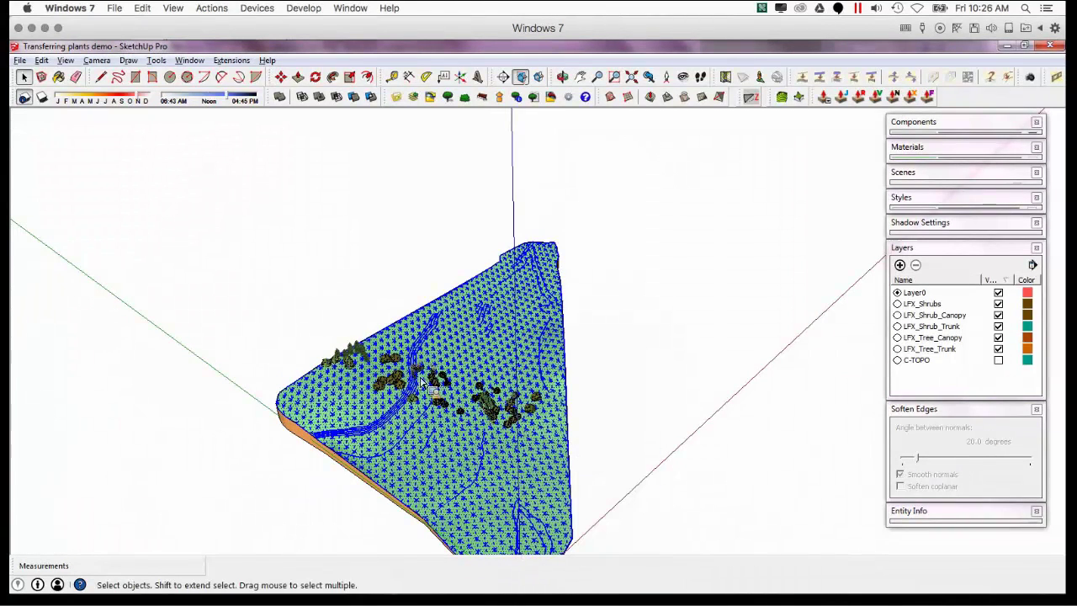
{"action": "key", "text": "o"}
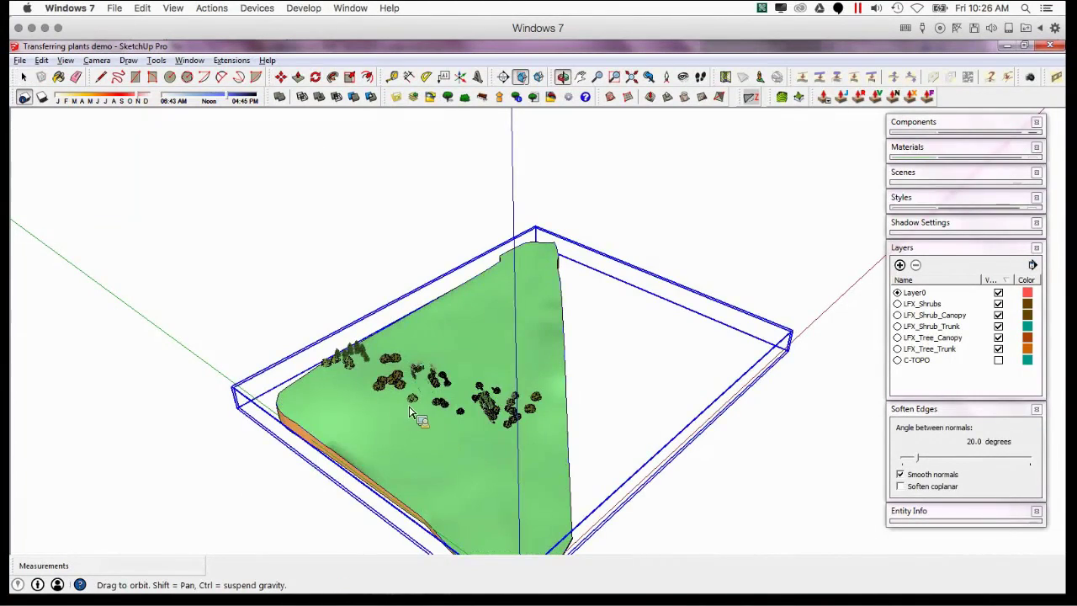
{"action": "middle_click_drag", "start_coordinate": [347, 353], "coordinate": [294, 287]}
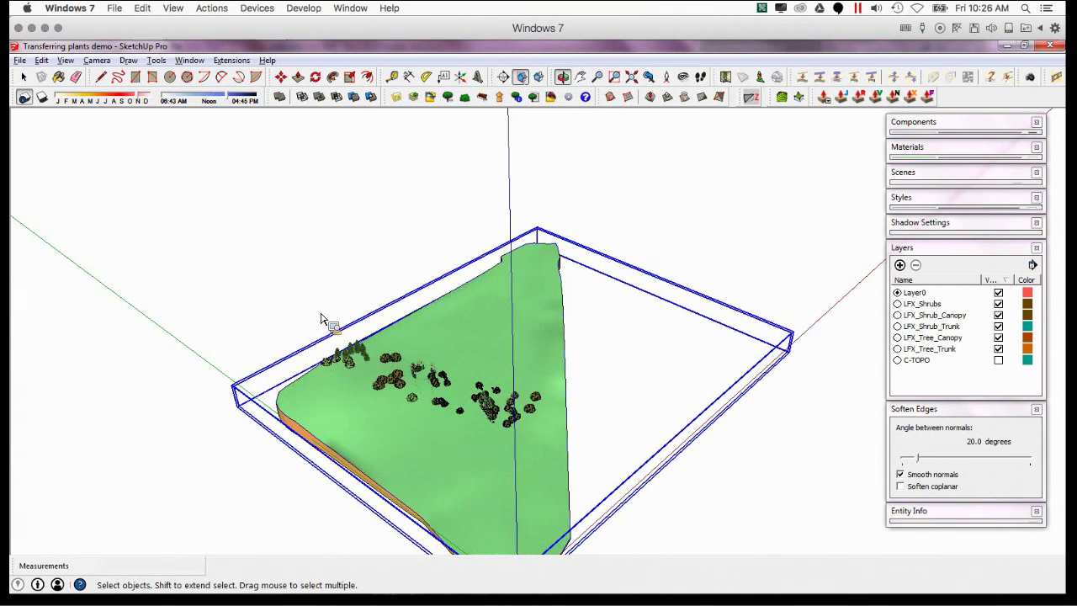
- Select the plants on the hillside and cut them from the model, leaving only the terrain
{"action": "middle_click_drag", "start_coordinate": [592, 467], "coordinate": [584, 468]}
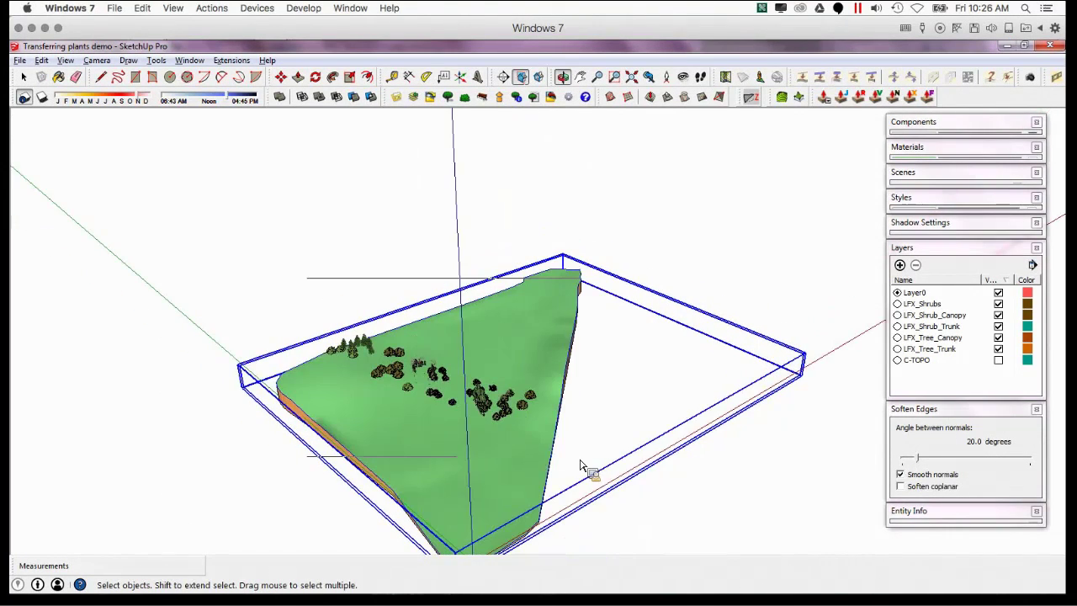
{"action": "left_click_drag", "start_coordinate": [538, 430], "coordinate": [548, 433]}
{"action": "key", "text": "ctrl+x"}
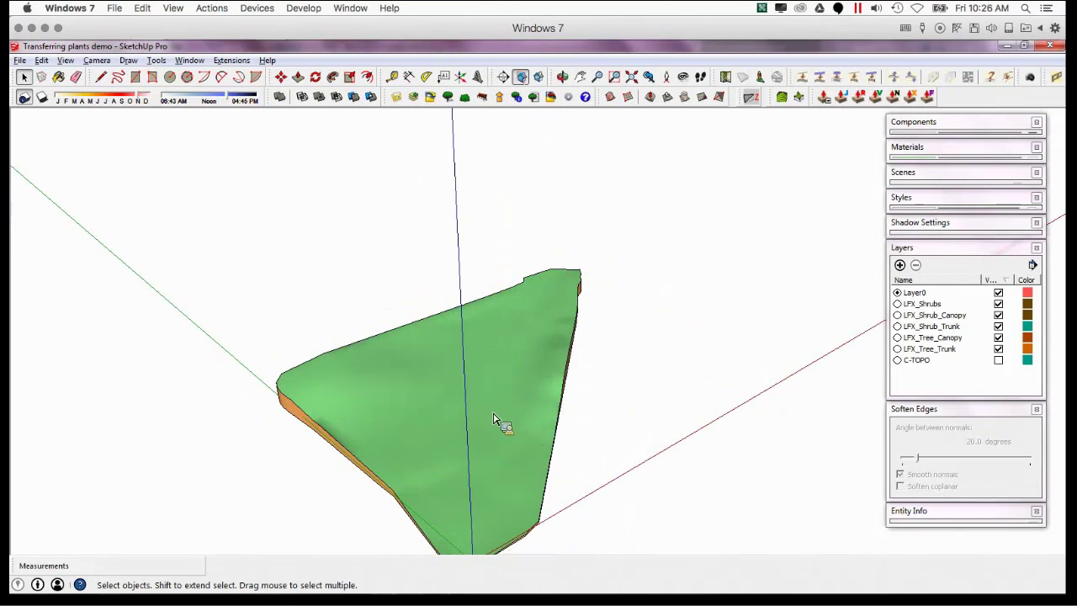
- Select the terrain group and inspect its bare surface and sides from a lower angle
{"action": "middle_click_drag", "start_coordinate": [494, 418], "coordinate": [338, 429]}
{"action": "left_click", "coordinate": [385, 390]}
{"action": "scroll", "coordinate": [478, 404], "scroll_direction": "up", "scroll_amount": 4}
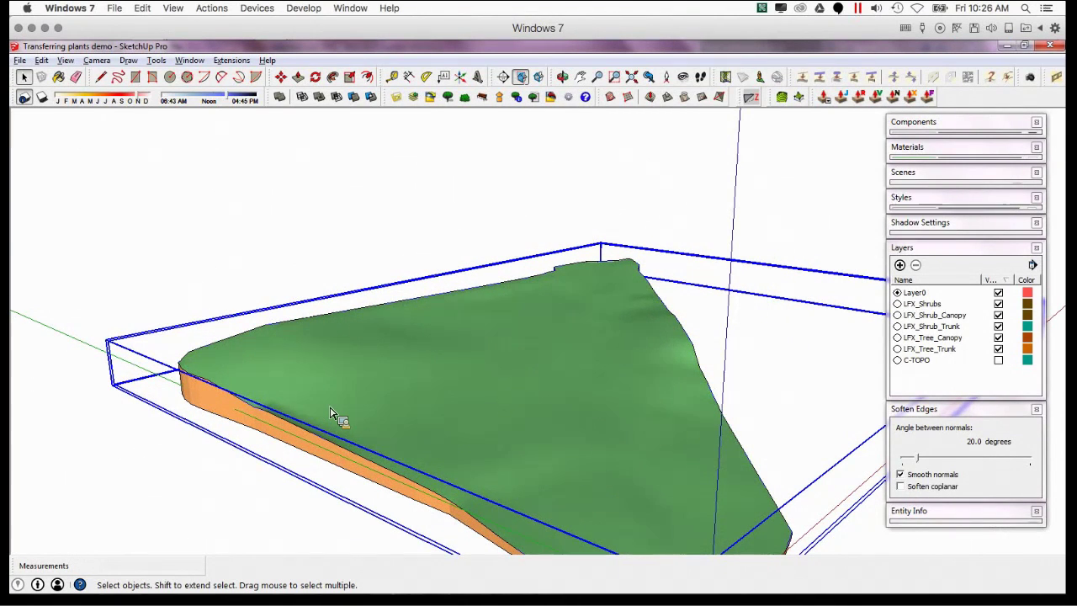
{"action": "middle_click_drag", "start_coordinate": [339, 413], "coordinate": [396, 427]}
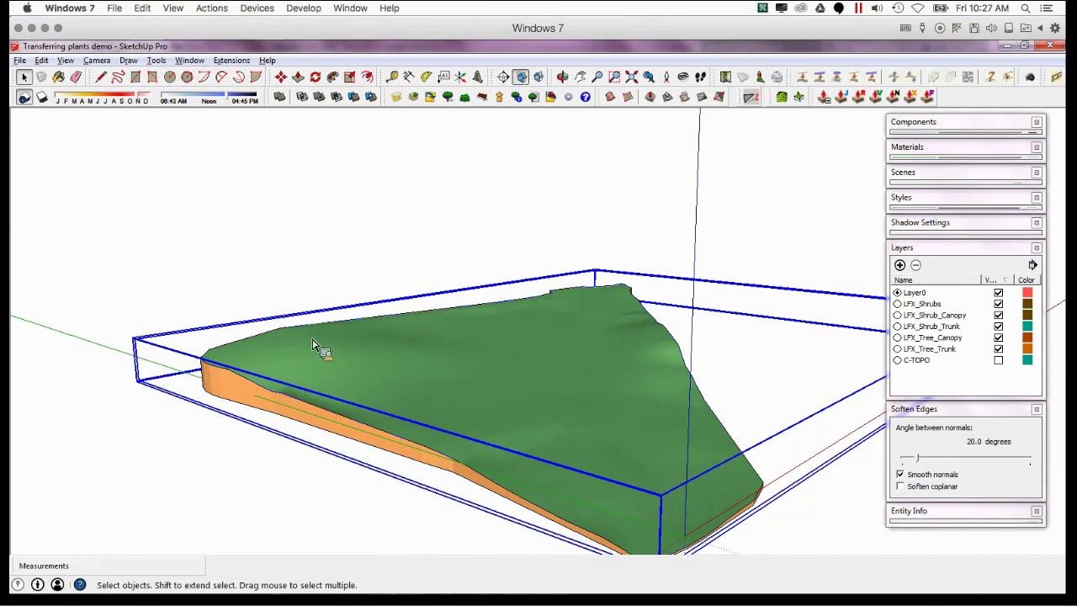
- Switch to the 9010.3D-P Golden Hills drawing in F/X CAD and examine the tree layout over the site contours
{"action": "mouse_move", "coordinate": [194, 51]}
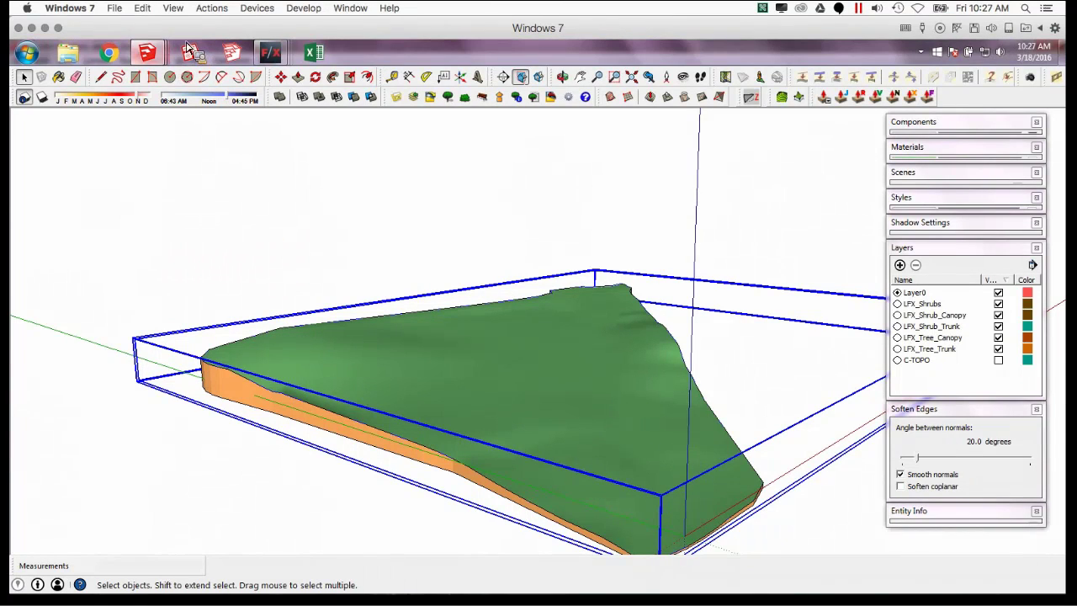
{"action": "mouse_move", "coordinate": [286, 57]}
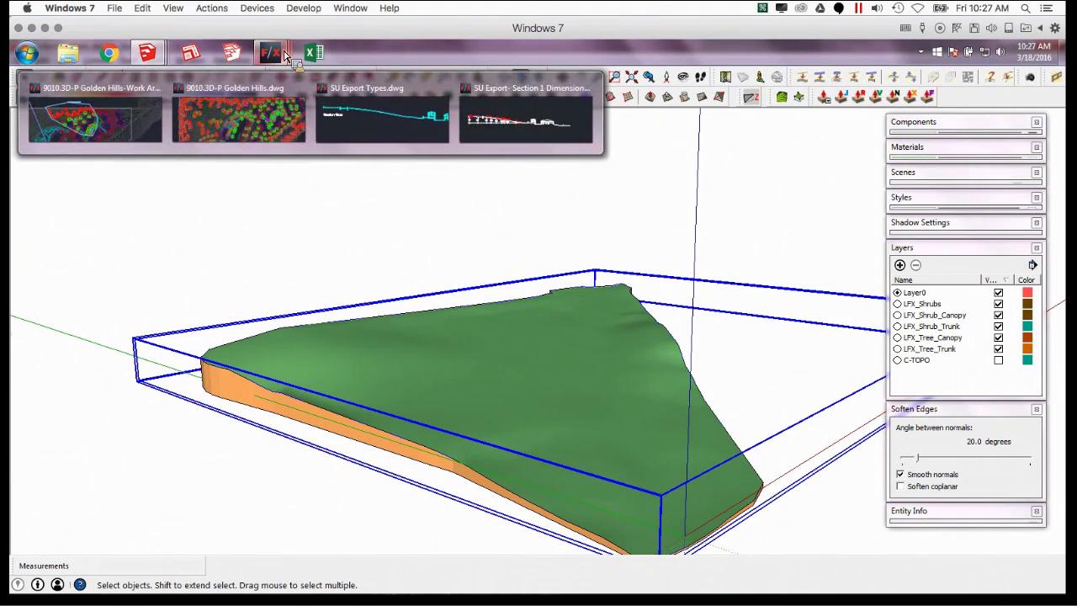
{"action": "left_click", "coordinate": [204, 124]}
{"action": "scroll", "coordinate": [385, 308], "scroll_direction": "down", "scroll_amount": 5}
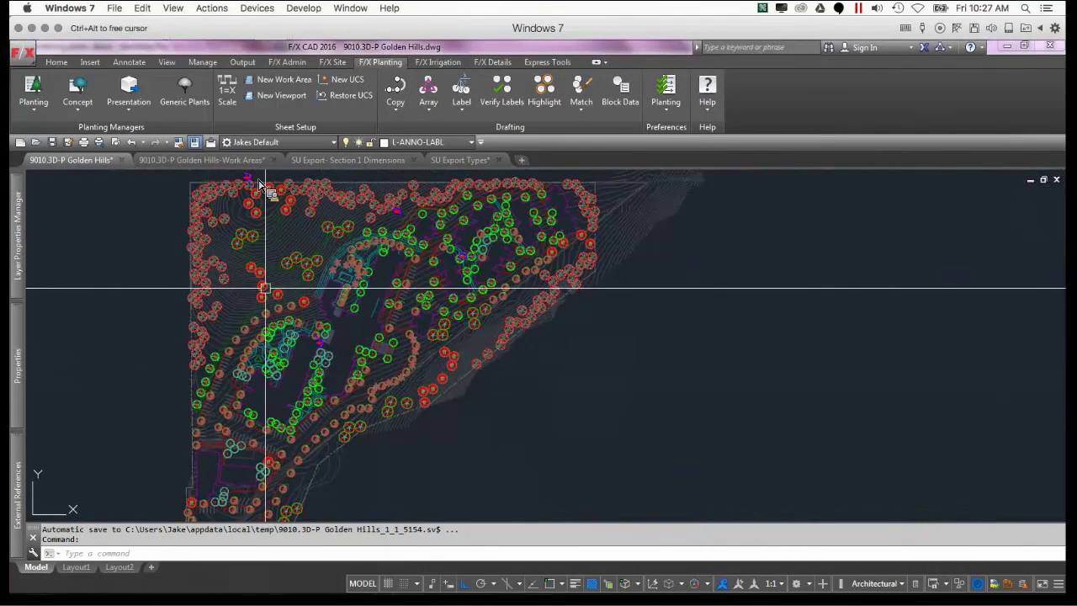
{"action": "middle_click_drag", "start_coordinate": [267, 287], "coordinate": [274, 345]}
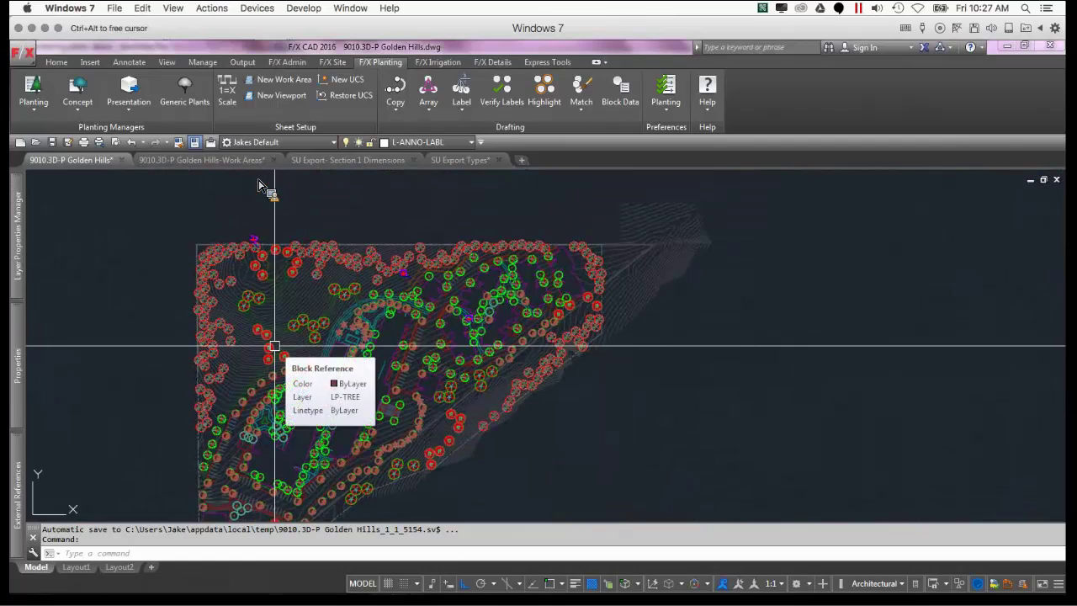
{"action": "scroll", "coordinate": [294, 313], "scroll_direction": "up", "scroll_amount": 6}
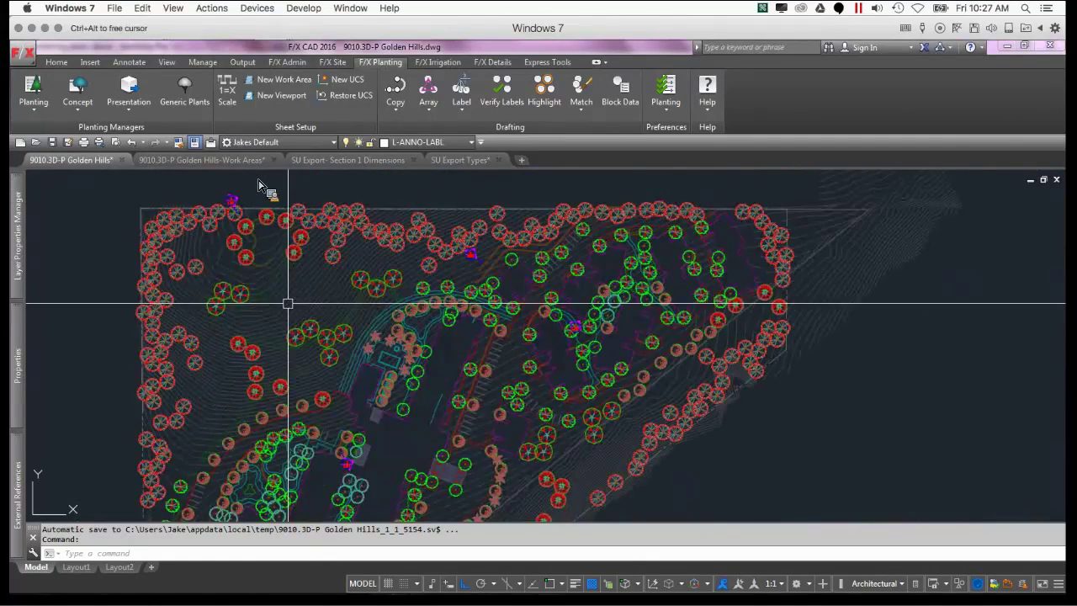
{"action": "scroll", "coordinate": [257, 251], "scroll_direction": "down", "scroll_amount": 7}
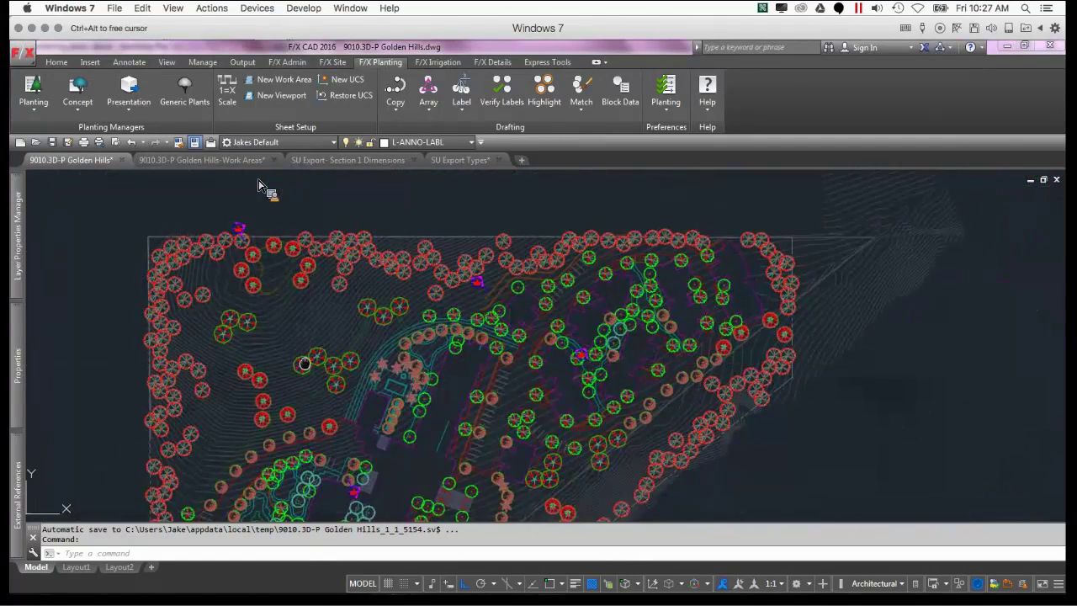
{"action": "scroll", "coordinate": [289, 336], "scroll_direction": "up", "scroll_amount": 10}
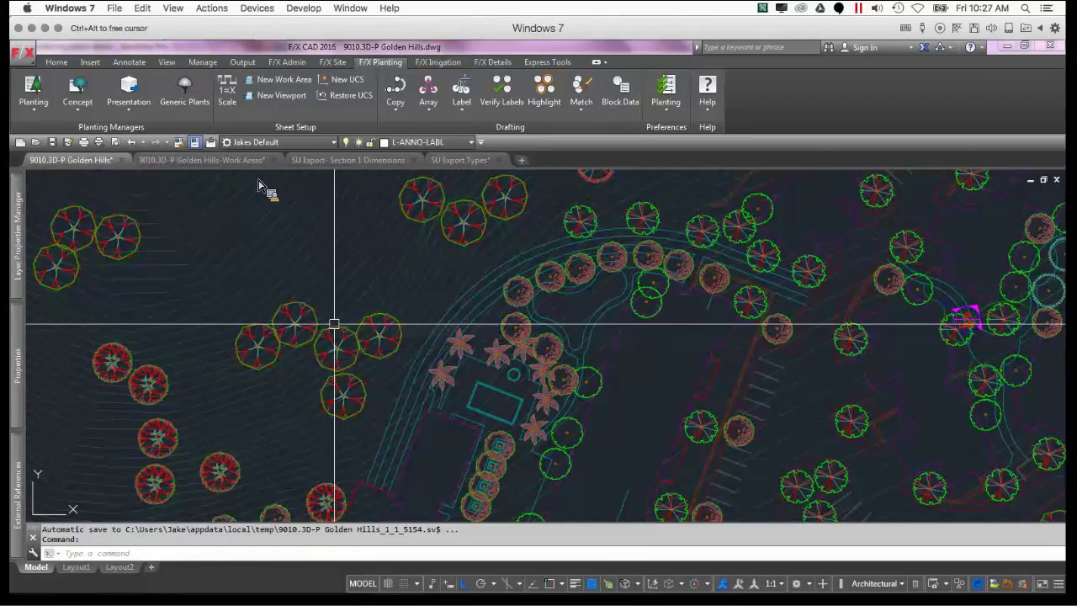
{"action": "scroll", "coordinate": [355, 326], "scroll_direction": "down", "scroll_amount": 6}
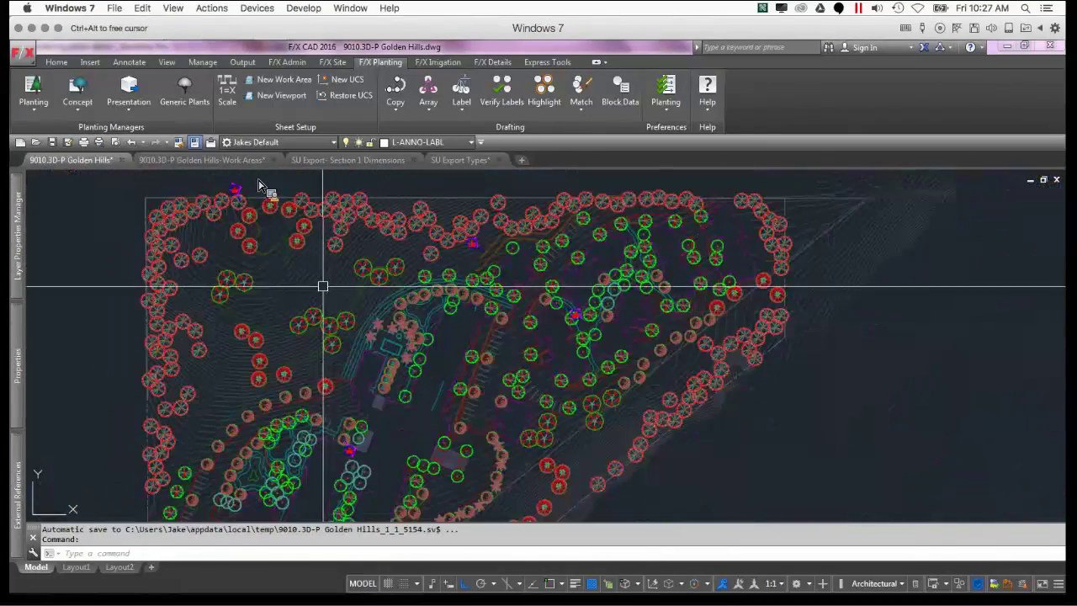
{"action": "mouse_move", "coordinate": [334, 369]}
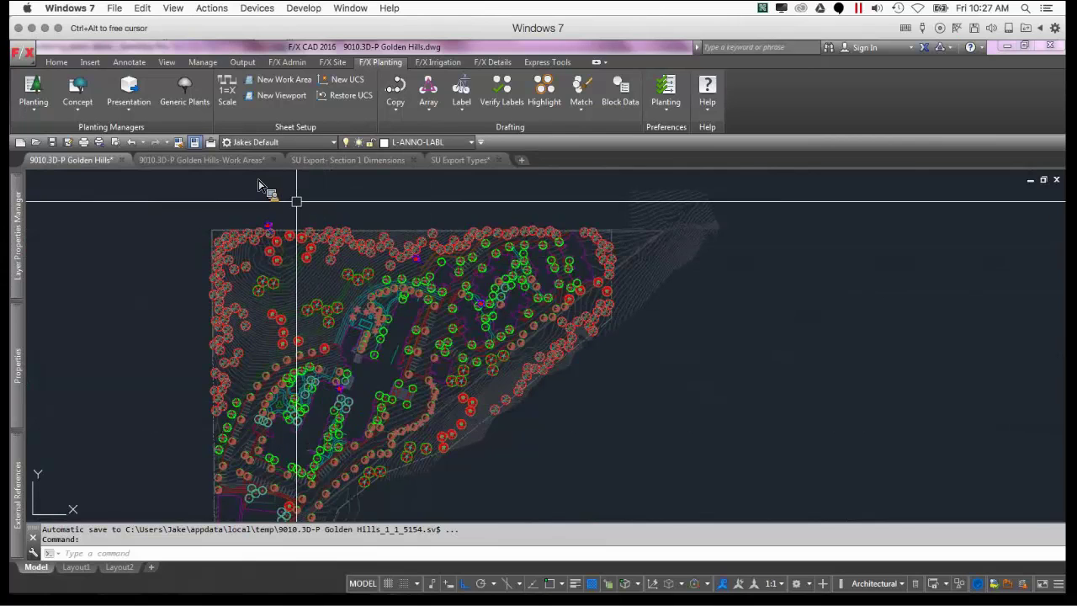
- Return to the Transferring plants demo model in SketchUp and inspect the terrain group from several angles
{"action": "key", "text": "alt+Tab"}
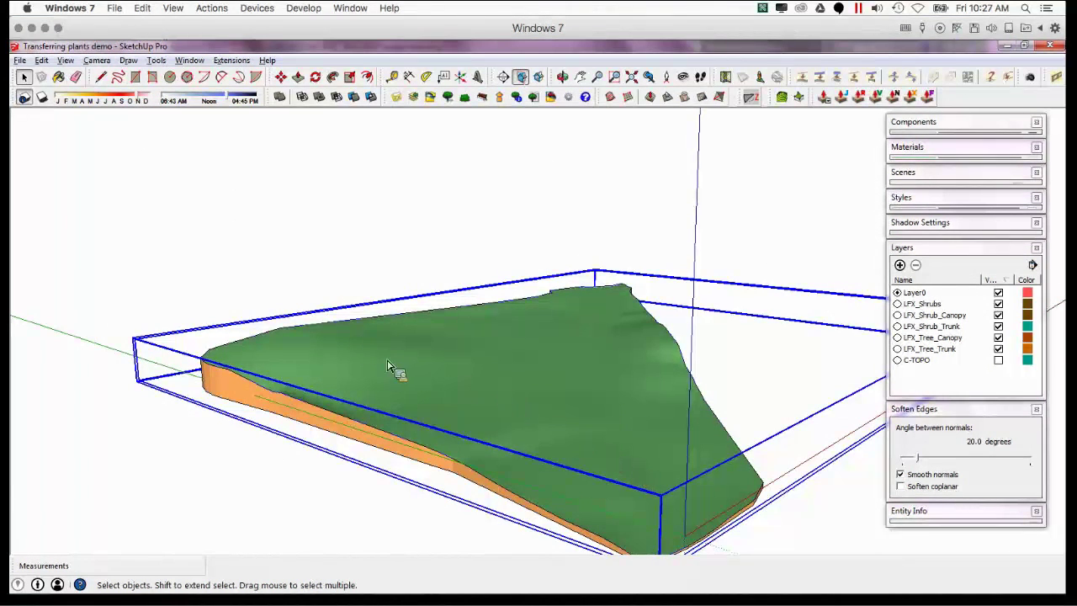
{"action": "middle_click_drag", "start_coordinate": [392, 370], "coordinate": [334, 387]}
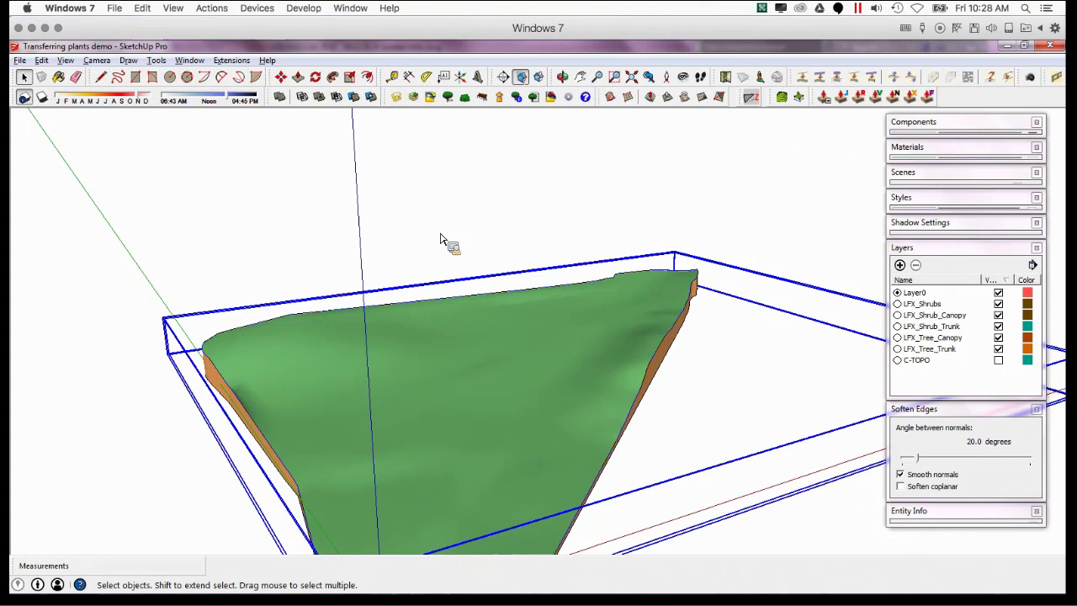
{"action": "mouse_move", "coordinate": [215, 48]}
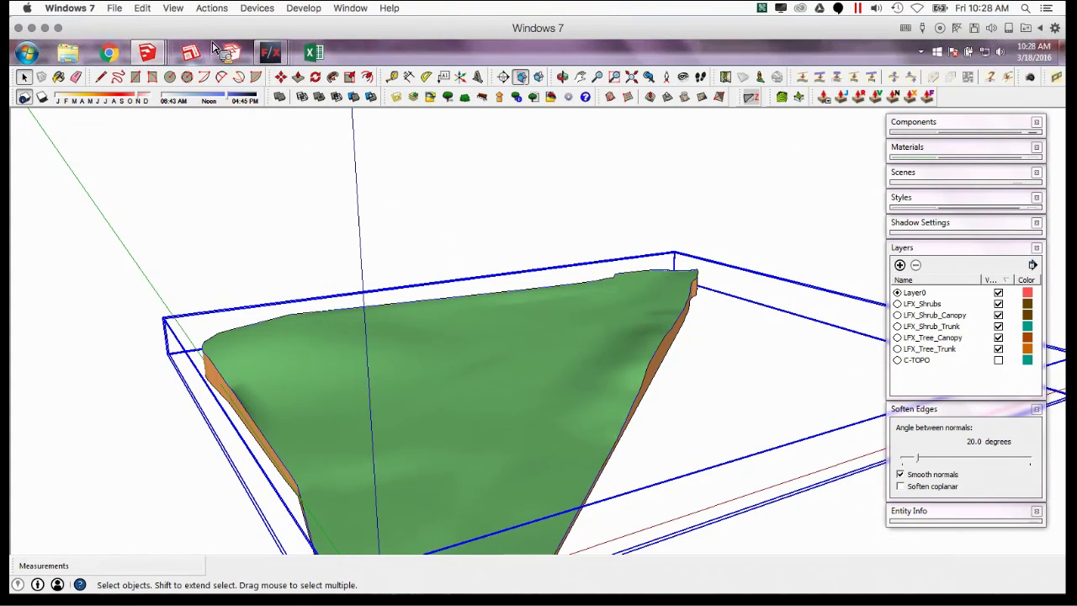
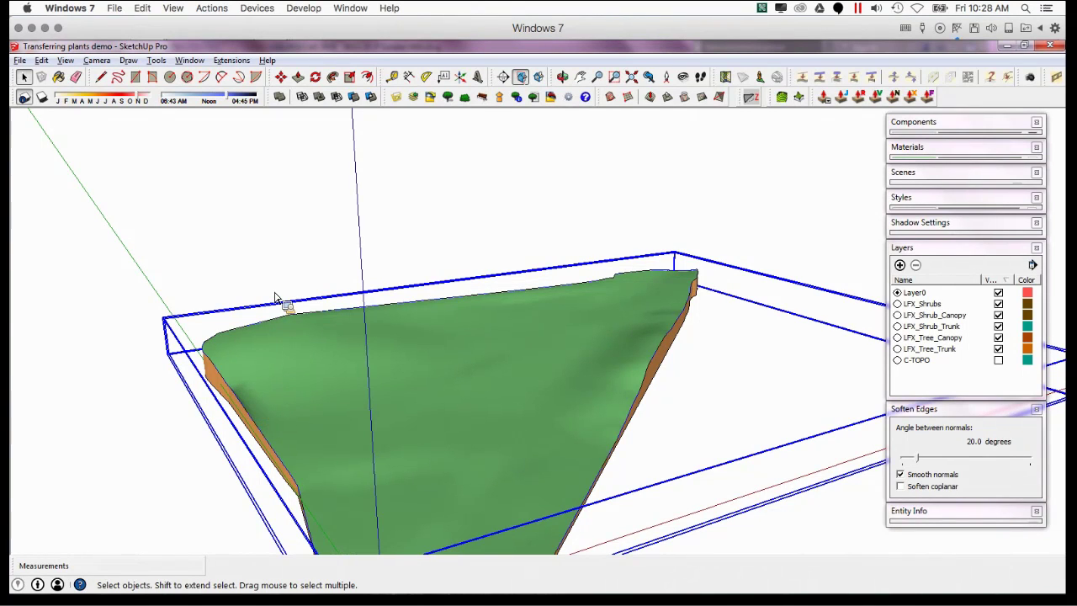
{"action": "middle_click_drag", "start_coordinate": [275, 299], "coordinate": [303, 393]}
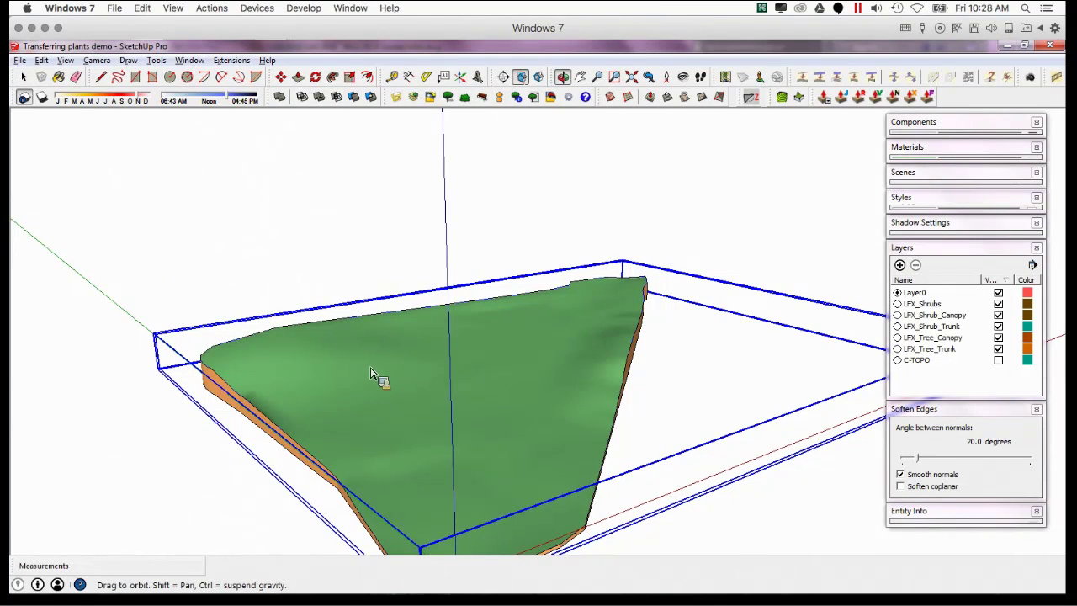
{"action": "middle_click_drag", "start_coordinate": [373, 378], "coordinate": [351, 380]}
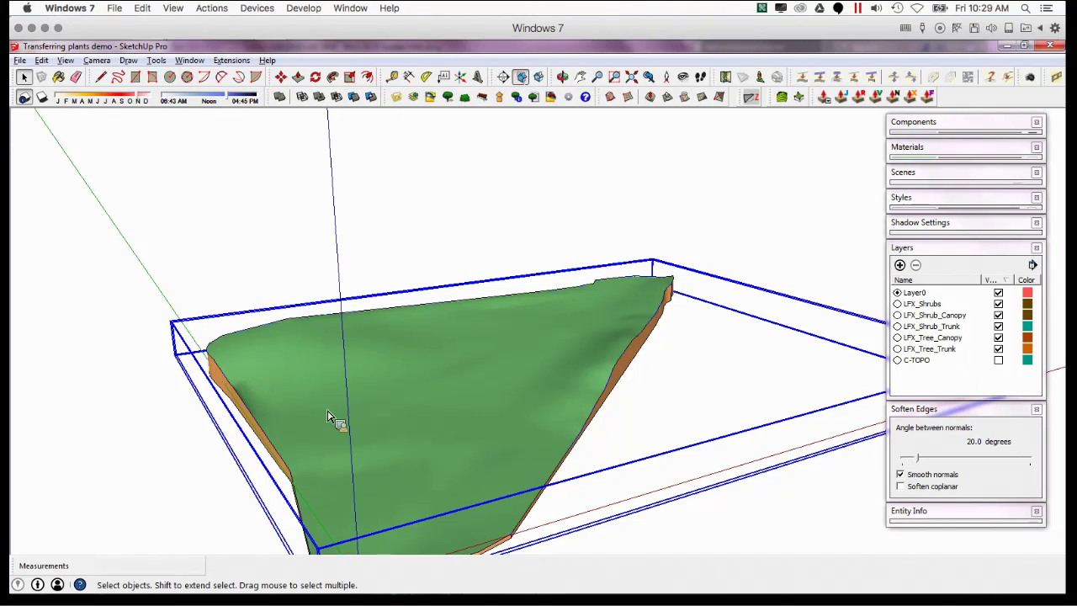
- Draw a connected chain of five line segments across the terrain, snapping to points on the grouped surface
{"action": "key", "text": "l"}
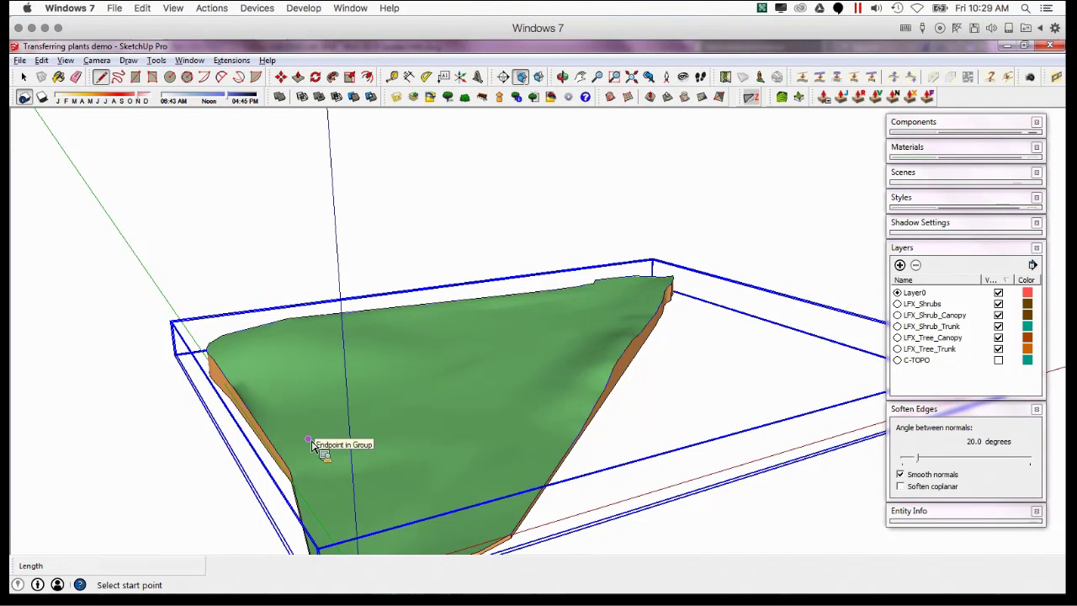
{"action": "left_click", "coordinate": [309, 440]}
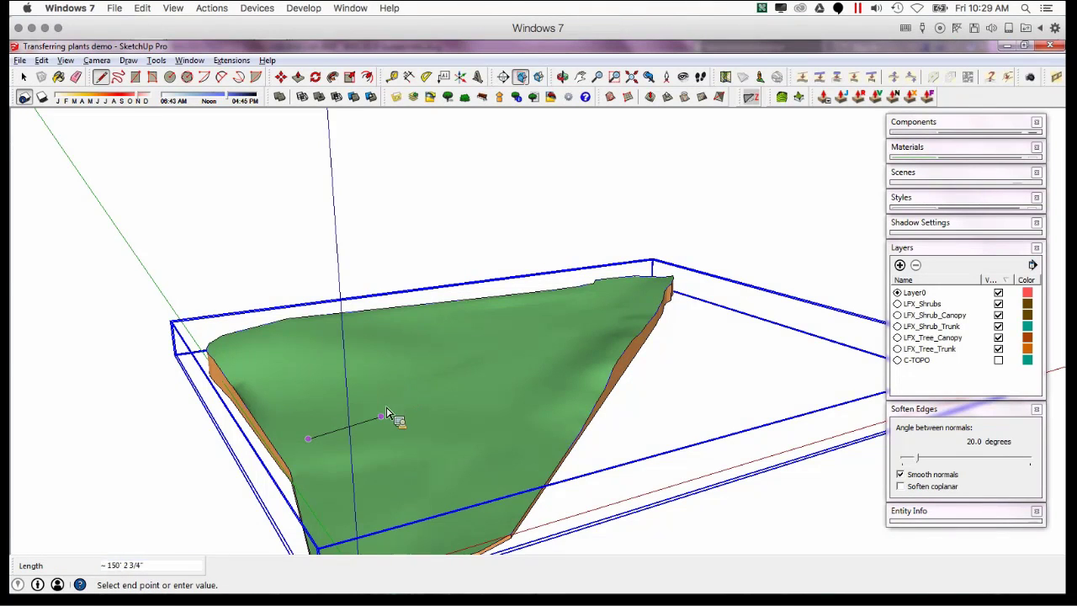
{"action": "scroll", "coordinate": [387, 414], "scroll_direction": "up", "scroll_amount": 3}
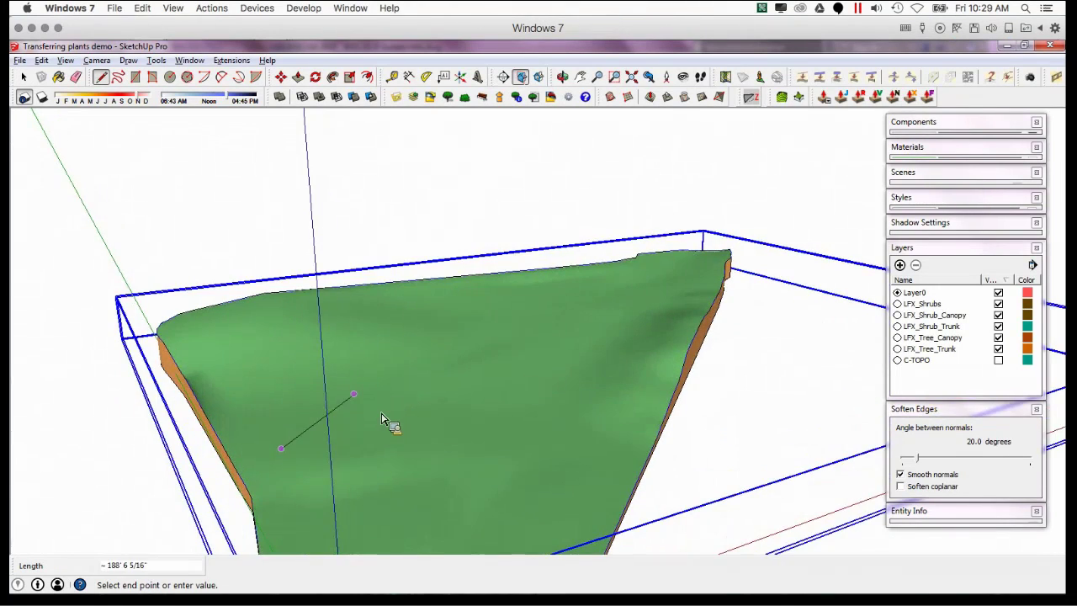
{"action": "left_click", "coordinate": [301, 340]}
{"action": "left_click", "coordinate": [364, 309]}
{"action": "left_click", "coordinate": [499, 335]}
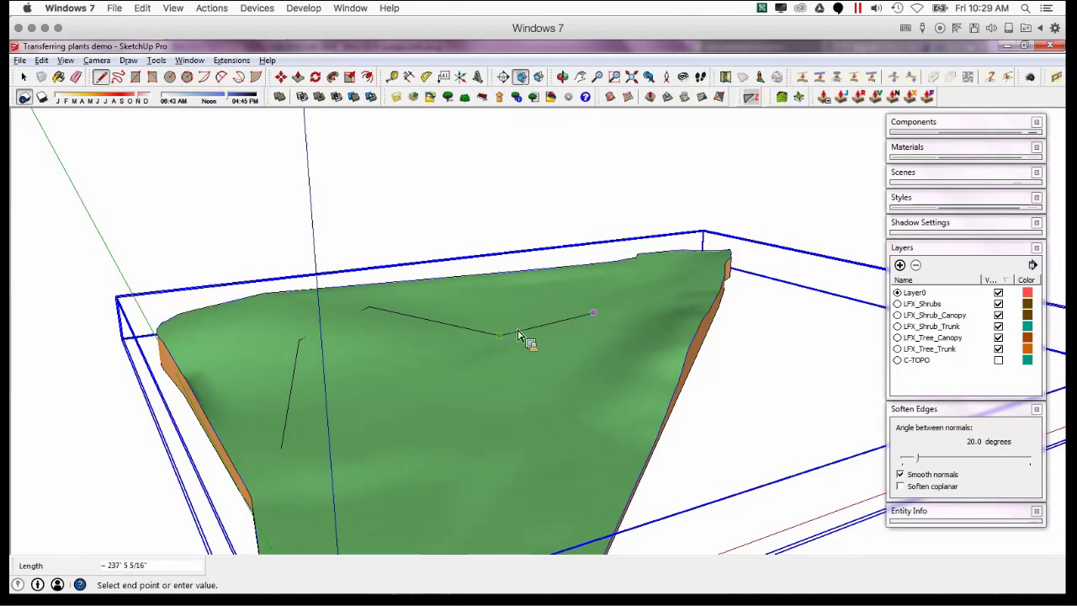
{"action": "left_click", "coordinate": [604, 311]}
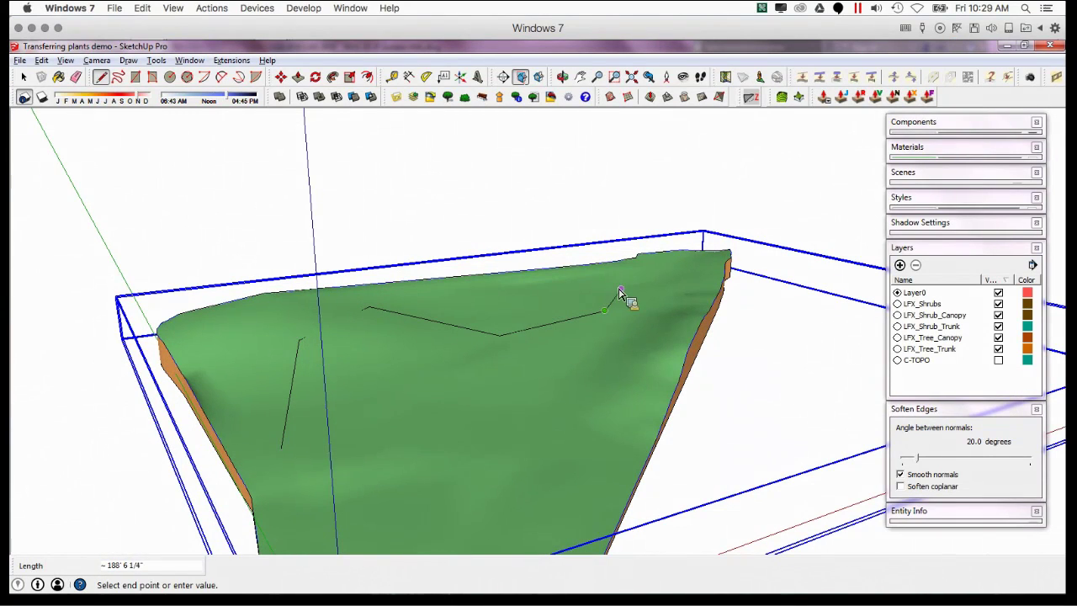
{"action": "left_click", "coordinate": [619, 292]}
{"action": "key", "text": "space"}
- Select the surface inside the terrain group, leave the group, and select the connected linework separately to compare the two
{"action": "middle_click_drag", "start_coordinate": [579, 331], "coordinate": [576, 375]}
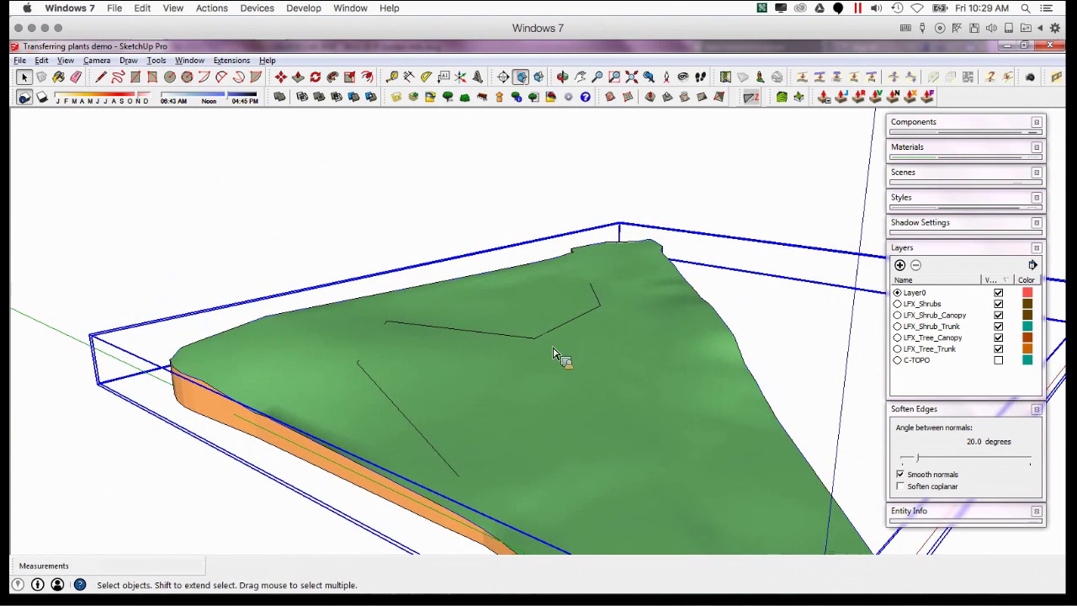
{"action": "double_click", "coordinate": [560, 335]}
{"action": "triple_click", "coordinate": [556, 335]}
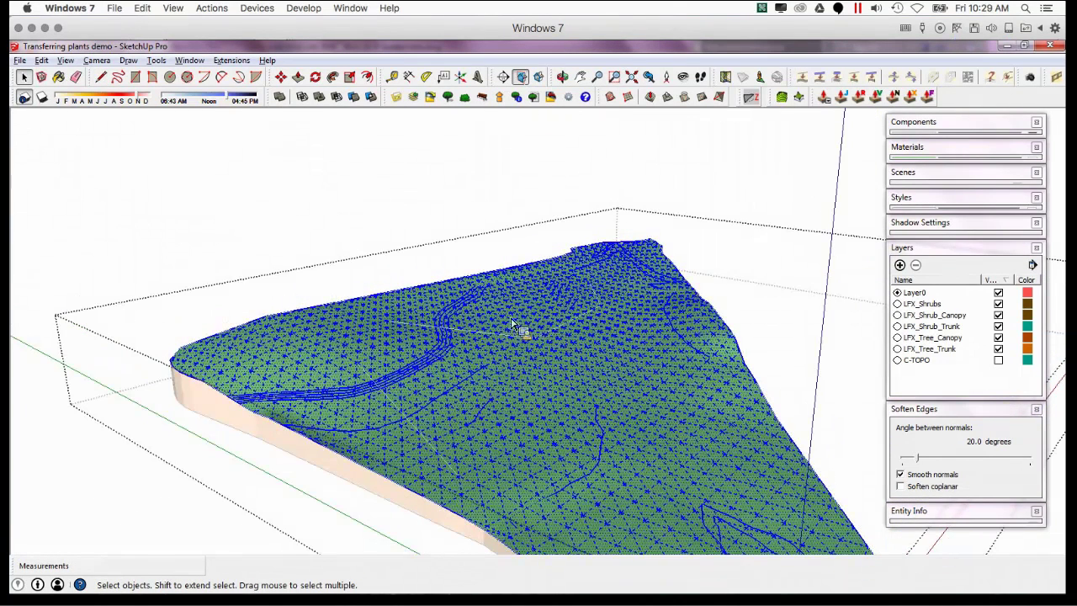
{"action": "left_click", "coordinate": [294, 269]}
{"action": "left_click", "coordinate": [433, 377]}
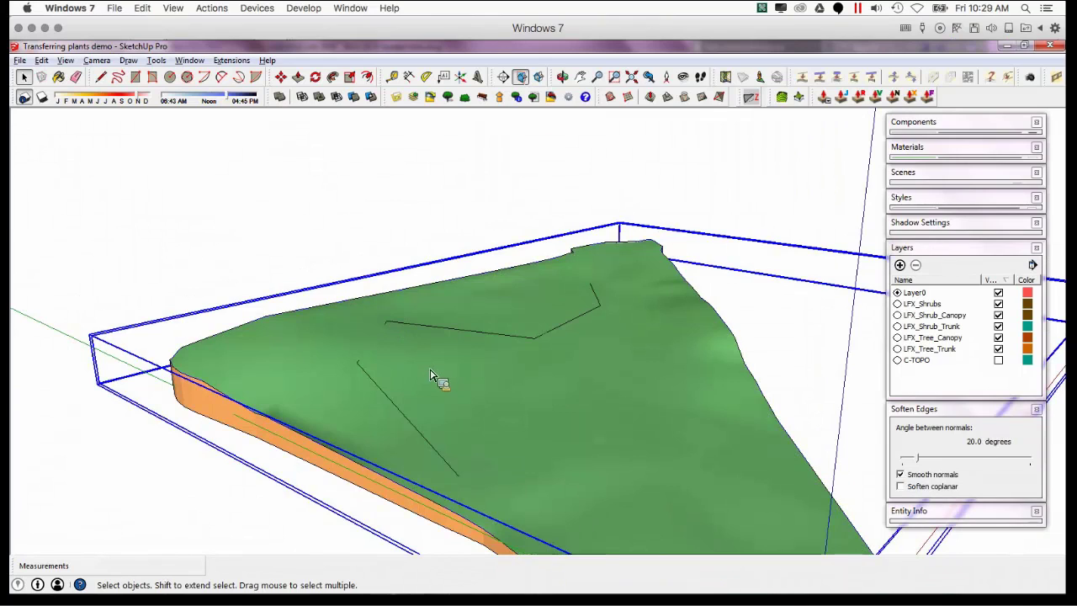
{"action": "left_click", "coordinate": [468, 334]}
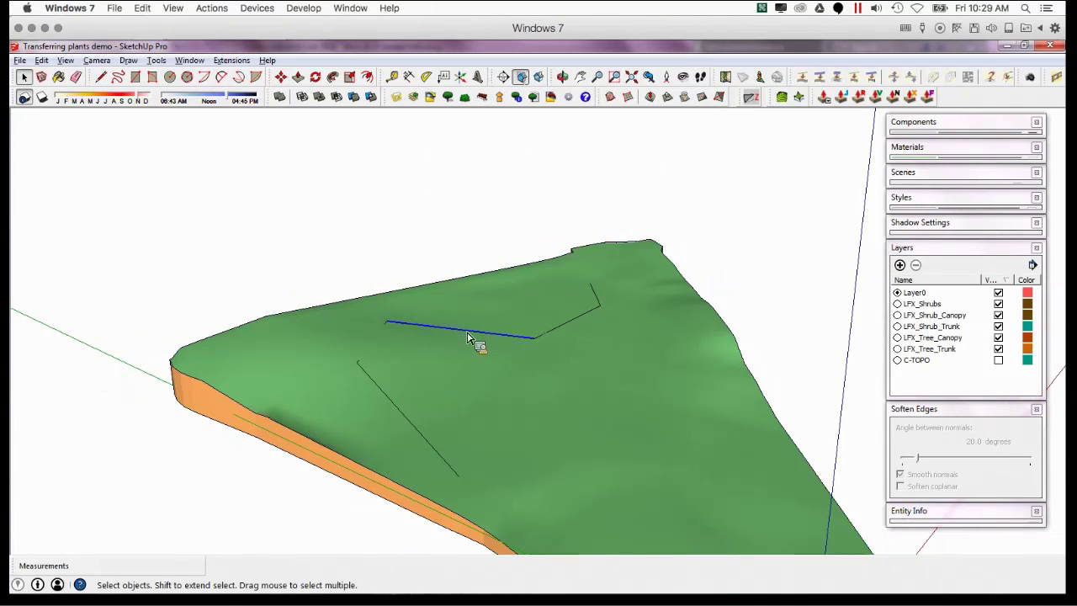
{"action": "left_click", "coordinate": [471, 340]}
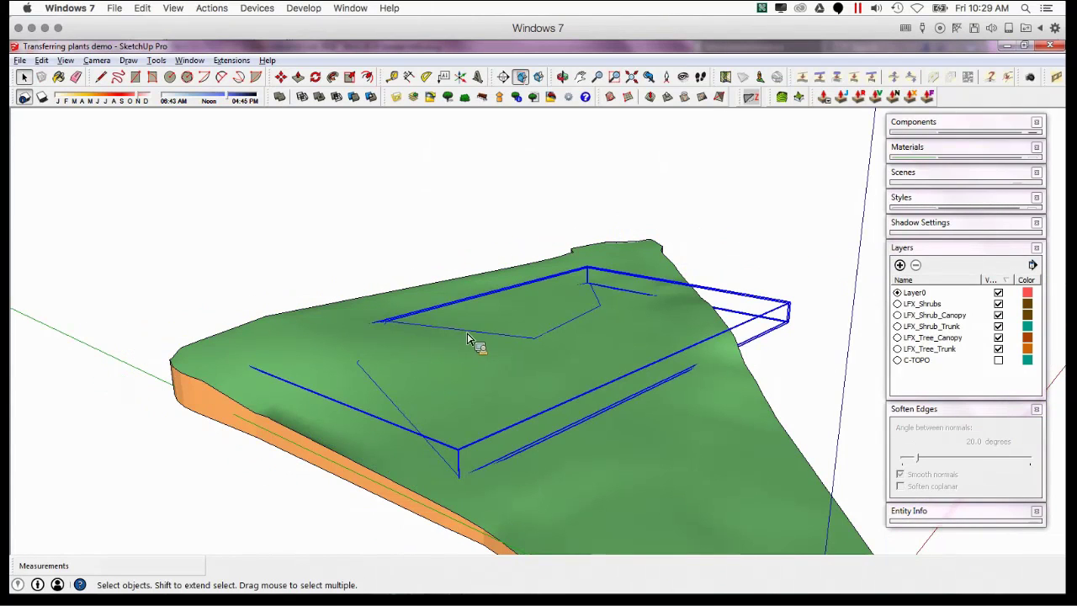
- Explode the terrain group into loose geometry and select its surface
{"action": "right_click", "coordinate": [487, 375]}
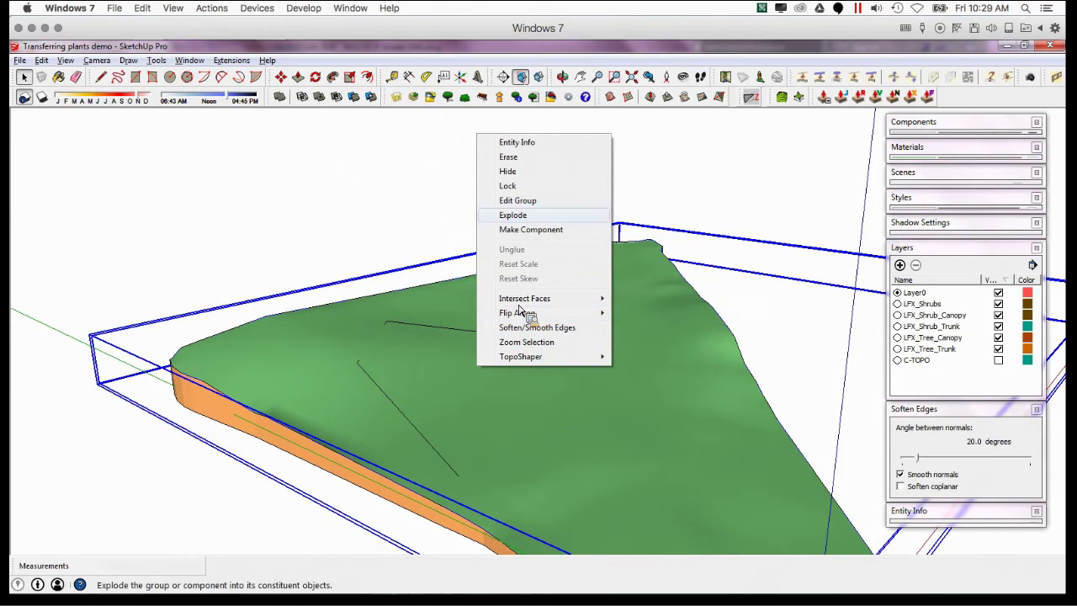
{"action": "left_click", "coordinate": [520, 215]}
{"action": "left_click", "coordinate": [470, 394]}
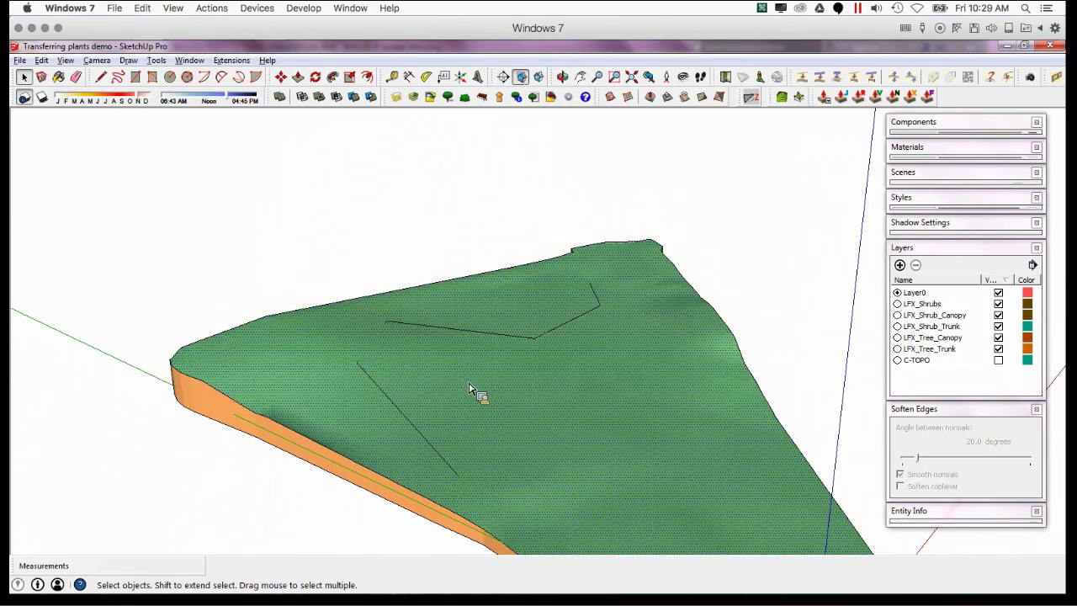
- Select the loose terrain surface together with the centerline linework, and open the Road from Centerline style parameters for Road 60 ft vary Cut Fill
{"action": "left_click", "coordinate": [510, 340]}
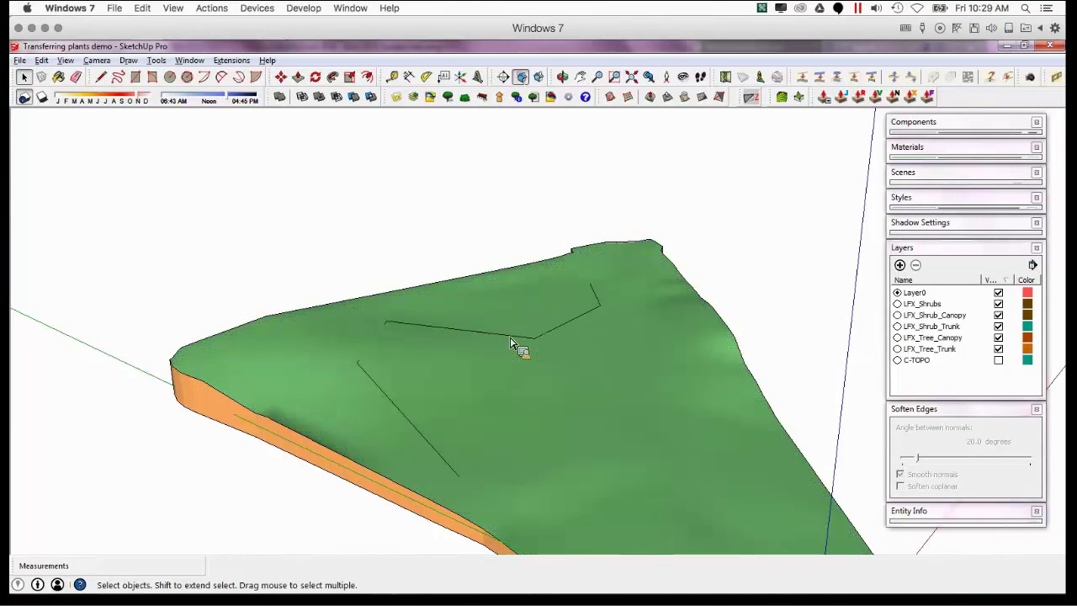
{"action": "left_click", "coordinate": [510, 344]}
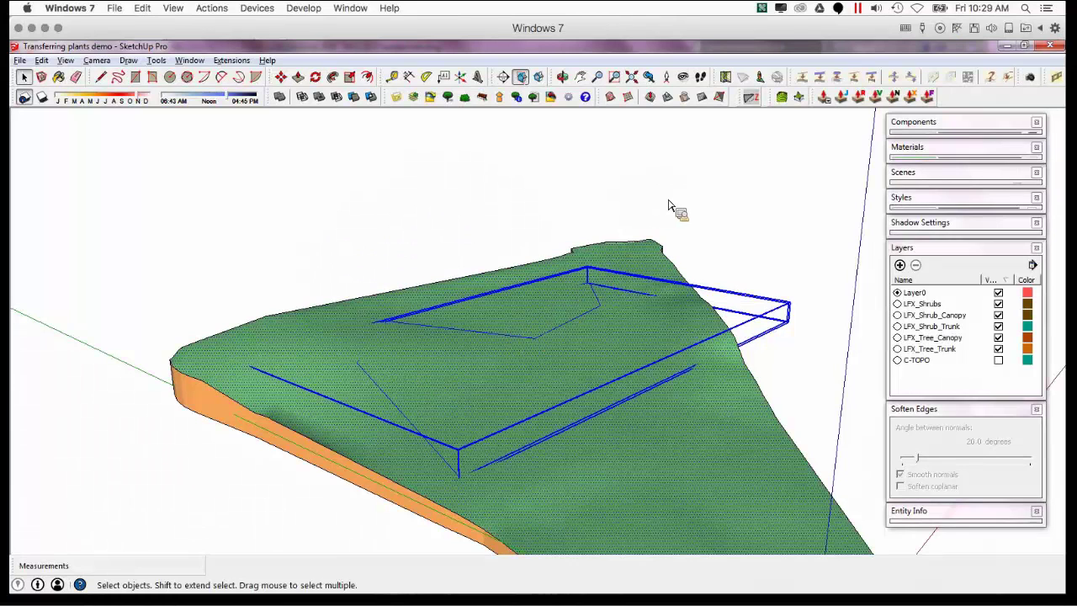
{"action": "left_click", "coordinate": [804, 80]}
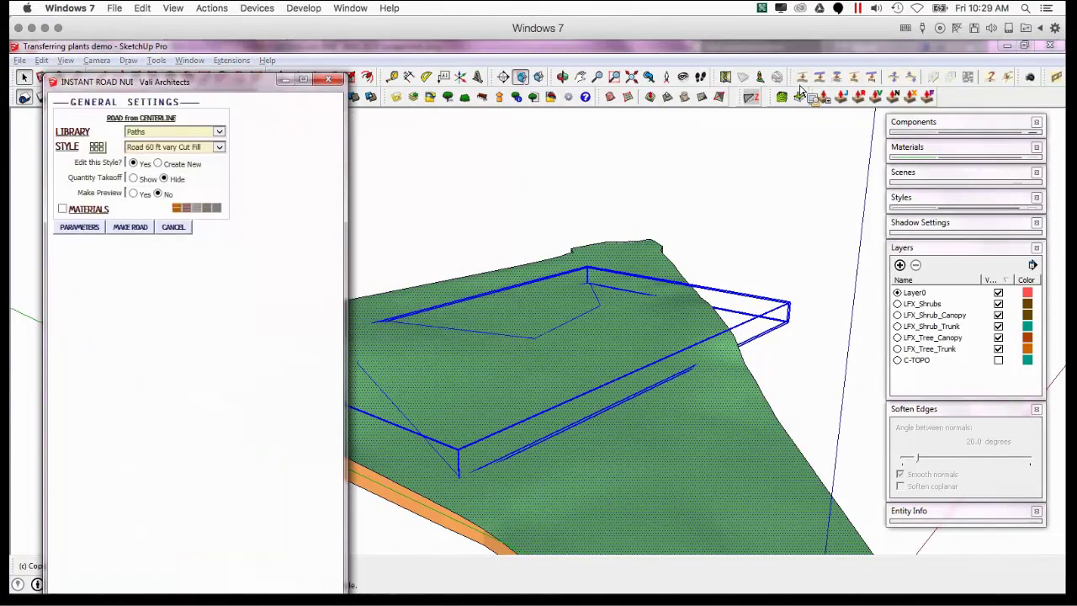
{"action": "left_click_drag", "start_coordinate": [153, 94], "coordinate": [145, 62]}
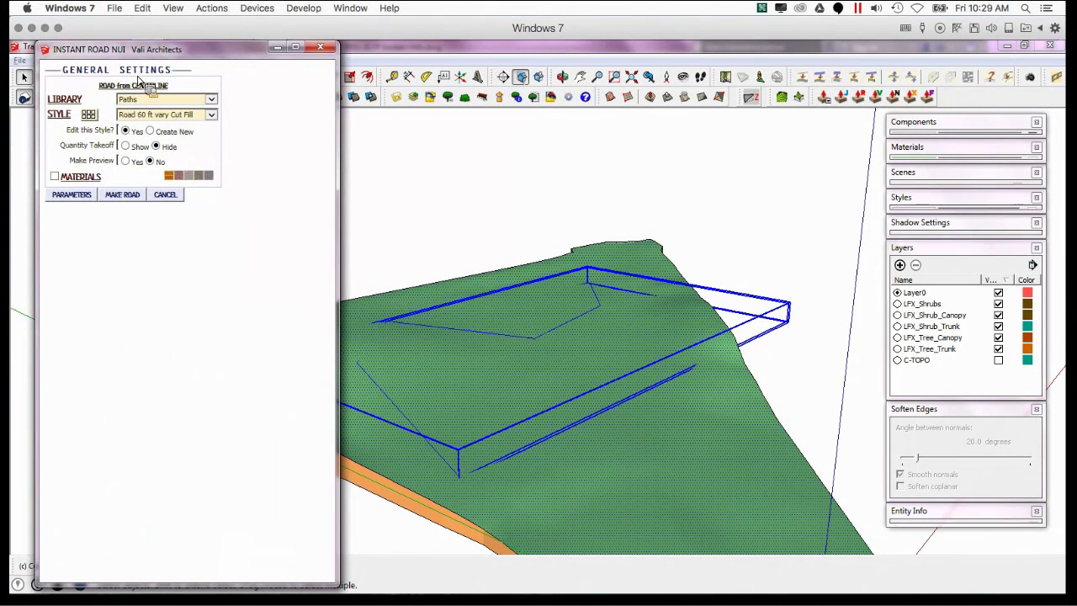
{"action": "left_click", "coordinate": [212, 100]}
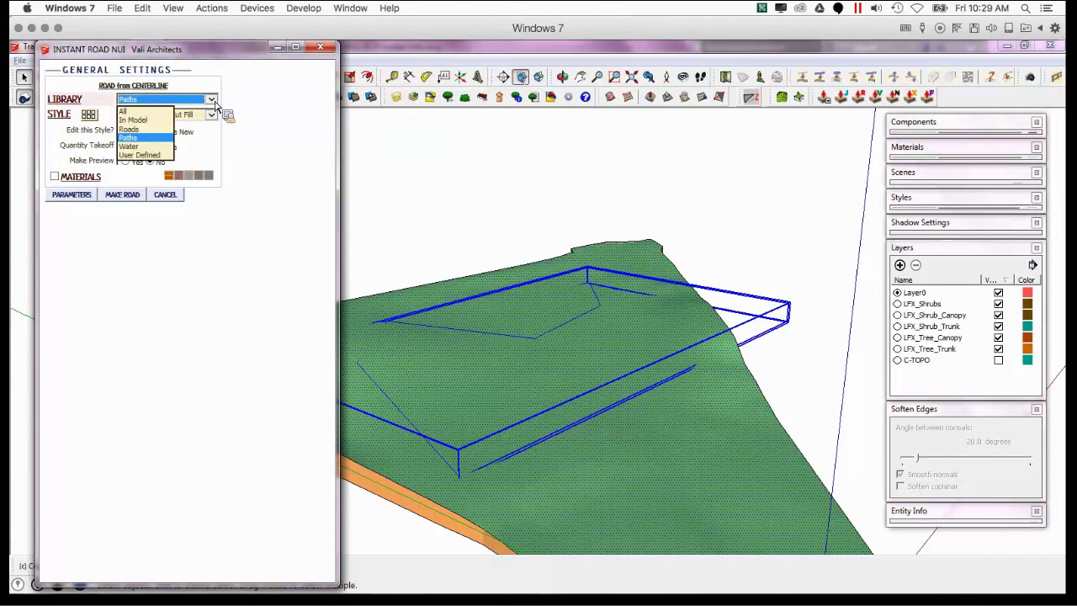
{"action": "left_click", "coordinate": [213, 101]}
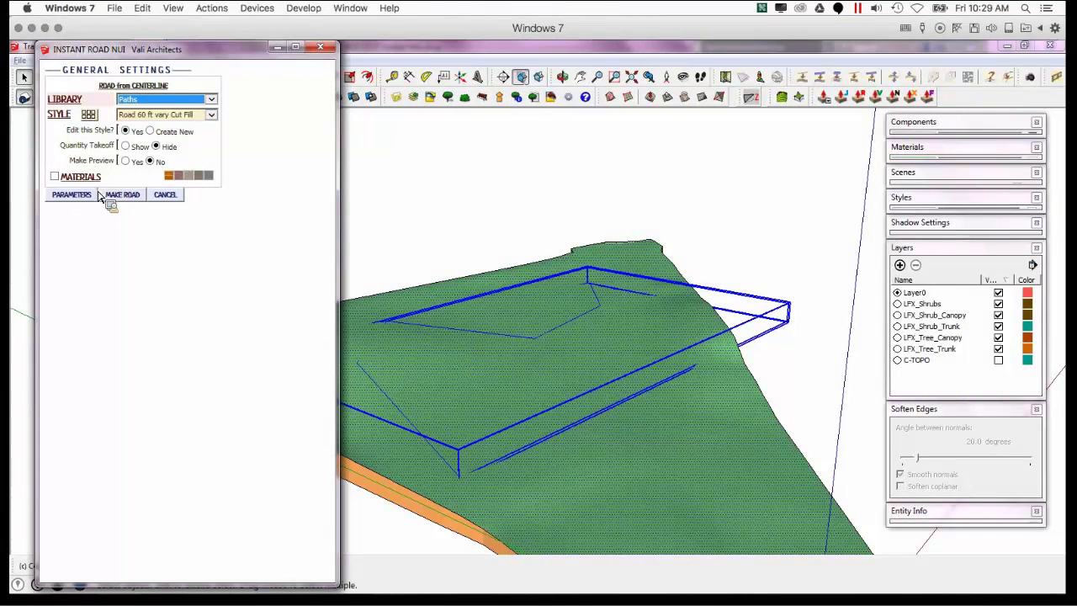
{"action": "left_click", "coordinate": [73, 195]}
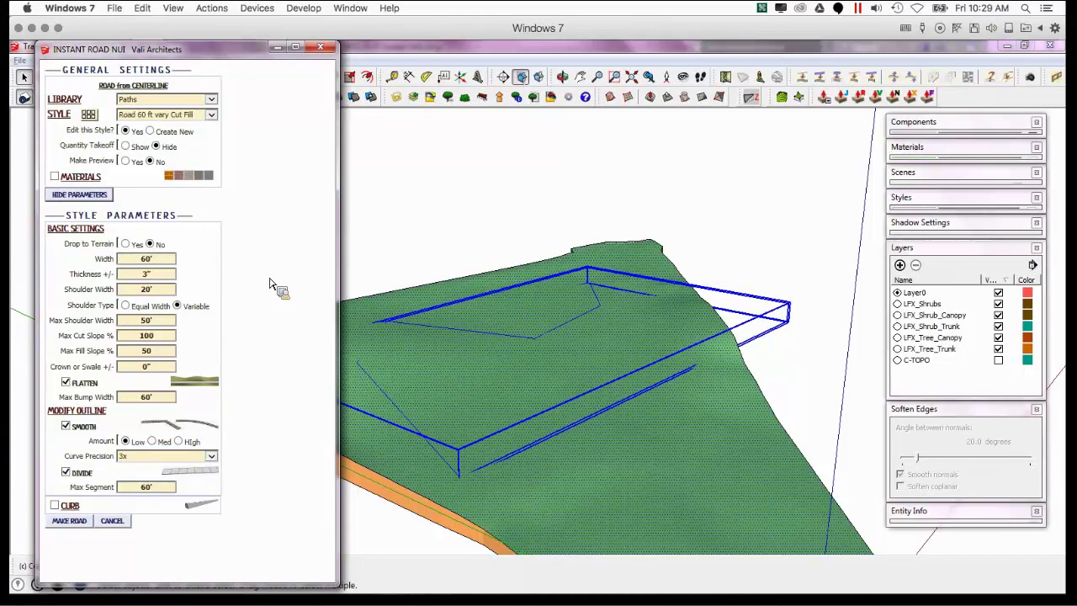
- Enable Drop to Terrain, set the road width to 25', and generate the road
{"action": "left_click", "coordinate": [125, 244]}
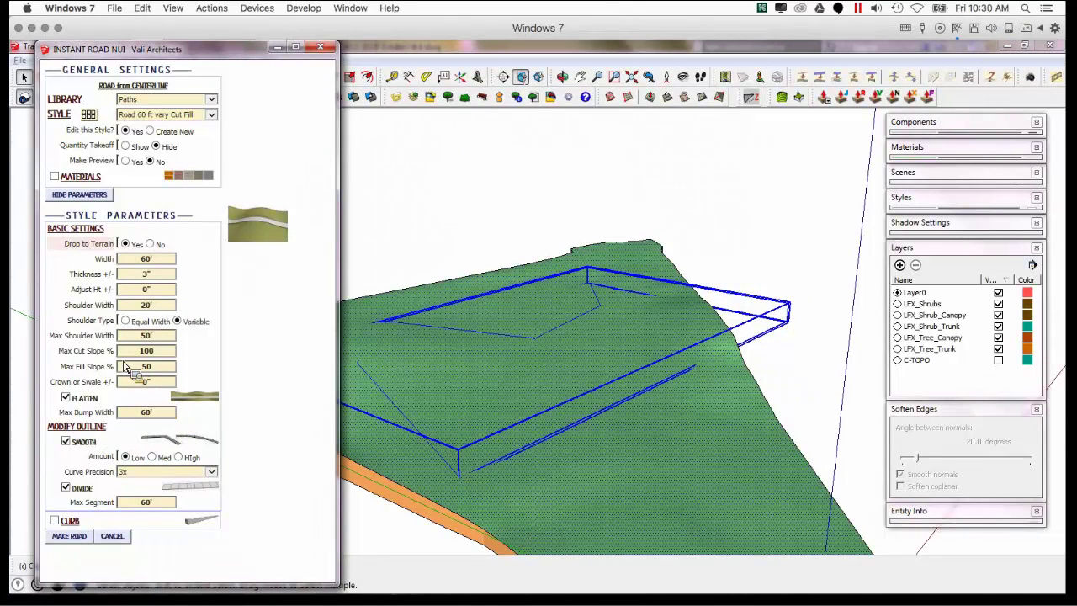
{"action": "left_click", "coordinate": [161, 263]}
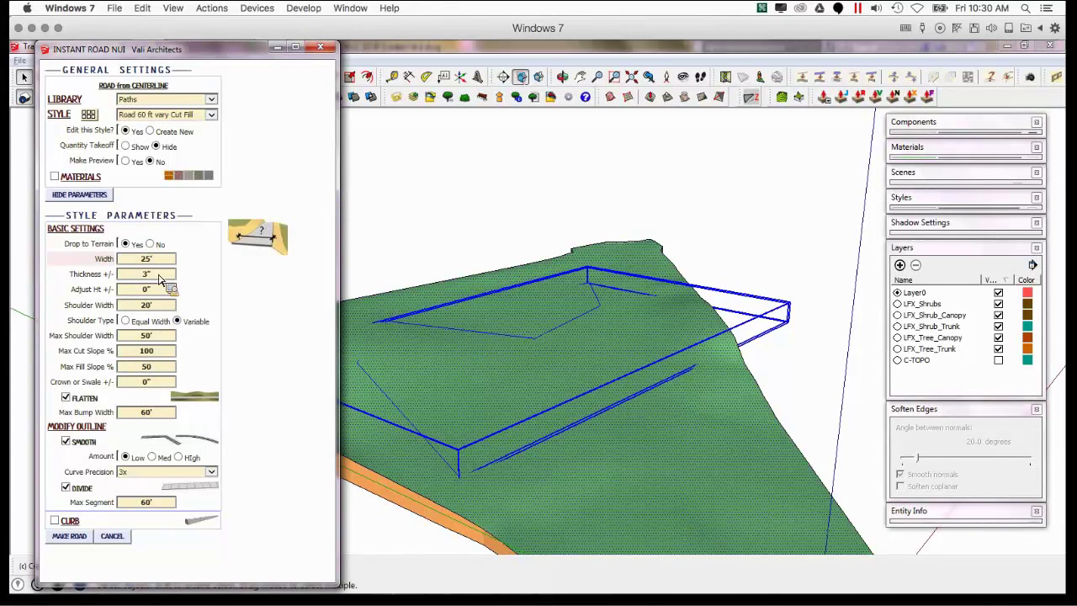
{"action": "left_click", "coordinate": [70, 536]}
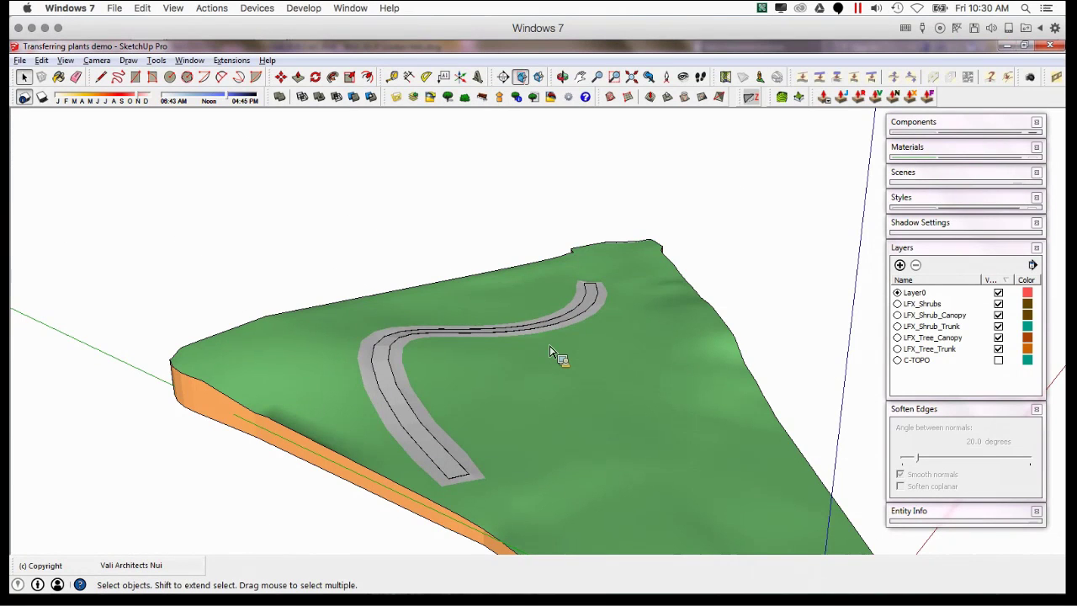
- Paint the road's grey shoulders with the terrain's green material along both sides
{"action": "middle_click_drag", "start_coordinate": [556, 421], "coordinate": [417, 560]}
{"action": "scroll", "coordinate": [363, 395], "scroll_direction": "up", "scroll_amount": 2}
{"action": "scroll", "coordinate": [413, 416], "scroll_direction": "down", "scroll_amount": 3}
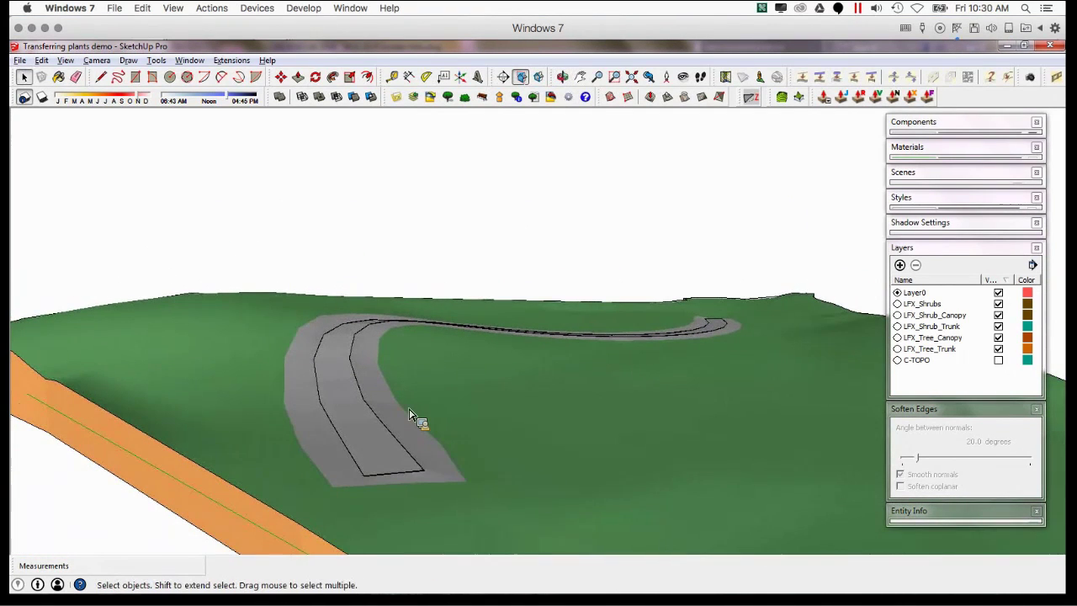
{"action": "key", "text": "b"}
{"action": "key", "text": "alt"}
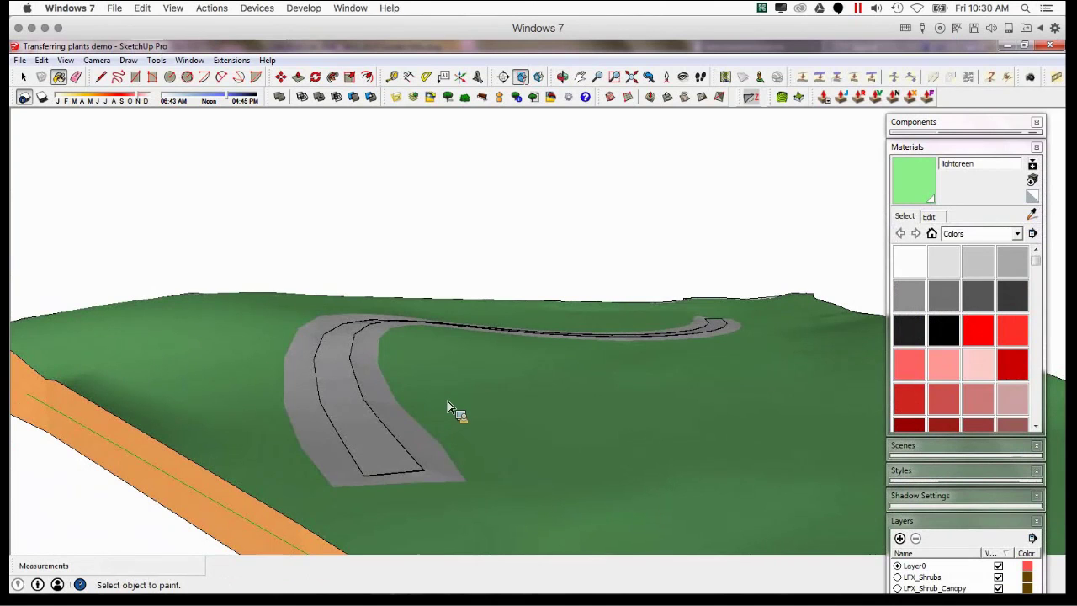
{"action": "mouse_move", "coordinate": [385, 396]}
{"action": "middle_mouse_down"}
{"action": "mouse_move", "coordinate": [360, 385]}
{"action": "mouse_move", "coordinate": [421, 385]}
{"action": "mouse_move", "coordinate": [673, 437]}
{"action": "mouse_move", "coordinate": [481, 291]}
{"action": "mouse_move", "coordinate": [493, 356]}
{"action": "mouse_move", "coordinate": [328, 341]}
{"action": "mouse_move", "coordinate": [361, 425]}
{"action": "mouse_move", "coordinate": [117, 427]}
{"action": "middle_mouse_up"}
{"action": "mouse_move", "coordinate": [731, 263]}
{"action": "middle_mouse_down"}
{"action": "mouse_move", "coordinate": [706, 291]}
{"action": "mouse_move", "coordinate": [575, 325]}
{"action": "mouse_move", "coordinate": [801, 404]}
{"action": "mouse_move", "coordinate": [521, 392]}
{"action": "mouse_move", "coordinate": [257, 323]}
{"action": "mouse_move", "coordinate": [379, 483]}
{"action": "mouse_move", "coordinate": [423, 495]}
{"action": "mouse_move", "coordinate": [399, 462]}
{"action": "mouse_move", "coordinate": [442, 476]}
{"action": "mouse_move", "coordinate": [591, 567]}
{"action": "mouse_move", "coordinate": [176, 308]}
{"action": "mouse_move", "coordinate": [295, 378]}
{"action": "mouse_move", "coordinate": [561, 483]}
{"action": "middle_mouse_up"}
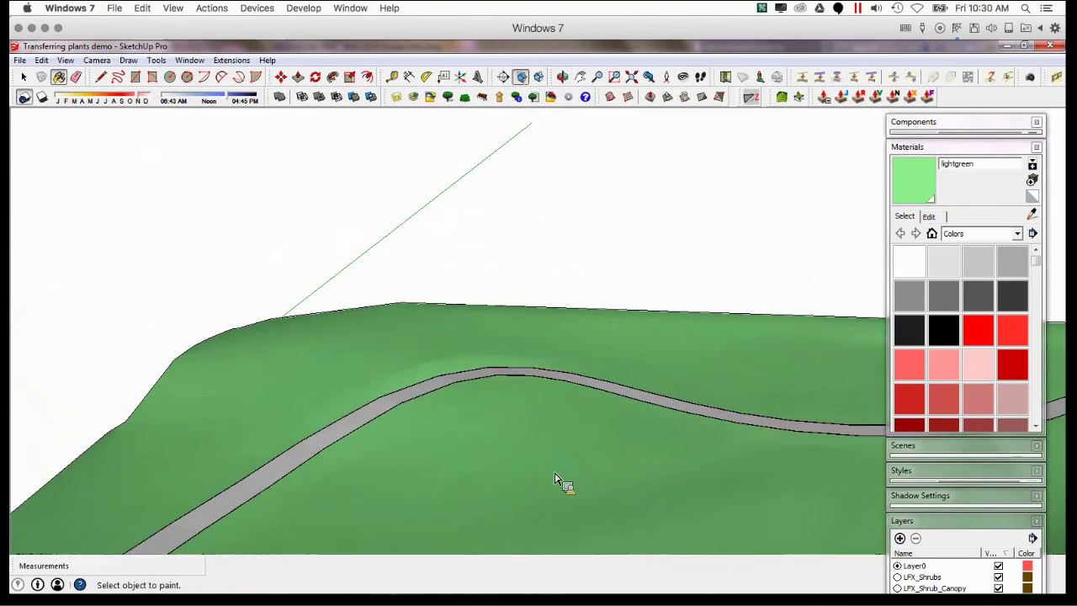
{"action": "mouse_move", "coordinate": [344, 440]}
{"action": "middle_mouse_down"}
{"action": "mouse_move", "coordinate": [510, 449]}
{"action": "mouse_move", "coordinate": [667, 439]}
{"action": "mouse_move", "coordinate": [551, 423]}
{"action": "middle_mouse_up"}
{"action": "key", "text": "space"}
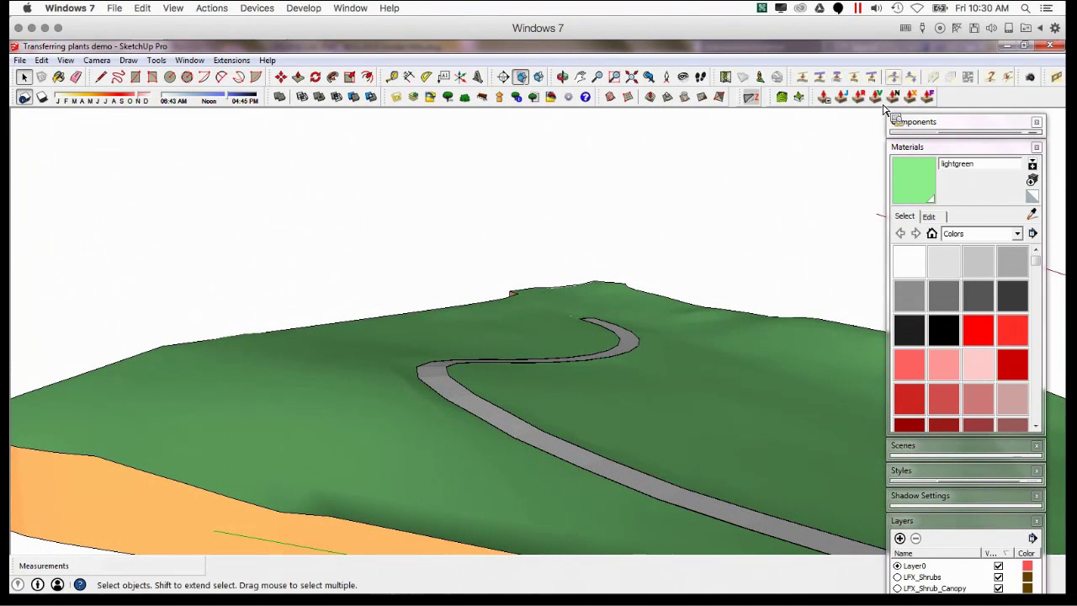
- Select the road group and start editing it with Flatten Vertical Curves at no, a 10' max curve length and Quantity Takeoff hidden
{"action": "left_click", "coordinate": [857, 81]}
{"action": "left_click", "coordinate": [488, 385]}
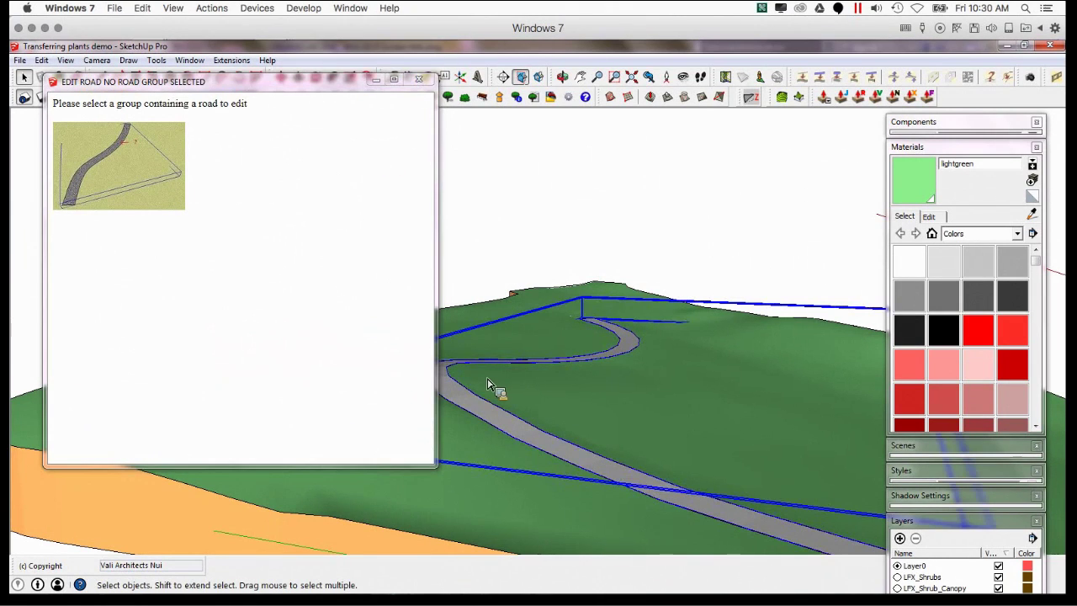
{"action": "left_click", "coordinate": [419, 80]}
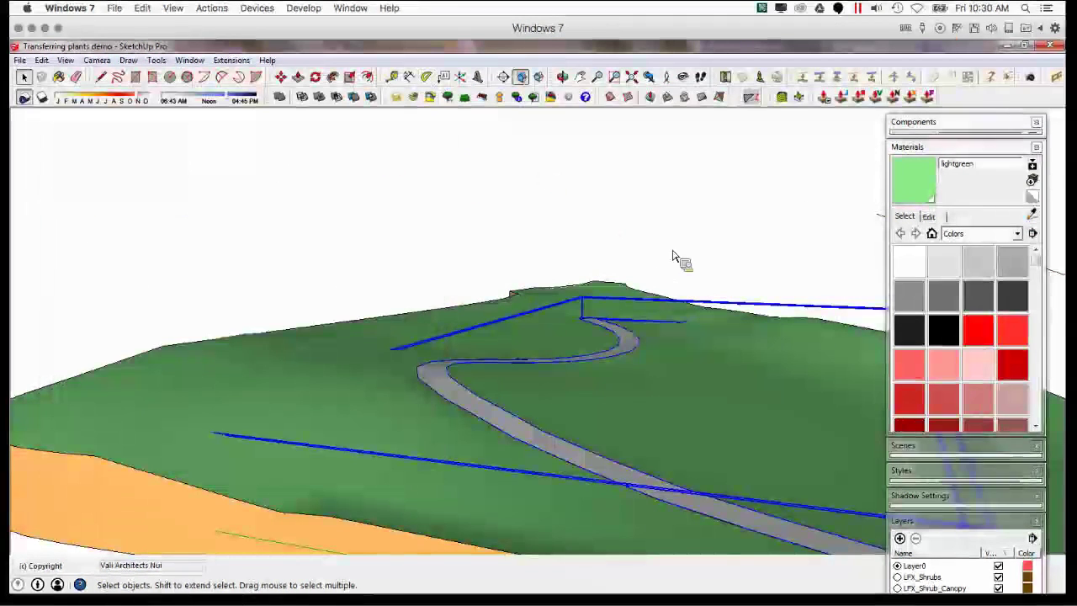
{"action": "left_click", "coordinate": [893, 76]}
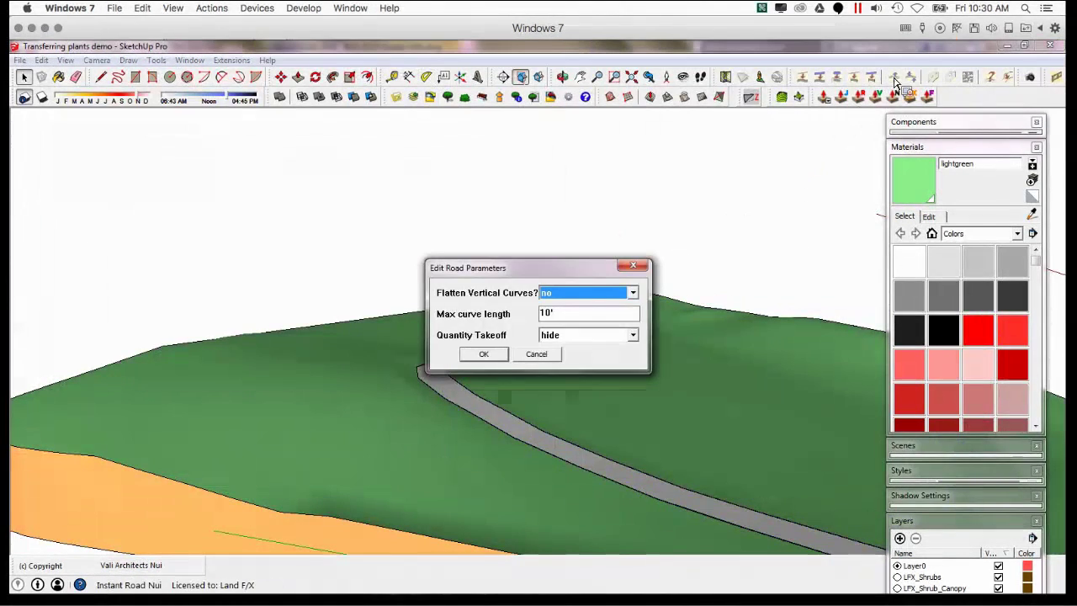
{"action": "left_click", "coordinate": [493, 355]}
- Raise the road near its sharp bend using a 50' editing radius
{"action": "scroll", "coordinate": [471, 395], "scroll_direction": "up", "scroll_amount": 2}
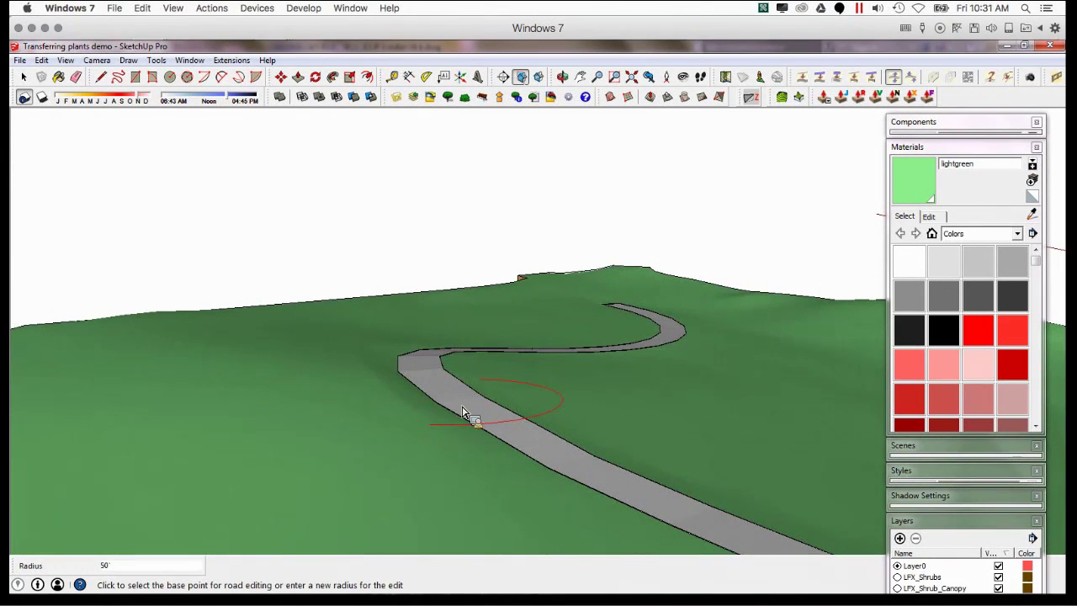
{"action": "left_click", "coordinate": [457, 407]}
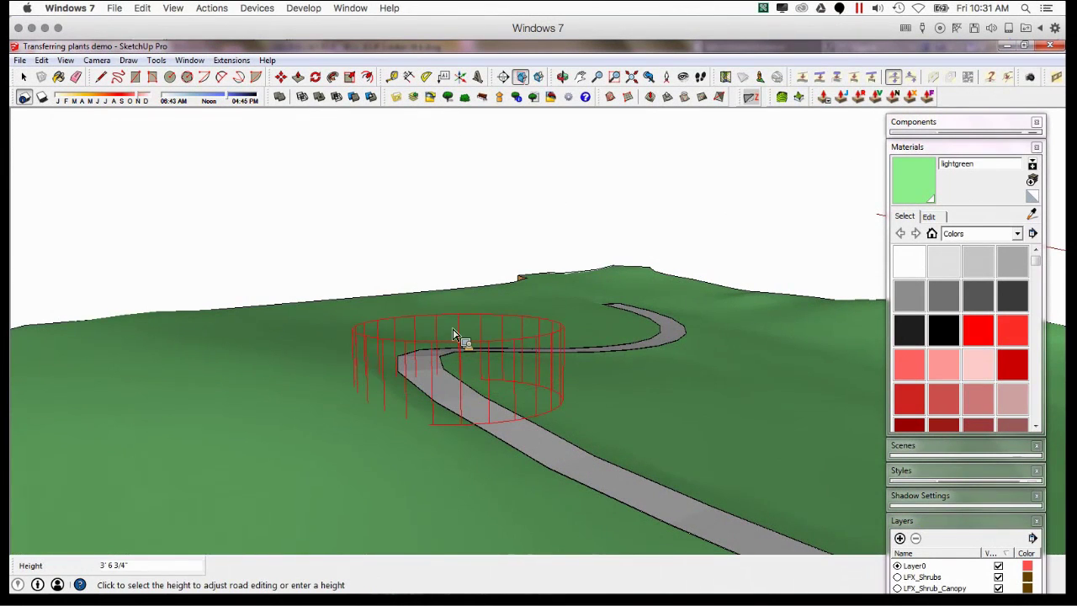
{"action": "left_click", "coordinate": [460, 376]}
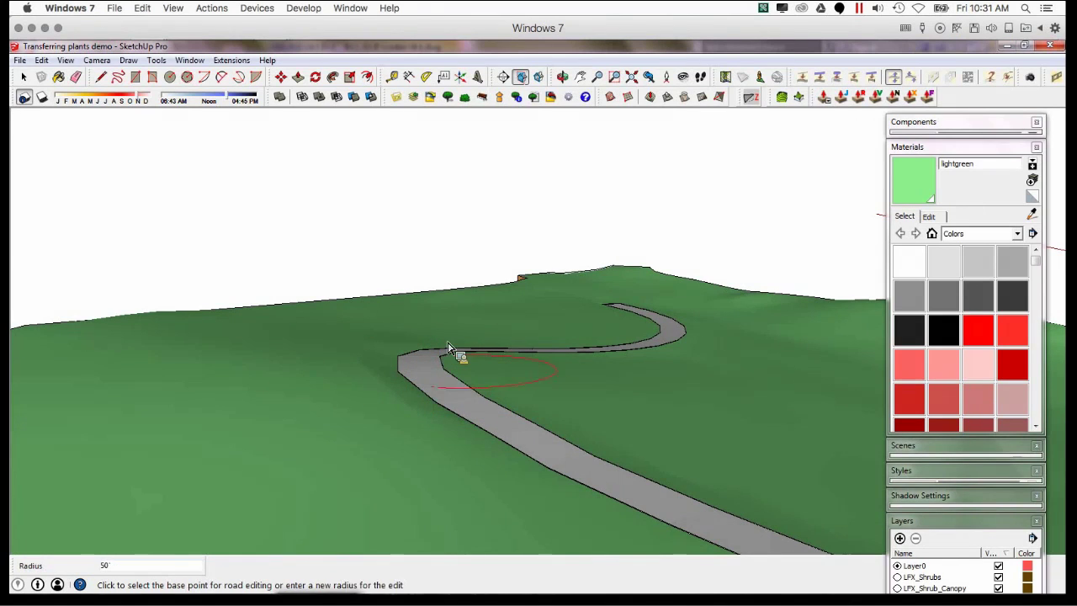
- Lower the road at two neighbouring spots along its middle stretch using a 50' editing radius
{"action": "middle_click_drag", "start_coordinate": [471, 366], "coordinate": [285, 495]}
{"action": "scroll", "coordinate": [331, 360], "scroll_direction": "up", "scroll_amount": 1}
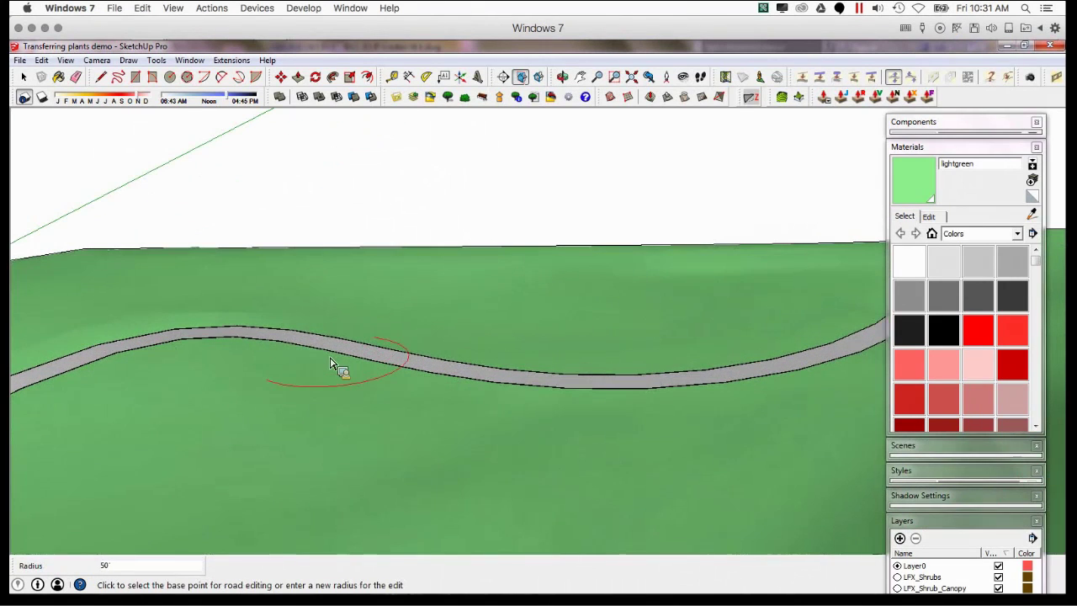
{"action": "left_click", "coordinate": [346, 354]}
{"action": "left_click", "coordinate": [362, 419]}
{"action": "left_click", "coordinate": [414, 373]}
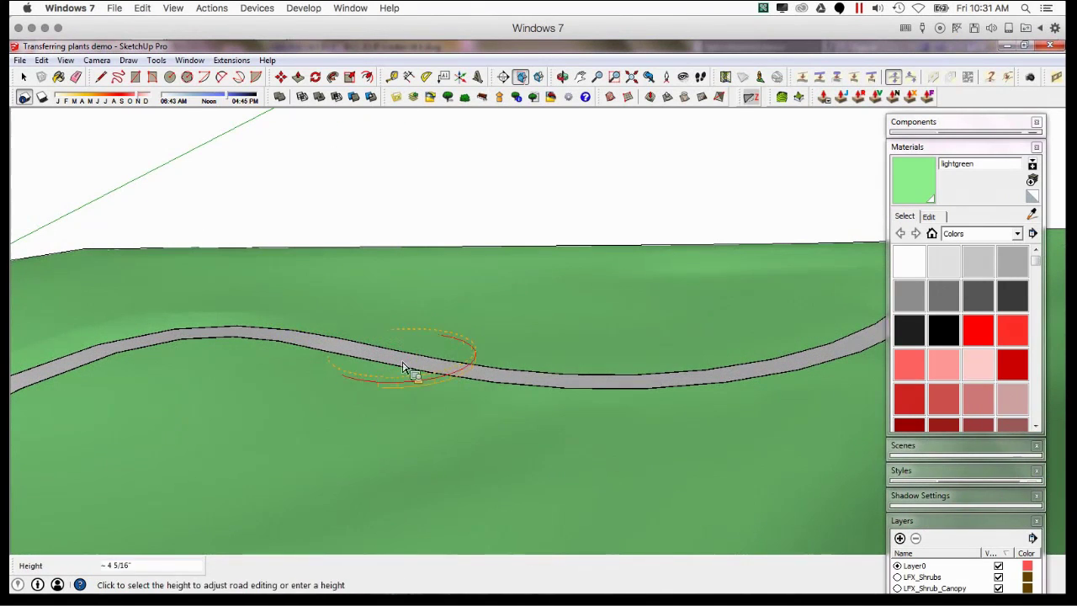
{"action": "left_click", "coordinate": [436, 404]}
- Raise the road at two adjacent spots on the bend using a 50' editing radius
{"action": "middle_click_drag", "start_coordinate": [436, 402], "coordinate": [428, 451]}
{"action": "left_click", "coordinate": [380, 390]}
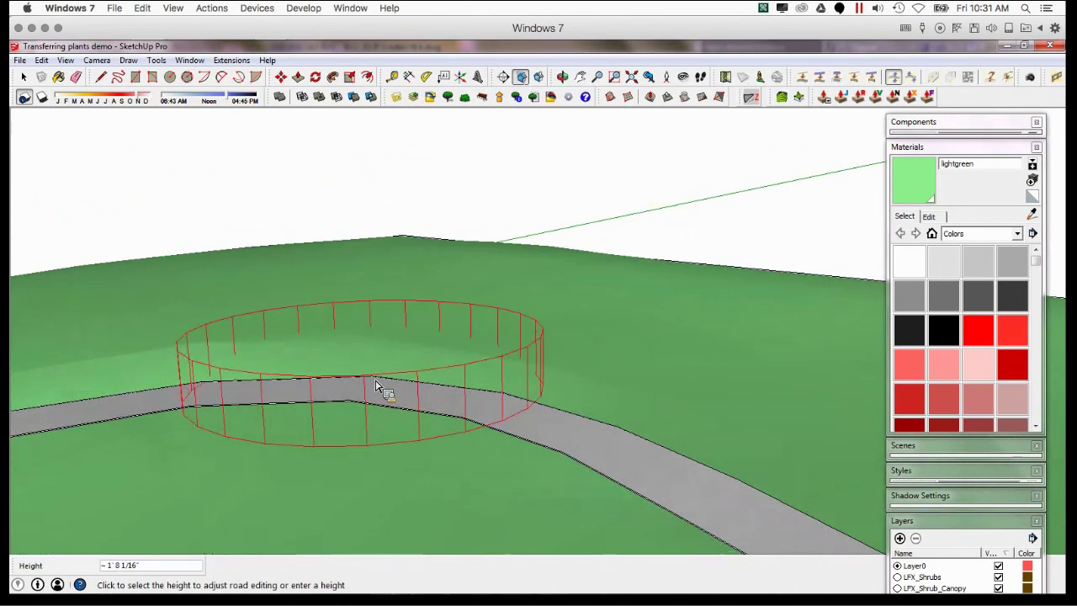
{"action": "left_click", "coordinate": [366, 333]}
{"action": "left_click", "coordinate": [394, 409]}
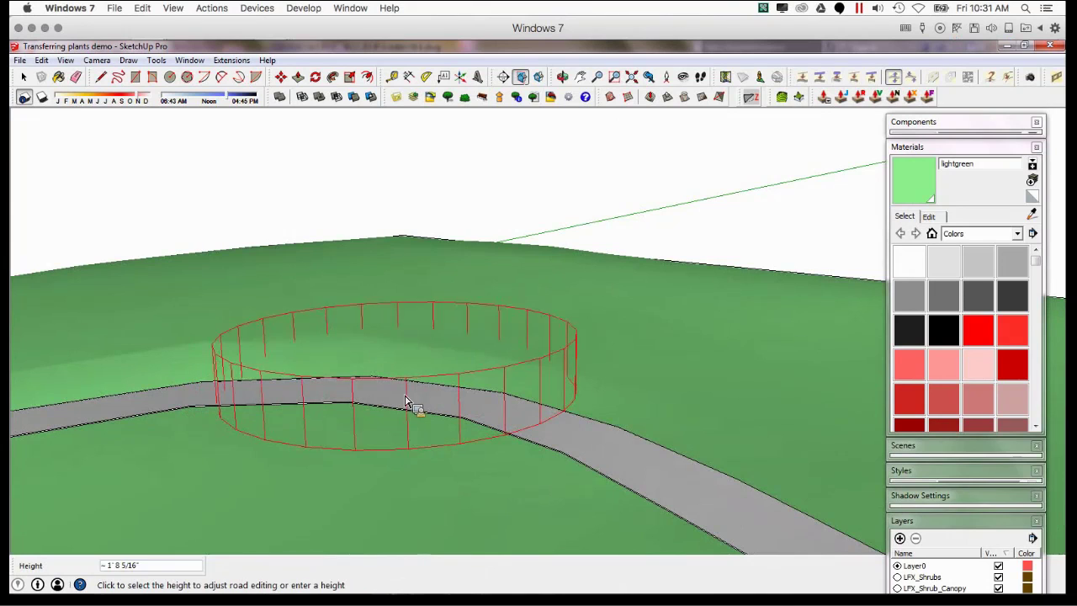
{"action": "left_click", "coordinate": [389, 234]}
- Leave road editing and inspect the adjusted road and surrounding terrain from several angles
{"action": "middle_click_drag", "start_coordinate": [399, 243], "coordinate": [263, 380]}
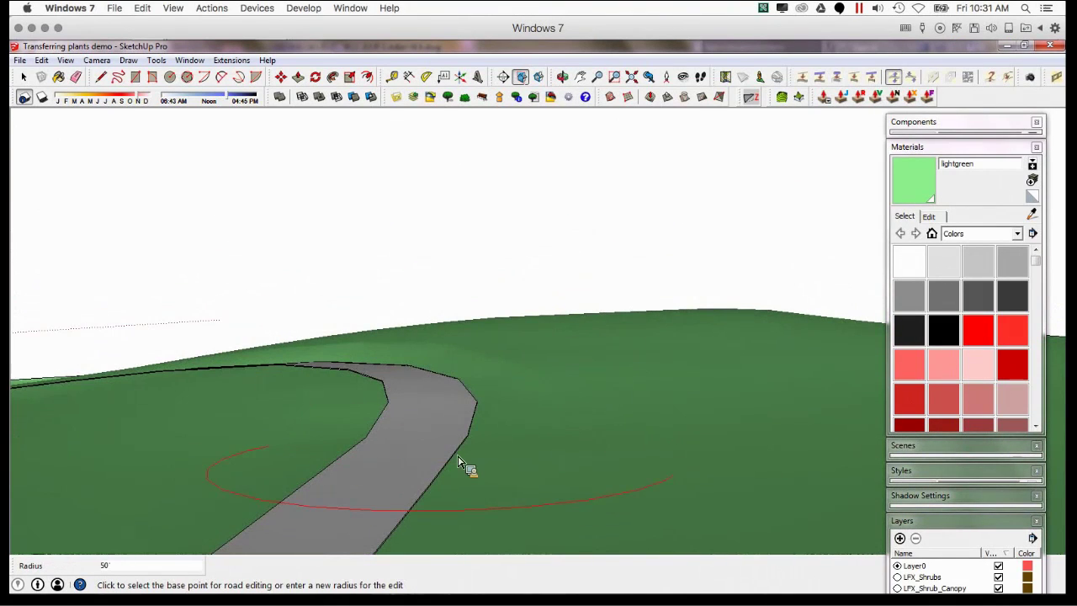
{"action": "scroll", "coordinate": [459, 469], "scroll_direction": "down", "scroll_amount": 3}
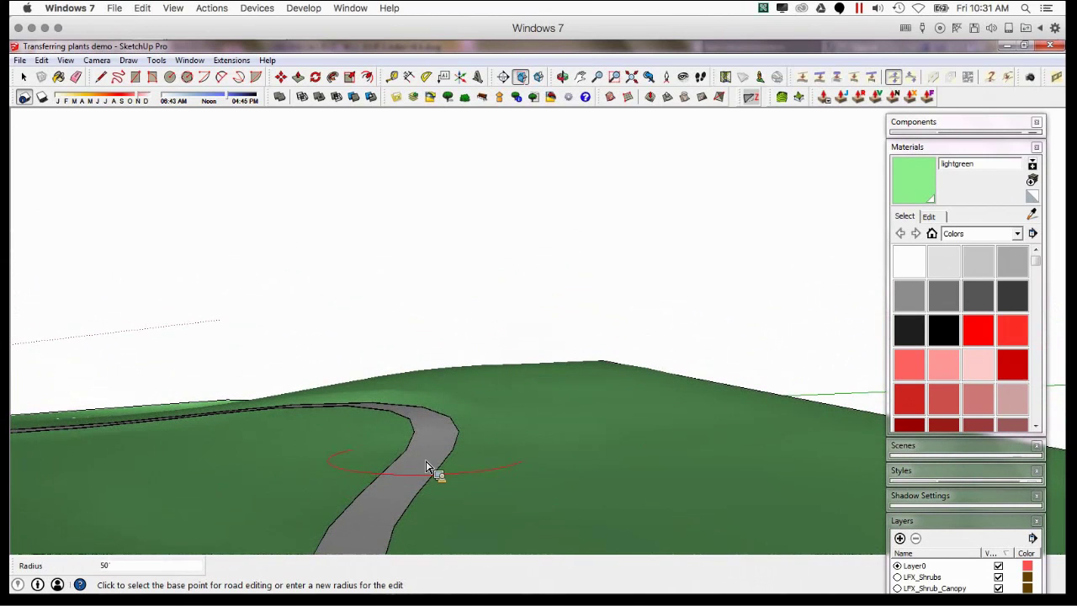
{"action": "key", "text": "space"}
{"action": "middle_click_drag", "start_coordinate": [414, 433], "coordinate": [659, 486]}
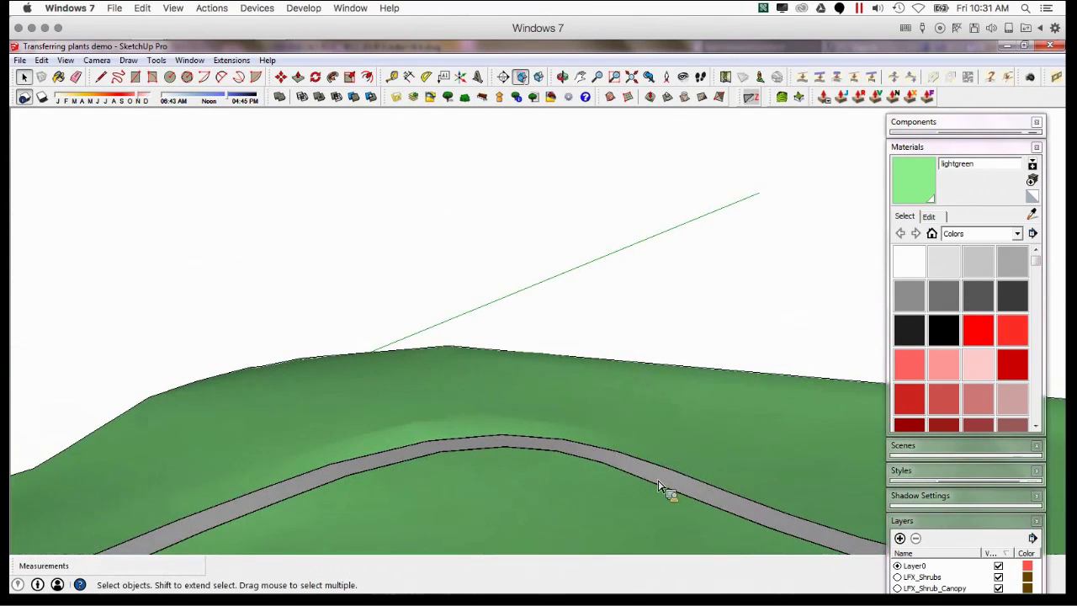
{"action": "middle_click_drag", "start_coordinate": [796, 296], "coordinate": [540, 415]}
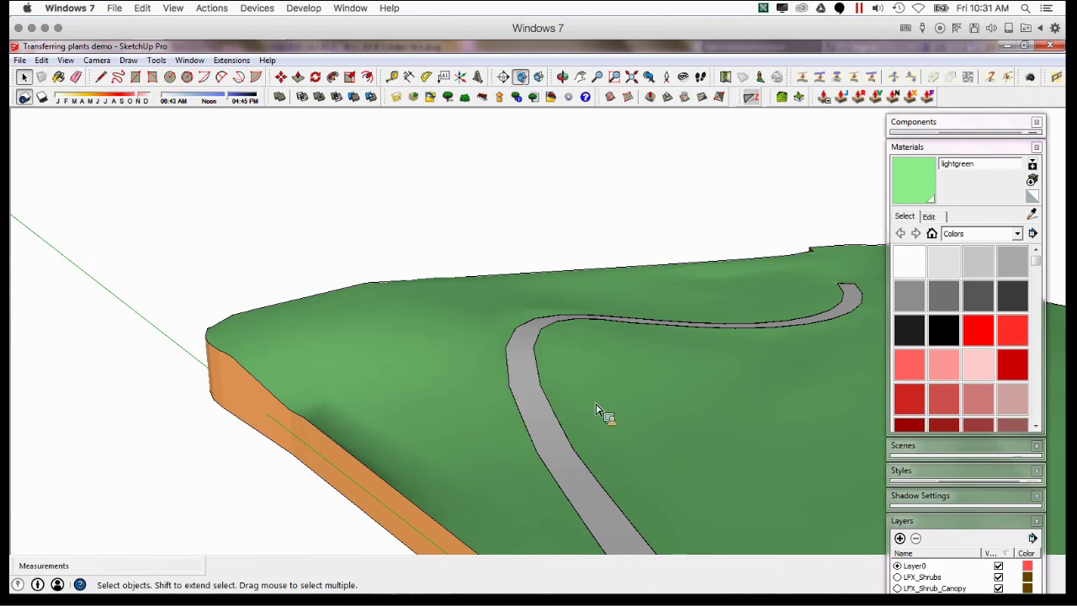
{"action": "scroll", "coordinate": [596, 411], "scroll_direction": "up", "scroll_amount": 5}
{"action": "middle_click_drag", "start_coordinate": [528, 369], "coordinate": [557, 414]}
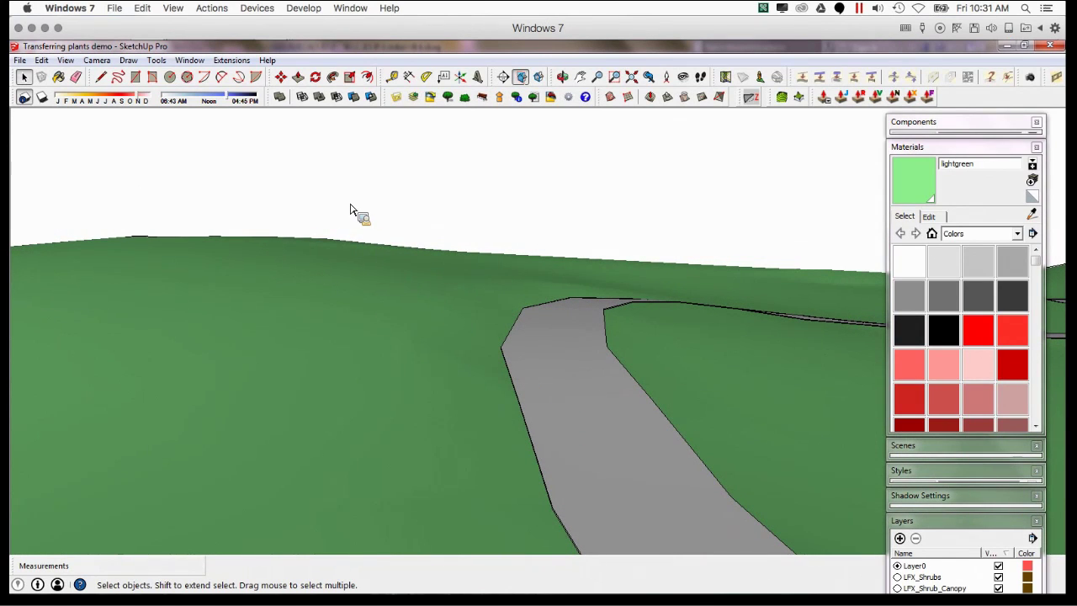
{"action": "scroll", "coordinate": [591, 363], "scroll_direction": "down", "scroll_amount": 2}
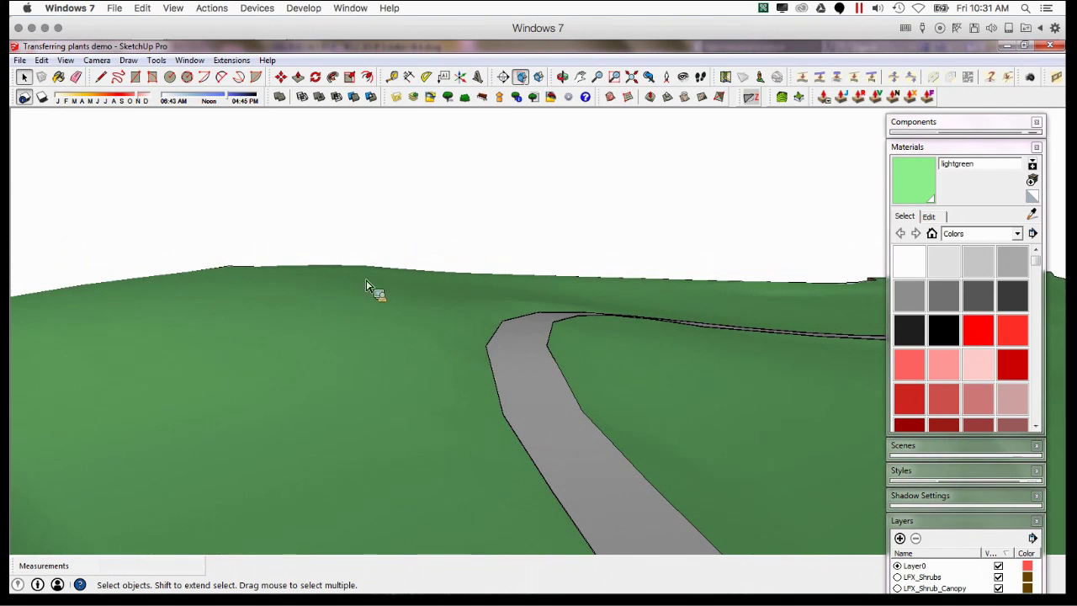
- Switch to the 9010.3D-P Golden Hills-Hilltop seating model and examine its winding hillside path and curved hilltop seating walls
{"action": "mouse_move", "coordinate": [148, 56]}
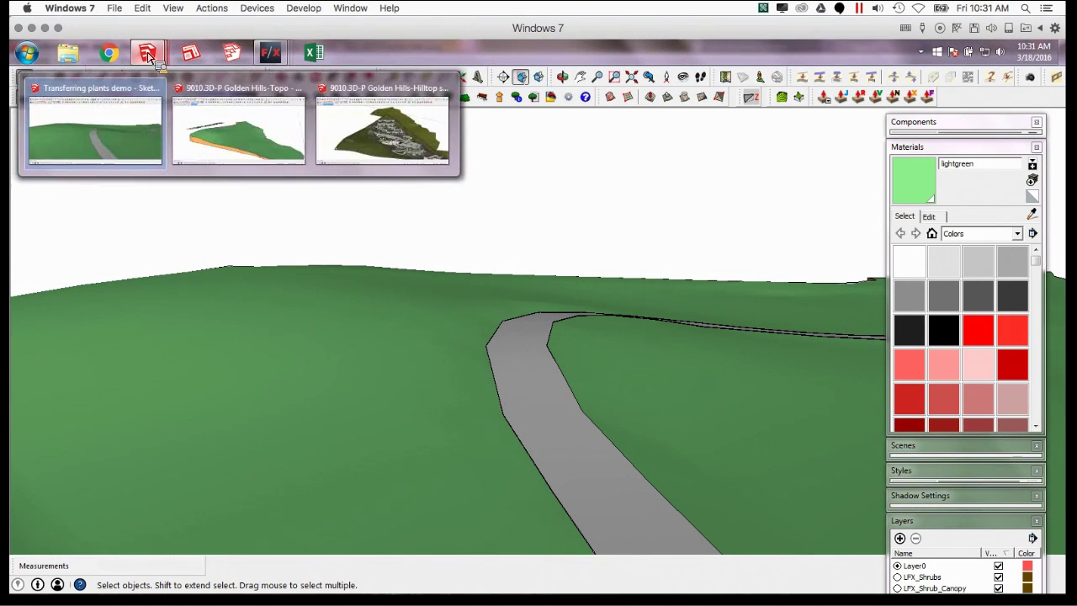
{"action": "left_click", "coordinate": [385, 147]}
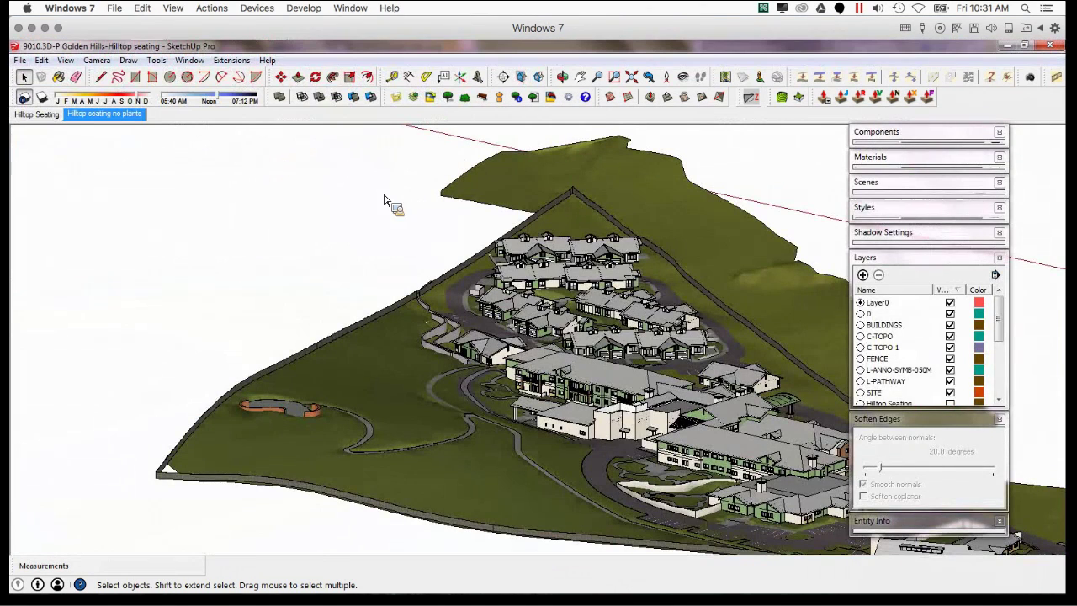
{"action": "middle_click_drag", "start_coordinate": [569, 440], "coordinate": [490, 447]}
{"action": "scroll", "coordinate": [431, 429], "scroll_direction": "up", "scroll_amount": 3}
{"action": "middle_click_drag", "start_coordinate": [427, 434], "coordinate": [392, 409]}
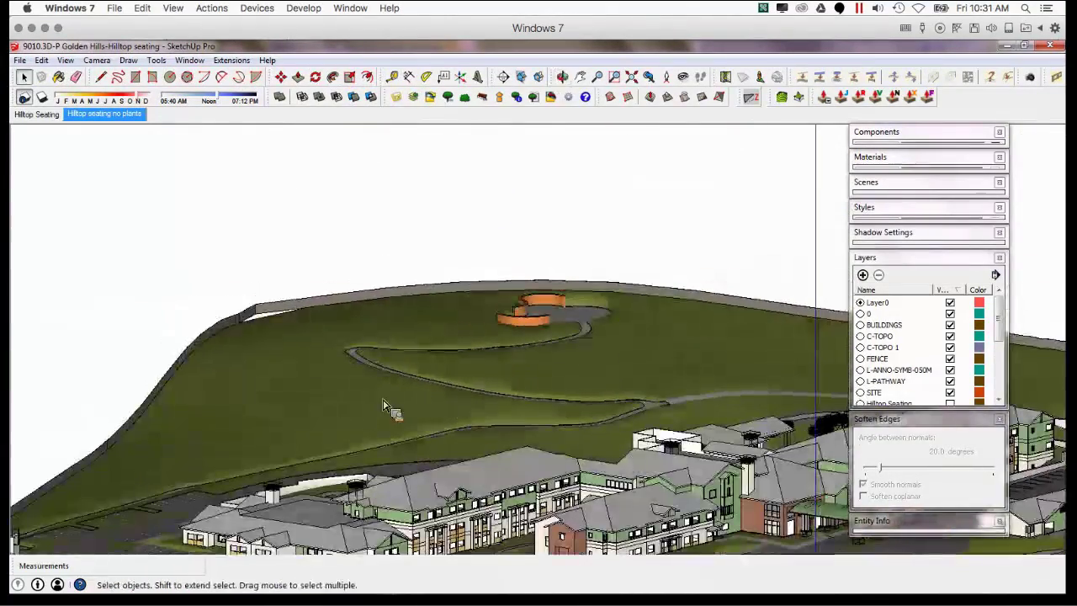
{"action": "scroll", "coordinate": [308, 478], "scroll_direction": "up", "scroll_amount": 4}
{"action": "scroll", "coordinate": [307, 478], "scroll_direction": "up", "scroll_amount": 3}
{"action": "middle_click_drag", "start_coordinate": [307, 478], "coordinate": [518, 343]}
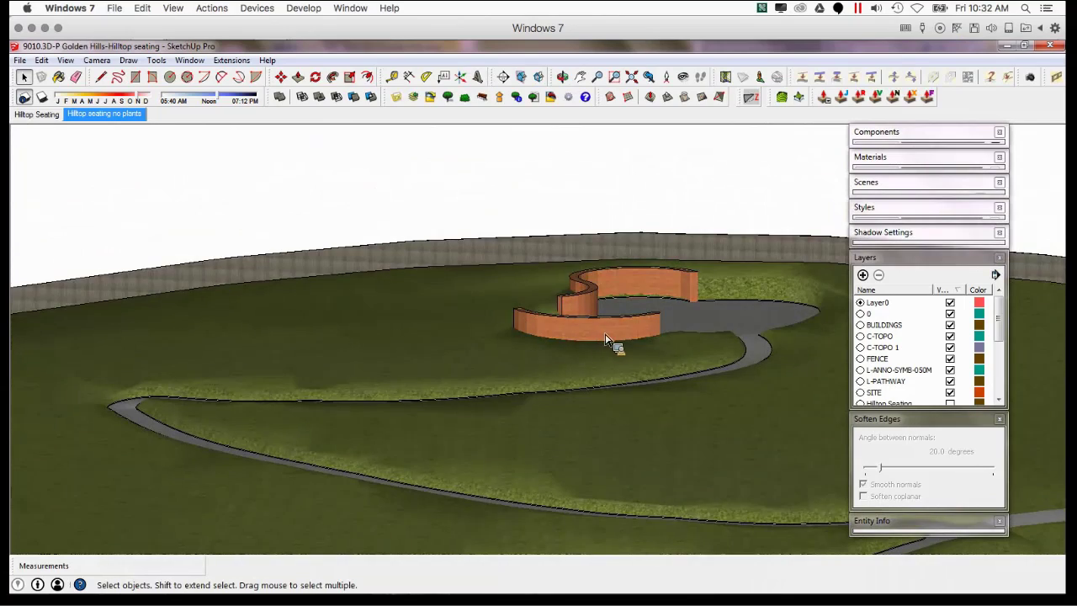
{"action": "scroll", "coordinate": [623, 345], "scroll_direction": "down", "scroll_amount": 5}
{"action": "middle_click_drag", "start_coordinate": [631, 361], "coordinate": [426, 379]}
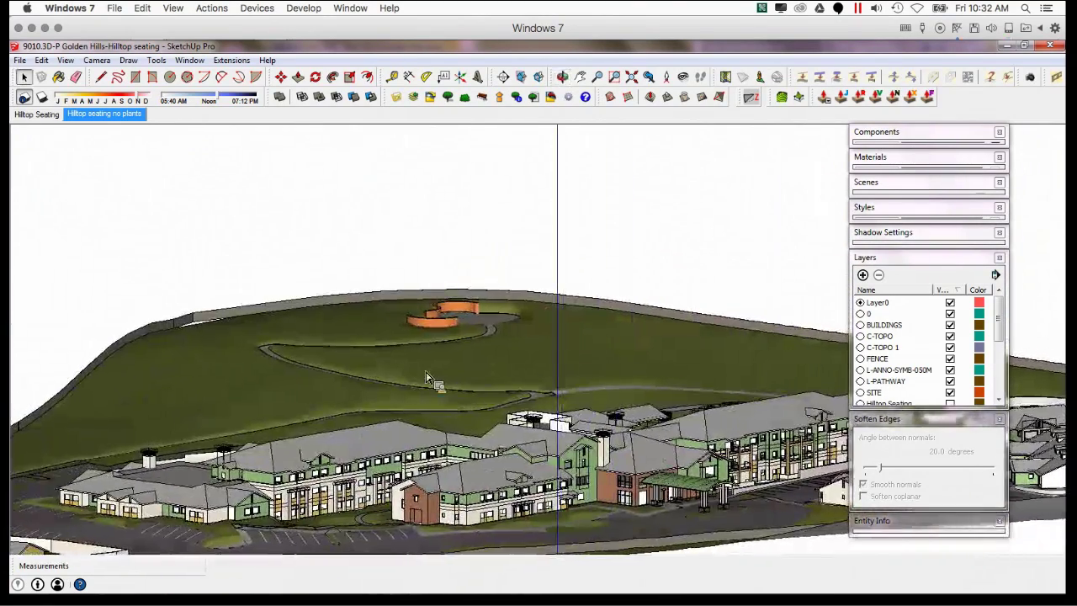
- Examine the winding hillside path, the curved hilltop seating walls and the surrounding site from several angles
{"action": "scroll", "coordinate": [466, 380], "scroll_direction": "up", "scroll_amount": 3}
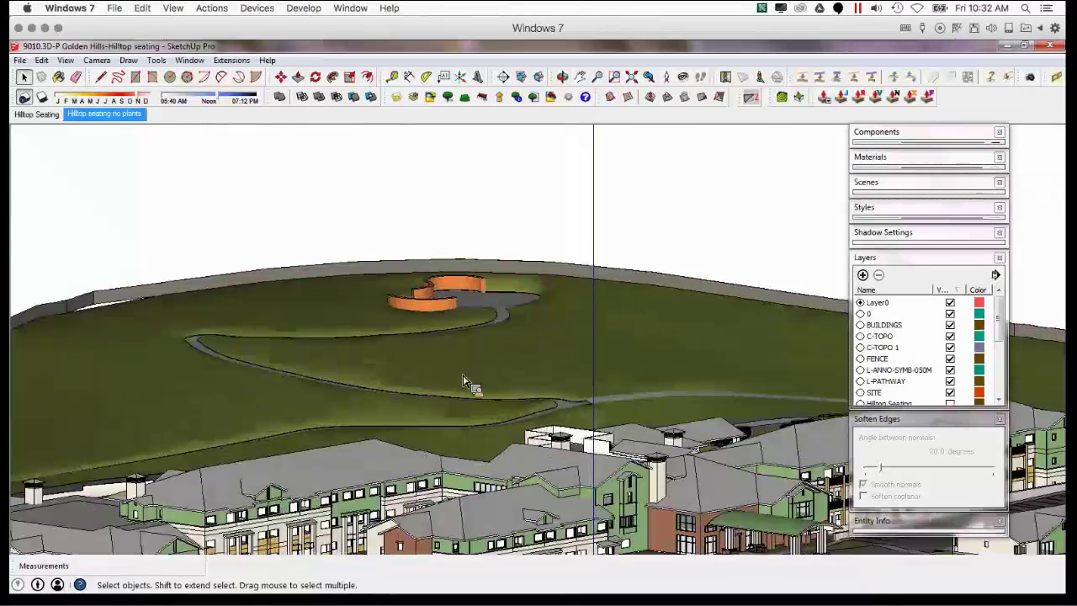
{"action": "middle_click_drag", "start_coordinate": [441, 399], "coordinate": [492, 401]}
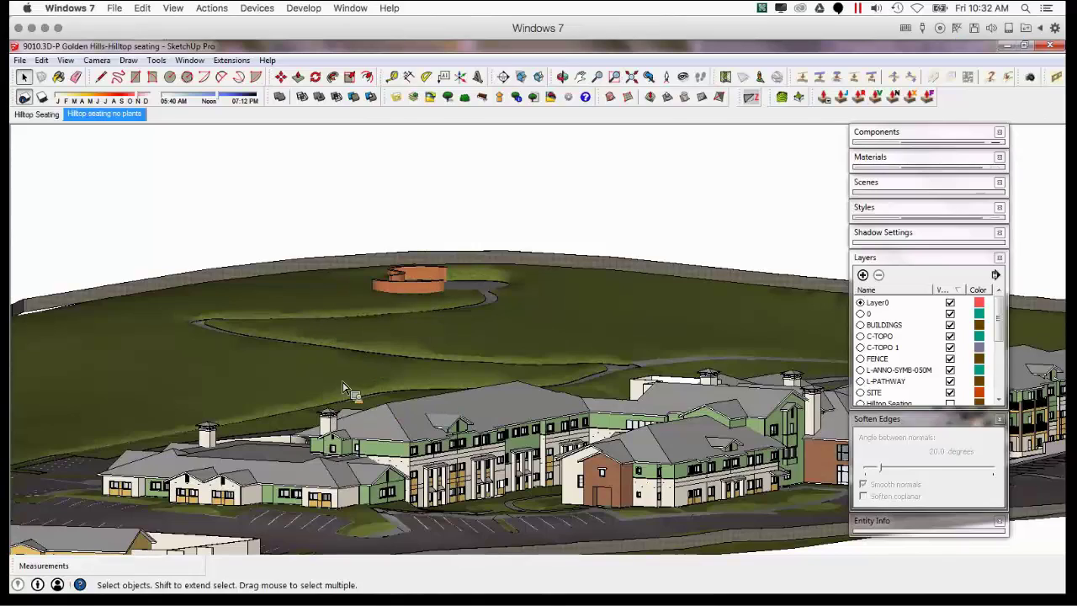
{"action": "middle_click_drag", "start_coordinate": [342, 388], "coordinate": [356, 362]}
{"action": "left_click_drag", "start_coordinate": [387, 307], "coordinate": [517, 478]}
{"action": "middle_click_drag", "start_coordinate": [517, 478], "coordinate": [491, 402]}
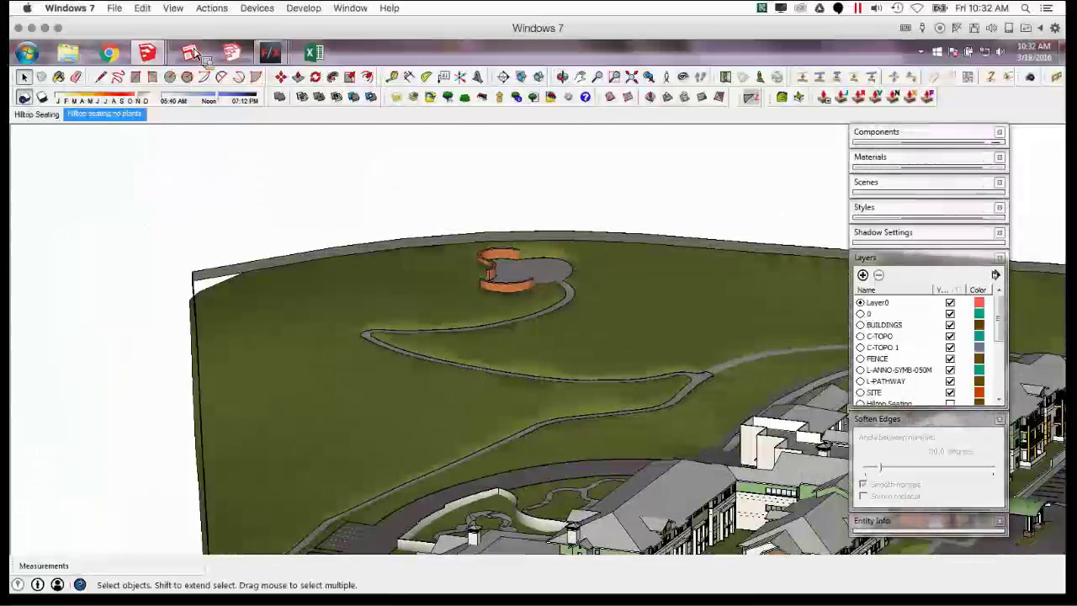
{"action": "mouse_move", "coordinate": [155, 55]}
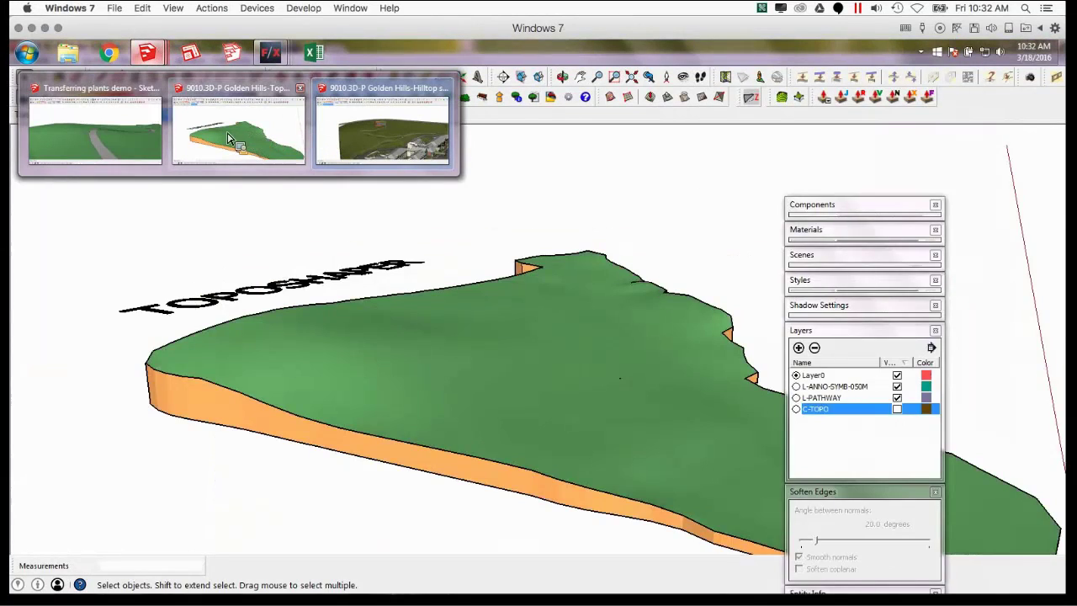
{"action": "mouse_move", "coordinate": [152, 134]}
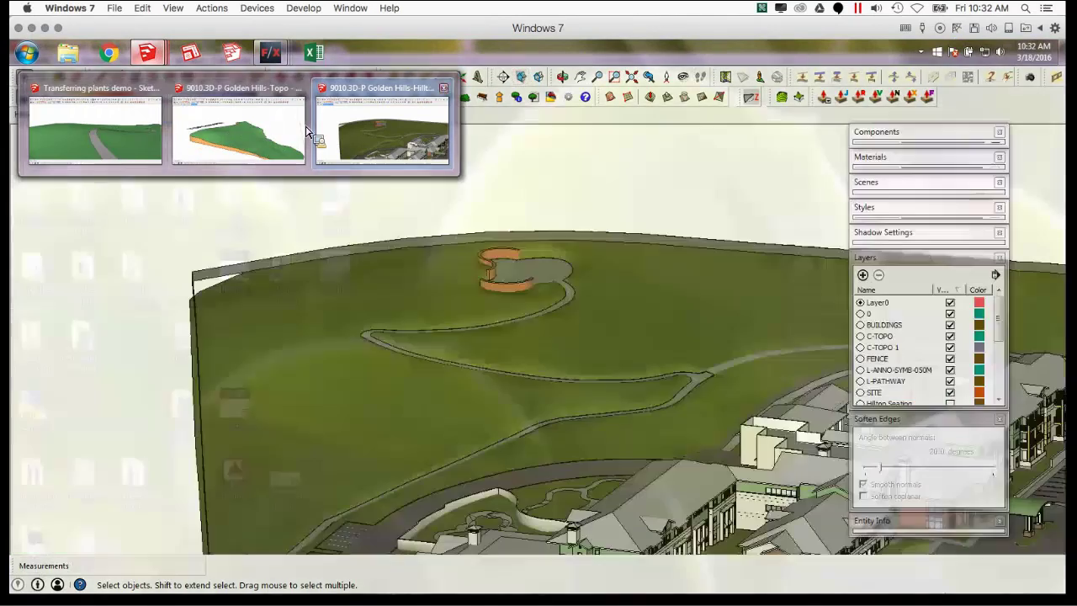
{"action": "left_click", "coordinate": [366, 135]}
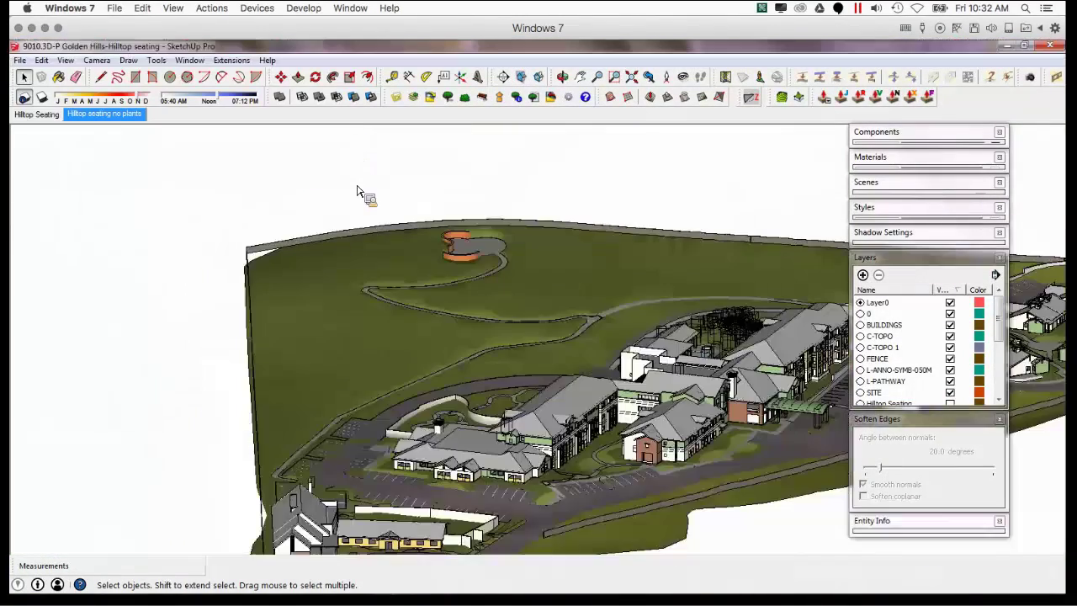
{"action": "middle_click_drag", "start_coordinate": [357, 192], "coordinate": [296, 159]}
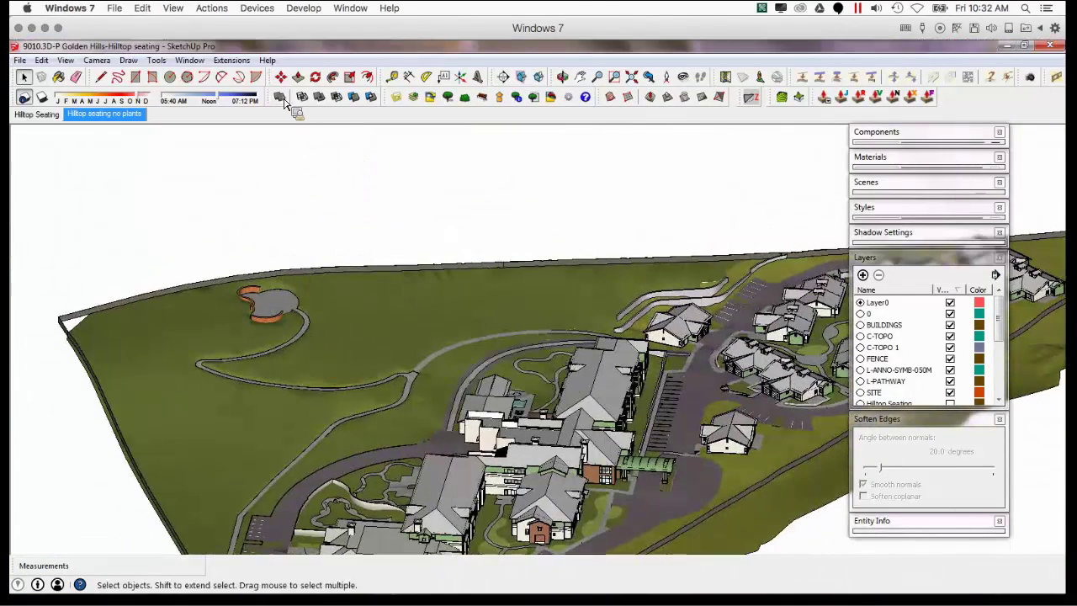
- Import the linework on layer L-ANNO-SYMB-050M with Land F/X and locate it beneath the terrain
{"action": "left_click", "coordinate": [428, 99]}
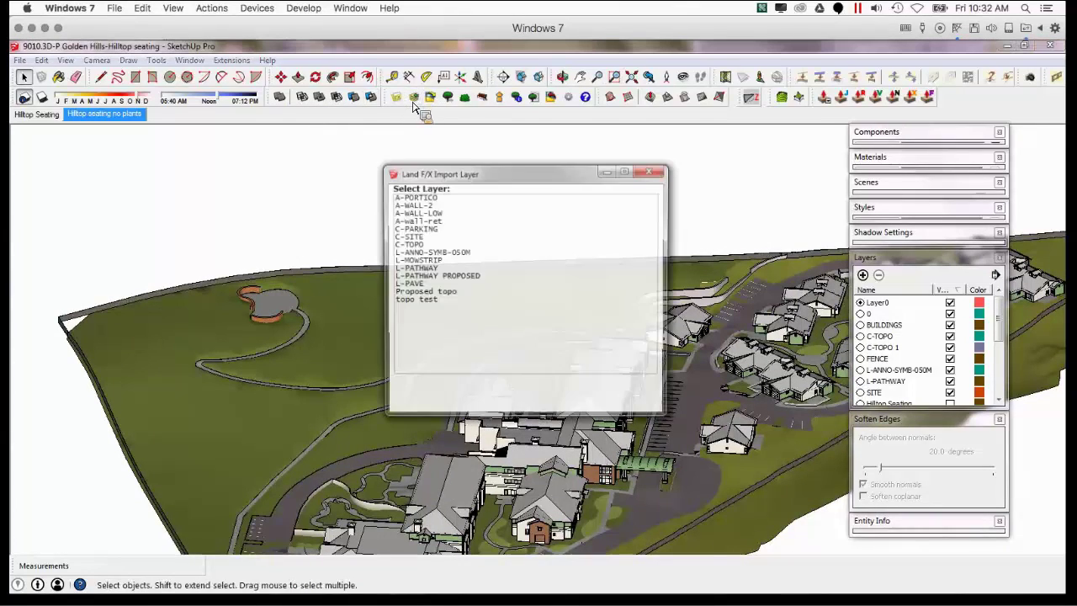
{"action": "double_click", "coordinate": [433, 252]}
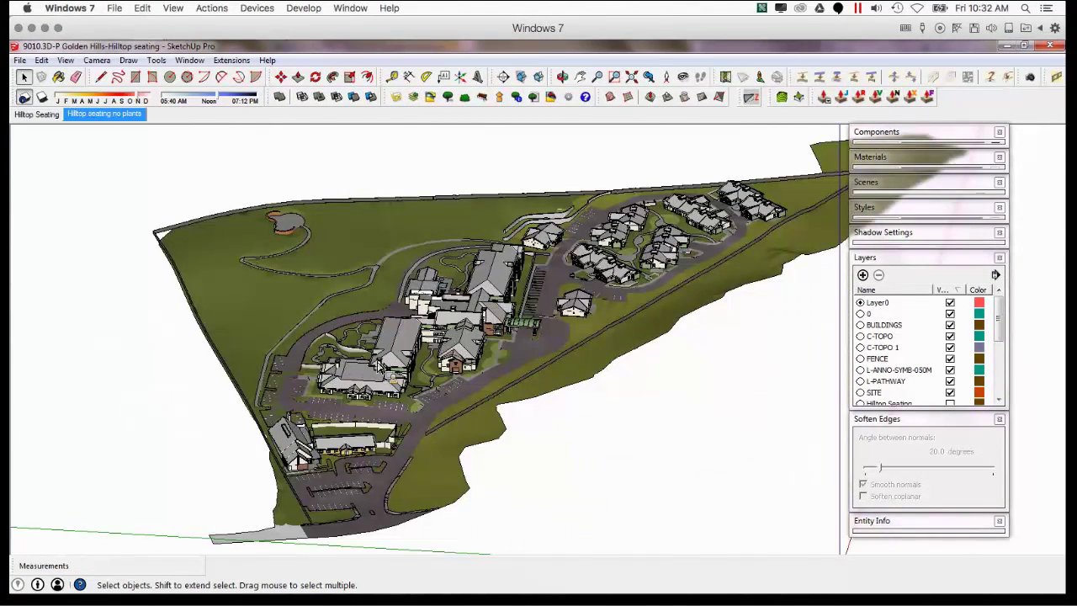
{"action": "middle_click_drag", "start_coordinate": [303, 308], "coordinate": [307, 311]}
{"action": "middle_click_drag", "start_coordinate": [404, 250], "coordinate": [427, 213]}
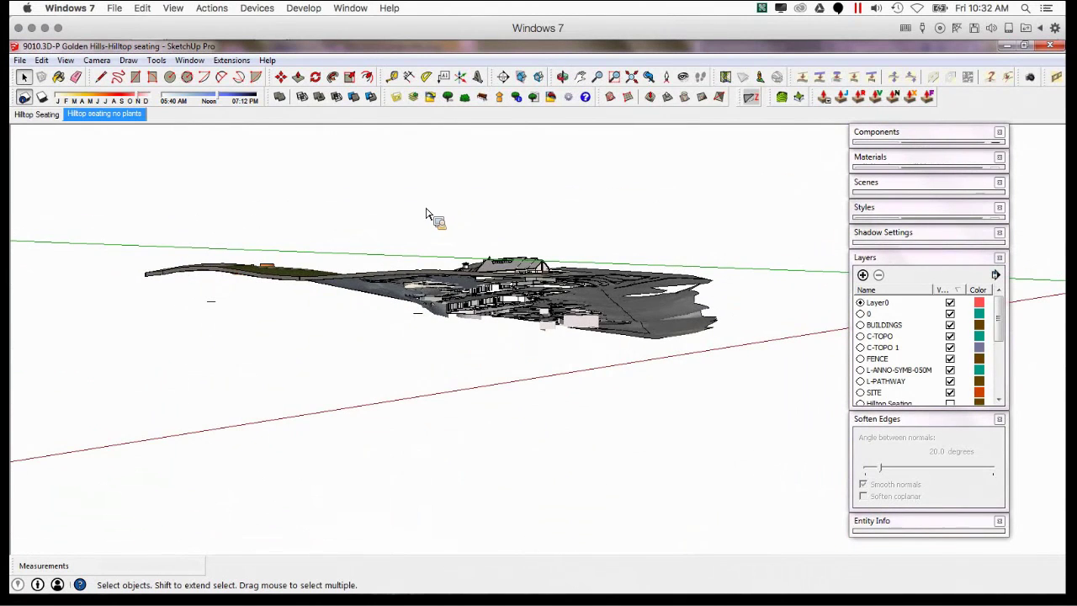
- Select the imported line group below the terrain and move it straight up by about 86' so it sits above the hill
{"action": "right_click", "coordinate": [215, 308]}
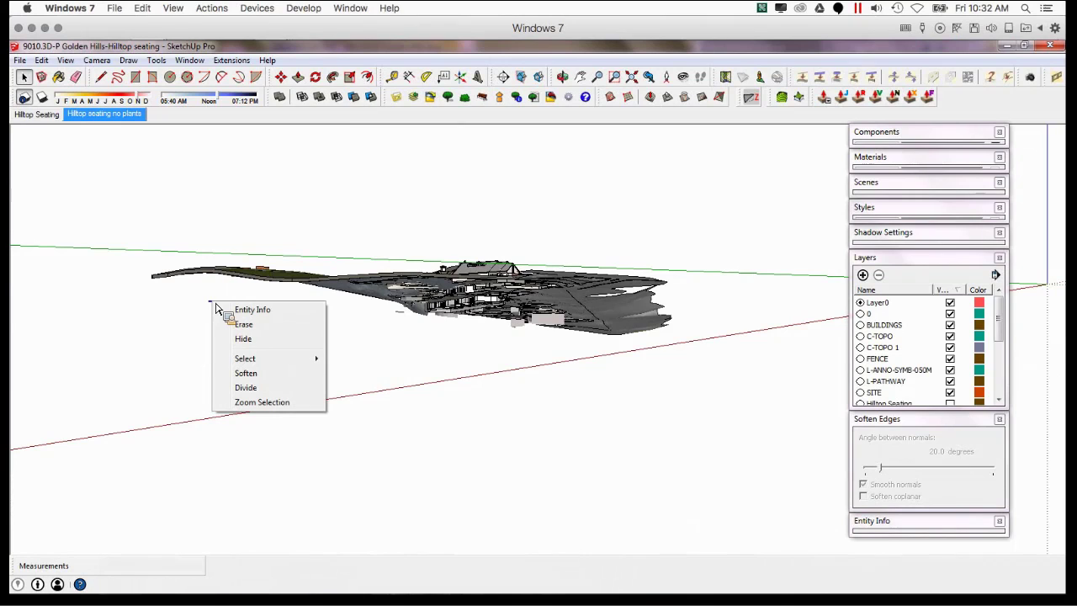
{"action": "mouse_move", "coordinate": [253, 360]}
{"action": "left_click", "coordinate": [383, 388]}
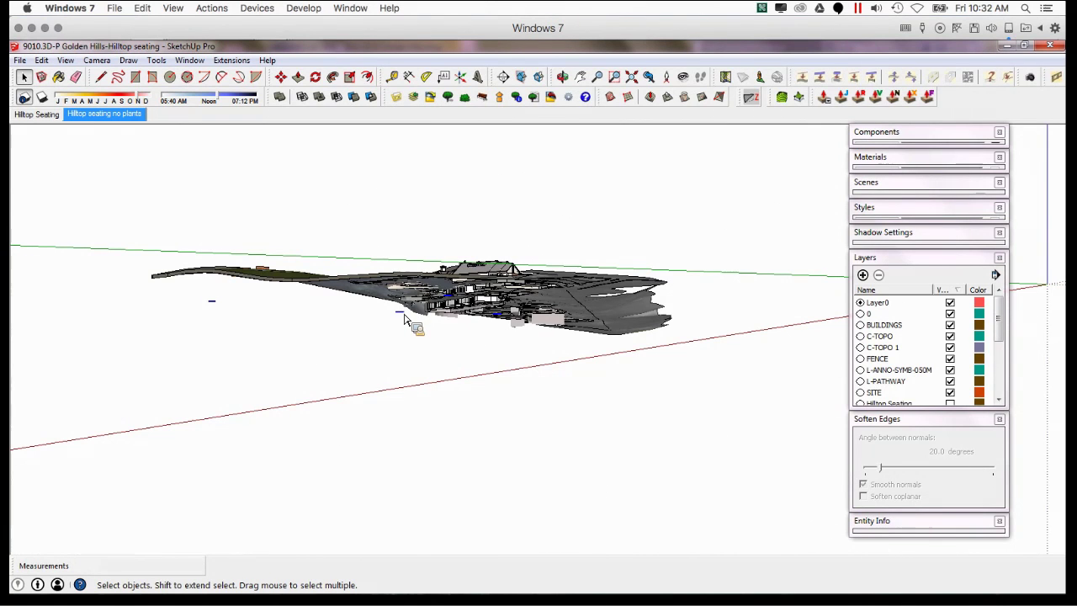
{"action": "left_click", "coordinate": [404, 317]}
{"action": "scroll", "coordinate": [408, 320], "scroll_direction": "up", "scroll_amount": 3}
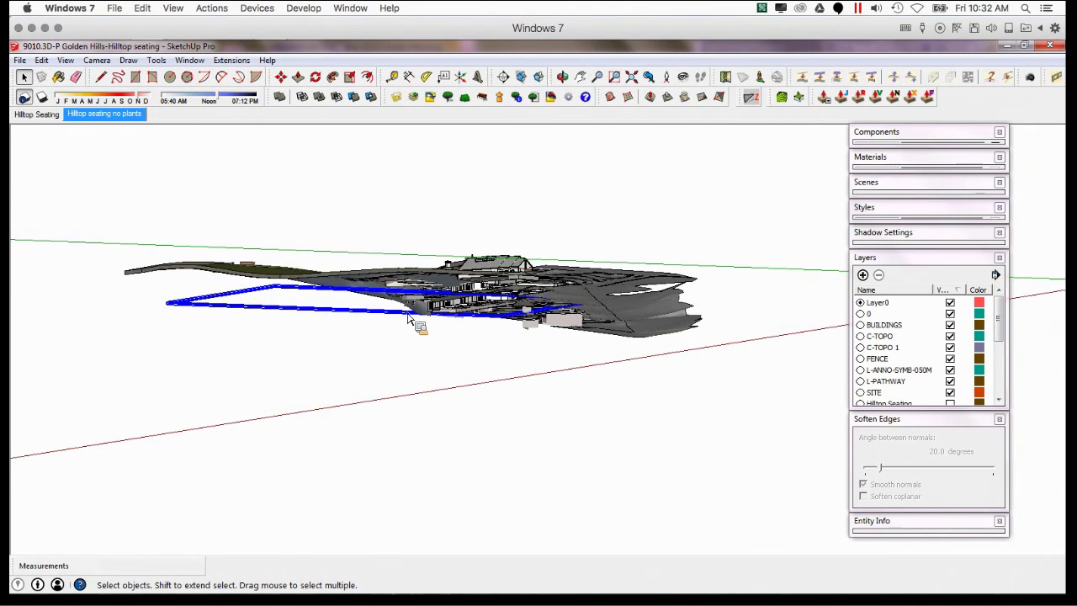
{"action": "middle_click_drag", "start_coordinate": [418, 305], "coordinate": [450, 308]}
{"action": "key", "text": "m"}
{"action": "scroll", "coordinate": [326, 334], "scroll_direction": "down", "scroll_amount": 1}
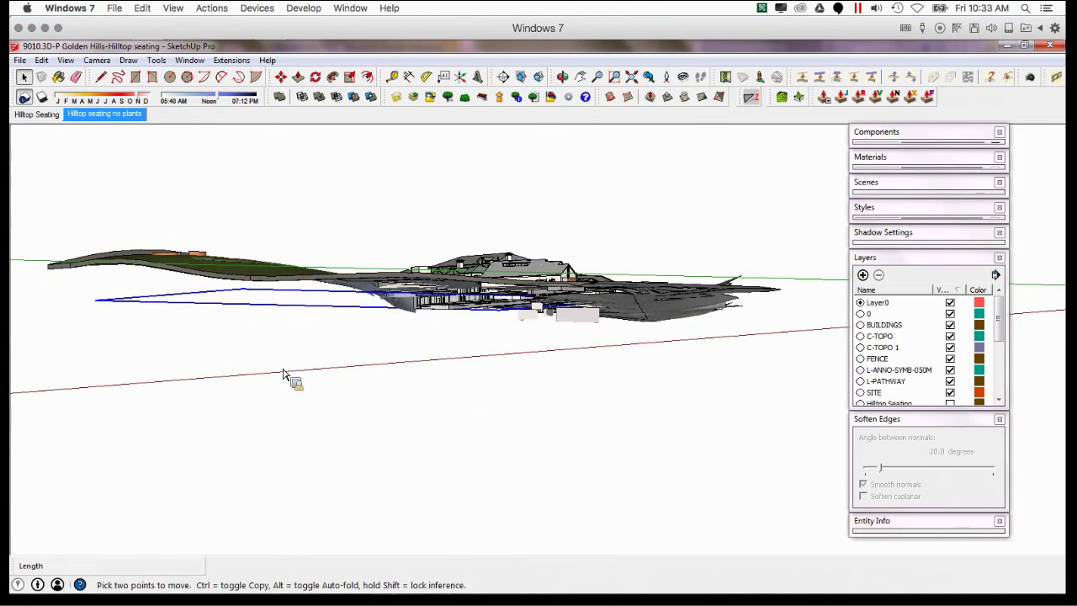
{"action": "left_click", "coordinate": [259, 401]}
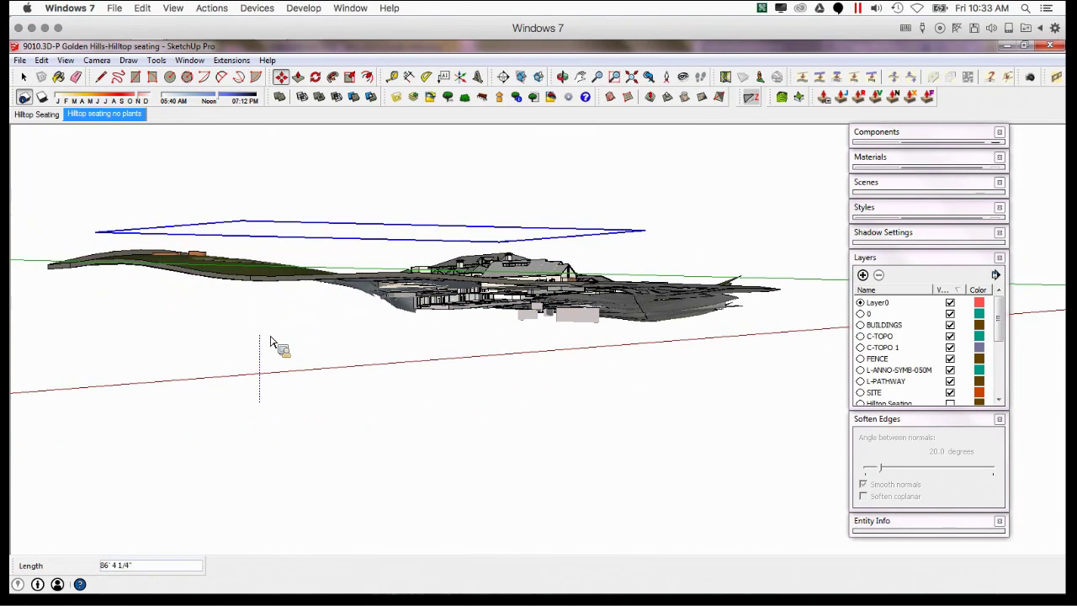
{"action": "left_click", "coordinate": [277, 344]}
- Open the imported group and stretch the short line beside the hilltop seating across the hill to about 422', finishing near the main building
{"action": "middle_click_drag", "start_coordinate": [385, 329], "coordinate": [290, 435]}
{"action": "scroll", "coordinate": [539, 304], "scroll_direction": "up", "scroll_amount": 4}
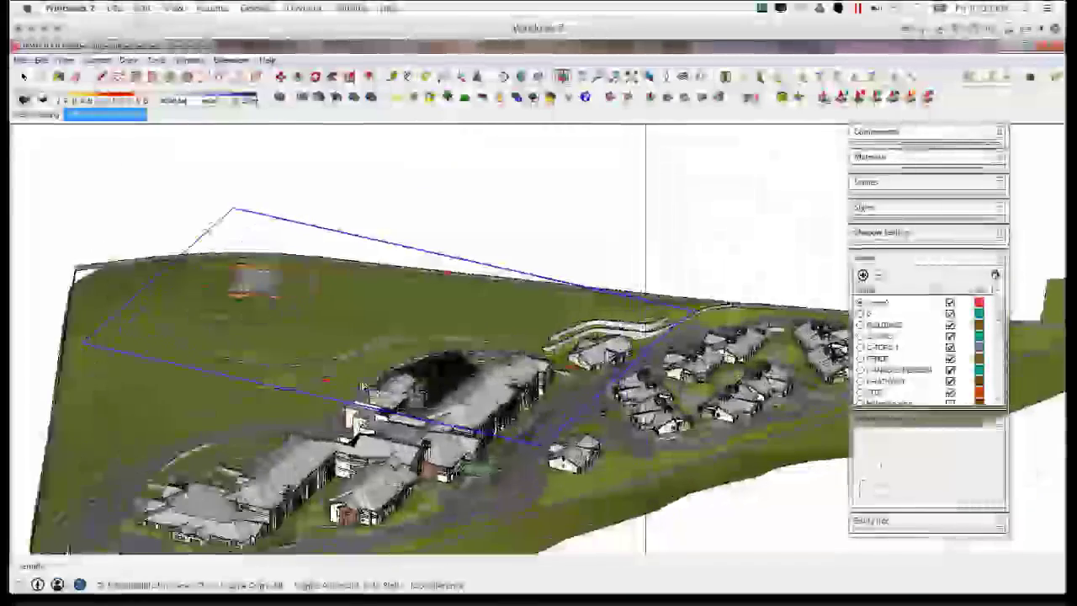
{"action": "mouse_move", "coordinate": [539, 305]}
{"action": "middle_mouse_down"}
{"action": "mouse_move", "coordinate": [394, 317]}
{"action": "mouse_move", "coordinate": [341, 387]}
{"action": "mouse_move", "coordinate": [674, 264]}
{"action": "mouse_move", "coordinate": [465, 463]}
{"action": "mouse_move", "coordinate": [493, 474]}
{"action": "mouse_move", "coordinate": [498, 435]}
{"action": "middle_mouse_up"}
{"action": "scroll", "coordinate": [465, 463], "scroll_direction": "up", "scroll_amount": 3}
{"action": "key", "text": "space"}
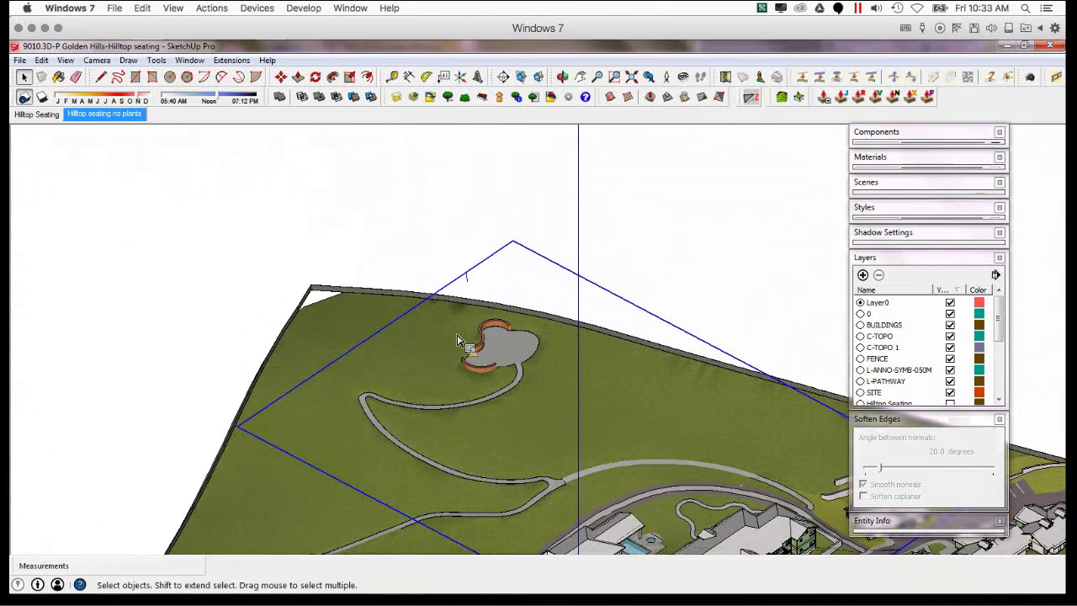
{"action": "double_click", "coordinate": [470, 287]}
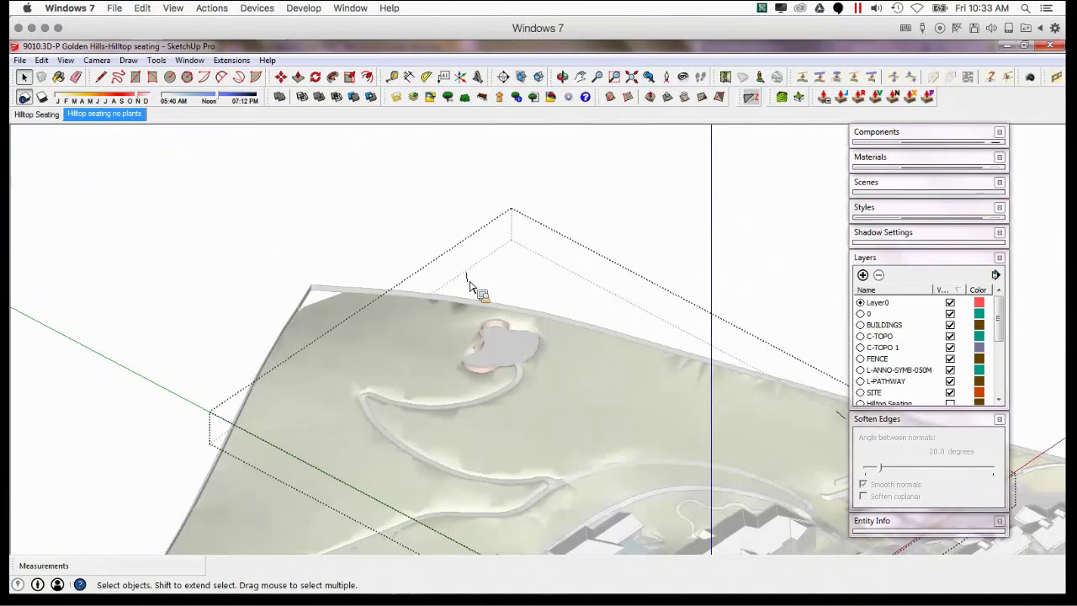
{"action": "key", "text": "m"}
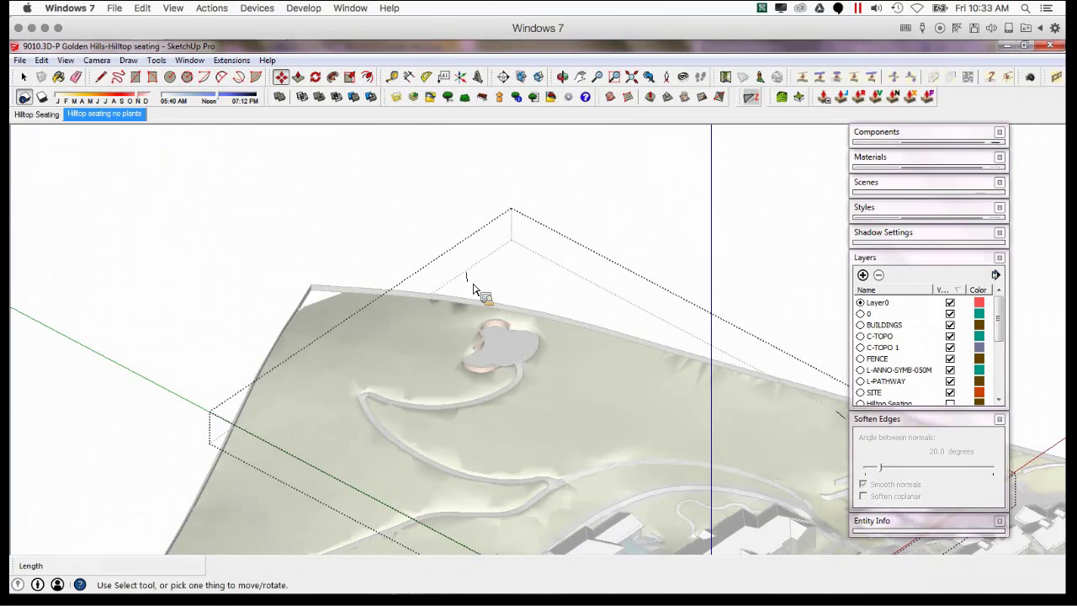
{"action": "left_click", "coordinate": [471, 290]}
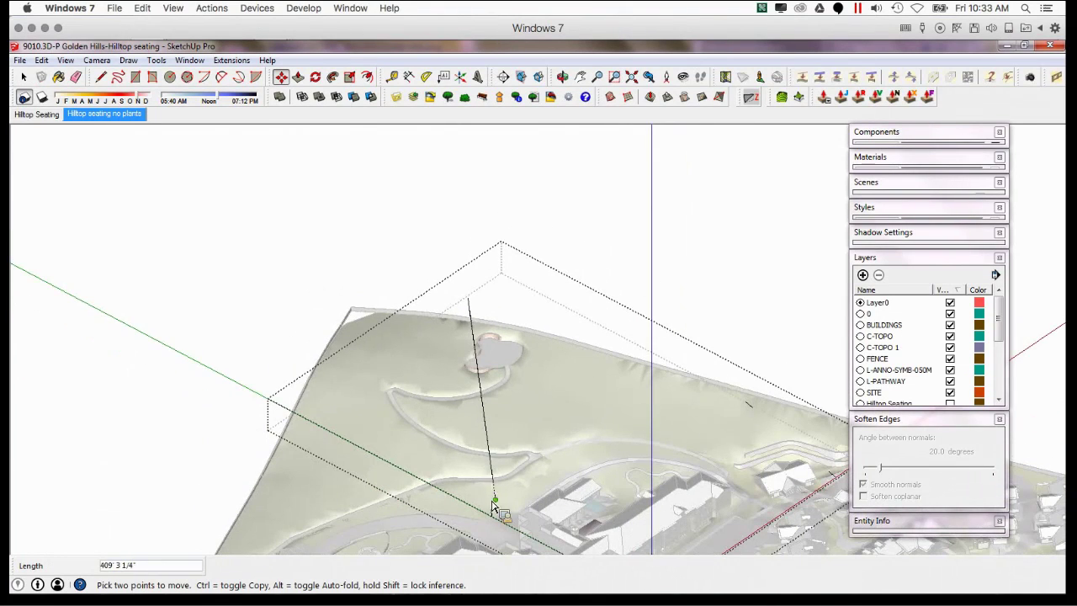
{"action": "left_click", "coordinate": [495, 517]}
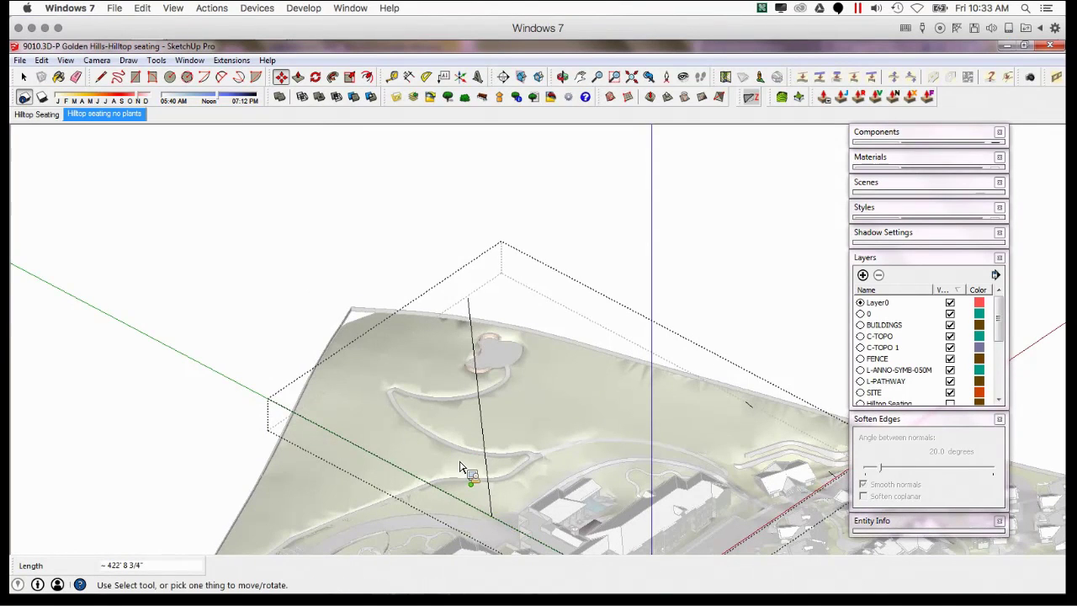
{"action": "key", "text": "space"}
{"action": "middle_click_drag", "start_coordinate": [471, 435], "coordinate": [567, 287]}
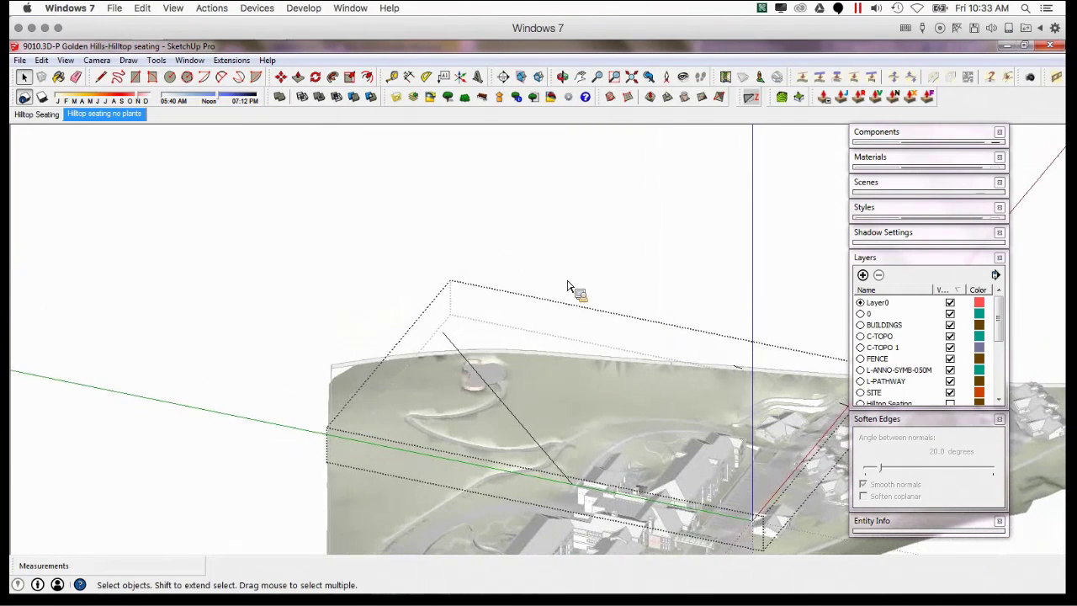
{"action": "left_click", "coordinate": [562, 264]}
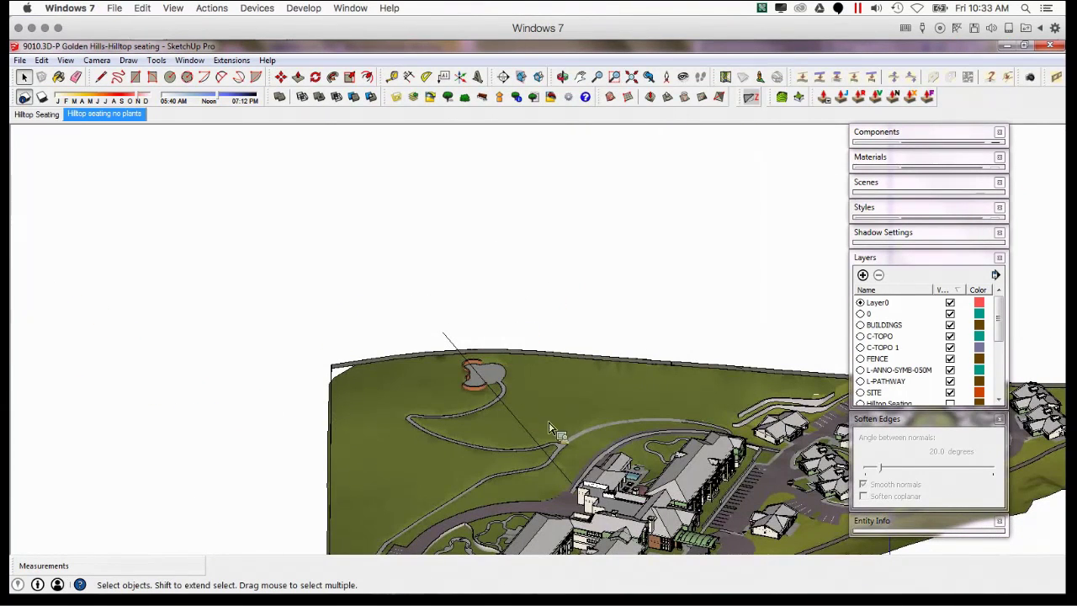
- Reopen the imported group and stretch the short line behind the terraced walls across to its matching mark near the houses
{"action": "left_click", "coordinate": [506, 410]}
{"action": "double_click", "coordinate": [505, 410]}
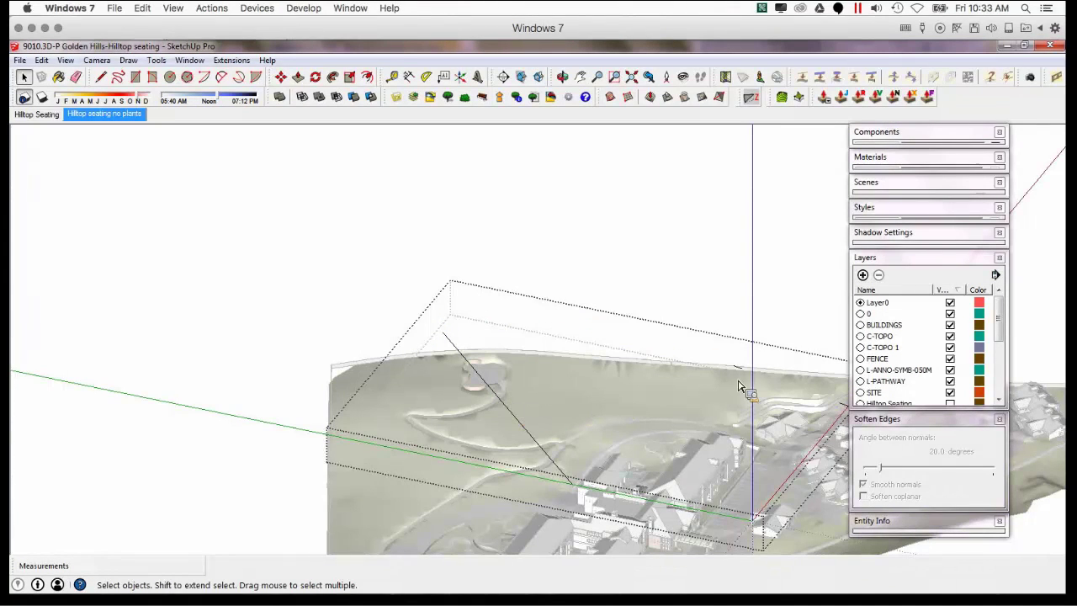
{"action": "middle_click_drag", "start_coordinate": [729, 386], "coordinate": [429, 353], "text": "shift"}
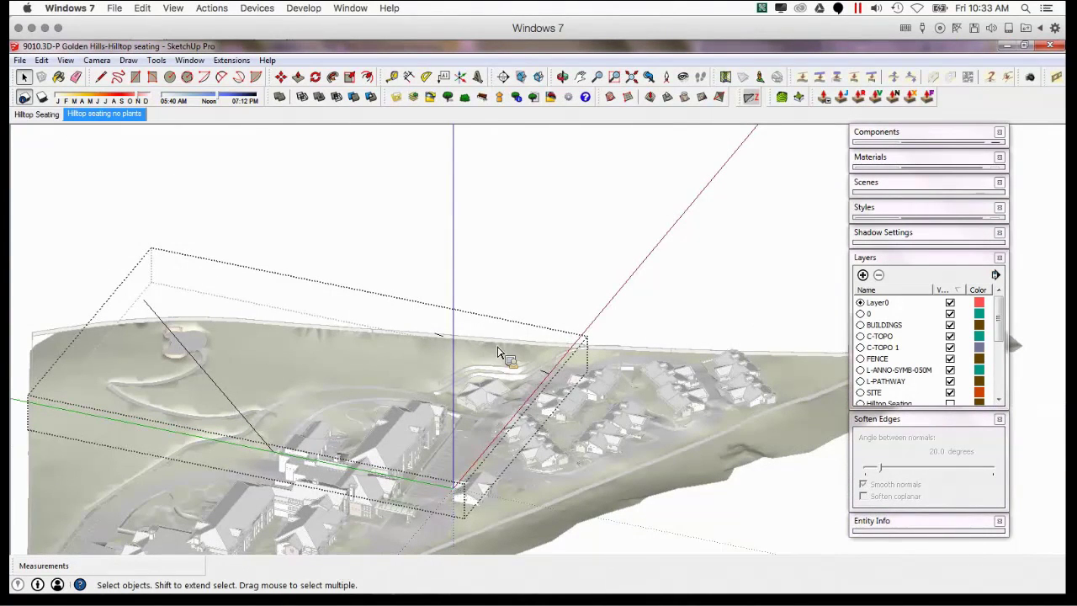
{"action": "key", "text": "l"}
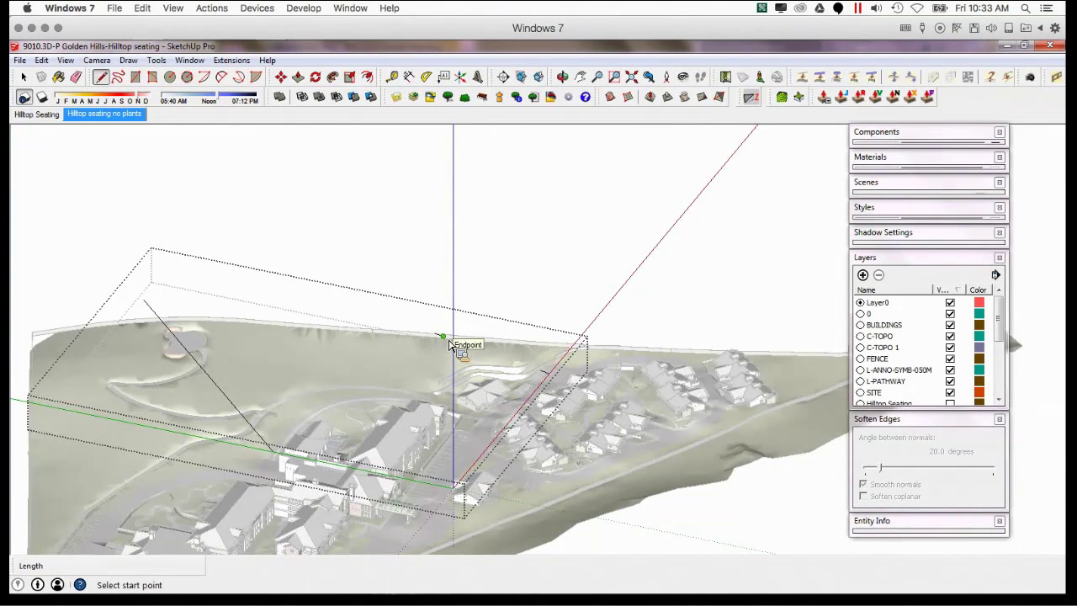
{"action": "key", "text": "m"}
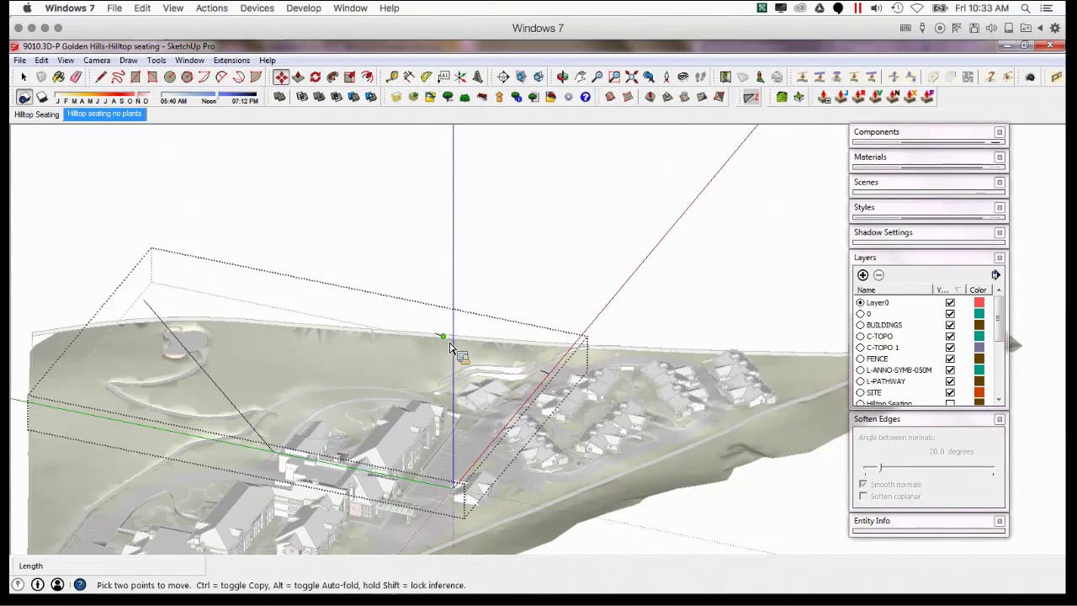
{"action": "scroll", "coordinate": [450, 346], "scroll_direction": "up", "scroll_amount": 2}
{"action": "left_click", "coordinate": [450, 347]}
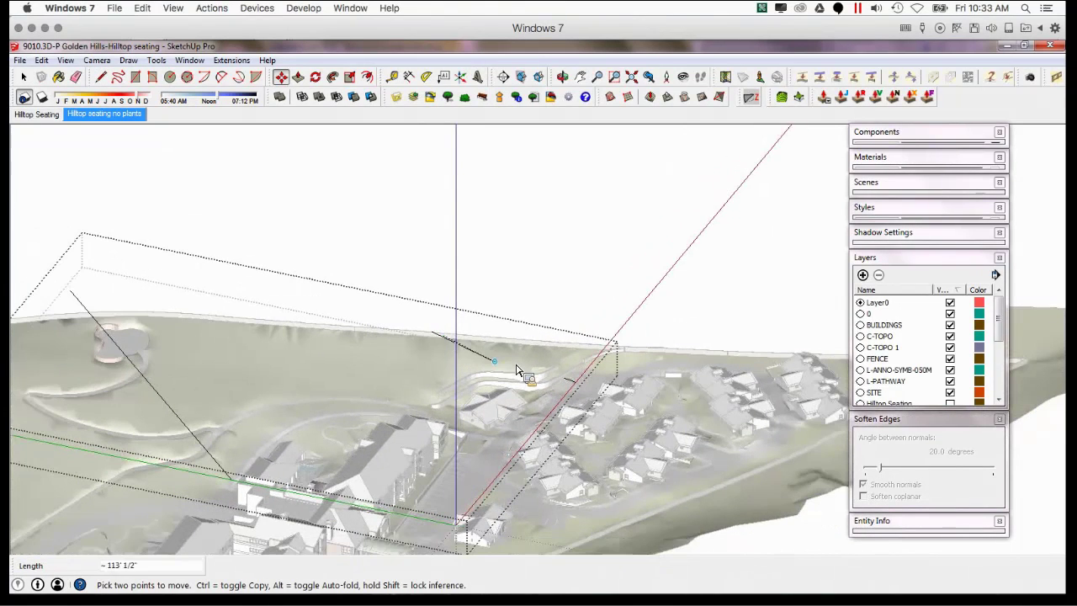
{"action": "scroll", "coordinate": [569, 381], "scroll_direction": "up", "scroll_amount": 2}
{"action": "left_click", "coordinate": [571, 384]}
{"action": "key", "text": "space"}
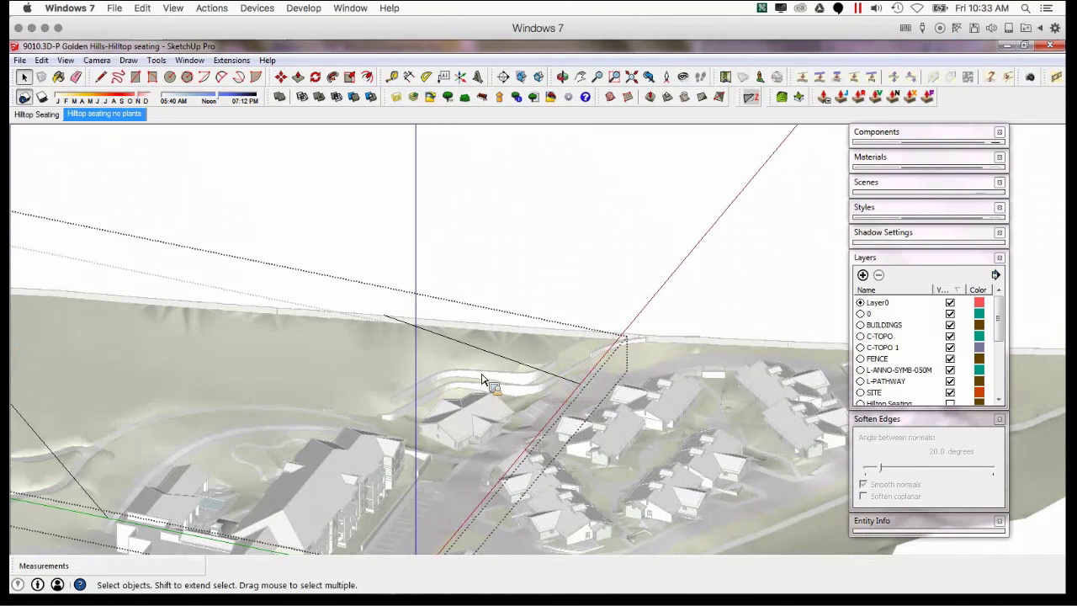
- Convert both extended lines into middle-positioned walls 10" wide and 30' high using Unconnected Lines/curves to walls
{"action": "scroll", "coordinate": [440, 361], "scroll_direction": "down", "scroll_amount": 4}
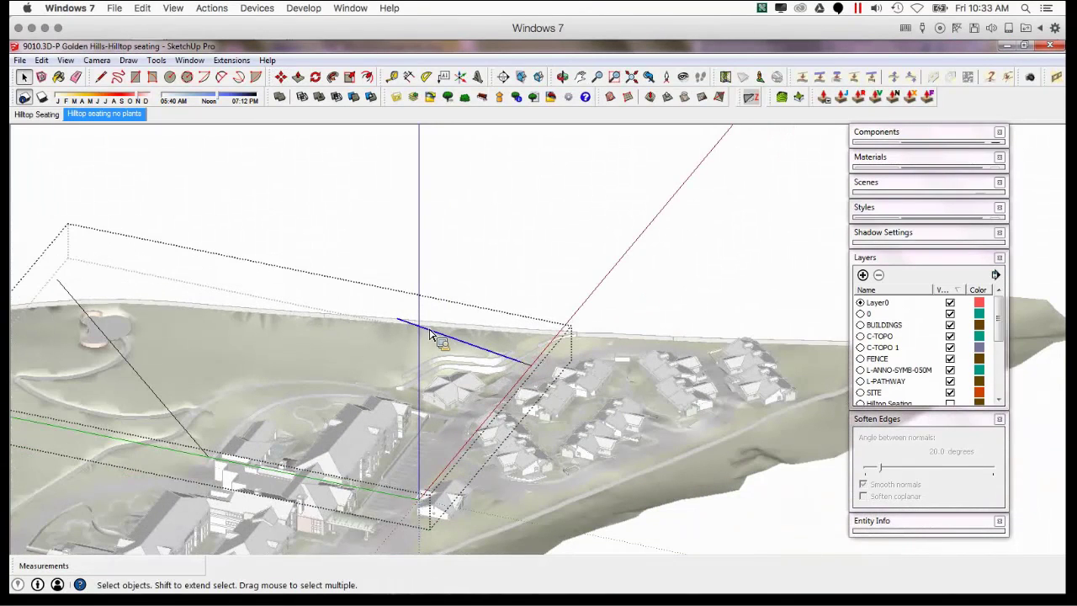
{"action": "left_click", "coordinate": [122, 357]}
{"action": "left_click", "coordinate": [231, 60]}
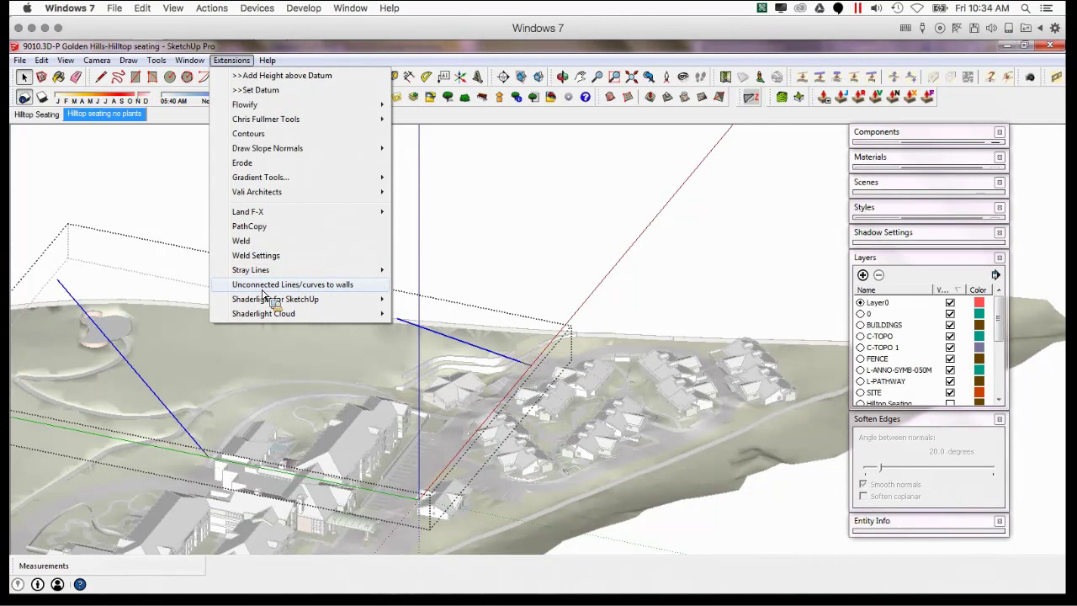
{"action": "left_click", "coordinate": [264, 286]}
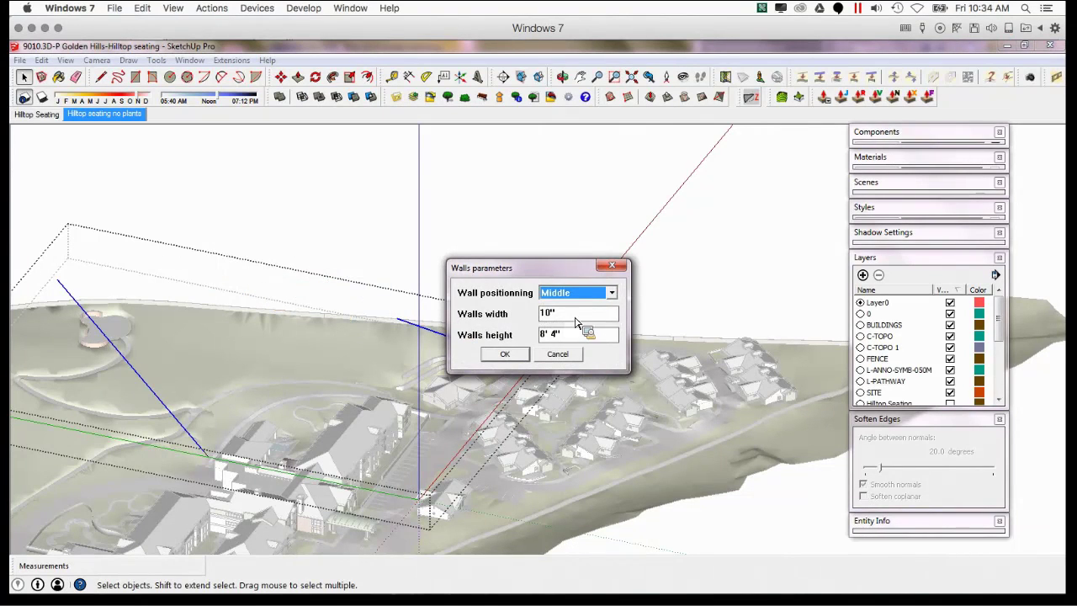
{"action": "key", "text": "Tab"}
{"action": "key", "text": "Tab"}
{"action": "type", "text": "3"}
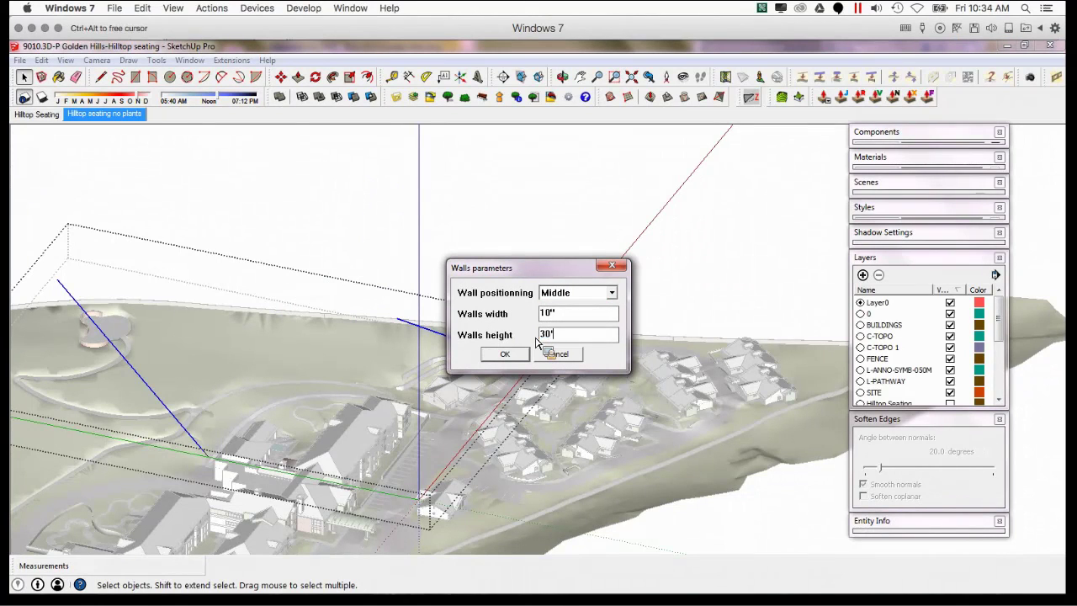
{"action": "type", "text": "0'"}
{"action": "left_click", "coordinate": [505, 353]}
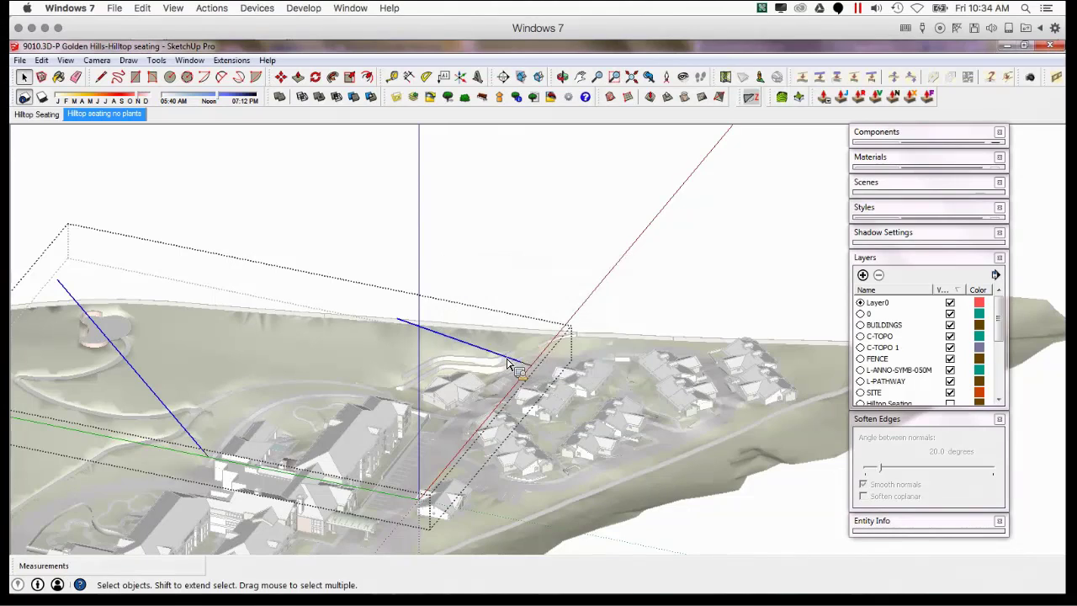
{"action": "middle_click_drag", "start_coordinate": [289, 410], "coordinate": [387, 312]}
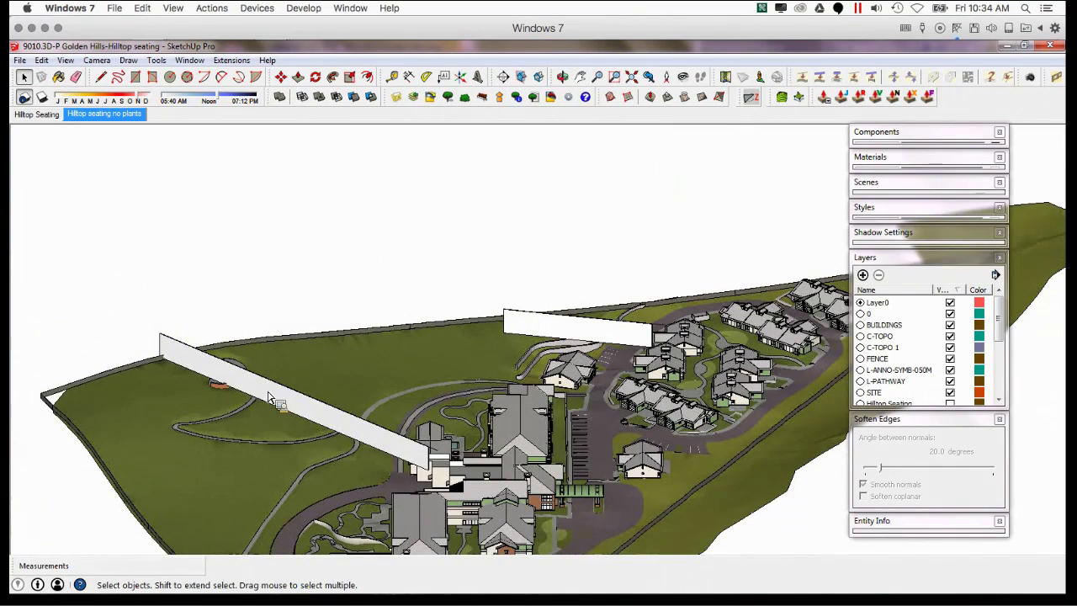
- Place a section plane on the face of the long wall running from the hilltop seating to the main building
{"action": "scroll", "coordinate": [389, 439], "scroll_direction": "up", "scroll_amount": 2}
{"action": "mouse_move", "coordinate": [388, 440]}
{"action": "middle_mouse_down"}
{"action": "mouse_move", "coordinate": [219, 425]}
{"action": "mouse_move", "coordinate": [399, 404]}
{"action": "mouse_move", "coordinate": [383, 430]}
{"action": "middle_mouse_up"}
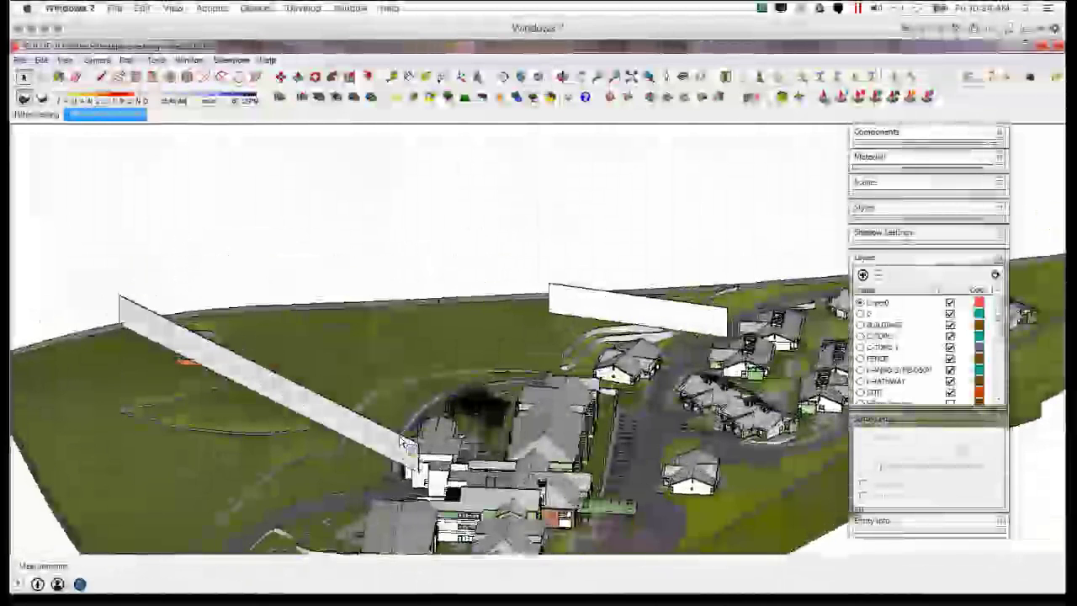
{"action": "left_click", "coordinate": [502, 77]}
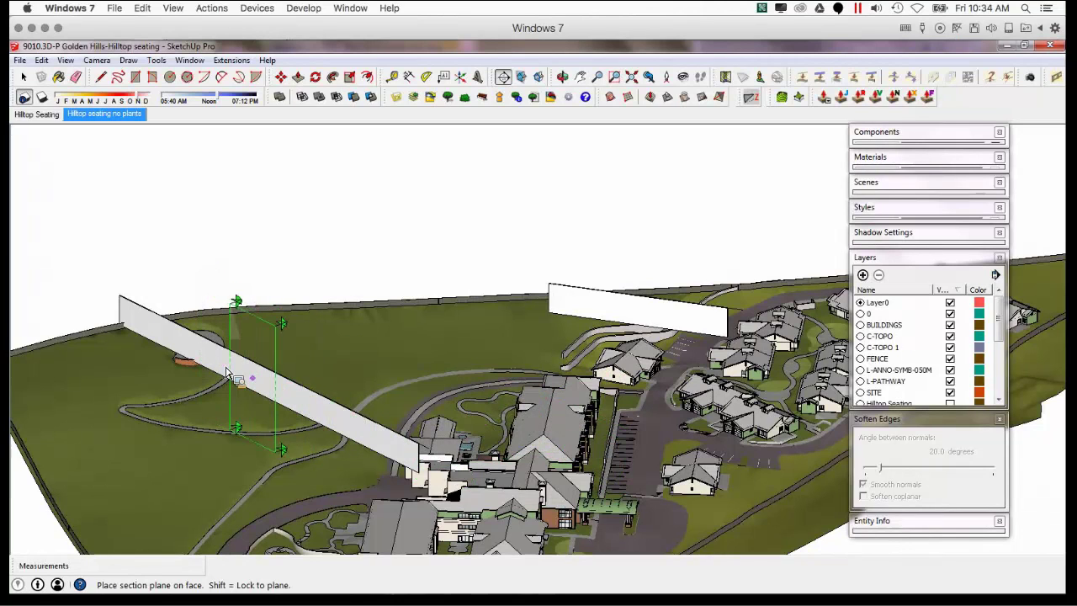
{"action": "left_click", "coordinate": [280, 396]}
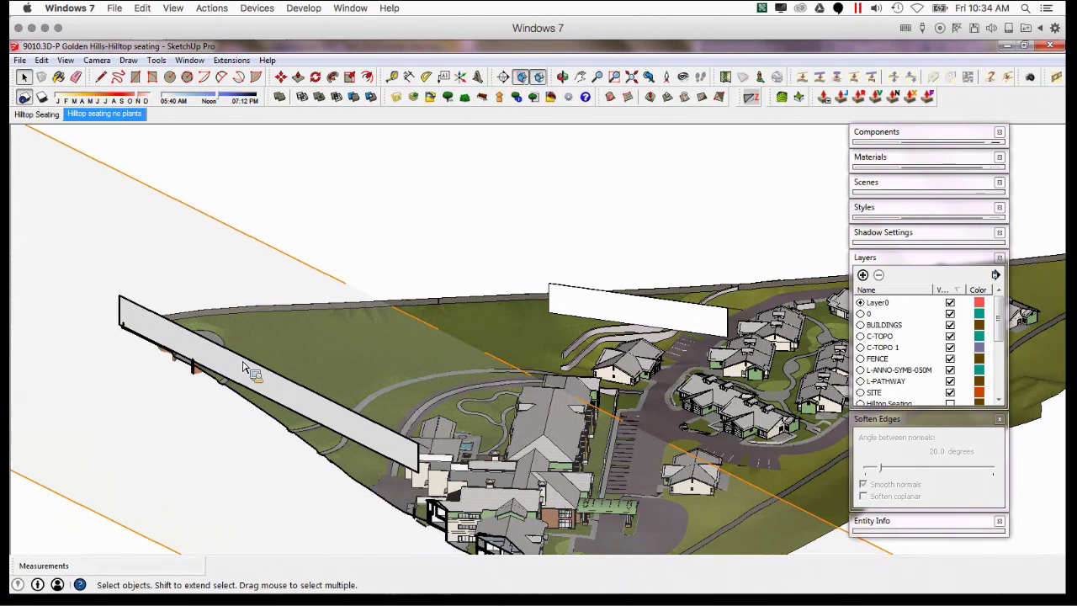
- Hide the group containing the two section walls
{"action": "left_click", "coordinate": [319, 407]}
{"action": "right_click", "coordinate": [320, 403]}
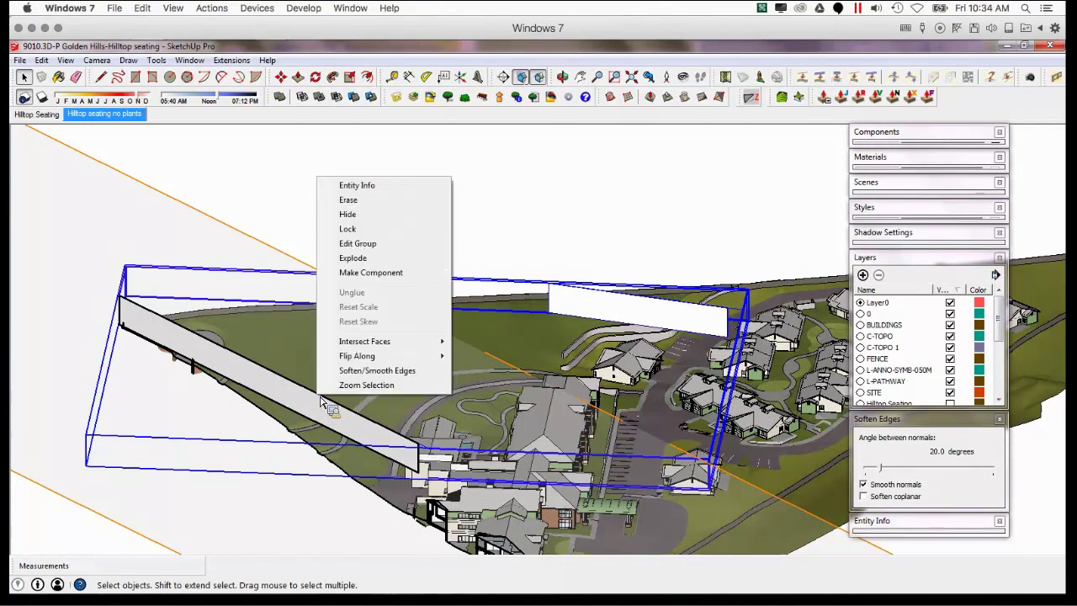
{"action": "left_click", "coordinate": [354, 215]}
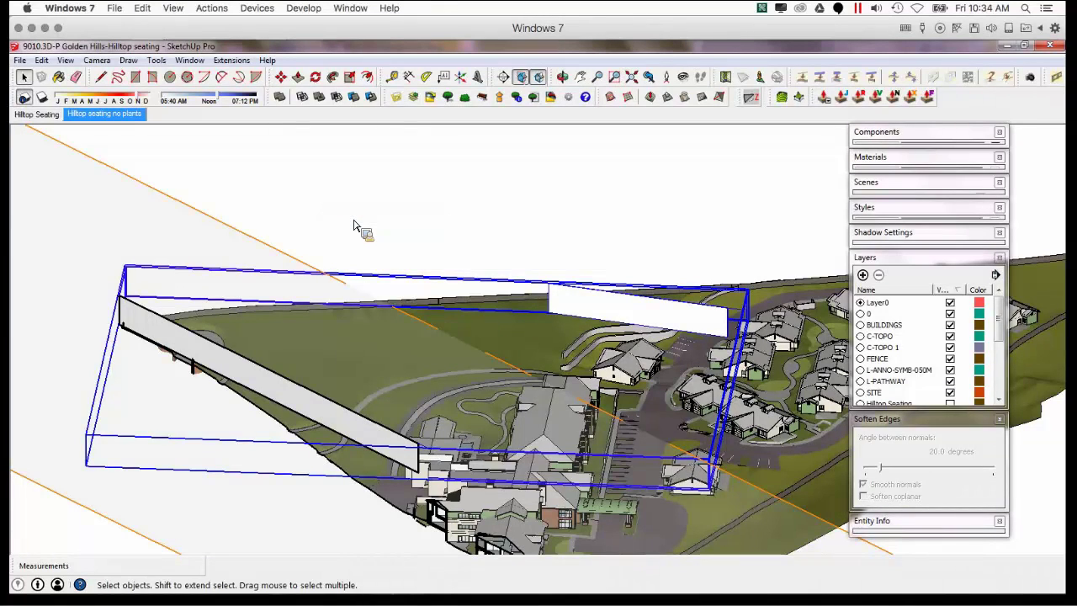
- Create a Super Section from the active section plane and name it Section 1
{"action": "middle_click_drag", "start_coordinate": [244, 385], "coordinate": [513, 301]}
{"action": "scroll", "coordinate": [445, 421], "scroll_direction": "up", "scroll_amount": 5}
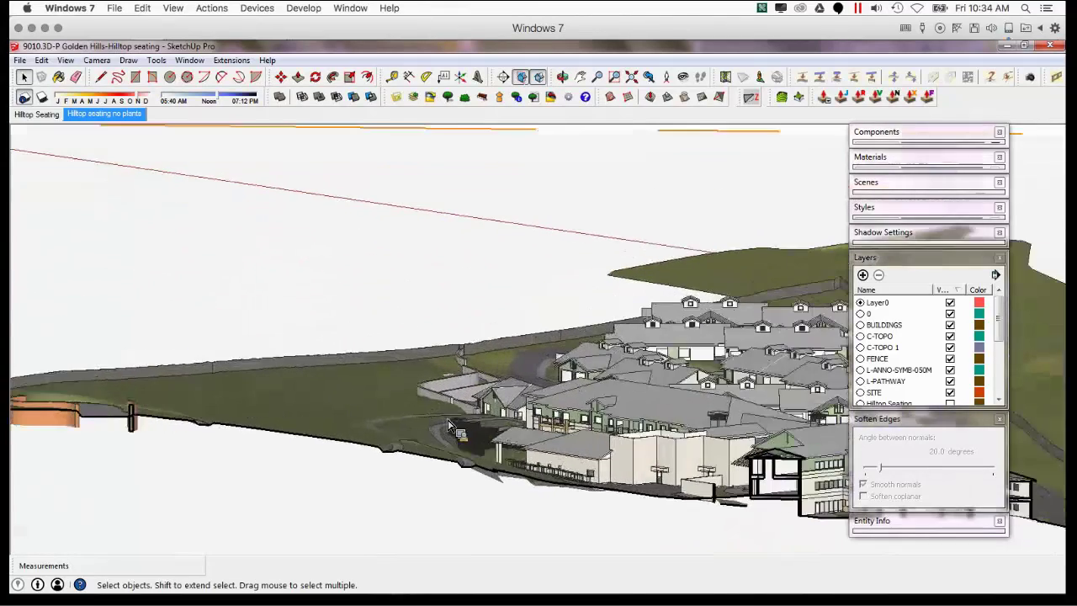
{"action": "middle_click_drag", "start_coordinate": [393, 451], "coordinate": [437, 424]}
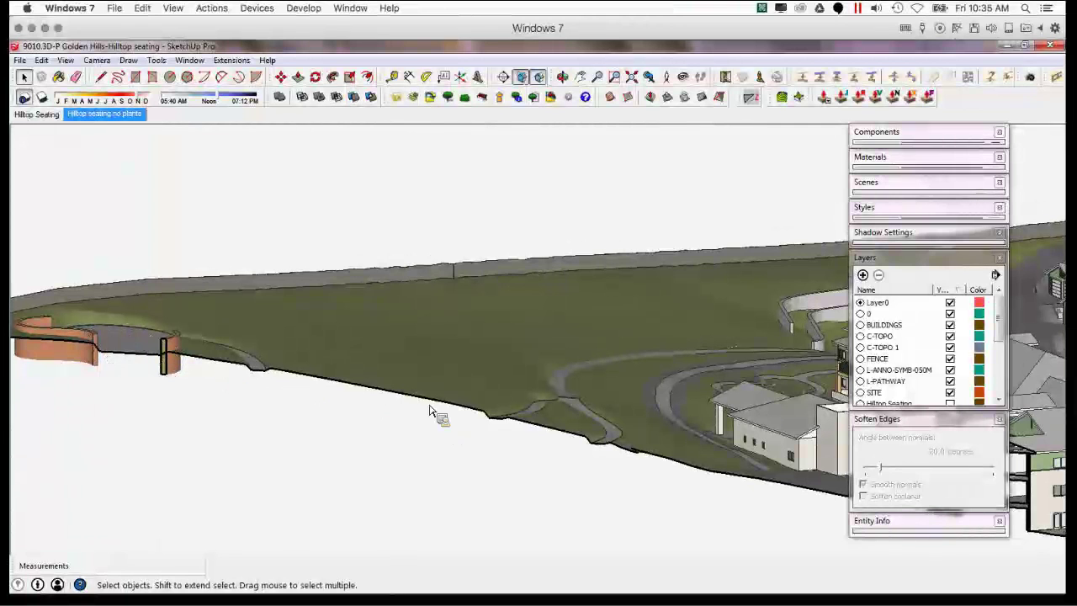
{"action": "middle_click_drag", "start_coordinate": [589, 412], "coordinate": [313, 403]}
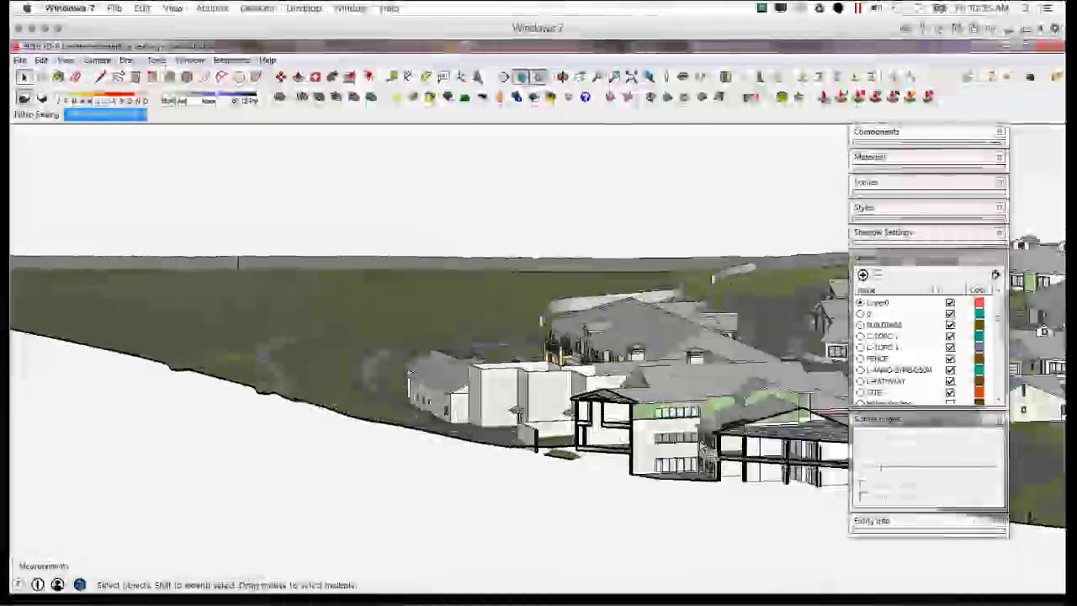
{"action": "middle_click_drag", "start_coordinate": [446, 358], "coordinate": [548, 414]}
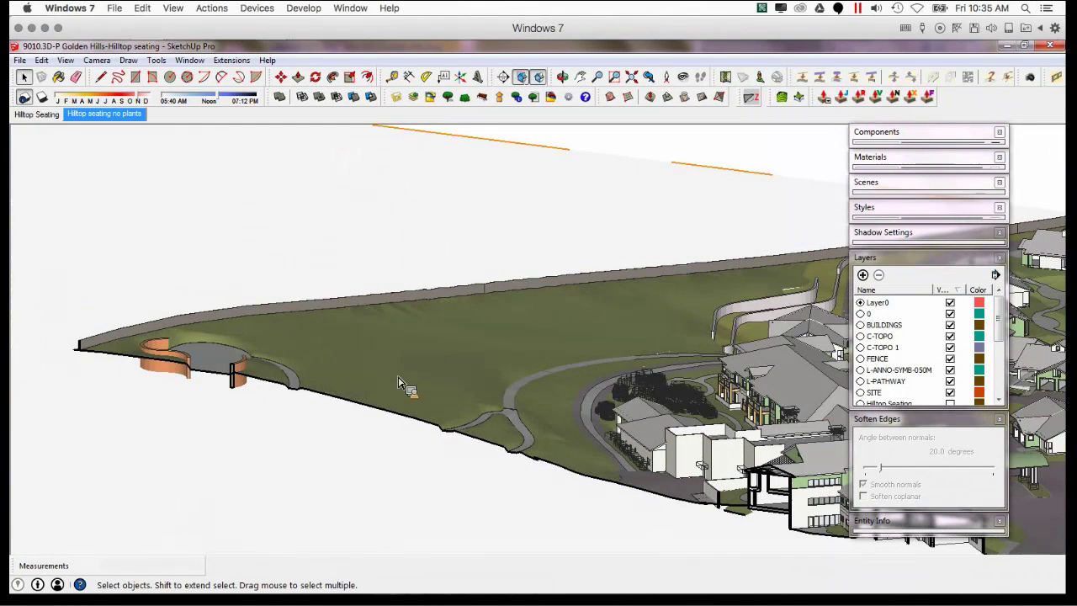
{"action": "middle_click_drag", "start_coordinate": [476, 398], "coordinate": [471, 320]}
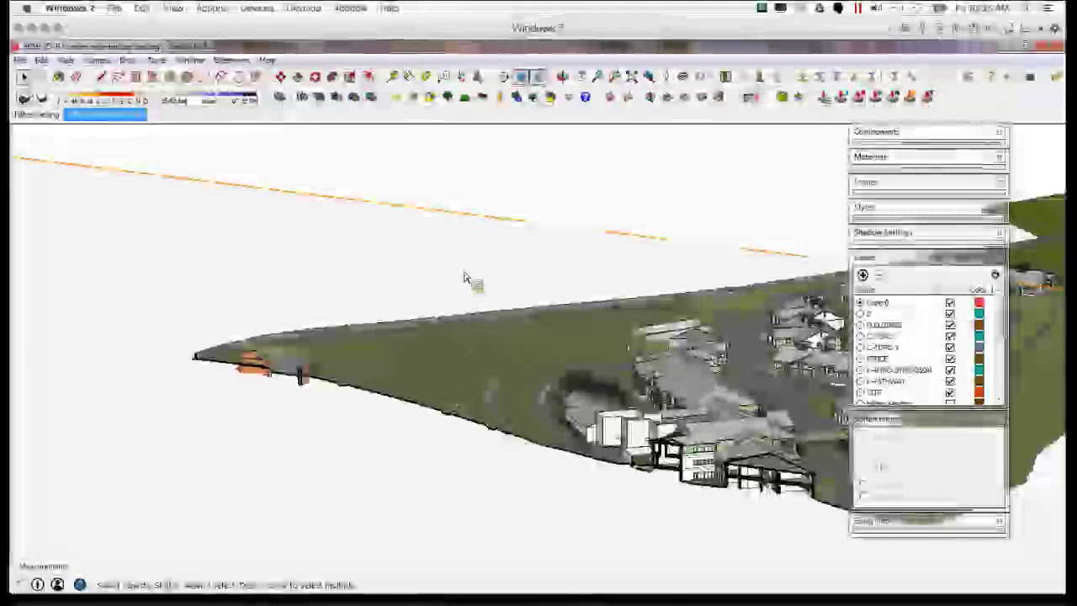
{"action": "left_click", "coordinate": [446, 216]}
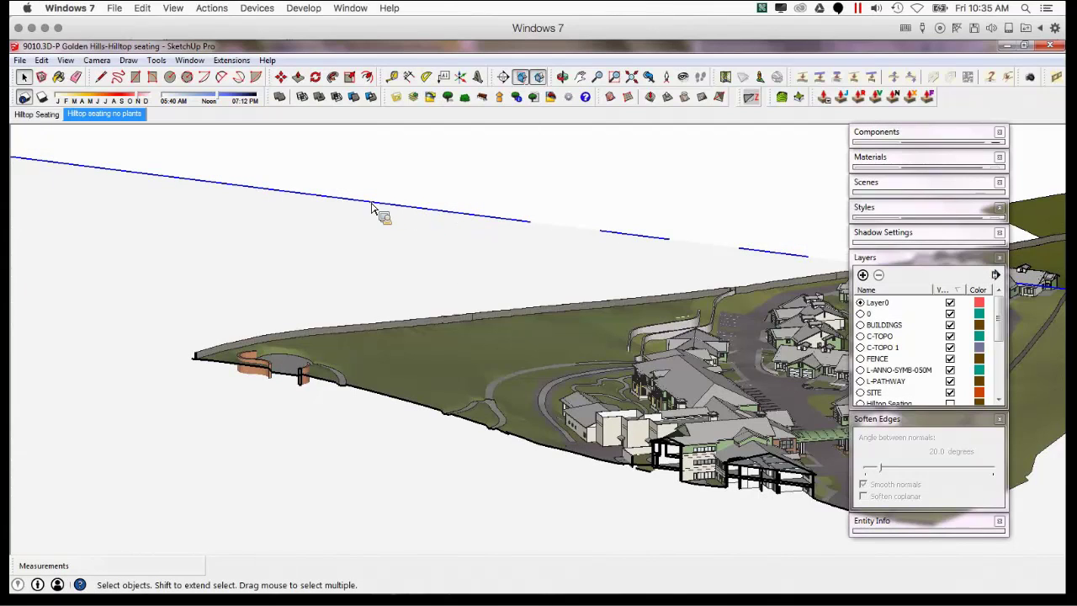
{"action": "right_click", "coordinate": [400, 213]}
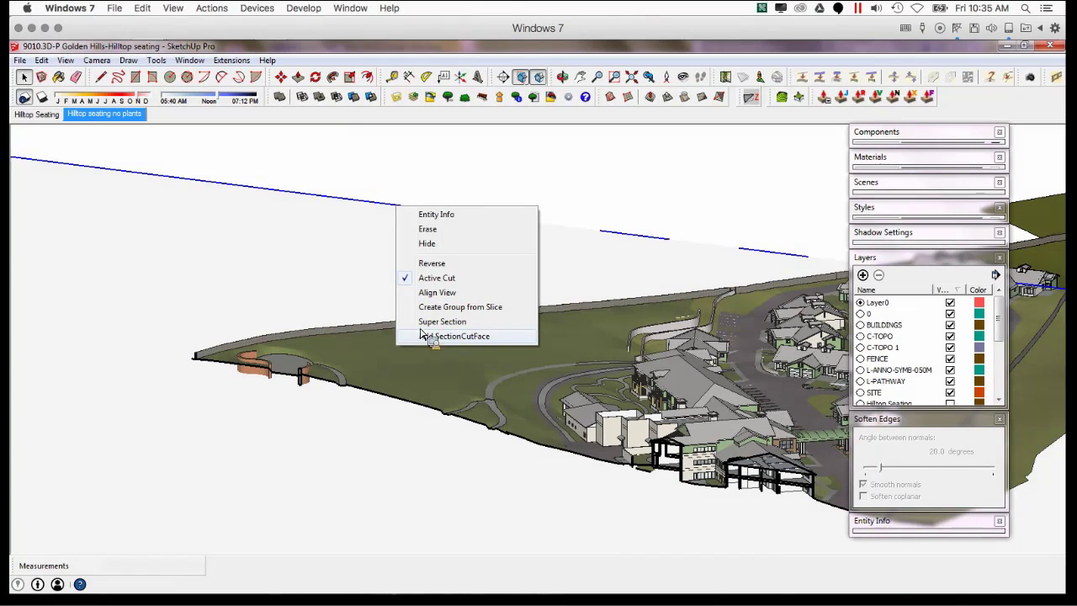
{"action": "left_click", "coordinate": [356, 210]}
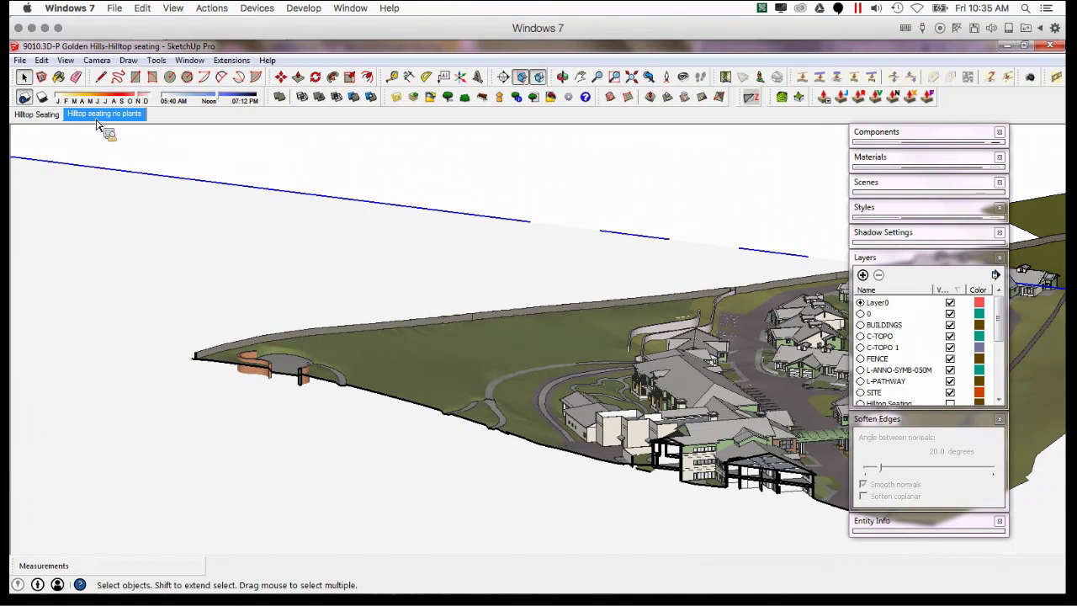
{"action": "right_click", "coordinate": [449, 219]}
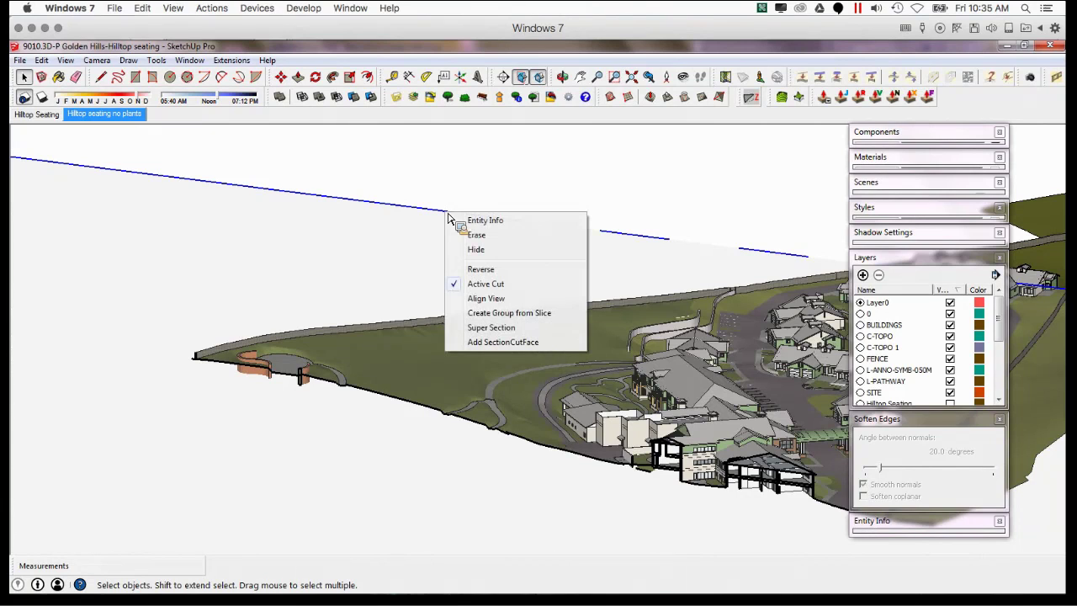
{"action": "left_click", "coordinate": [491, 329]}
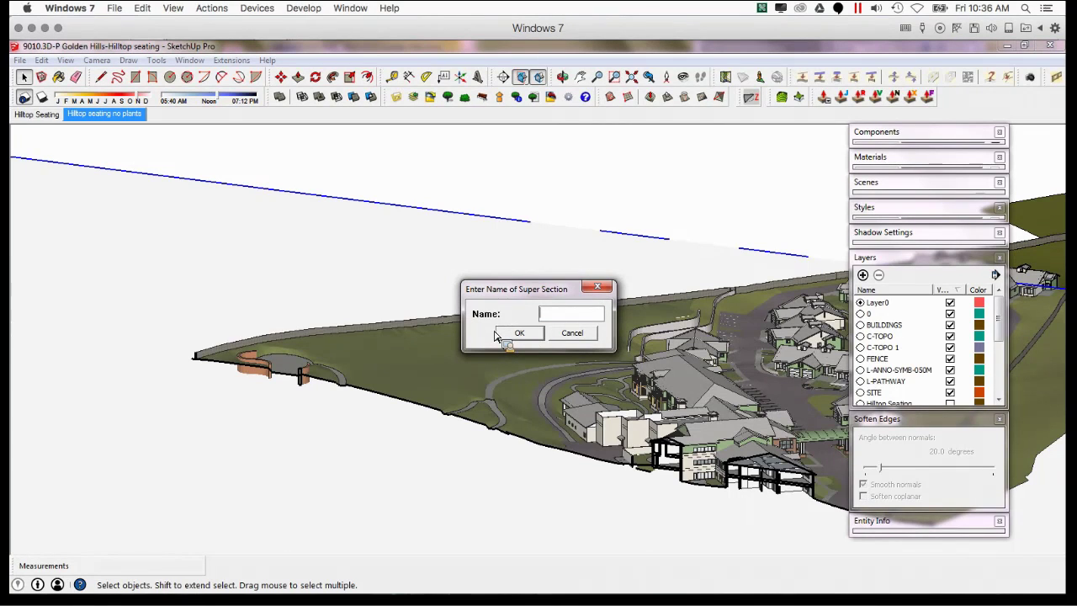
{"action": "type", "text": "Section 1"}
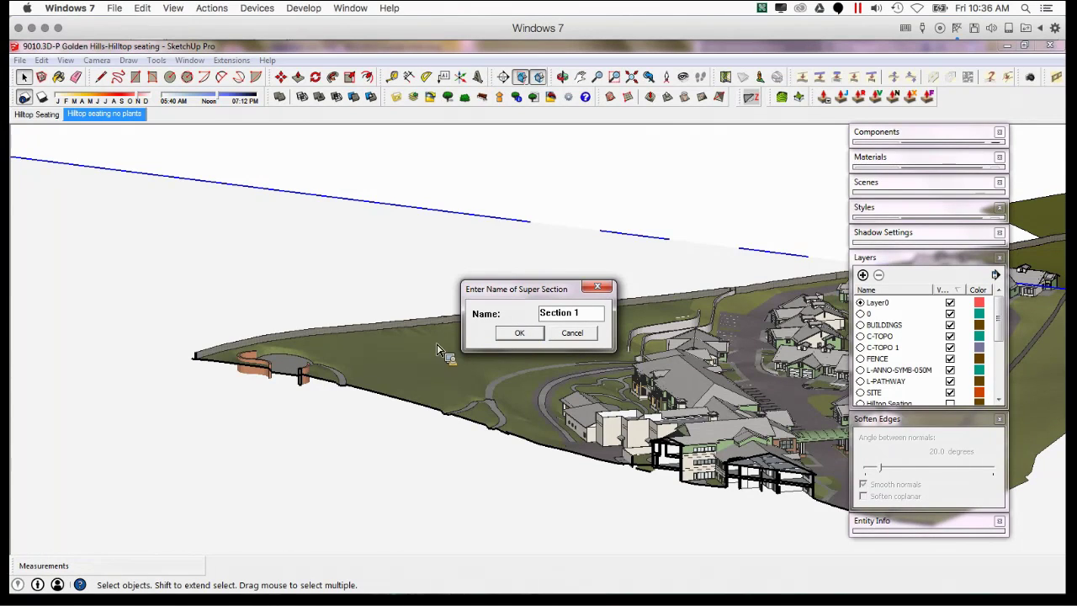
{"action": "left_click", "coordinate": [531, 333]}
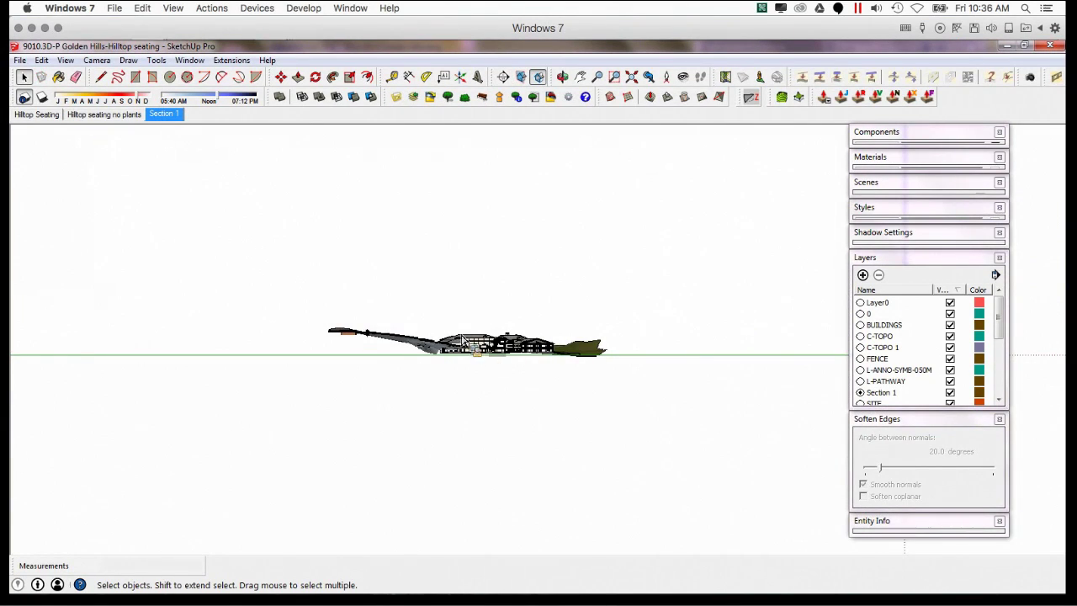
- Examine the Section 1 view along the cut terrain profile, from the hilltop seating down to the main building
{"action": "scroll", "coordinate": [484, 347], "scroll_direction": "up", "scroll_amount": 4}
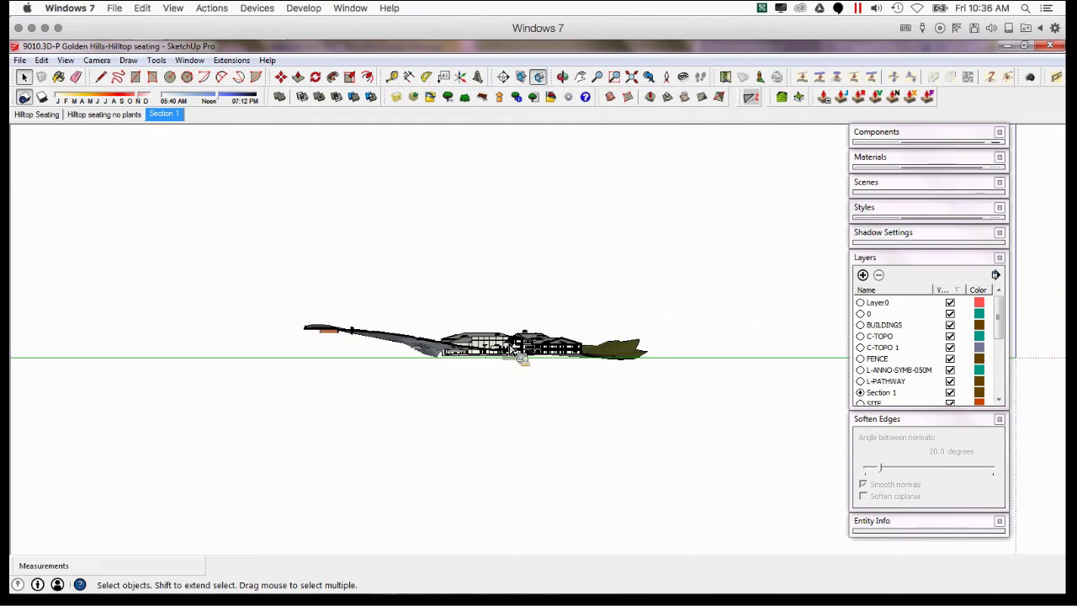
{"action": "scroll", "coordinate": [468, 341], "scroll_direction": "up", "scroll_amount": 6}
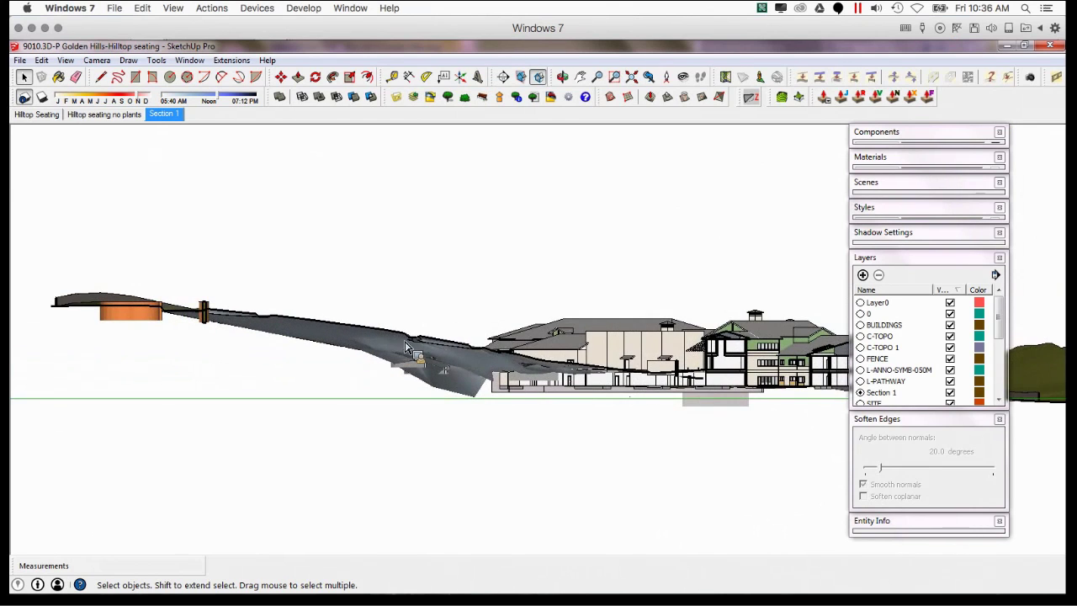
{"action": "scroll", "coordinate": [471, 360], "scroll_direction": "up", "scroll_amount": 3}
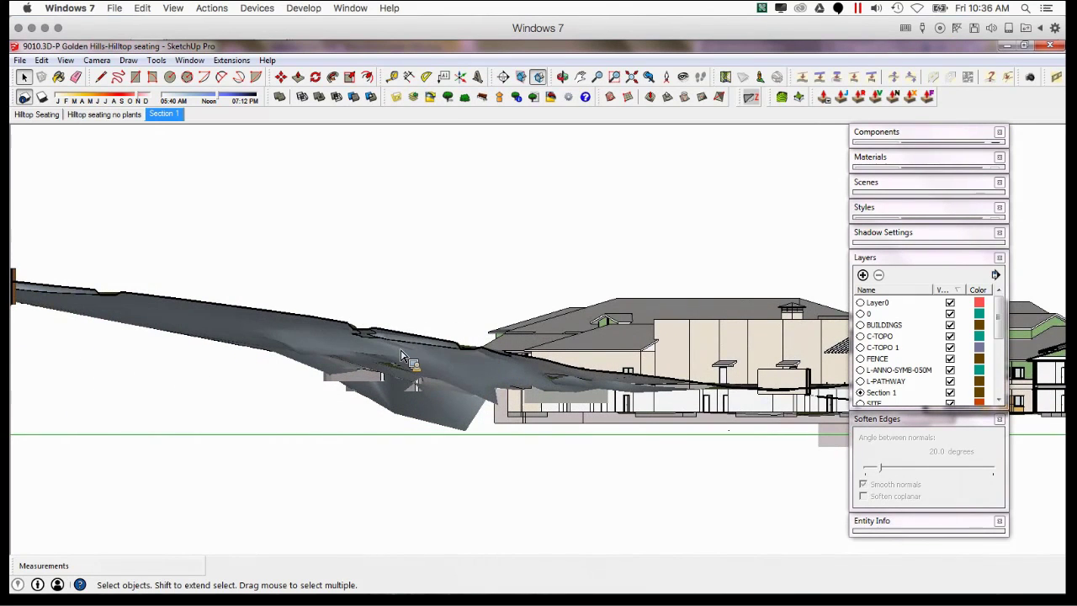
{"action": "middle_click_drag", "start_coordinate": [377, 348], "coordinate": [488, 407]}
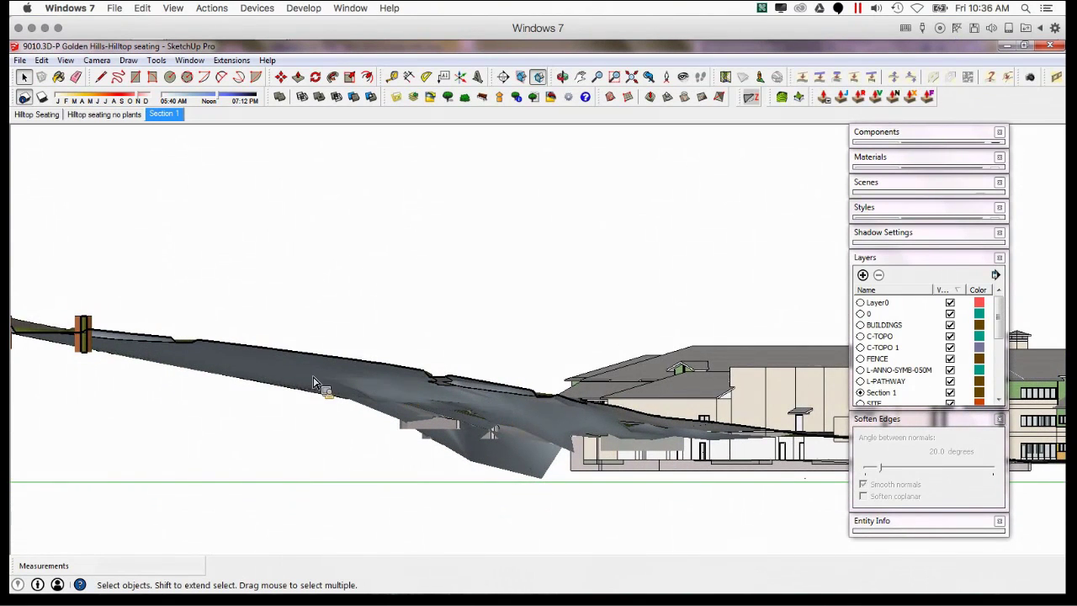
{"action": "middle_click_drag", "start_coordinate": [381, 413], "coordinate": [549, 391]}
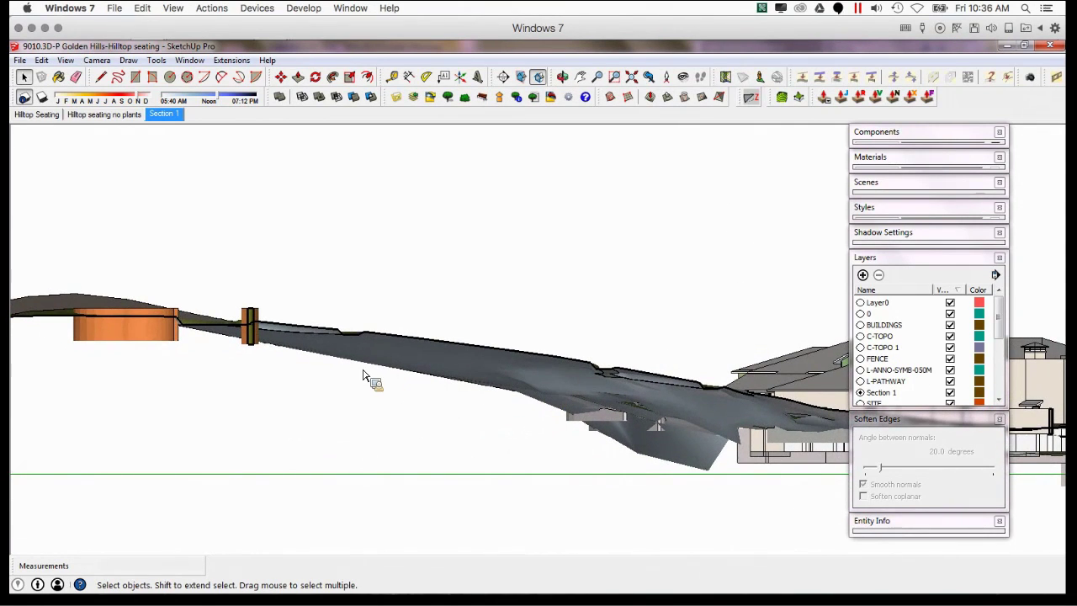
{"action": "middle_click_drag", "start_coordinate": [651, 407], "coordinate": [616, 360], "text": "shift"}
{"action": "scroll", "coordinate": [617, 360], "scroll_direction": "down", "scroll_amount": 4}
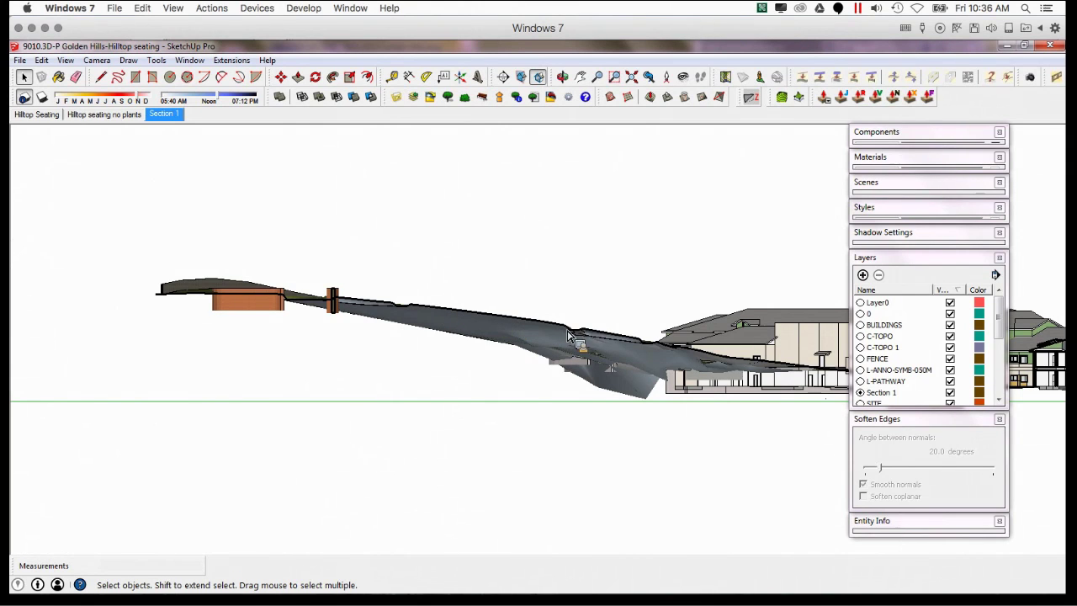
{"action": "middle_click_drag", "start_coordinate": [589, 344], "coordinate": [543, 383]}
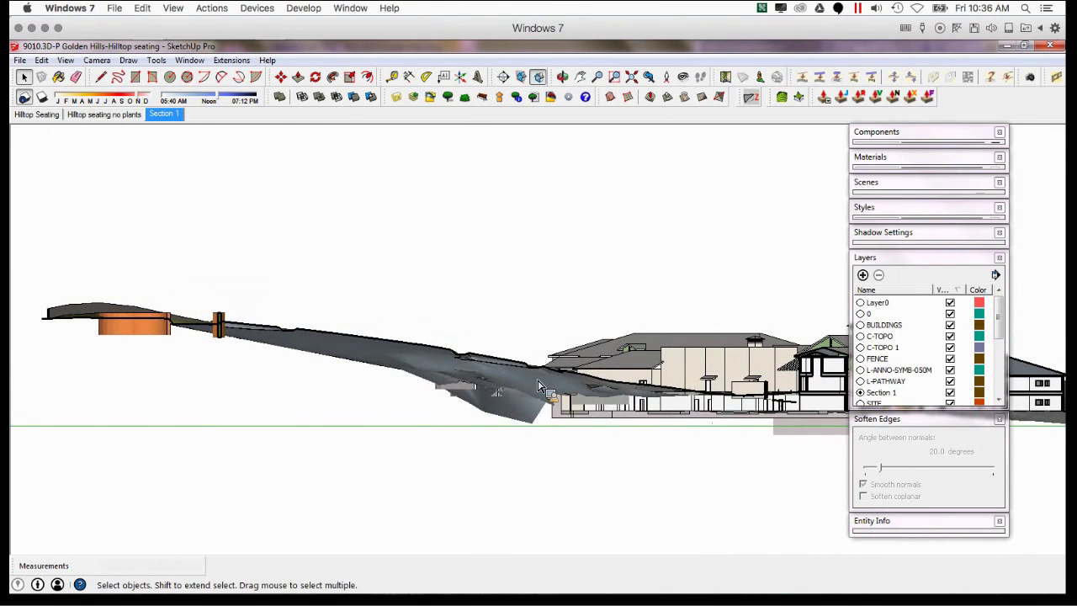
{"action": "middle_click_drag", "start_coordinate": [341, 347], "coordinate": [373, 380]}
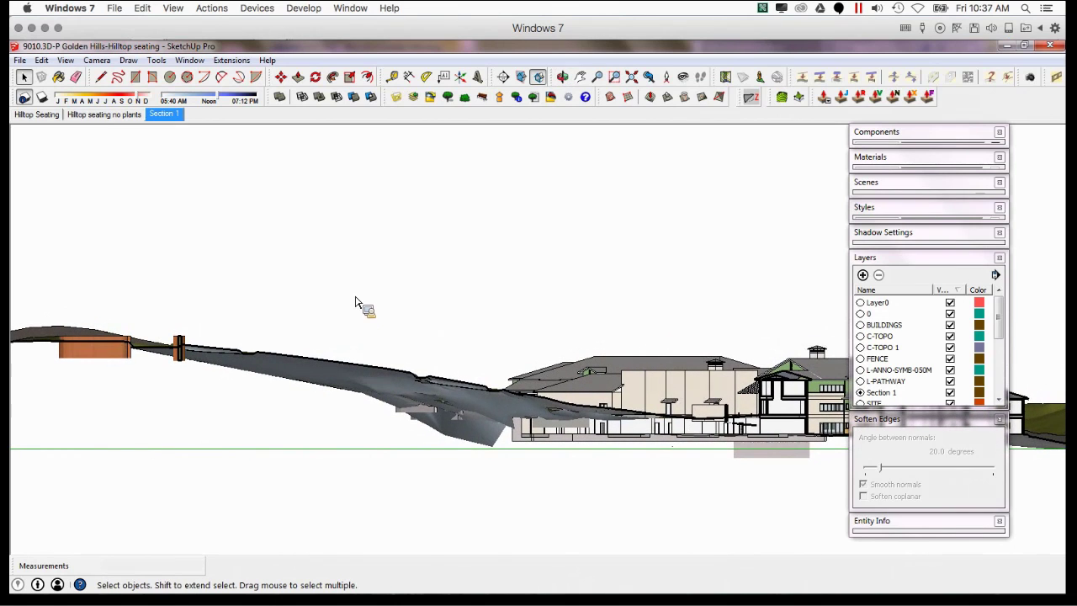
- Export the section slice to the Desktop as an AutoCAD DWG file named section 1
{"action": "left_click", "coordinate": [19, 60]}
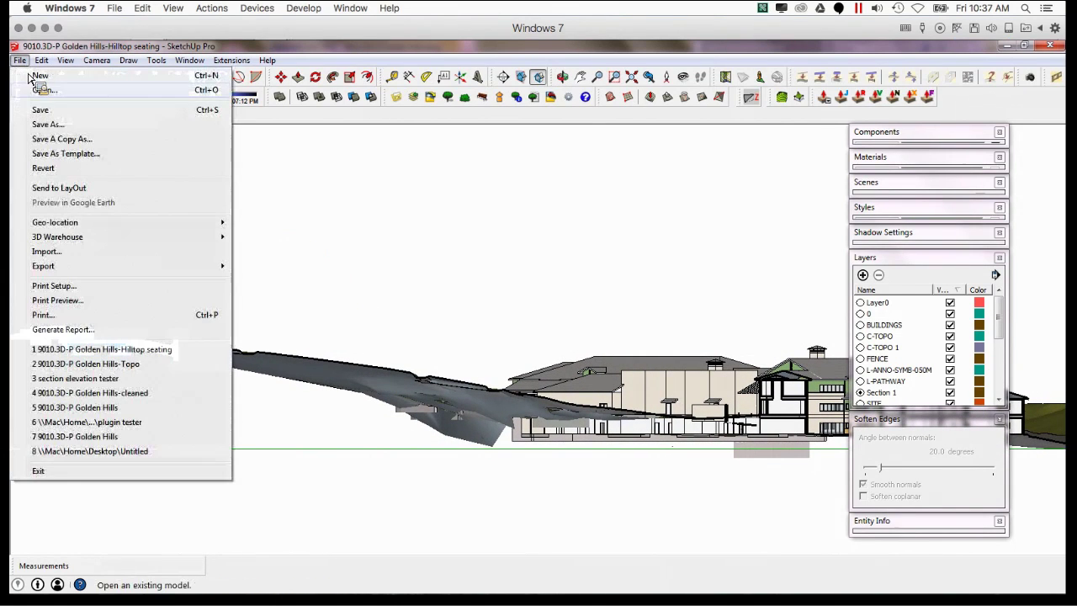
{"action": "mouse_move", "coordinate": [70, 266]}
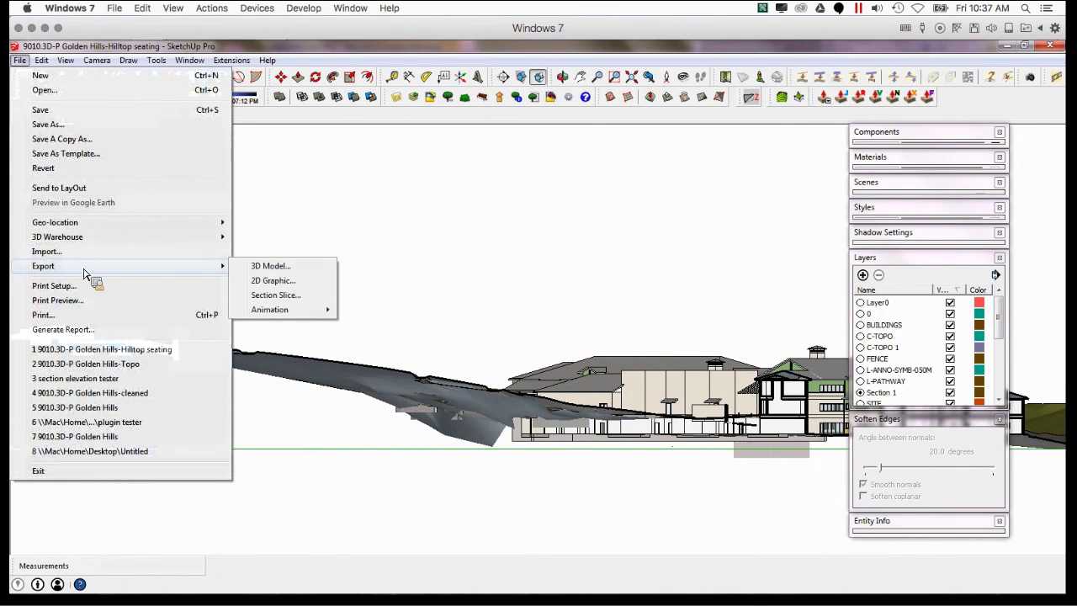
{"action": "left_click", "coordinate": [282, 302]}
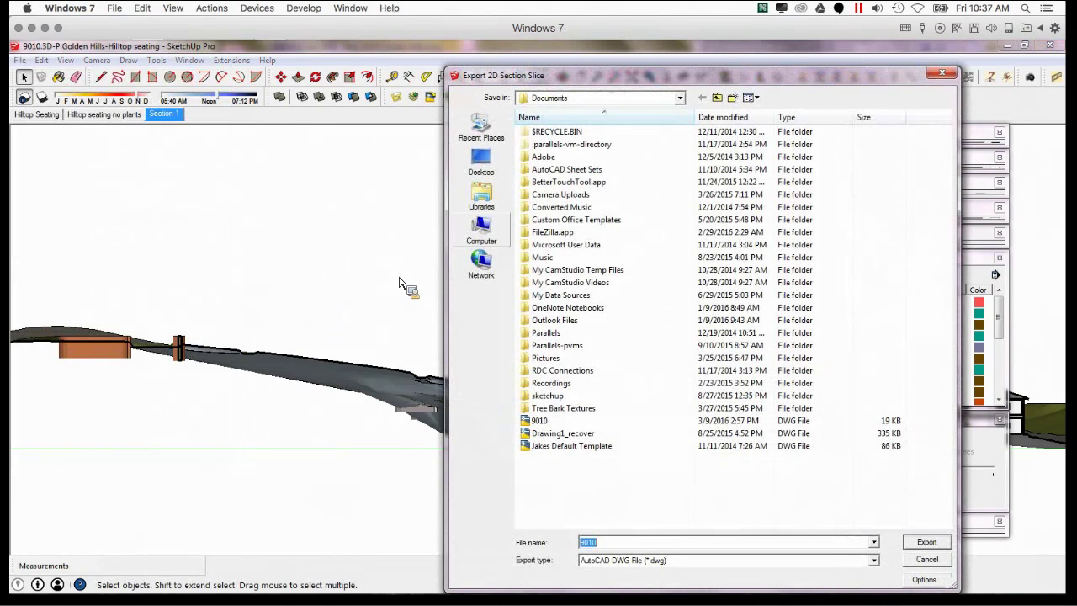
{"action": "left_click", "coordinate": [486, 175]}
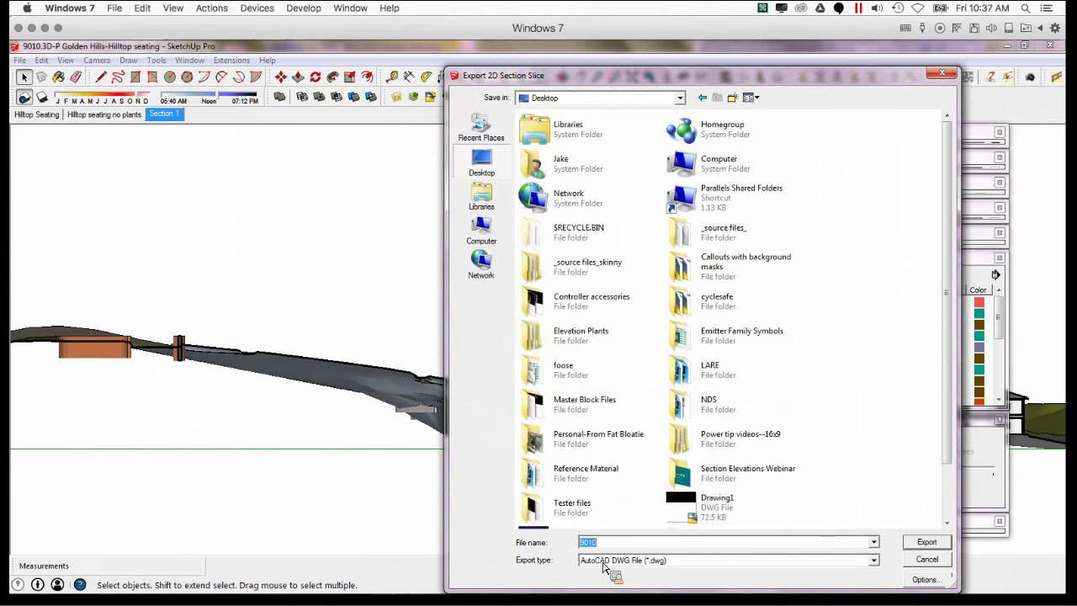
{"action": "type", "text": "section 1"}
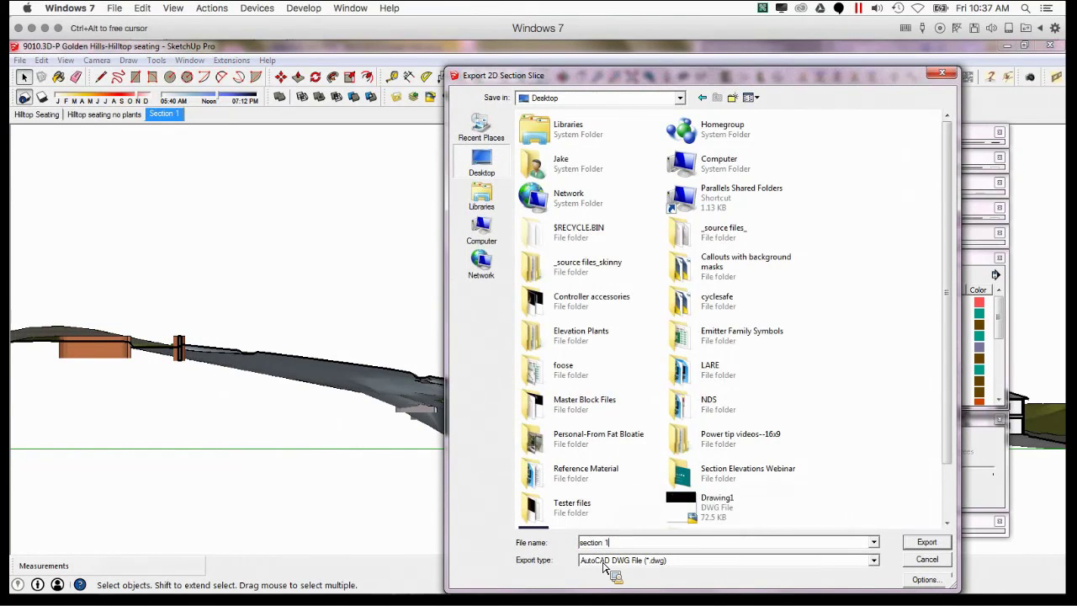
{"action": "left_click", "coordinate": [929, 544]}
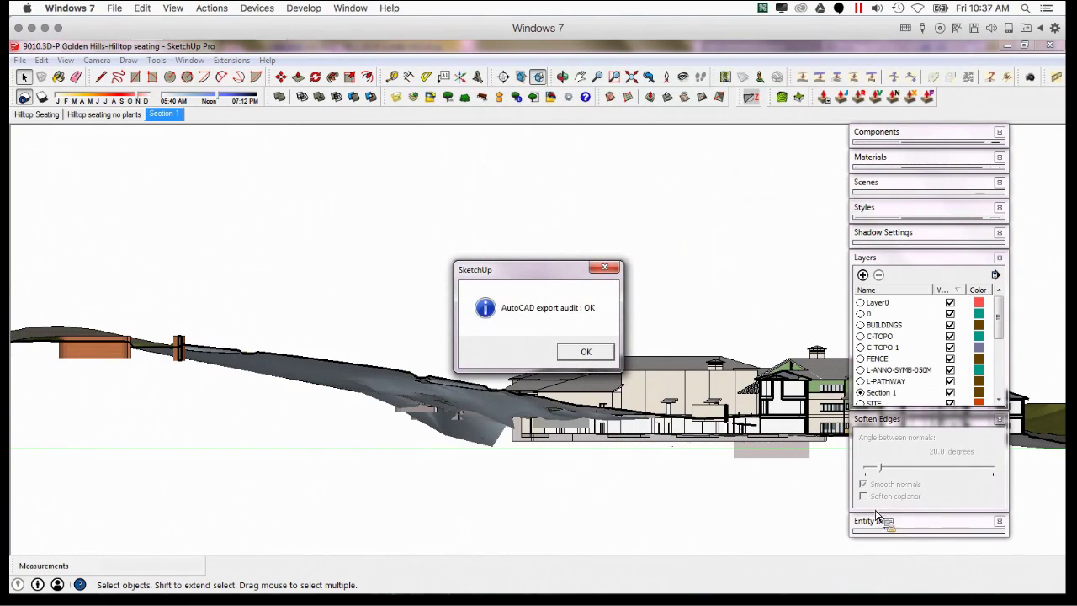
{"action": "left_click", "coordinate": [586, 351]}
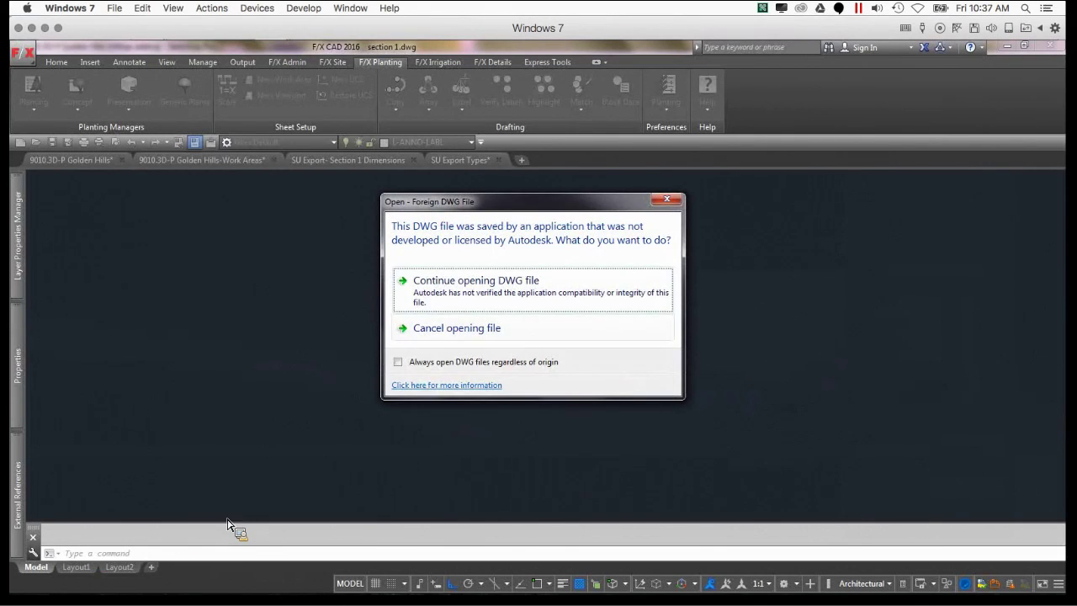
- Continue opening the foreign file section 1.dwg in F/X CAD and inspect the cut profile around the hilltop seating
{"action": "left_click", "coordinate": [457, 297]}
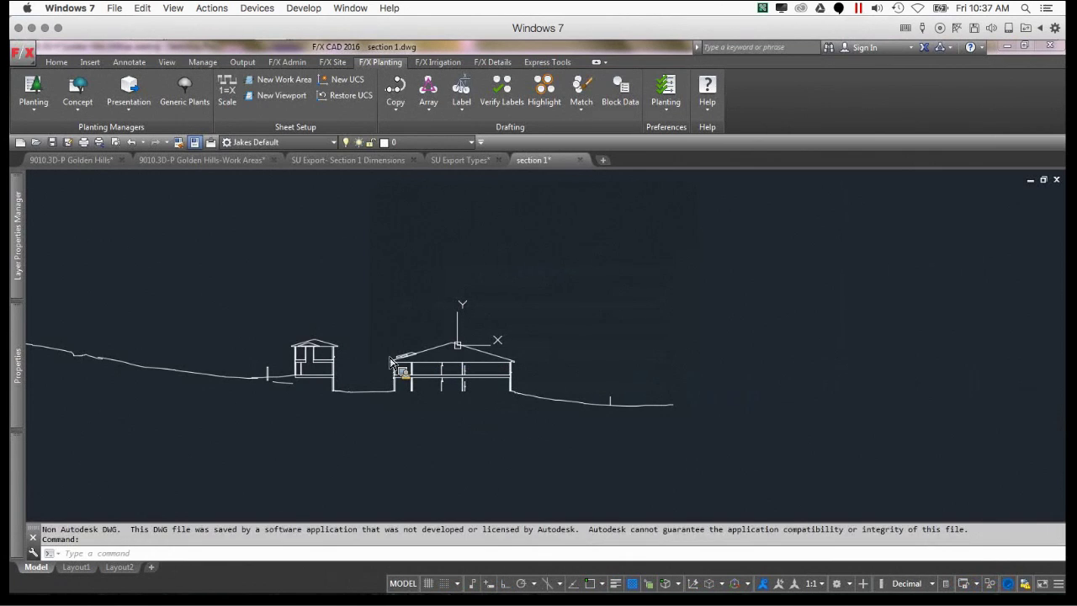
{"action": "scroll", "coordinate": [278, 373], "scroll_direction": "down", "scroll_amount": 3}
{"action": "middle_click_drag", "start_coordinate": [274, 375], "coordinate": [581, 413]}
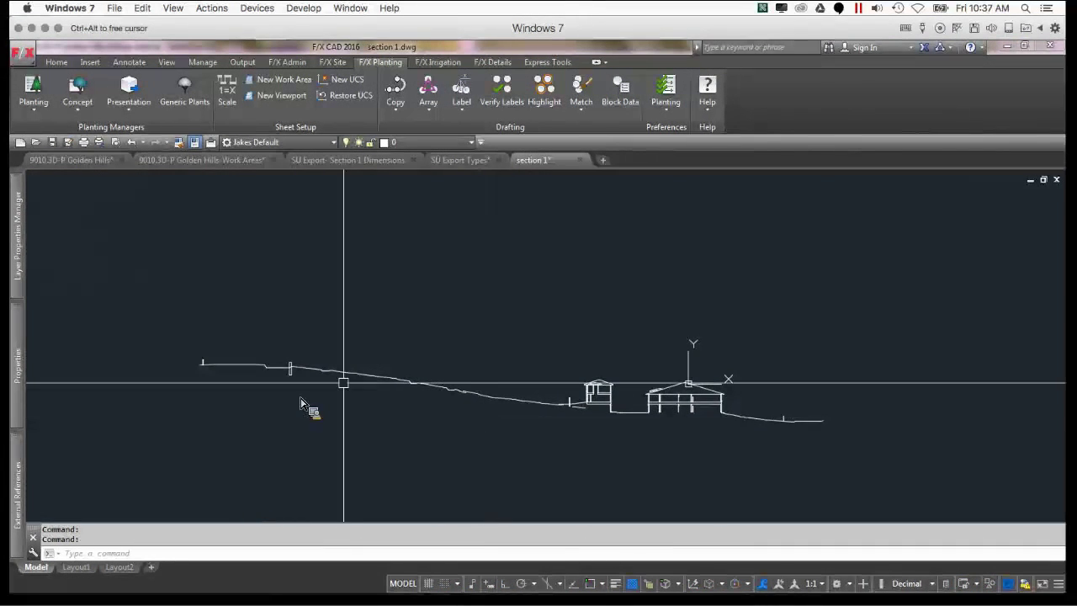
{"action": "scroll", "coordinate": [344, 377], "scroll_direction": "up", "scroll_amount": 6}
{"action": "middle_click_drag", "start_coordinate": [399, 385], "coordinate": [546, 392]}
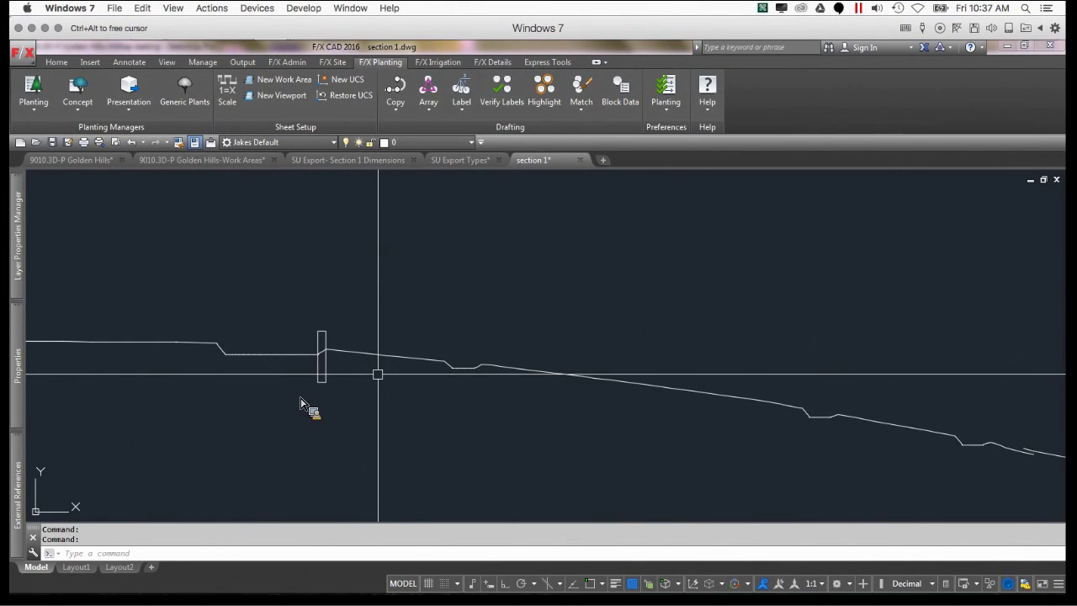
- Examine the section 1.dwg profile downslope of the seating, selecting the overlapping terrain segment below the lowest path cut to check it
{"action": "scroll", "coordinate": [679, 442], "scroll_direction": "down", "scroll_amount": 2}
{"action": "middle_click_drag", "start_coordinate": [678, 443], "coordinate": [597, 399]}
{"action": "scroll", "coordinate": [420, 373], "scroll_direction": "down", "scroll_amount": 3}
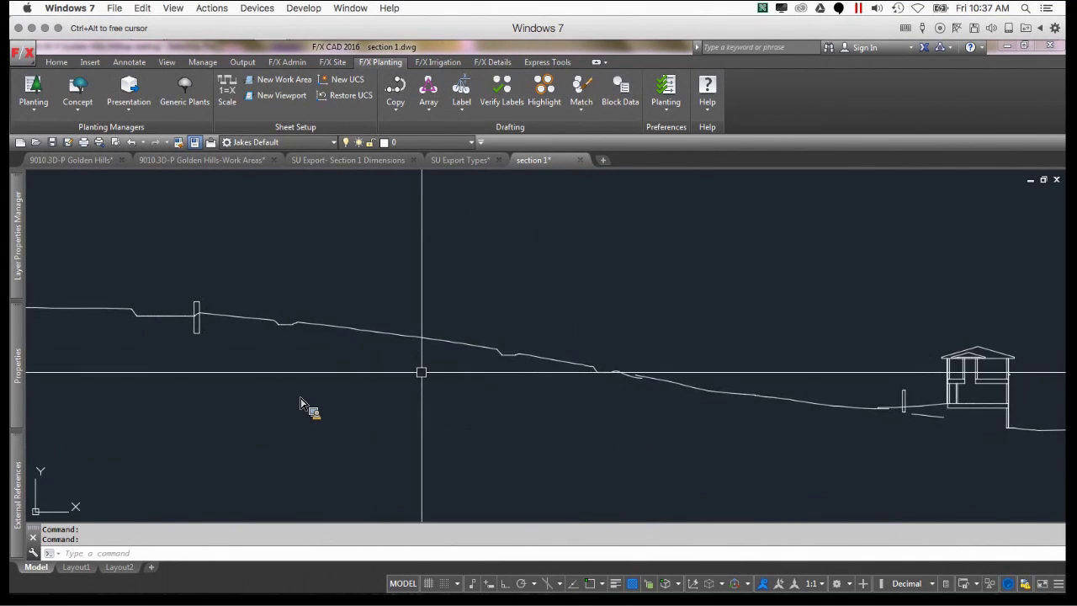
{"action": "scroll", "coordinate": [591, 365], "scroll_direction": "up", "scroll_amount": 3}
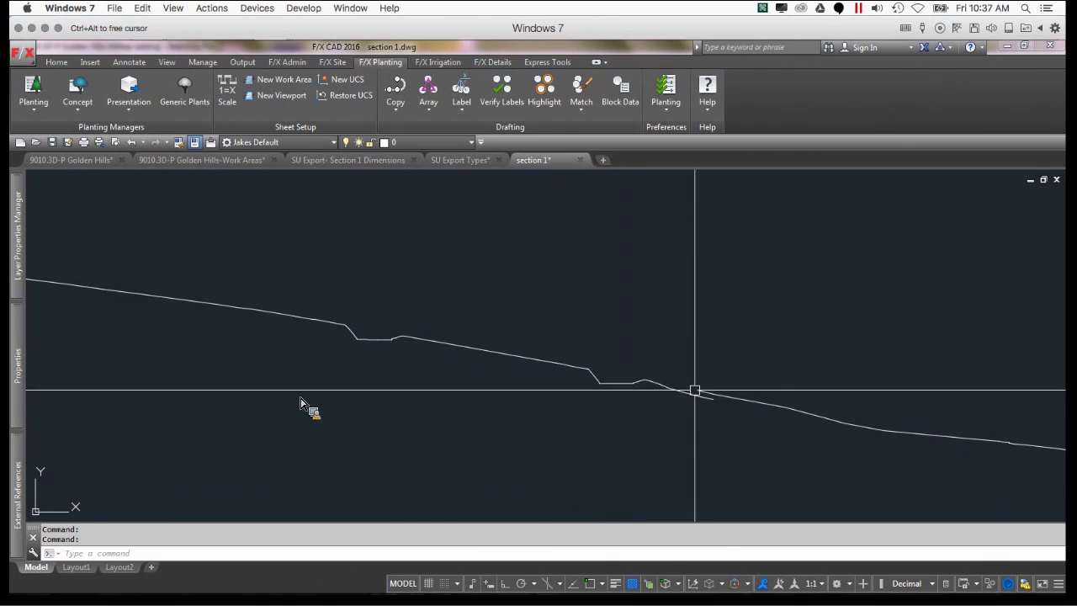
{"action": "scroll", "coordinate": [710, 392], "scroll_direction": "up", "scroll_amount": 2}
{"action": "scroll", "coordinate": [712, 392], "scroll_direction": "up", "scroll_amount": 2}
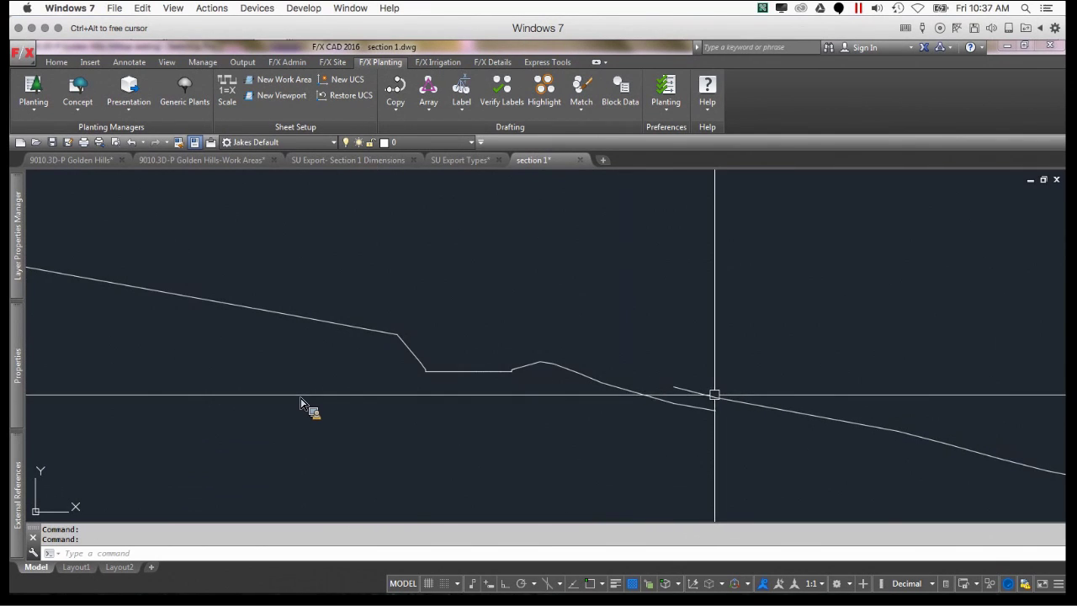
{"action": "left_click", "coordinate": [714, 393]}
{"action": "scroll", "coordinate": [781, 425], "scroll_direction": "down", "scroll_amount": 4}
{"action": "middle_click_drag", "start_coordinate": [830, 442], "coordinate": [551, 389]}
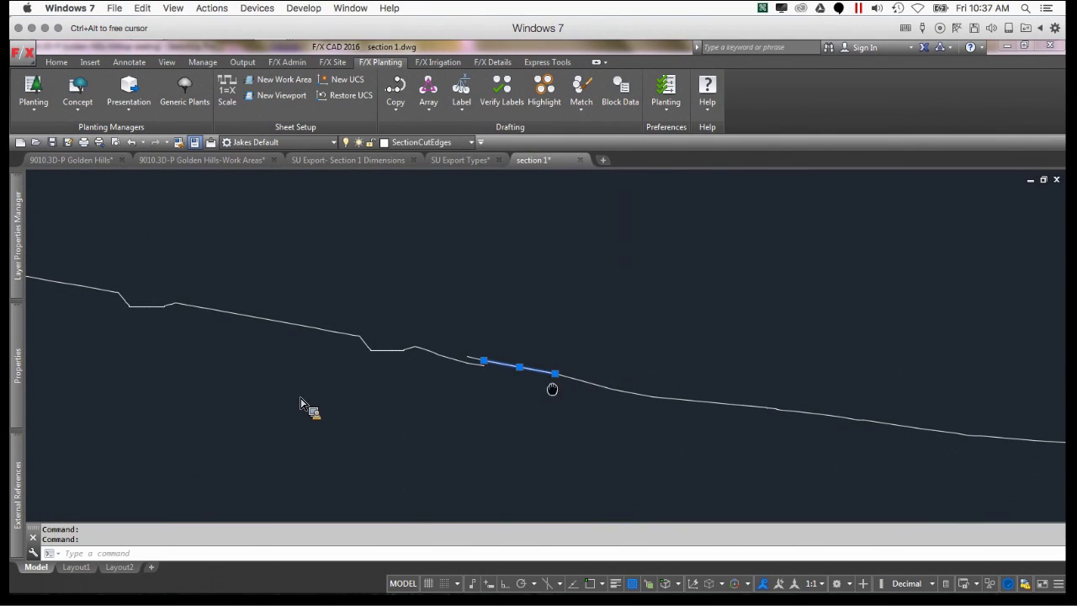
{"action": "scroll", "coordinate": [516, 366], "scroll_direction": "down", "scroll_amount": 6}
{"action": "scroll", "coordinate": [553, 366], "scroll_direction": "up", "scroll_amount": 4}
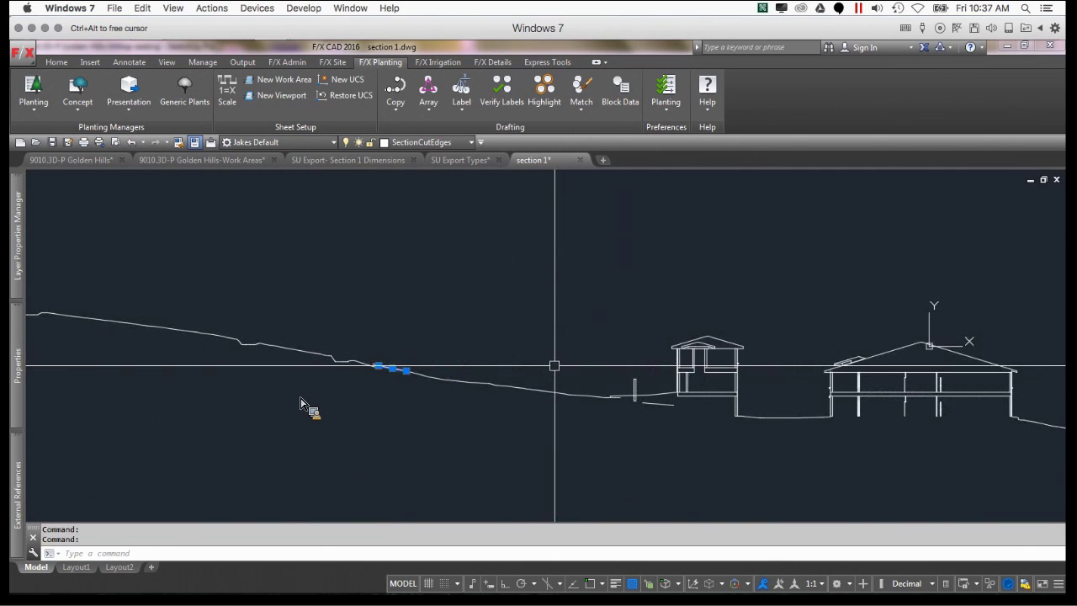
{"action": "key", "text": "Escape"}
- Examine the whole section 1 profile from the hilltop down to the buildings, comparing the path cuts and breaks in the terrain line
{"action": "middle_click_drag", "start_coordinate": [500, 396], "coordinate": [862, 494]}
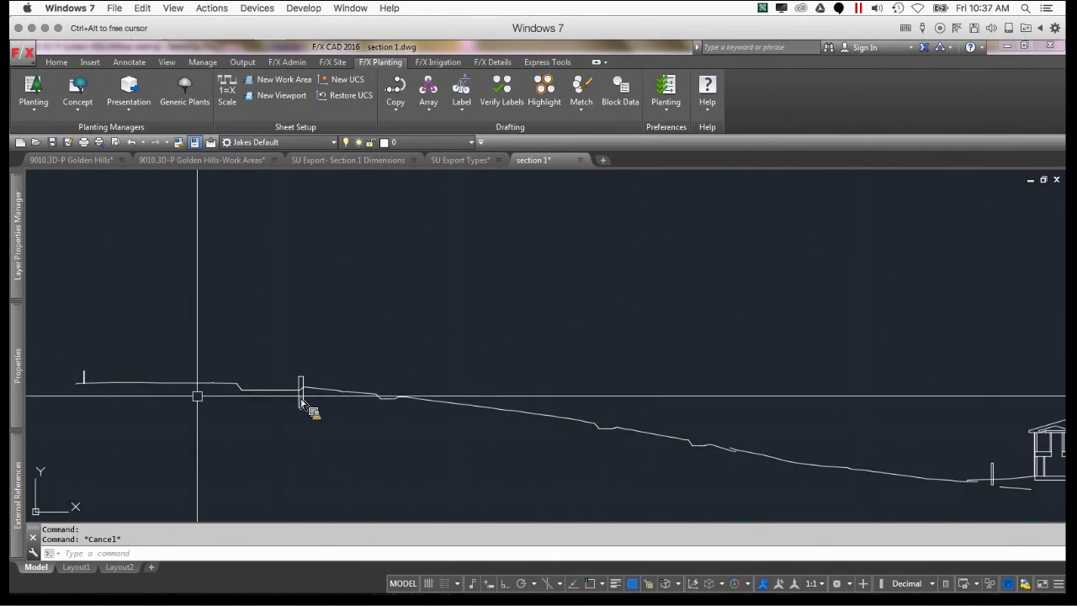
{"action": "scroll", "coordinate": [313, 397], "scroll_direction": "up", "scroll_amount": 4}
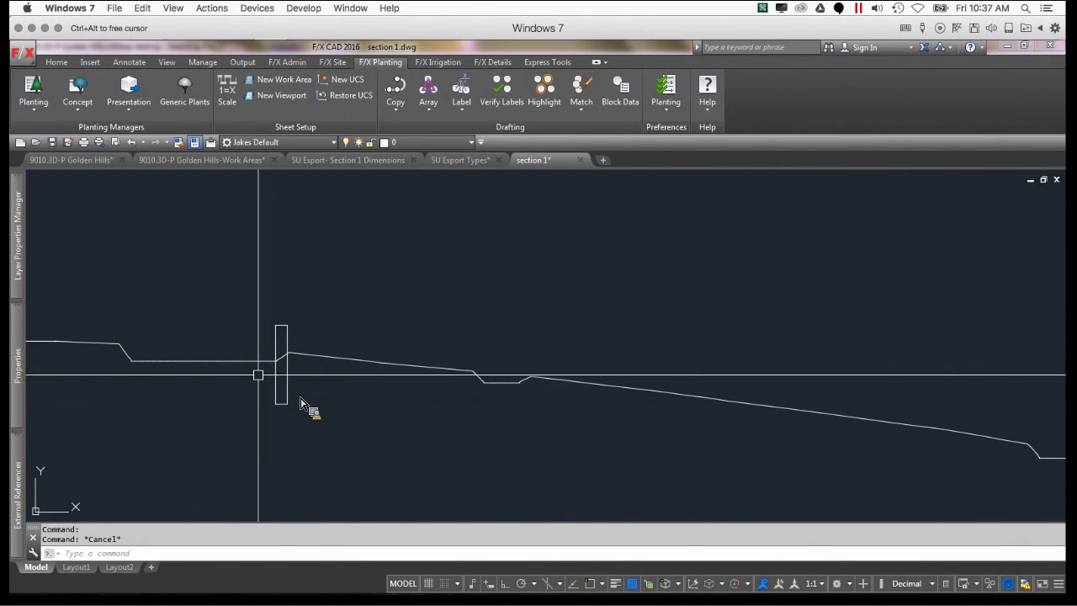
{"action": "mouse_move", "coordinate": [251, 379]}
{"action": "middle_mouse_down"}
{"action": "mouse_move", "coordinate": [361, 404]}
{"action": "mouse_move", "coordinate": [476, 409]}
{"action": "mouse_move", "coordinate": [401, 392]}
{"action": "middle_mouse_up"}
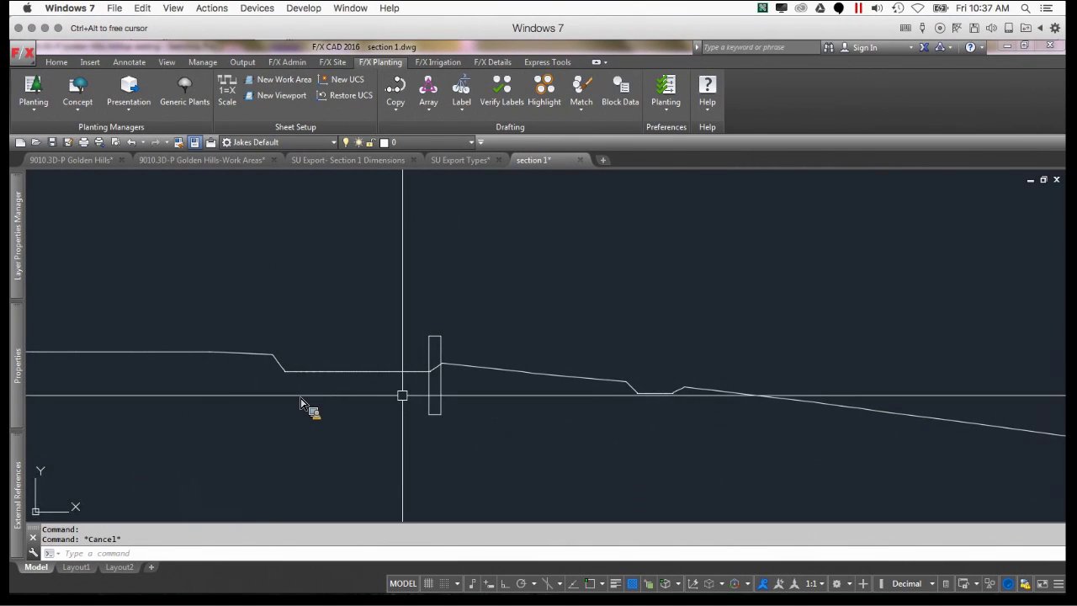
{"action": "scroll", "coordinate": [404, 393], "scroll_direction": "down", "scroll_amount": 2}
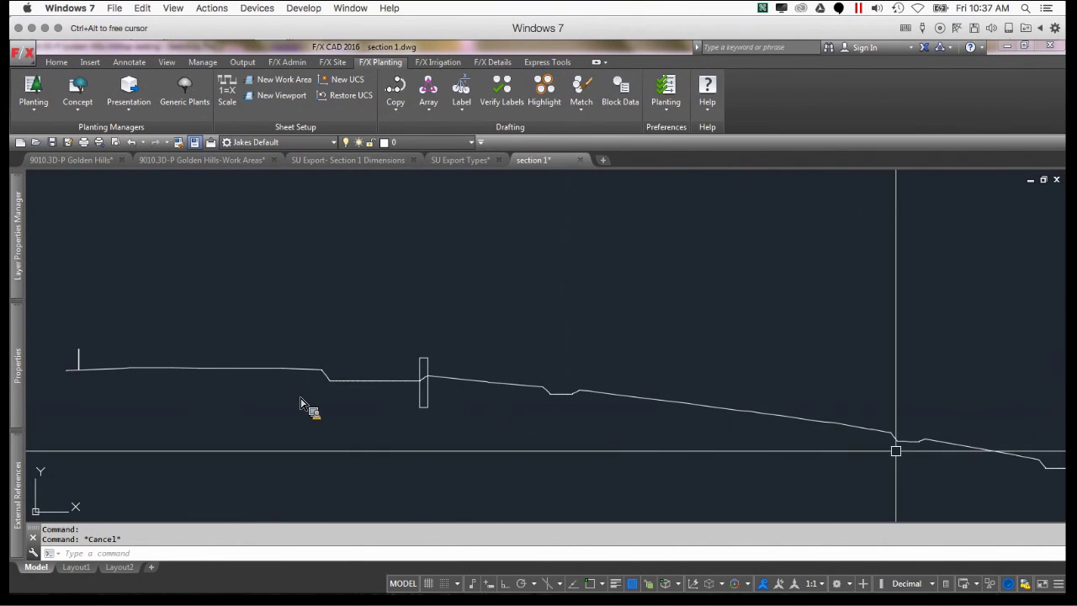
{"action": "mouse_move", "coordinate": [997, 464]}
{"action": "middle_mouse_down"}
{"action": "mouse_move", "coordinate": [918, 437]}
{"action": "mouse_move", "coordinate": [505, 374]}
{"action": "middle_mouse_up"}
{"action": "scroll", "coordinate": [587, 397], "scroll_direction": "down", "scroll_amount": 2}
{"action": "mouse_move", "coordinate": [640, 406]}
{"action": "middle_mouse_down"}
{"action": "mouse_move", "coordinate": [733, 435]}
{"action": "mouse_move", "coordinate": [782, 435]}
{"action": "mouse_move", "coordinate": [799, 450]}
{"action": "mouse_move", "coordinate": [486, 404]}
{"action": "mouse_move", "coordinate": [464, 418]}
{"action": "mouse_move", "coordinate": [551, 445]}
{"action": "middle_mouse_up"}
{"action": "scroll", "coordinate": [550, 411], "scroll_direction": "down", "scroll_amount": 2}
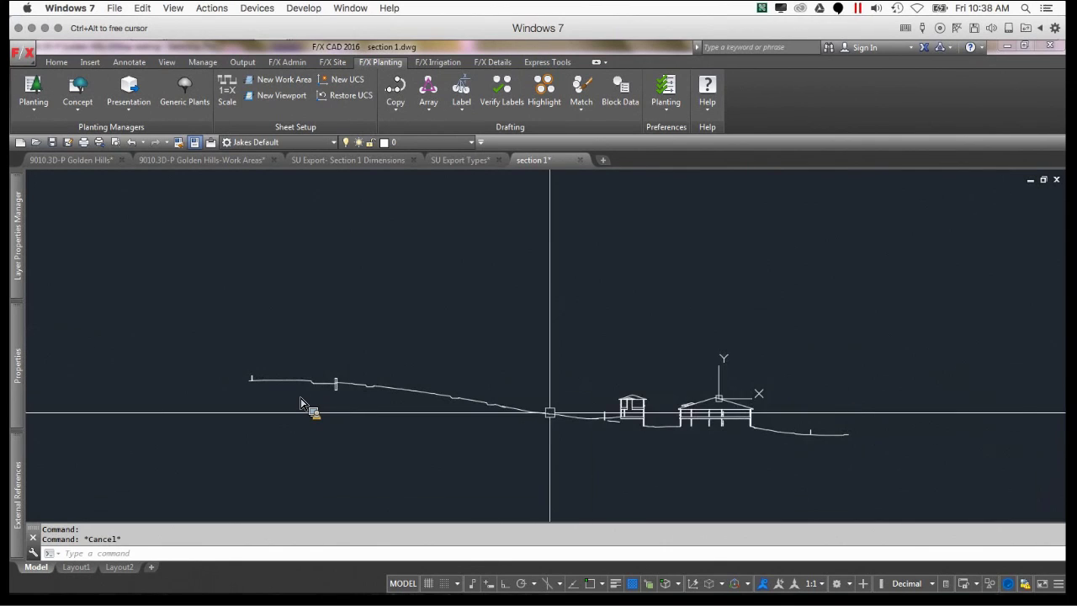
{"action": "scroll", "coordinate": [384, 388], "scroll_direction": "up", "scroll_amount": 2}
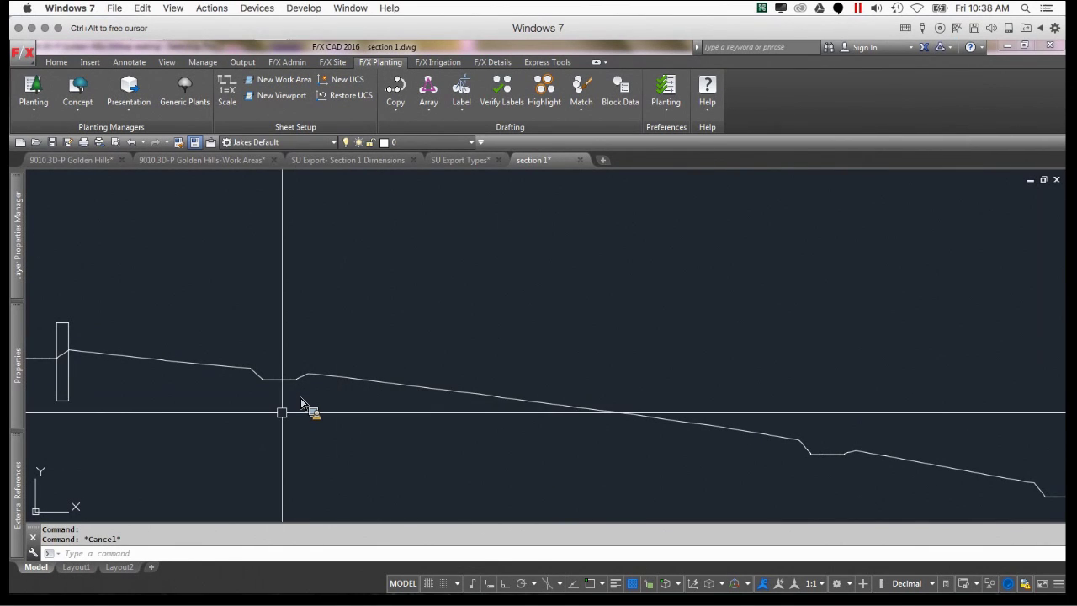
{"action": "scroll", "coordinate": [301, 411], "scroll_direction": "down", "scroll_amount": 3}
{"action": "middle_click_drag", "start_coordinate": [572, 452], "coordinate": [469, 396]}
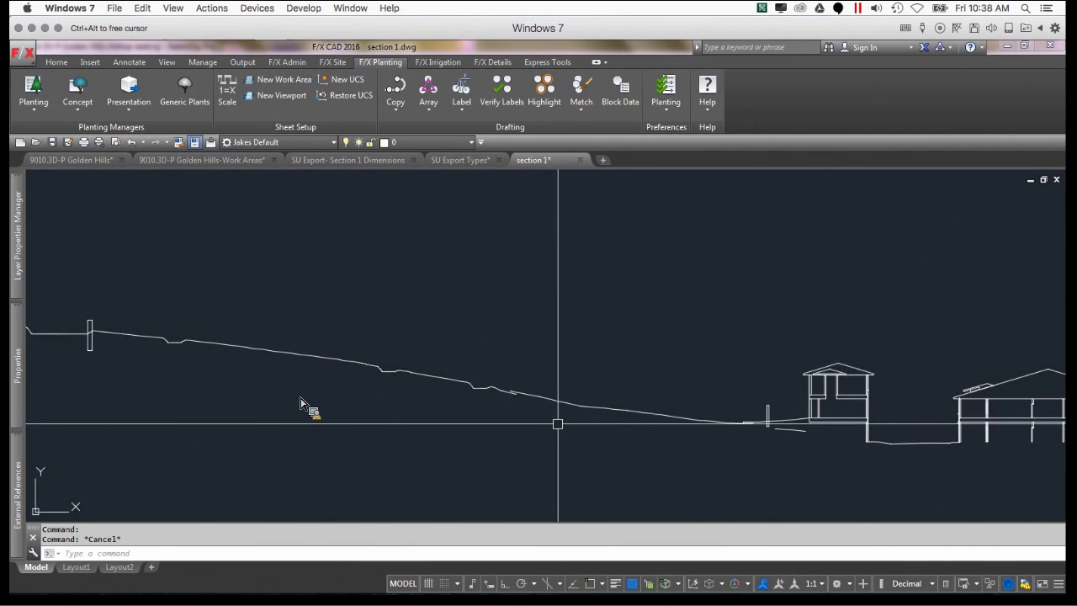
{"action": "scroll", "coordinate": [878, 390], "scroll_direction": "up", "scroll_amount": 2}
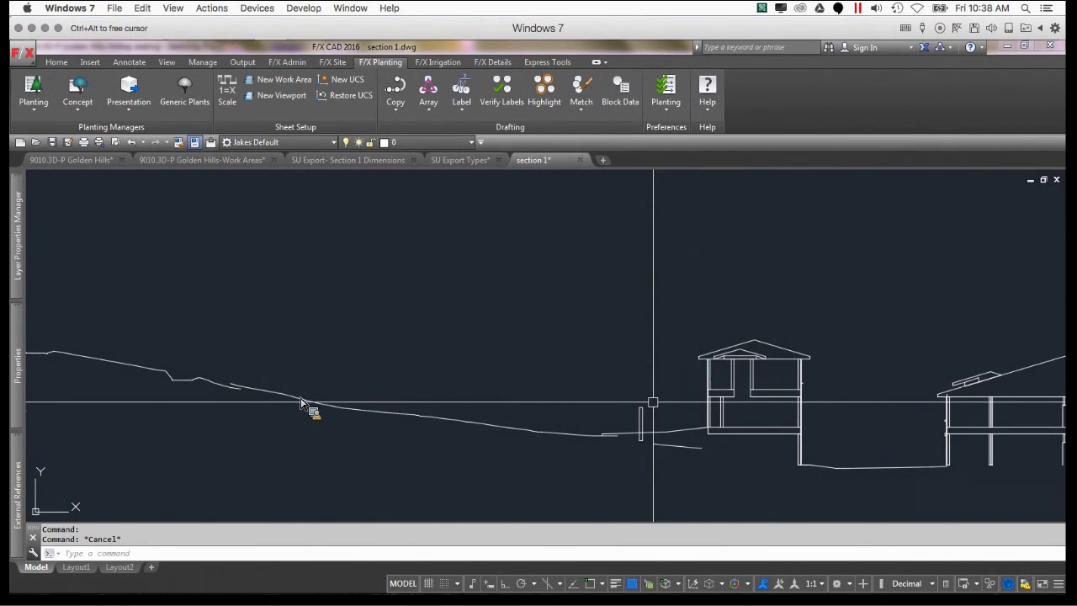
{"action": "scroll", "coordinate": [649, 401], "scroll_direction": "down", "scroll_amount": 2}
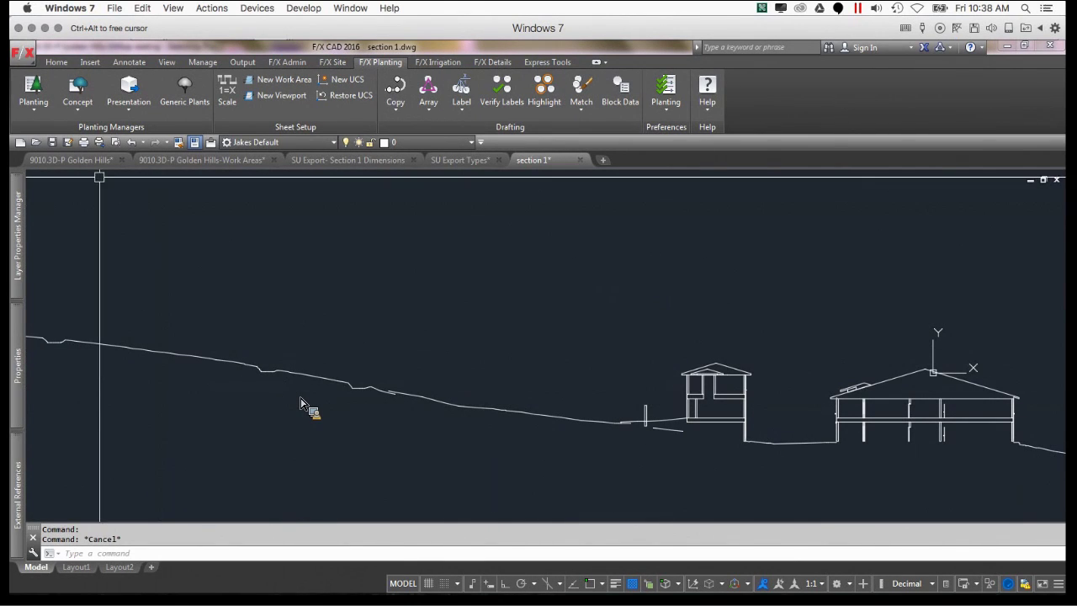
- Switch to the SketchUp model 9010.3D-P Golden Hills-Topo and frame the whole Toposhaper terrain
{"action": "key", "text": "alt+Tab"}
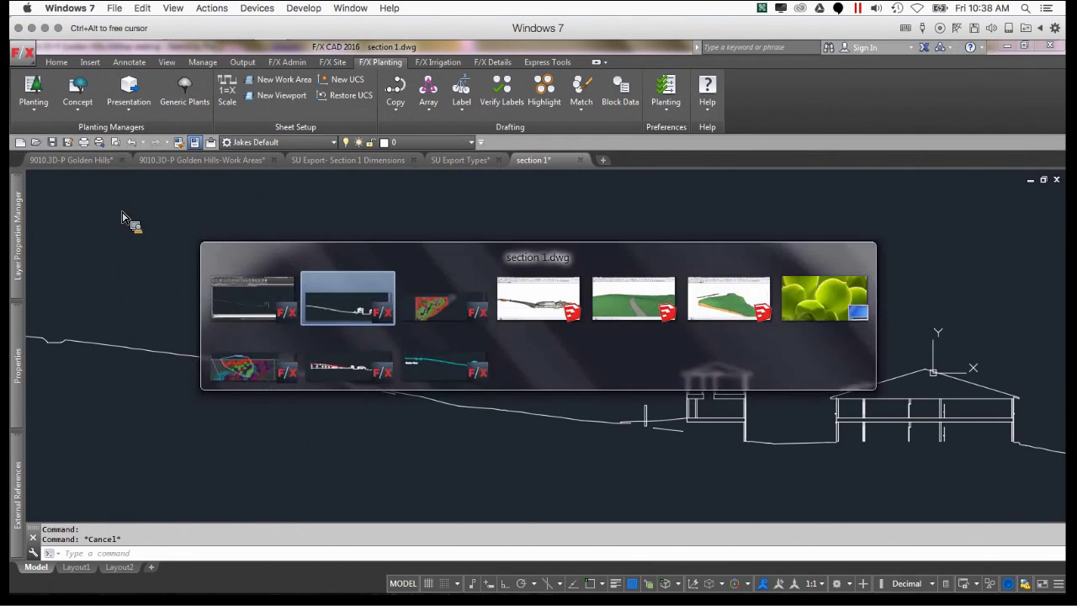
{"action": "key", "text": "alt+Tab"}
{"action": "key", "text": "alt+Tab"}
{"action": "key", "text": "alt+Tab"}
{"action": "key", "text": "alt+Tab"}
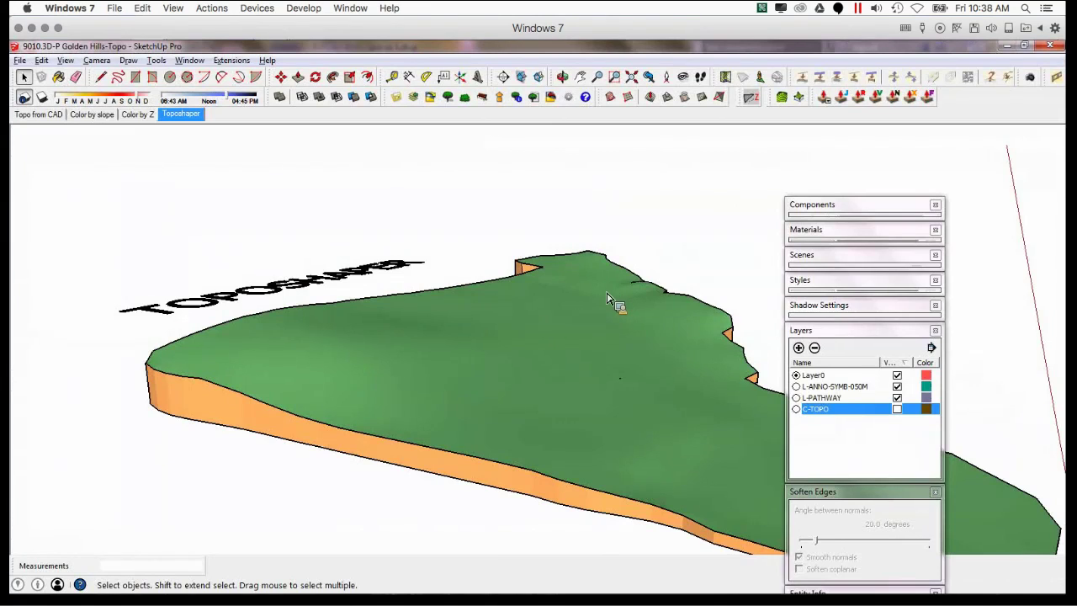
{"action": "scroll", "coordinate": [387, 341], "scroll_direction": "down", "scroll_amount": 5}
{"action": "key", "text": "o"}
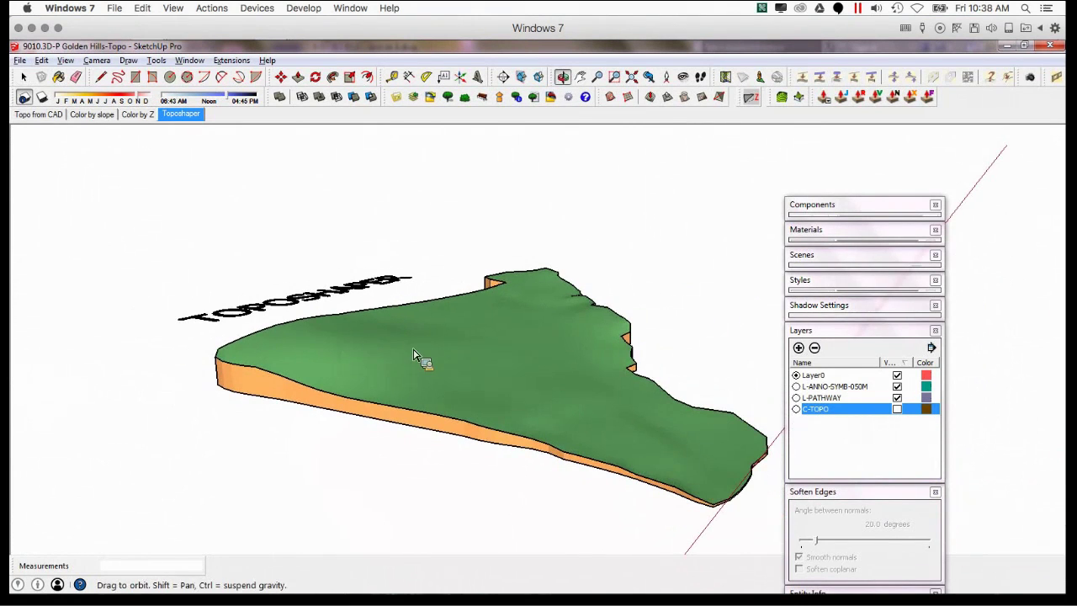
{"action": "left_click_drag", "start_coordinate": [421, 361], "coordinate": [435, 396]}
{"action": "key", "text": "space"}
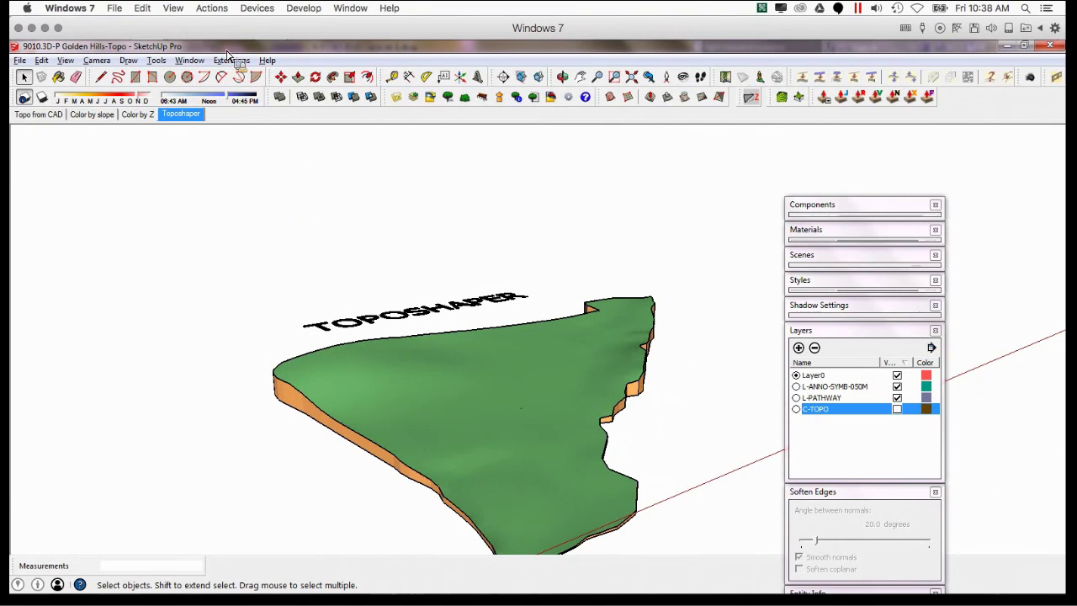
- Inside the Toposhaper terrain group, draw an edge across the open underside to form its bottom face, and erase that edge
{"action": "middle_click_drag", "start_coordinate": [269, 150], "coordinate": [470, 289]}
{"action": "left_click", "coordinate": [396, 330]}
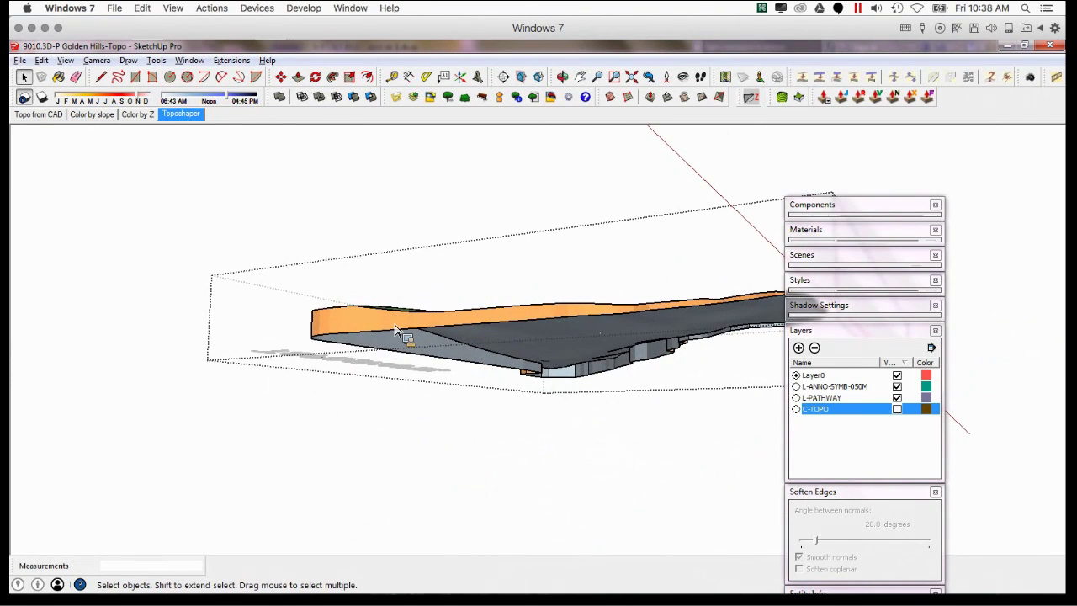
{"action": "double_click", "coordinate": [402, 332]}
{"action": "key", "text": "l"}
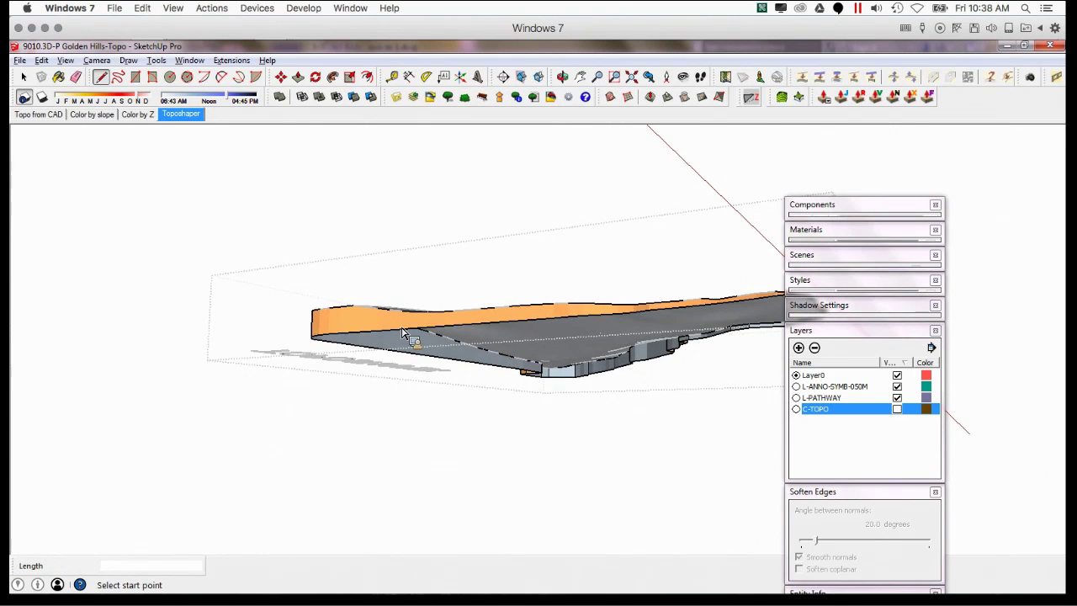
{"action": "left_click", "coordinate": [403, 334]}
{"action": "left_click", "coordinate": [419, 360]}
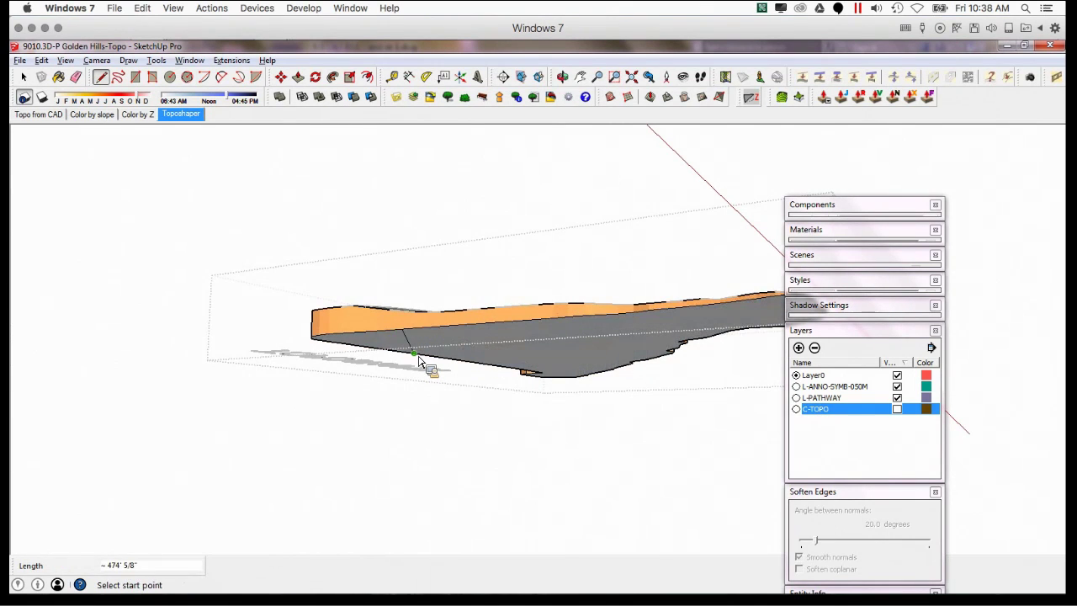
{"action": "key", "text": "e"}
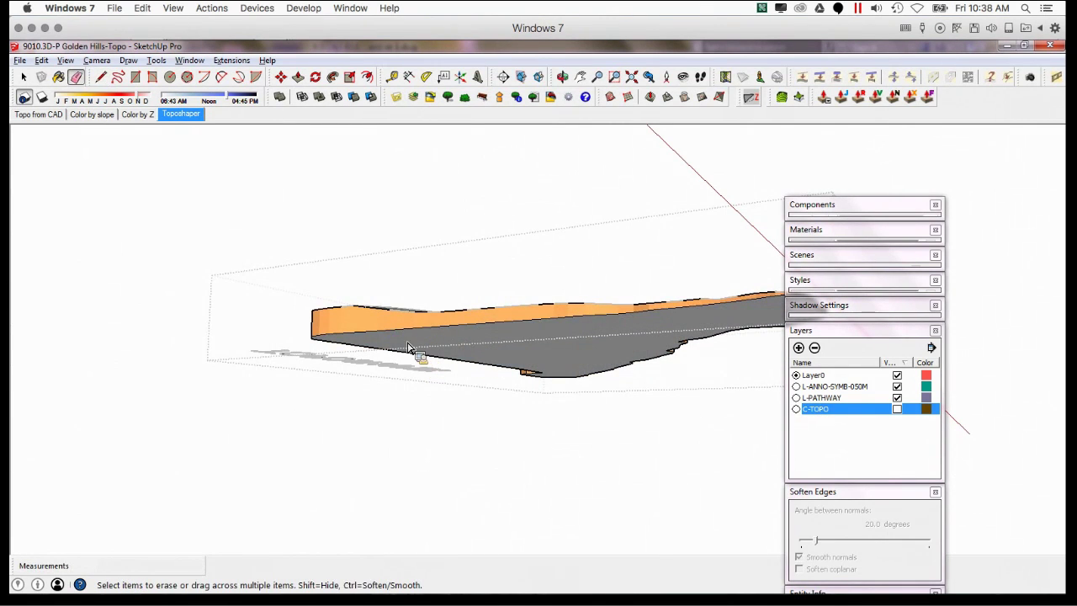
{"action": "key", "text": "space"}
{"action": "middle_click_drag", "start_coordinate": [407, 270], "coordinate": [353, 430]}
{"action": "left_click", "coordinate": [297, 242]}
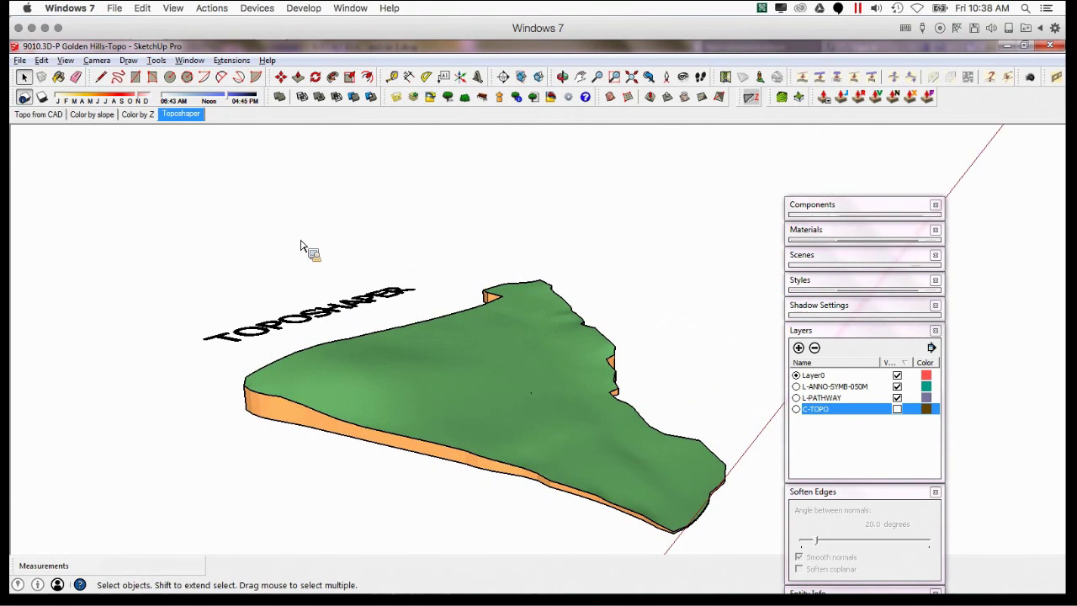
{"action": "left_click", "coordinate": [463, 79]}
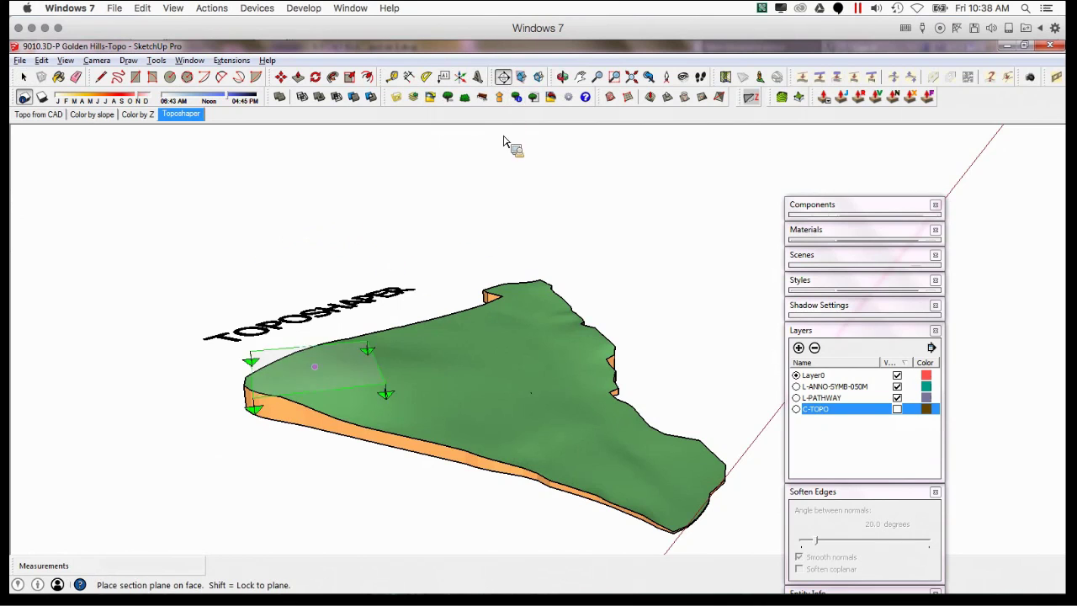
{"action": "scroll", "coordinate": [328, 424], "scroll_direction": "up", "scroll_amount": 1}
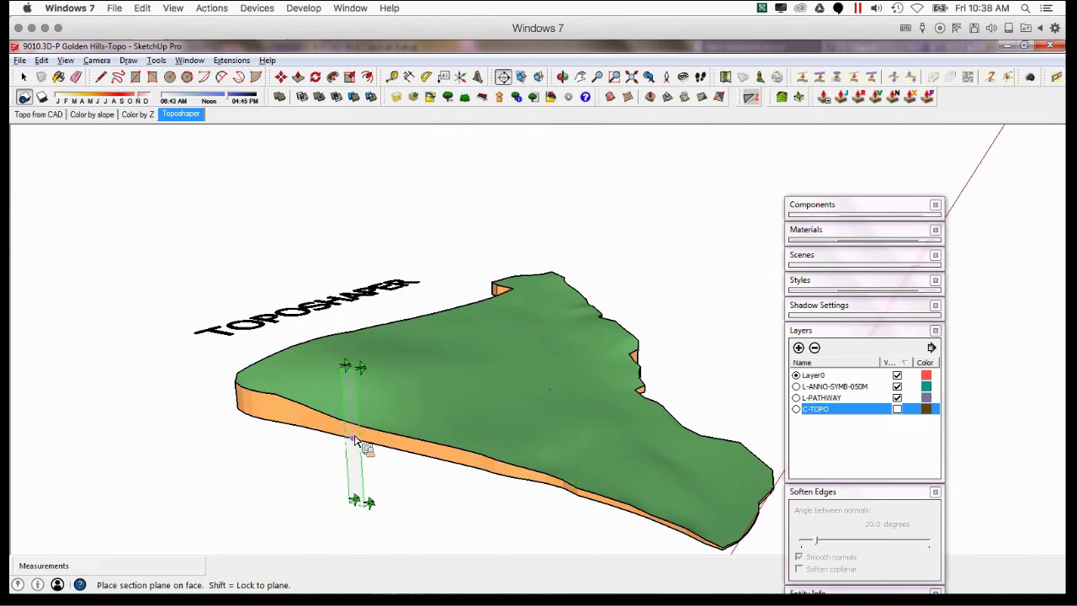
{"action": "middle_click_drag", "start_coordinate": [304, 399], "coordinate": [581, 380]}
{"action": "key", "text": "space"}
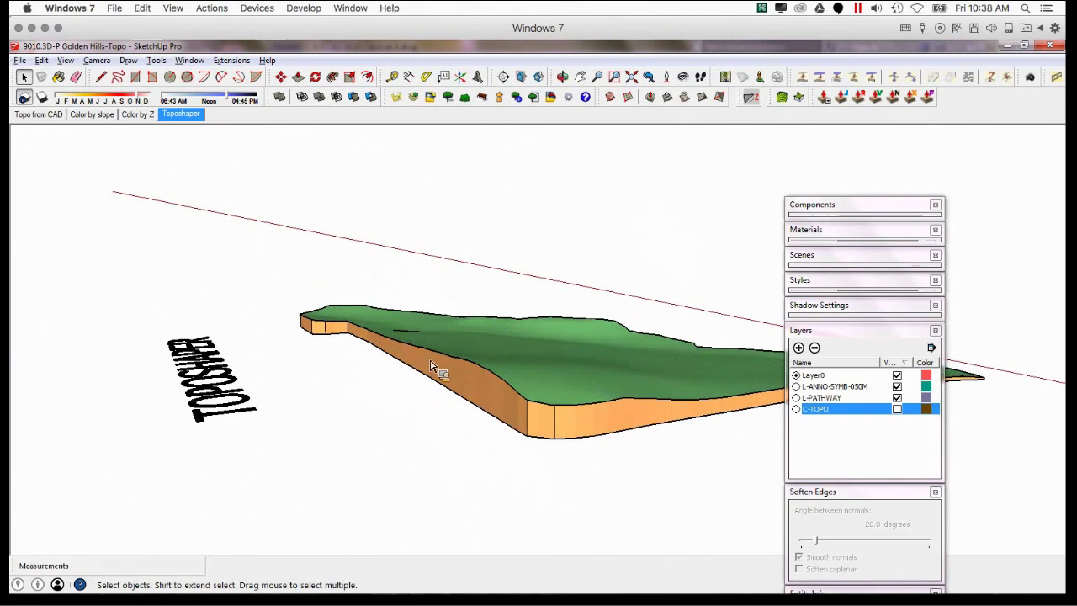
- Place a section plane on the long vertical side face of the Toposhaper terrain
{"action": "middle_click_drag", "start_coordinate": [432, 367], "coordinate": [566, 425]}
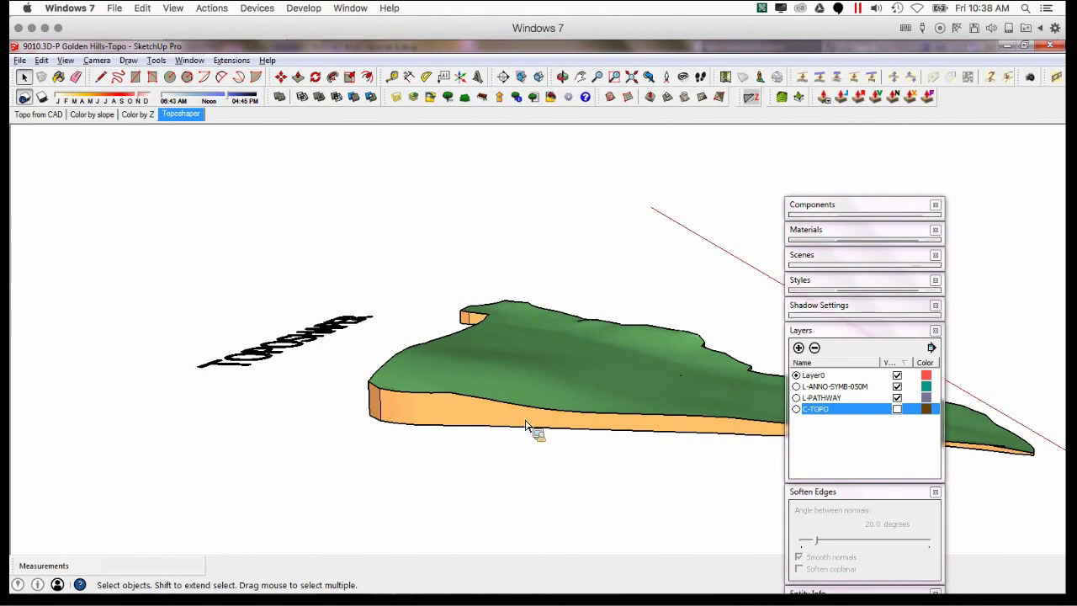
{"action": "middle_click_drag", "start_coordinate": [767, 437], "coordinate": [397, 376]}
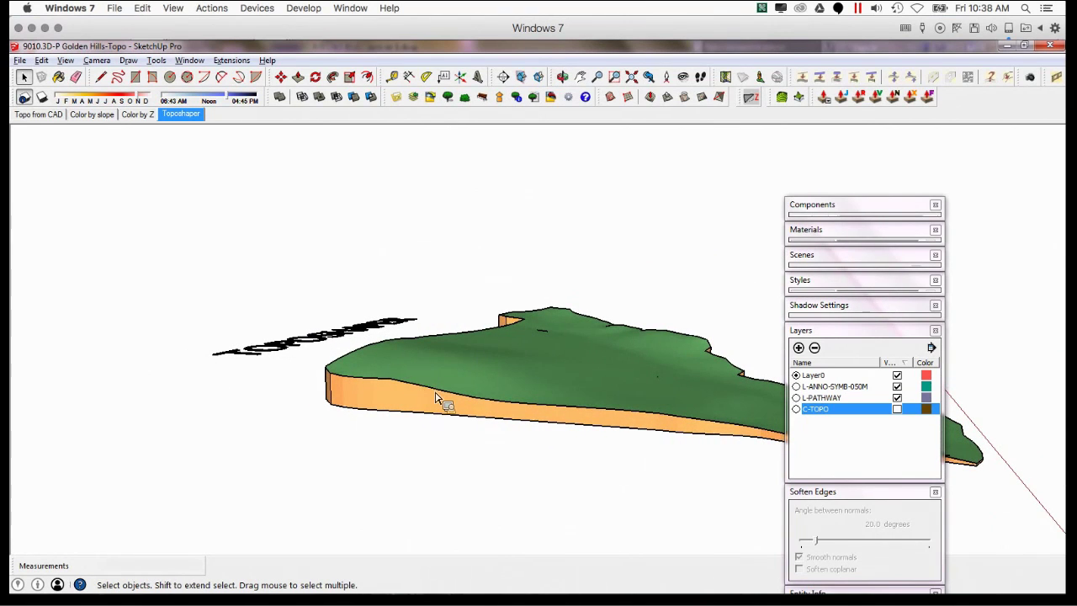
{"action": "left_click", "coordinate": [504, 76]}
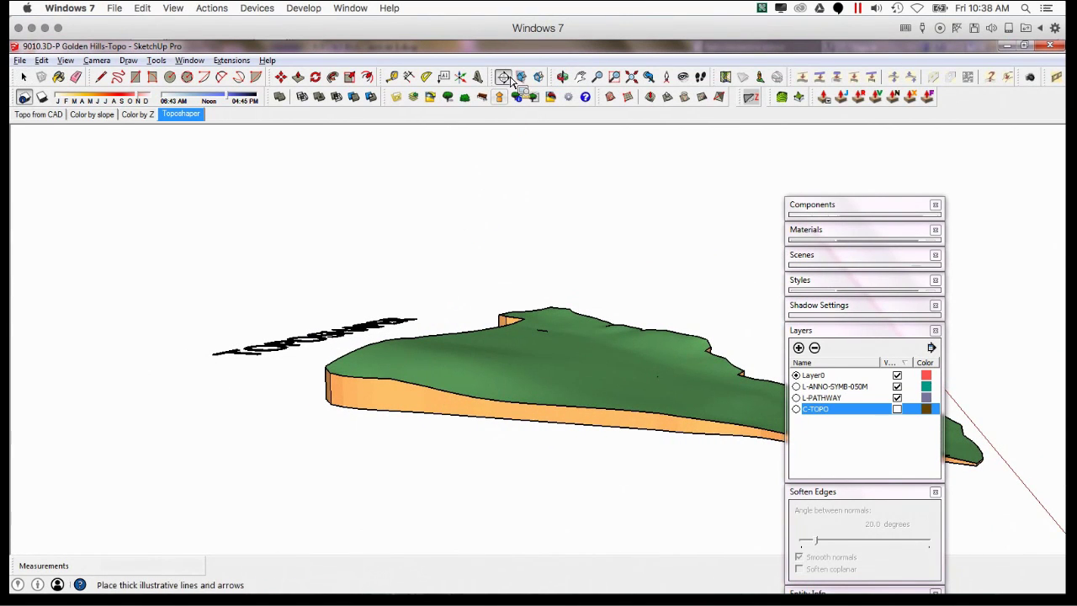
{"action": "left_click", "coordinate": [472, 413]}
{"action": "middle_click_drag", "start_coordinate": [485, 413], "coordinate": [369, 481]}
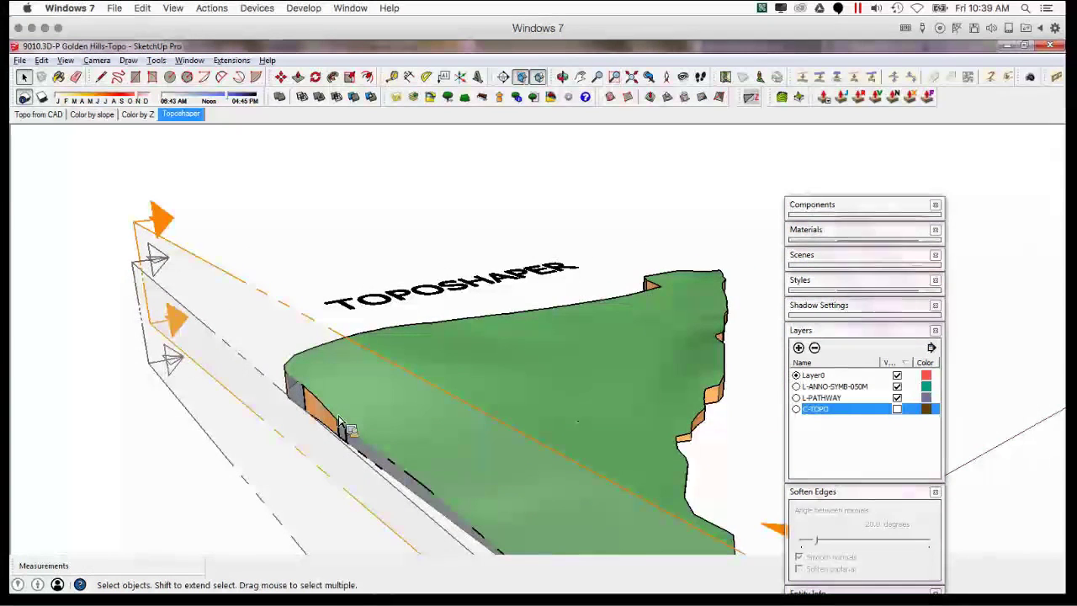
- Move the active section plane about 32' 8 1/2" into the terrain to cut through its long side
{"action": "left_click", "coordinate": [311, 324]}
{"action": "key", "text": "m"}
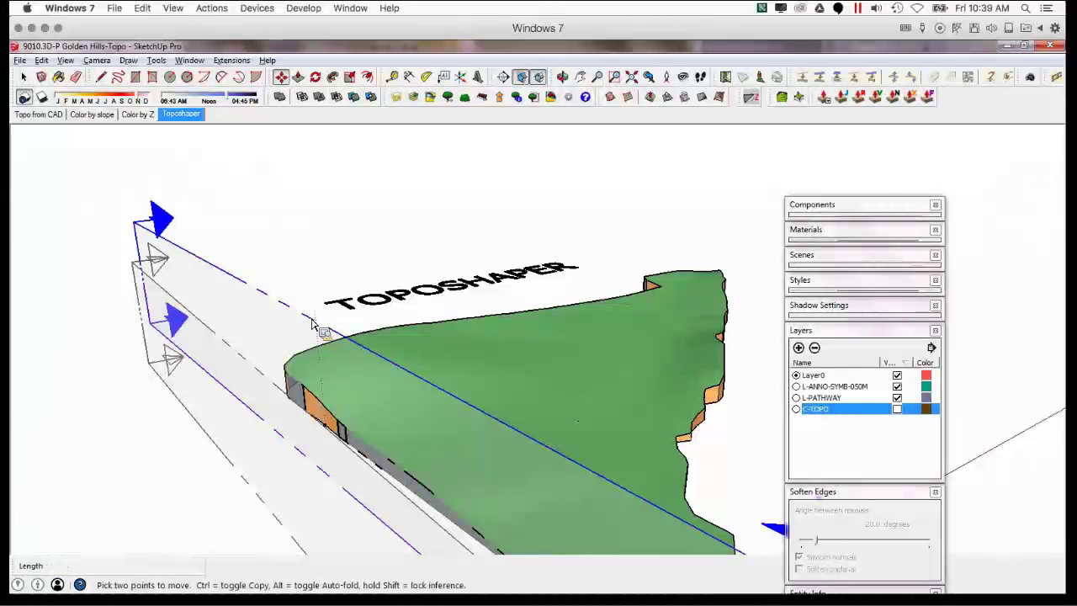
{"action": "left_click", "coordinate": [315, 317]}
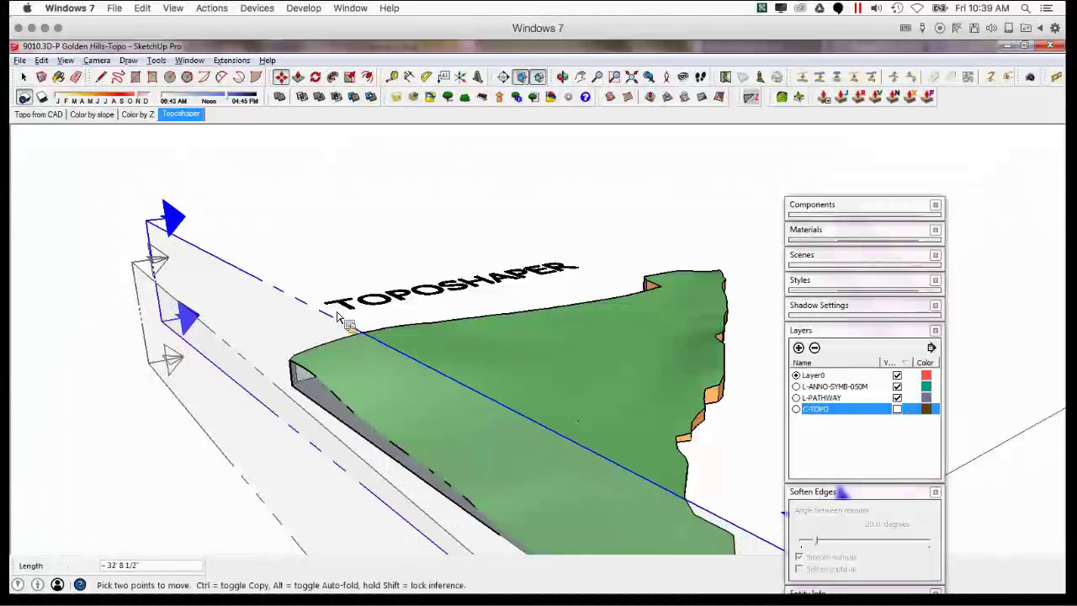
{"action": "key", "text": "space"}
- Hide the section plane outlines while keeping the cut, and examine the cut profile along the terrain's long side
{"action": "middle_click_drag", "start_coordinate": [356, 336], "coordinate": [385, 351]}
{"action": "left_click", "coordinate": [520, 77]}
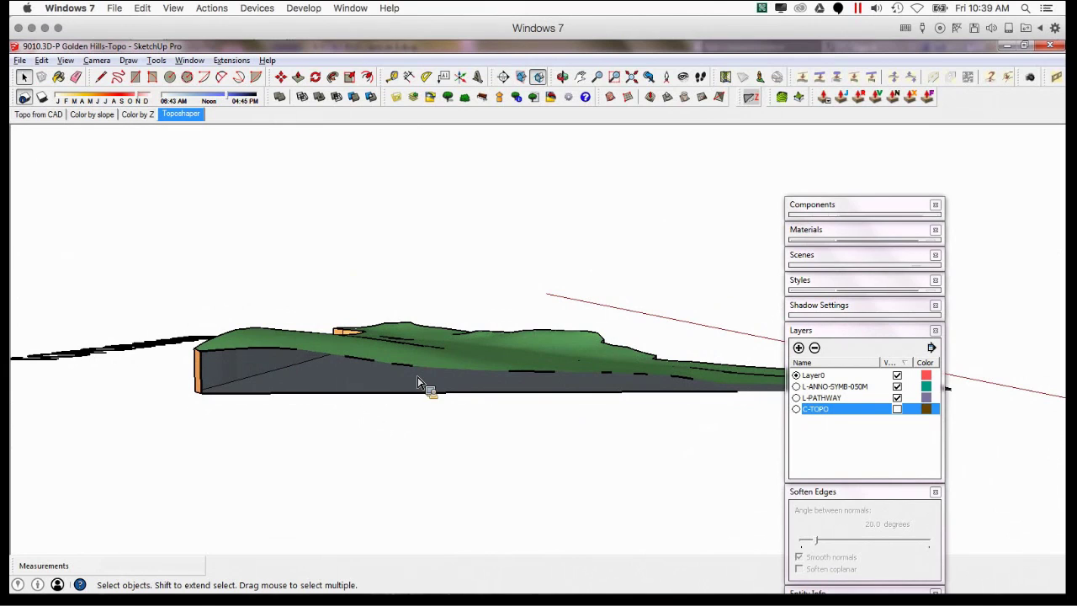
{"action": "middle_click_drag", "start_coordinate": [571, 390], "coordinate": [303, 392]}
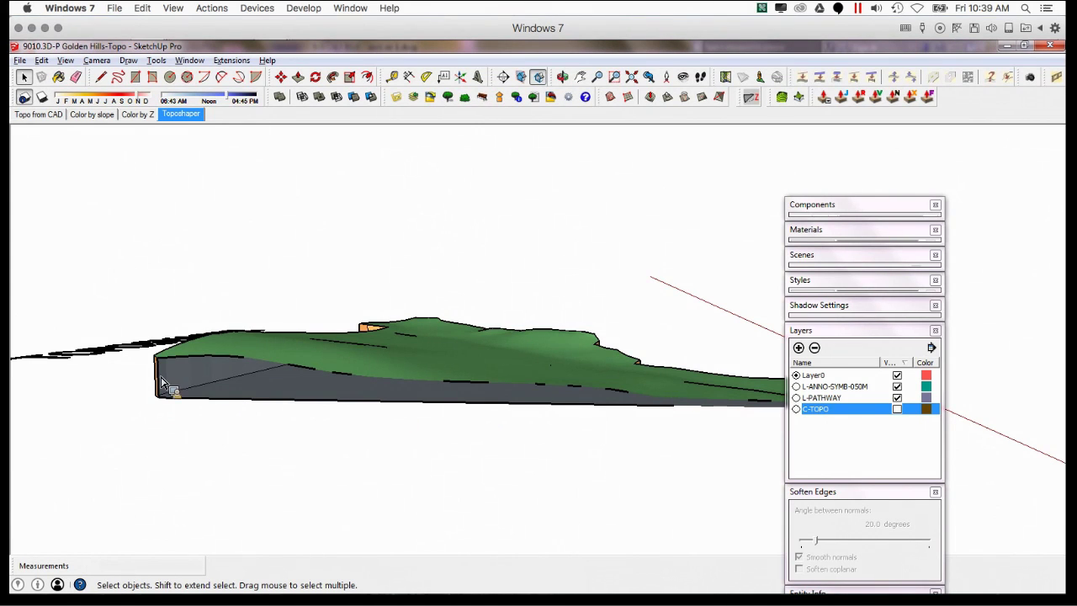
{"action": "middle_click_drag", "start_coordinate": [728, 419], "coordinate": [353, 448]}
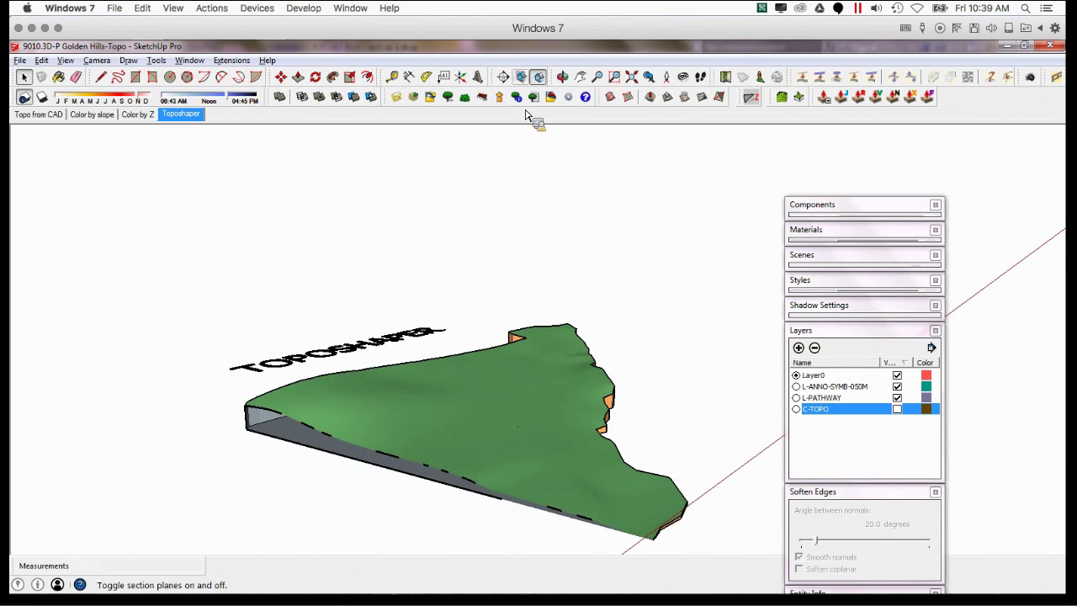
- Show the section planes and add a SectionCutFace to the active one, coloured Black, with Hide Edges set to No and Lock set to No
{"action": "left_click", "coordinate": [522, 77]}
{"action": "left_click", "coordinate": [236, 347]}
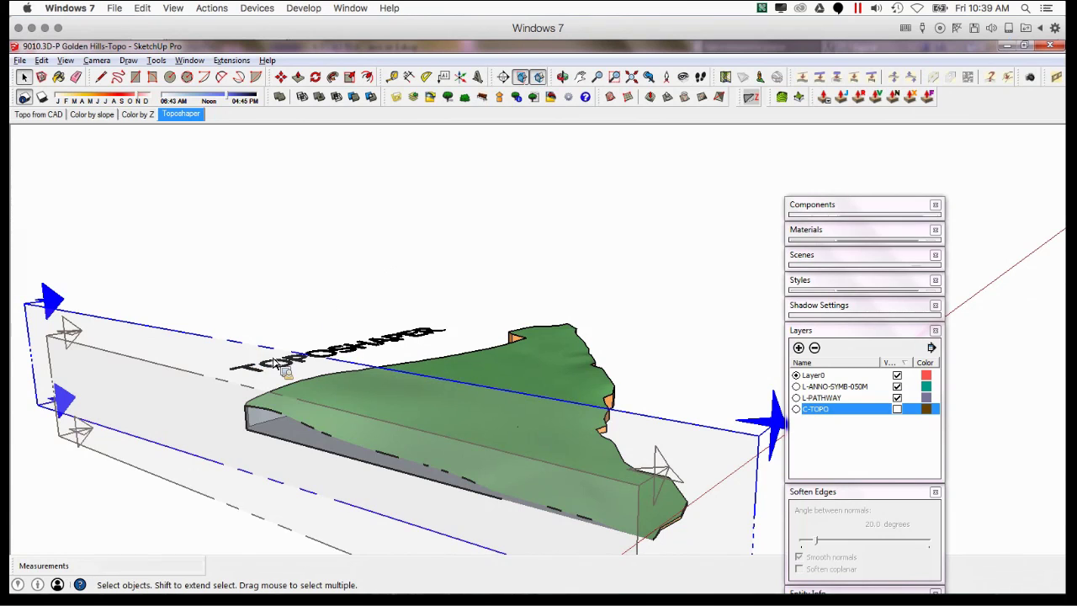
{"action": "right_click", "coordinate": [207, 342]}
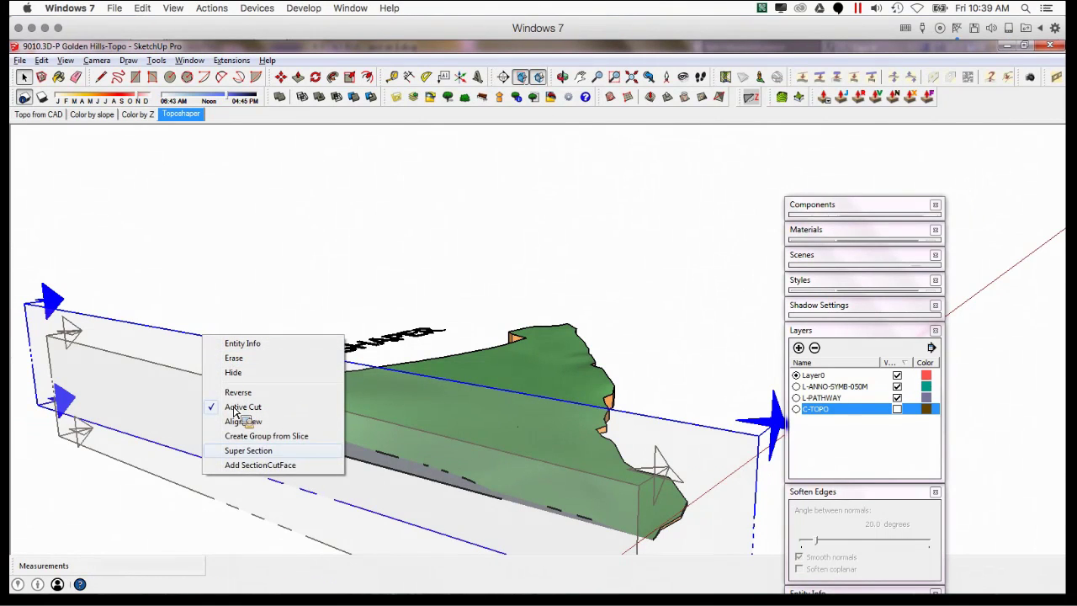
{"action": "left_click", "coordinate": [253, 468]}
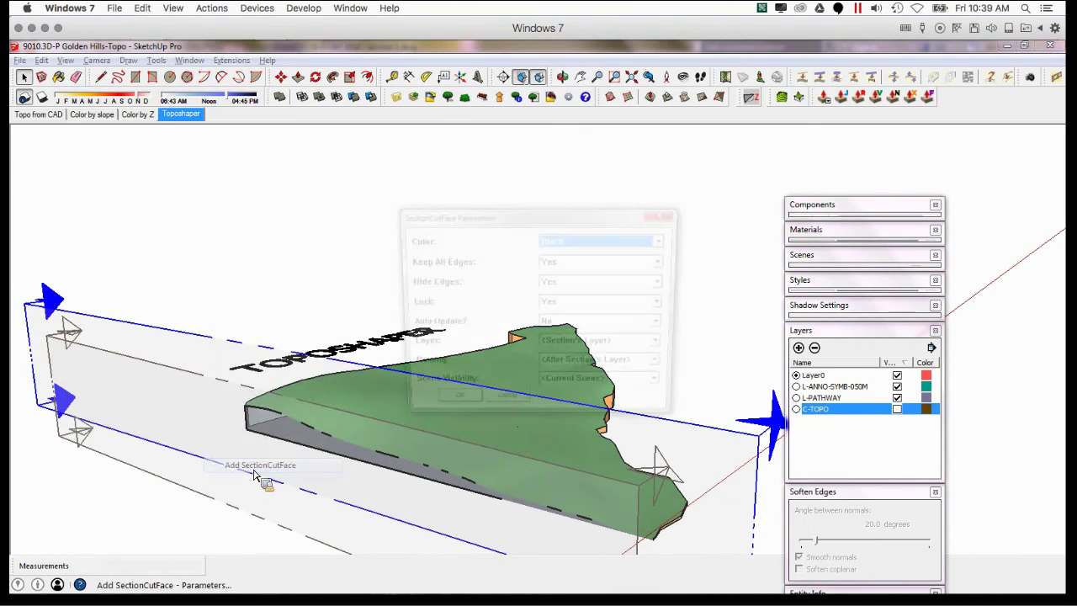
{"action": "left_click_drag", "start_coordinate": [504, 217], "coordinate": [578, 165]}
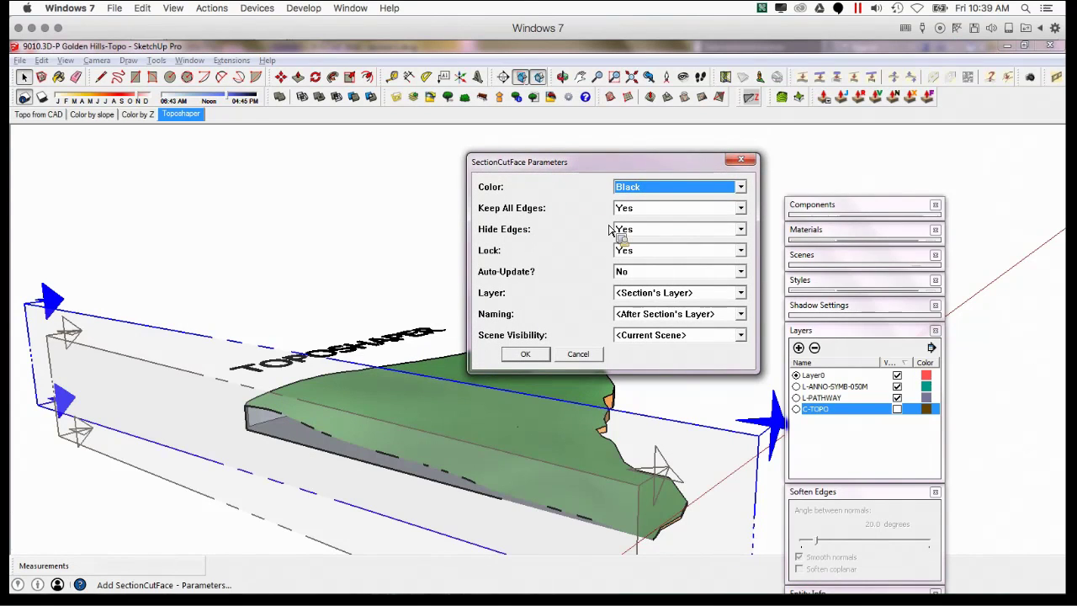
{"action": "left_click", "coordinate": [663, 230]}
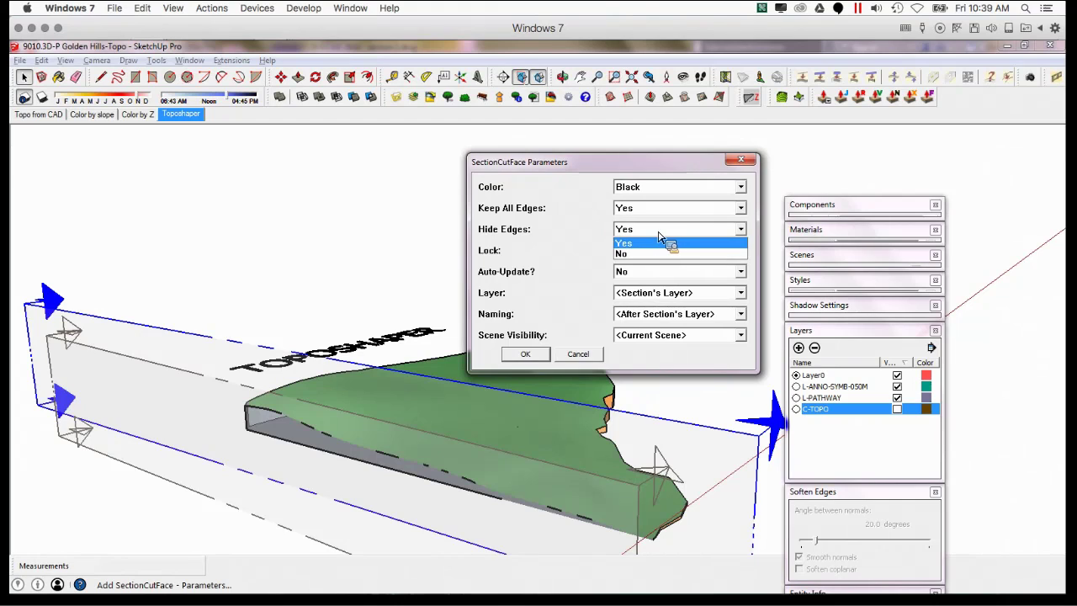
{"action": "left_click", "coordinate": [644, 253]}
{"action": "left_click", "coordinate": [644, 251]}
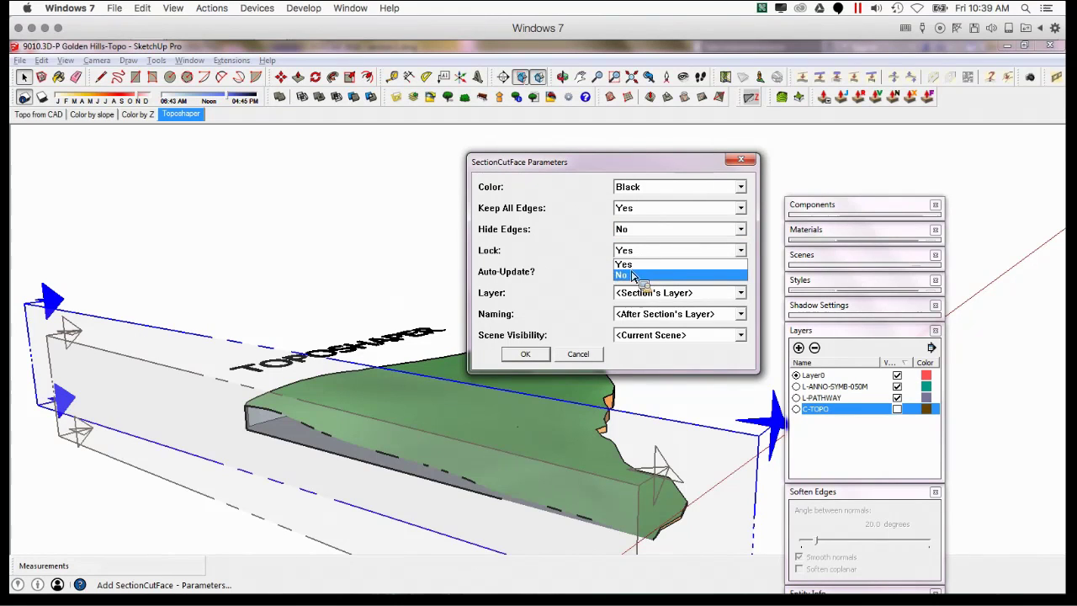
{"action": "left_click", "coordinate": [633, 276]}
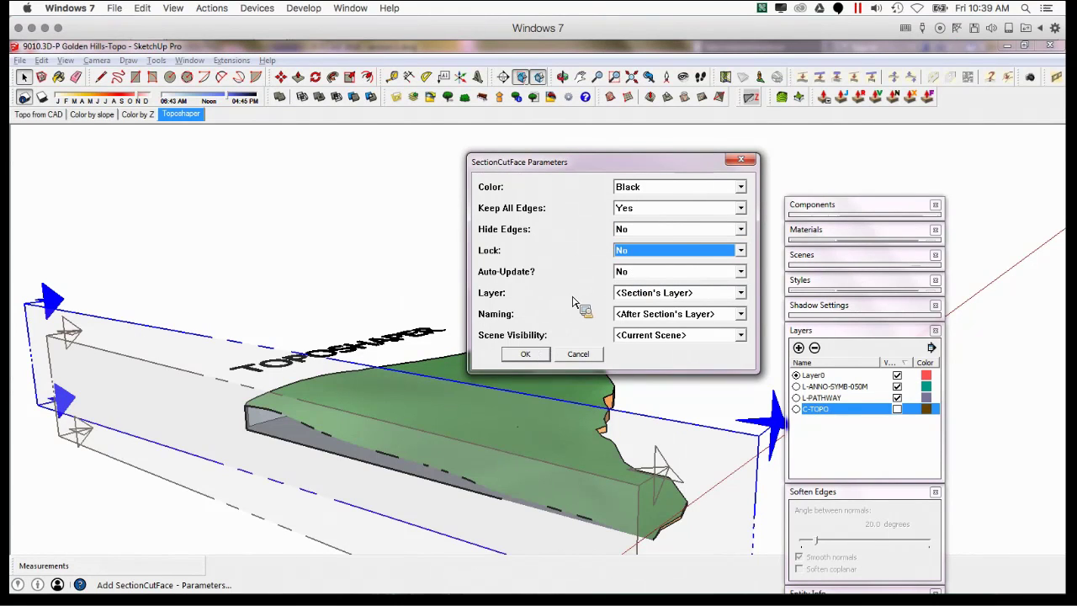
{"action": "left_click", "coordinate": [525, 355]}
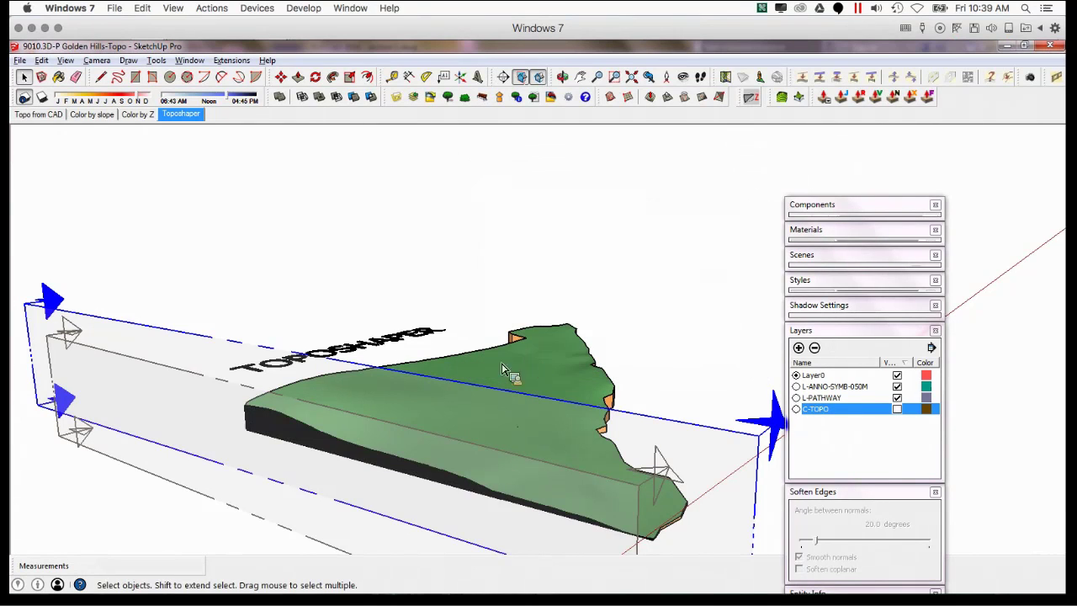
- Hide the section plane outlines and inspect the black section cut face along the terrain's long side
{"action": "middle_click_drag", "start_coordinate": [511, 373], "coordinate": [478, 410]}
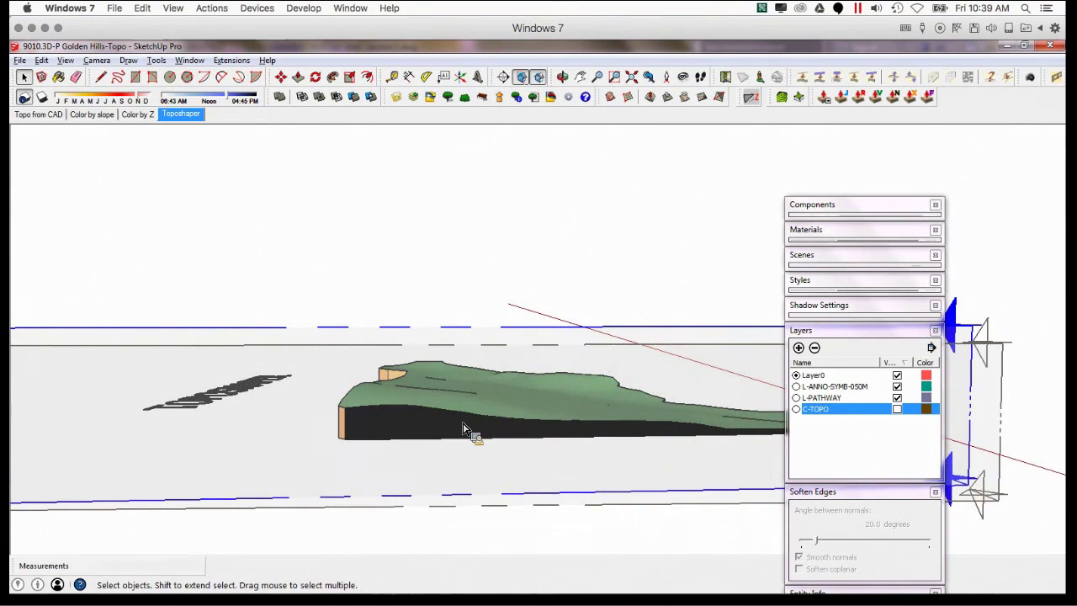
{"action": "left_click", "coordinate": [521, 78]}
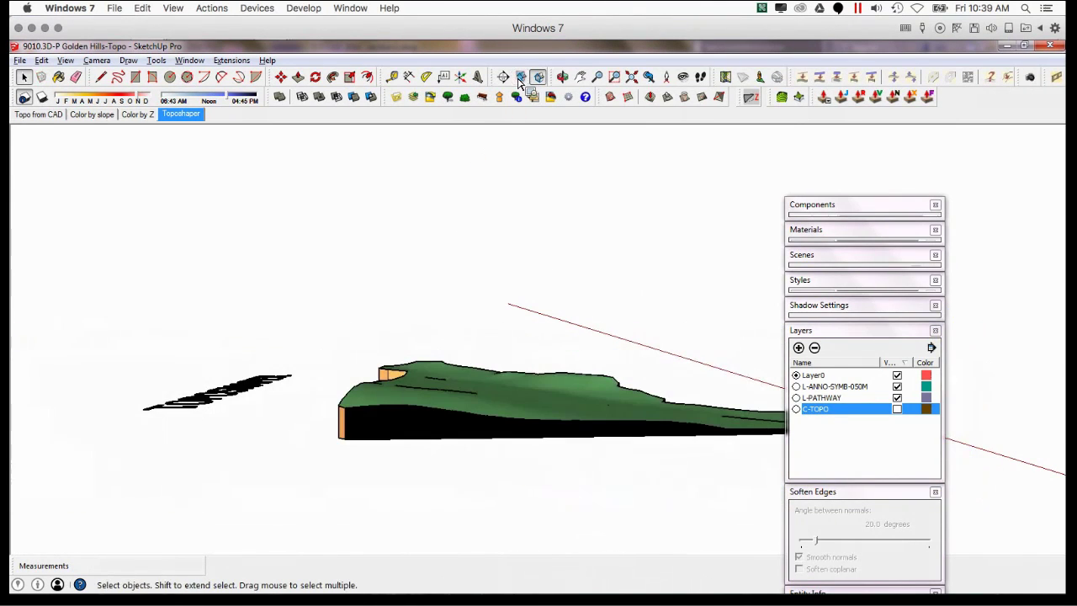
{"action": "middle_click_drag", "start_coordinate": [435, 334], "coordinate": [360, 433]}
{"action": "left_click", "coordinate": [361, 415]}
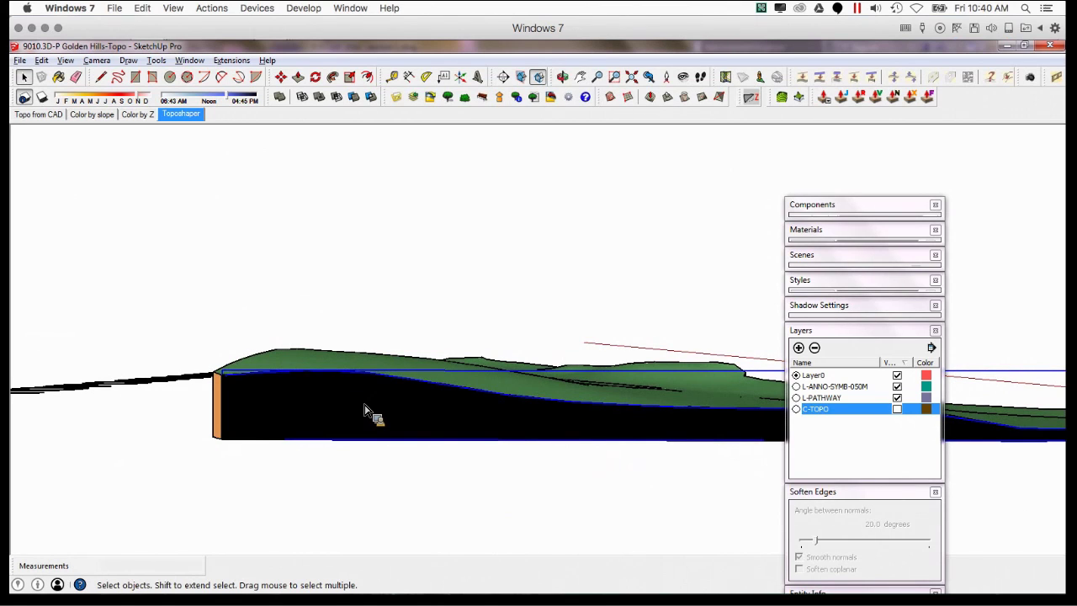
{"action": "left_click", "coordinate": [295, 497]}
{"action": "scroll", "coordinate": [324, 381], "scroll_direction": "down", "scroll_amount": 4}
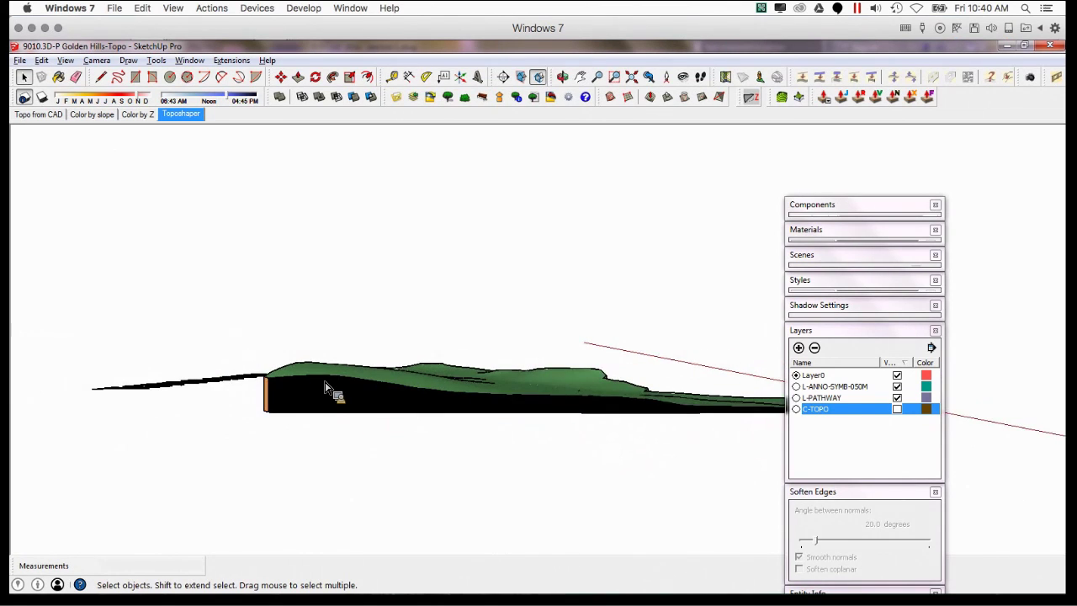
- Show the section planes again and align the view with the active section plane
{"action": "left_click", "coordinate": [516, 96]}
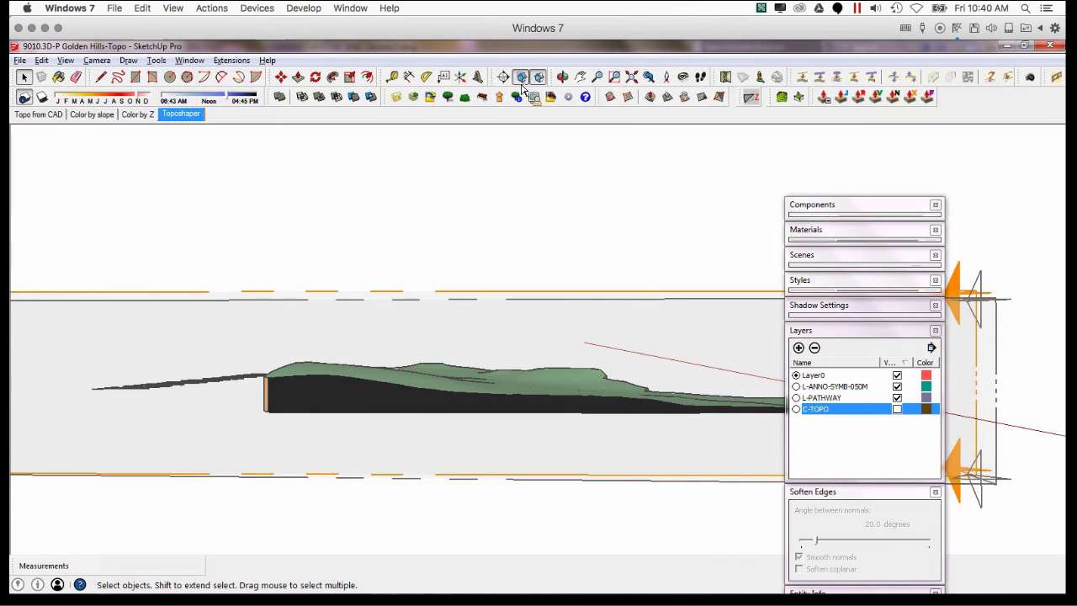
{"action": "left_click", "coordinate": [375, 293]}
{"action": "right_click", "coordinate": [377, 292]}
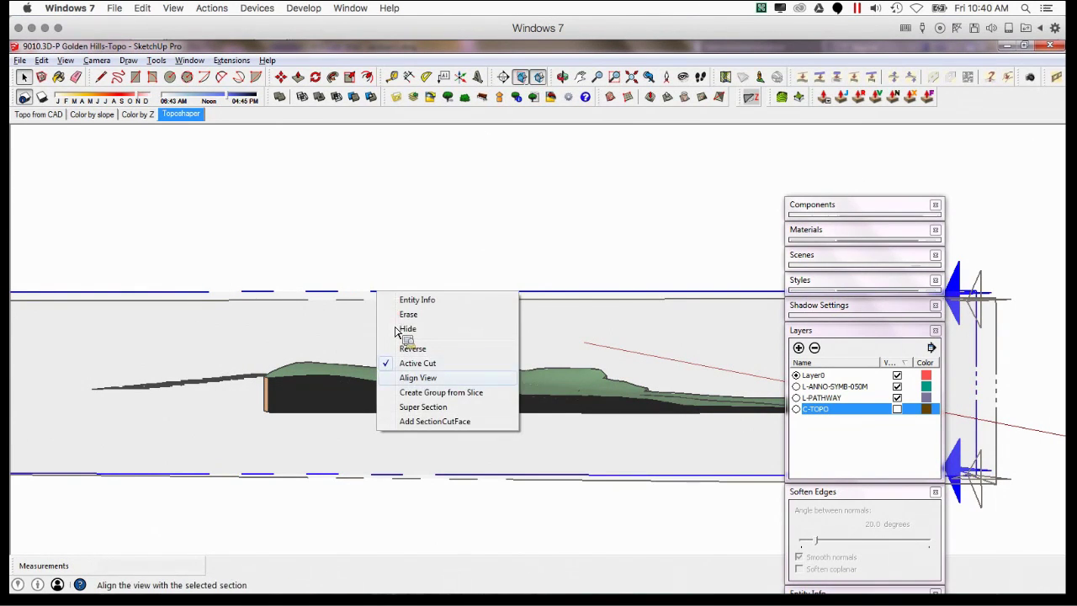
{"action": "left_click", "coordinate": [418, 379]}
{"action": "scroll", "coordinate": [472, 374], "scroll_direction": "up", "scroll_amount": 5}
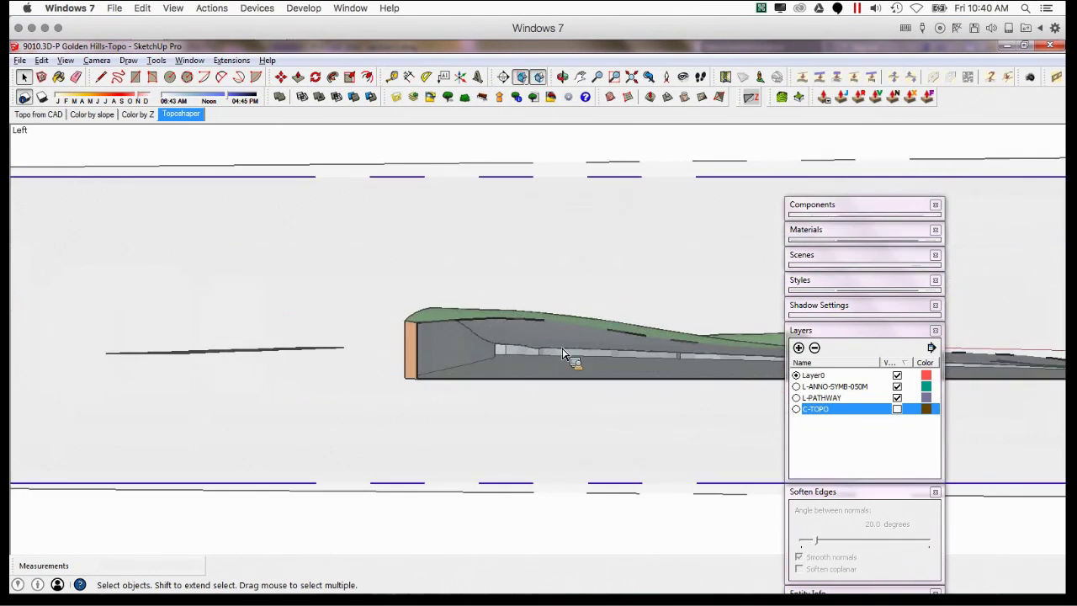
- Hide the section plane outlines, toggle the section cut off and on, and examine the terrain's cut side
{"action": "left_click", "coordinate": [522, 77]}
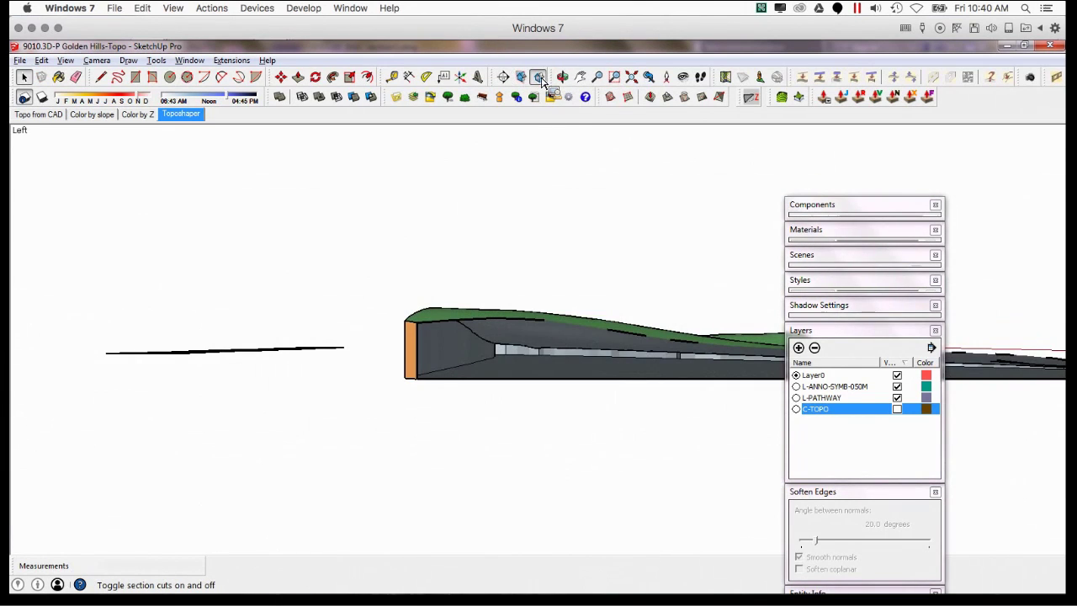
{"action": "left_click", "coordinate": [539, 77]}
{"action": "left_click", "coordinate": [540, 79]}
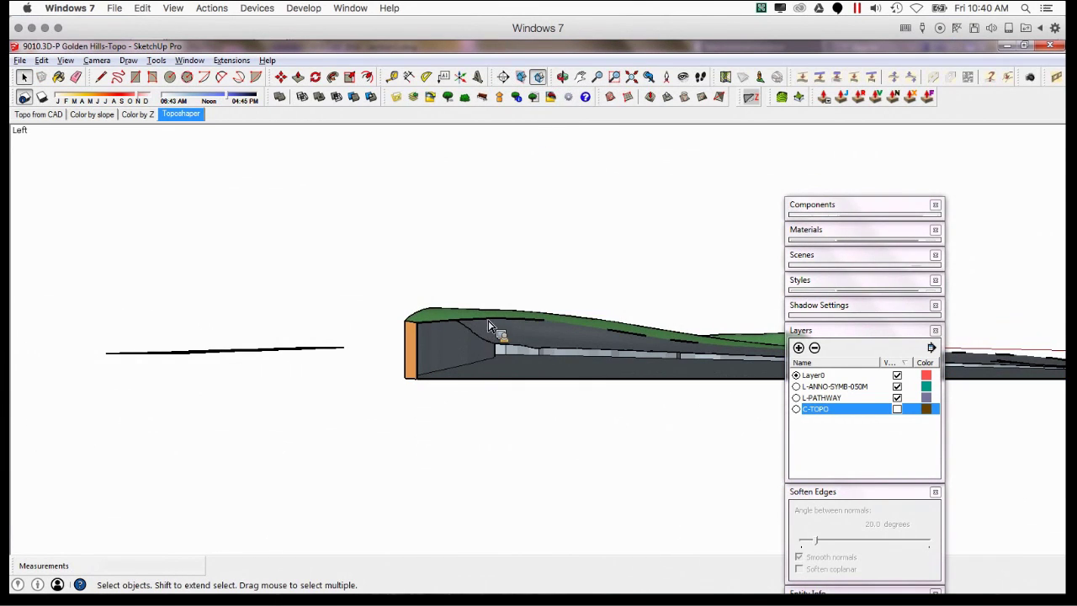
{"action": "scroll", "coordinate": [488, 328], "scroll_direction": "down", "scroll_amount": 1}
{"action": "middle_click_drag", "start_coordinate": [497, 327], "coordinate": [464, 382]}
{"action": "scroll", "coordinate": [487, 393], "scroll_direction": "down", "scroll_amount": 1}
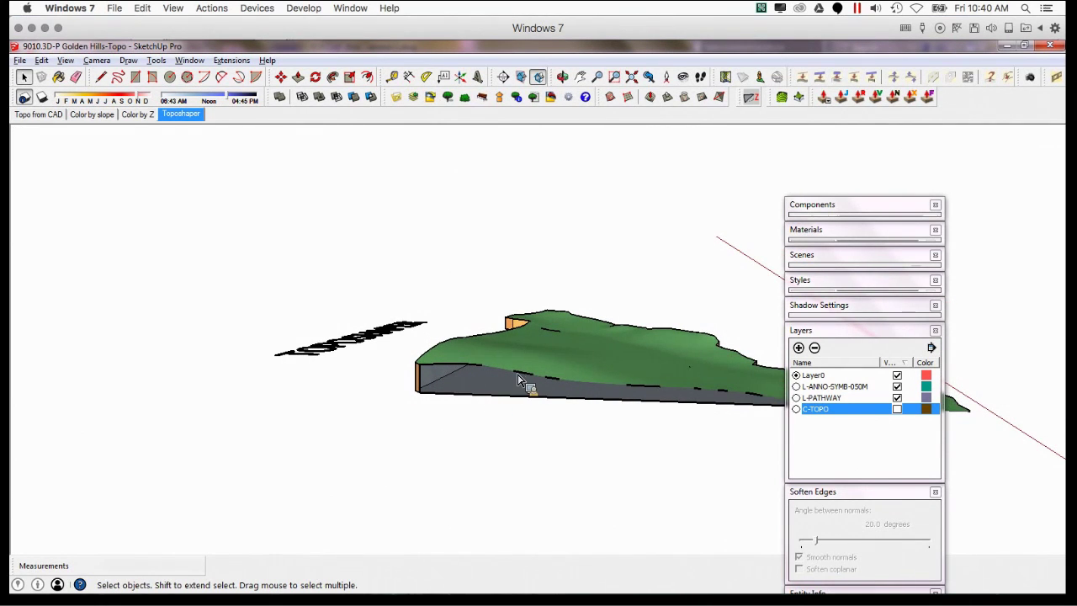
- Move the section slice group out of the terrain to the open area beside it, about 1060' away
{"action": "middle_click_drag", "start_coordinate": [517, 378], "coordinate": [435, 385]}
{"action": "key", "text": "m"}
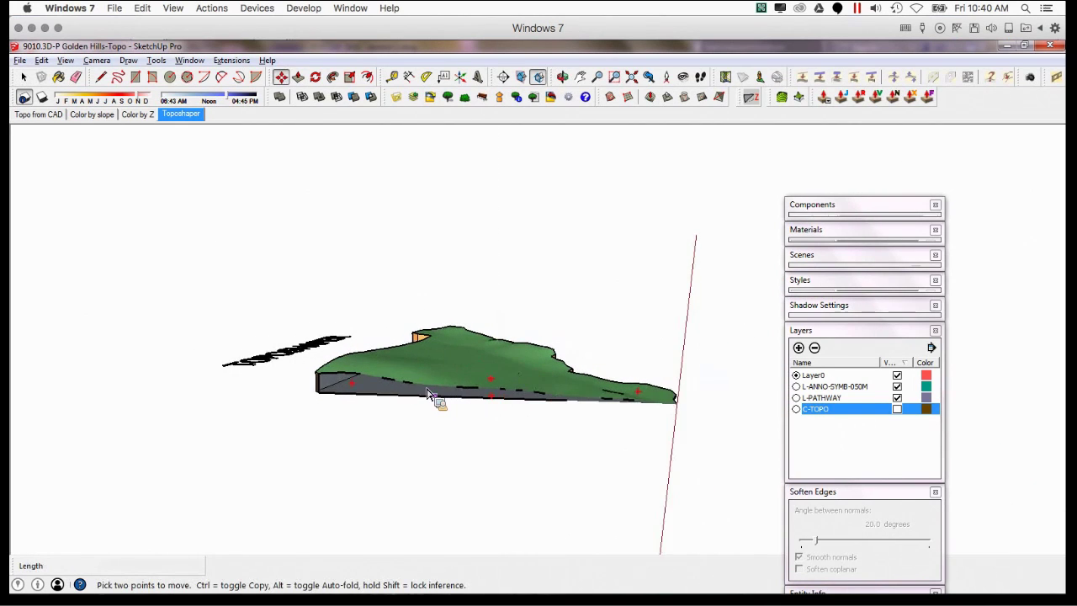
{"action": "scroll", "coordinate": [427, 394], "scroll_direction": "down", "scroll_amount": 1}
{"action": "left_click", "coordinate": [439, 397]}
{"action": "middle_click_drag", "start_coordinate": [648, 418], "coordinate": [429, 395]}
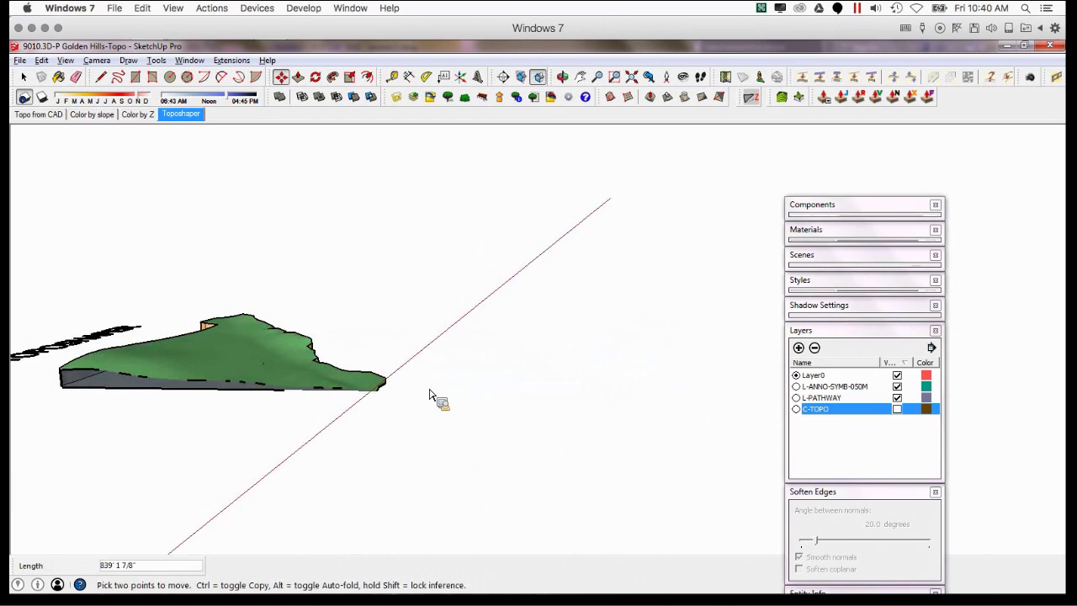
{"action": "left_click", "coordinate": [503, 402]}
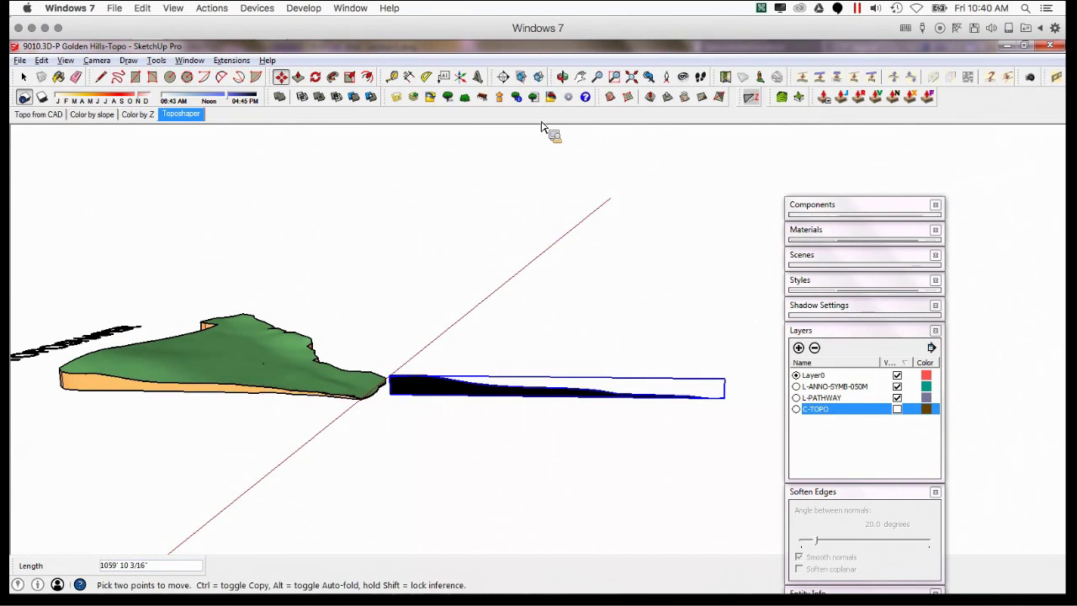
- Inspect the moved section slice beside the terrain and open its group
{"action": "key", "text": "space"}
{"action": "scroll", "coordinate": [471, 396], "scroll_direction": "up", "scroll_amount": 5}
{"action": "left_click", "coordinate": [413, 331]}
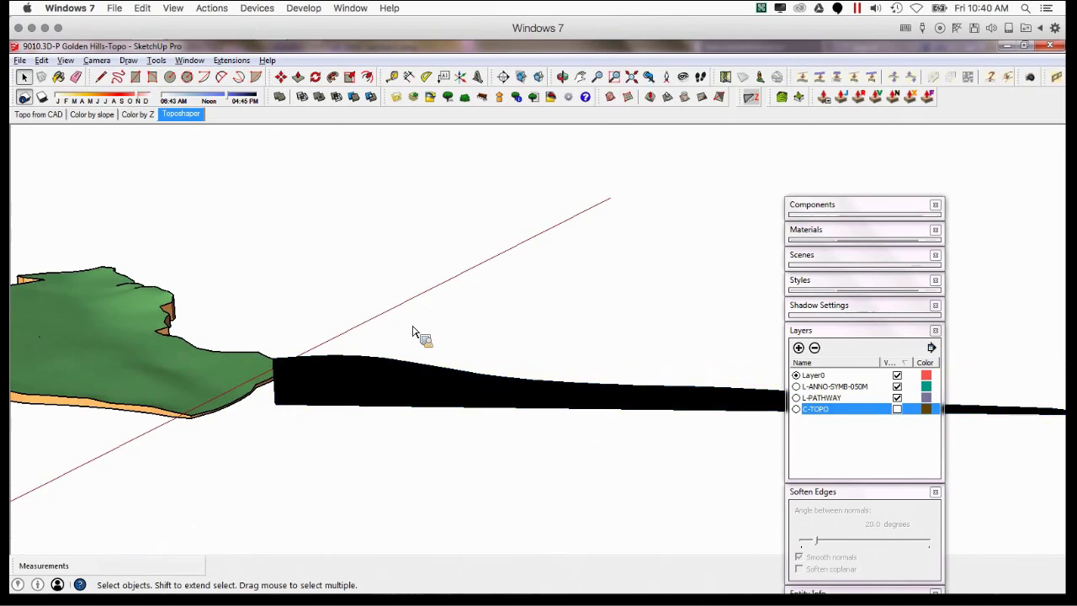
{"action": "middle_click_drag", "start_coordinate": [413, 332], "coordinate": [328, 367]}
{"action": "left_click", "coordinate": [306, 367]}
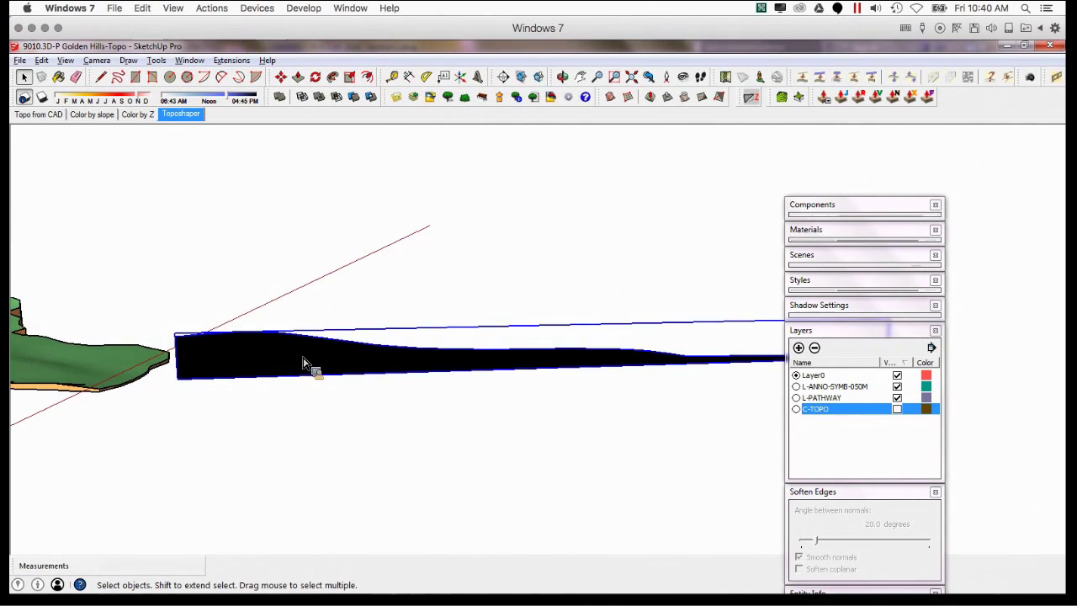
{"action": "double_click", "coordinate": [305, 361]}
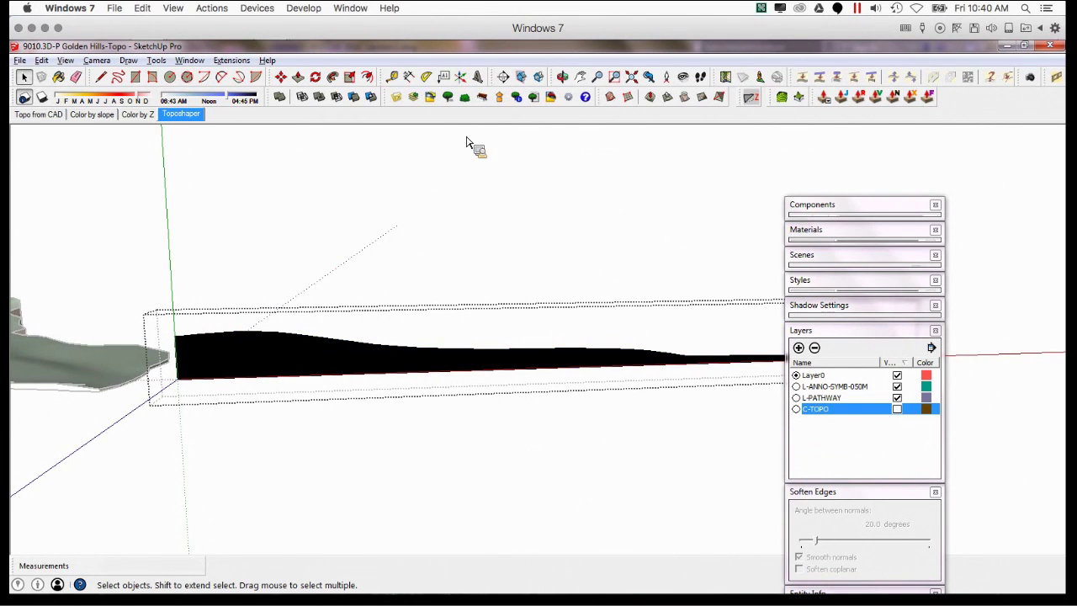
- Display the section planes and align the view to the section plane, framing the slice
{"action": "left_click", "coordinate": [523, 78]}
{"action": "middle_click_drag", "start_coordinate": [322, 297], "coordinate": [202, 436]}
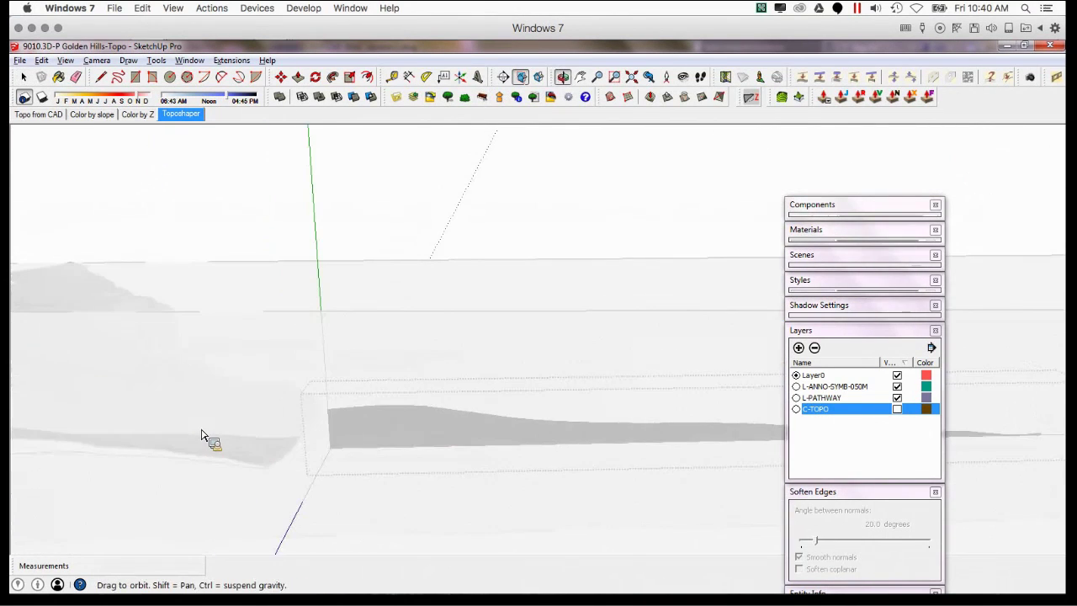
{"action": "right_click", "coordinate": [315, 268]}
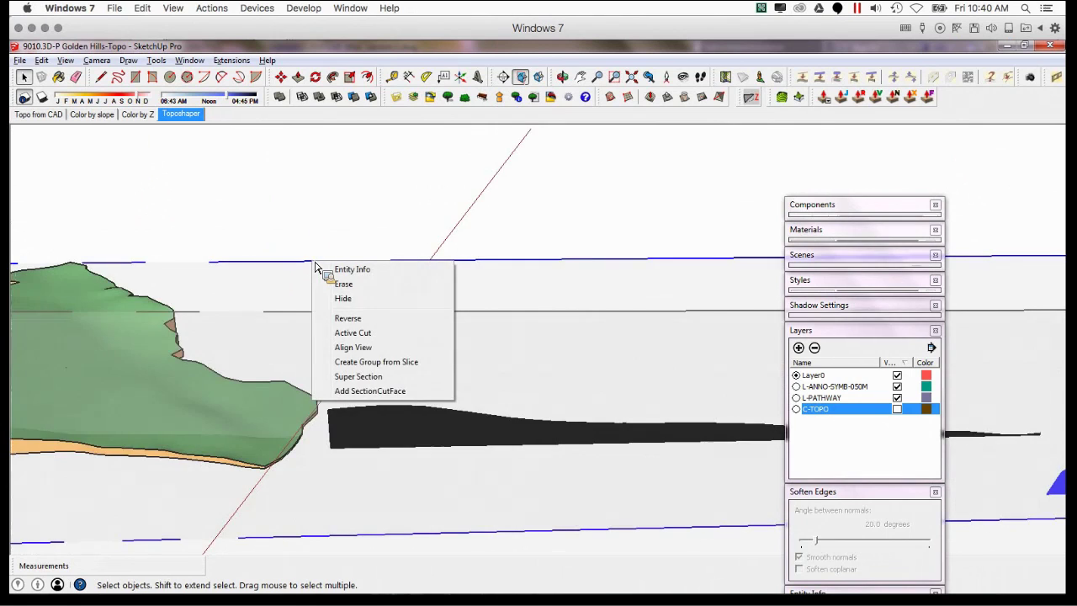
{"action": "left_click", "coordinate": [361, 352]}
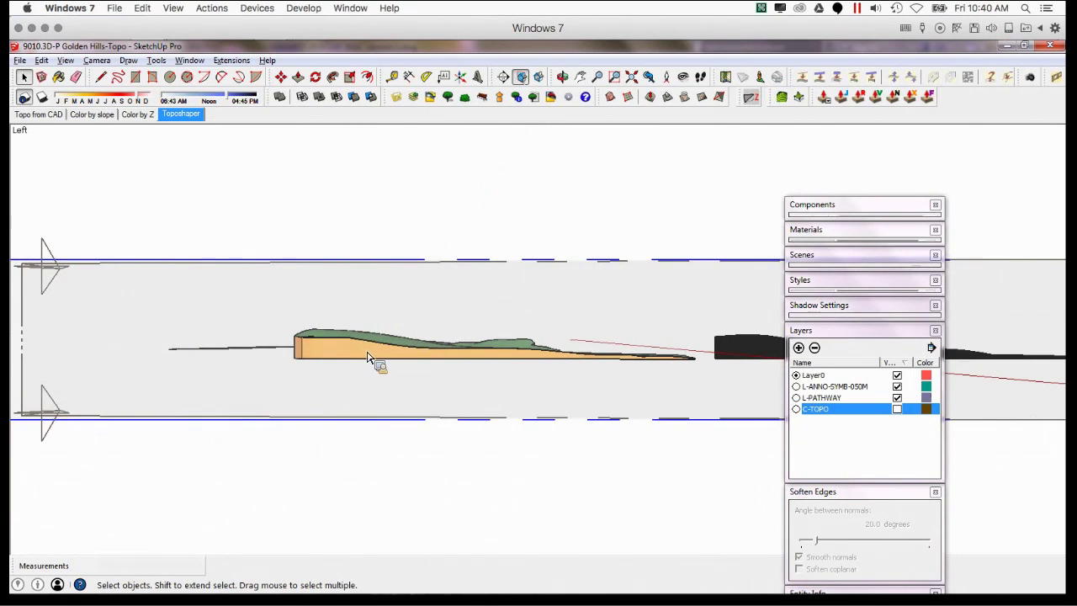
{"action": "middle_click_drag", "start_coordinate": [596, 370], "coordinate": [148, 389]}
{"action": "scroll", "coordinate": [540, 365], "scroll_direction": "up", "scroll_amount": 2}
{"action": "scroll", "coordinate": [547, 363], "scroll_direction": "up", "scroll_amount": 2}
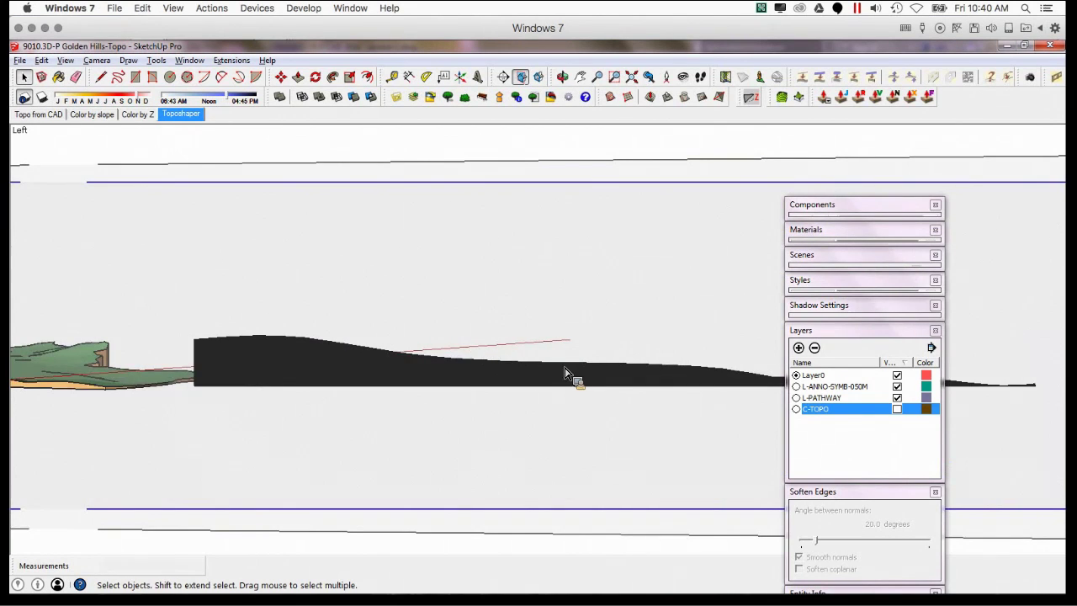
{"action": "middle_click_drag", "start_coordinate": [564, 367], "coordinate": [488, 374]}
- Move the section slice group about 175' farther away from the terrain
{"action": "left_click", "coordinate": [403, 365]}
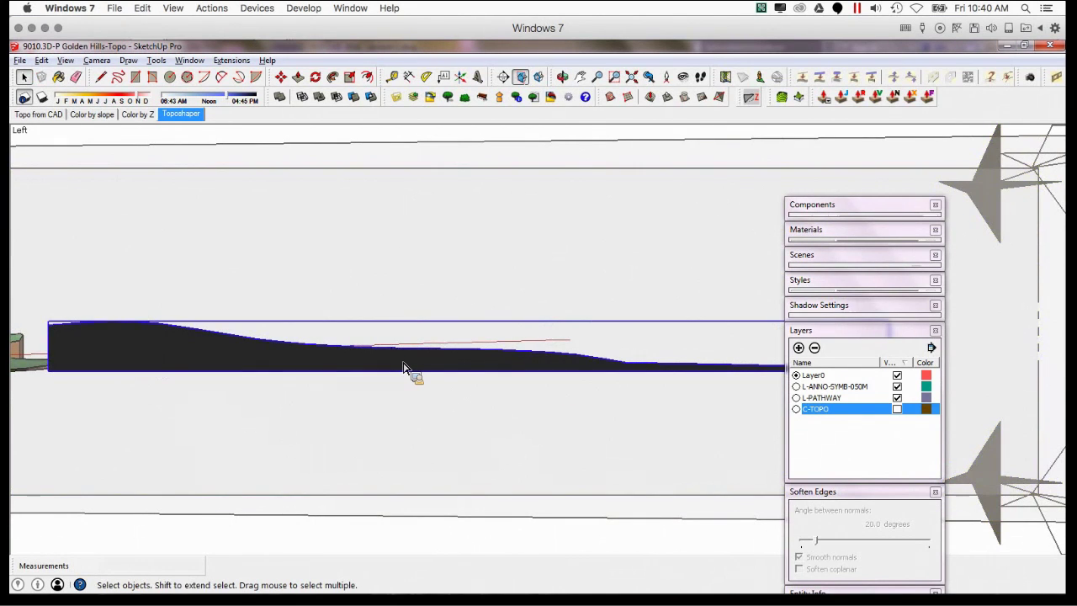
{"action": "key", "text": "m"}
{"action": "left_click", "coordinate": [391, 366]}
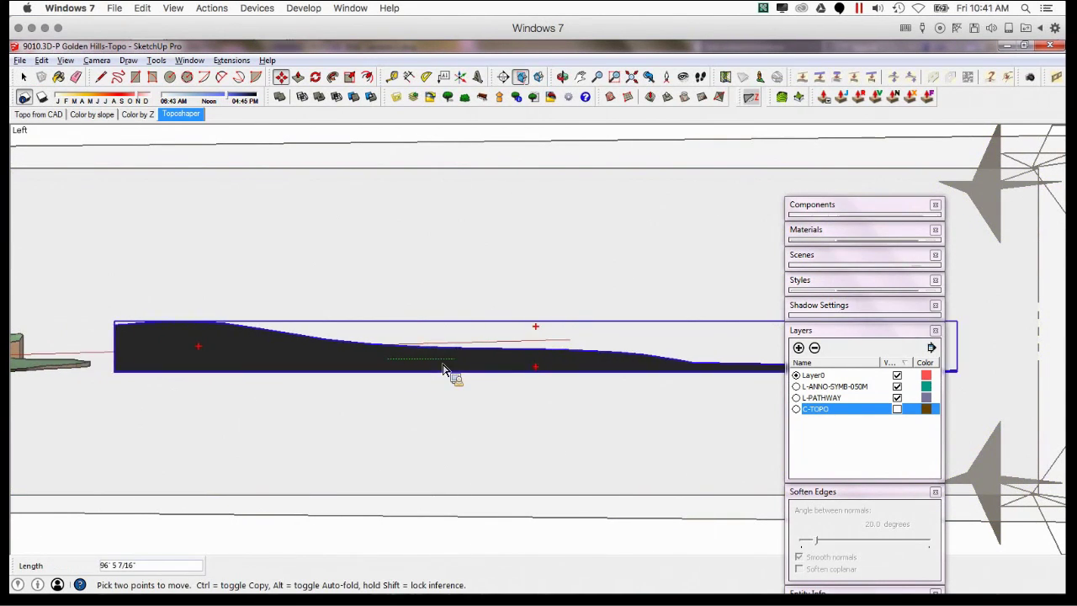
{"action": "left_click", "coordinate": [541, 373]}
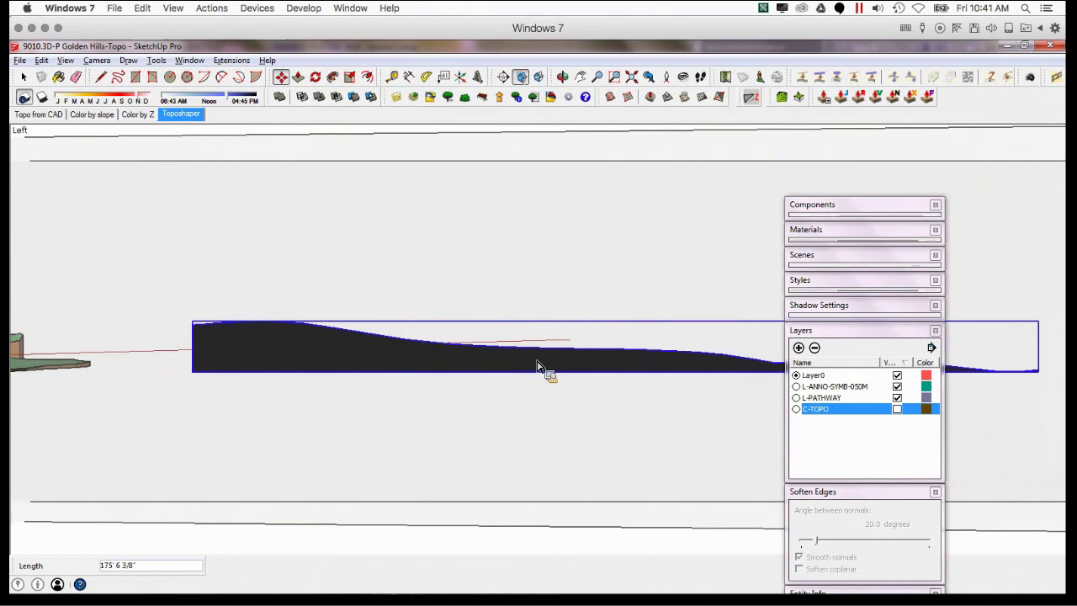
{"action": "key", "text": "space"}
- Hide the section planes, frame only the slice and move the palettes clear of it
{"action": "left_click", "coordinate": [522, 78]}
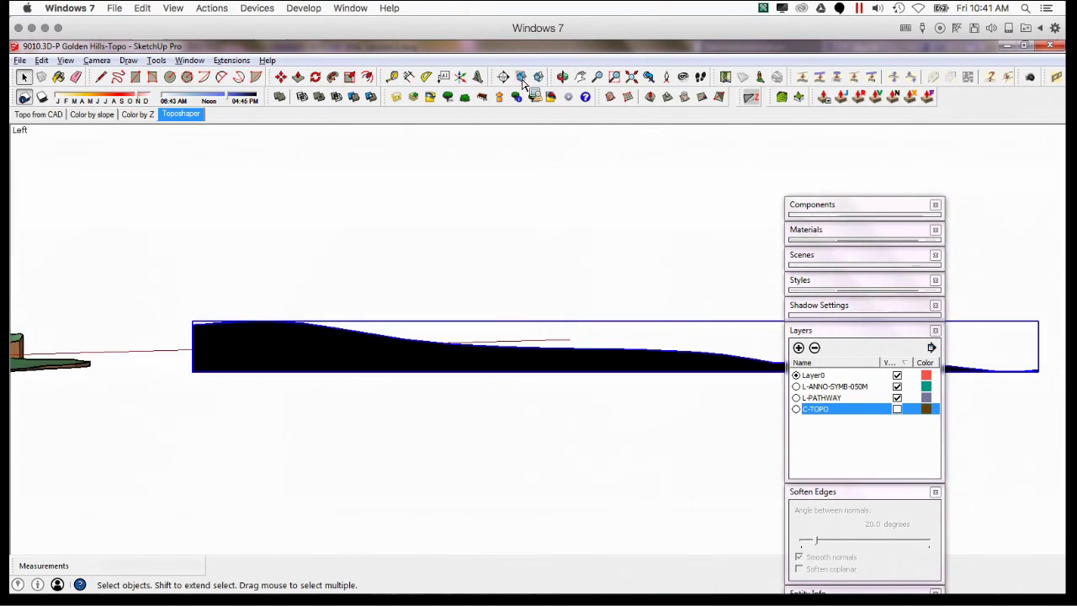
{"action": "middle_click_drag", "start_coordinate": [475, 235], "coordinate": [400, 333]}
{"action": "left_click", "coordinate": [364, 281]}
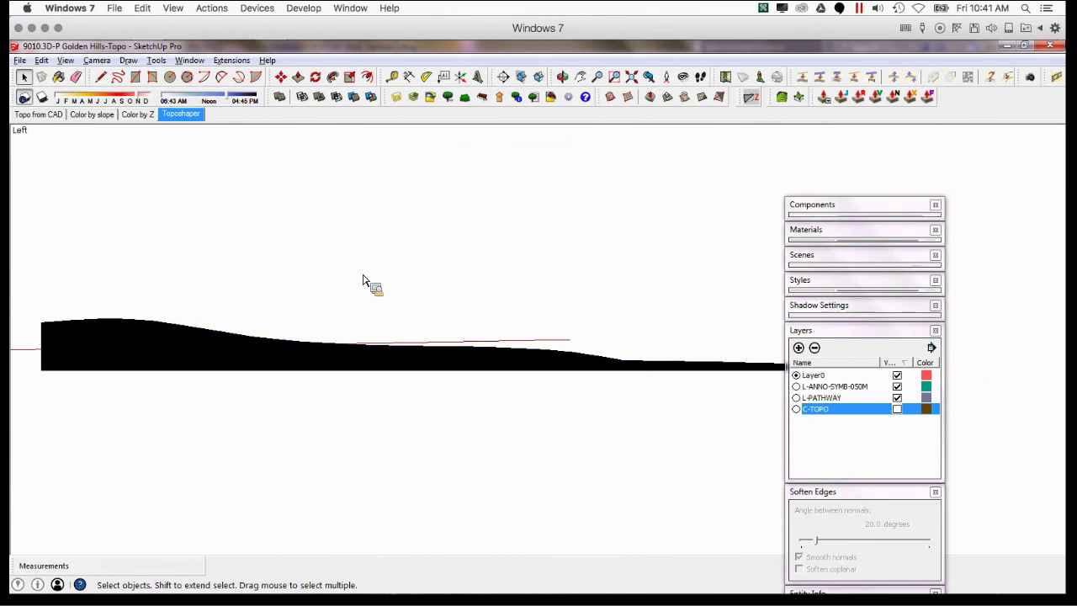
{"action": "left_click_drag", "start_coordinate": [851, 211], "coordinate": [956, 128]}
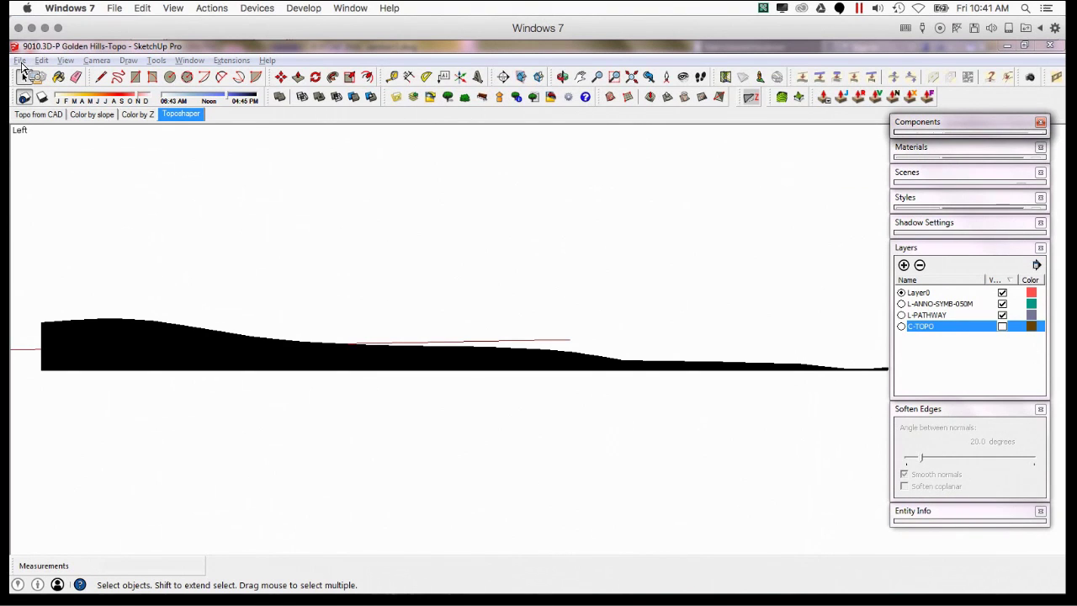
- Export the view as a 2D graphic to the Desktop as an AutoCAD DWG file named 9010
{"action": "left_click", "coordinate": [20, 61]}
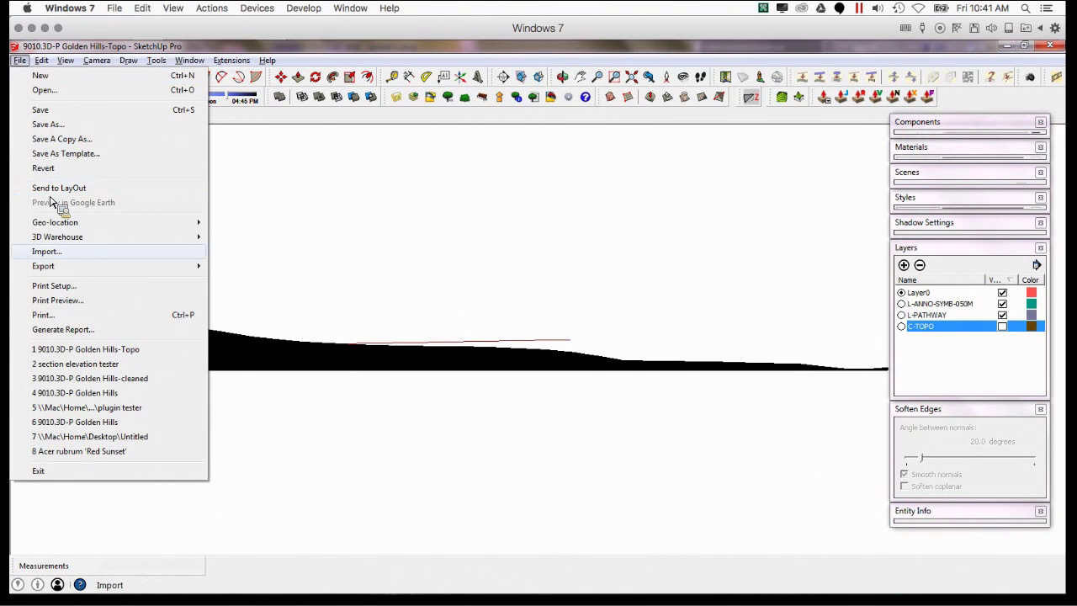
{"action": "mouse_move", "coordinate": [74, 269]}
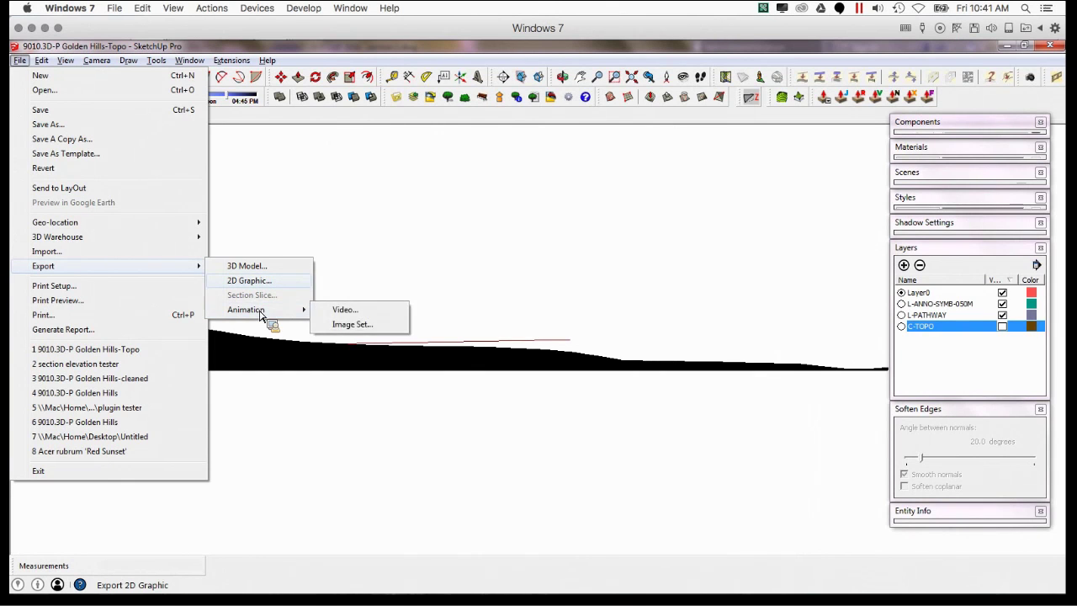
{"action": "left_click", "coordinate": [251, 281]}
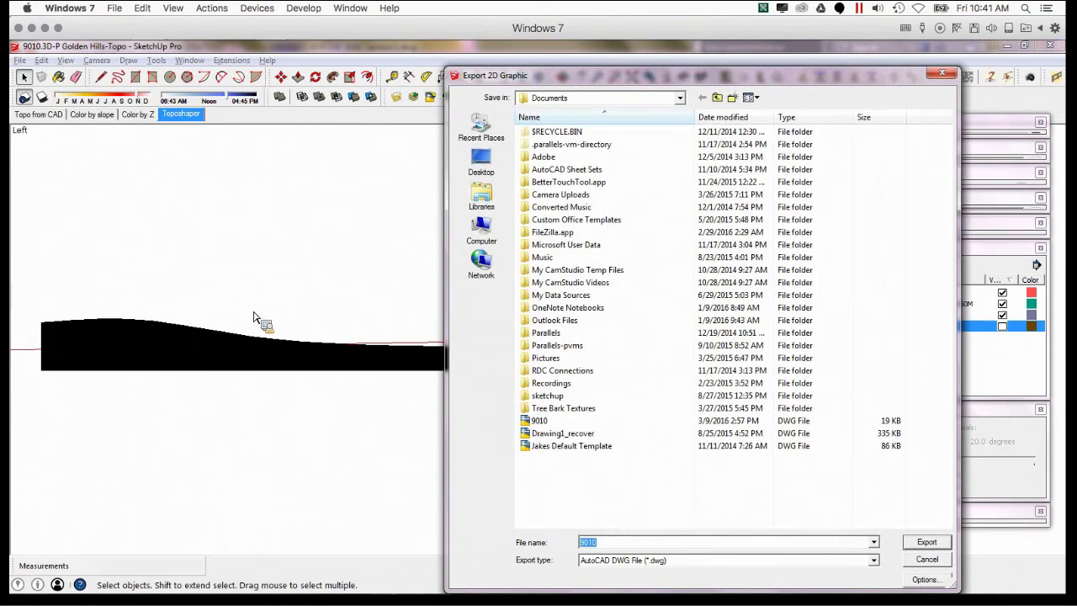
{"action": "left_click", "coordinate": [487, 167]}
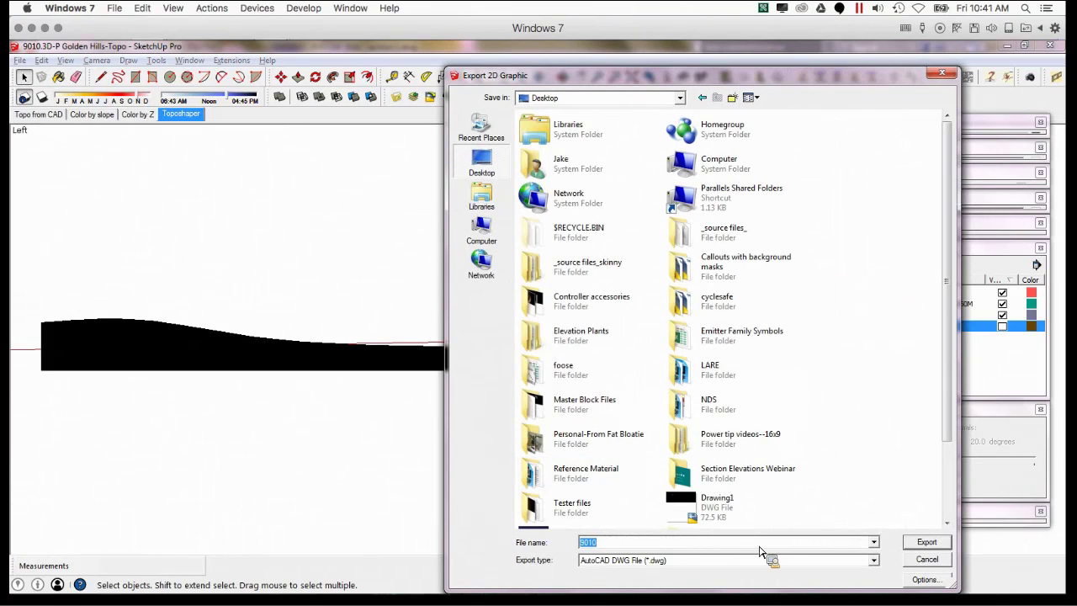
{"action": "left_click", "coordinate": [927, 542]}
{"action": "left_click", "coordinate": [586, 354]}
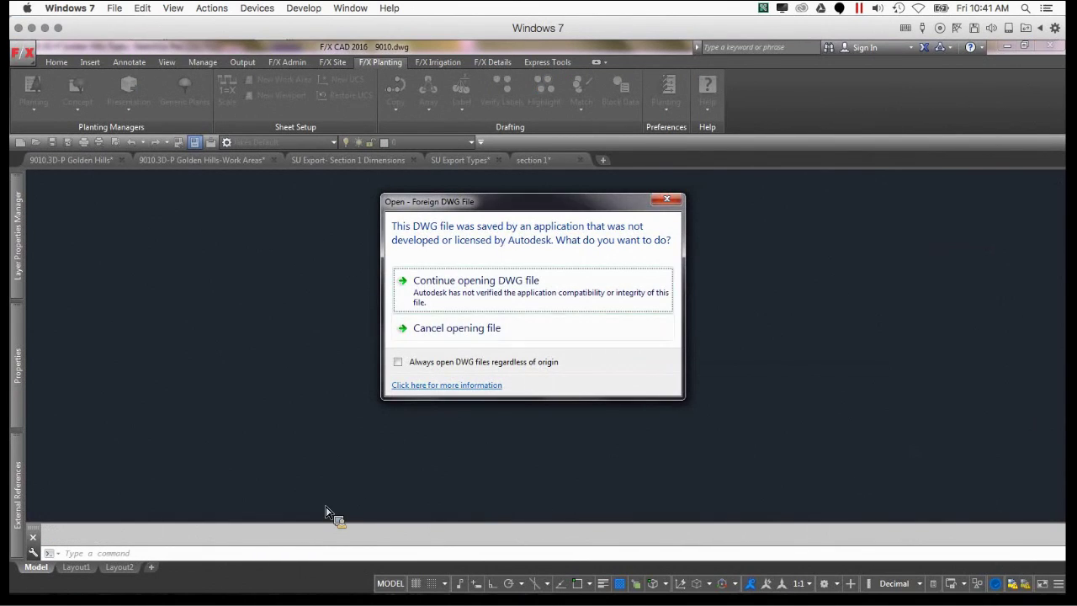
- Switch to F/X CAD, continue opening the foreign file 9010.dwg and frame the section profile
{"action": "left_click", "coordinate": [480, 294]}
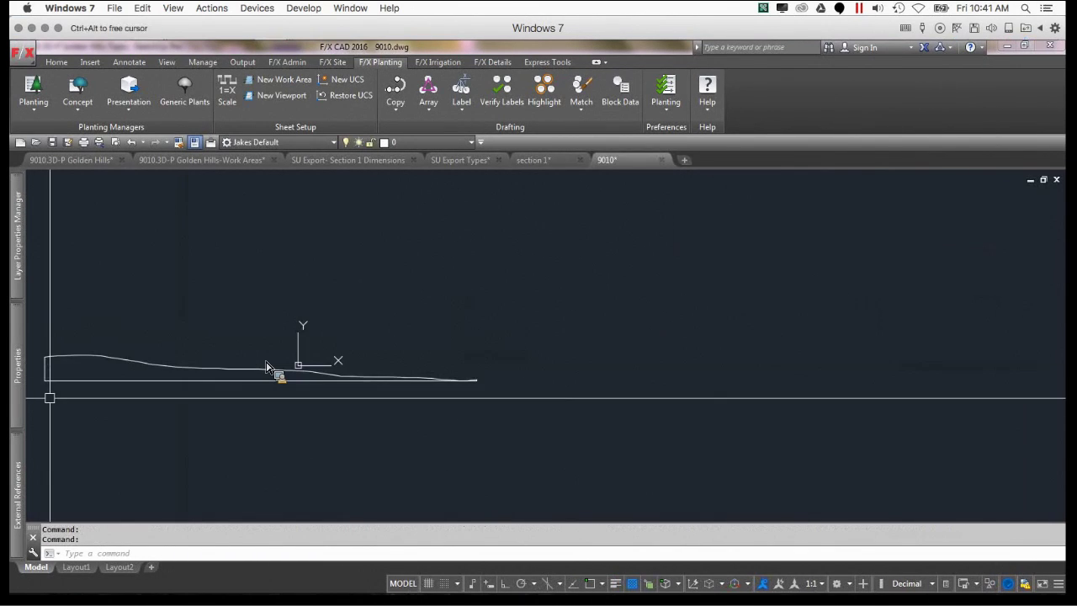
{"action": "middle_click_drag", "start_coordinate": [205, 377], "coordinate": [546, 389]}
{"action": "scroll", "coordinate": [547, 390], "scroll_direction": "up", "scroll_amount": 4}
{"action": "mouse_move", "coordinate": [663, 402]}
{"action": "middle_mouse_down"}
{"action": "mouse_move", "coordinate": [606, 431]}
{"action": "mouse_move", "coordinate": [491, 430]}
{"action": "mouse_move", "coordinate": [615, 418]}
{"action": "middle_mouse_up"}
{"action": "scroll", "coordinate": [381, 376], "scroll_direction": "down", "scroll_amount": 2}
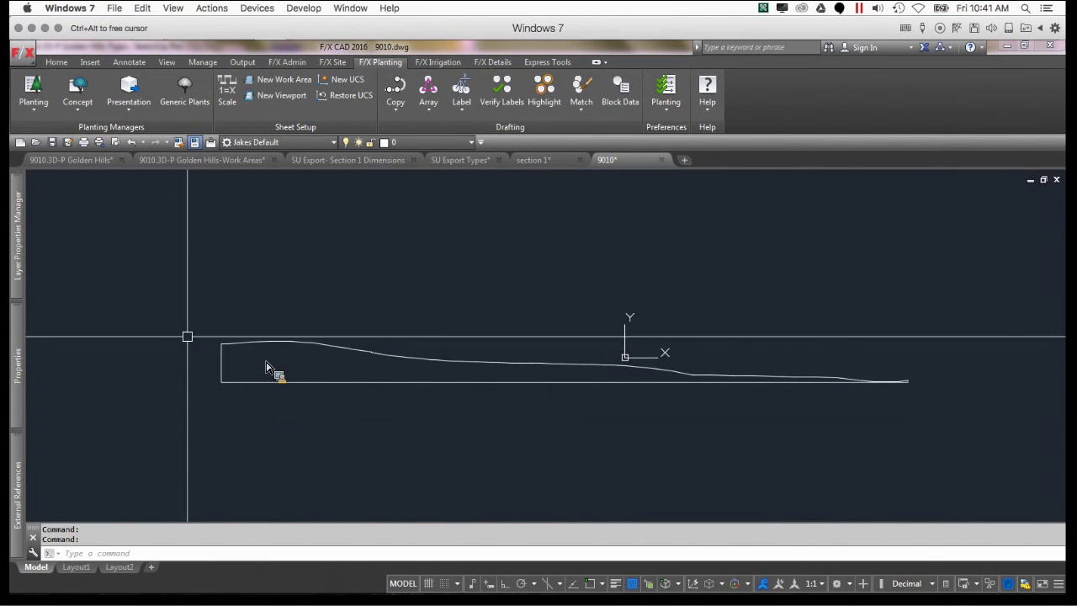
- Start a dimension at the profile's lower-left corner and confirm an Imperial viewport scale with Architectural Inches as drawing units
{"action": "left_click", "coordinate": [332, 61]}
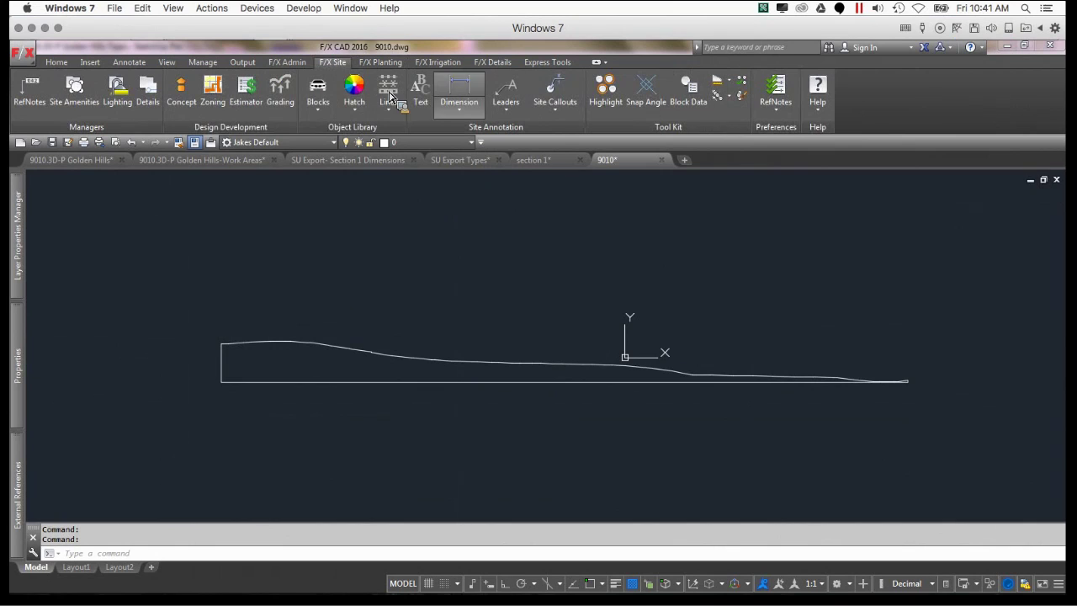
{"action": "left_click", "coordinate": [459, 94]}
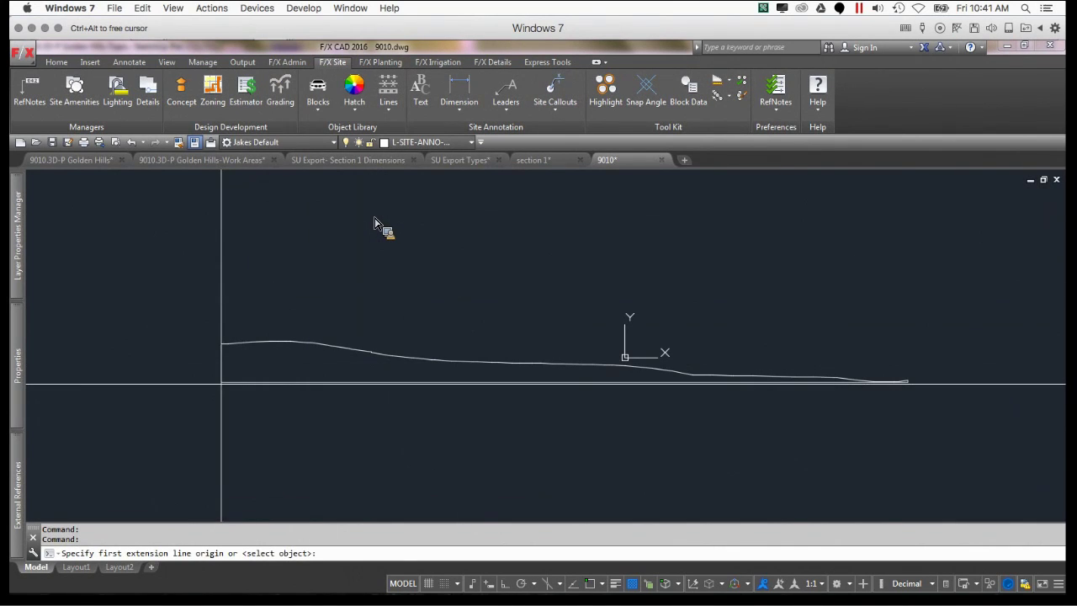
{"action": "key", "text": "F3"}
{"action": "left_click", "coordinate": [222, 382]}
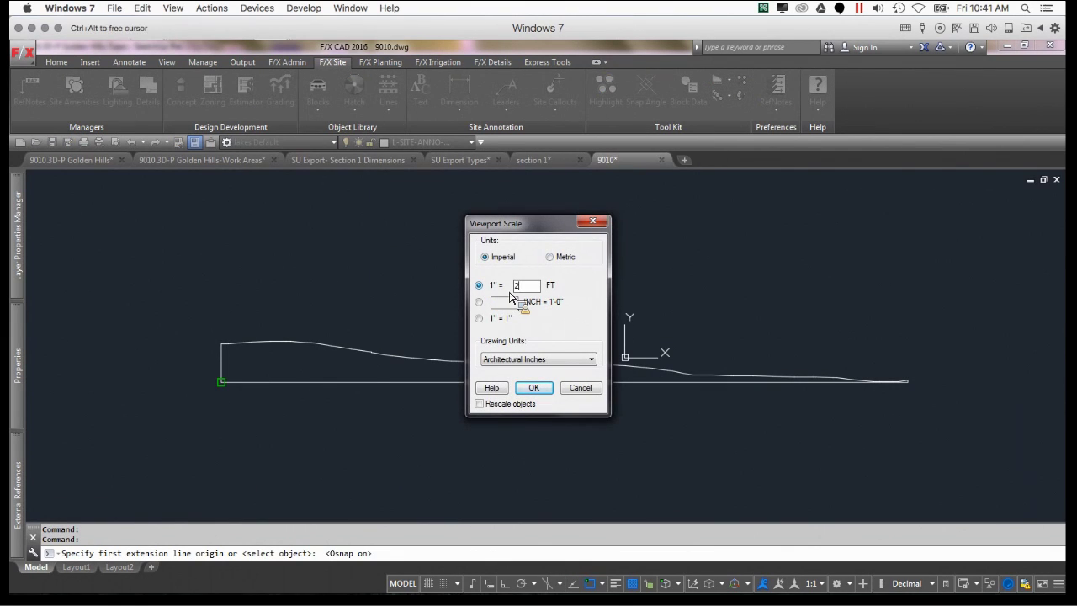
{"action": "left_click", "coordinate": [533, 388]}
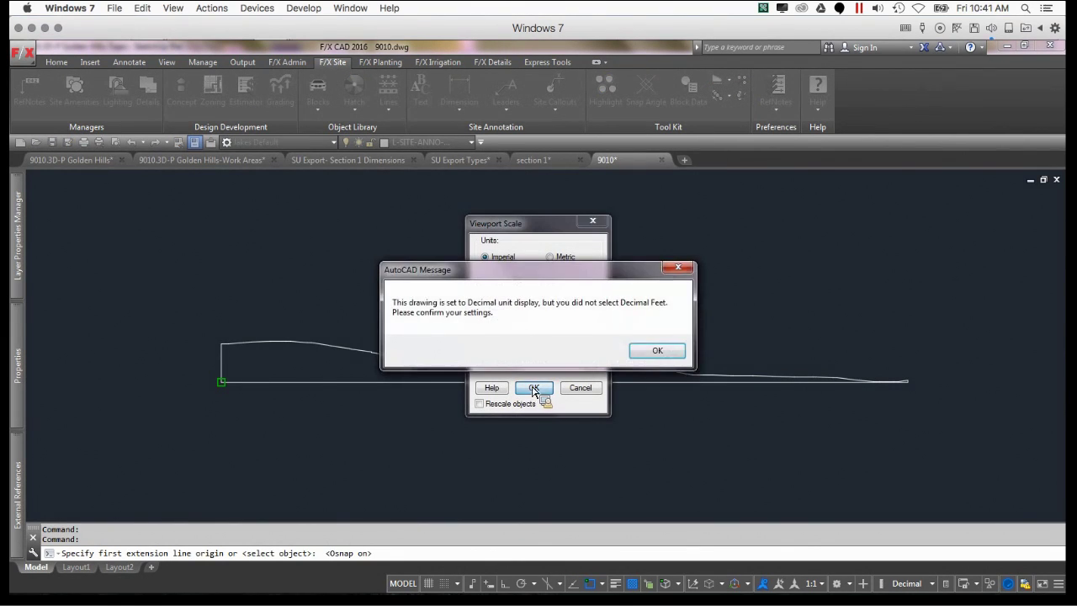
{"action": "left_click", "coordinate": [652, 352]}
{"action": "left_click", "coordinate": [539, 388]}
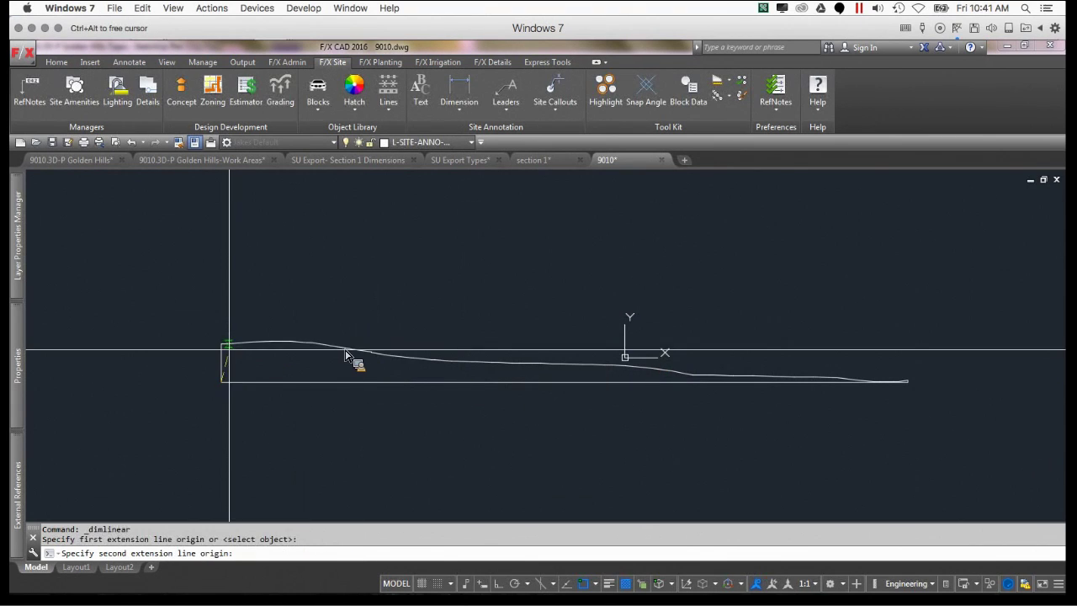
- Add a vertical linear dimension along the left edge of the section profile
{"action": "left_click", "coordinate": [219, 345]}
{"action": "key", "text": "Escape"}
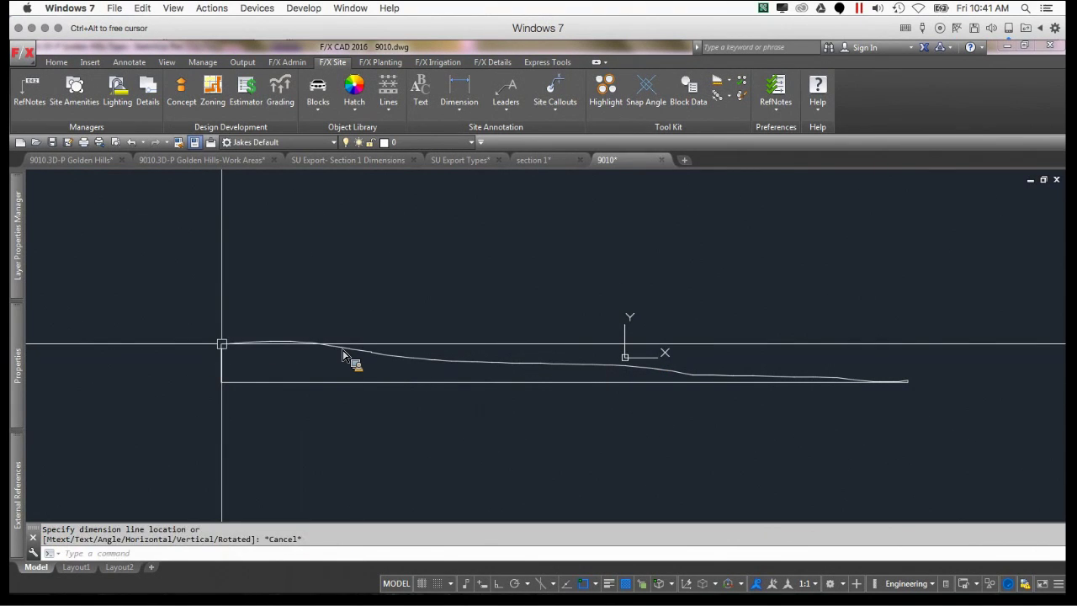
{"action": "key", "text": "Return"}
{"action": "left_click", "coordinate": [222, 346]}
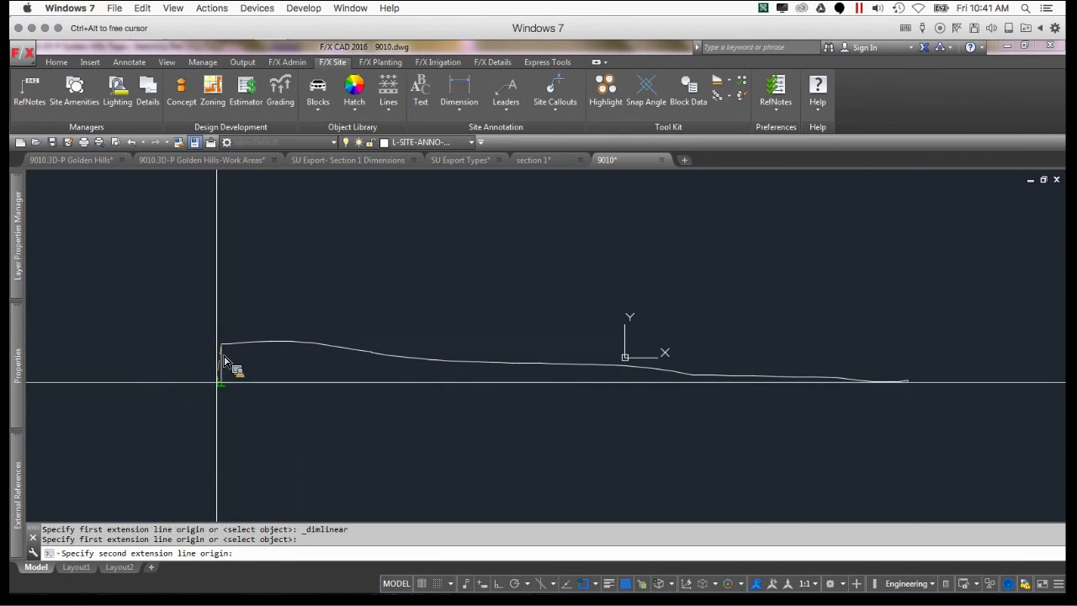
{"action": "left_click", "coordinate": [227, 363]}
{"action": "scroll", "coordinate": [225, 362], "scroll_direction": "up", "scroll_amount": 5}
{"action": "left_click", "coordinate": [224, 362]}
{"action": "scroll", "coordinate": [225, 362], "scroll_direction": "up", "scroll_amount": 5}
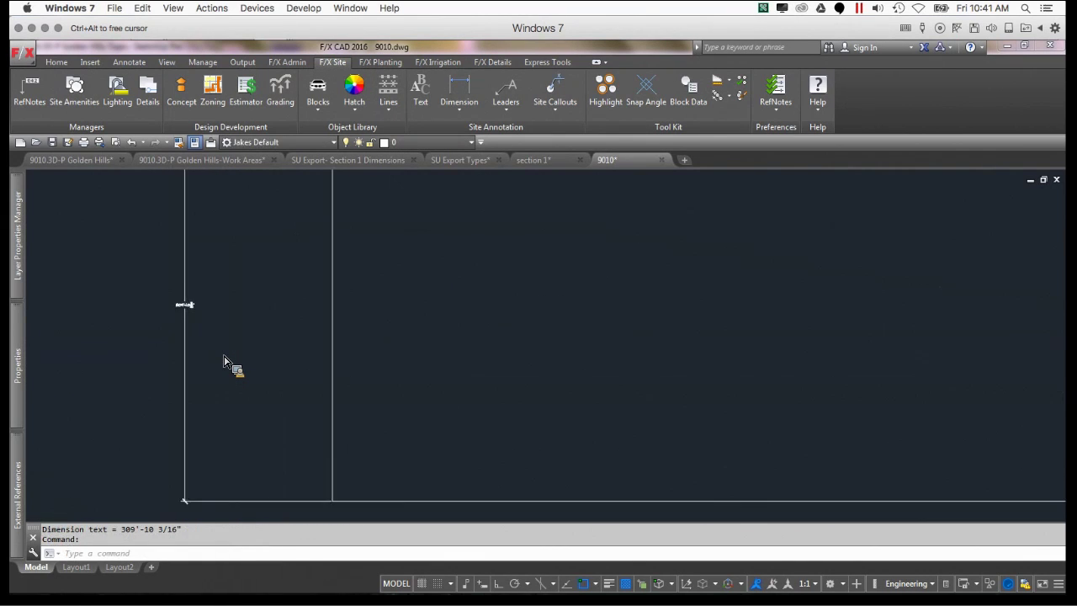
- Examine the new dimension's text and the length of the section profile to check the exported scale
{"action": "middle_click_drag", "start_coordinate": [216, 305], "coordinate": [247, 364]}
{"action": "scroll", "coordinate": [250, 366], "scroll_direction": "down", "scroll_amount": 4}
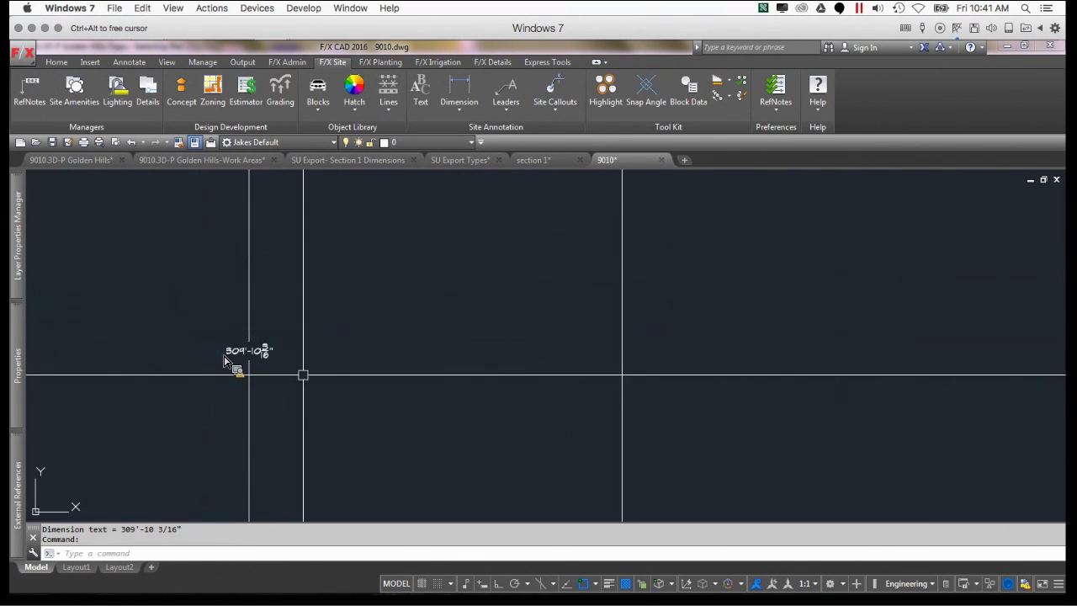
{"action": "middle_click_drag", "start_coordinate": [544, 370], "coordinate": [538, 452]}
{"action": "scroll", "coordinate": [538, 452], "scroll_direction": "down", "scroll_amount": 6}
{"action": "scroll", "coordinate": [659, 379], "scroll_direction": "down", "scroll_amount": 2}
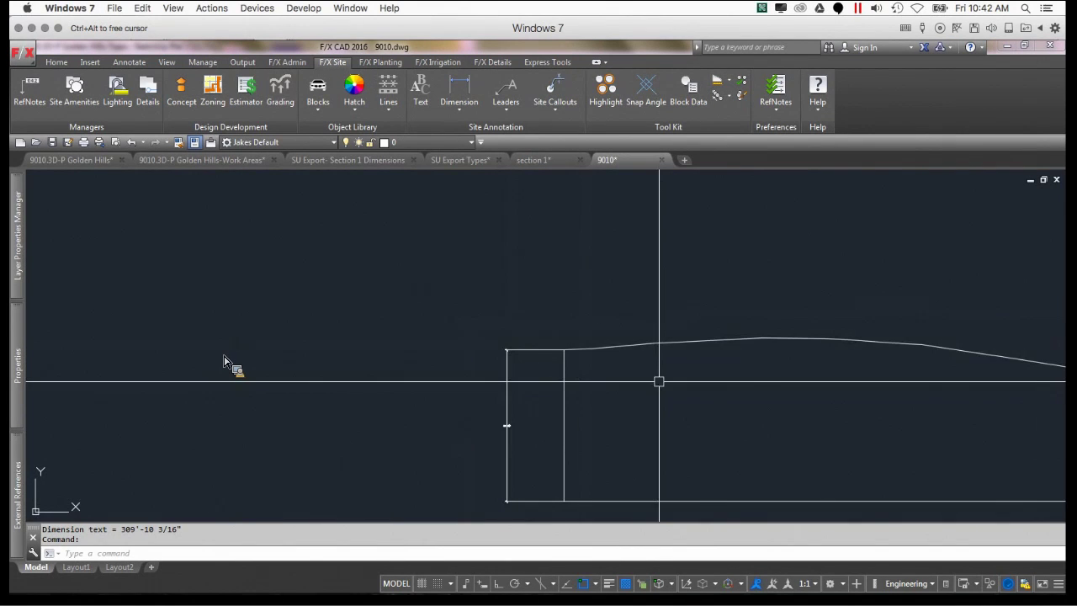
{"action": "middle_click_drag", "start_coordinate": [901, 409], "coordinate": [516, 373]}
{"action": "scroll", "coordinate": [353, 356], "scroll_direction": "down", "scroll_amount": 2}
{"action": "scroll", "coordinate": [354, 356], "scroll_direction": "down", "scroll_amount": 2}
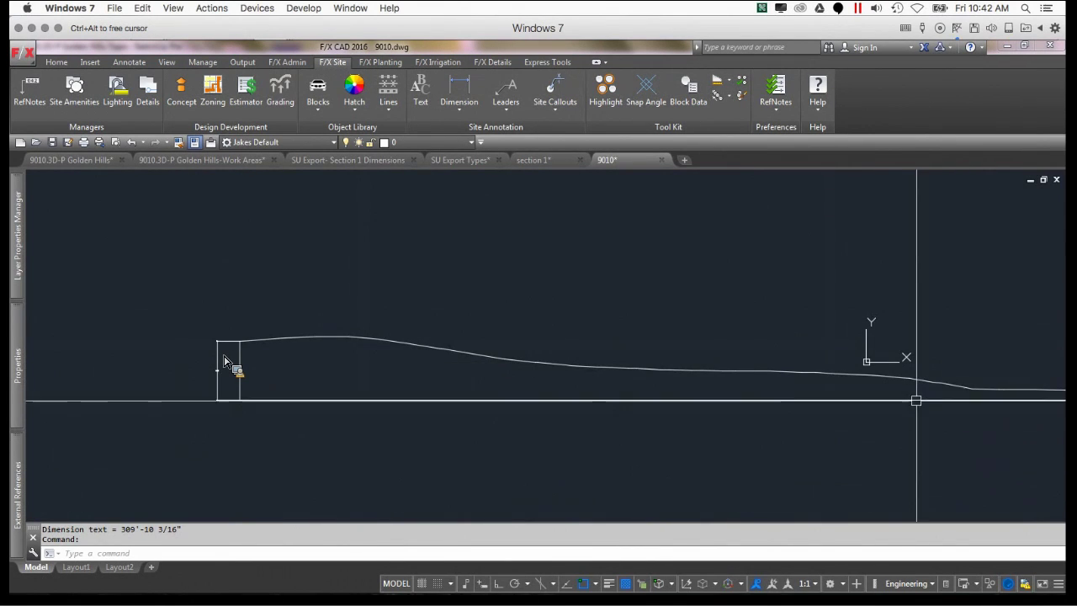
{"action": "middle_click_drag", "start_coordinate": [916, 396], "coordinate": [763, 397]}
{"action": "key", "text": "Escape"}
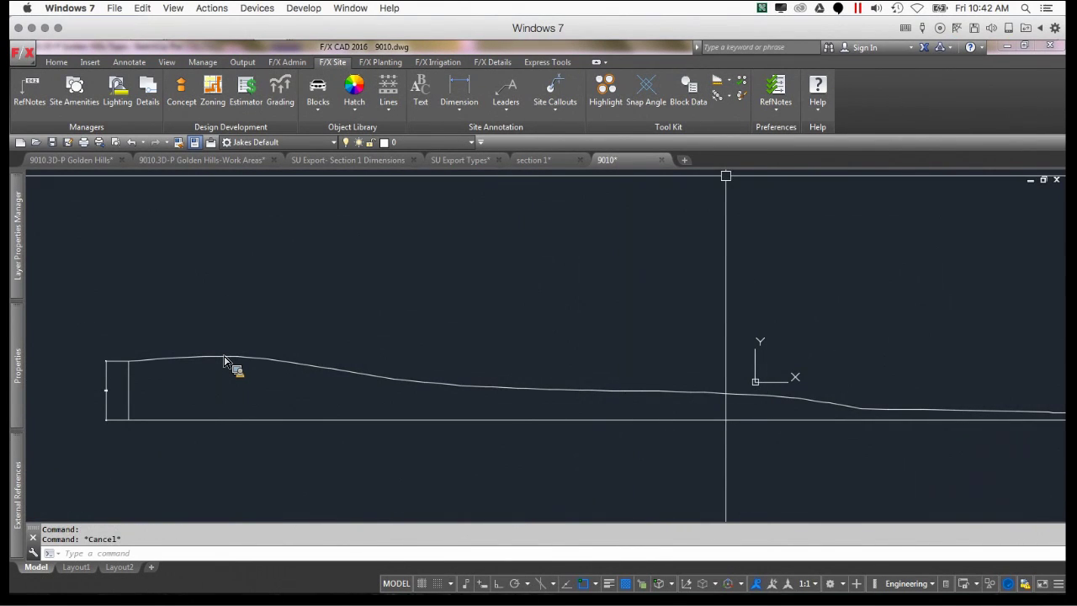
- Close the 9010 and section 1 drawings without saving their changes
{"action": "left_click", "coordinate": [660, 159]}
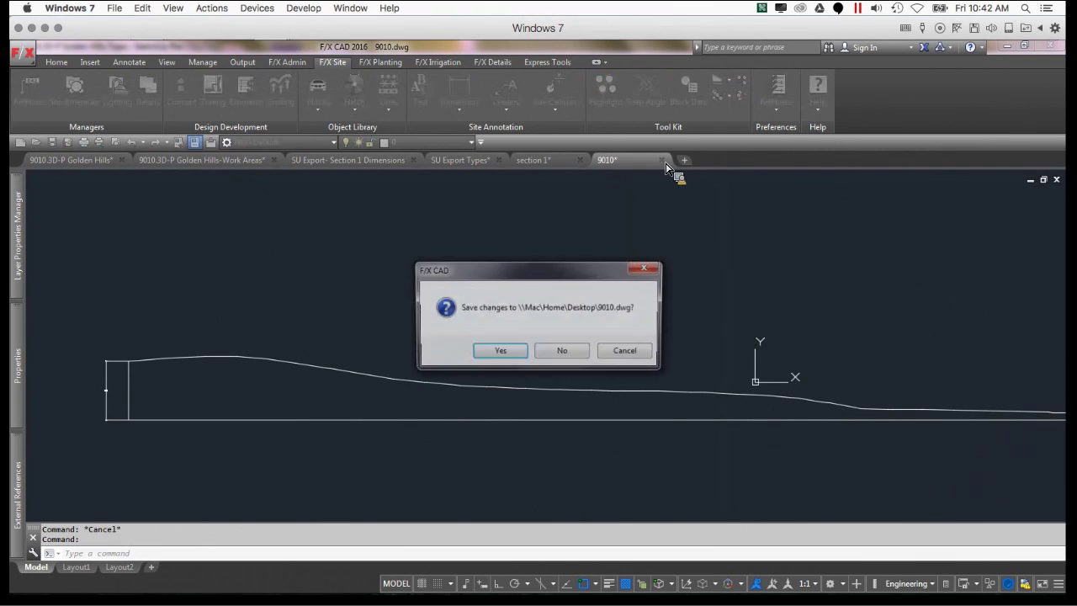
{"action": "left_click", "coordinate": [571, 348]}
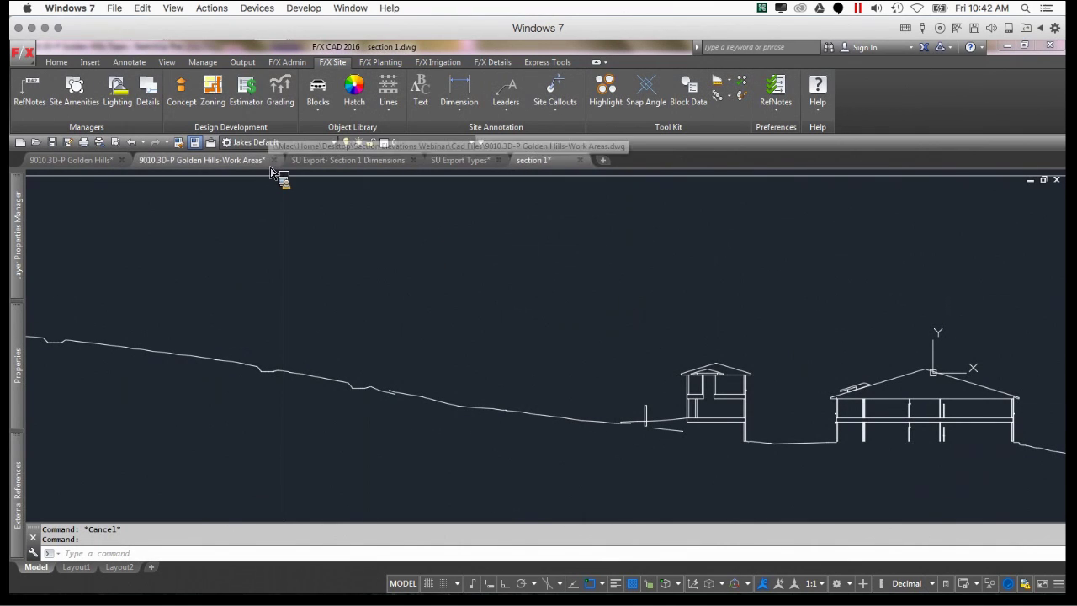
{"action": "left_click", "coordinate": [581, 161]}
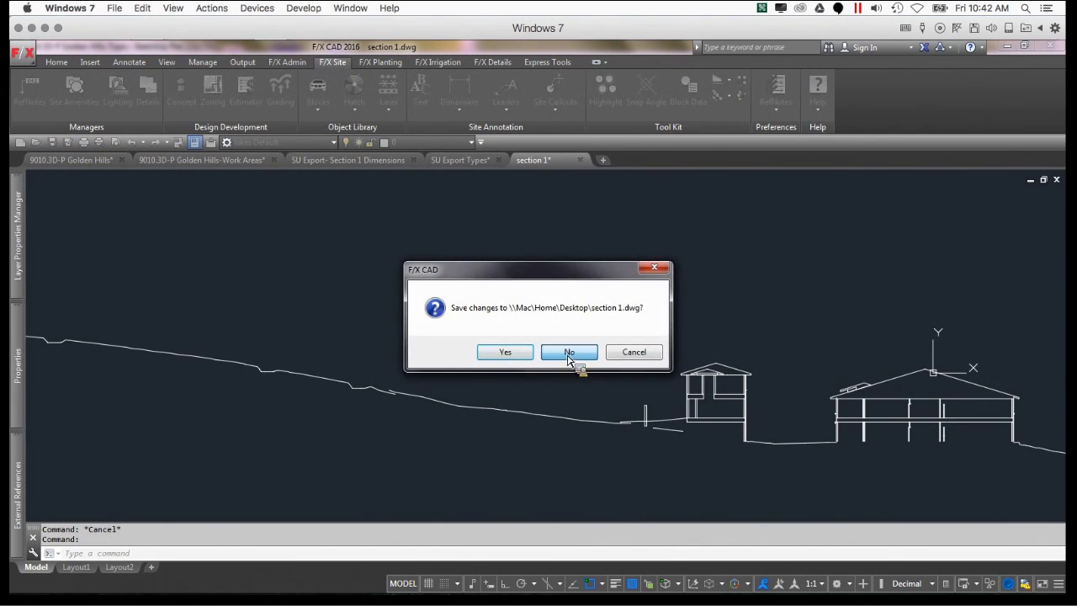
{"action": "left_click", "coordinate": [569, 352]}
- In the SU Export- Section 1 Dimensions drawing, add a vertical linear dimension from the recessed floor line between the two walls to the baseline
{"action": "left_click", "coordinate": [334, 165]}
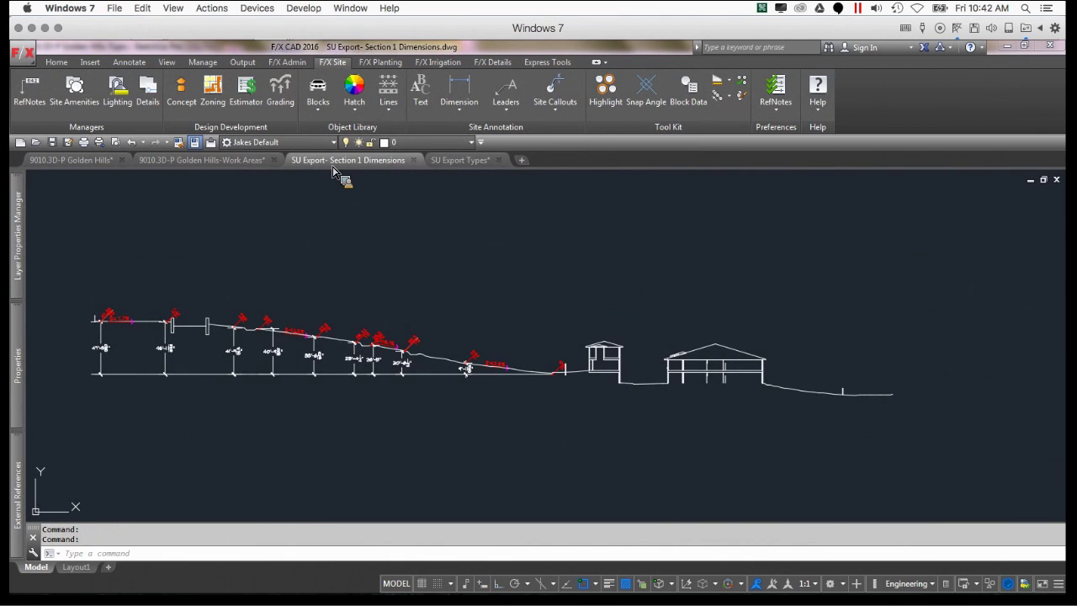
{"action": "scroll", "coordinate": [308, 257], "scroll_direction": "up", "scroll_amount": 4}
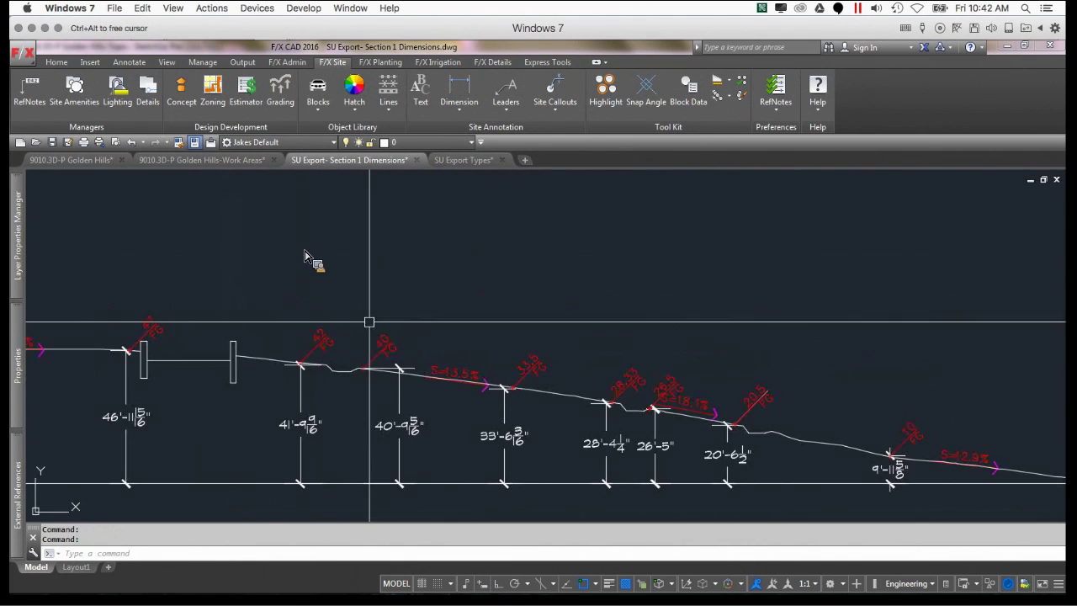
{"action": "middle_click_drag", "start_coordinate": [317, 412], "coordinate": [459, 353]}
{"action": "scroll", "coordinate": [533, 408], "scroll_direction": "down", "scroll_amount": 2}
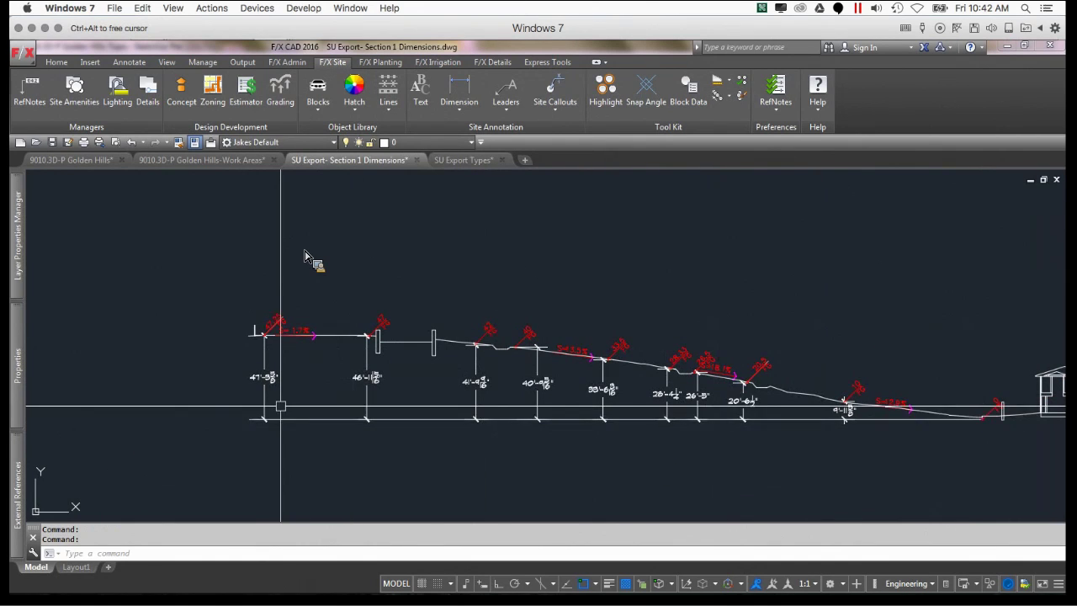
{"action": "scroll", "coordinate": [269, 395], "scroll_direction": "up", "scroll_amount": 2}
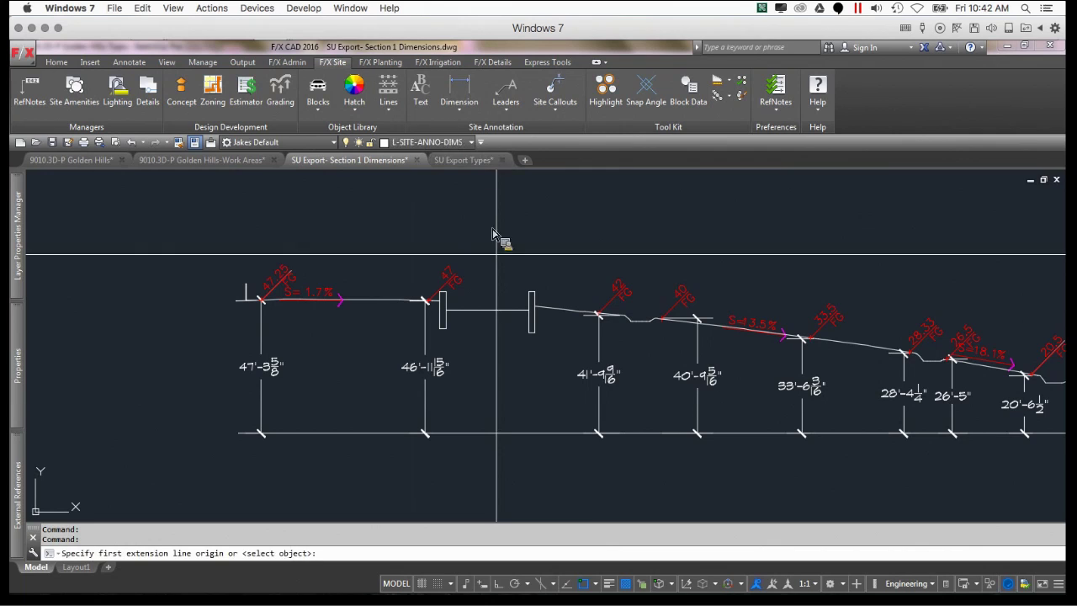
{"action": "left_click", "coordinate": [493, 309]}
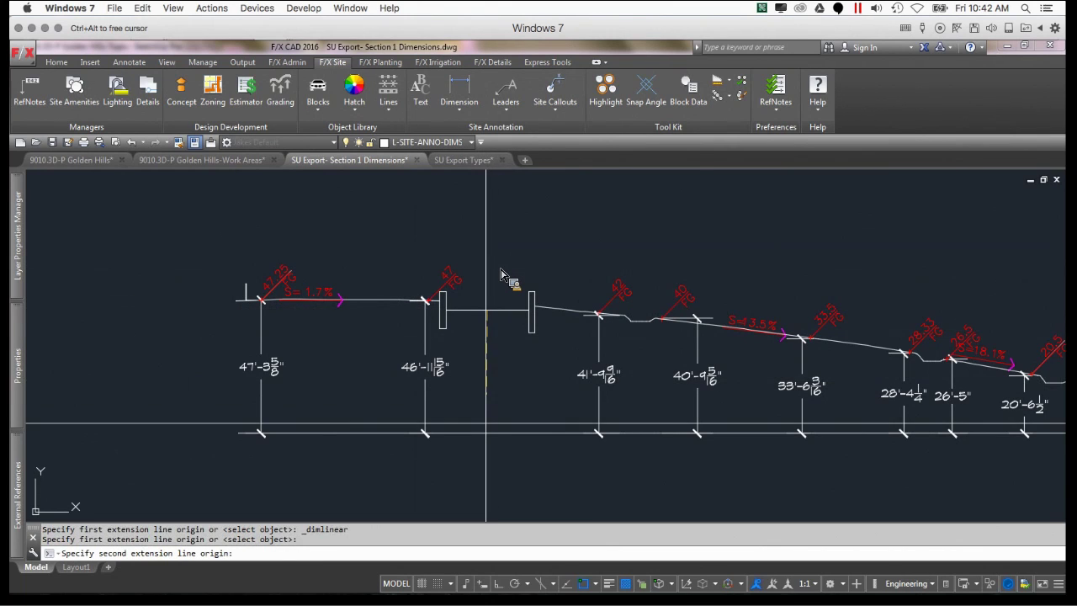
{"action": "left_click", "coordinate": [485, 432]}
{"action": "left_click", "coordinate": [504, 401]}
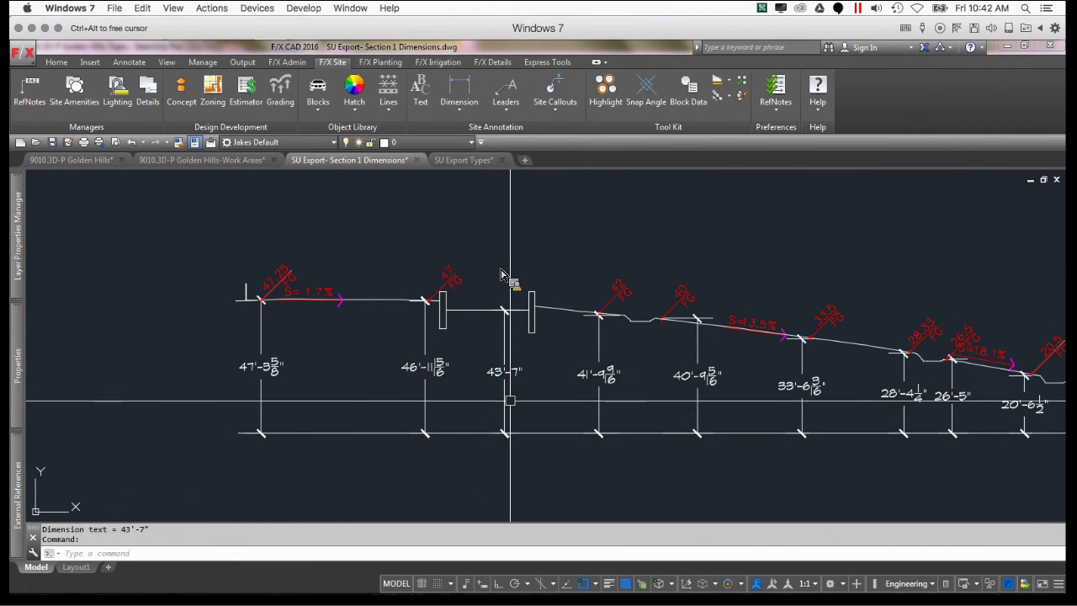
- Place a spot elevation callout of 46 FG where the slope meets the downhill wall of the recessed area
{"action": "scroll", "coordinate": [536, 381], "scroll_direction": "up", "scroll_amount": 3}
{"action": "mouse_move", "coordinate": [536, 381]}
{"action": "middle_mouse_down"}
{"action": "mouse_move", "coordinate": [469, 366]}
{"action": "mouse_move", "coordinate": [474, 385]}
{"action": "middle_mouse_up"}
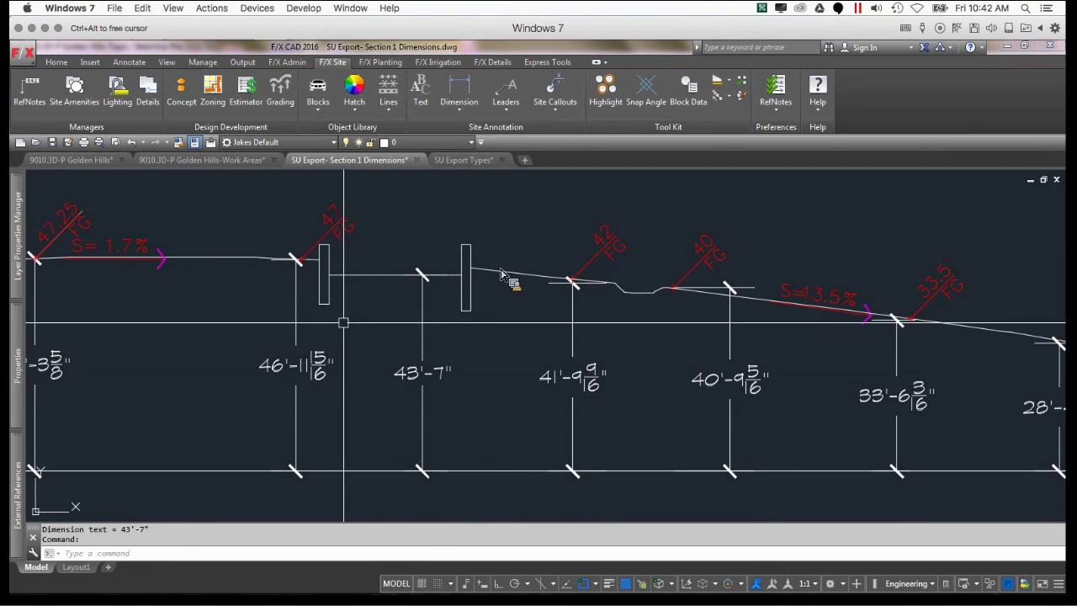
{"action": "middle_click_drag", "start_coordinate": [343, 322], "coordinate": [378, 365]}
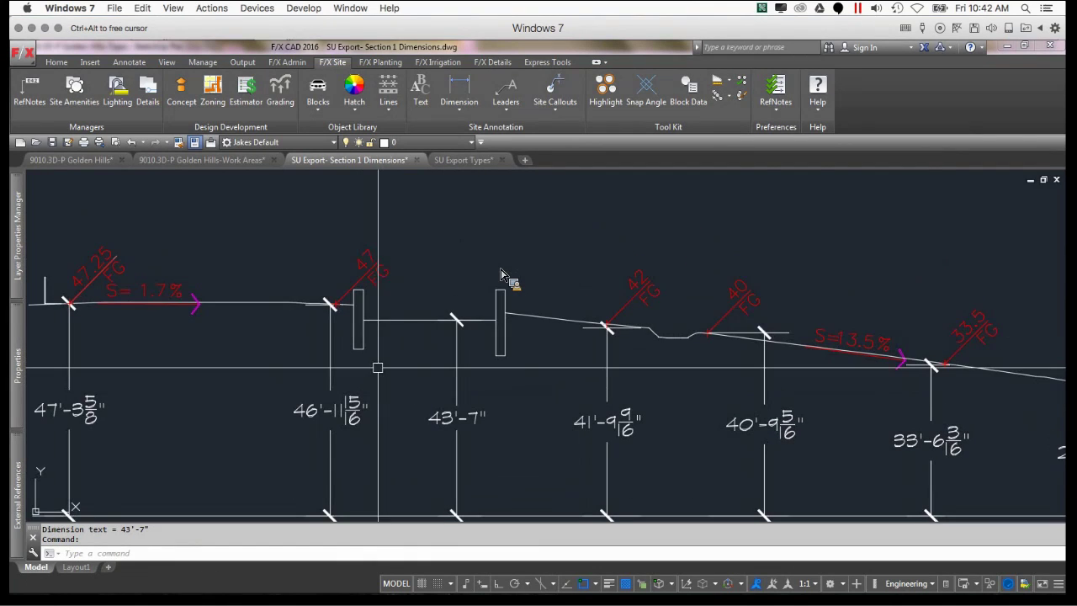
{"action": "left_click", "coordinate": [562, 112]}
{"action": "left_click", "coordinate": [579, 209]}
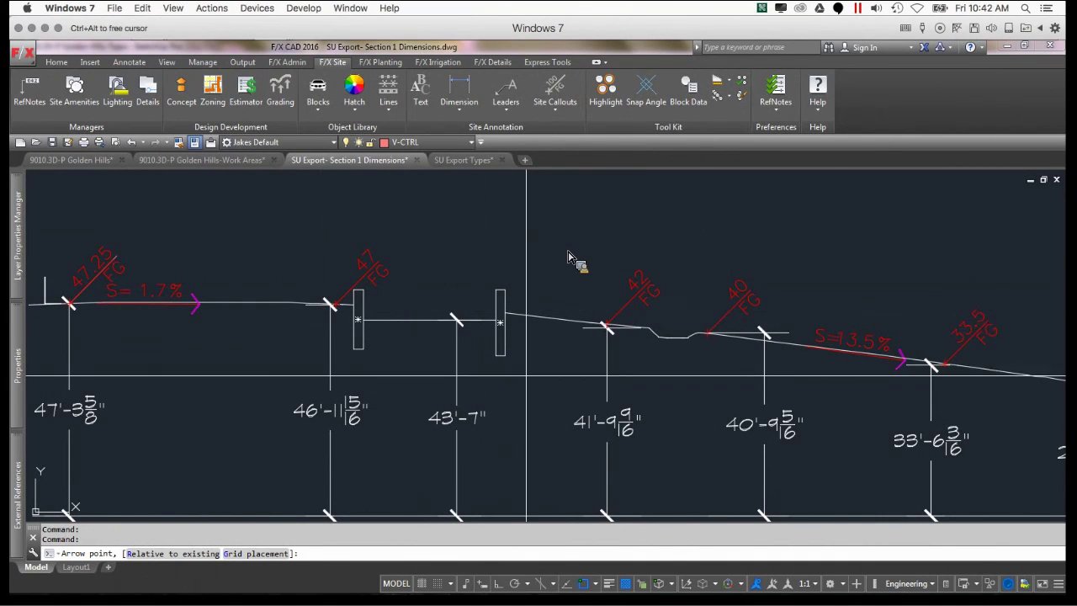
{"action": "left_click", "coordinate": [569, 258]}
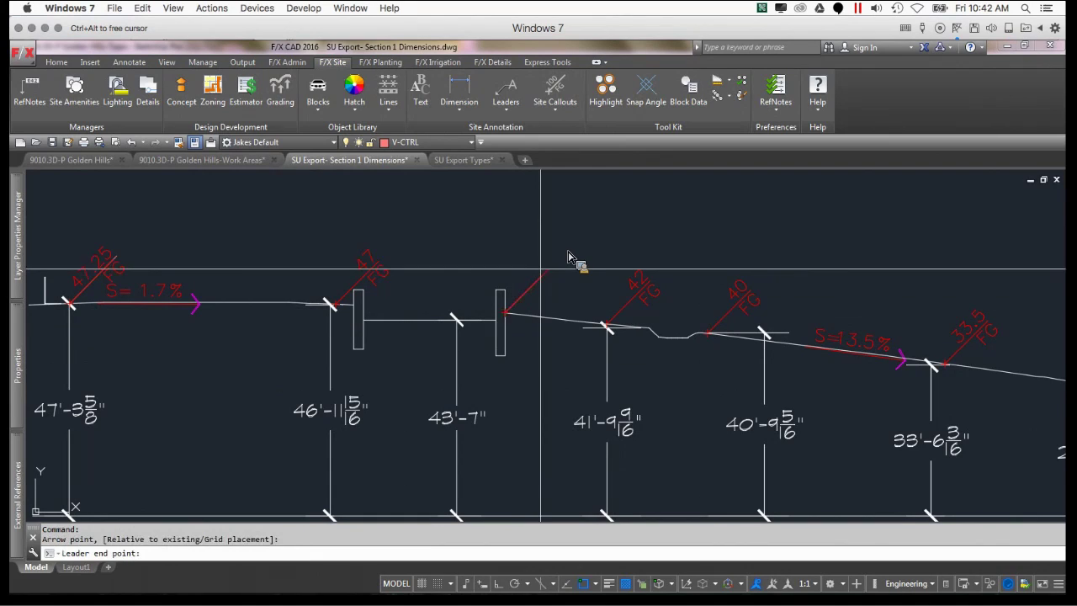
{"action": "left_click", "coordinate": [546, 271]}
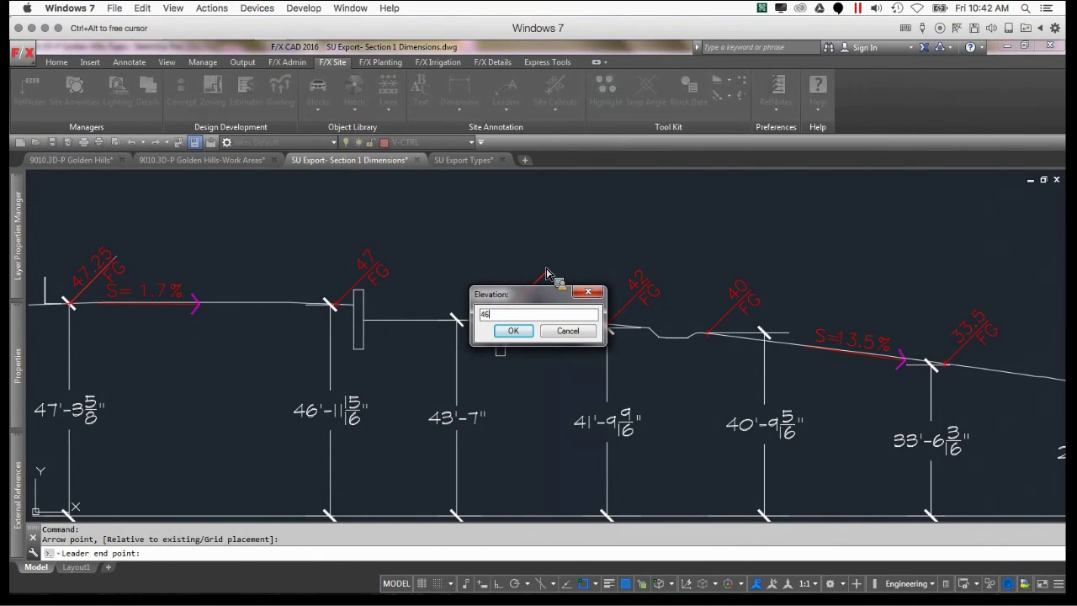
{"action": "type", "text": "46"}
{"action": "key", "text": "Return"}
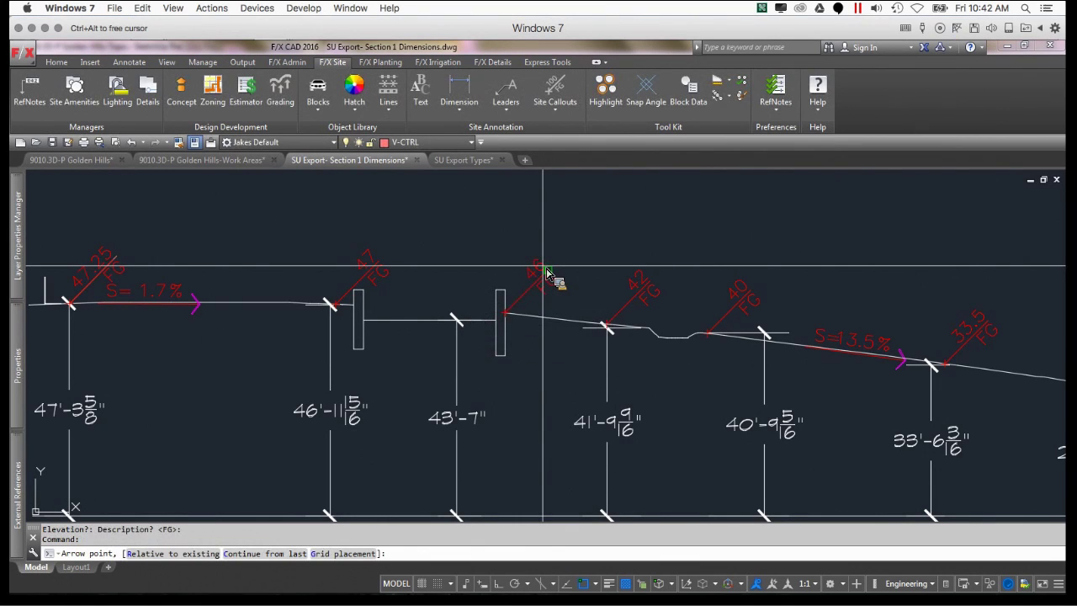
{"action": "middle_click_drag", "start_coordinate": [551, 388], "coordinate": [510, 335]}
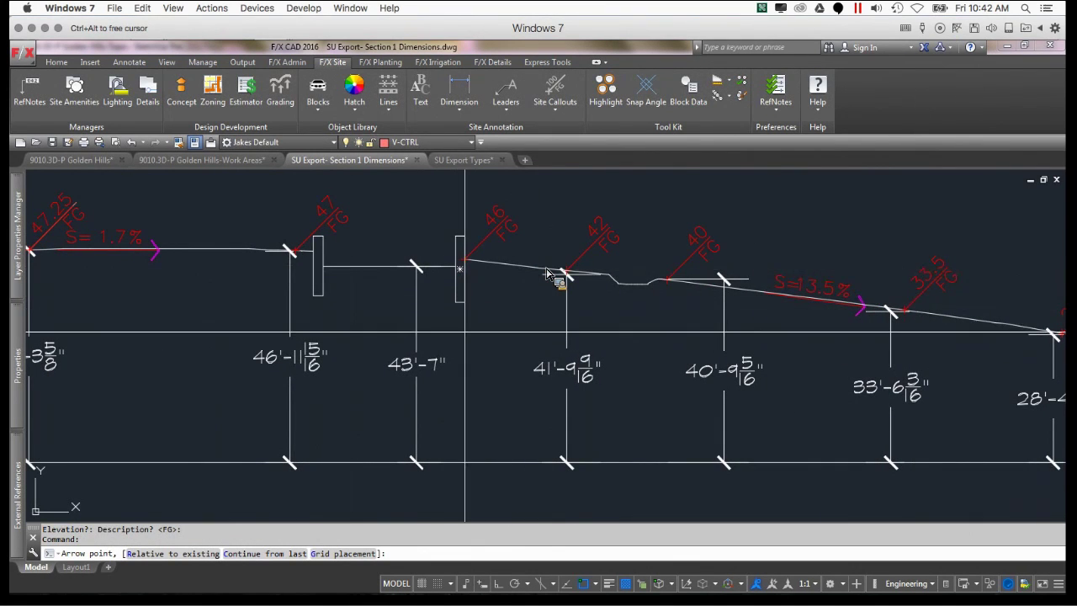
{"action": "scroll", "coordinate": [551, 276], "scroll_direction": "down", "scroll_amount": 2}
{"action": "key", "text": "Escape"}
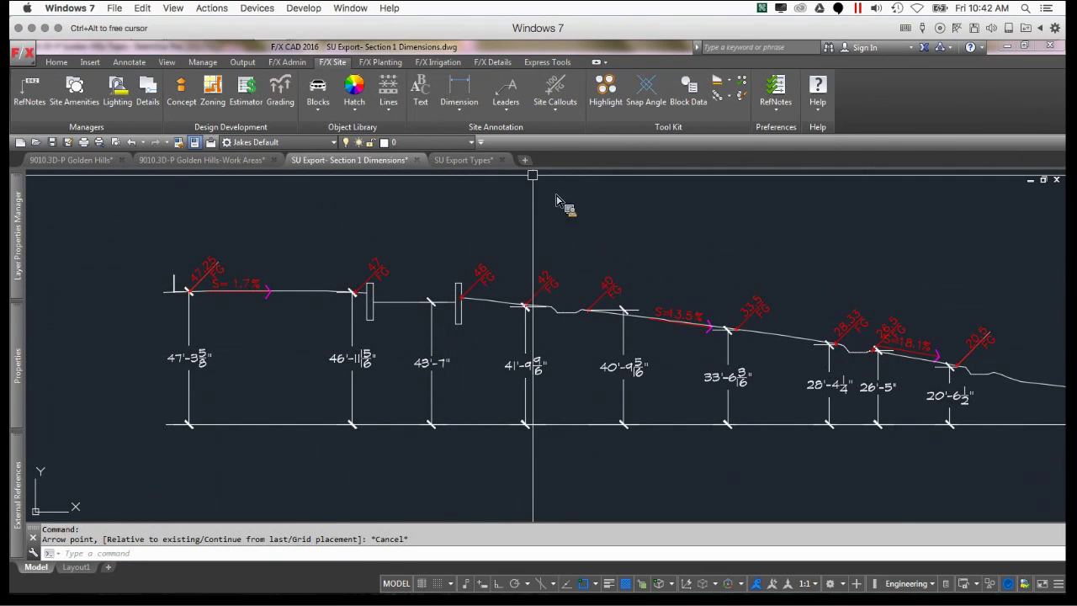
- Add a slope callout between the 20.5 FG and 10 FG spot elevations
{"action": "left_click", "coordinate": [555, 100]}
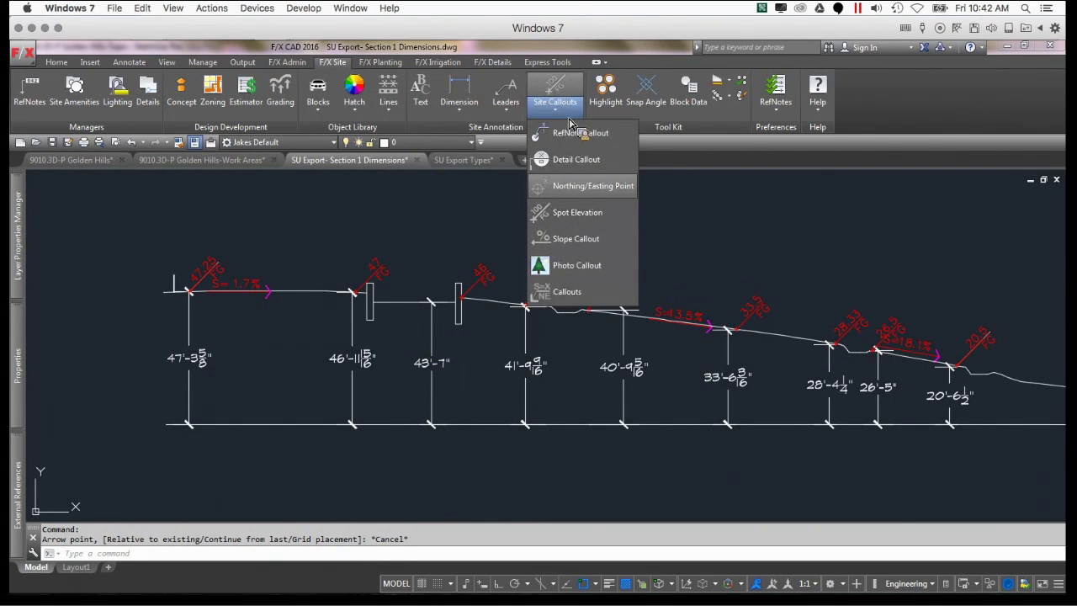
{"action": "left_click", "coordinate": [575, 240]}
{"action": "scroll", "coordinate": [575, 244], "scroll_direction": "down", "scroll_amount": 2}
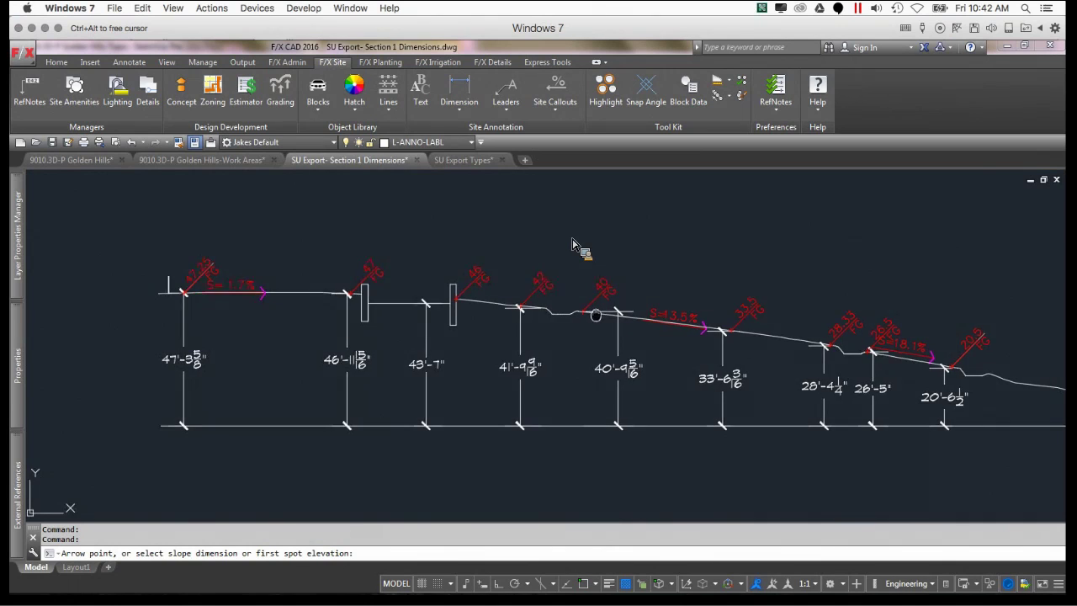
{"action": "scroll", "coordinate": [574, 244], "scroll_direction": "up", "scroll_amount": 3}
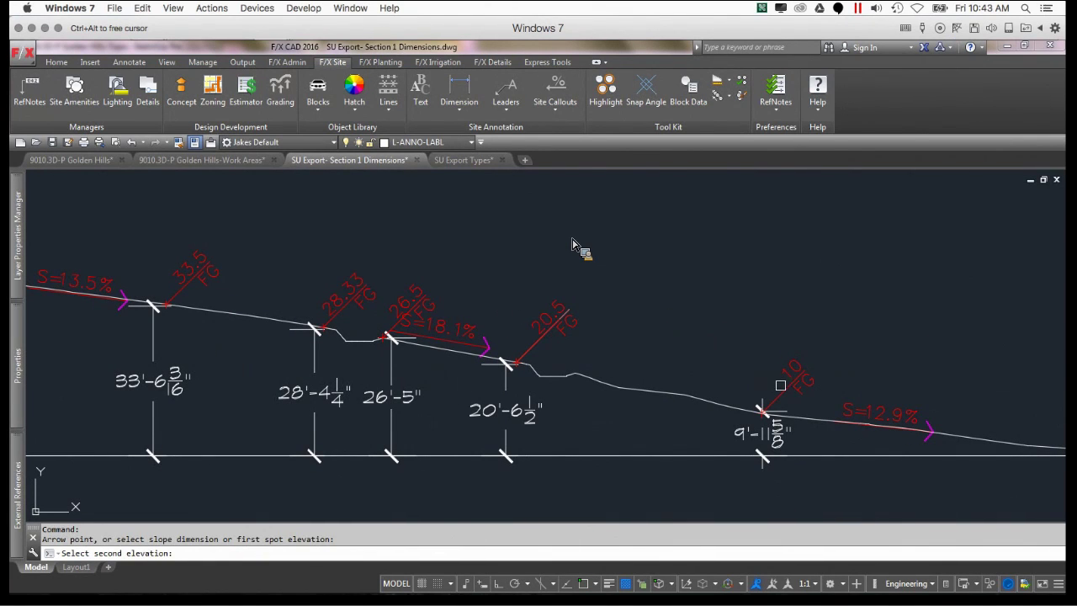
{"action": "key", "text": "Escape"}
{"action": "scroll", "coordinate": [568, 361], "scroll_direction": "down", "scroll_amount": 2}
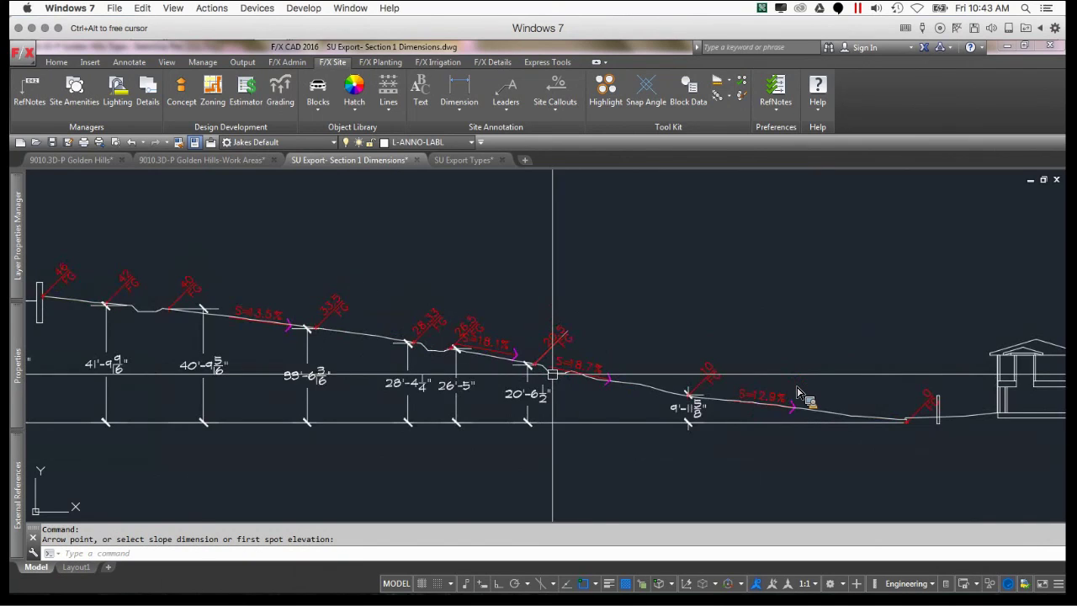
- Review the annotated section and compare the Section Slice and 2D Graphic As DWG examples in the SU Export Types drawing
{"action": "middle_click_drag", "start_coordinate": [459, 398], "coordinate": [807, 418]}
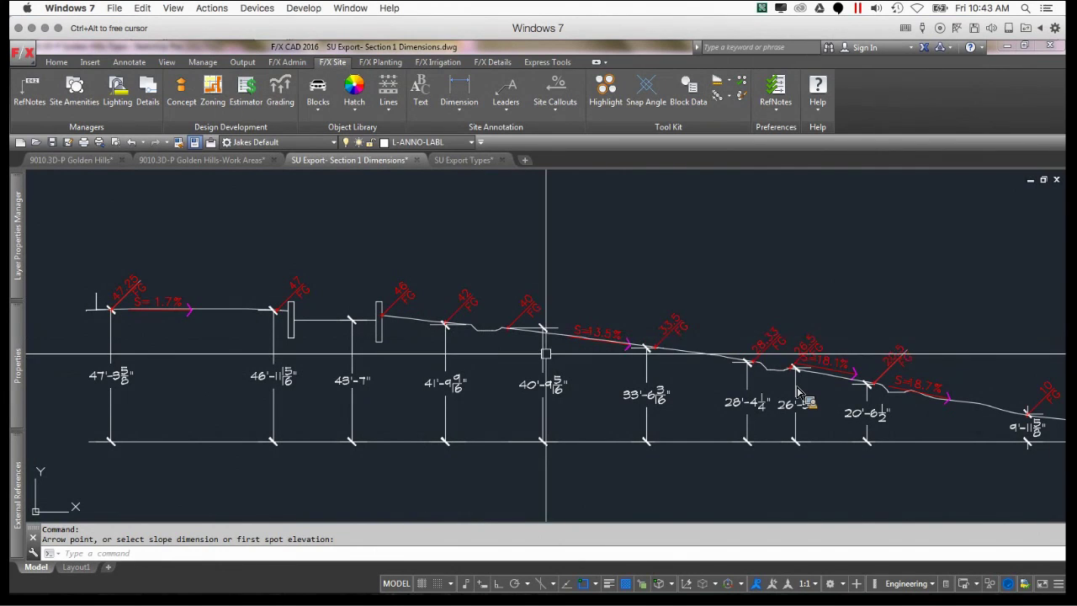
{"action": "scroll", "coordinate": [437, 333], "scroll_direction": "down", "scroll_amount": 3}
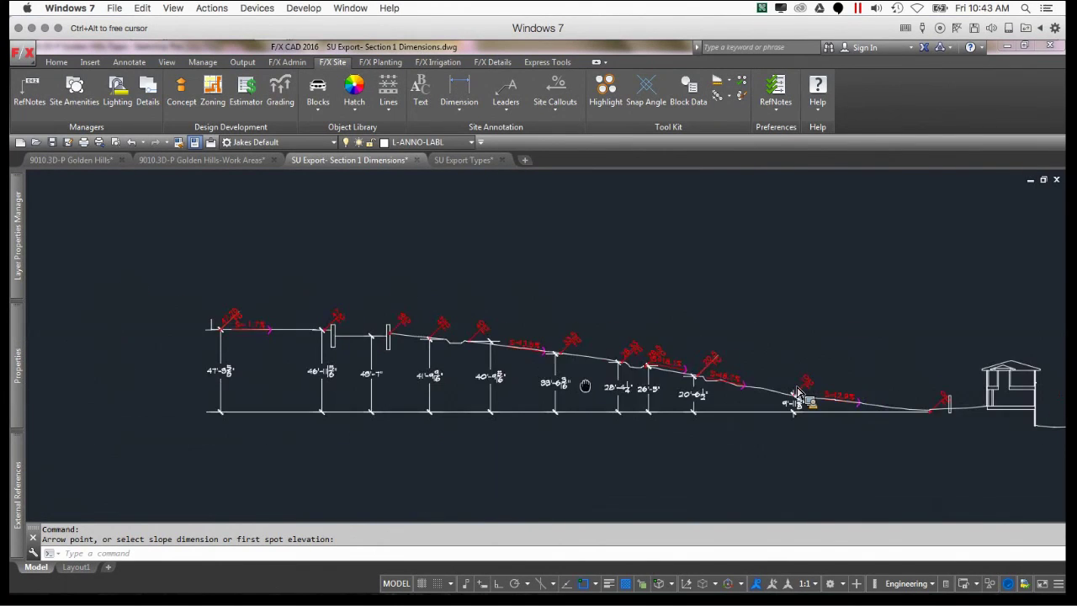
{"action": "mouse_move", "coordinate": [577, 380]}
{"action": "middle_mouse_down"}
{"action": "mouse_move", "coordinate": [412, 380]}
{"action": "mouse_move", "coordinate": [422, 368]}
{"action": "mouse_move", "coordinate": [488, 377]}
{"action": "mouse_move", "coordinate": [450, 377]}
{"action": "middle_mouse_up"}
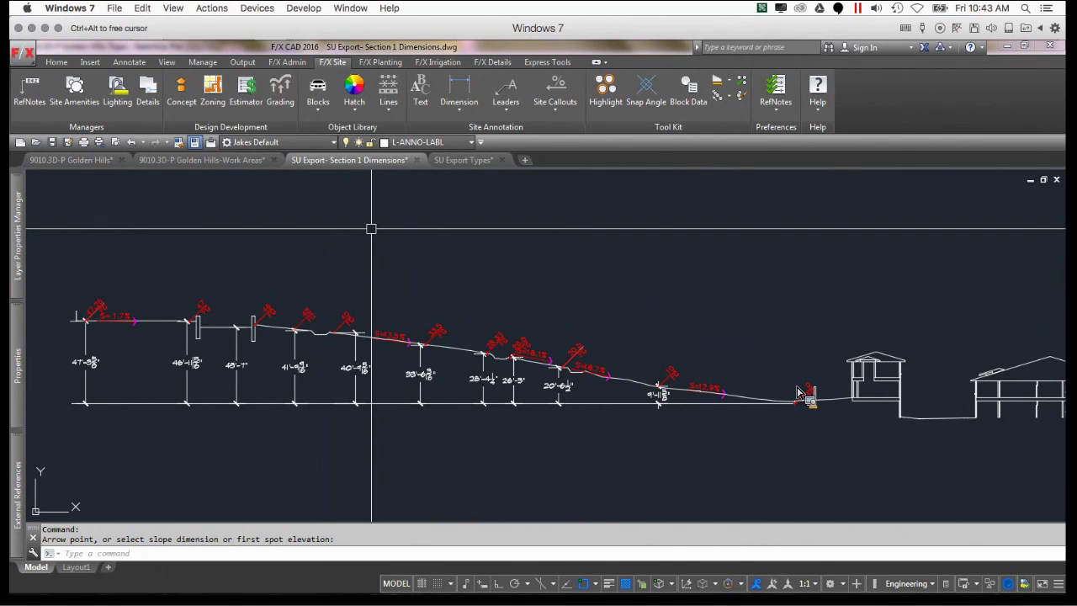
{"action": "mouse_move", "coordinate": [310, 169]}
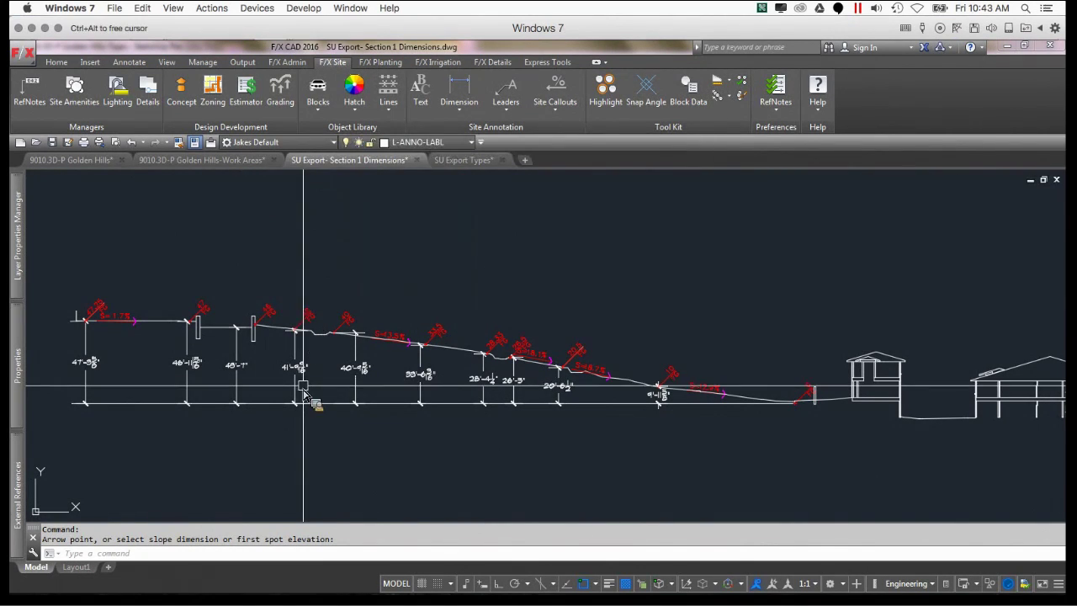
{"action": "left_click", "coordinate": [455, 162]}
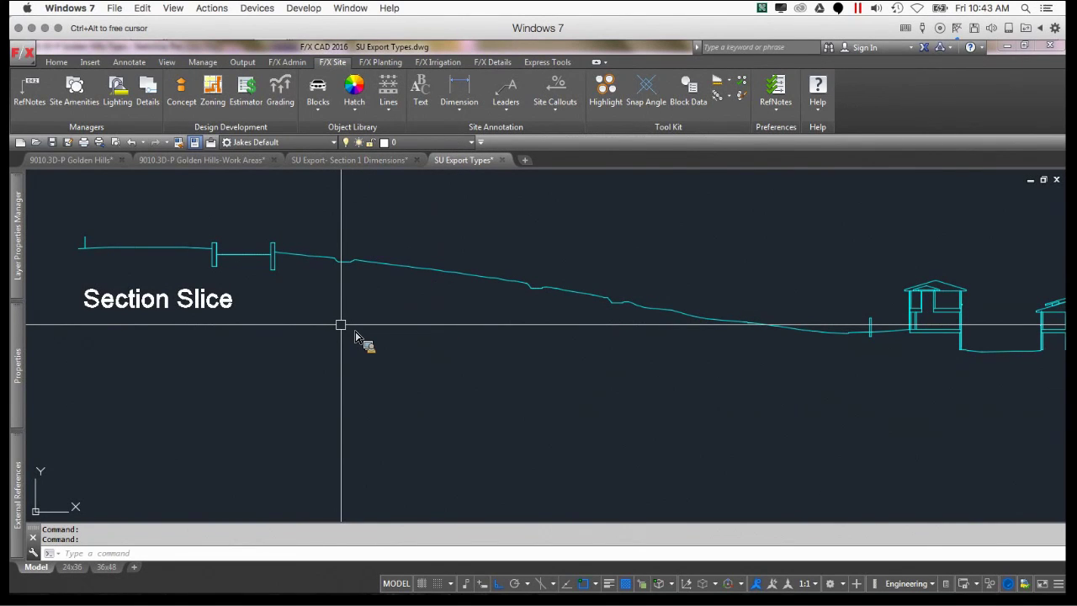
{"action": "scroll", "coordinate": [187, 291], "scroll_direction": "down", "scroll_amount": 3}
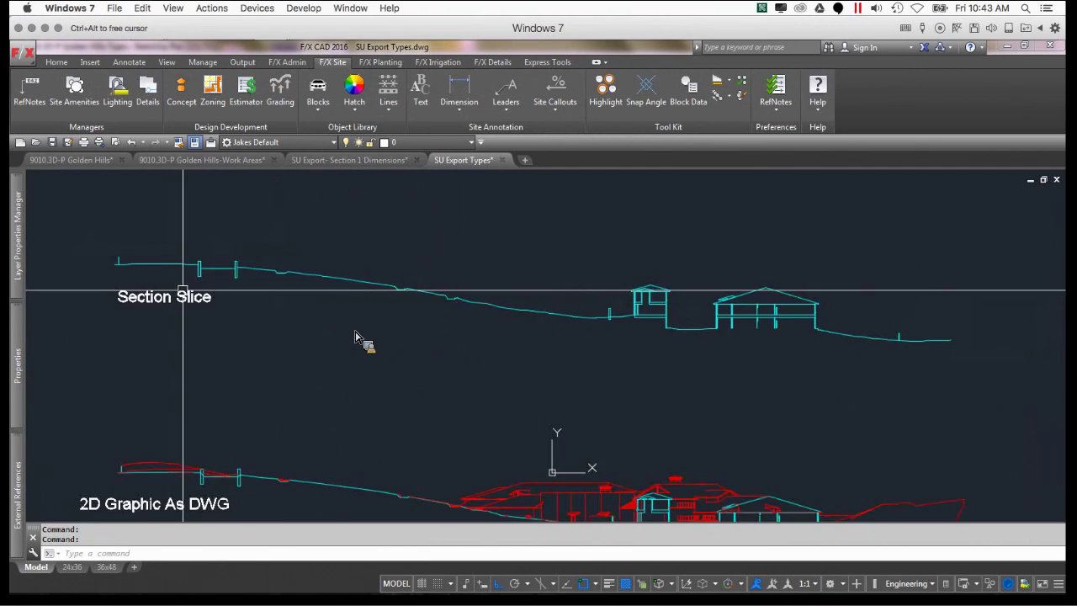
{"action": "scroll", "coordinate": [192, 291], "scroll_direction": "up", "scroll_amount": 3}
{"action": "mouse_move", "coordinate": [560, 326]}
{"action": "middle_mouse_down"}
{"action": "mouse_move", "coordinate": [527, 367]}
{"action": "mouse_move", "coordinate": [476, 358]}
{"action": "mouse_move", "coordinate": [495, 327]}
{"action": "middle_mouse_up"}
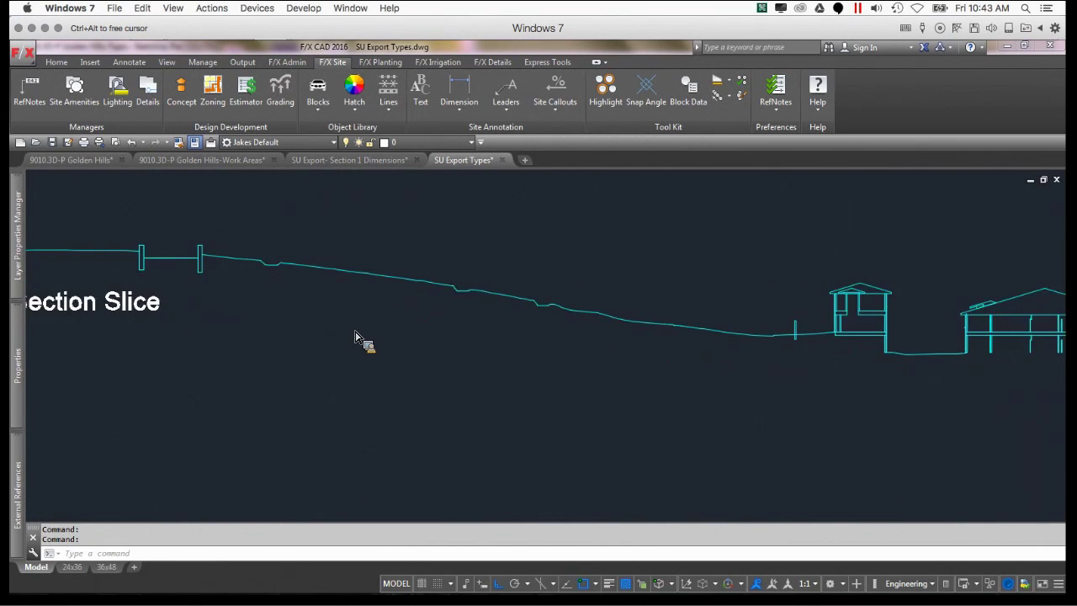
{"action": "scroll", "coordinate": [494, 327], "scroll_direction": "down", "scroll_amount": 2}
{"action": "mouse_move", "coordinate": [463, 425]}
{"action": "middle_mouse_down"}
{"action": "mouse_move", "coordinate": [451, 392]}
{"action": "mouse_move", "coordinate": [462, 284]}
{"action": "mouse_move", "coordinate": [348, 288]}
{"action": "mouse_move", "coordinate": [350, 279]}
{"action": "middle_mouse_up"}
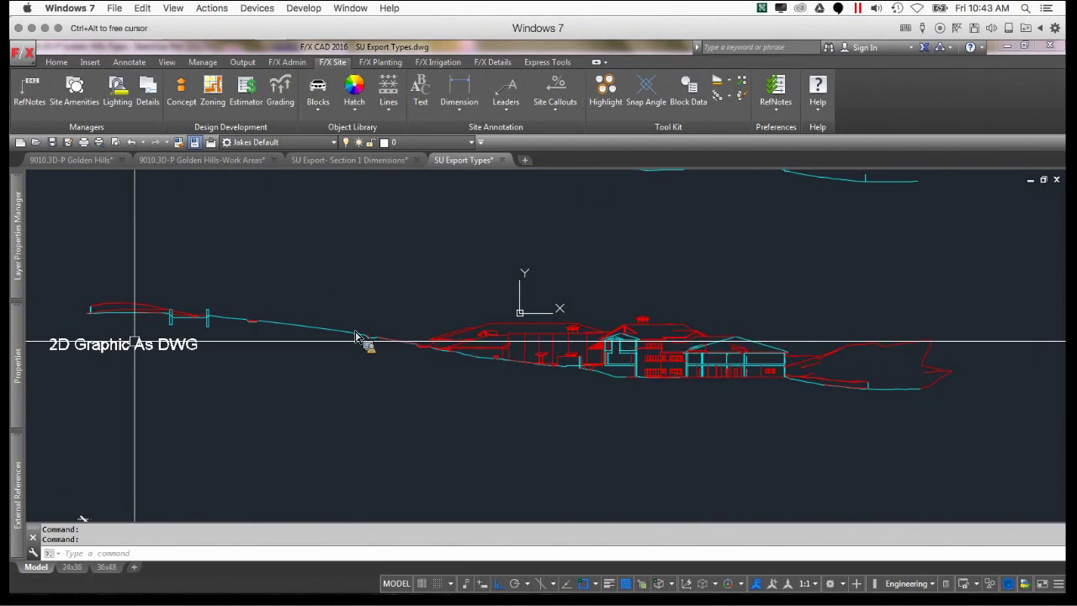
- Switch to the Hilltop seating model in SketchUp, view the 2D Graphic export settings for an AutoCAD DWG file, and close them without exporting
{"action": "key", "text": "alt+Tab"}
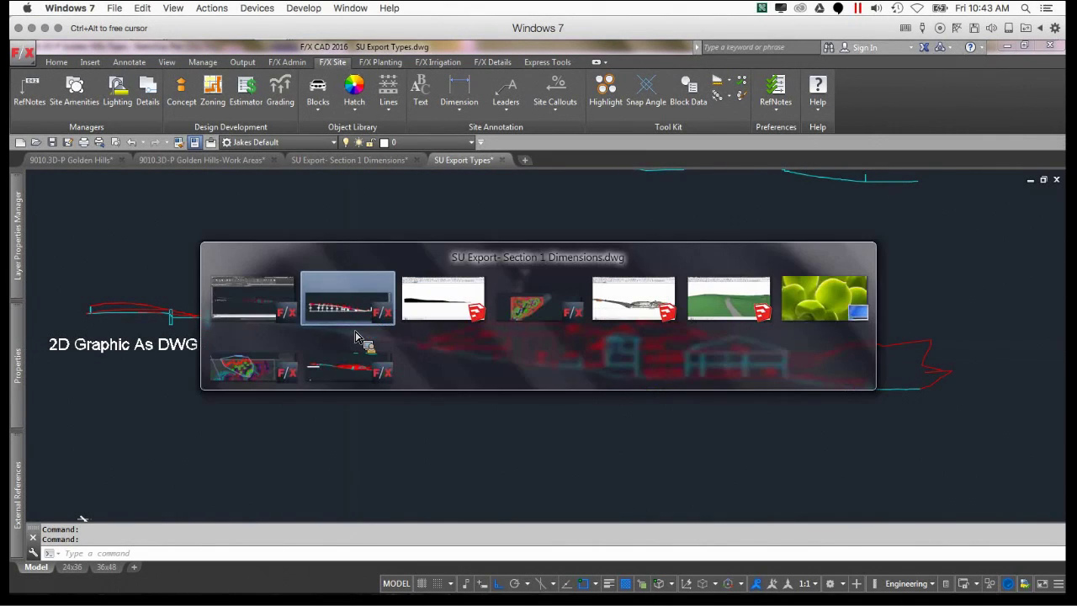
{"action": "key", "text": "alt+Tab"}
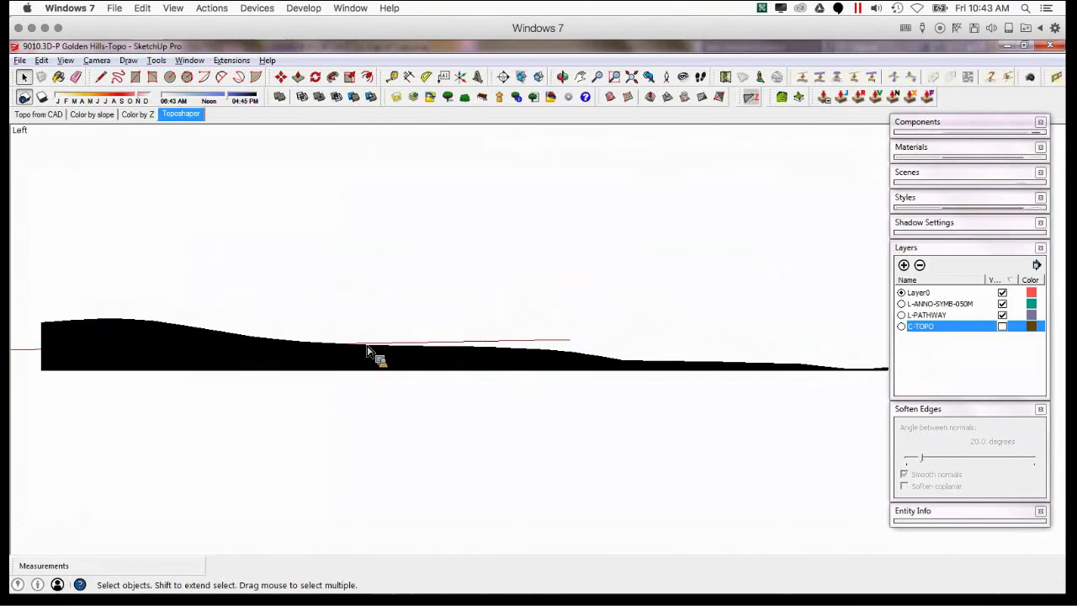
{"action": "mouse_move", "coordinate": [192, 51]}
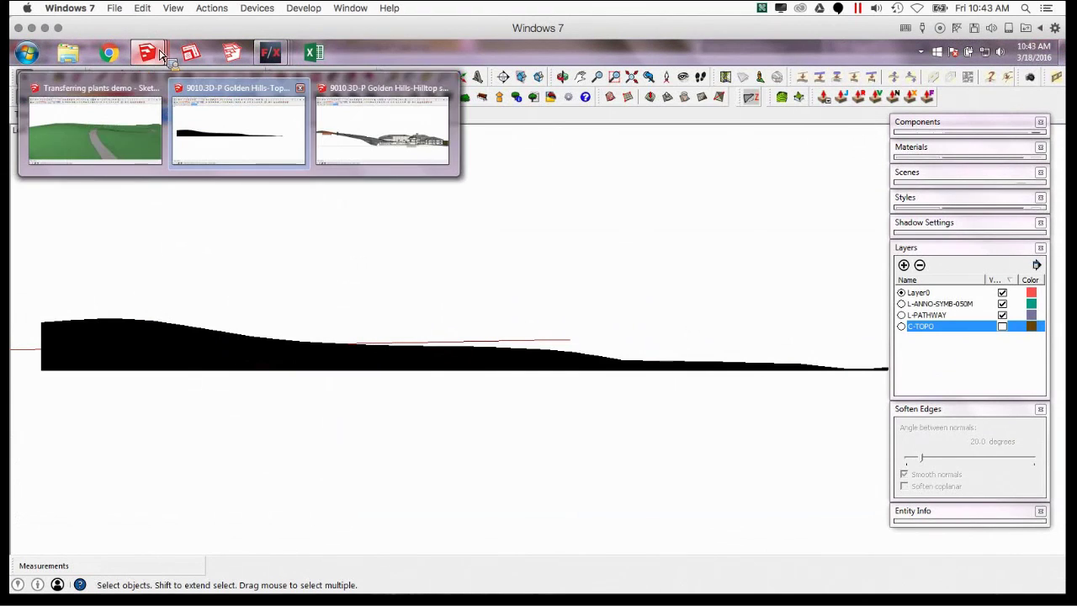
{"action": "left_click", "coordinate": [269, 152]}
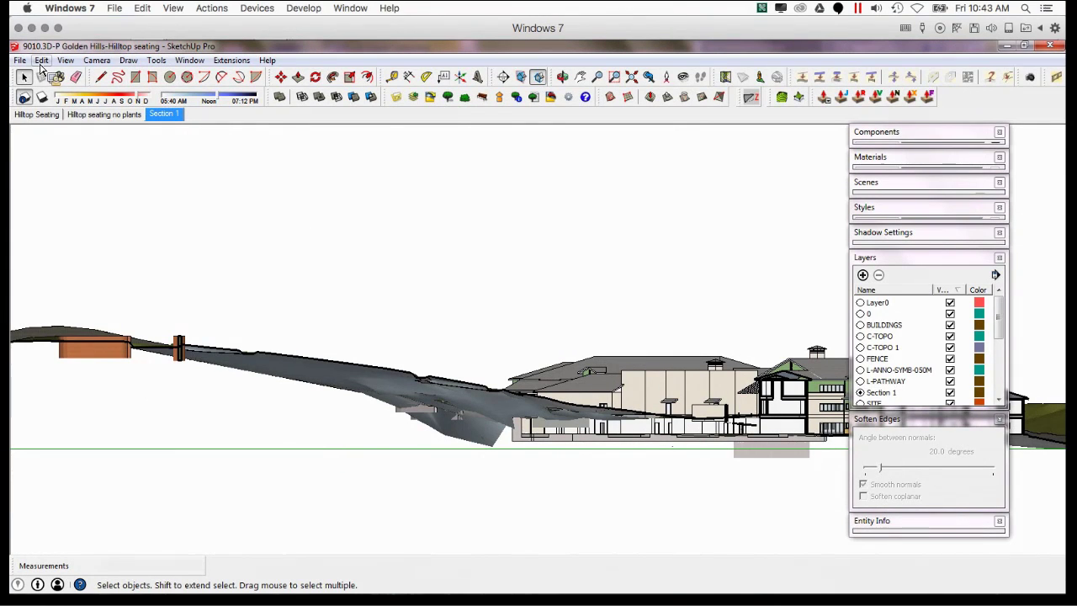
{"action": "left_click", "coordinate": [19, 60]}
{"action": "mouse_move", "coordinate": [77, 271]}
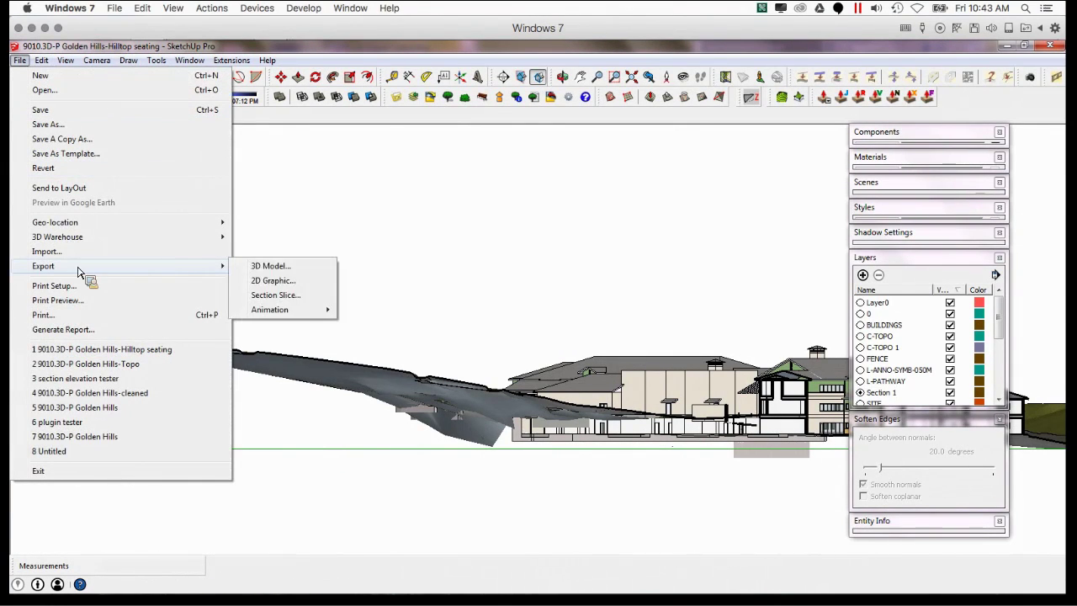
{"action": "left_click", "coordinate": [273, 281]}
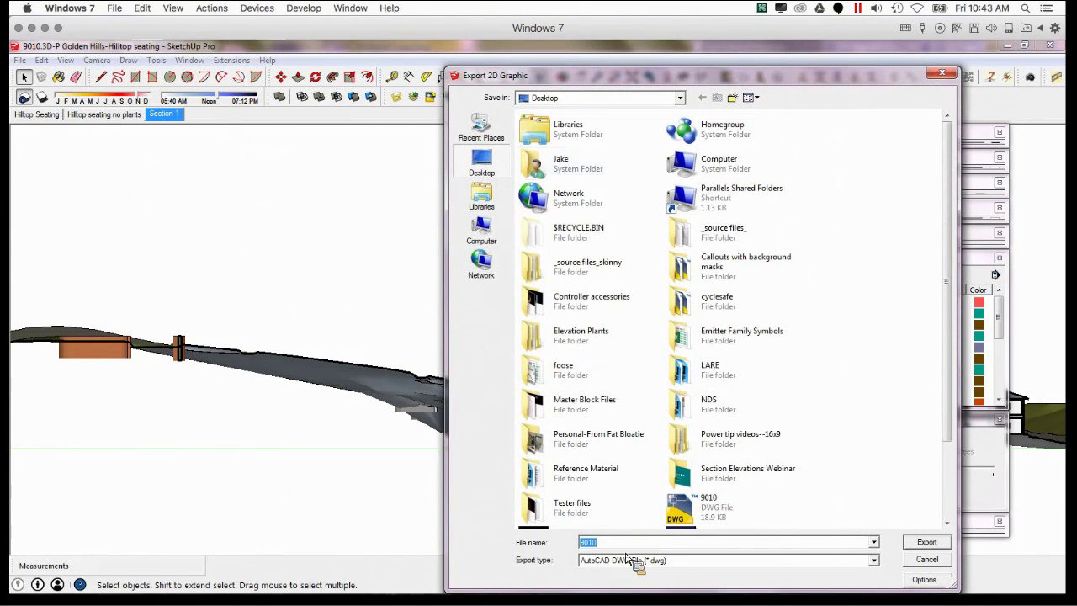
{"action": "left_click_drag", "start_coordinate": [670, 80], "coordinate": [654, 63]}
{"action": "key", "text": "Escape"}
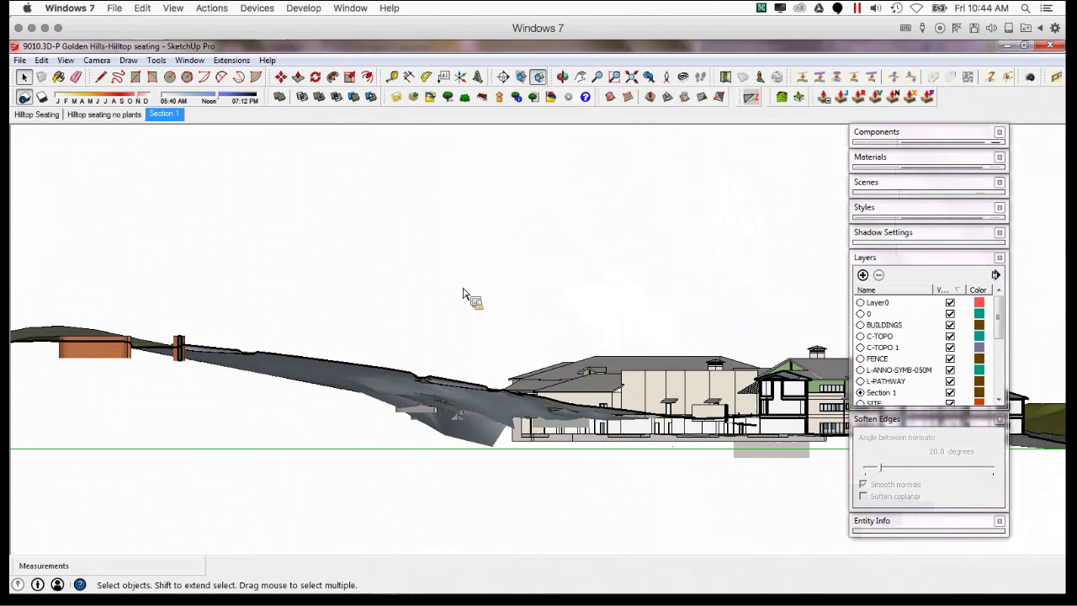
- Return to the SU Export Types drawing in F/X CAD and examine the 2D Graphic As DWG section's linework against the Section Slice example
{"action": "key", "text": "alt+Tab"}
{"action": "key", "text": "alt+Tab"}
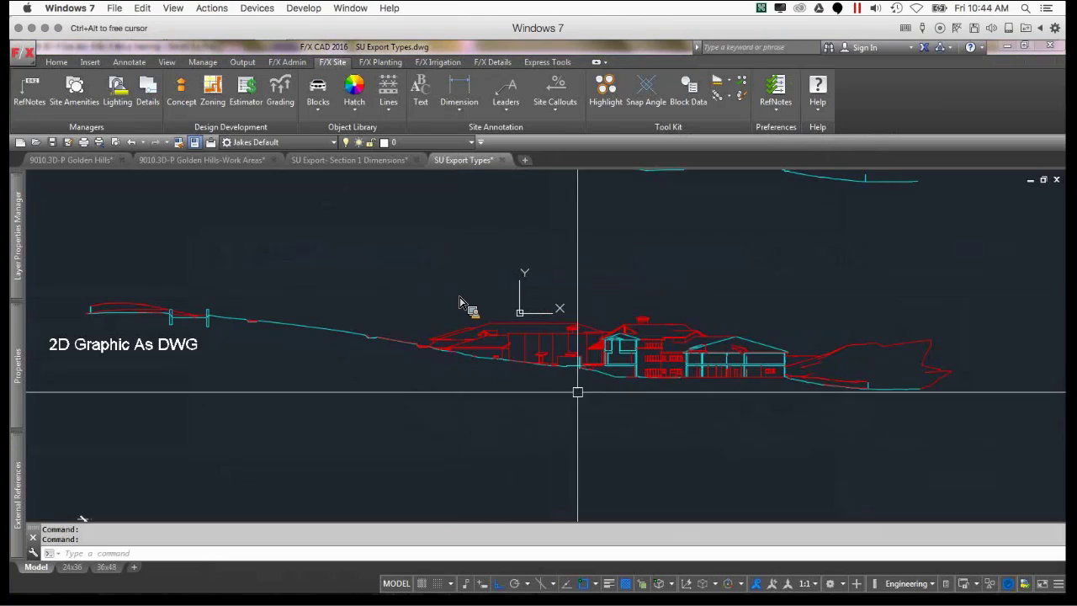
{"action": "scroll", "coordinate": [577, 392], "scroll_direction": "up", "scroll_amount": 3}
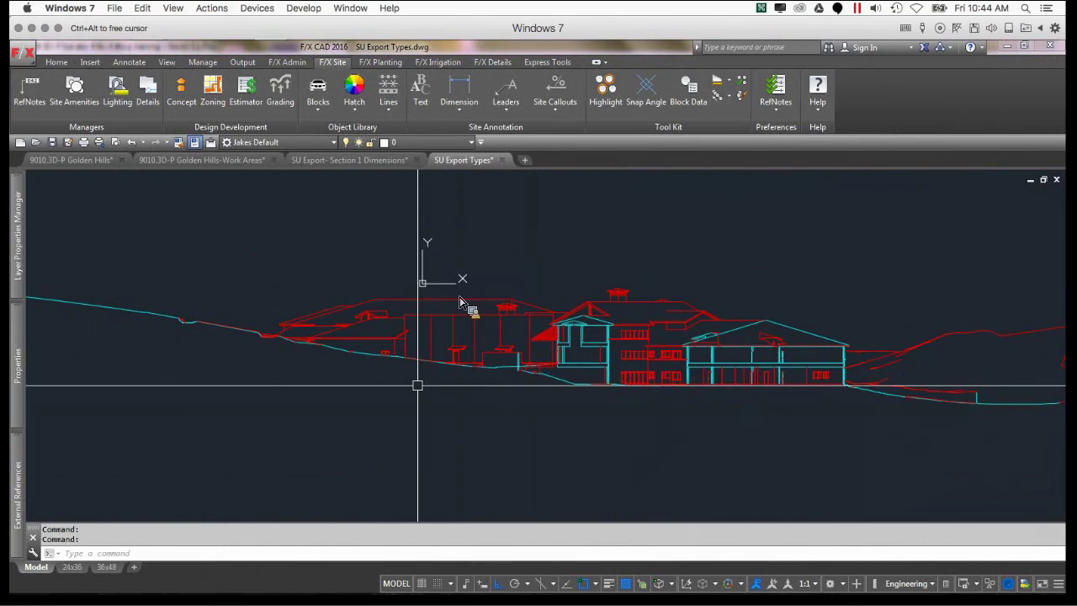
{"action": "scroll", "coordinate": [178, 341], "scroll_direction": "down", "scroll_amount": 2}
{"action": "middle_click_drag", "start_coordinate": [188, 342], "coordinate": [343, 338]}
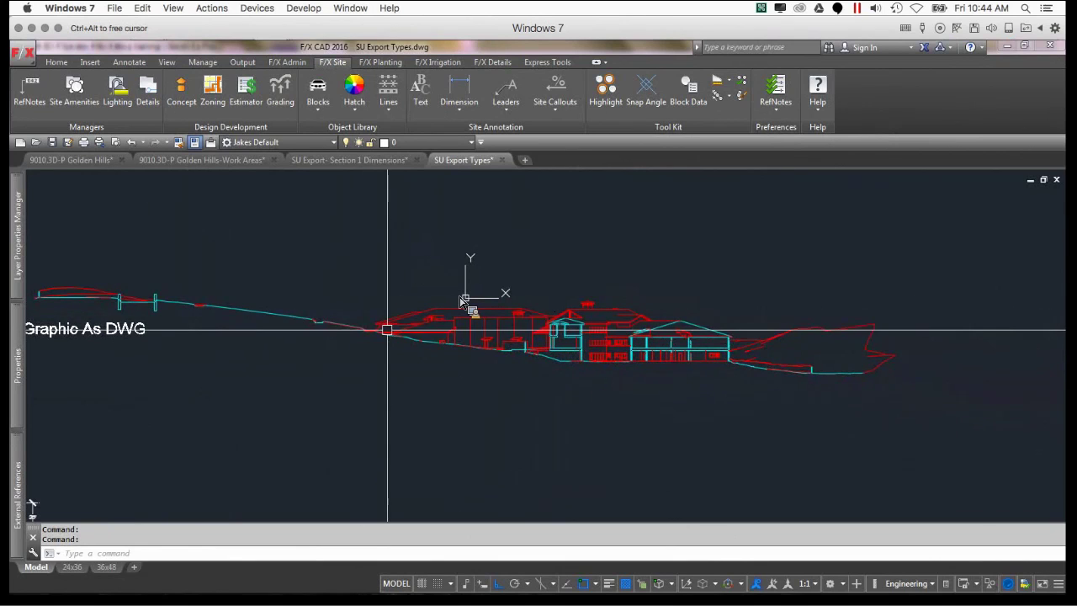
{"action": "scroll", "coordinate": [116, 297], "scroll_direction": "up", "scroll_amount": 2}
{"action": "middle_click_drag", "start_coordinate": [222, 346], "coordinate": [272, 382]}
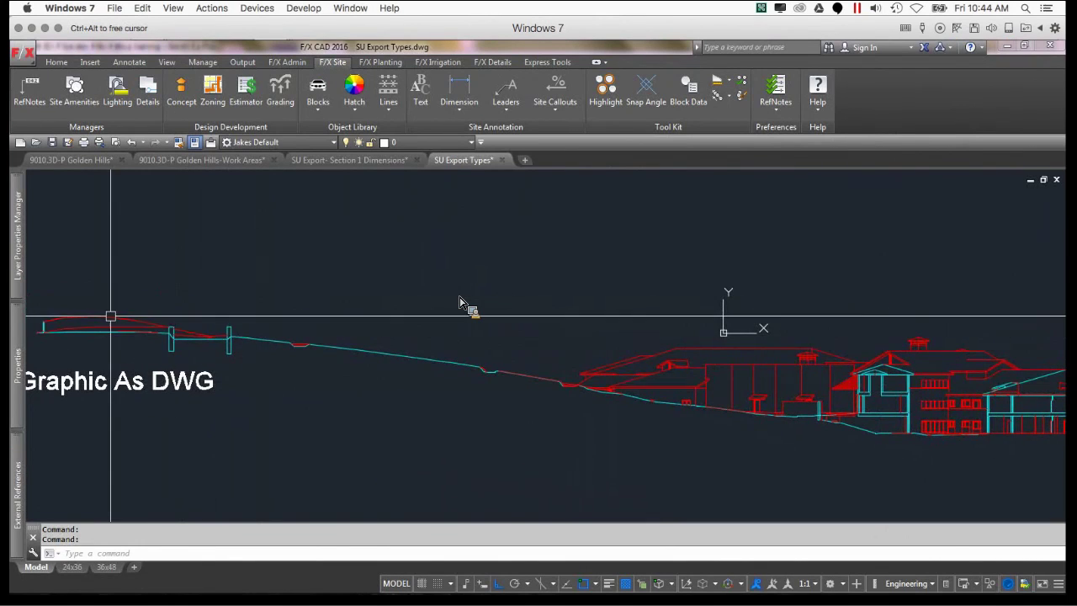
{"action": "scroll", "coordinate": [155, 339], "scroll_direction": "down", "scroll_amount": 2}
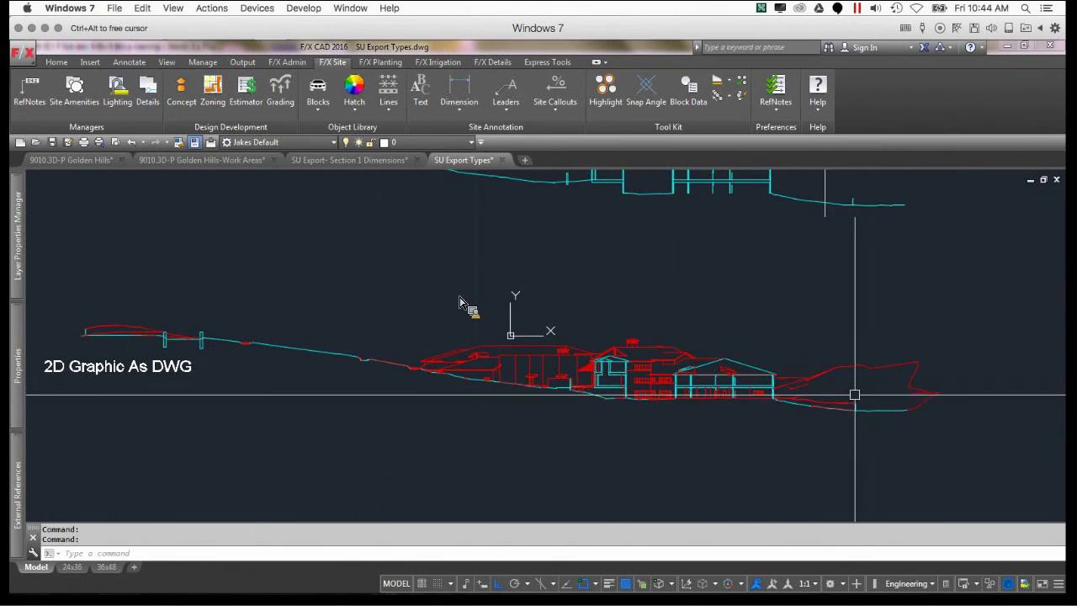
{"action": "scroll", "coordinate": [577, 378], "scroll_direction": "up", "scroll_amount": 2}
{"action": "middle_click_drag", "start_coordinate": [415, 359], "coordinate": [538, 402]}
{"action": "scroll", "coordinate": [484, 398], "scroll_direction": "down", "scroll_amount": 2}
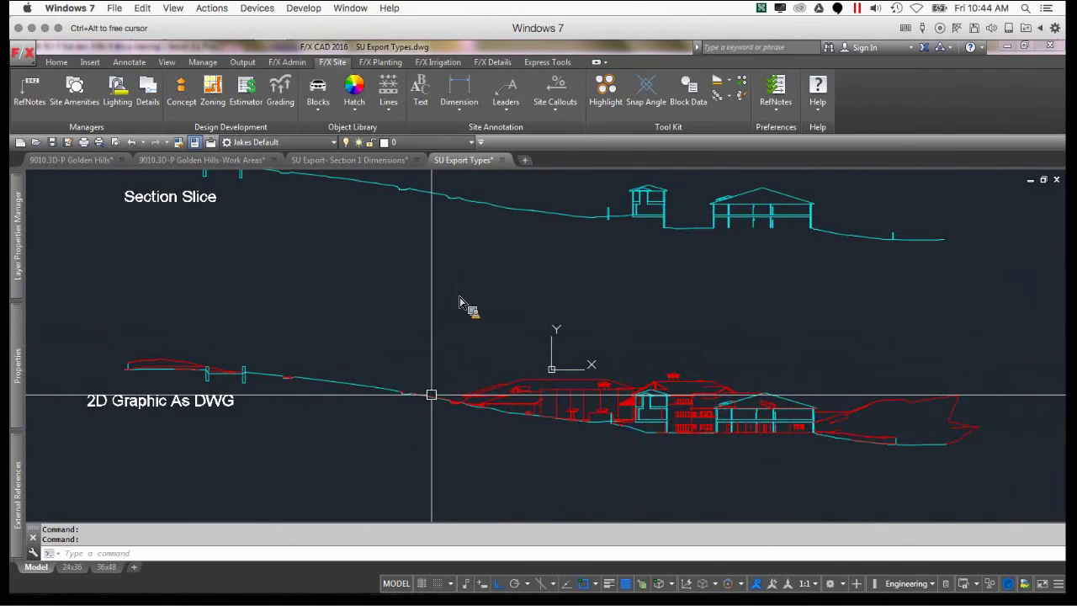
{"action": "scroll", "coordinate": [431, 395], "scroll_direction": "up", "scroll_amount": 2}
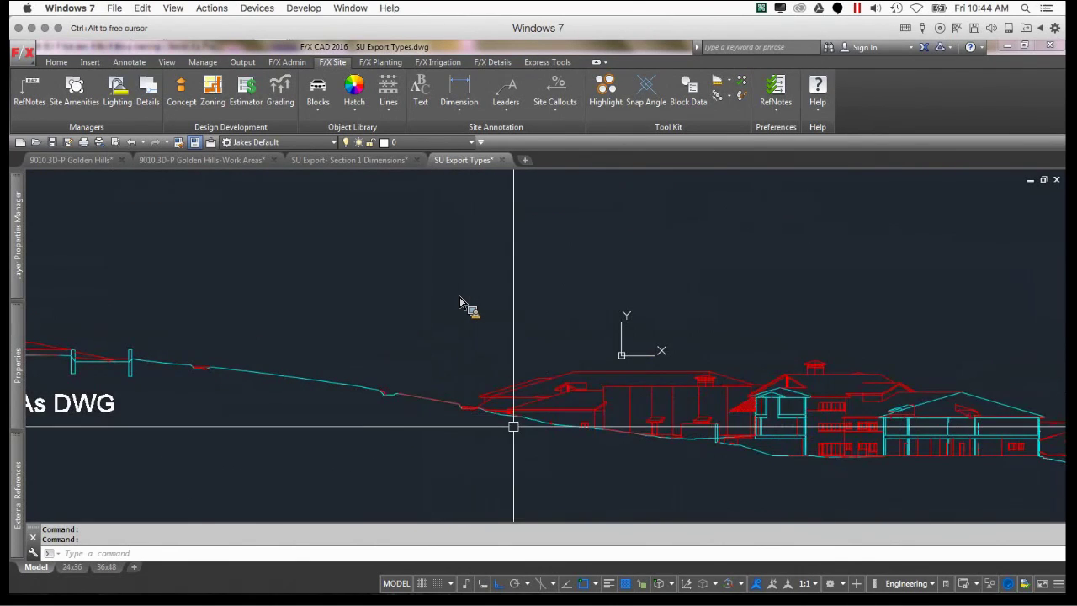
{"action": "middle_click_drag", "start_coordinate": [513, 426], "coordinate": [474, 359]}
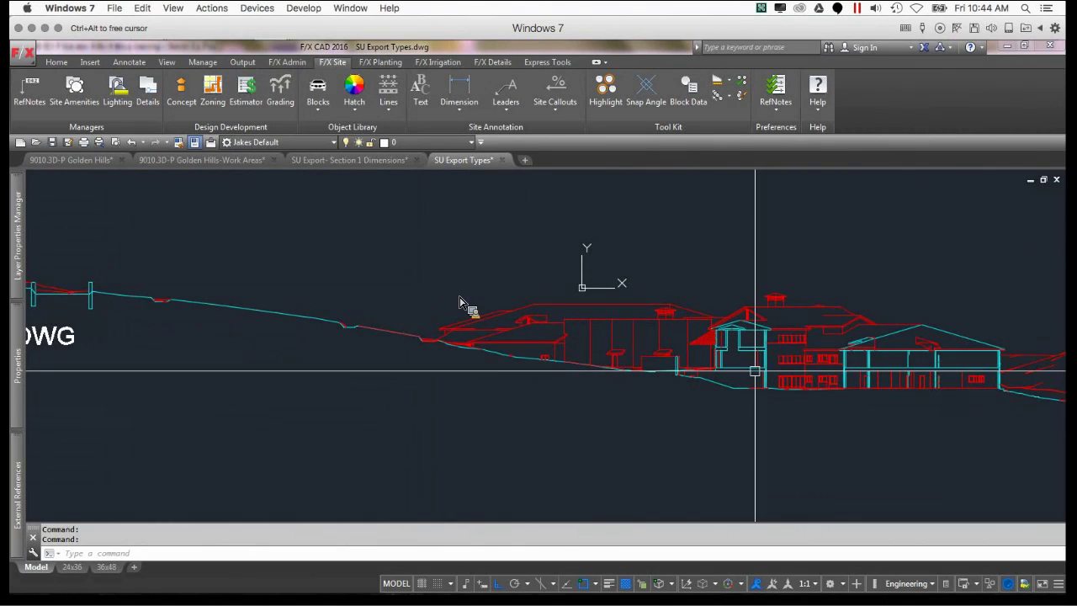
{"action": "mouse_move", "coordinate": [747, 384]}
{"action": "middle_mouse_down"}
{"action": "mouse_move", "coordinate": [612, 399]}
{"action": "mouse_move", "coordinate": [604, 464]}
{"action": "middle_mouse_up"}
{"action": "scroll", "coordinate": [608, 455], "scroll_direction": "down", "scroll_amount": 2}
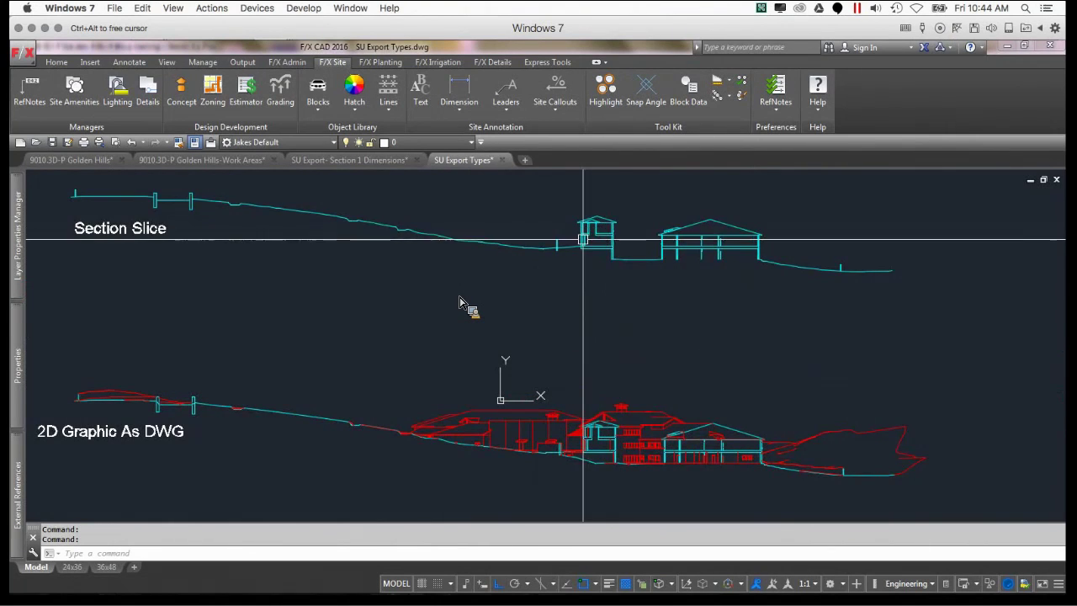
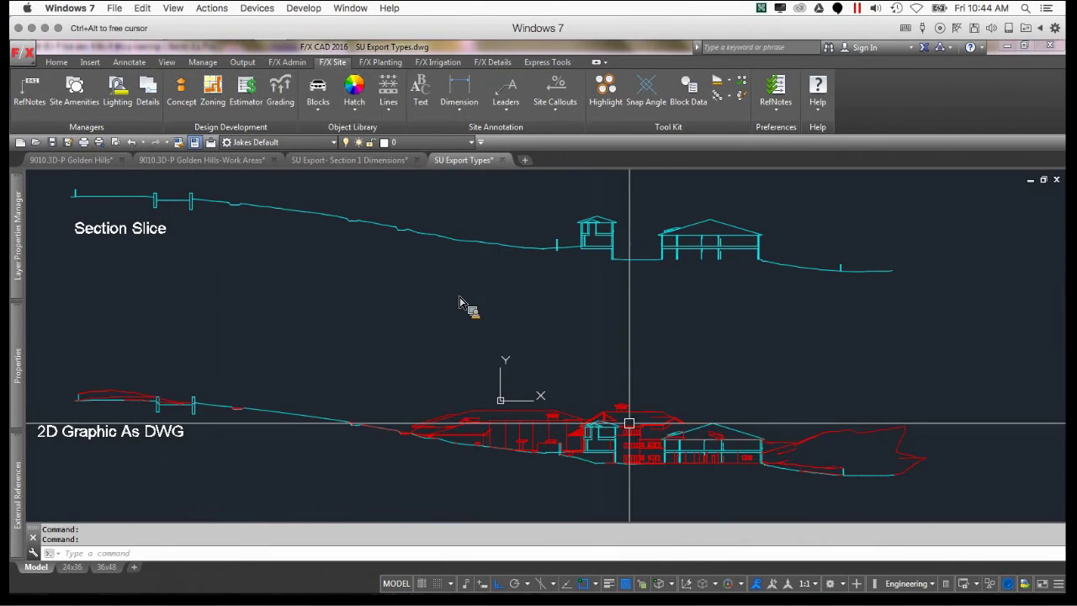
- Set the fade of the 2D Graphic As PDF example's underlay to 25
{"action": "middle_click_drag", "start_coordinate": [704, 433], "coordinate": [762, 314]}
{"action": "scroll", "coordinate": [733, 348], "scroll_direction": "down", "scroll_amount": 3}
{"action": "scroll", "coordinate": [714, 459], "scroll_direction": "up", "scroll_amount": 10}
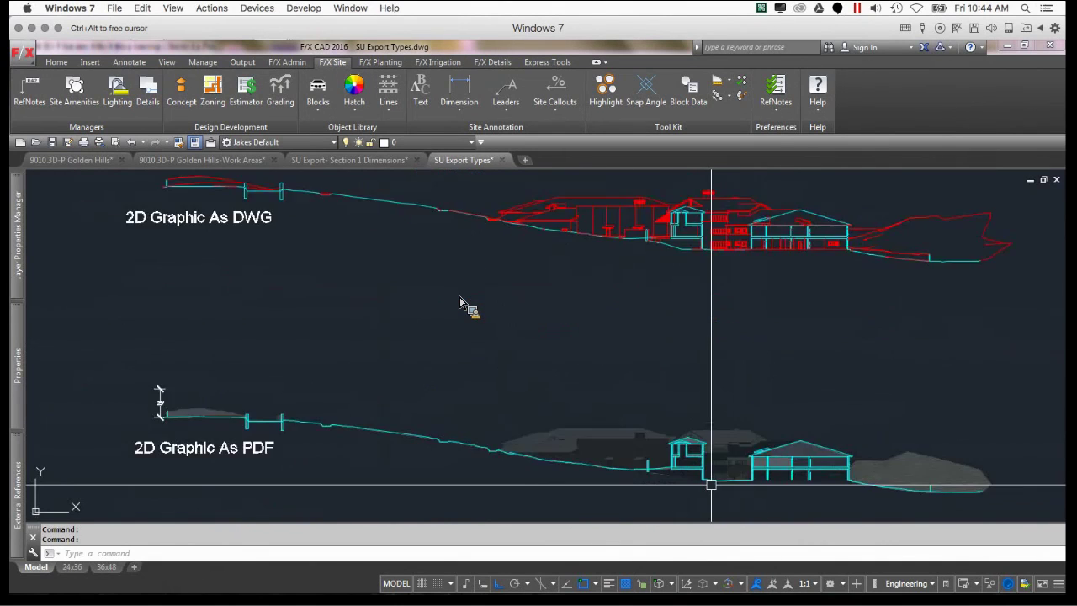
{"action": "scroll", "coordinate": [625, 413], "scroll_direction": "down", "scroll_amount": 3}
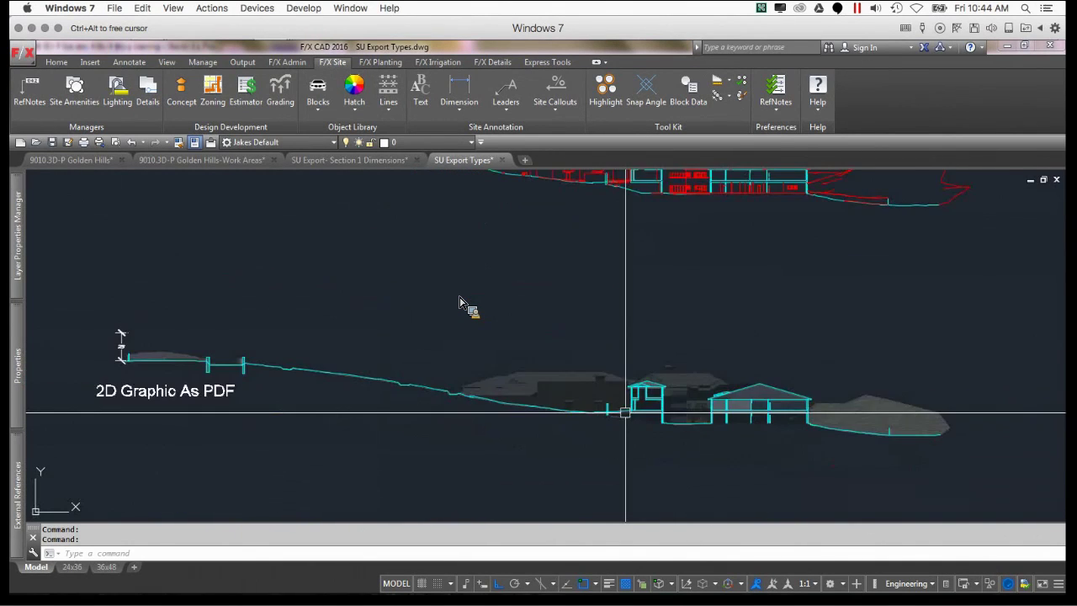
{"action": "left_click", "coordinate": [581, 385]}
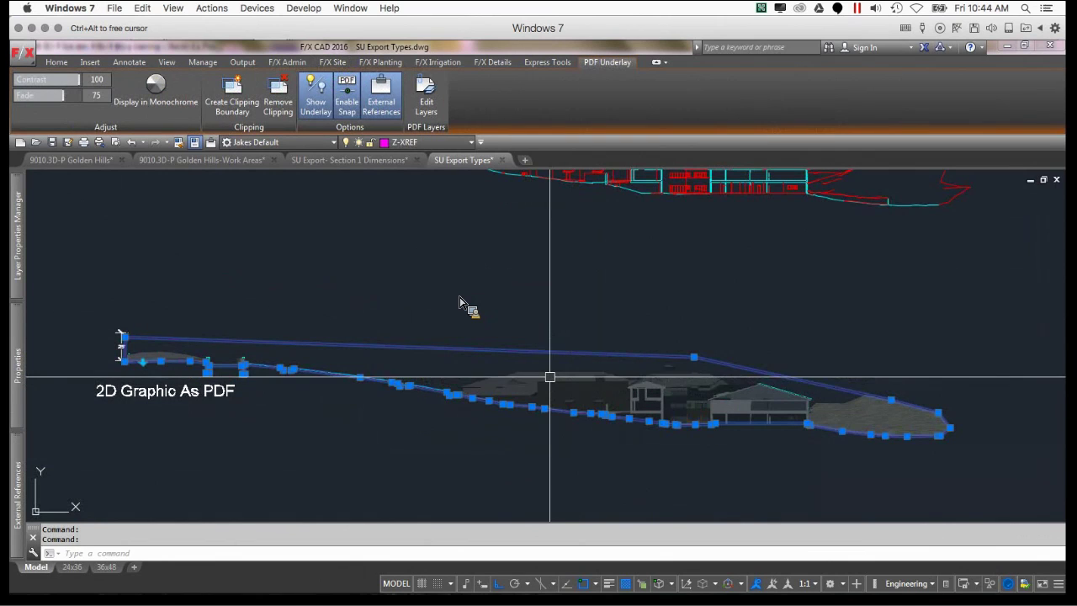
{"action": "key", "text": "Escape"}
{"action": "scroll", "coordinate": [551, 385], "scroll_direction": "down", "scroll_amount": 2}
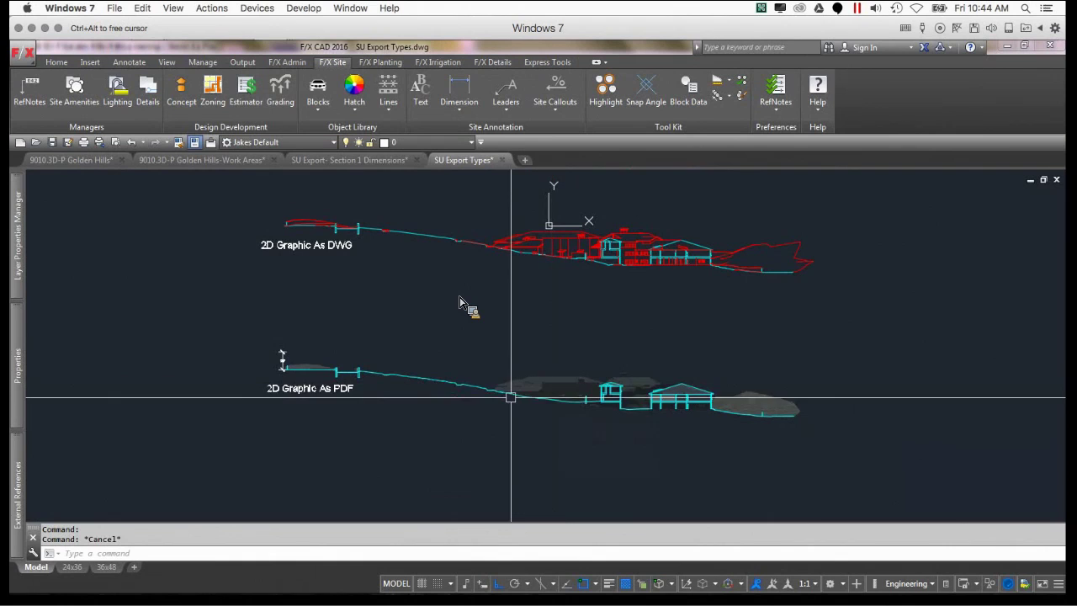
{"action": "left_click", "coordinate": [551, 376]}
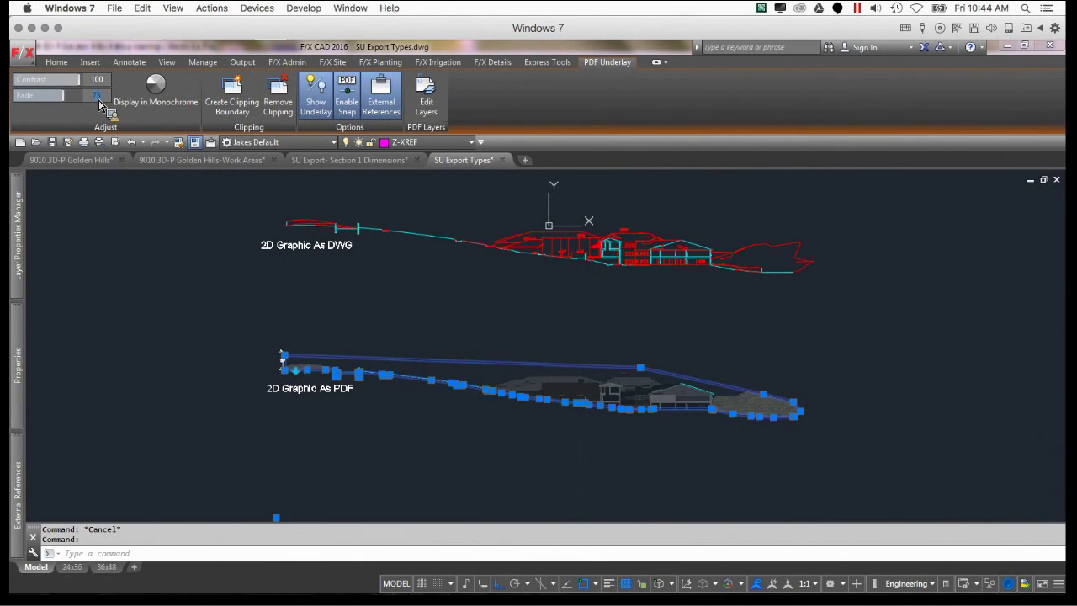
{"action": "key", "text": "Return"}
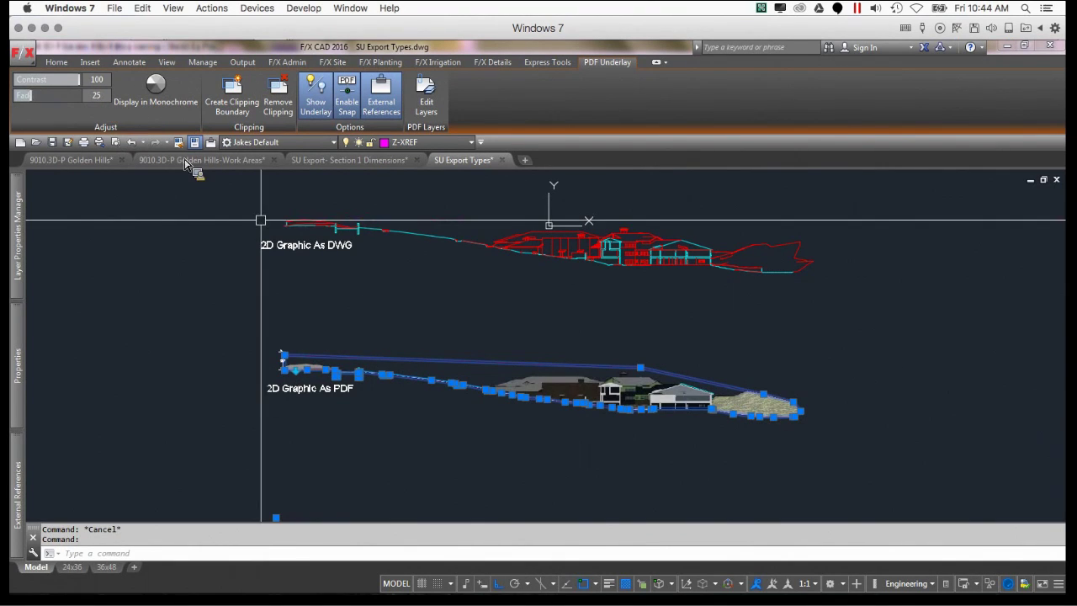
{"action": "key", "text": "Escape"}
- Inspect the buildings, slope and walls of the 2D Graphic As PDF section up close
{"action": "scroll", "coordinate": [551, 434], "scroll_direction": "up", "scroll_amount": 2}
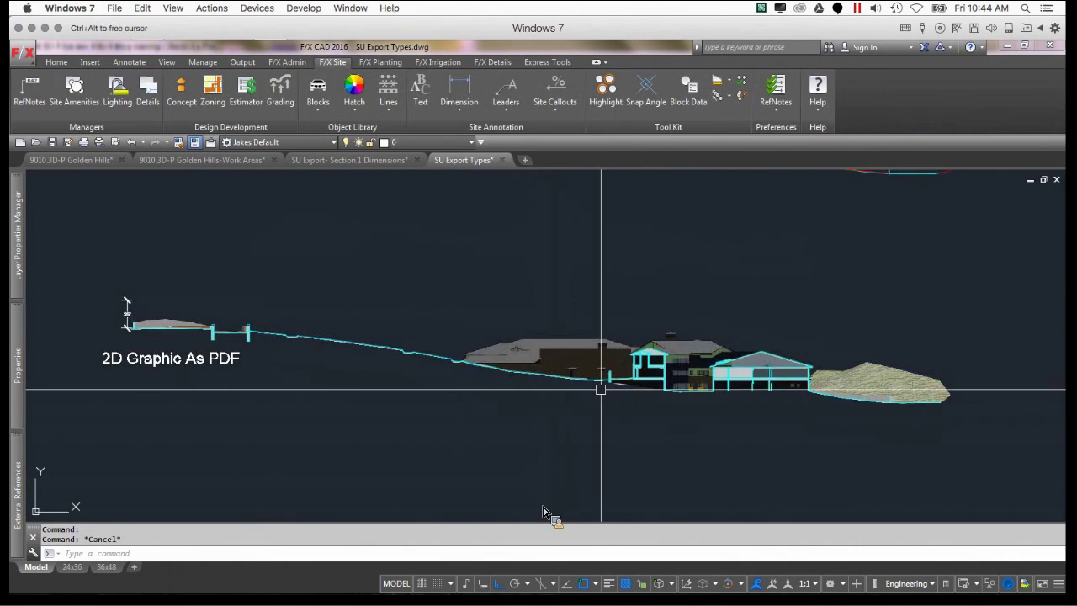
{"action": "scroll", "coordinate": [601, 389], "scroll_direction": "up", "scroll_amount": 2}
{"action": "mouse_move", "coordinate": [601, 367]}
{"action": "middle_mouse_down"}
{"action": "mouse_move", "coordinate": [810, 421]}
{"action": "mouse_move", "coordinate": [690, 414]}
{"action": "mouse_move", "coordinate": [546, 379]}
{"action": "mouse_move", "coordinate": [541, 394]}
{"action": "middle_mouse_up"}
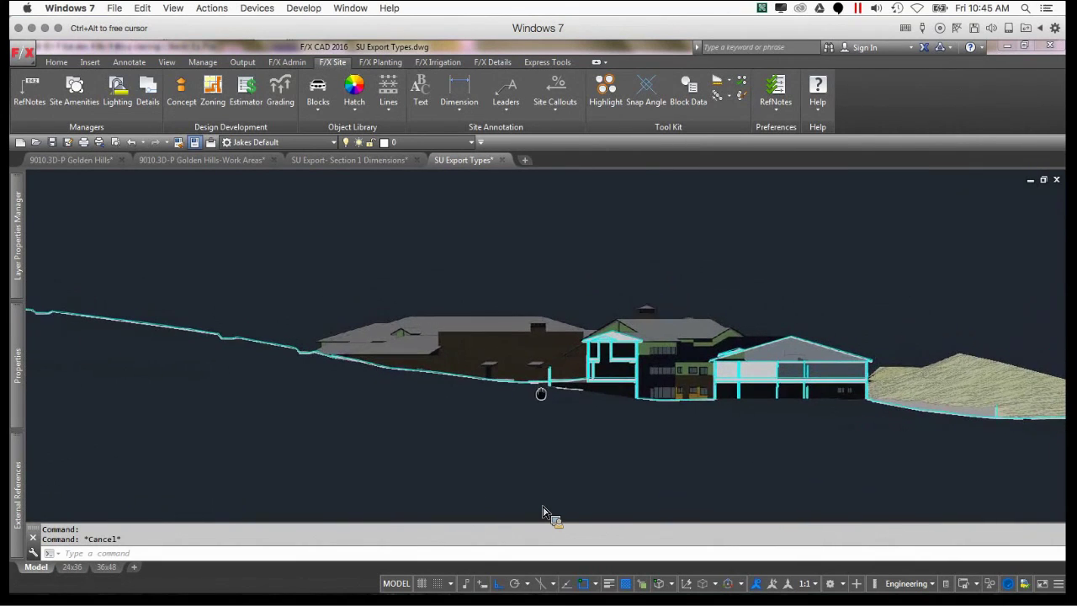
{"action": "scroll", "coordinate": [446, 357], "scroll_direction": "down", "scroll_amount": 2}
{"action": "middle_click_drag", "start_coordinate": [323, 363], "coordinate": [517, 413]}
{"action": "scroll", "coordinate": [651, 424], "scroll_direction": "up", "scroll_amount": 3}
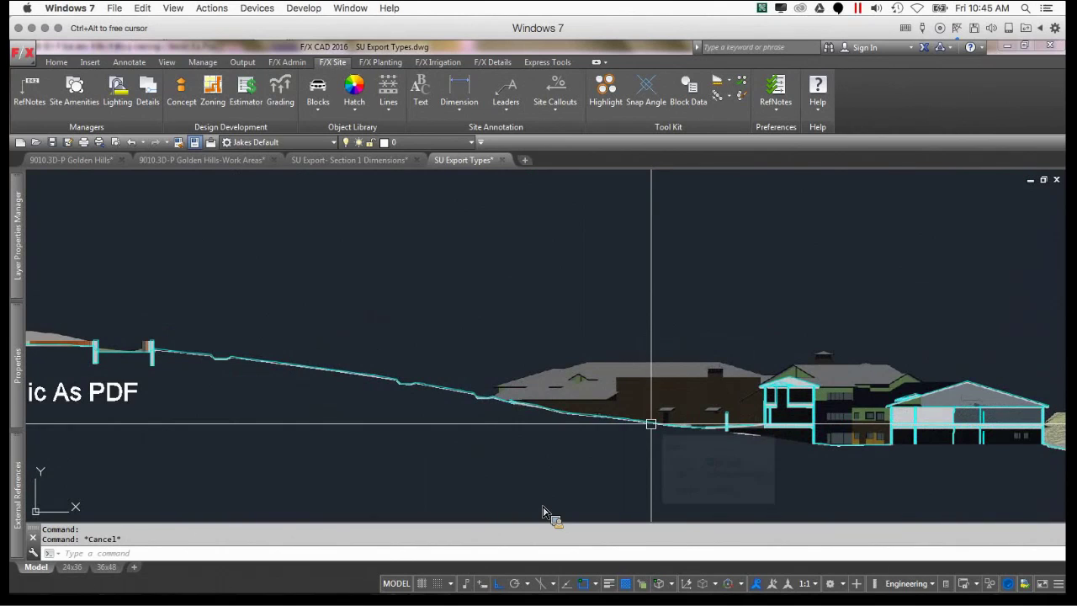
- Open the 24x36 layout and preview its single-sheet plot with the Bluebeam PDF plotter
{"action": "left_click", "coordinate": [85, 567]}
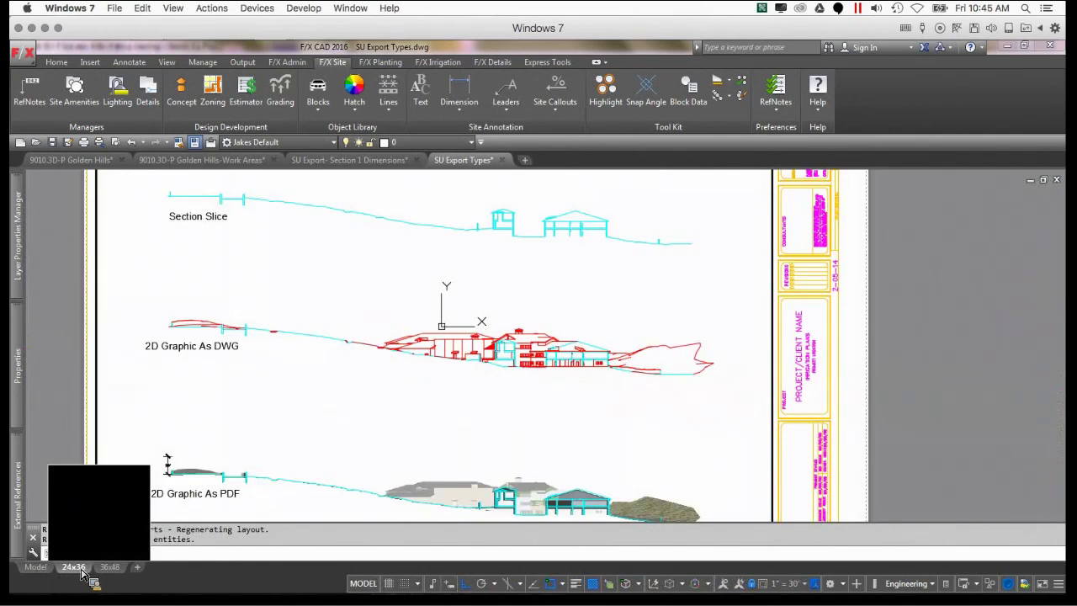
{"action": "middle_click_drag", "start_coordinate": [396, 457], "coordinate": [415, 405]}
{"action": "double_click", "coordinate": [344, 438]}
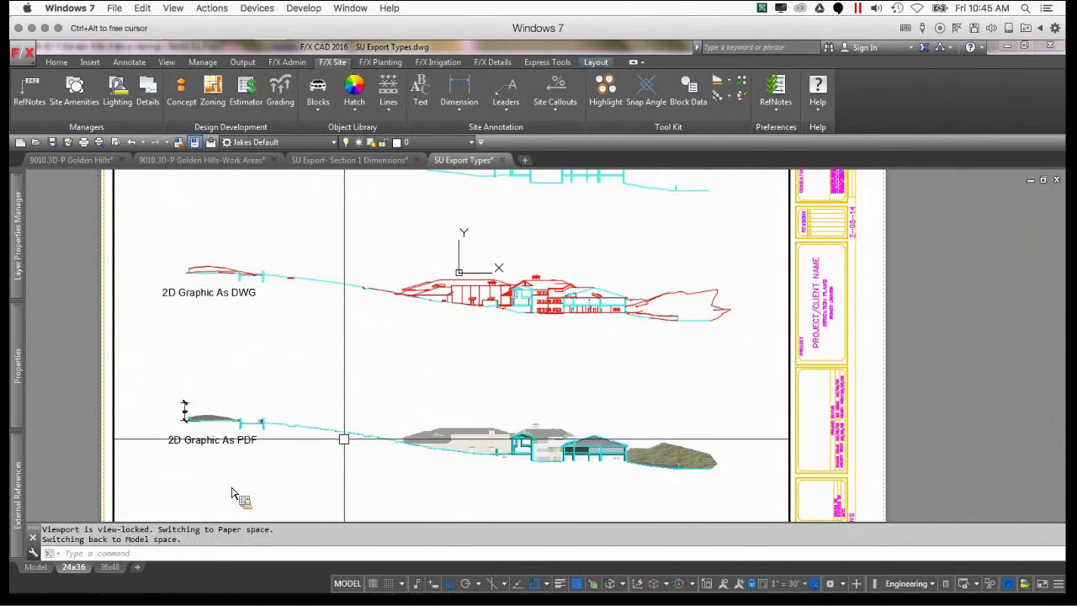
{"action": "key", "text": "ctrl+p"}
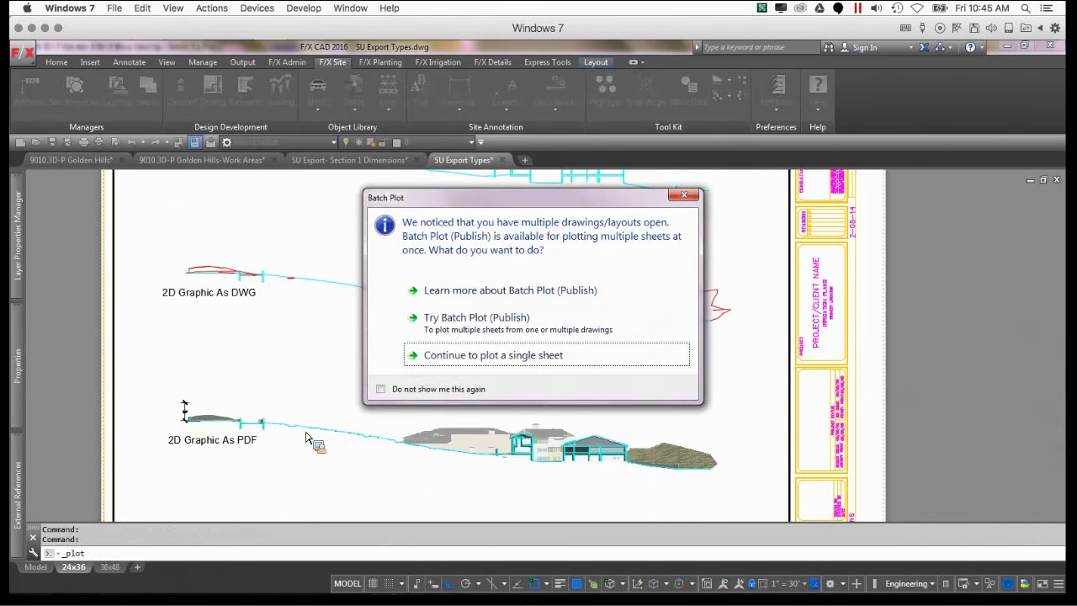
{"action": "left_click", "coordinate": [459, 364]}
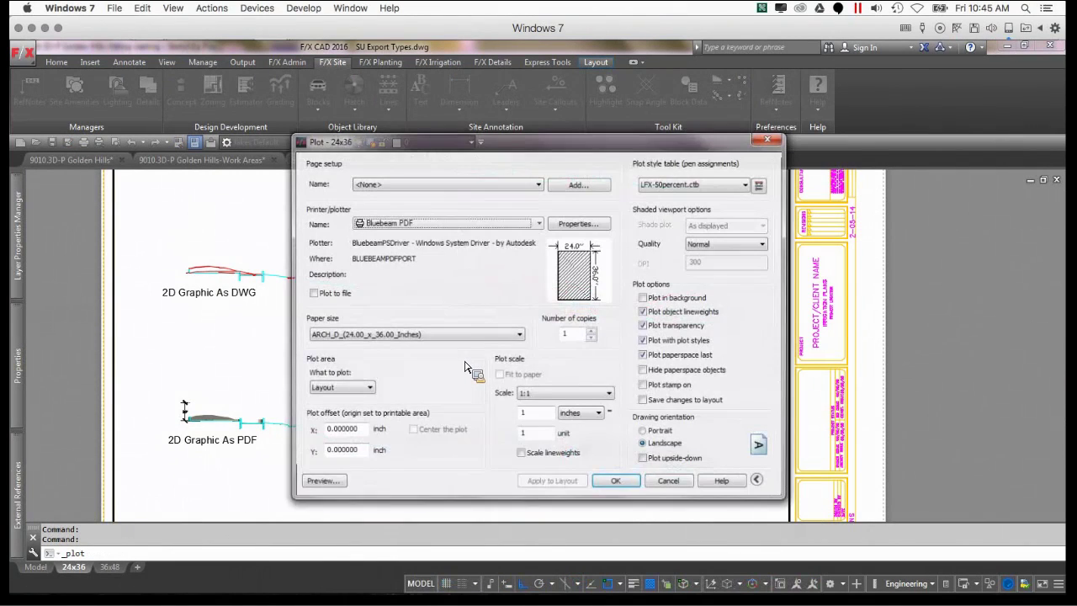
{"action": "left_click", "coordinate": [320, 486]}
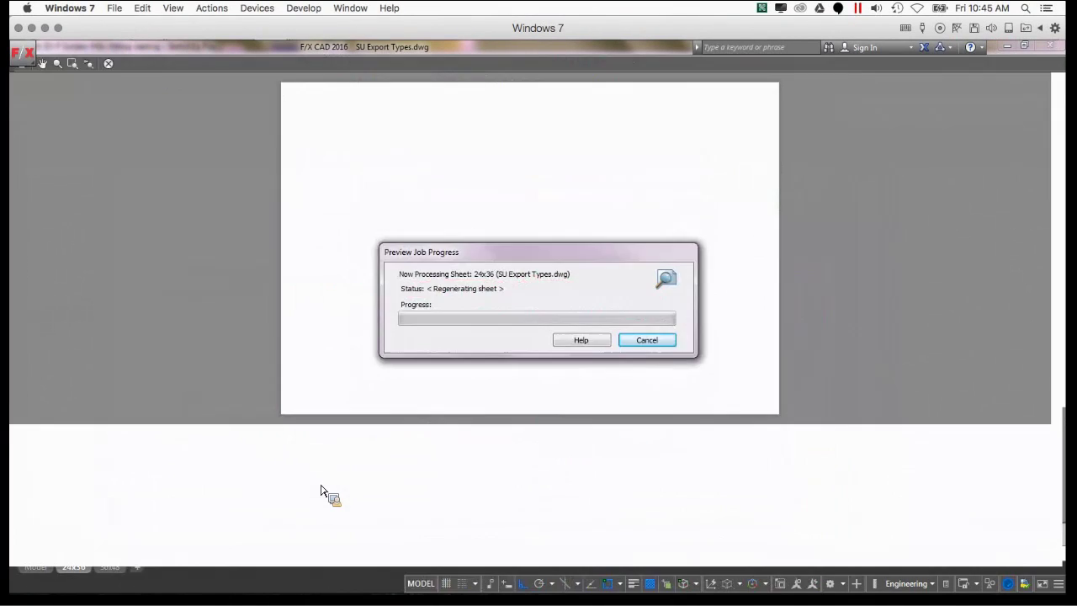
- Examine the plot preview, comparing how the 2D Graphic As PDF and 2D Graphic As DWG sections print
{"action": "scroll", "coordinate": [434, 406], "scroll_direction": "up", "scroll_amount": 4}
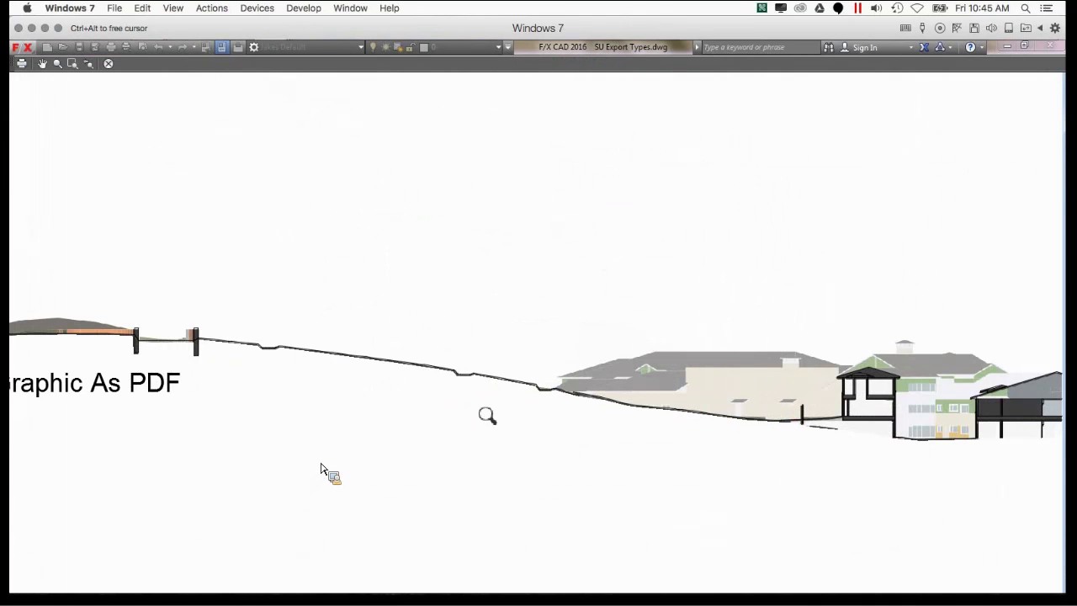
{"action": "scroll", "coordinate": [242, 356], "scroll_direction": "up", "scroll_amount": 2}
{"action": "mouse_move", "coordinate": [177, 356]}
{"action": "middle_mouse_down"}
{"action": "mouse_move", "coordinate": [454, 416]}
{"action": "mouse_move", "coordinate": [219, 410]}
{"action": "middle_mouse_up"}
{"action": "mouse_move", "coordinate": [861, 500]}
{"action": "middle_mouse_down"}
{"action": "mouse_move", "coordinate": [281, 442]}
{"action": "mouse_move", "coordinate": [736, 481]}
{"action": "mouse_move", "coordinate": [786, 495]}
{"action": "middle_mouse_up"}
{"action": "scroll", "coordinate": [289, 440], "scroll_direction": "down", "scroll_amount": 3}
{"action": "scroll", "coordinate": [786, 494], "scroll_direction": "down", "scroll_amount": 3}
{"action": "mouse_move", "coordinate": [710, 346]}
{"action": "middle_mouse_down"}
{"action": "mouse_move", "coordinate": [575, 378]}
{"action": "mouse_move", "coordinate": [567, 421]}
{"action": "middle_mouse_up"}
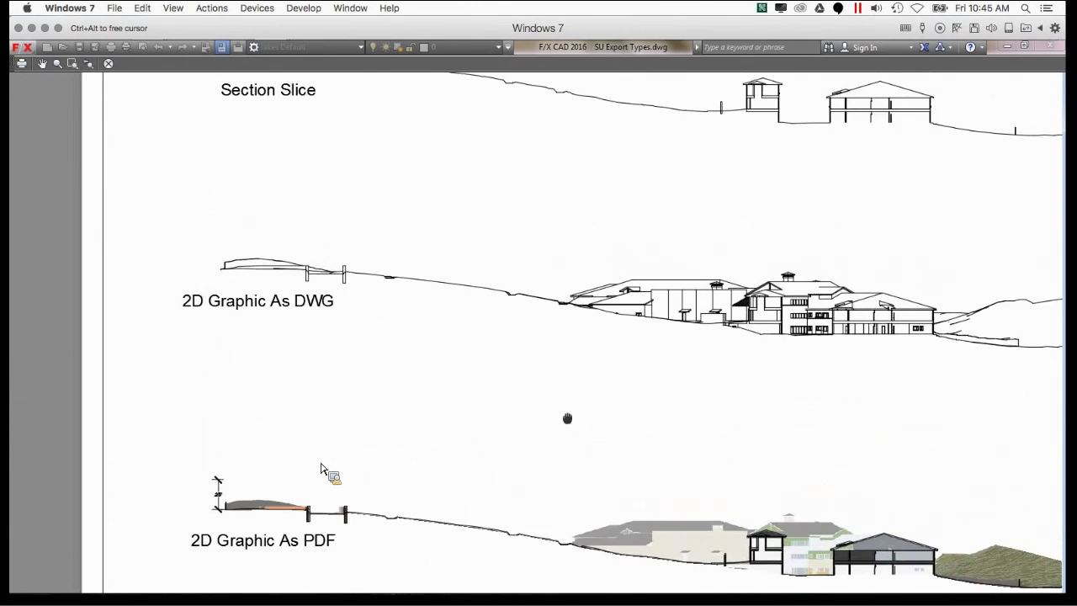
{"action": "scroll", "coordinate": [626, 325], "scroll_direction": "up", "scroll_amount": 5}
{"action": "scroll", "coordinate": [433, 308], "scroll_direction": "down", "scroll_amount": 2}
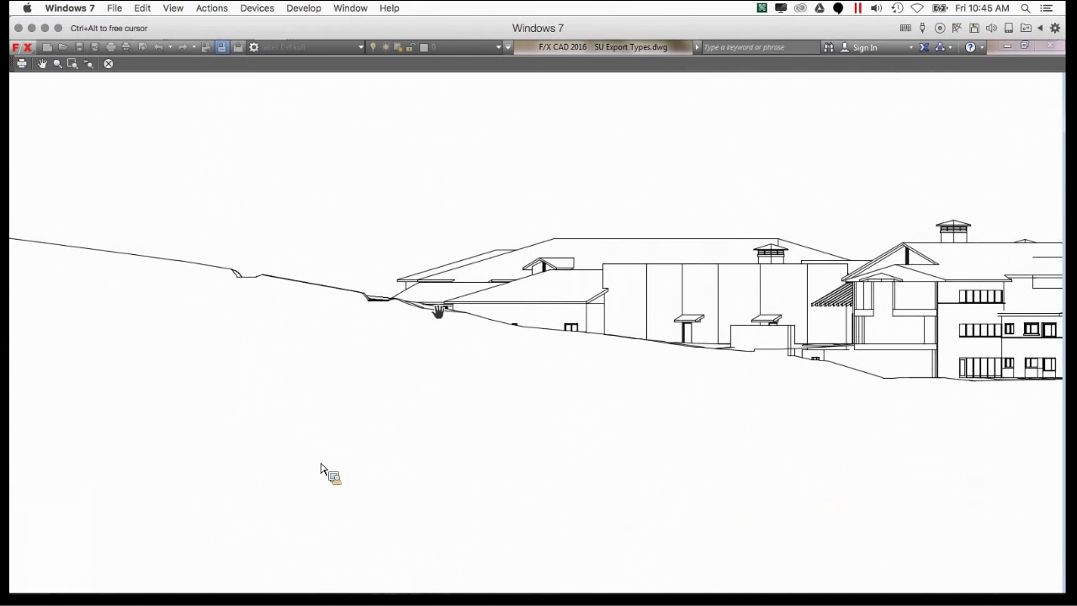
{"action": "scroll", "coordinate": [972, 349], "scroll_direction": "down", "scroll_amount": 2}
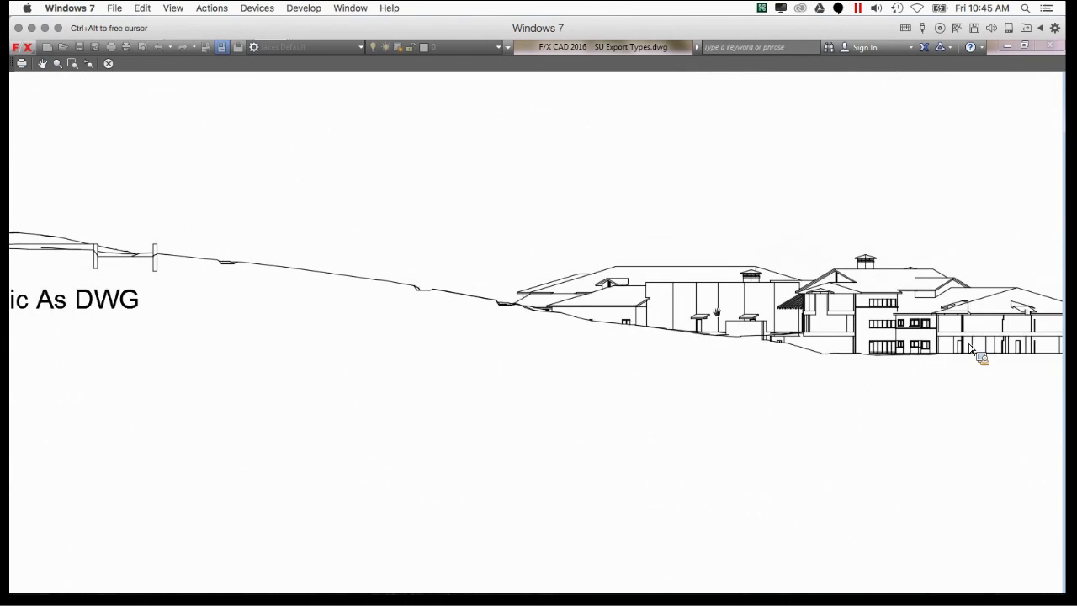
- Leave the plot preview, unload the 9010-2d image-2 PDF underlay and reload the 9010-2d image-vegetation underlay
{"action": "scroll", "coordinate": [972, 350], "scroll_direction": "down", "scroll_amount": 2}
{"action": "key", "text": "Escape"}
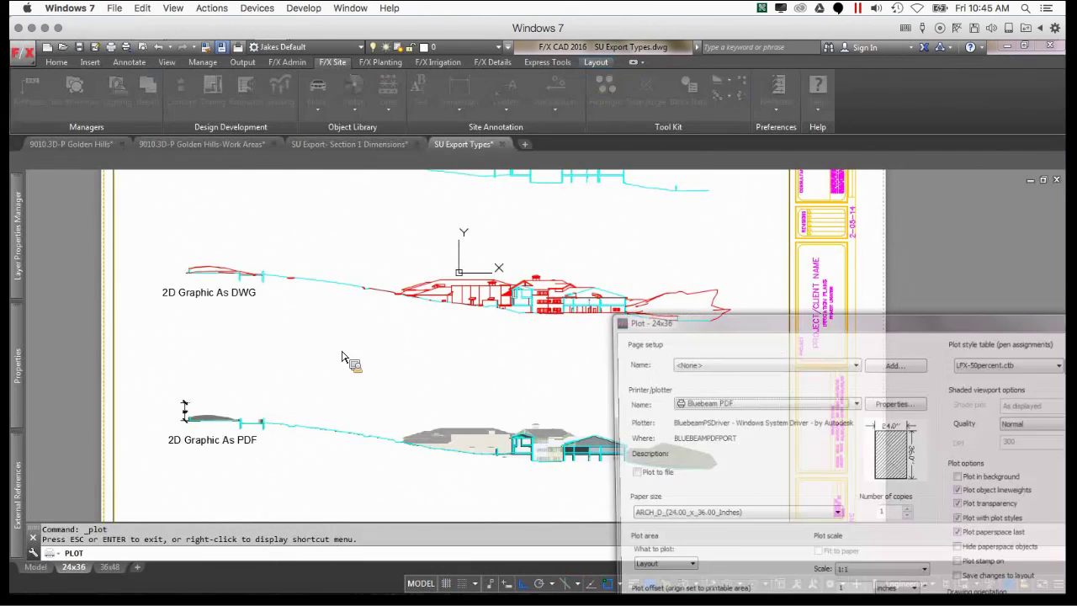
{"action": "mouse_move", "coordinate": [19, 497]}
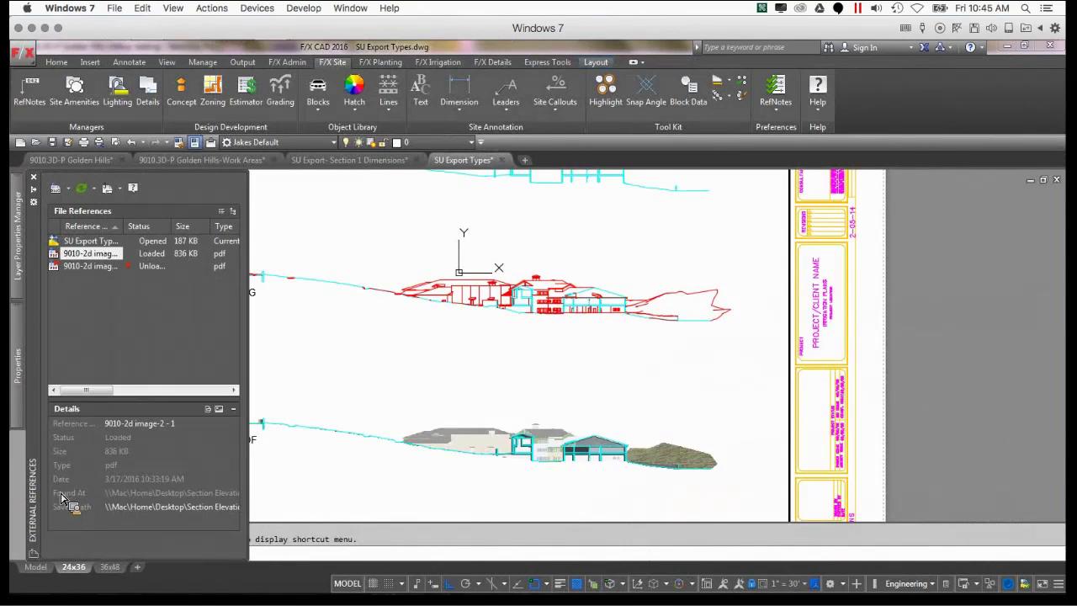
{"action": "right_click", "coordinate": [95, 257]}
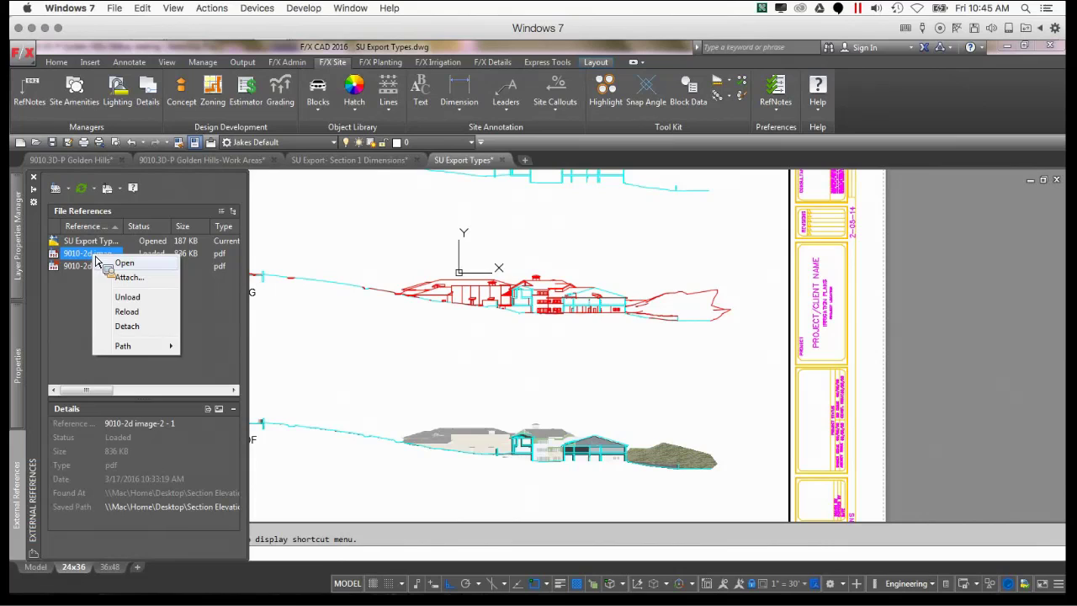
{"action": "left_click", "coordinate": [125, 296]}
{"action": "left_click", "coordinate": [108, 268]}
{"action": "right_click", "coordinate": [107, 269]}
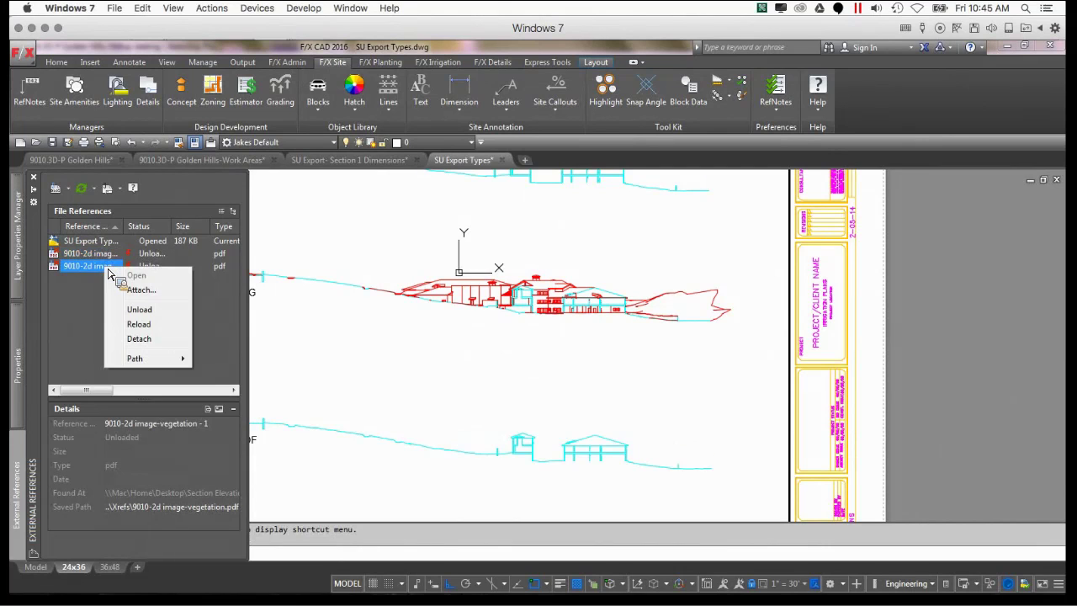
{"action": "left_click", "coordinate": [139, 325]}
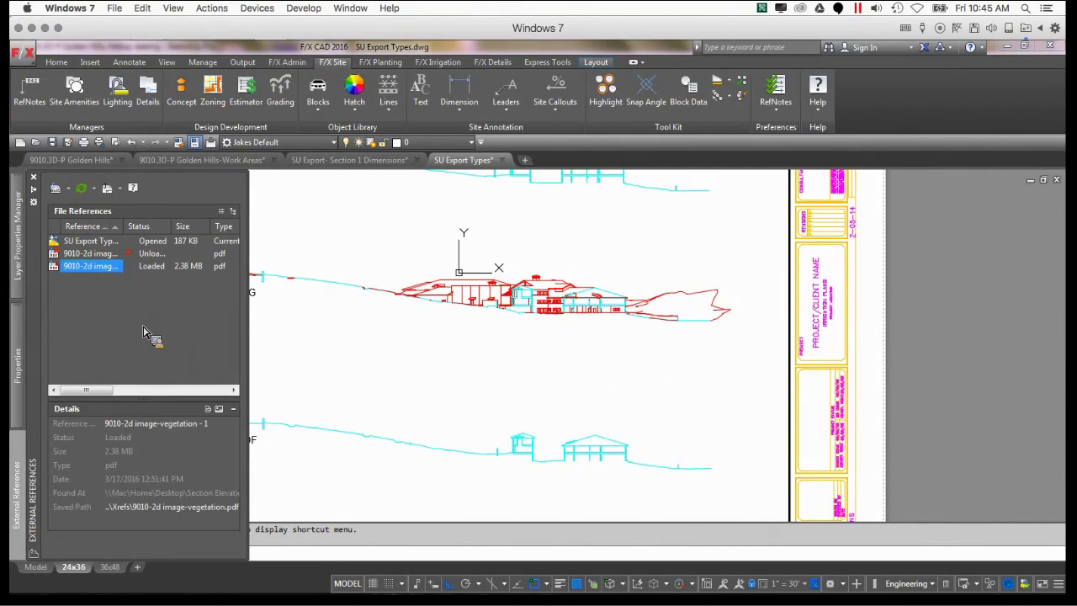
{"action": "scroll", "coordinate": [373, 387], "scroll_direction": "up", "scroll_amount": 2}
{"action": "key", "text": "Escape"}
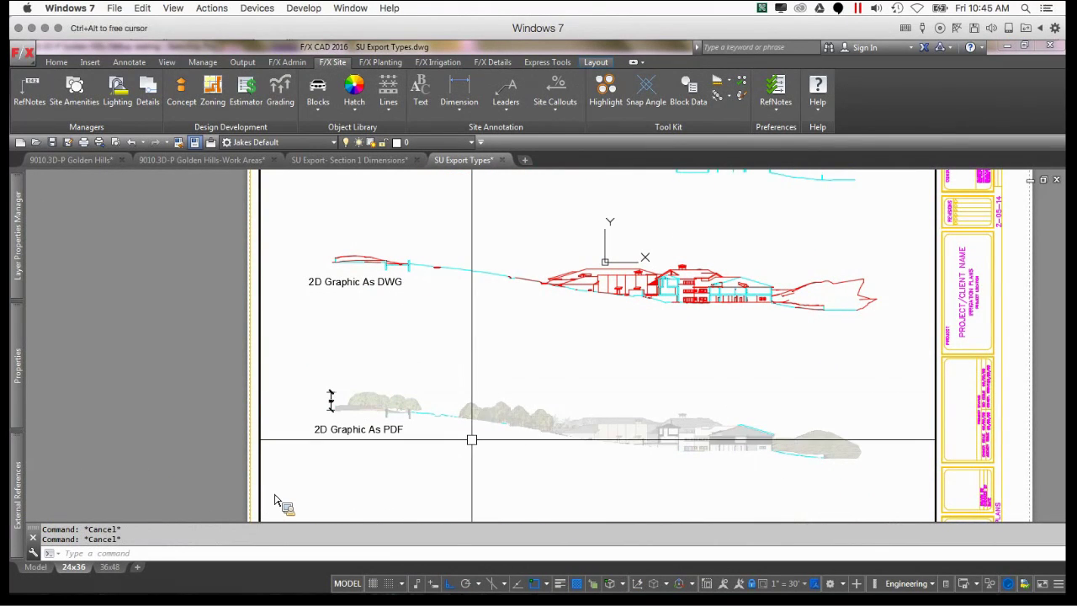
- Preview the single-sheet plot of the 24x36 layout with the vegetation underlay, using the Bluebeam PDF plotter
{"action": "middle_click_drag", "start_coordinate": [469, 436], "coordinate": [306, 351]}
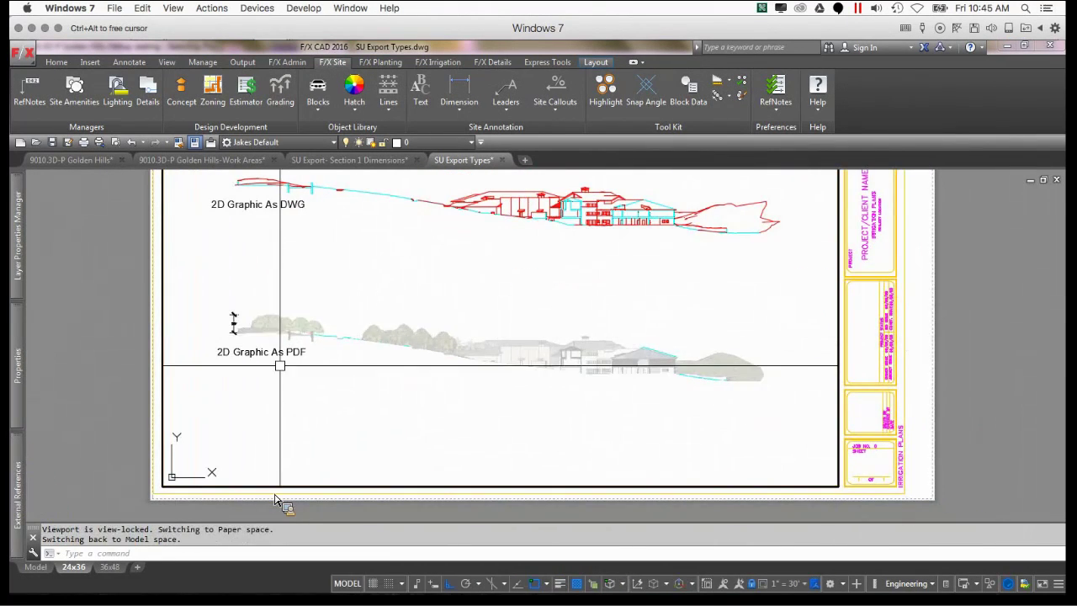
{"action": "key", "text": "ctrl+p"}
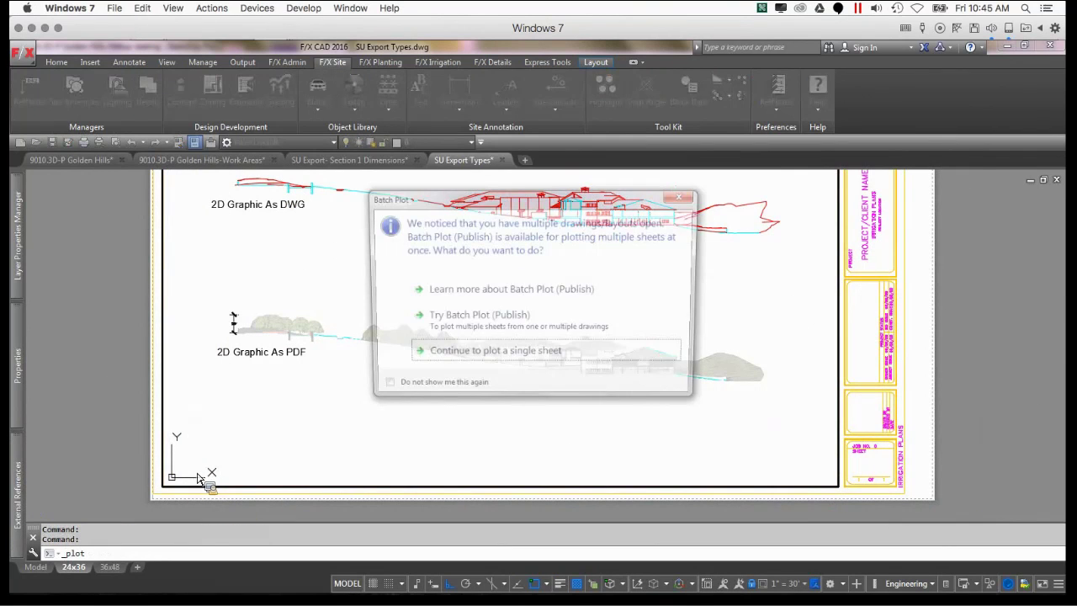
{"action": "left_click", "coordinate": [461, 354]}
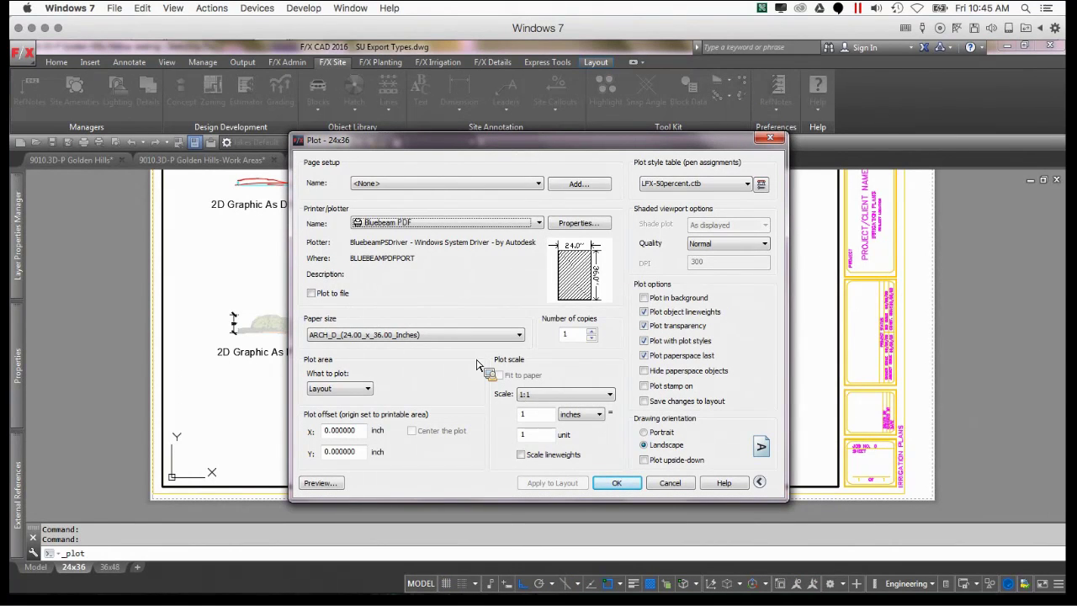
{"action": "left_click", "coordinate": [319, 483]}
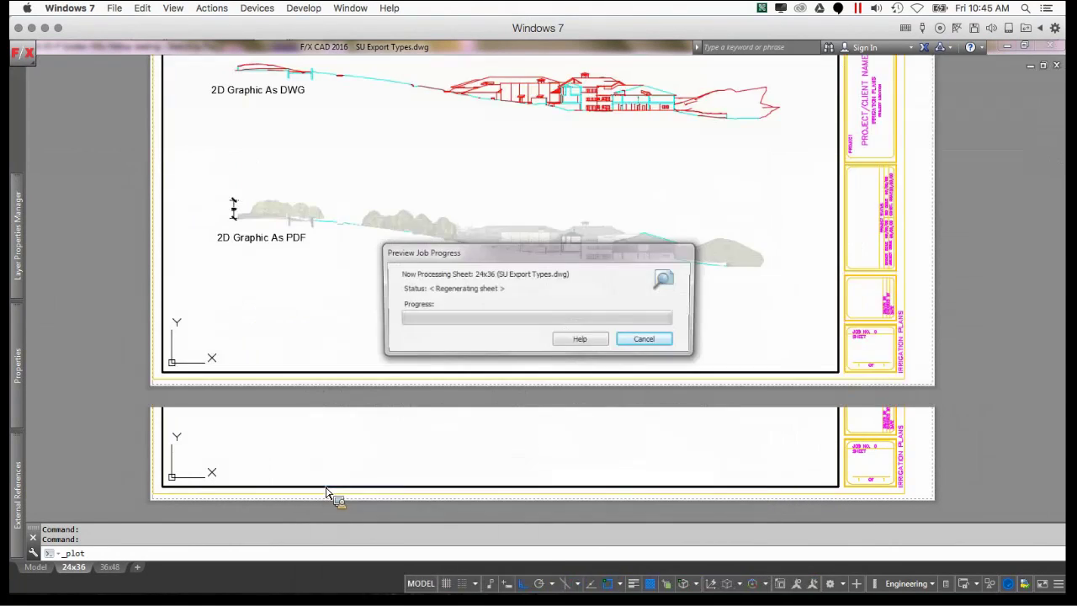
- Examine how the trees, buildings and section lines of the 2D Graphic As PDF section print, and close the plot without printing
{"action": "scroll", "coordinate": [535, 410], "scroll_direction": "up", "scroll_amount": 6}
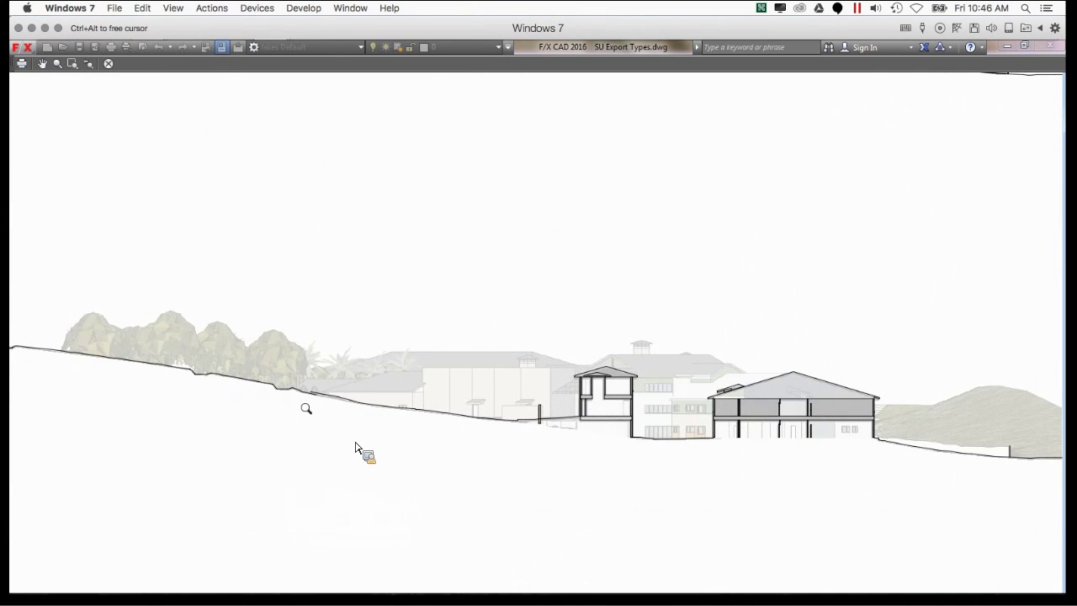
{"action": "mouse_move", "coordinate": [305, 409]}
{"action": "middle_mouse_down"}
{"action": "mouse_move", "coordinate": [416, 401]}
{"action": "mouse_move", "coordinate": [727, 435]}
{"action": "mouse_move", "coordinate": [630, 434]}
{"action": "mouse_move", "coordinate": [516, 413]}
{"action": "mouse_move", "coordinate": [510, 399]}
{"action": "mouse_move", "coordinate": [330, 380]}
{"action": "mouse_move", "coordinate": [289, 342]}
{"action": "mouse_move", "coordinate": [303, 368]}
{"action": "mouse_move", "coordinate": [435, 423]}
{"action": "mouse_move", "coordinate": [514, 426]}
{"action": "middle_mouse_up"}
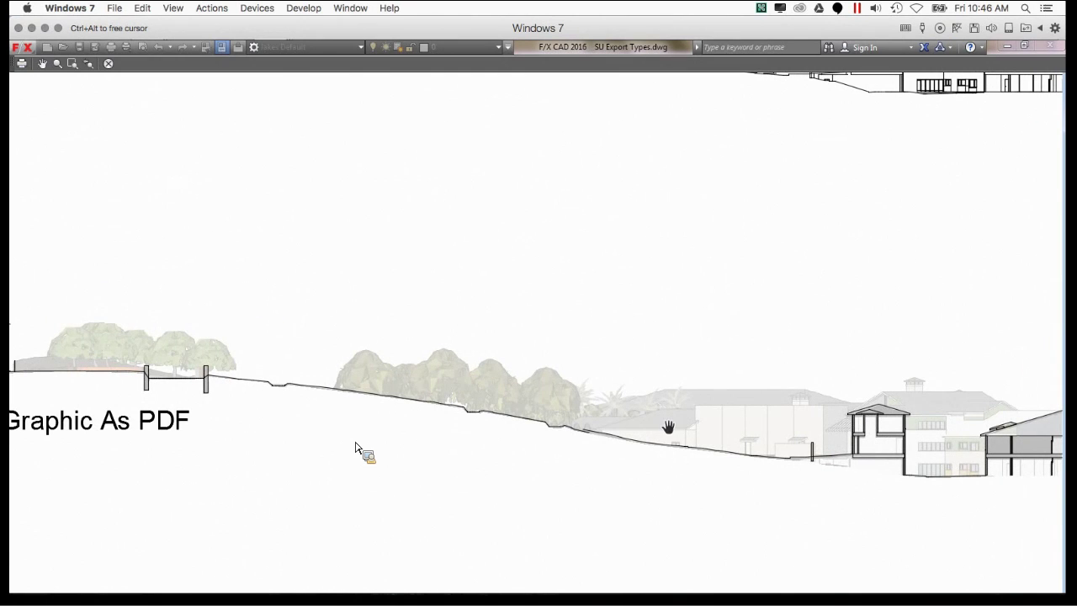
{"action": "scroll", "coordinate": [668, 428], "scroll_direction": "down", "scroll_amount": 2}
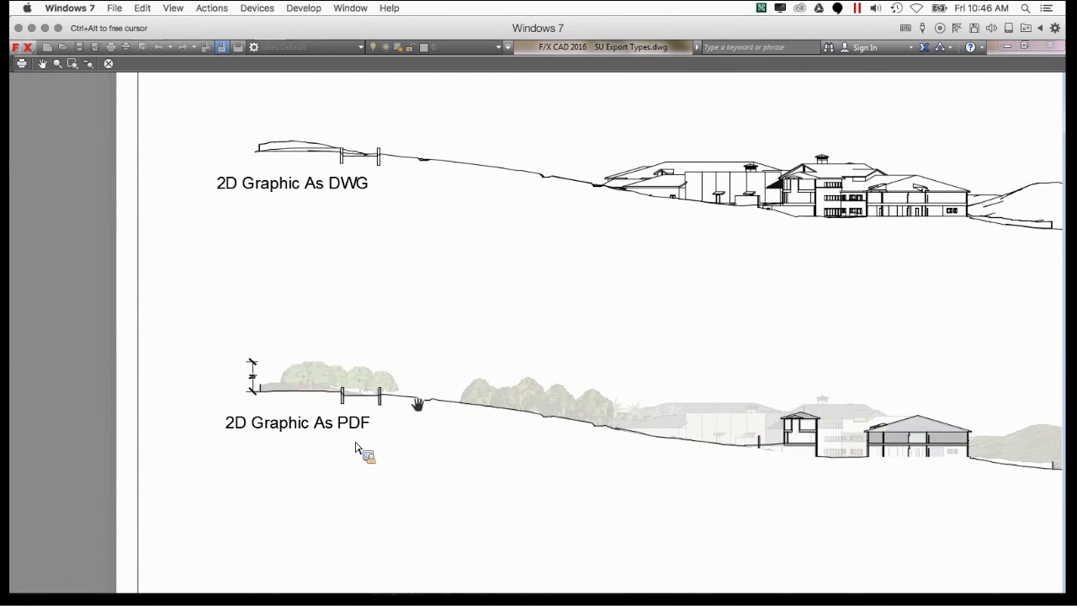
{"action": "mouse_move", "coordinate": [418, 404]}
{"action": "middle_mouse_down"}
{"action": "mouse_move", "coordinate": [642, 433]}
{"action": "mouse_move", "coordinate": [549, 411]}
{"action": "middle_mouse_up"}
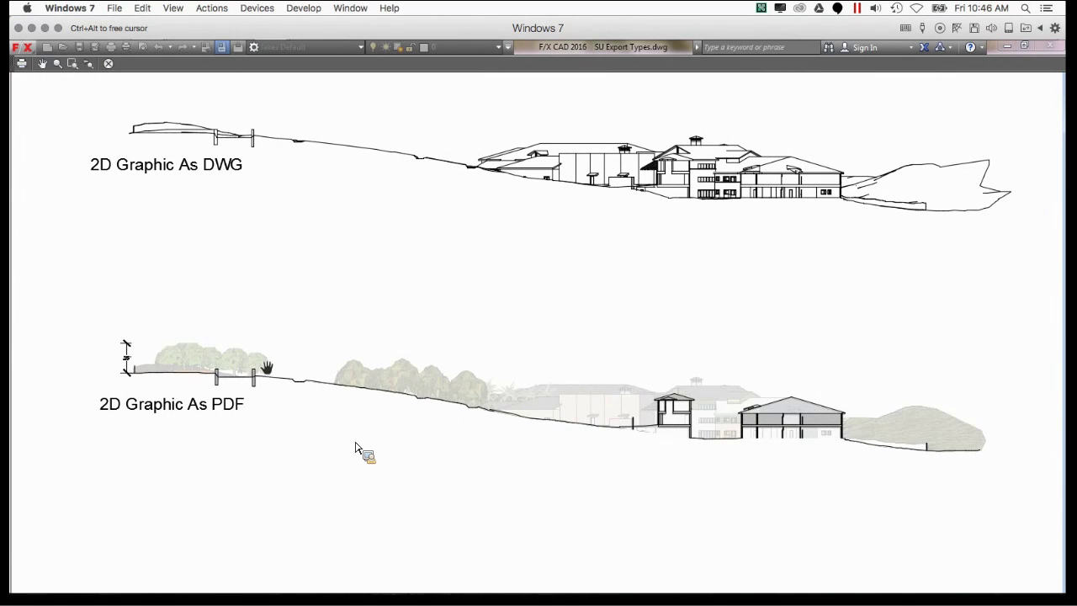
{"action": "mouse_move", "coordinate": [212, 374]}
{"action": "middle_mouse_down"}
{"action": "mouse_move", "coordinate": [222, 425]}
{"action": "mouse_move", "coordinate": [203, 392]}
{"action": "middle_mouse_up"}
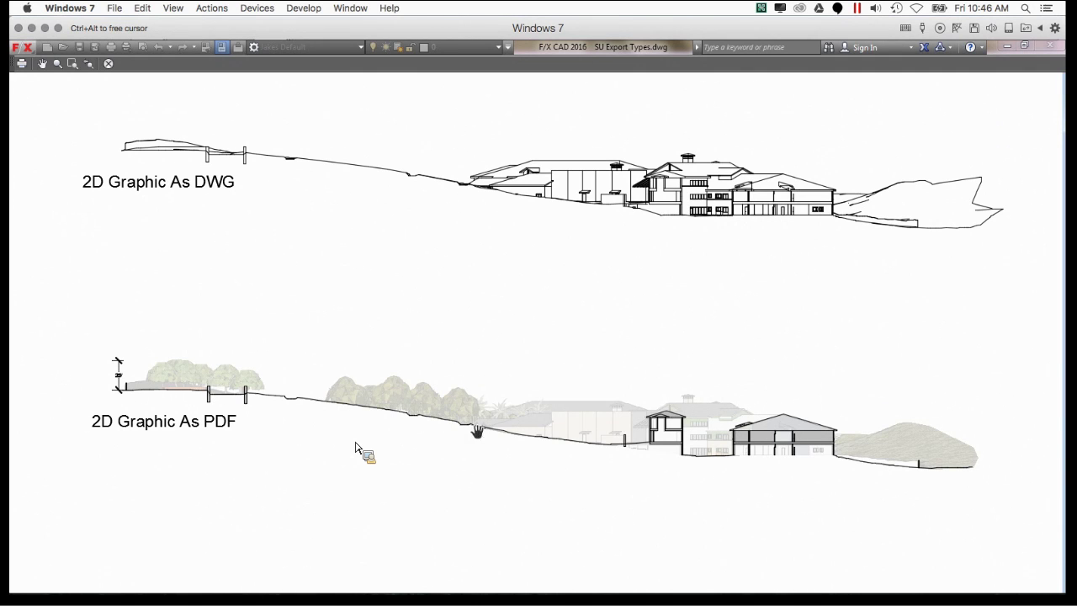
{"action": "key", "text": "Escape"}
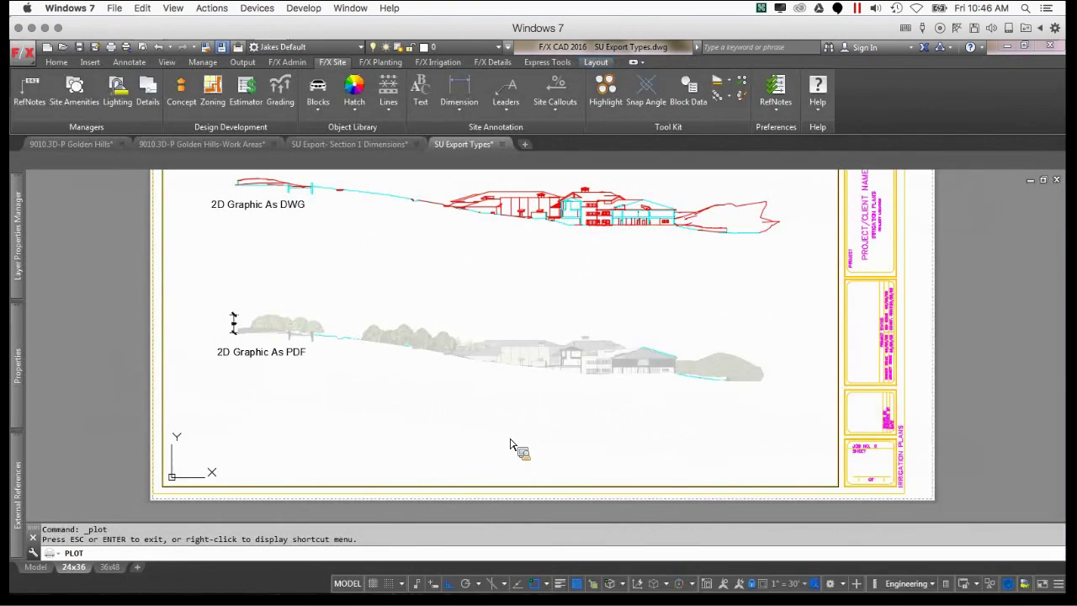
{"action": "left_click_drag", "start_coordinate": [695, 320], "coordinate": [370, 255]}
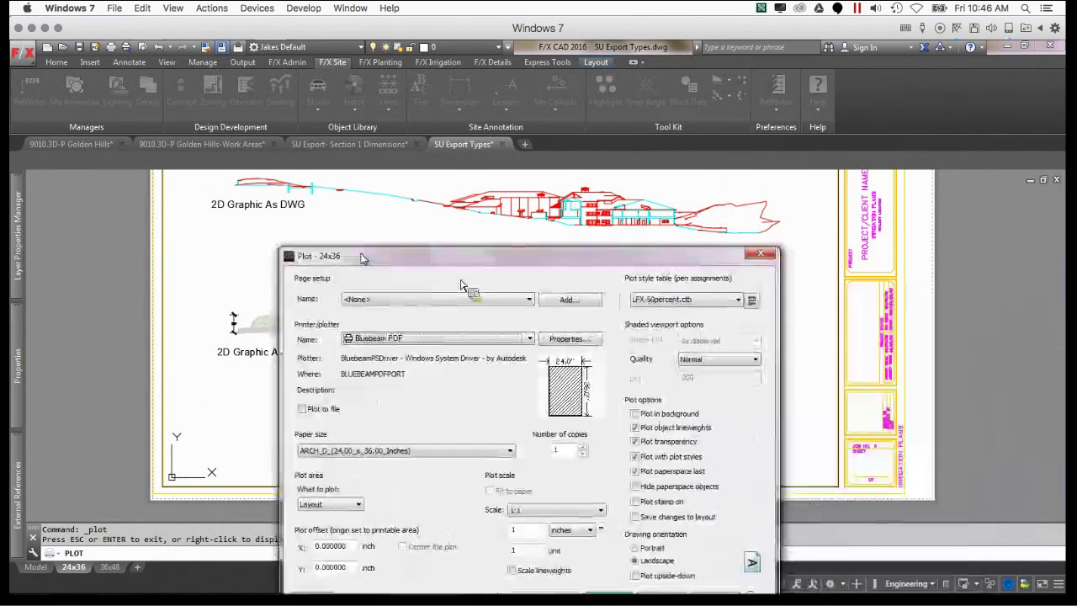
{"action": "left_click", "coordinate": [760, 253]}
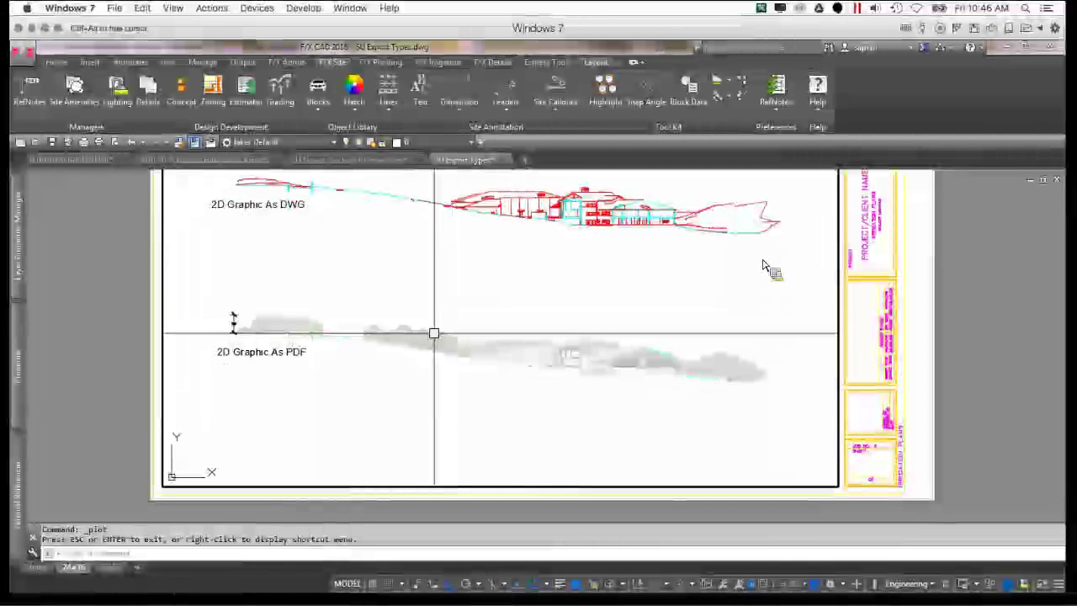
- Return to model space and review the Section Slice, 2D Graphic As DWG and 2D Graphic As PDF sections together
{"action": "scroll", "coordinate": [764, 264], "scroll_direction": "down", "scroll_amount": 2}
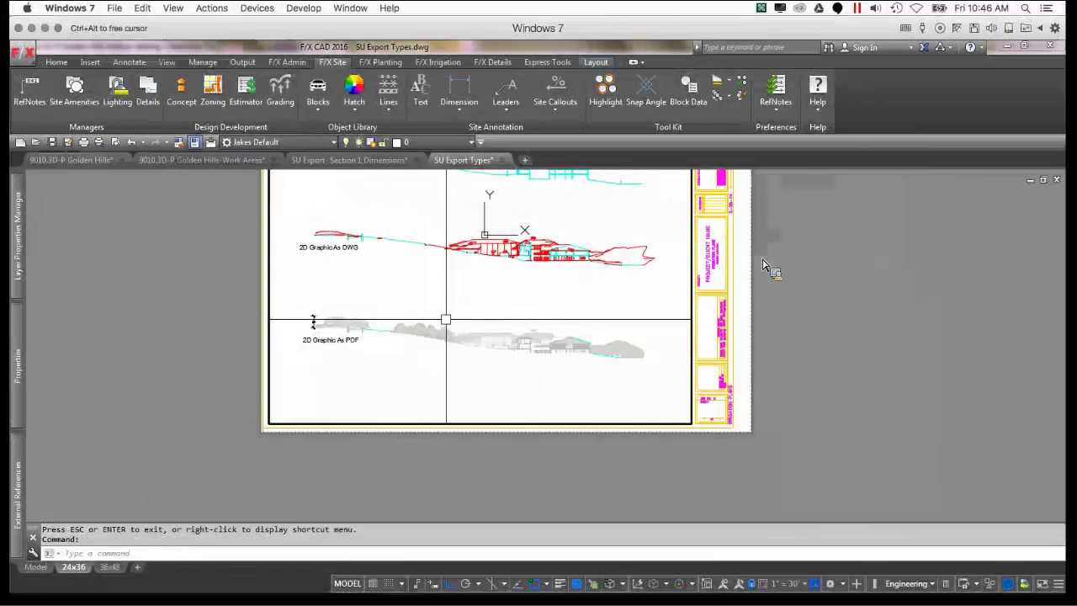
{"action": "left_click", "coordinate": [45, 570]}
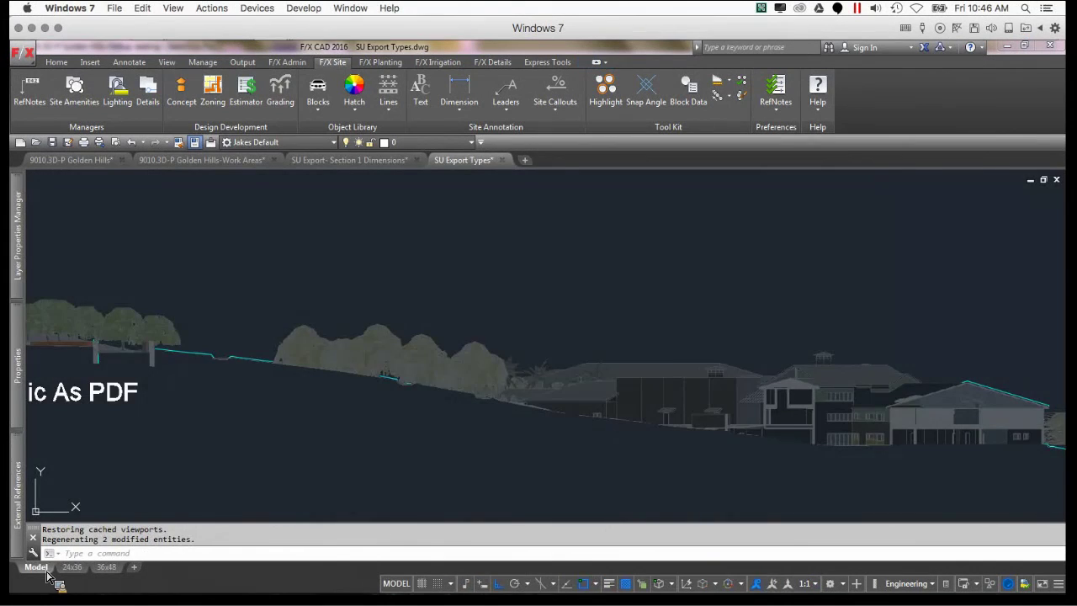
{"action": "scroll", "coordinate": [291, 345], "scroll_direction": "down", "scroll_amount": 6}
{"action": "middle_click_drag", "start_coordinate": [334, 304], "coordinate": [365, 389]}
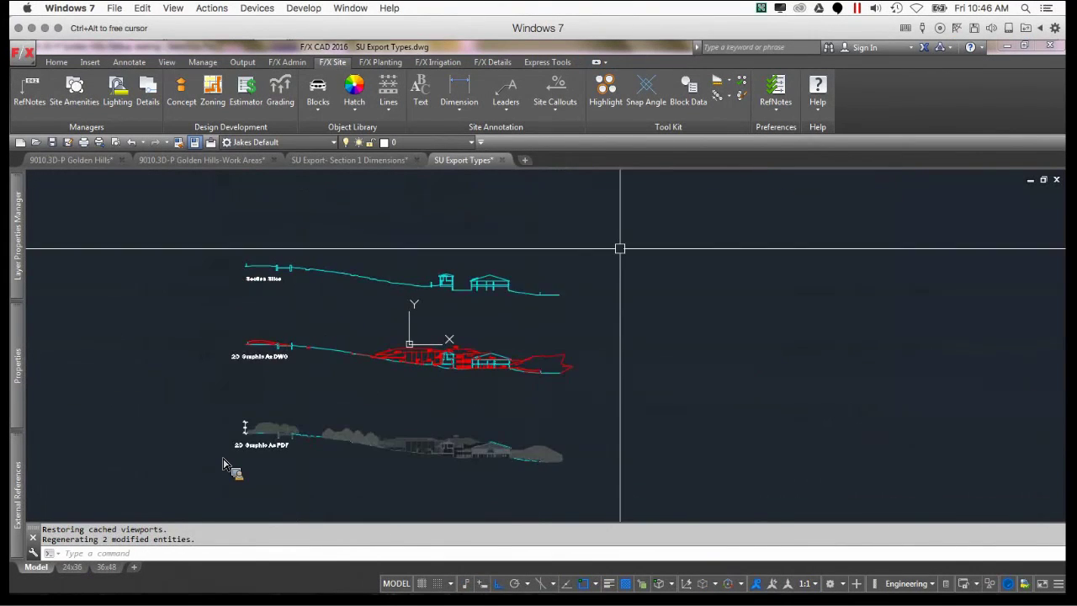
{"action": "scroll", "coordinate": [620, 247], "scroll_direction": "up", "scroll_amount": 3}
{"action": "middle_click_drag", "start_coordinate": [464, 325], "coordinate": [632, 382]}
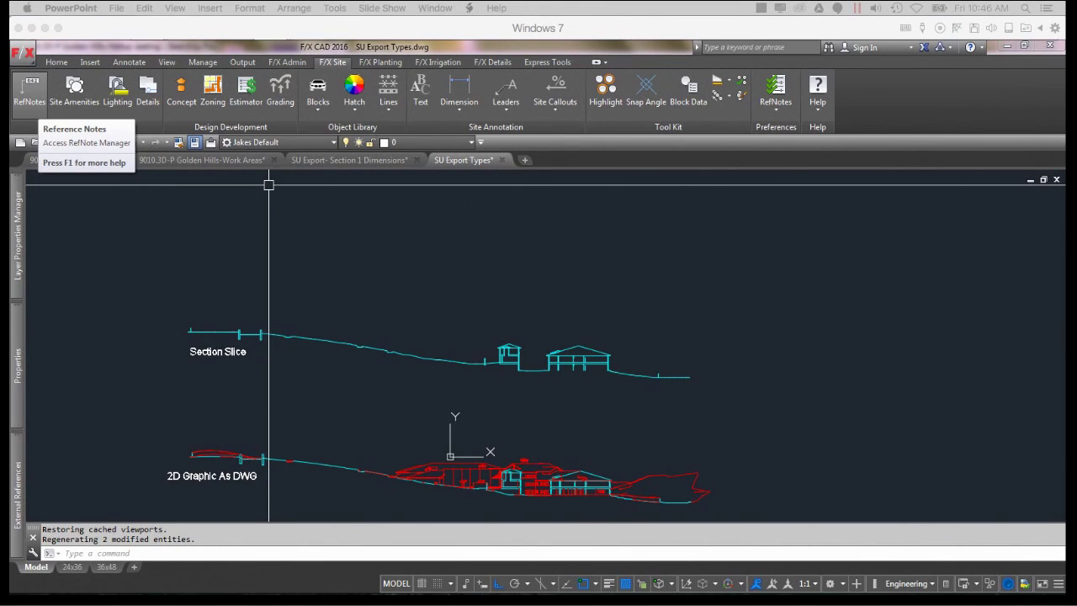
{"action": "left_click", "coordinate": [351, 273]}
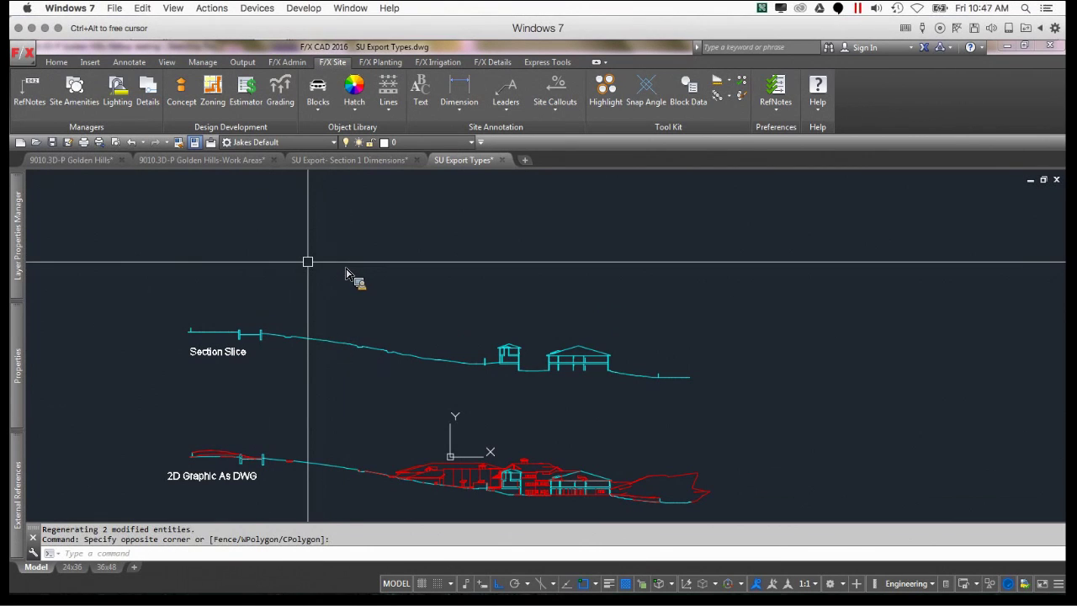
- Compare the full 9010.3D-P Golden Hills drawing with its Work Areas version, examining the HILLTOP_SEATING_AREA and RETAINING_WALLS boundaries
{"action": "left_click", "coordinate": [167, 162]}
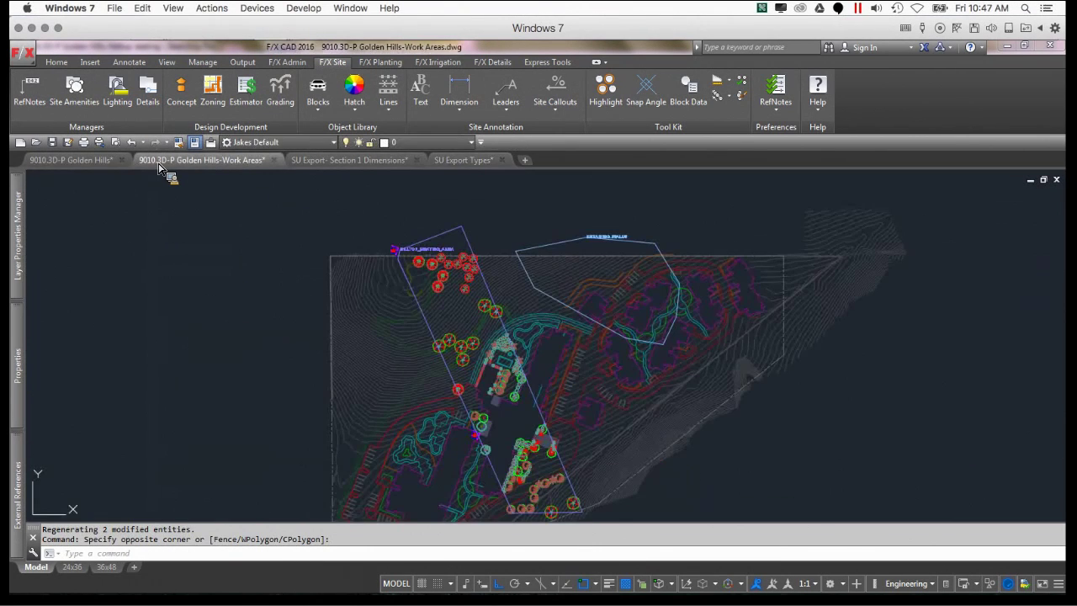
{"action": "left_click", "coordinate": [101, 167]}
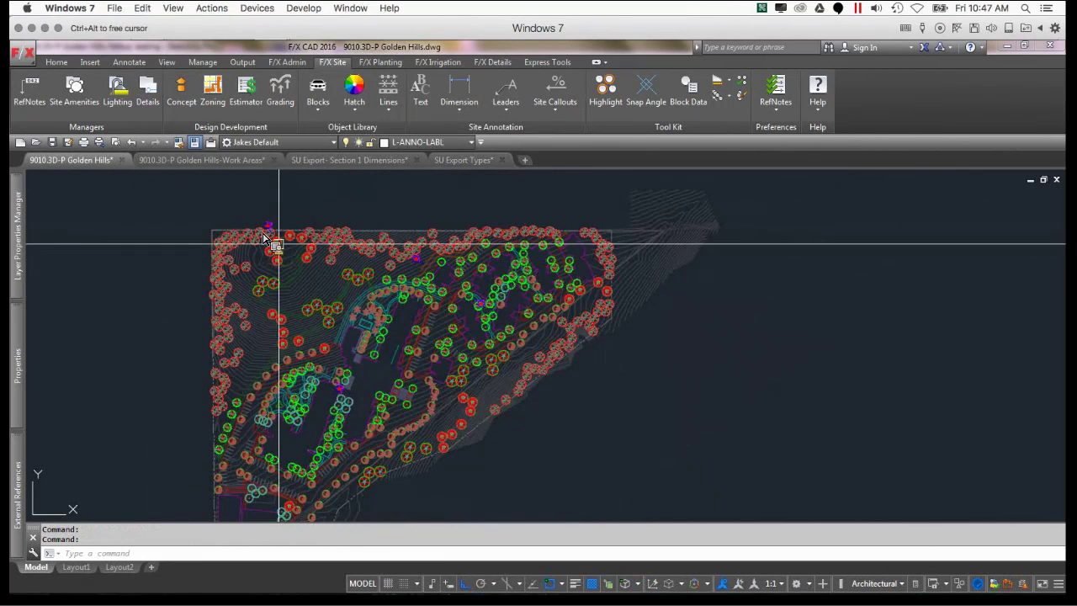
{"action": "left_click", "coordinate": [234, 164]}
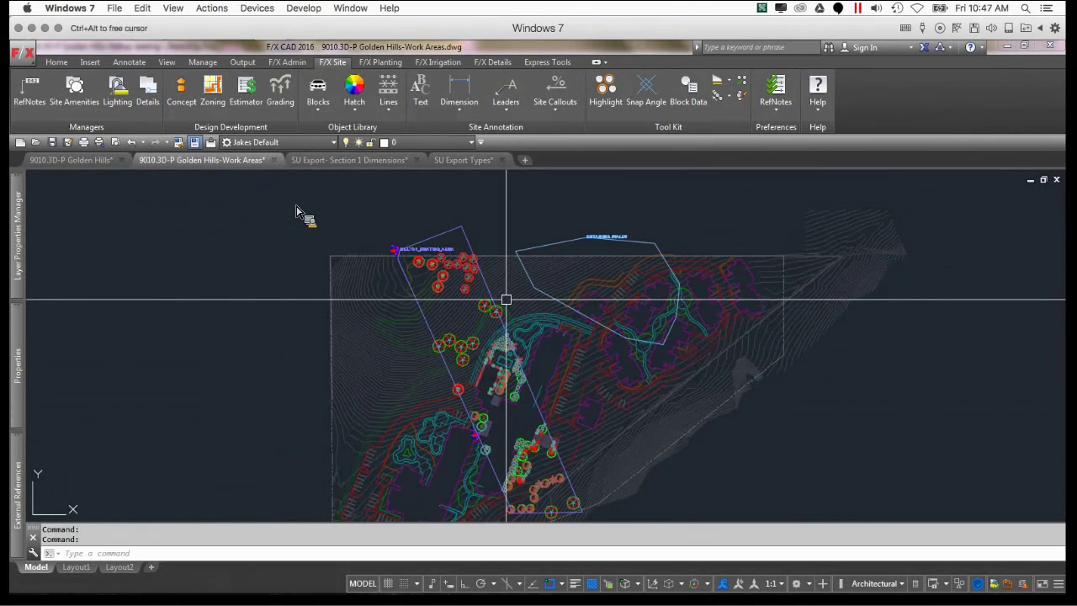
{"action": "scroll", "coordinate": [505, 300], "scroll_direction": "up", "scroll_amount": 2}
{"action": "scroll", "coordinate": [457, 312], "scroll_direction": "down", "scroll_amount": 3}
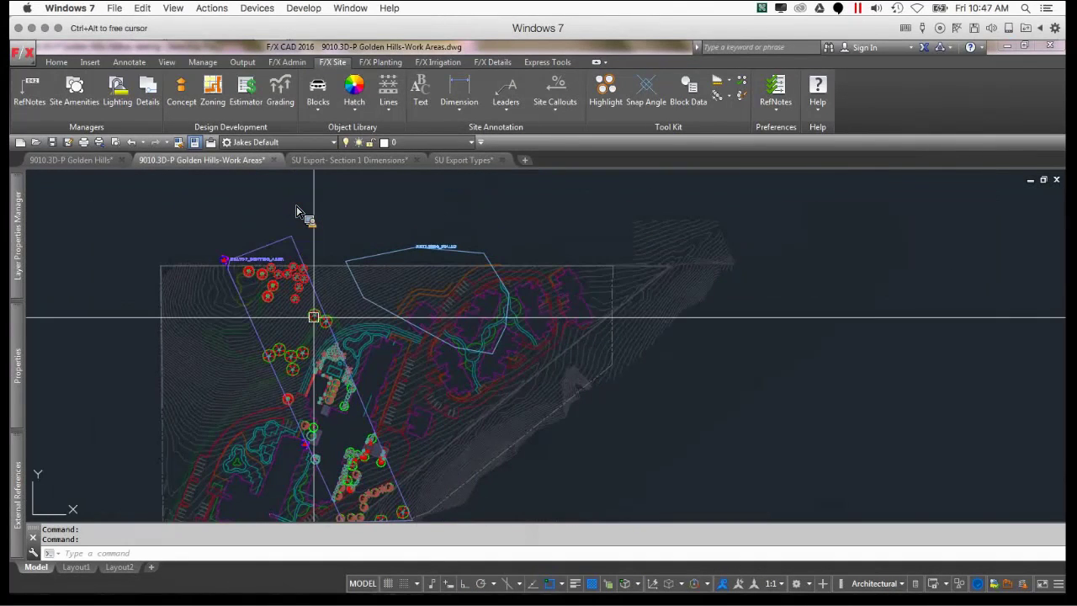
{"action": "scroll", "coordinate": [314, 316], "scroll_direction": "down", "scroll_amount": 3}
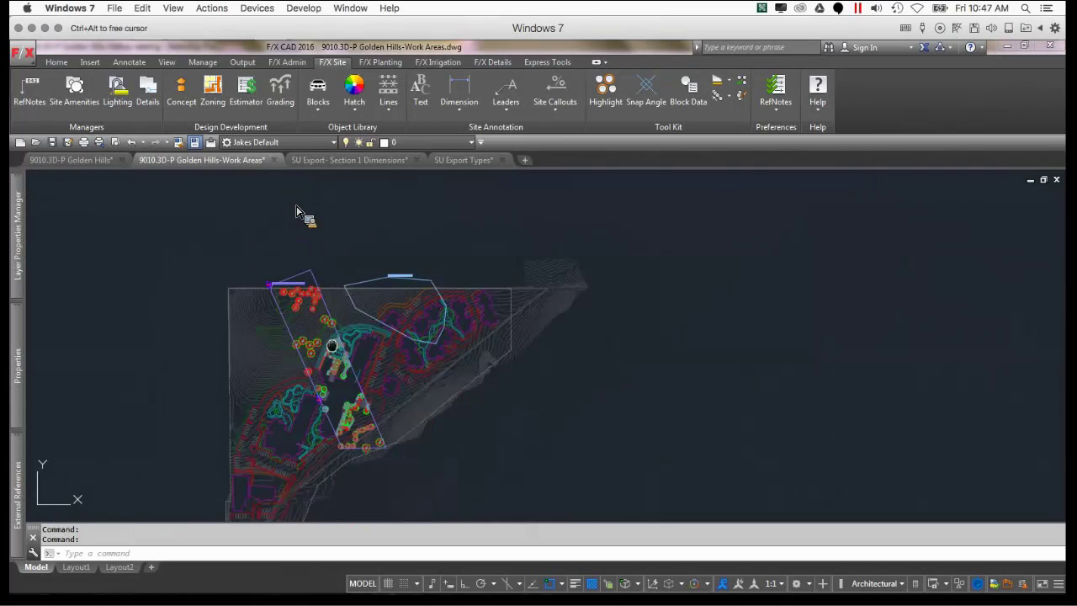
{"action": "scroll", "coordinate": [335, 344], "scroll_direction": "up", "scroll_amount": 3}
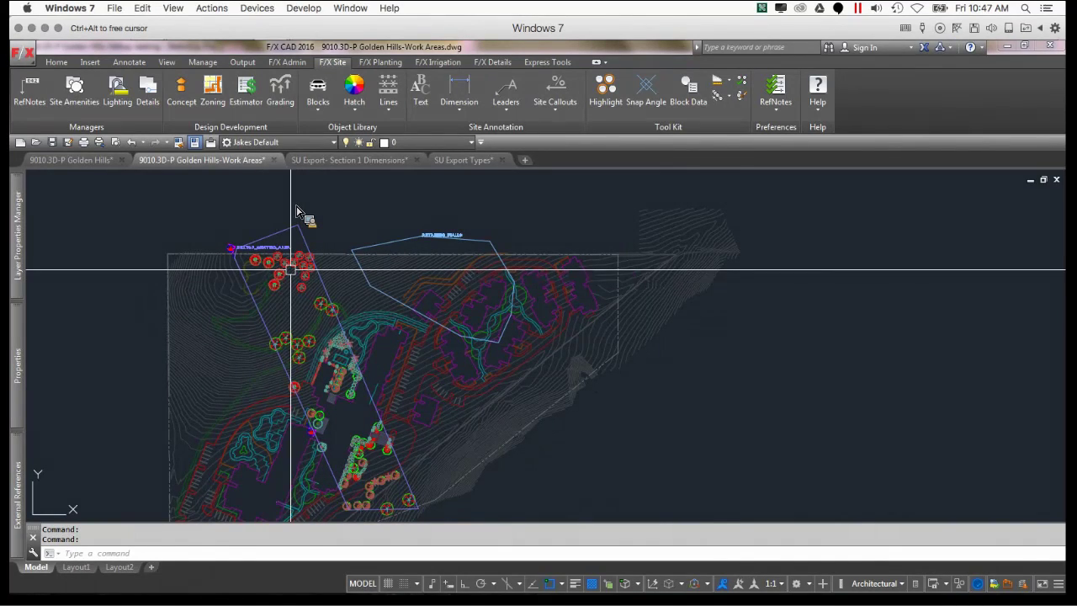
{"action": "scroll", "coordinate": [294, 282], "scroll_direction": "up", "scroll_amount": 2}
{"action": "middle_click_drag", "start_coordinate": [294, 281], "coordinate": [312, 334]}
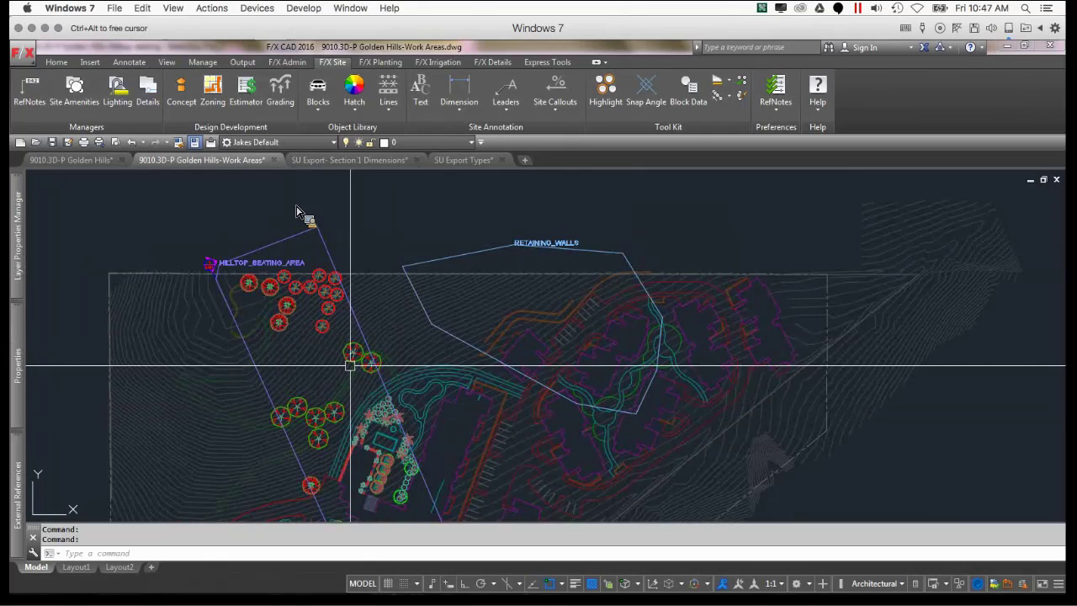
{"action": "middle_click_drag", "start_coordinate": [348, 360], "coordinate": [321, 292]}
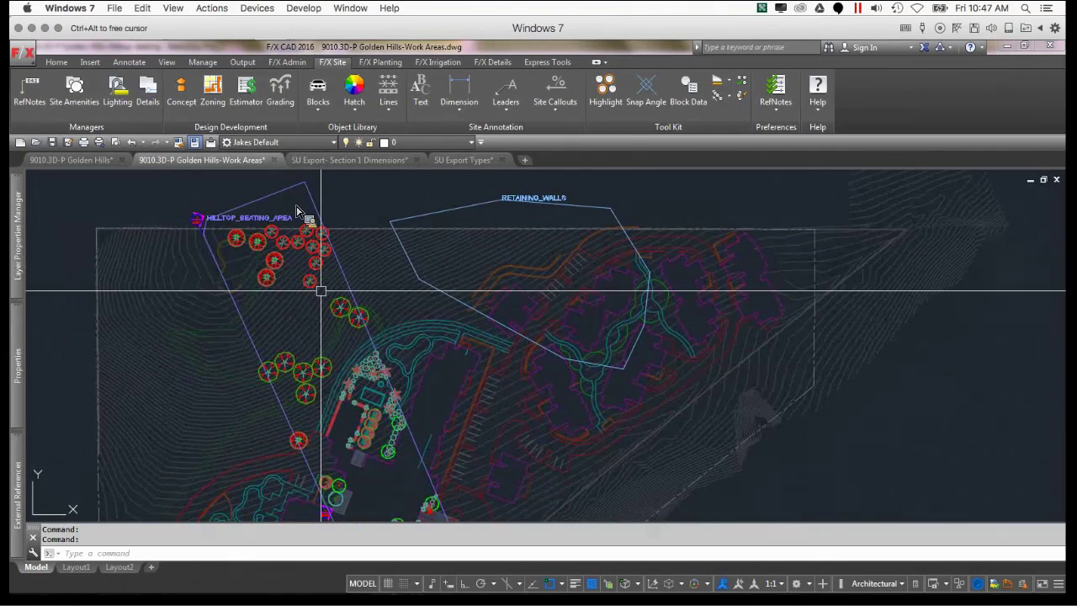
- Sort the Work Areas drawing's layers by freeze state and thaw LP-TREE-RW, LP-TREE, LP-SHRB-RW and LP-SHRB
{"action": "mouse_move", "coordinate": [17, 244]}
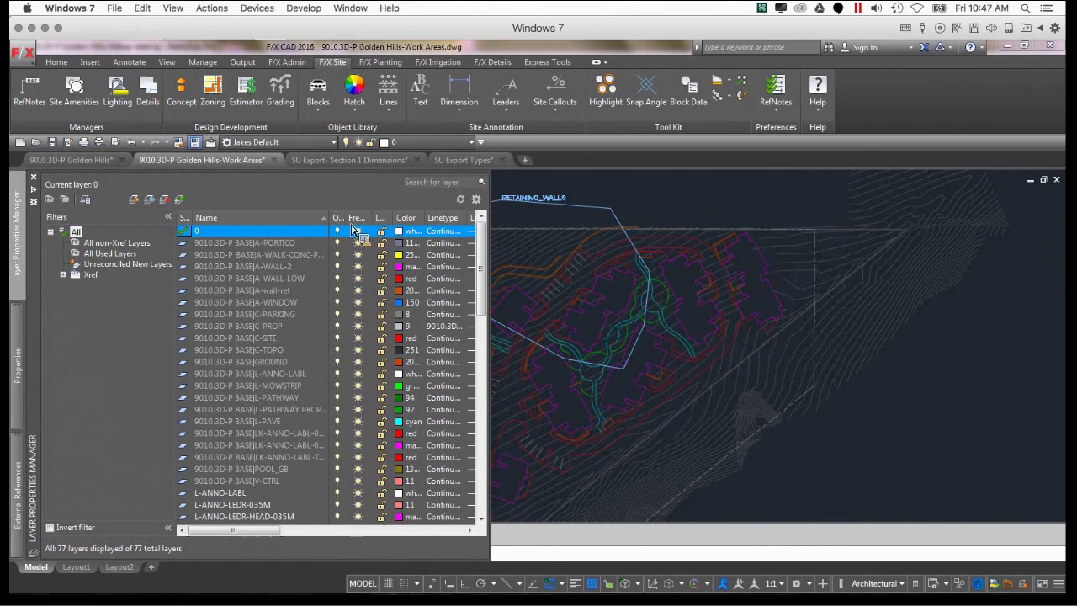
{"action": "left_click", "coordinate": [356, 218]}
{"action": "left_click", "coordinate": [358, 231]}
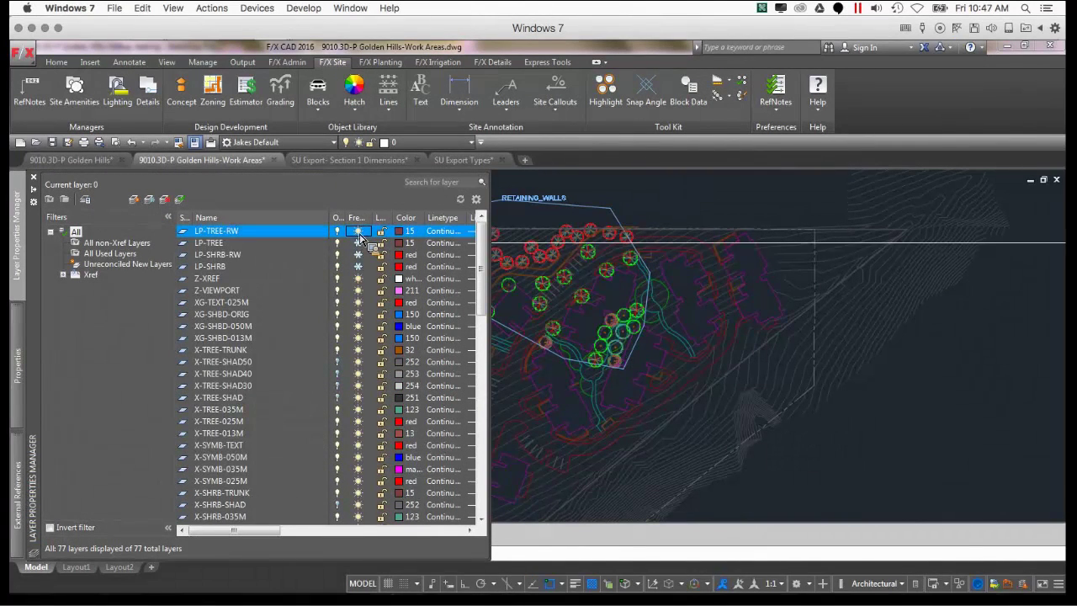
{"action": "left_click", "coordinate": [358, 242]}
{"action": "left_click", "coordinate": [358, 254]}
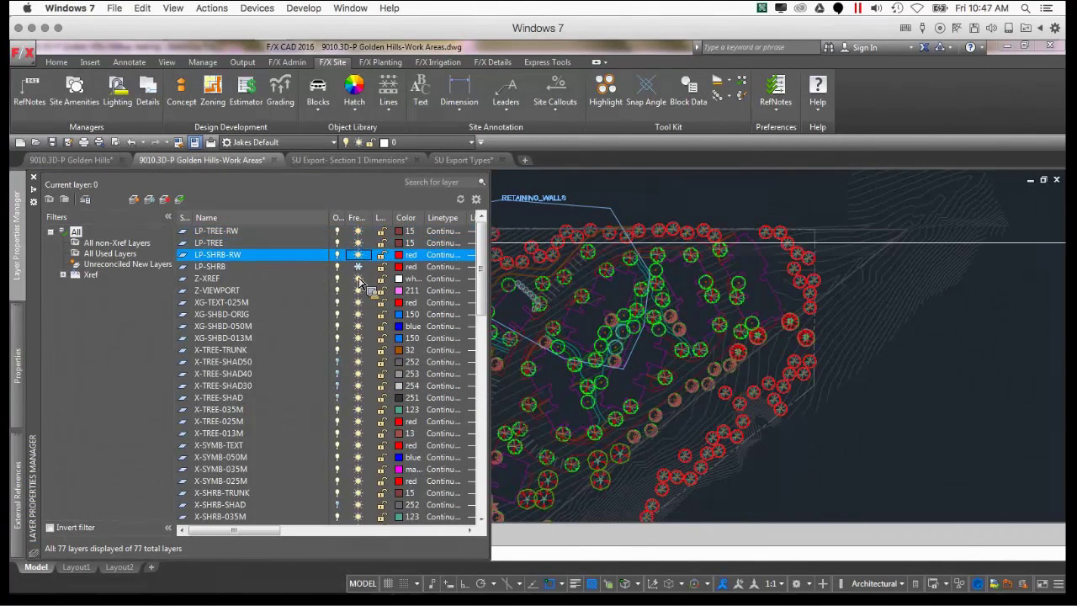
{"action": "left_click", "coordinate": [358, 266]}
{"action": "middle_click_drag", "start_coordinate": [534, 323], "coordinate": [646, 299]}
{"action": "scroll", "coordinate": [637, 296], "scroll_direction": "down", "scroll_amount": 4}
{"action": "key", "text": "Escape"}
{"action": "middle_click_drag", "start_coordinate": [581, 305], "coordinate": [354, 300]}
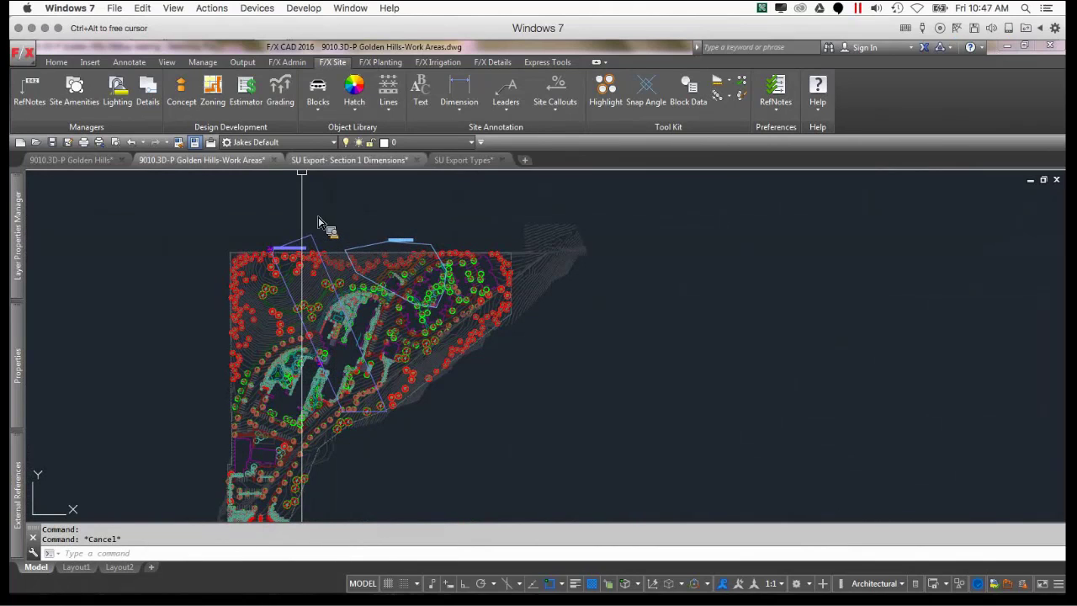
{"action": "left_click", "coordinate": [286, 62]}
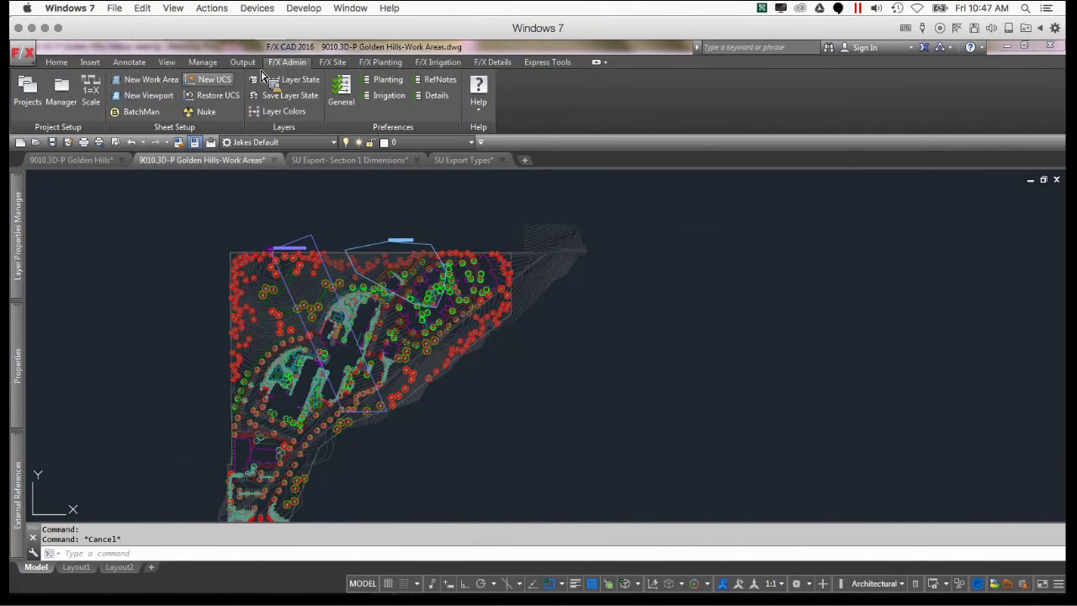
{"action": "left_click", "coordinate": [212, 84]}
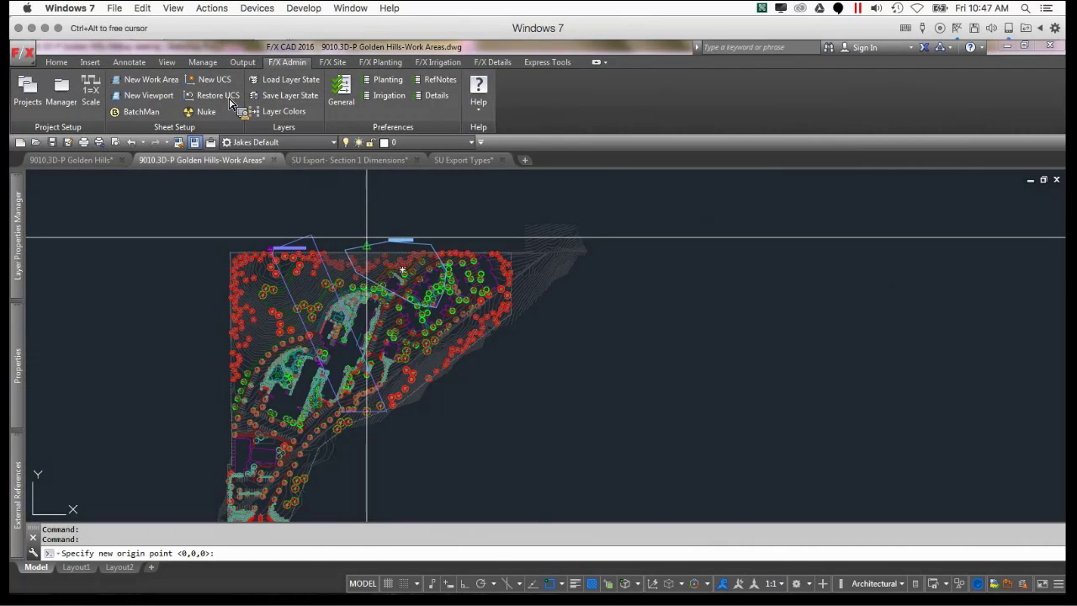
{"action": "scroll", "coordinate": [382, 244], "scroll_direction": "up", "scroll_amount": 6}
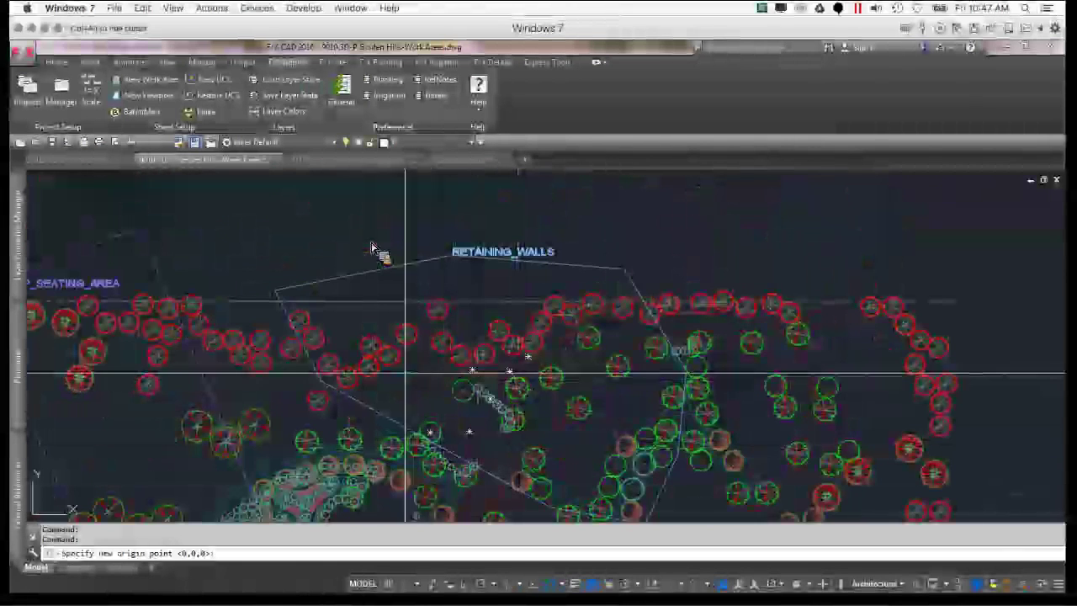
{"action": "key", "text": "Escape"}
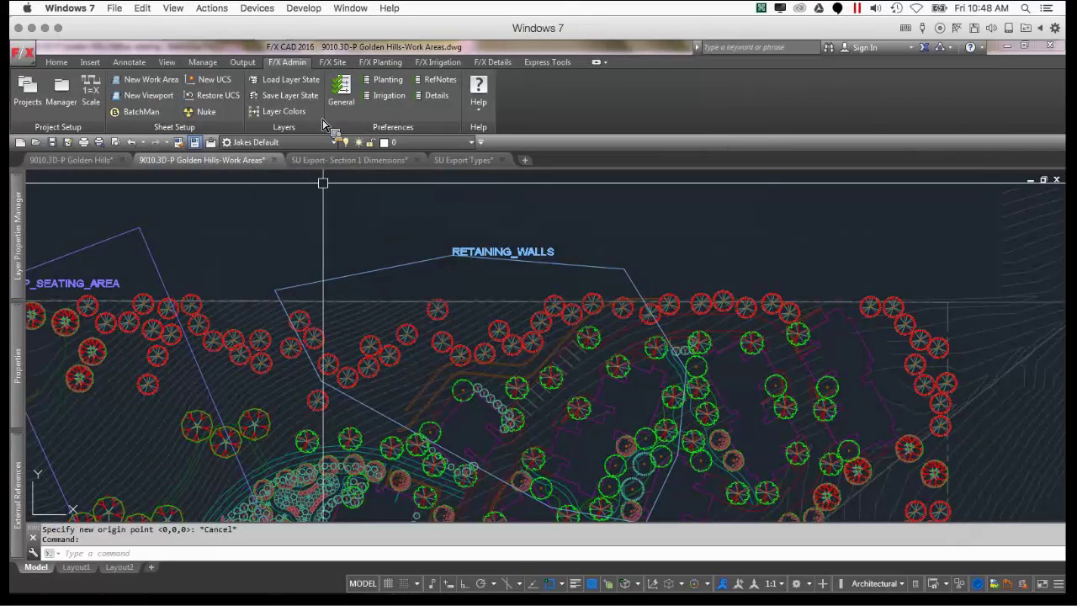
- Place a SECTION-DOUBLE callout across the RETAINING_WALLS work area, from its western trees to its southeast corner, with the section facing north
{"action": "mouse_move", "coordinate": [314, 277]}
{"action": "middle_mouse_down"}
{"action": "mouse_move", "coordinate": [551, 267]}
{"action": "mouse_move", "coordinate": [487, 258]}
{"action": "middle_mouse_up"}
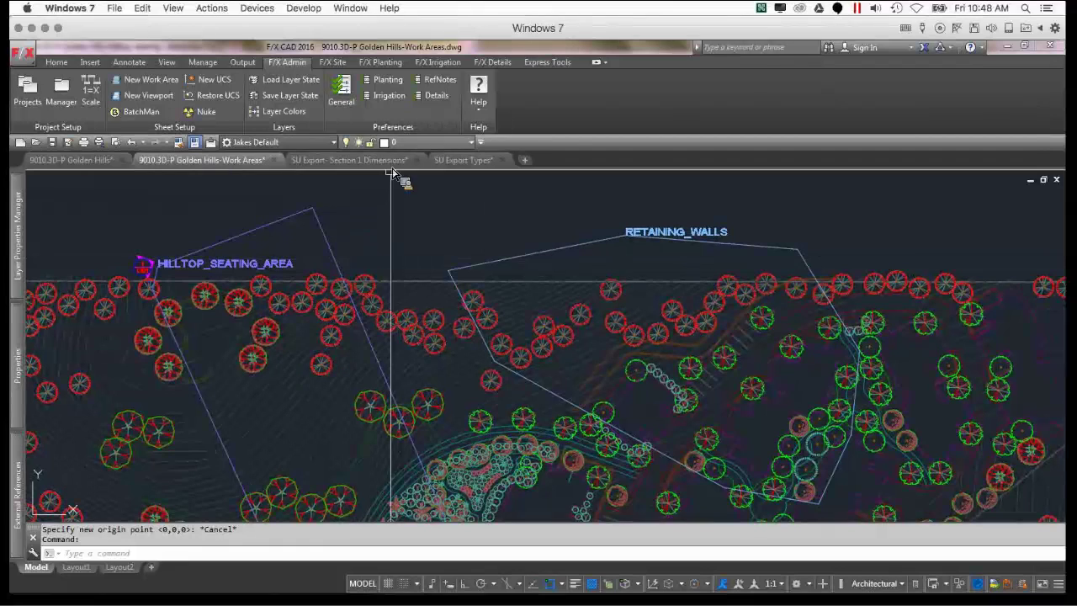
{"action": "left_click", "coordinate": [332, 61]}
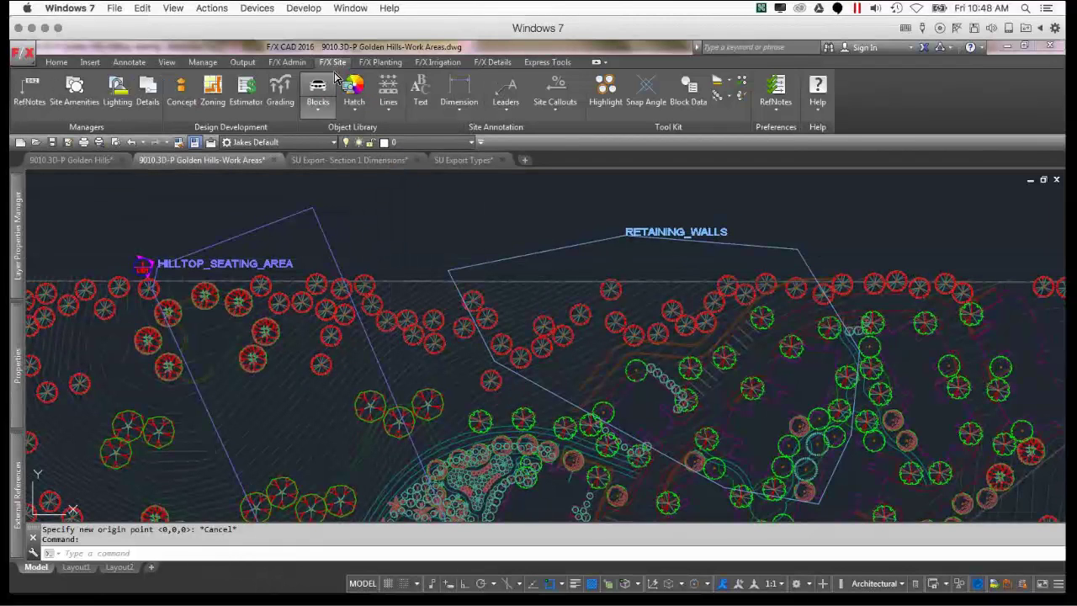
{"action": "left_click", "coordinate": [328, 92]}
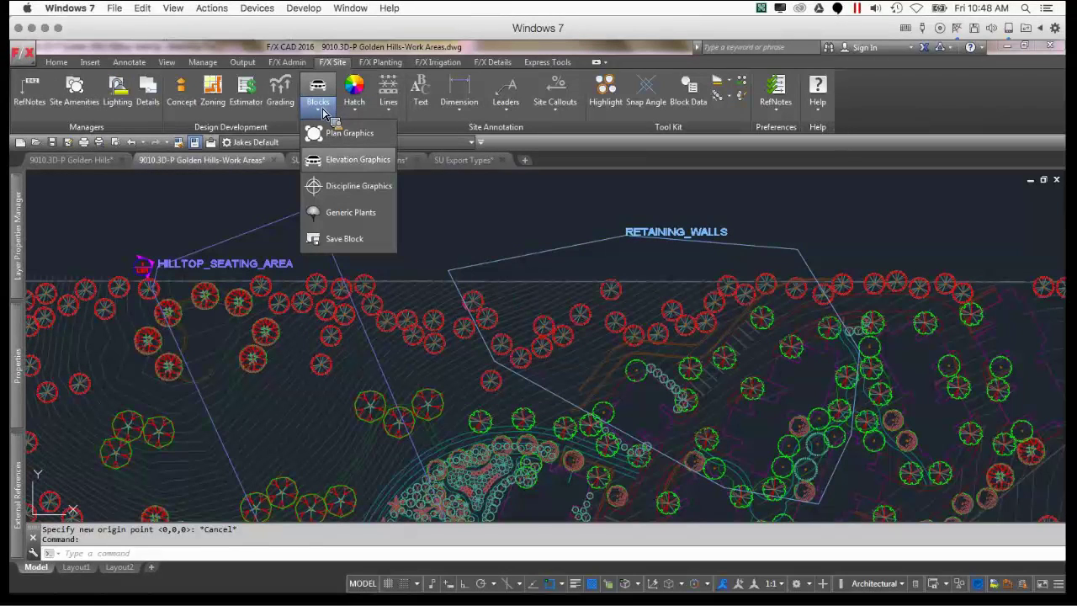
{"action": "left_click", "coordinate": [555, 111]}
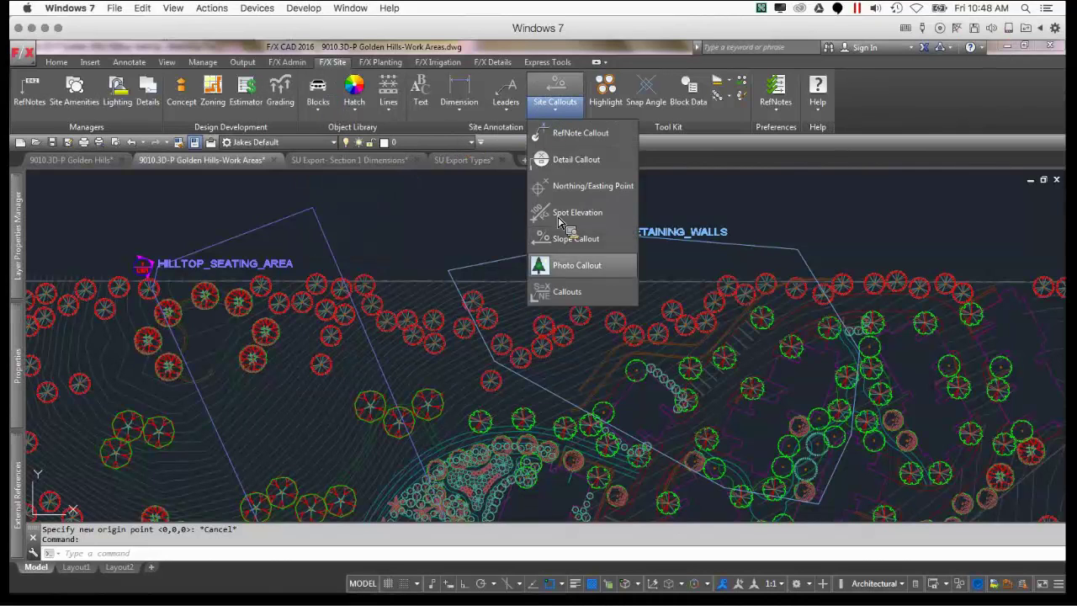
{"action": "left_click", "coordinate": [566, 291]}
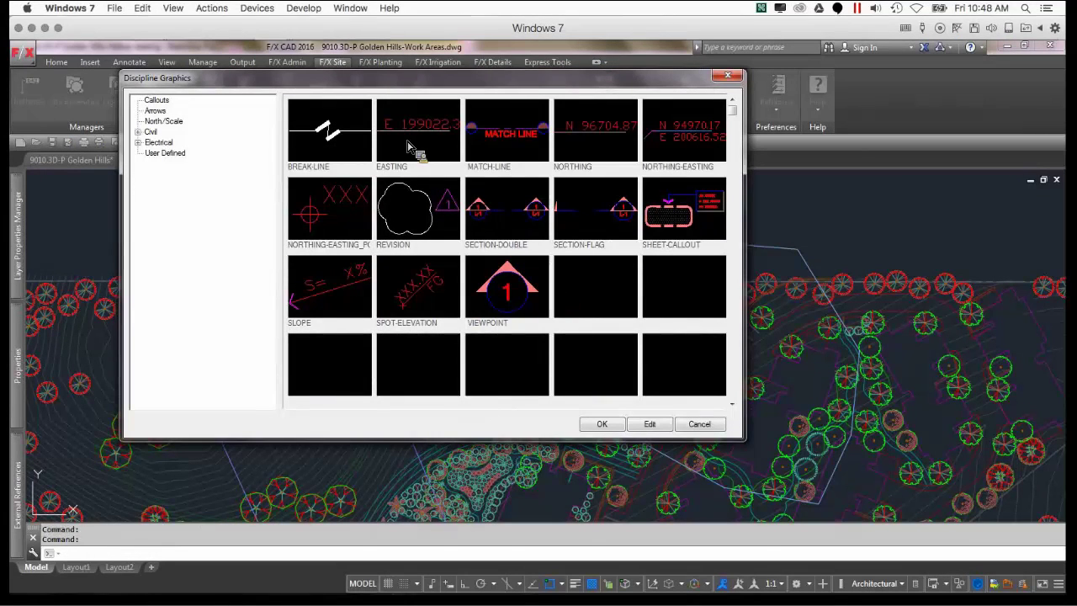
{"action": "left_click", "coordinate": [507, 206]}
{"action": "left_click", "coordinate": [600, 423]}
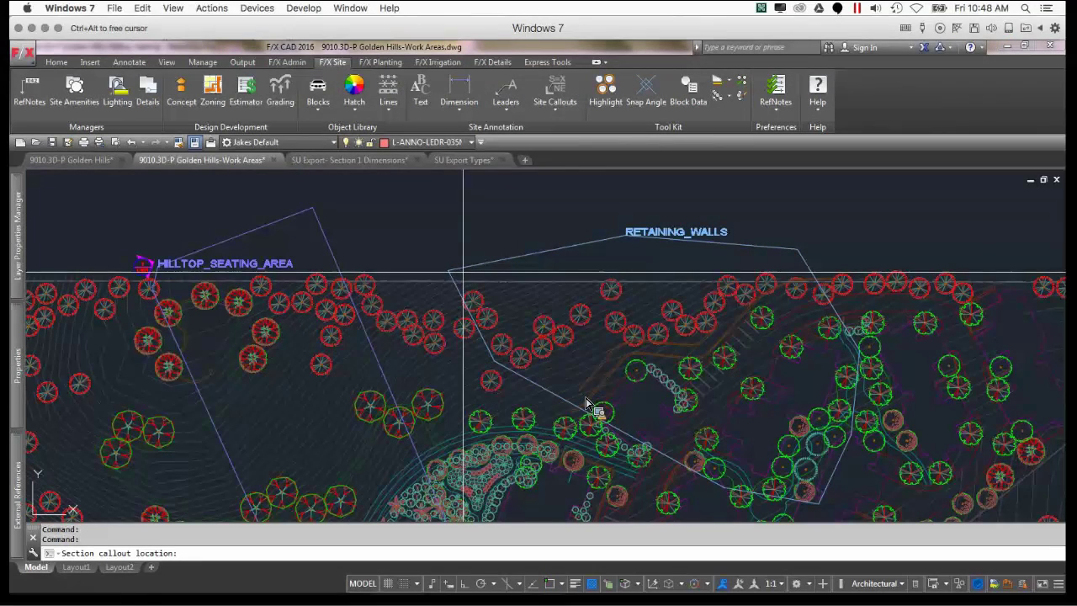
{"action": "left_click", "coordinate": [535, 350]}
{"action": "middle_click_drag", "start_coordinate": [722, 470], "coordinate": [622, 330]}
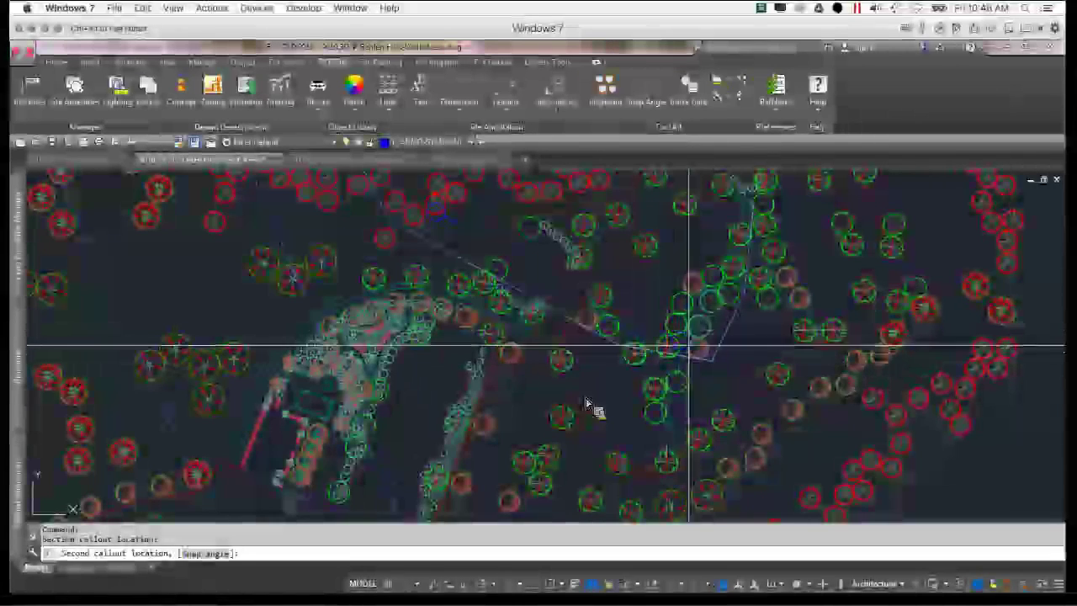
{"action": "left_click", "coordinate": [690, 341]}
{"action": "left_click", "coordinate": [695, 328]}
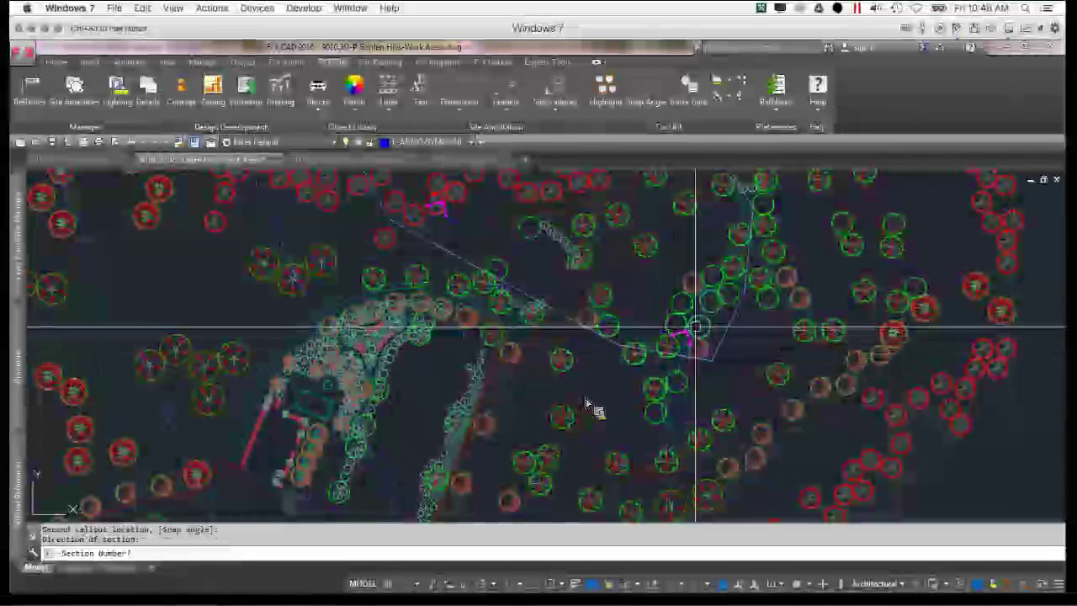
- Label the new section callout with section number 2 and sheet number L102
{"action": "type", "text": "2"}
{"action": "key", "text": "Return"}
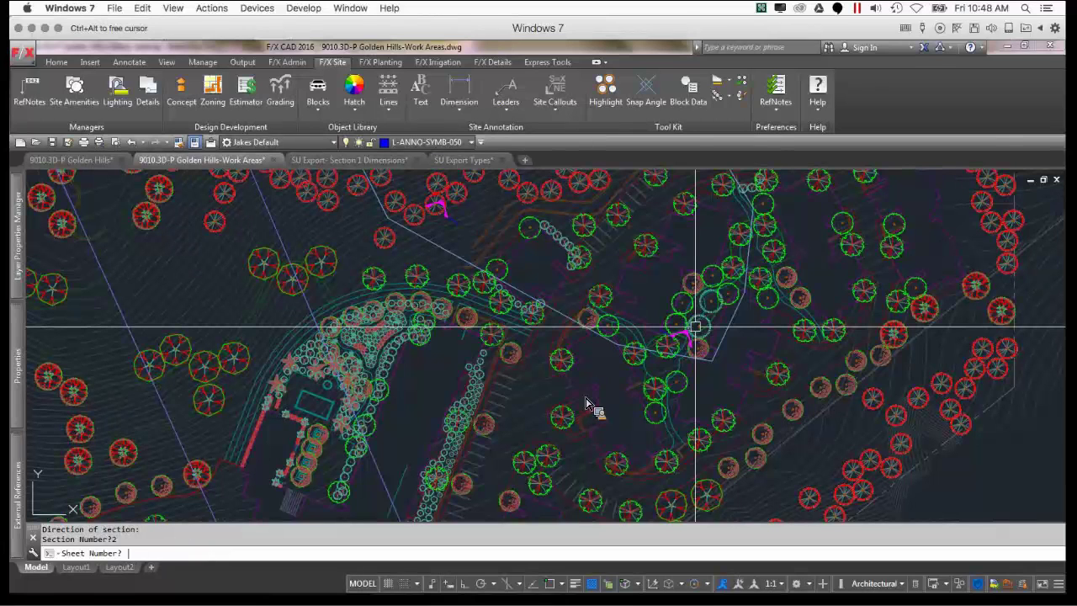
{"action": "type", "text": "L102"}
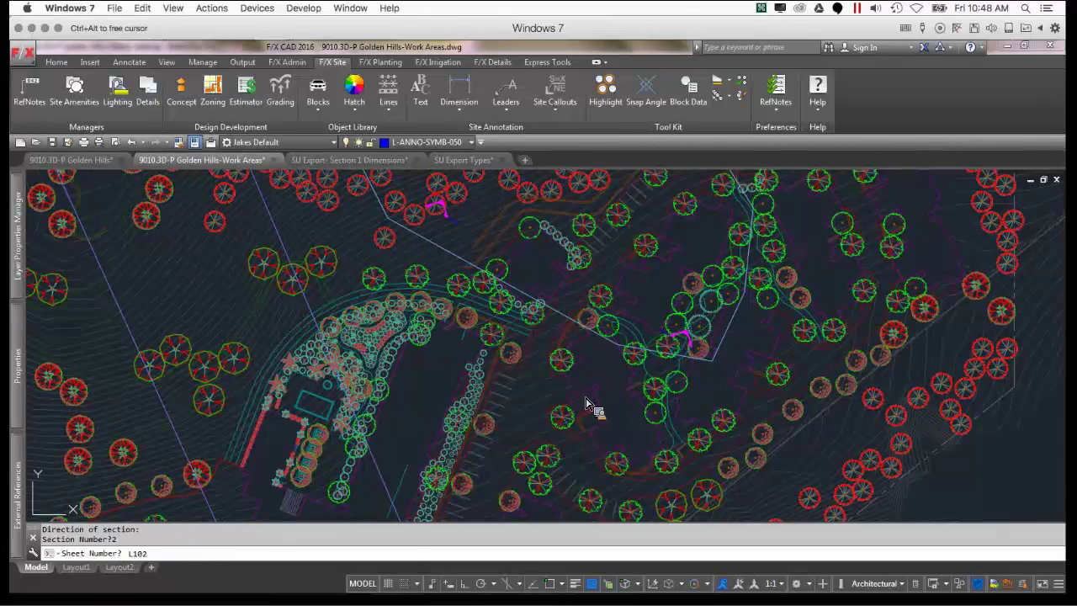
{"action": "key", "text": "Return"}
{"action": "middle_click_drag", "start_coordinate": [461, 312], "coordinate": [547, 394]}
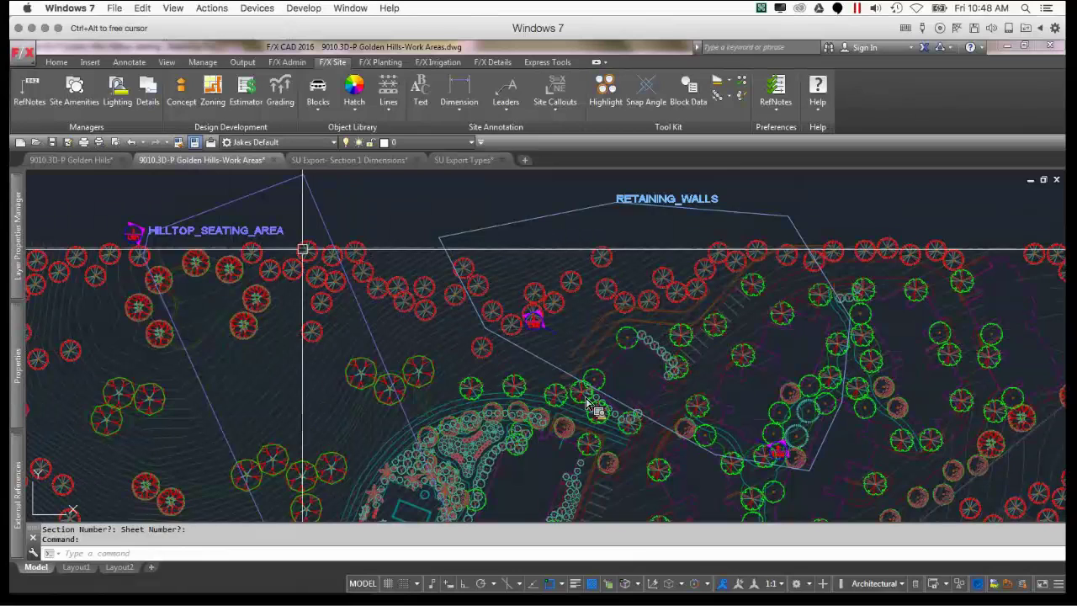
- Create a new UCS with its X axis along the 2/L102 section line and Y axis toward the northeast, and assign it to the RETAINING_WALLS work area
{"action": "left_click", "coordinate": [303, 64]}
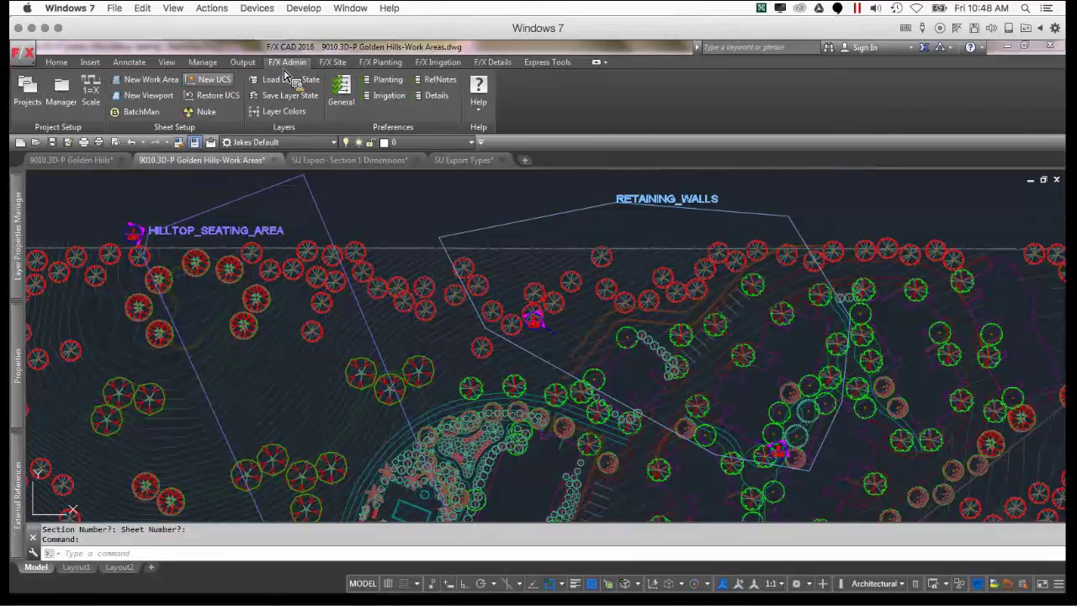
{"action": "left_click", "coordinate": [220, 84]}
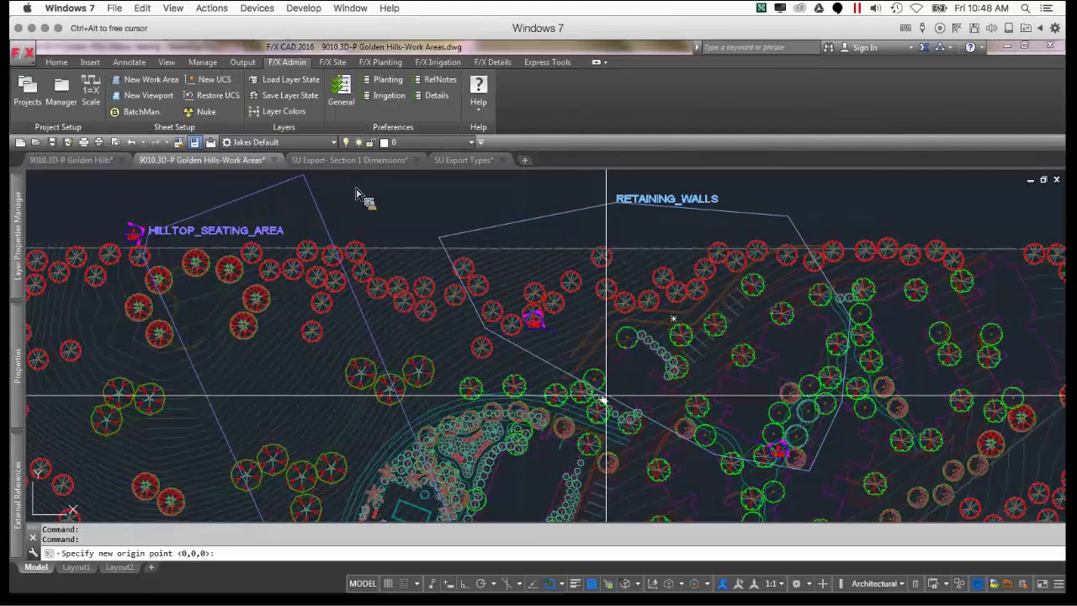
{"action": "left_click", "coordinate": [614, 398]}
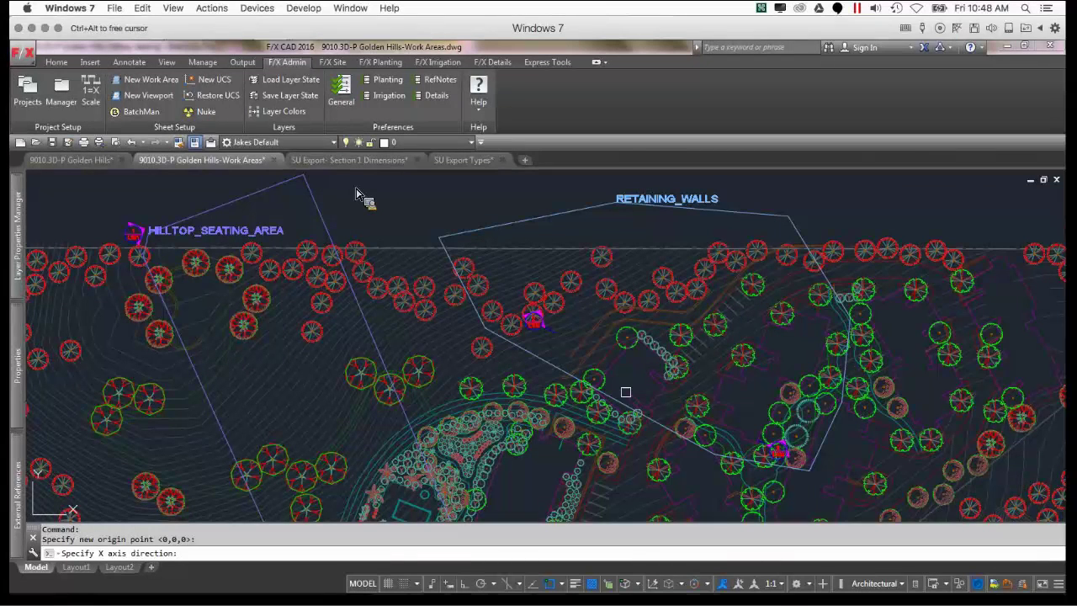
{"action": "scroll", "coordinate": [549, 328], "scroll_direction": "up", "scroll_amount": 5}
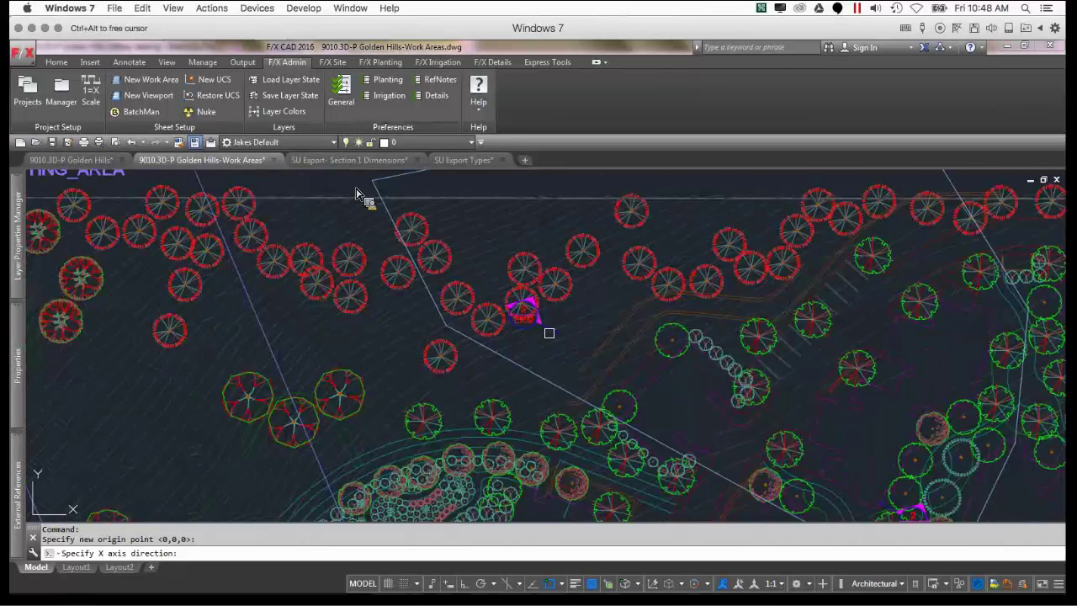
{"action": "scroll", "coordinate": [564, 345], "scroll_direction": "up", "scroll_amount": 2}
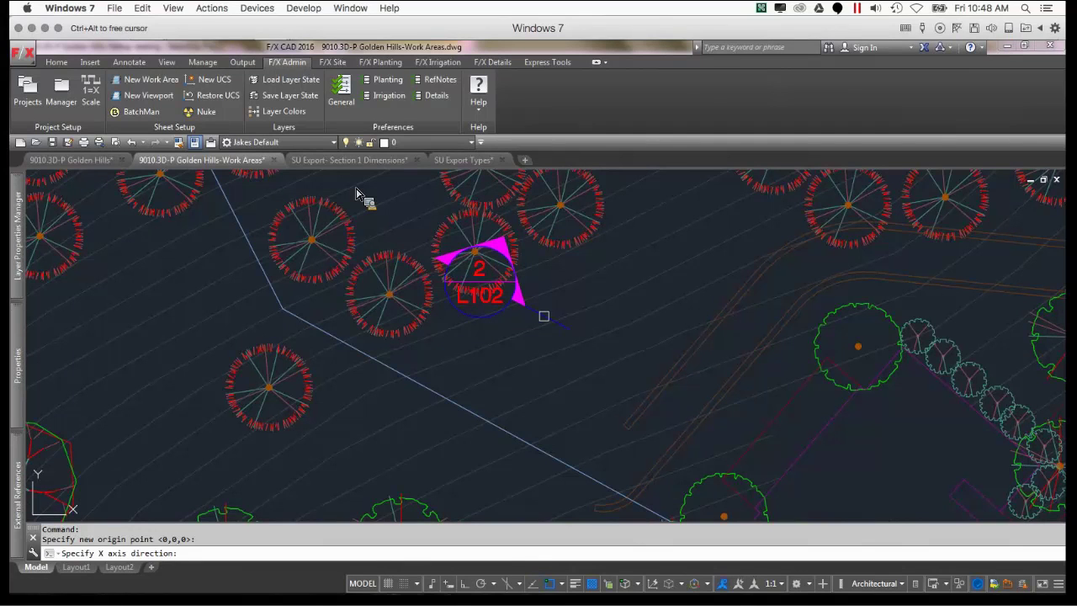
{"action": "left_click", "coordinate": [544, 316]}
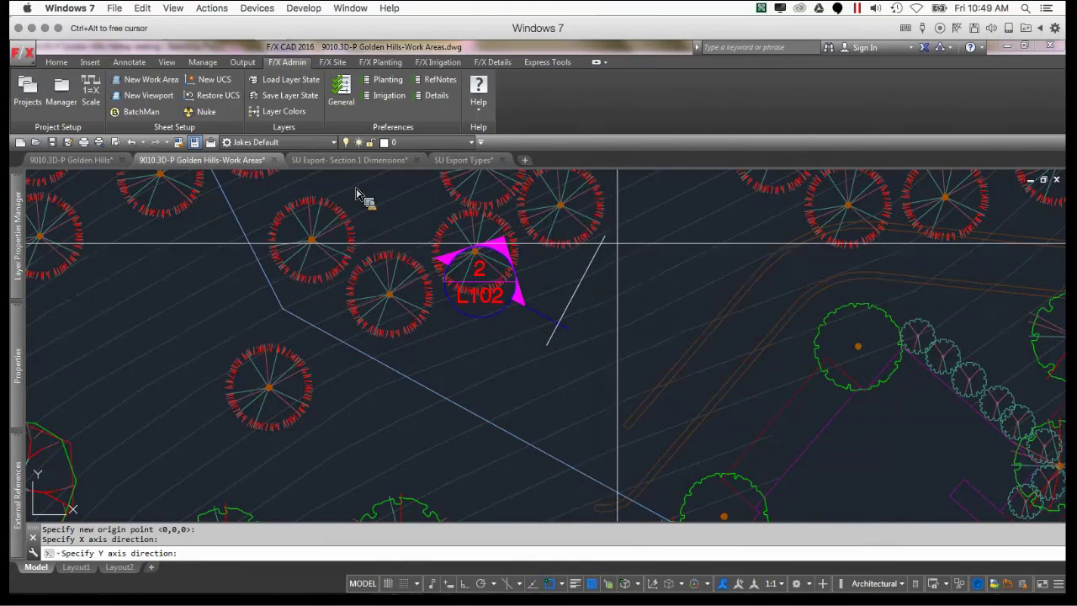
{"action": "left_click", "coordinate": [635, 205]}
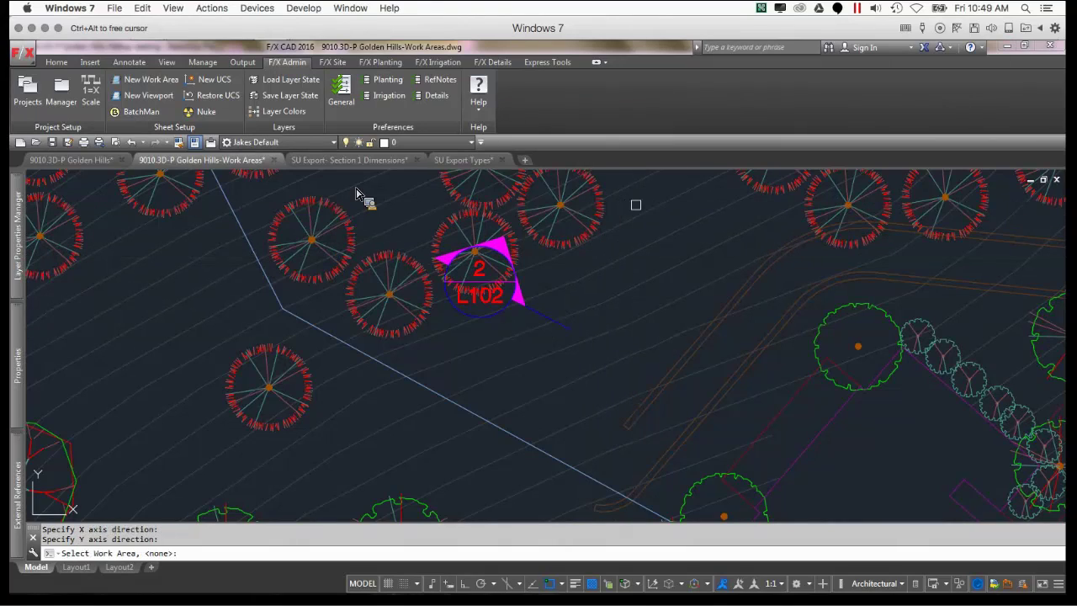
{"action": "scroll", "coordinate": [576, 325], "scroll_direction": "down", "scroll_amount": 5}
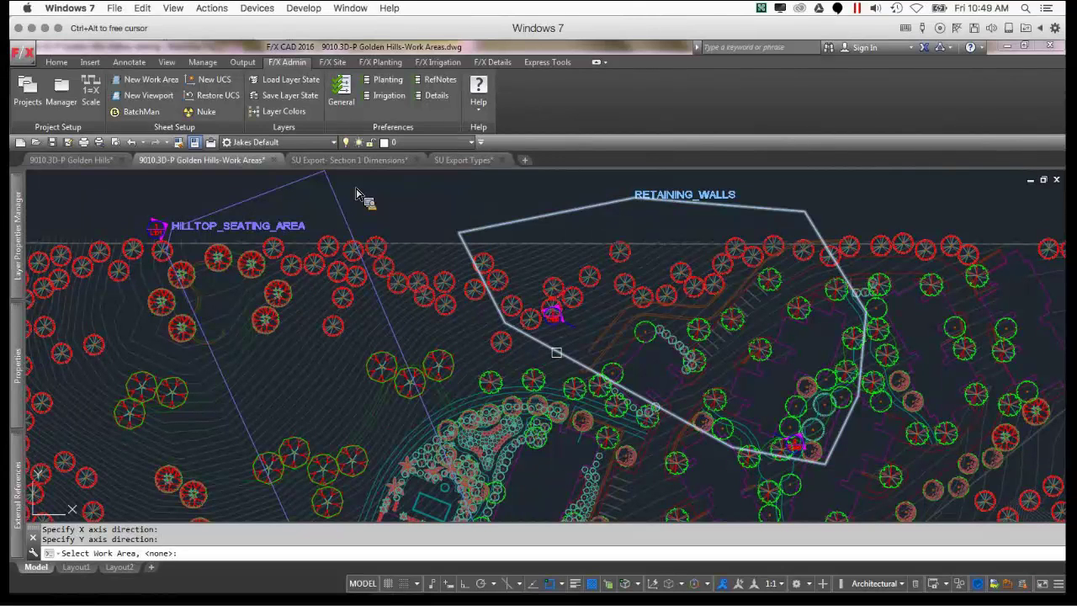
{"action": "left_click", "coordinate": [557, 351]}
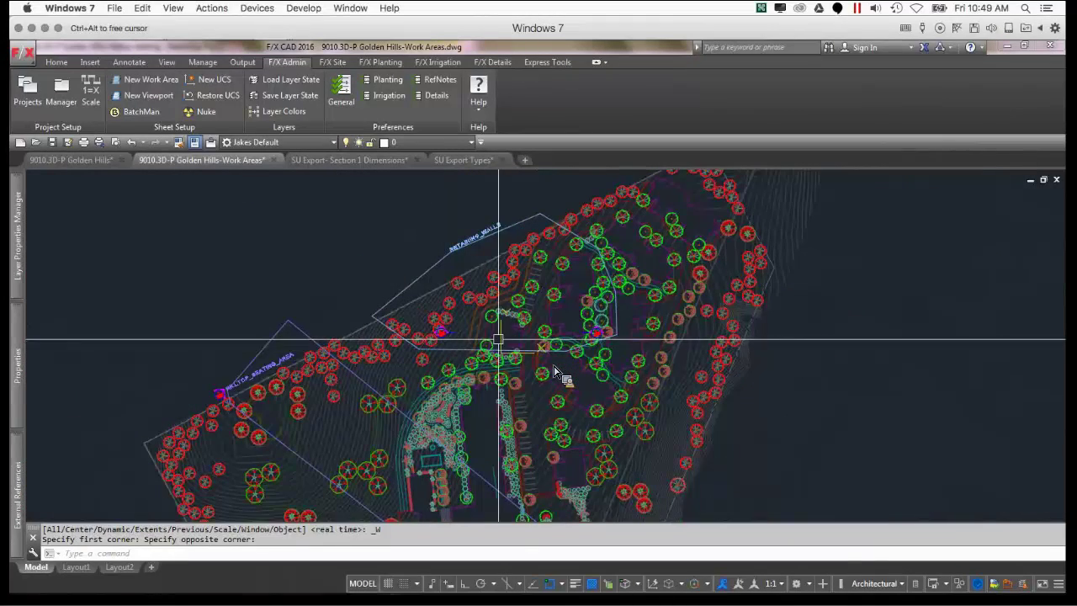
- Restore the UCS of the HILLTOP_SEATING_AREA work area, and return to the RETAINING_WALLS one
{"action": "scroll", "coordinate": [490, 329], "scroll_direction": "up", "scroll_amount": 2}
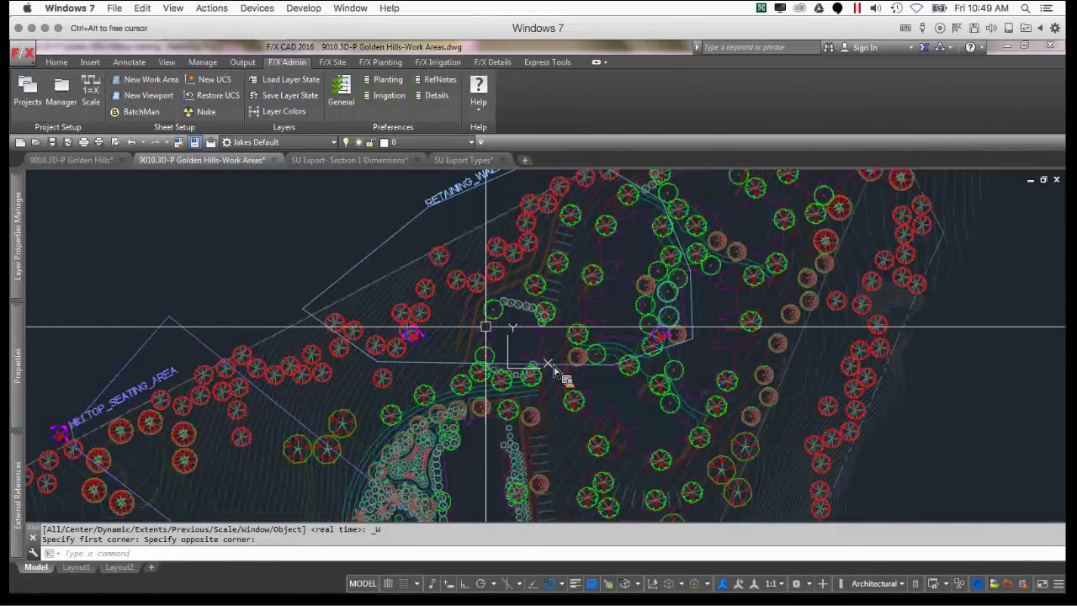
{"action": "scroll", "coordinate": [454, 341], "scroll_direction": "down", "scroll_amount": 2}
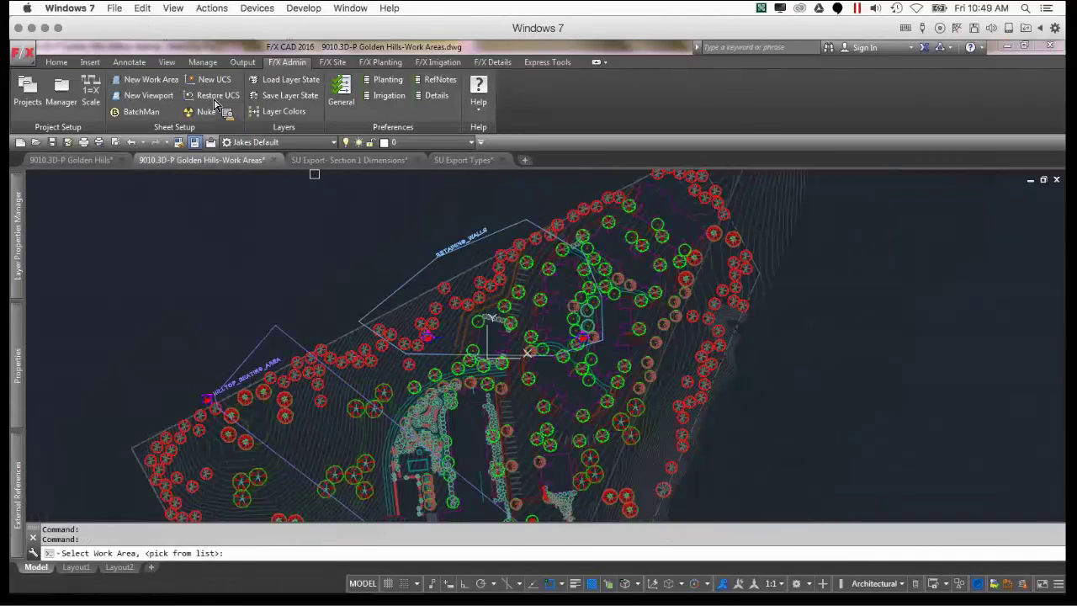
{"action": "middle_click_drag", "start_coordinate": [270, 345], "coordinate": [376, 157]}
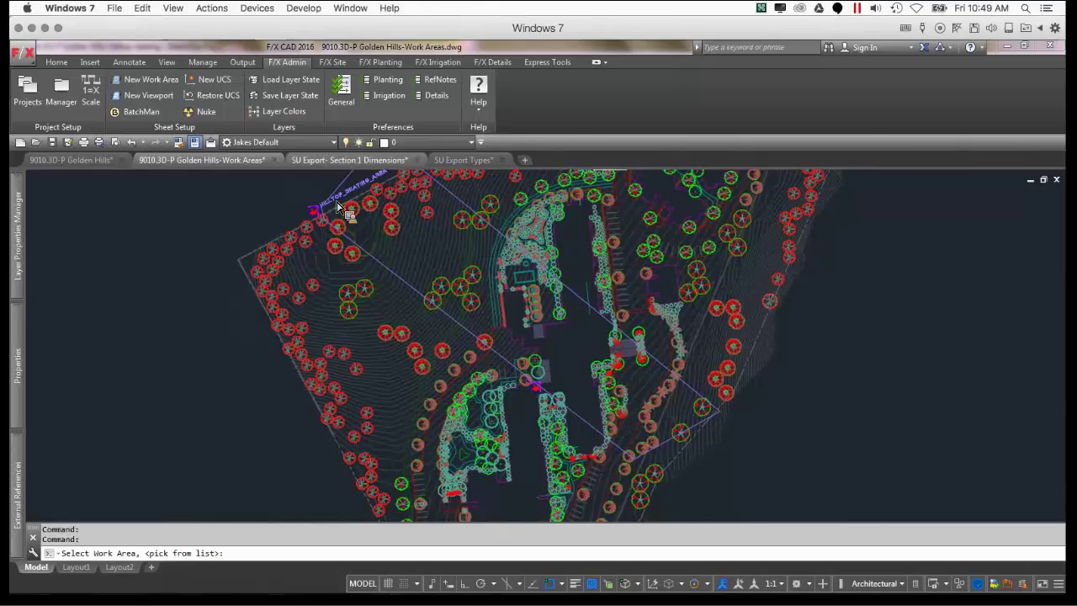
{"action": "left_click", "coordinate": [379, 192]}
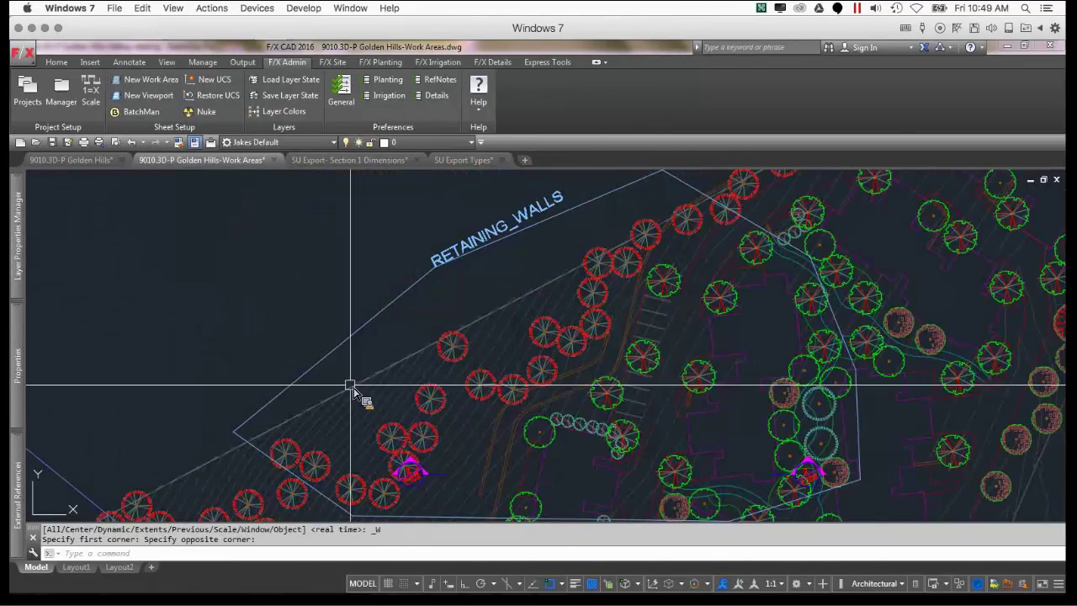
- View the list of saved UCSs without choosing one, and restore the HILLTOP_SEATING_AREA work area's UCS by picking its boundary
{"action": "middle_click_drag", "start_coordinate": [390, 427], "coordinate": [379, 317]}
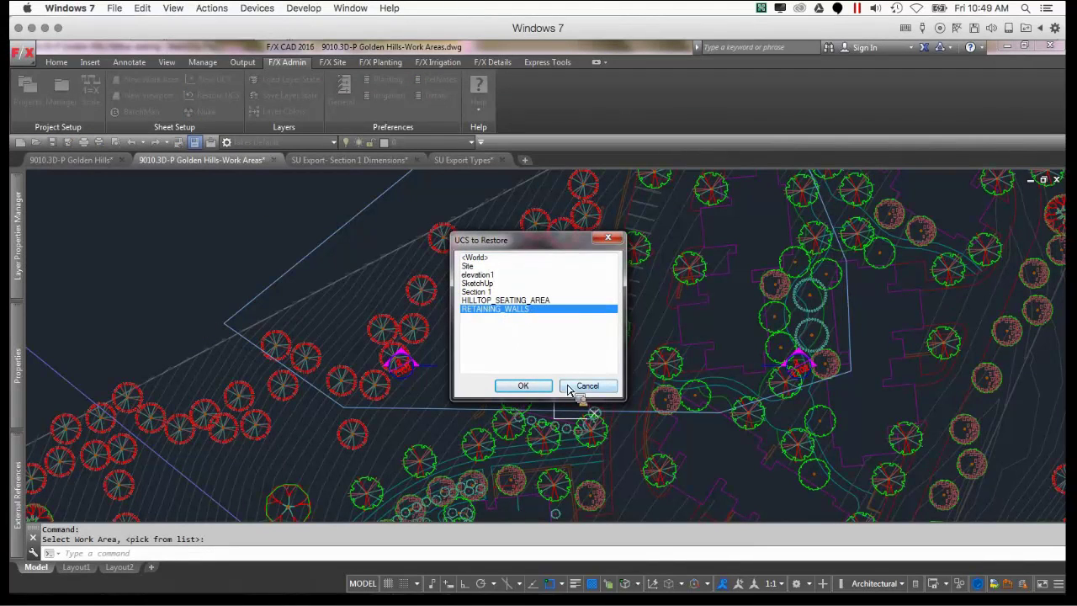
{"action": "left_click", "coordinate": [588, 386]}
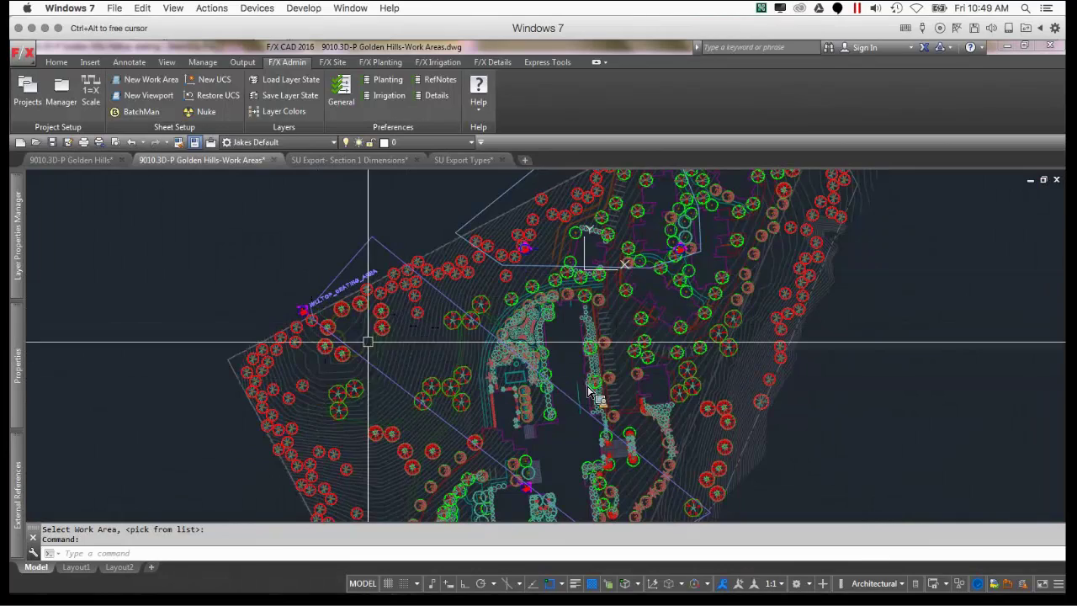
{"action": "left_click", "coordinate": [290, 236]}
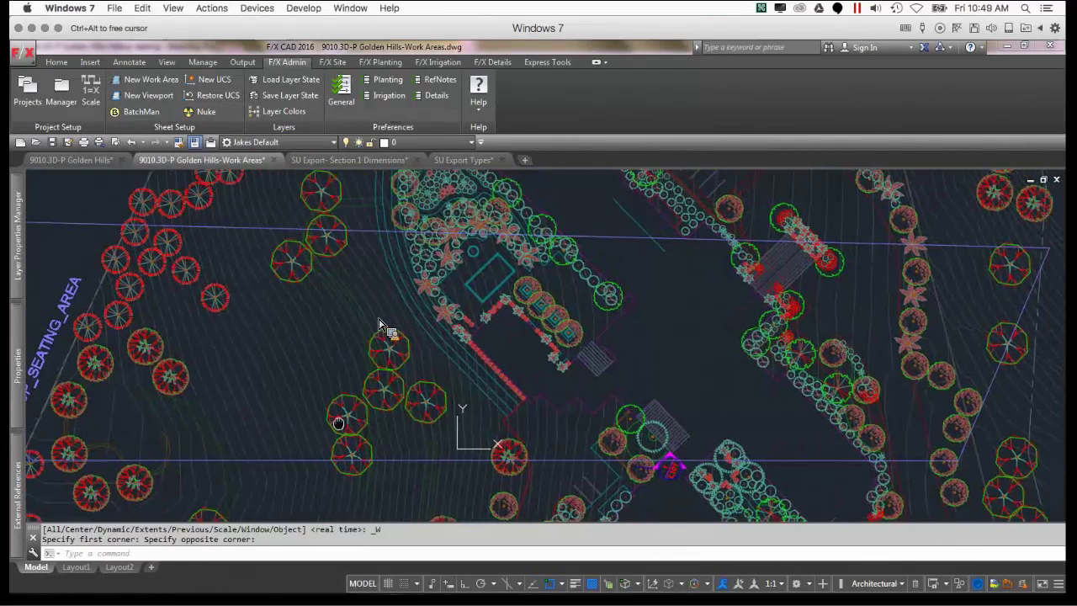
{"action": "scroll", "coordinate": [379, 324], "scroll_direction": "down", "scroll_amount": 5}
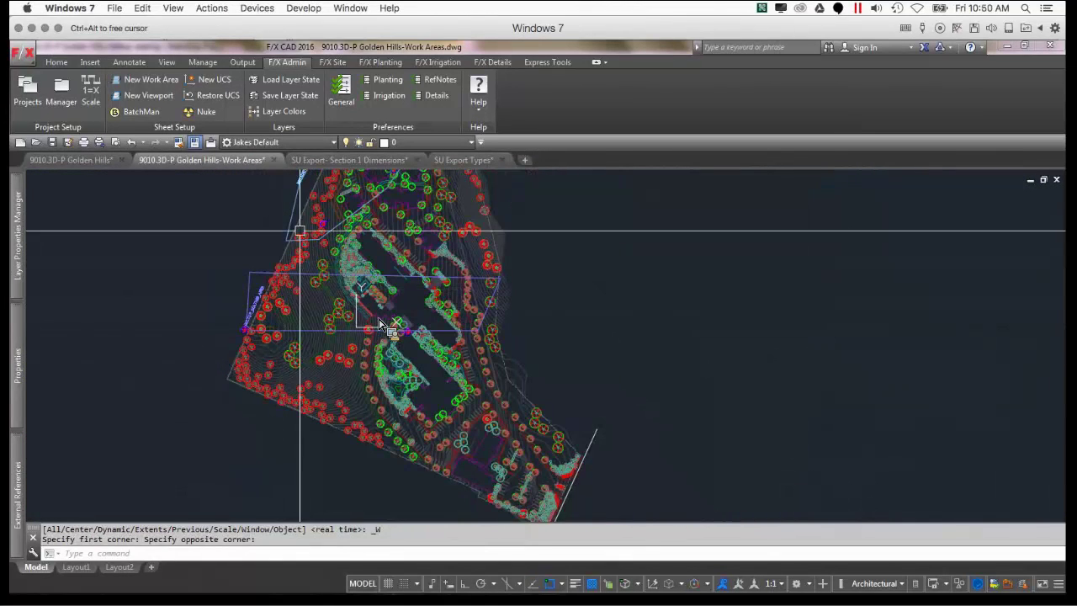
- In SU Export Types.dwg, copy the 2D Graphic As DWG section and its label, using the section line's west end as base point
{"action": "left_click", "coordinate": [463, 162]}
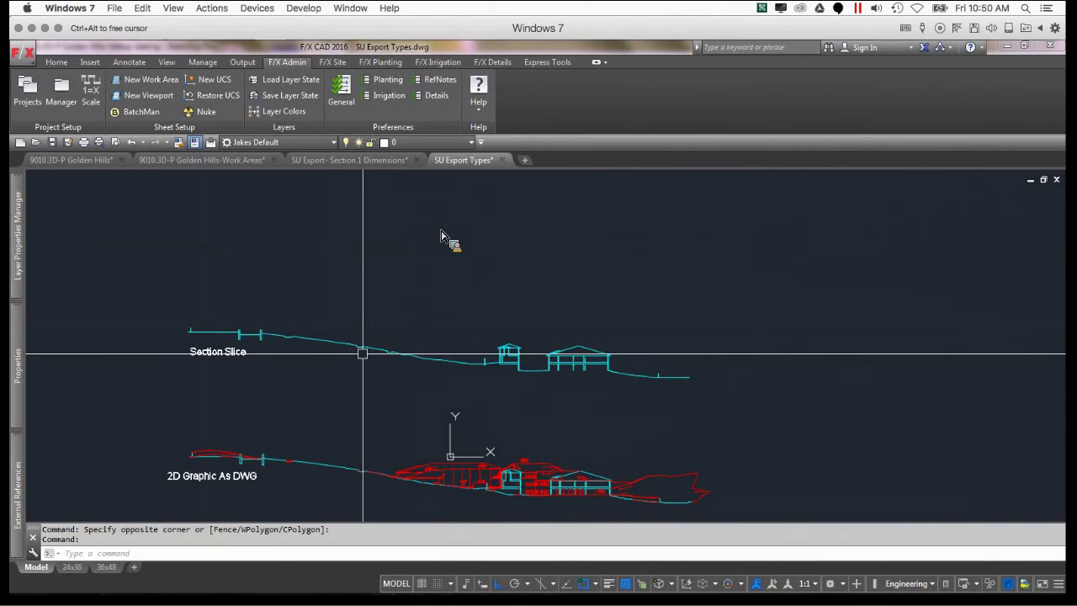
{"action": "middle_click_drag", "start_coordinate": [613, 413], "coordinate": [596, 322]}
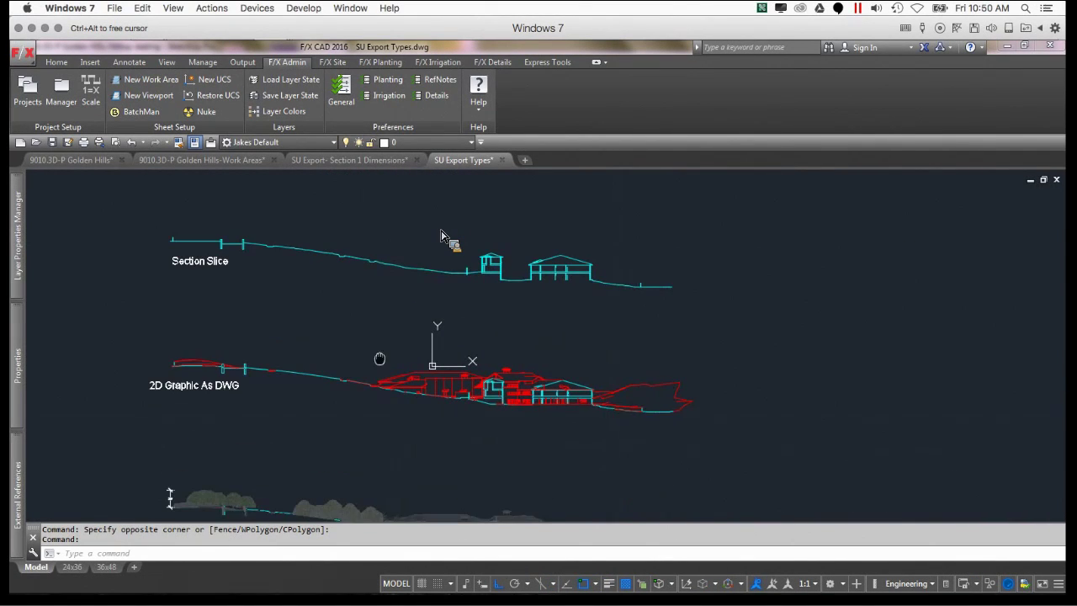
{"action": "left_click", "coordinate": [780, 426]}
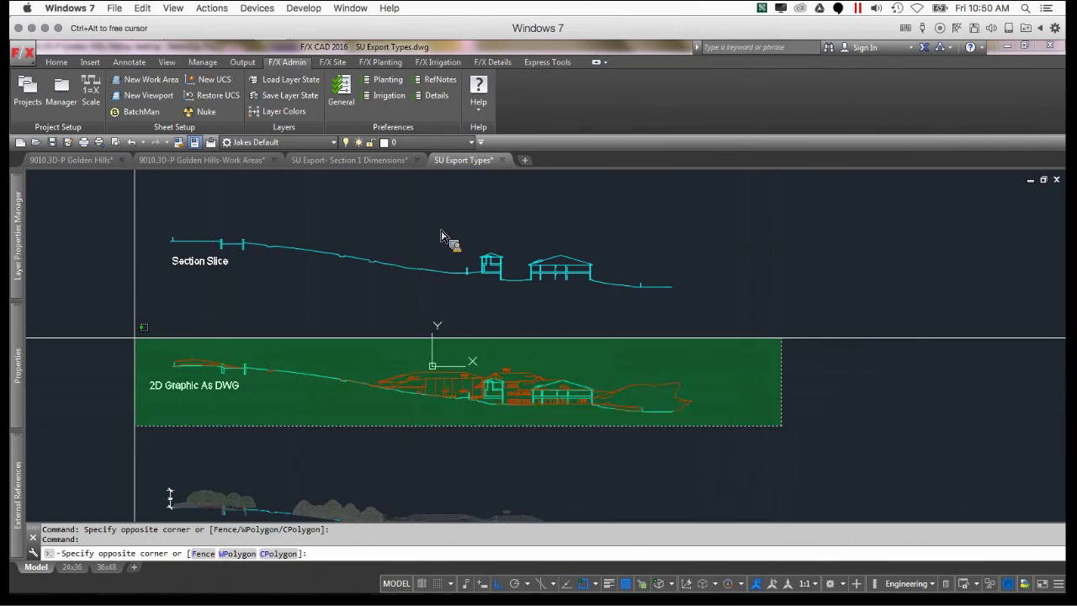
{"action": "left_click", "coordinate": [124, 336]}
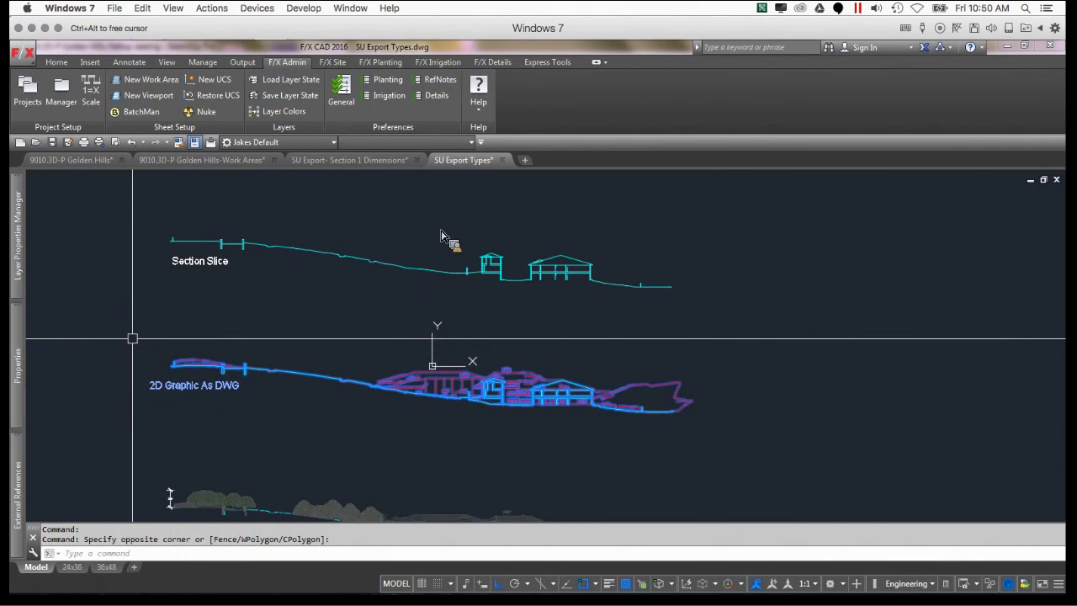
{"action": "right_click", "coordinate": [137, 347]}
{"action": "mouse_move", "coordinate": [187, 337]}
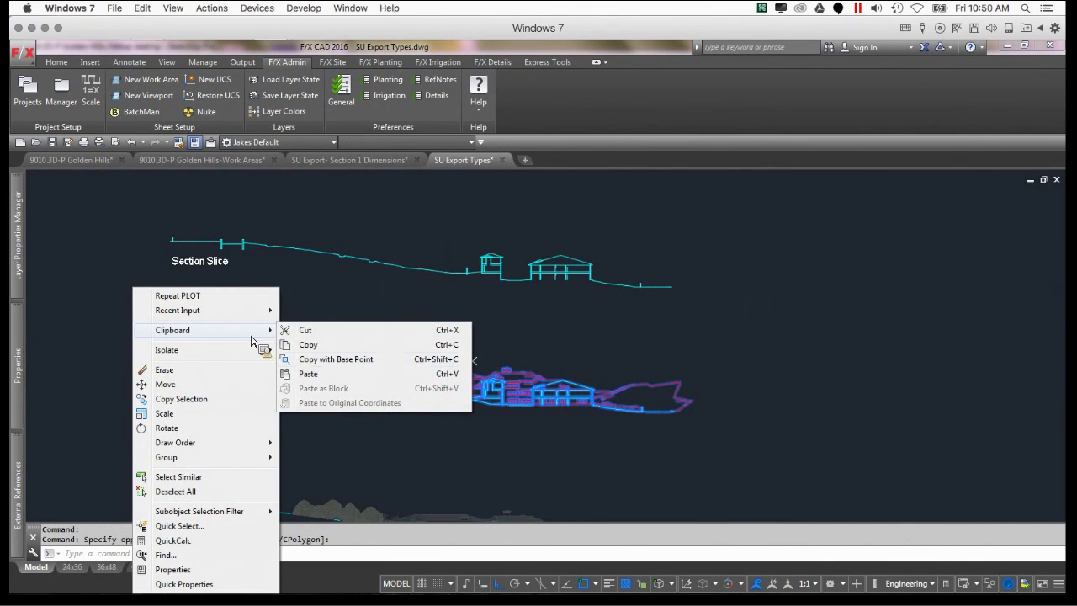
{"action": "left_click", "coordinate": [291, 359]}
{"action": "scroll", "coordinate": [288, 366], "scroll_direction": "up", "scroll_amount": 5}
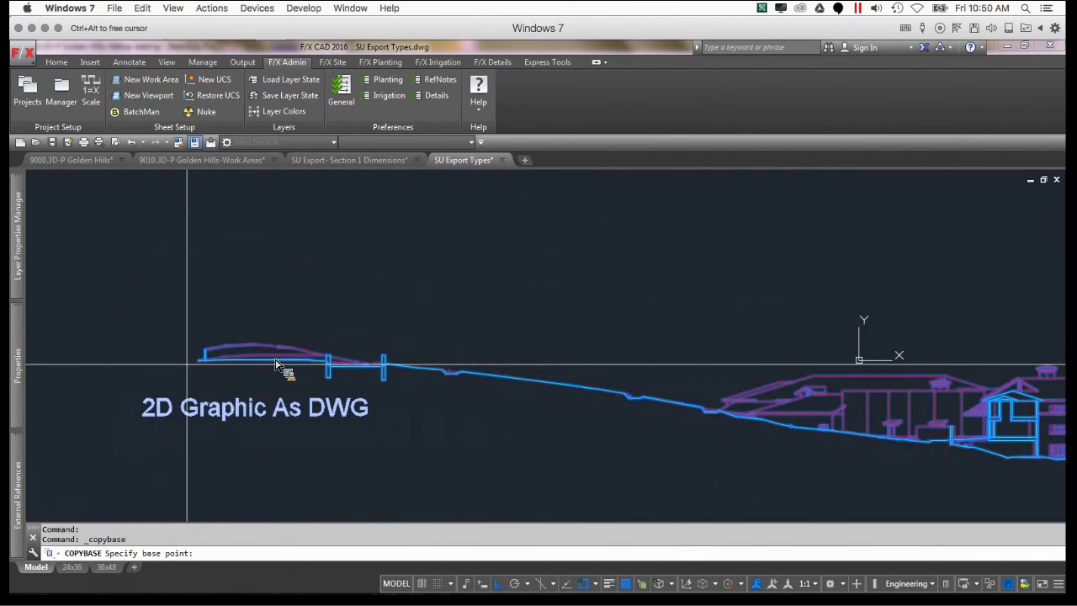
{"action": "left_click", "coordinate": [198, 360]}
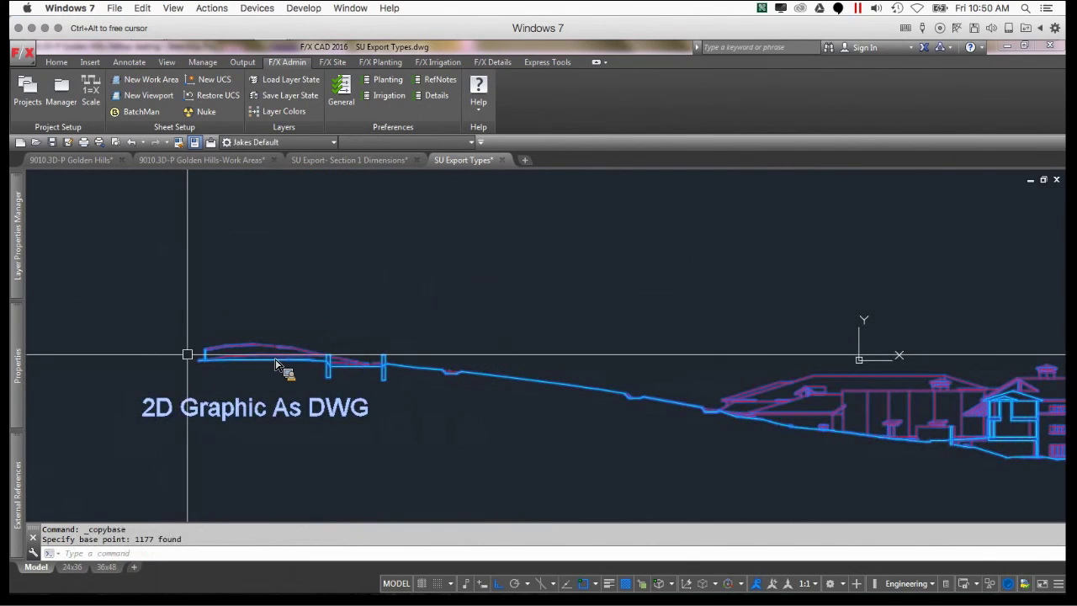
- Paste the copied section into the Golden Hills Work Areas drawing, below the site plan and vertically aligned with the HILLTOP_SEATING_AREA section line's west end
{"action": "left_click", "coordinate": [199, 161]}
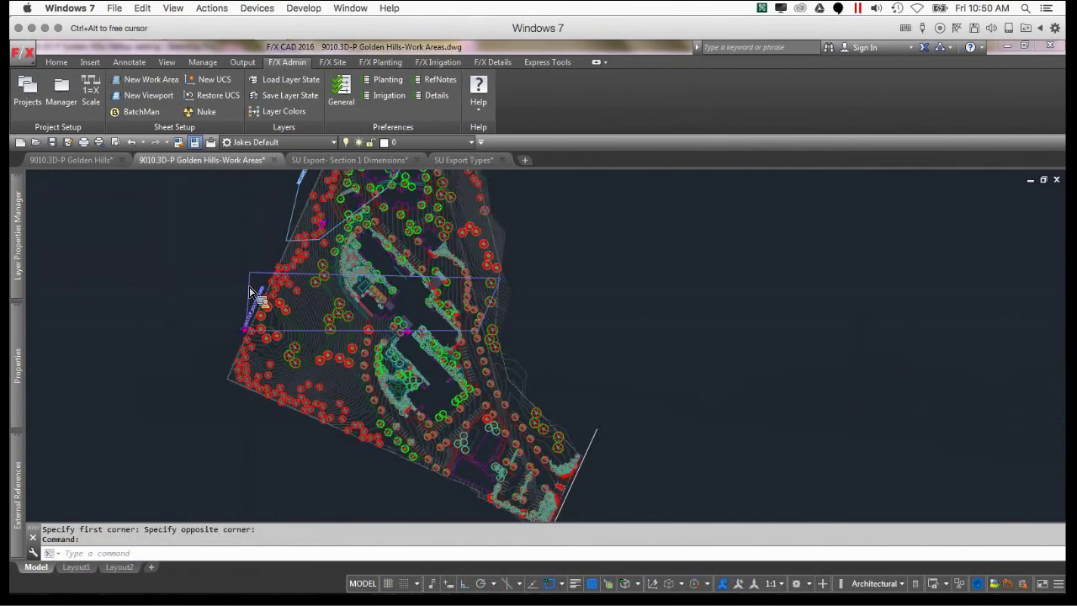
{"action": "scroll", "coordinate": [250, 292], "scroll_direction": "down", "scroll_amount": 3}
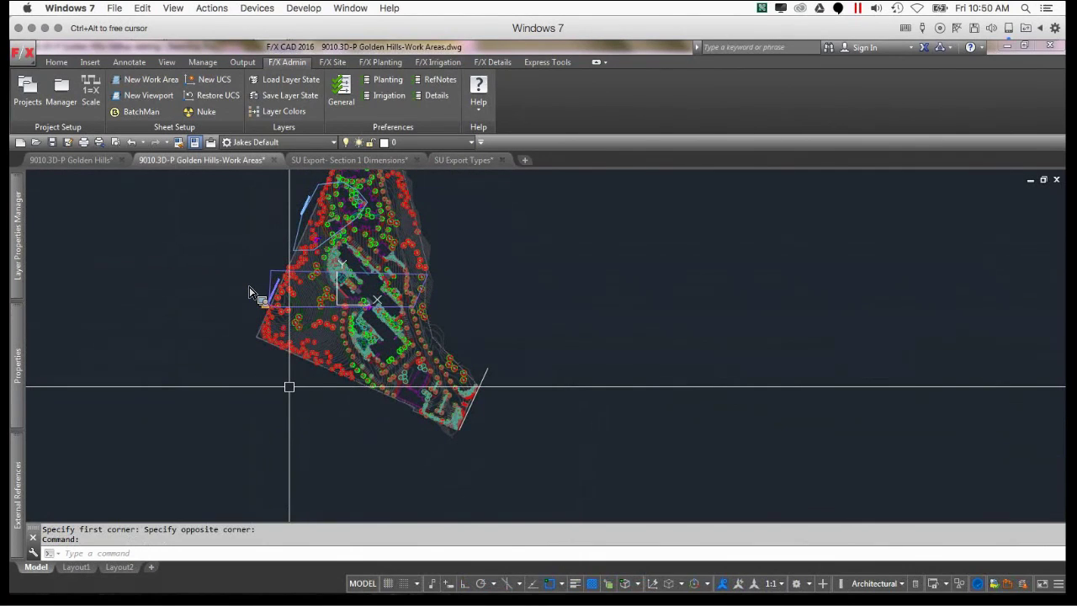
{"action": "key", "text": "ctrl+v"}
{"action": "scroll", "coordinate": [286, 391], "scroll_direction": "up", "scroll_amount": 5}
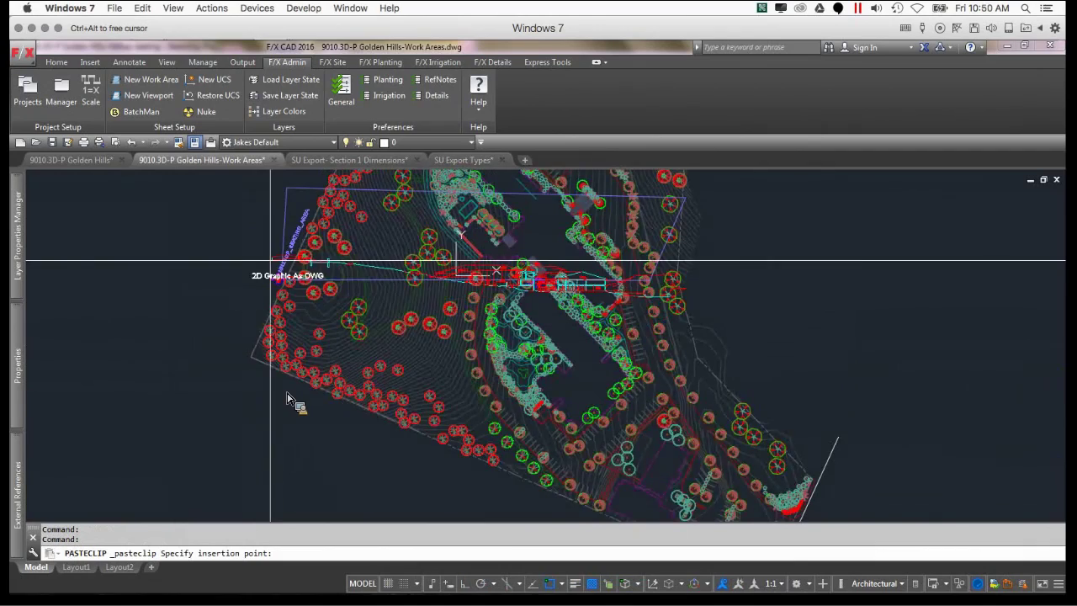
{"action": "scroll", "coordinate": [287, 399], "scroll_direction": "up", "scroll_amount": 2}
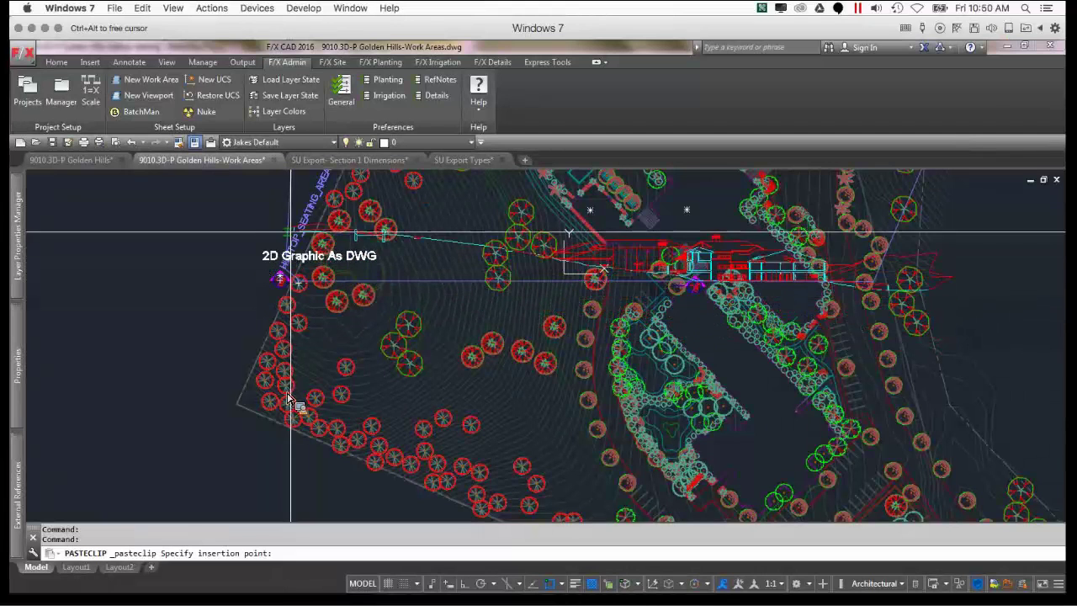
{"action": "scroll", "coordinate": [287, 399], "scroll_direction": "down", "scroll_amount": 5}
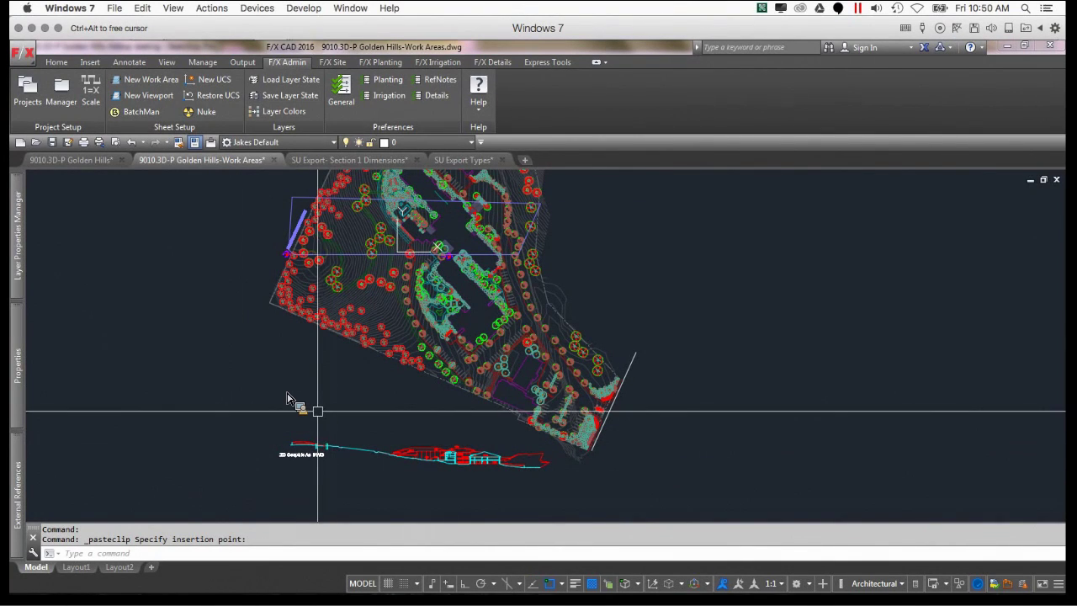
- Highlight one tree type in the HILLTOP_SEATING_AREA, switch to the red tree type near its west edge, and select that highlighted set
{"action": "middle_click_drag", "start_coordinate": [332, 339], "coordinate": [308, 339]}
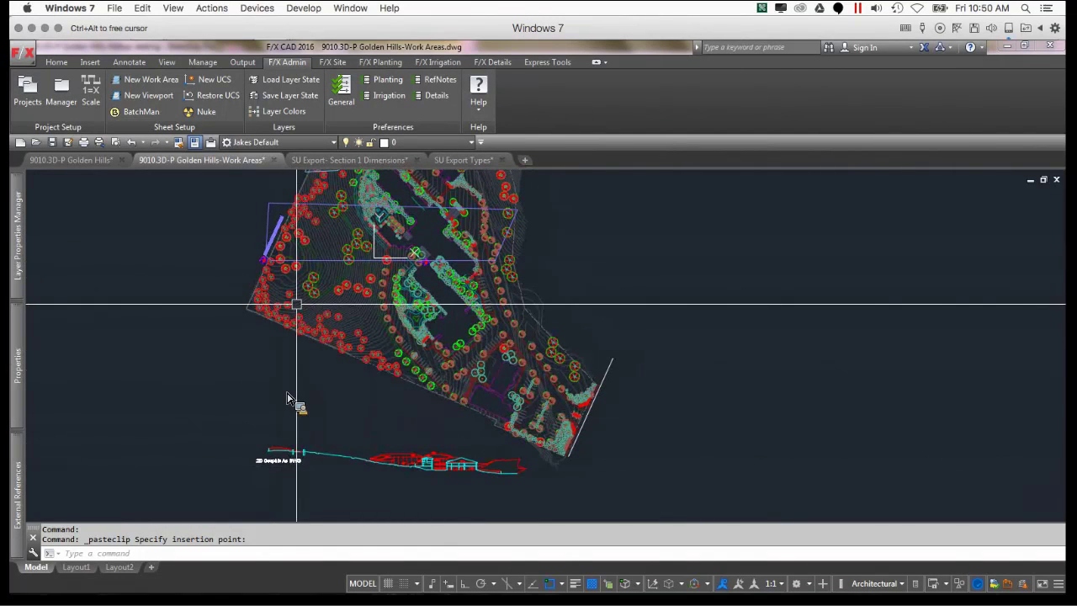
{"action": "scroll", "coordinate": [294, 242], "scroll_direction": "up", "scroll_amount": 3}
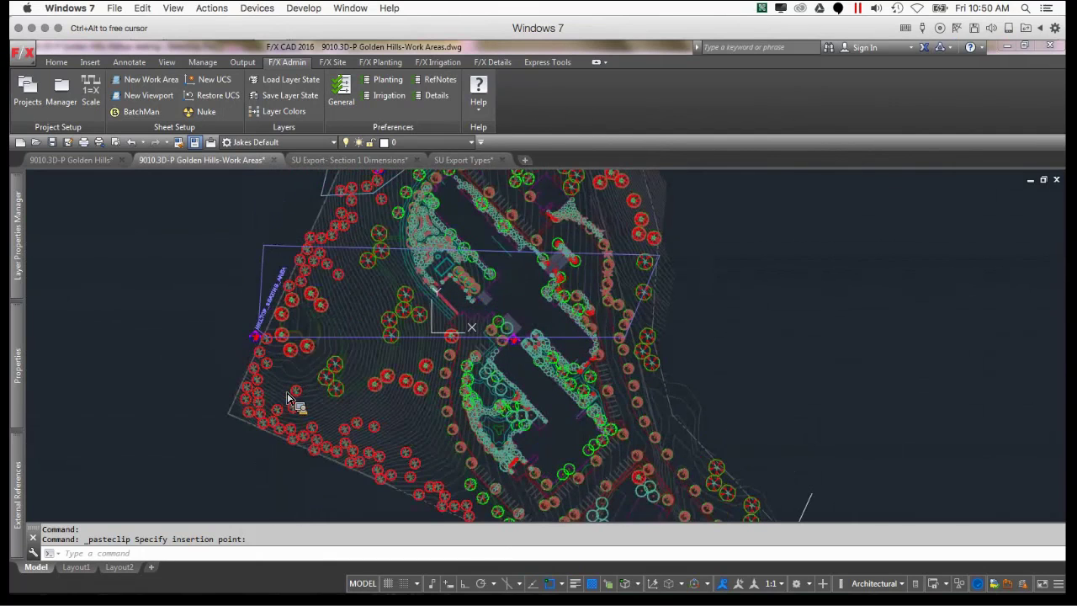
{"action": "middle_click_drag", "start_coordinate": [327, 316], "coordinate": [331, 303]}
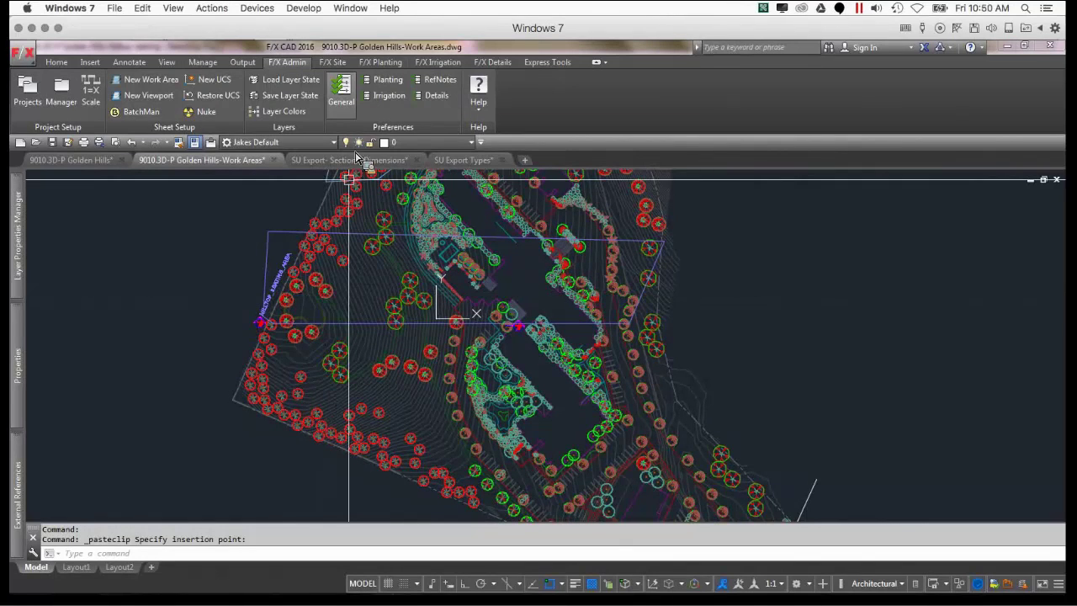
{"action": "left_click", "coordinate": [380, 61]}
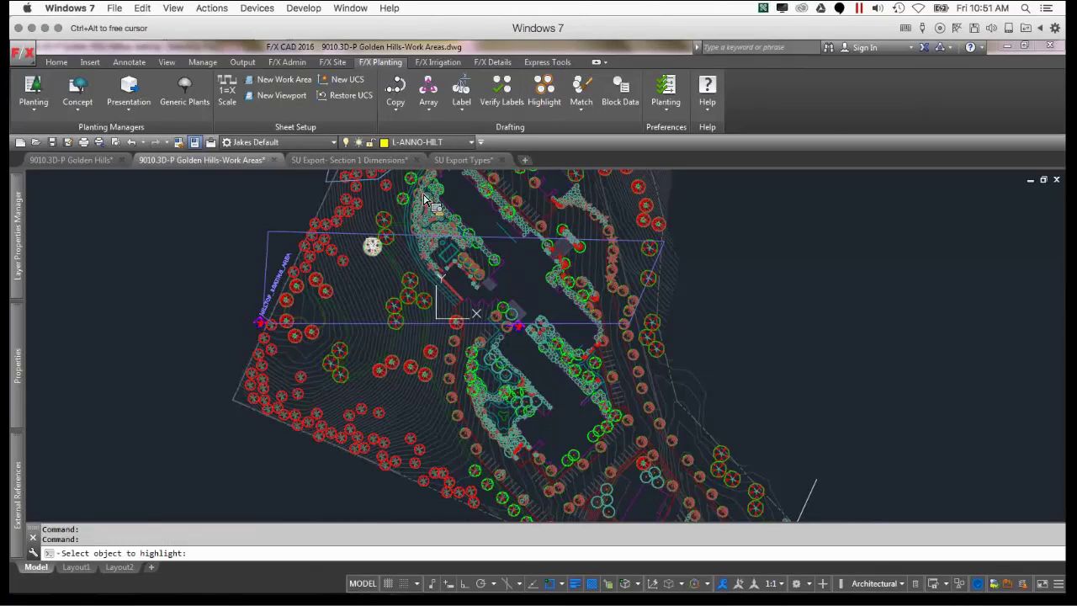
{"action": "left_click", "coordinate": [373, 248]}
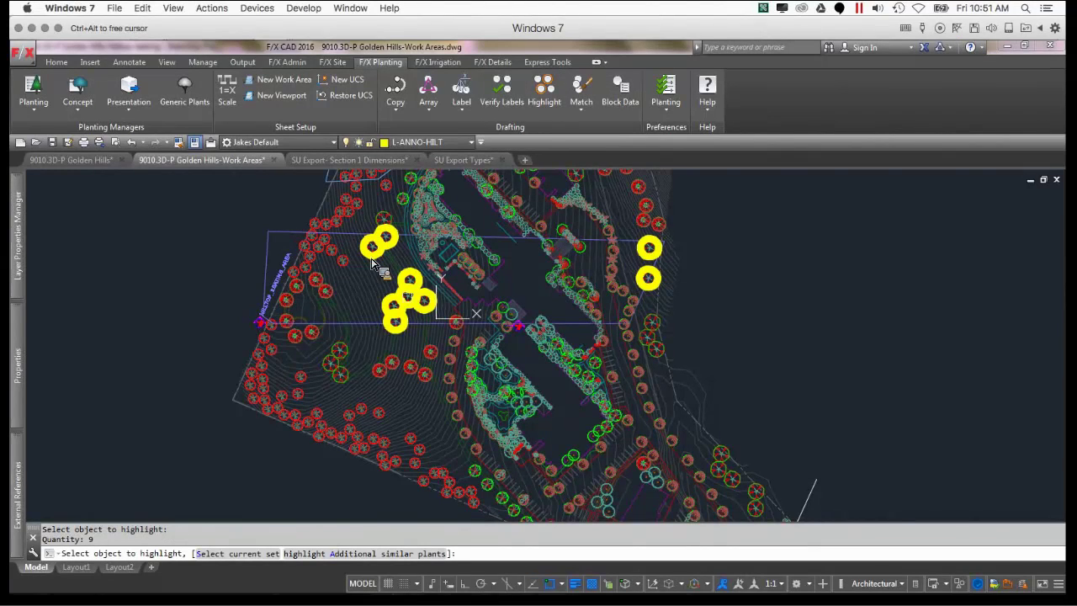
{"action": "left_click", "coordinate": [327, 287]}
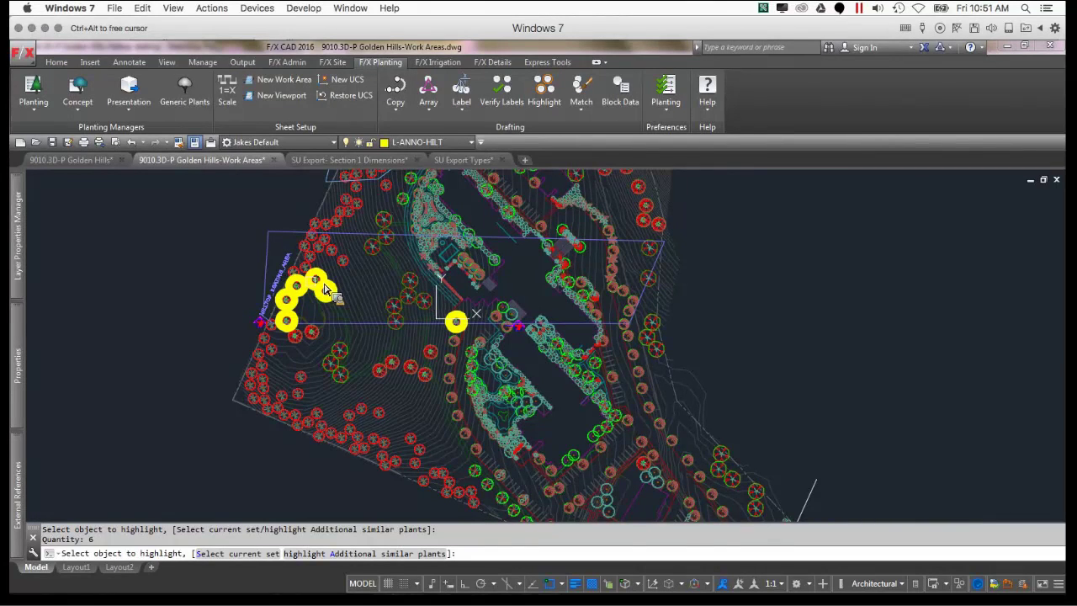
{"action": "scroll", "coordinate": [325, 287], "scroll_direction": "down", "scroll_amount": 3}
{"action": "scroll", "coordinate": [324, 288], "scroll_direction": "up", "scroll_amount": 3}
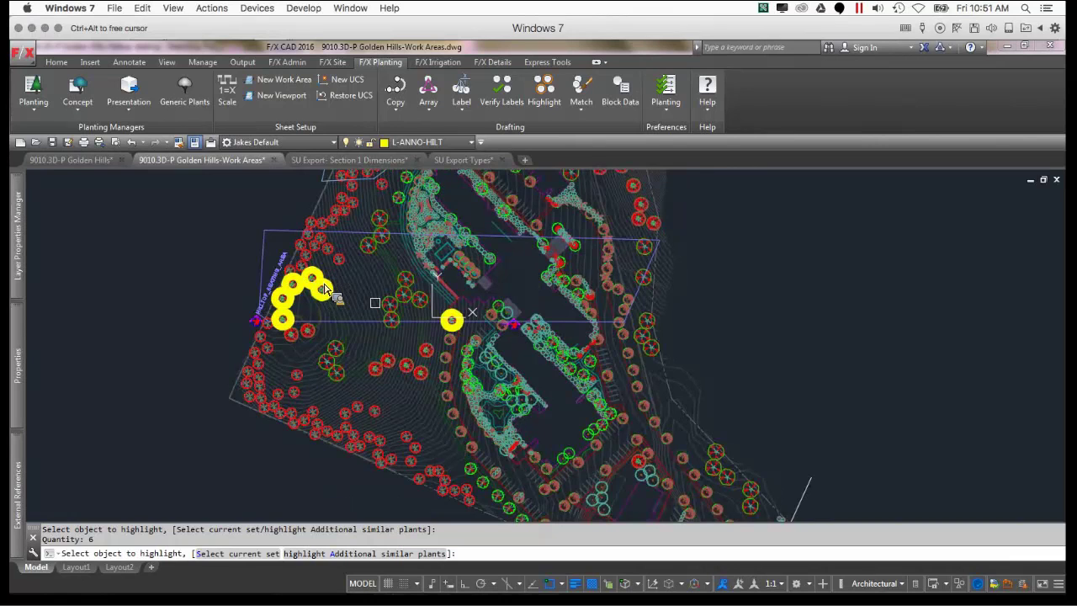
{"action": "middle_click_drag", "start_coordinate": [376, 303], "coordinate": [338, 264]}
{"action": "scroll", "coordinate": [325, 287], "scroll_direction": "down", "scroll_amount": 2}
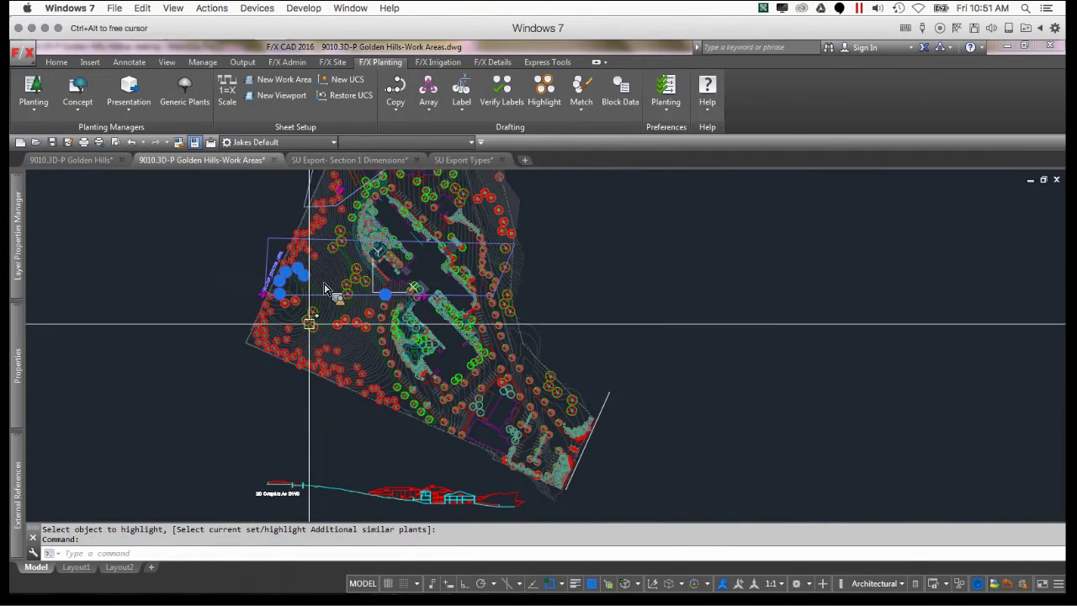
- Copy the selected trees straight down with Ortho on, placing them just below the pasted section
{"action": "right_click", "coordinate": [244, 276]}
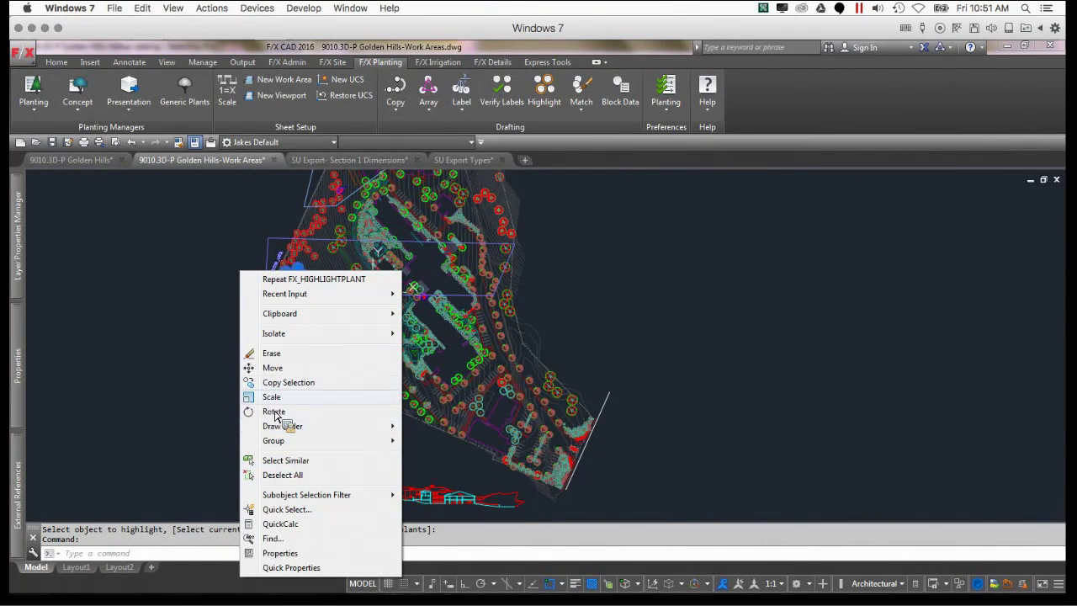
{"action": "left_click", "coordinate": [277, 382]}
{"action": "left_click", "coordinate": [250, 342]}
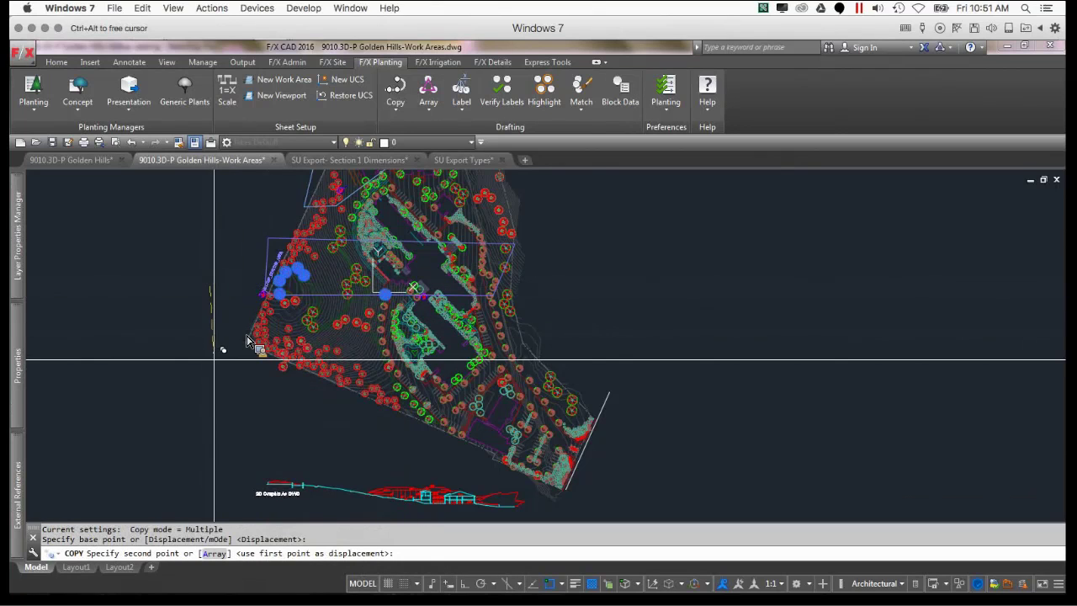
{"action": "middle_click_drag", "start_coordinate": [214, 359], "coordinate": [287, 266]}
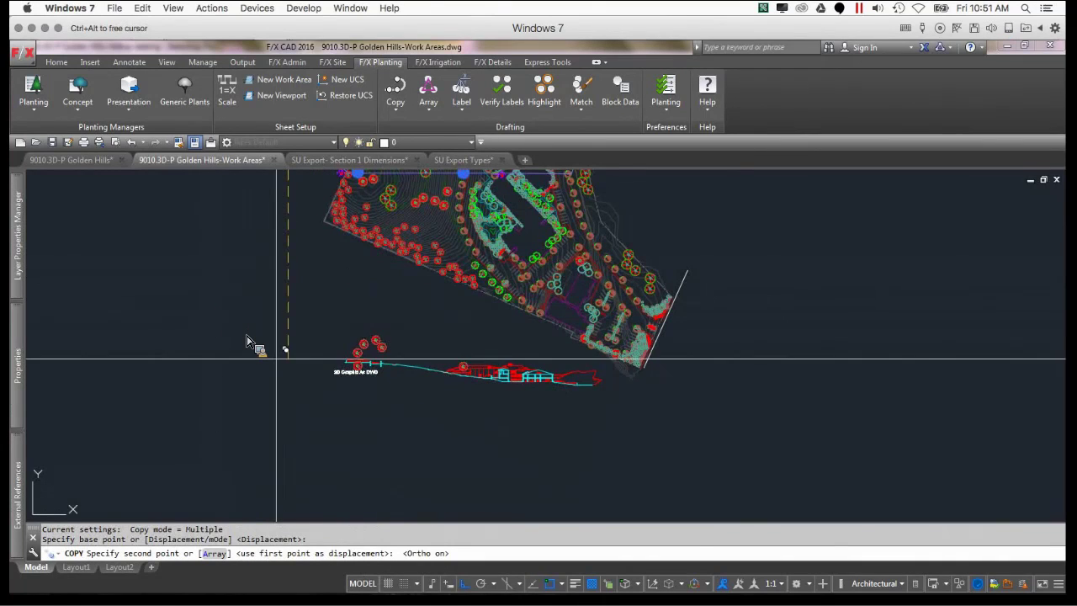
{"action": "left_click", "coordinate": [279, 424]}
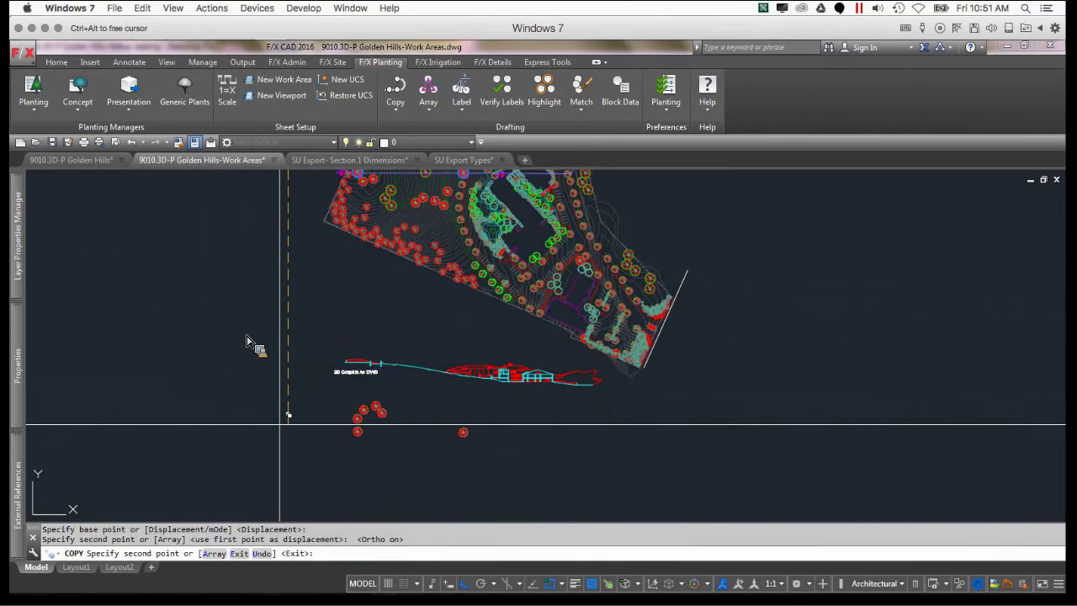
{"action": "key", "text": "Escape"}
- Highlight the shrubs lining the hilltop seating terrace, switch to the shrub type just west of them, and select that highlighted set
{"action": "middle_click_drag", "start_coordinate": [342, 264], "coordinate": [377, 390]}
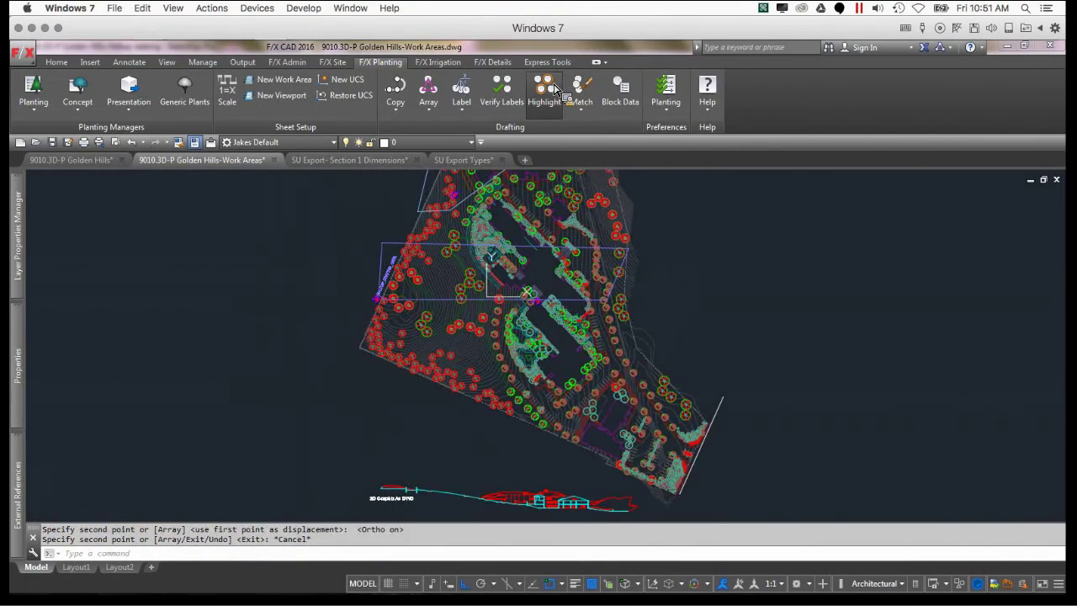
{"action": "scroll", "coordinate": [516, 191], "scroll_direction": "up", "scroll_amount": 2}
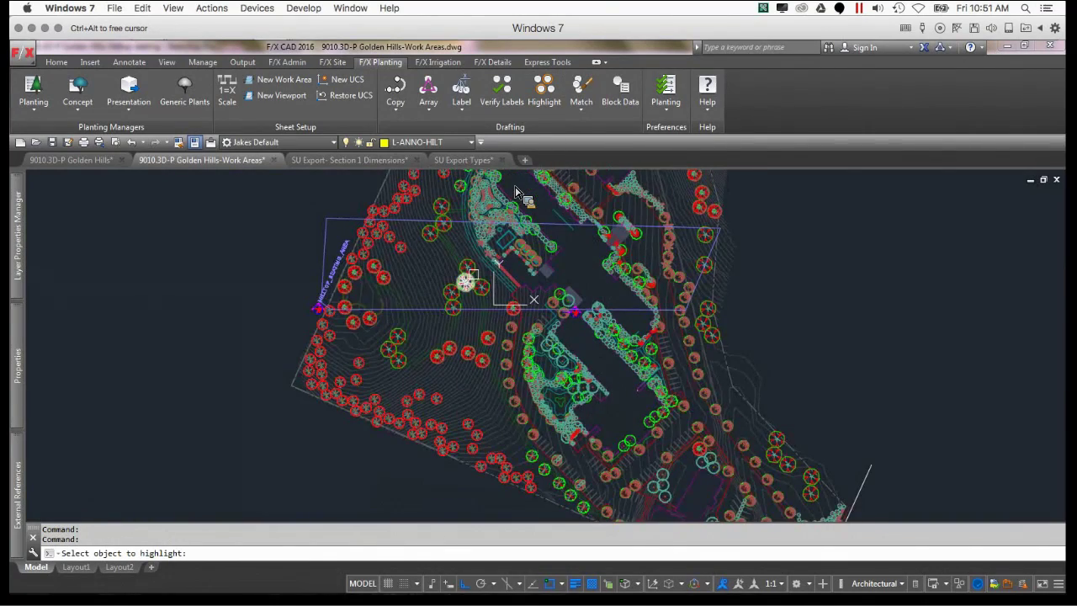
{"action": "scroll", "coordinate": [516, 191], "scroll_direction": "up", "scroll_amount": 4}
{"action": "scroll", "coordinate": [515, 192], "scroll_direction": "down", "scroll_amount": 1}
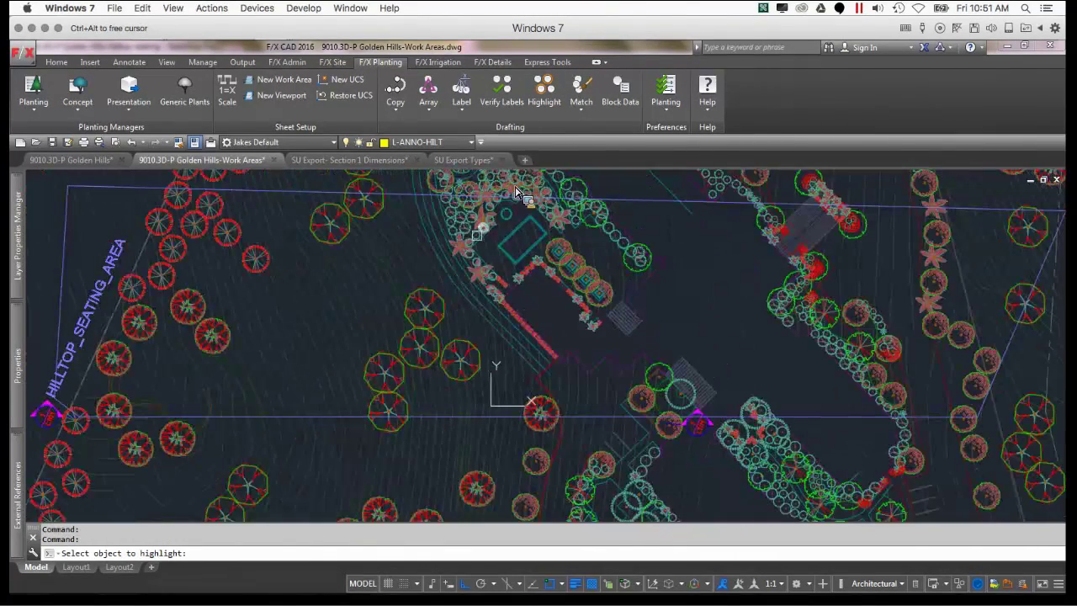
{"action": "scroll", "coordinate": [518, 192], "scroll_direction": "up", "scroll_amount": 1}
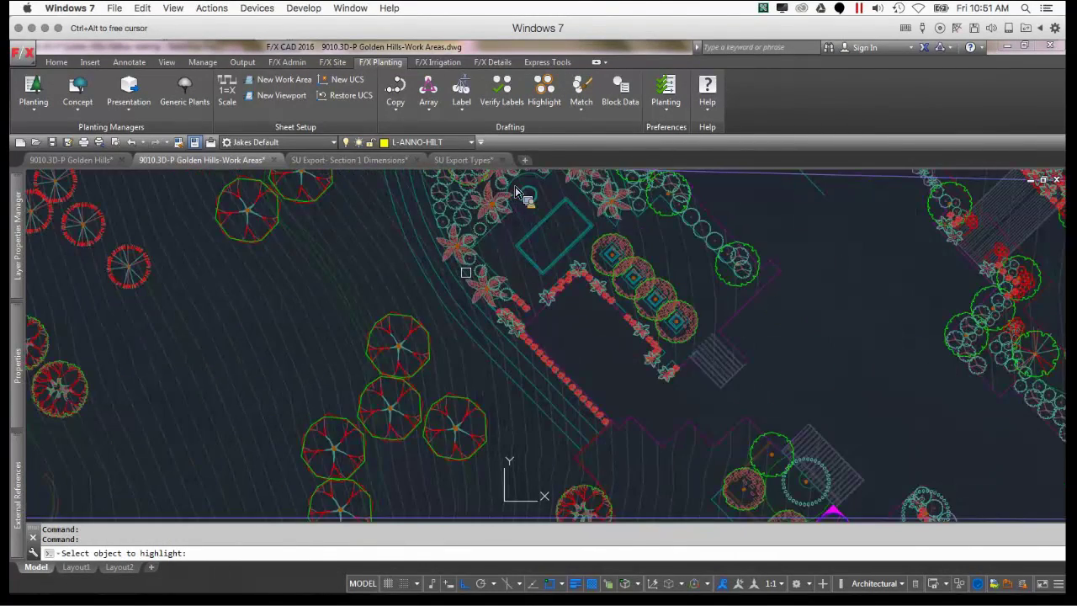
{"action": "left_click", "coordinate": [481, 282]}
{"action": "scroll", "coordinate": [479, 280], "scroll_direction": "down", "scroll_amount": 3}
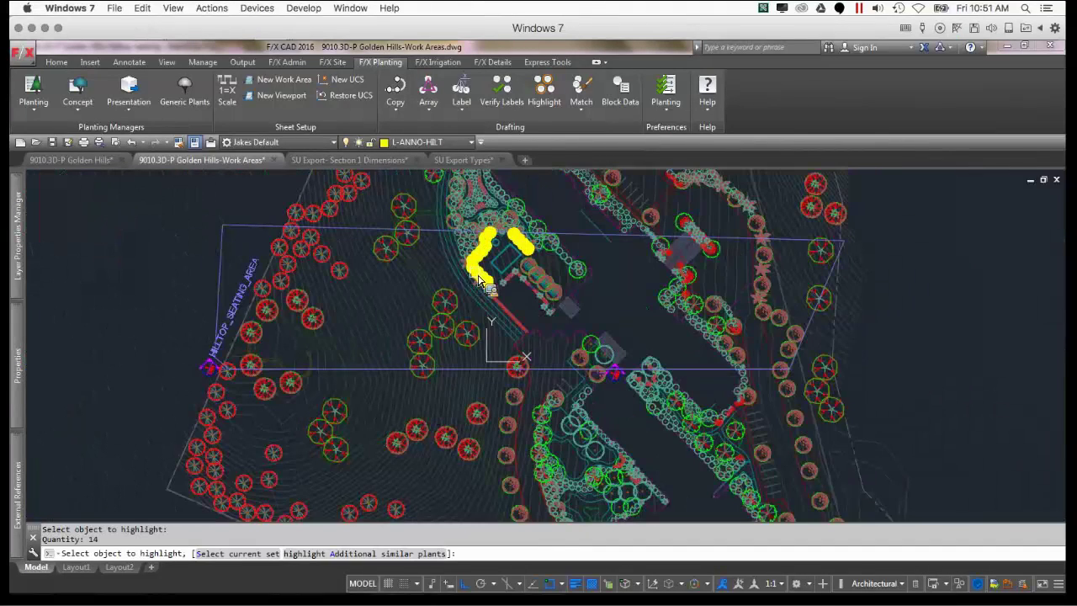
{"action": "scroll", "coordinate": [477, 282], "scroll_direction": "up", "scroll_amount": 3}
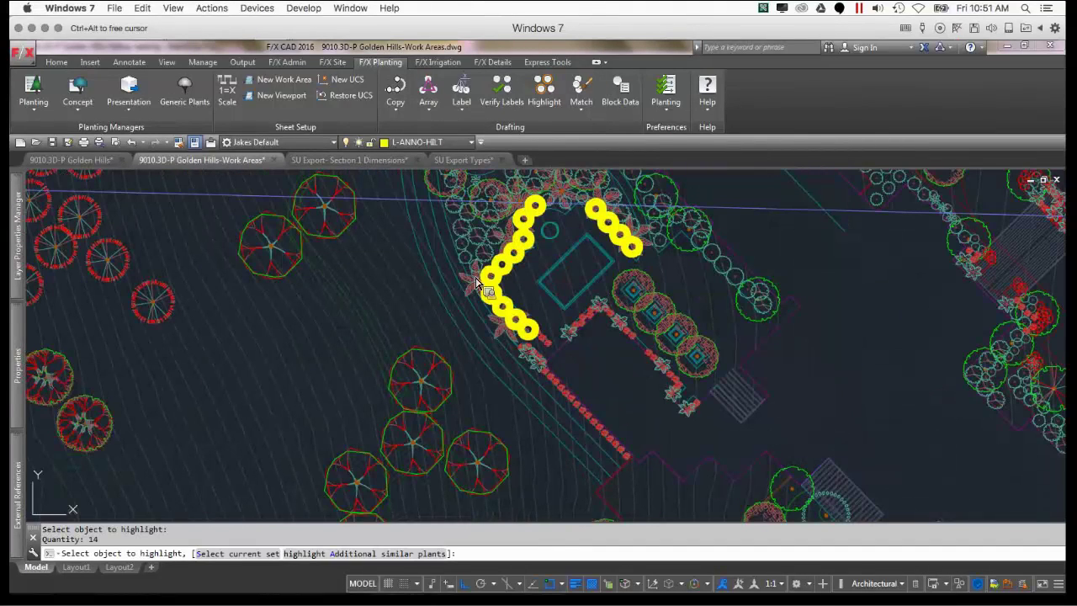
{"action": "left_click", "coordinate": [462, 253]}
{"action": "scroll", "coordinate": [462, 253], "scroll_direction": "down", "scroll_amount": 5}
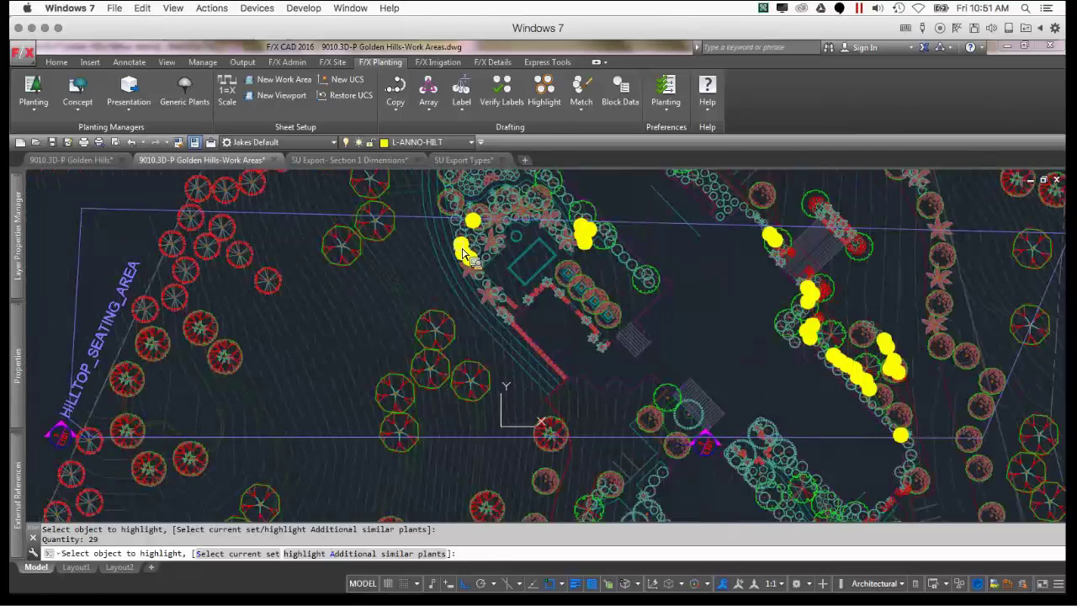
{"action": "scroll", "coordinate": [462, 253], "scroll_direction": "down", "scroll_amount": 3}
{"action": "middle_click_drag", "start_coordinate": [444, 308], "coordinate": [432, 250]}
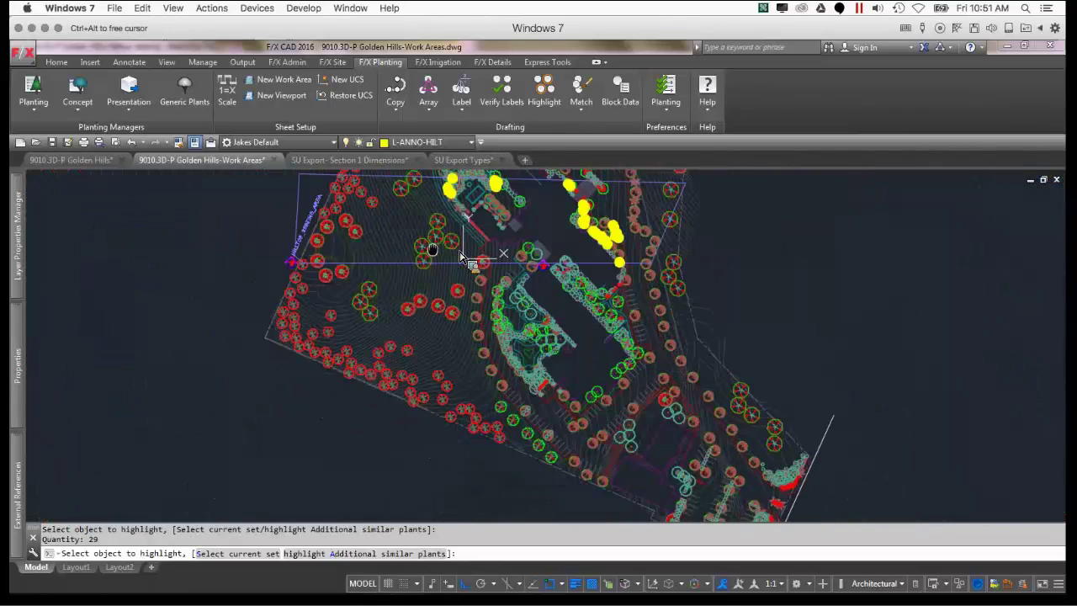
{"action": "key", "text": "Return"}
- Copy the selected shrubs straight down, placing them below the row of copied trees under the section
{"action": "scroll", "coordinate": [462, 257], "scroll_direction": "down", "scroll_amount": 4}
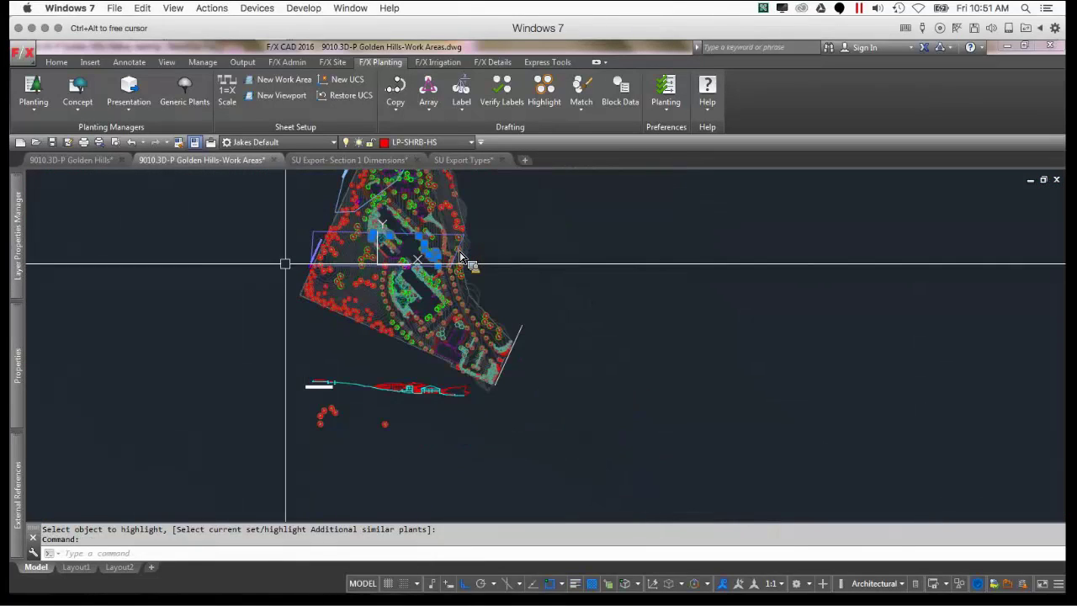
{"action": "right_click", "coordinate": [245, 237]}
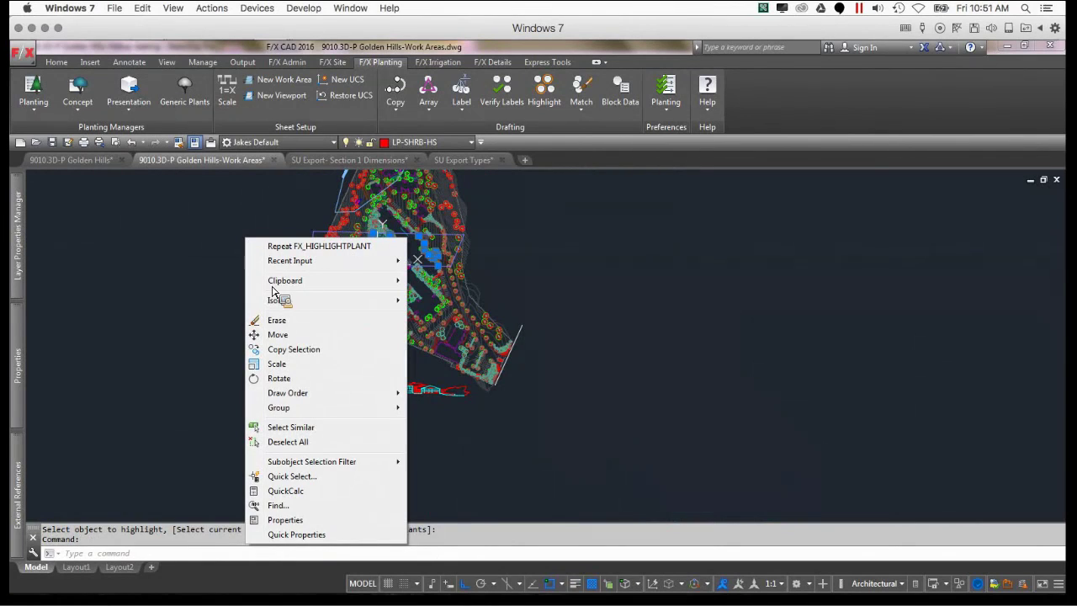
{"action": "left_click", "coordinate": [294, 348]}
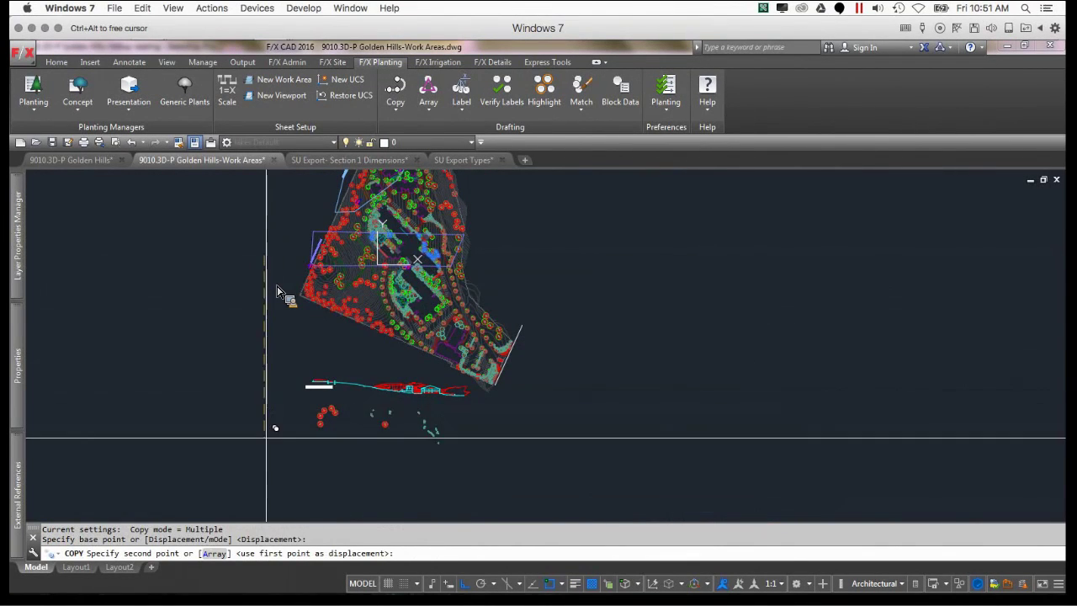
{"action": "left_click", "coordinate": [269, 443]}
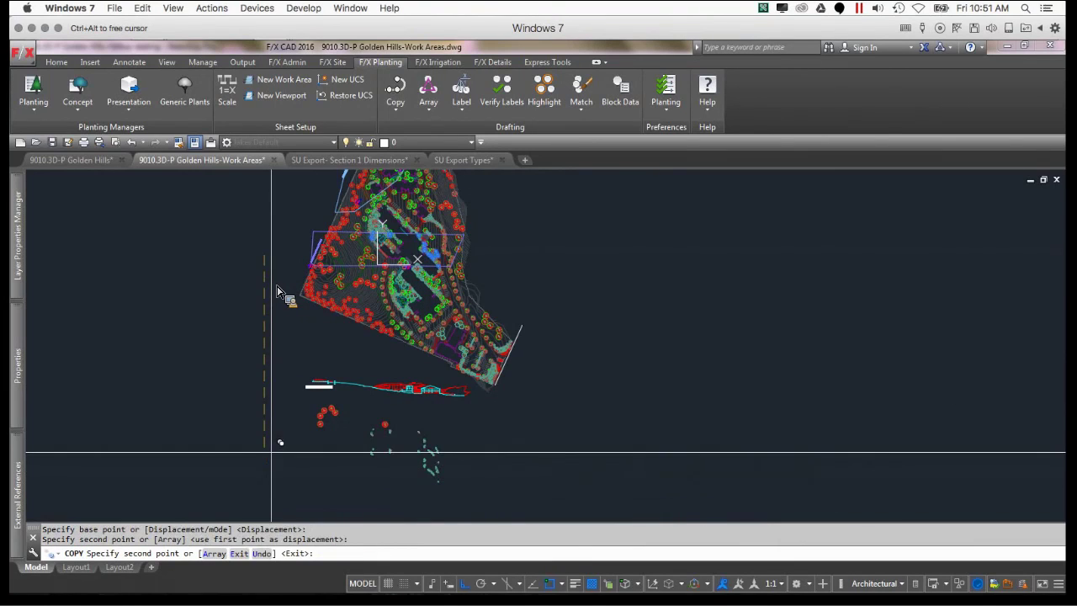
{"action": "key", "text": "Escape"}
- Delete the eastern group of copied shrubs below the section, keeping the two small western clusters
{"action": "scroll", "coordinate": [421, 391], "scroll_direction": "up", "scroll_amount": 3}
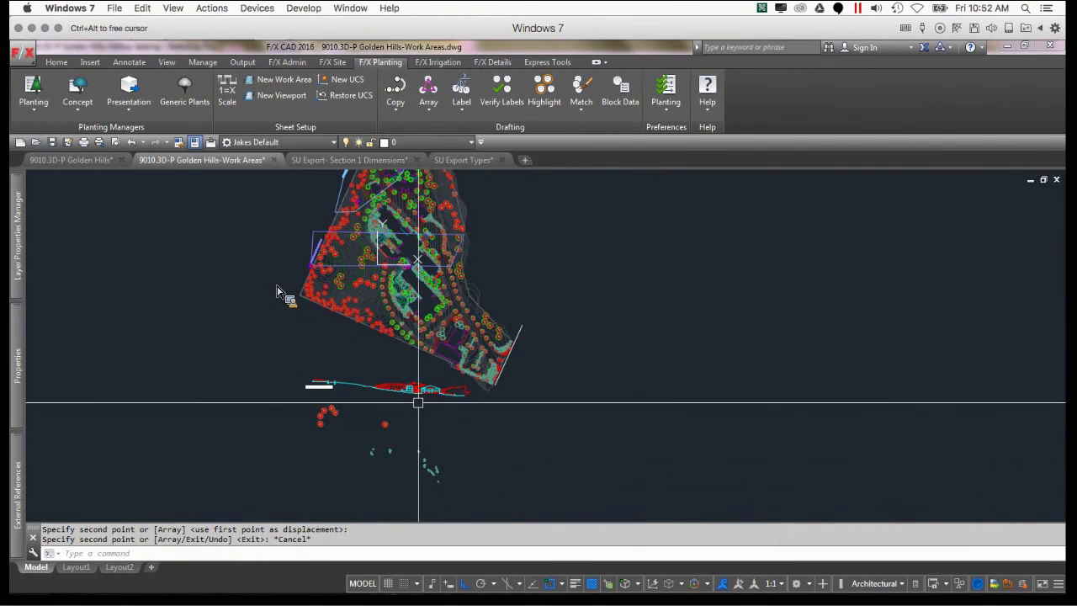
{"action": "mouse_move", "coordinate": [434, 425]}
{"action": "middle_mouse_down"}
{"action": "mouse_move", "coordinate": [438, 433]}
{"action": "mouse_move", "coordinate": [429, 413]}
{"action": "mouse_move", "coordinate": [440, 423]}
{"action": "middle_mouse_up"}
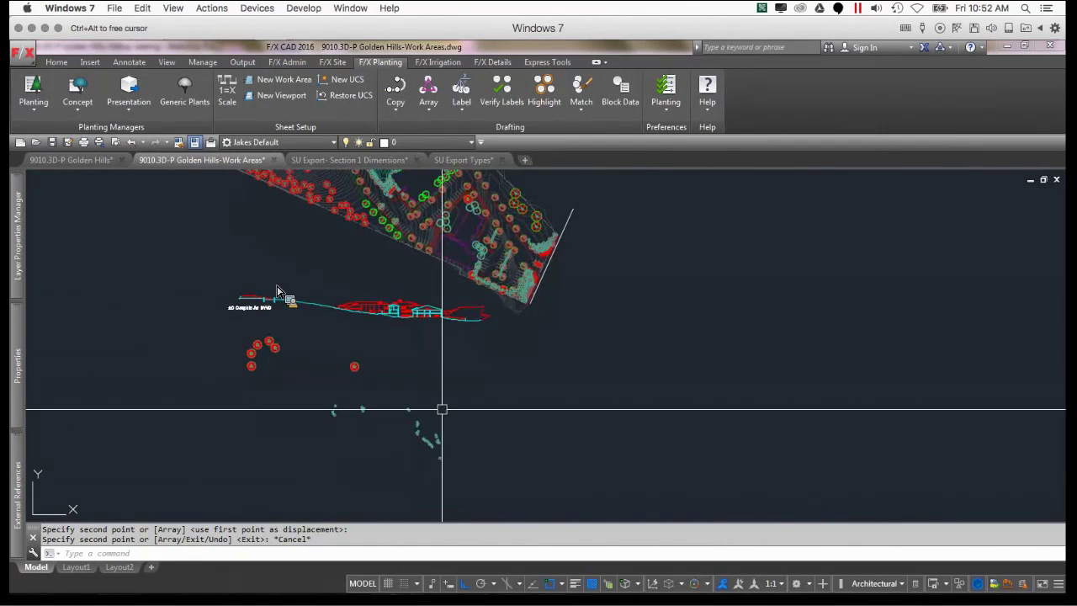
{"action": "left_click", "coordinate": [468, 480]}
{"action": "left_click", "coordinate": [403, 371]}
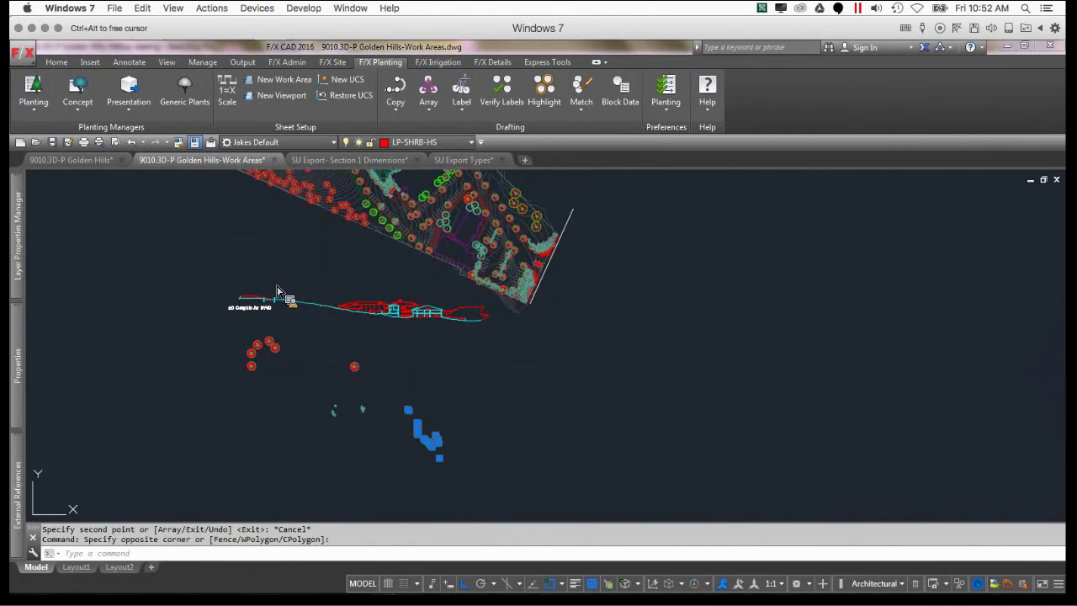
{"action": "key", "text": "Delete"}
- Line up the copied red trees below the section by setting their Position Y to -759'
{"action": "scroll", "coordinate": [316, 362], "scroll_direction": "up", "scroll_amount": 3}
{"action": "mouse_move", "coordinate": [308, 356]}
{"action": "middle_mouse_down"}
{"action": "mouse_move", "coordinate": [281, 402]}
{"action": "mouse_move", "coordinate": [373, 368]}
{"action": "mouse_move", "coordinate": [454, 380]}
{"action": "mouse_move", "coordinate": [419, 395]}
{"action": "middle_mouse_up"}
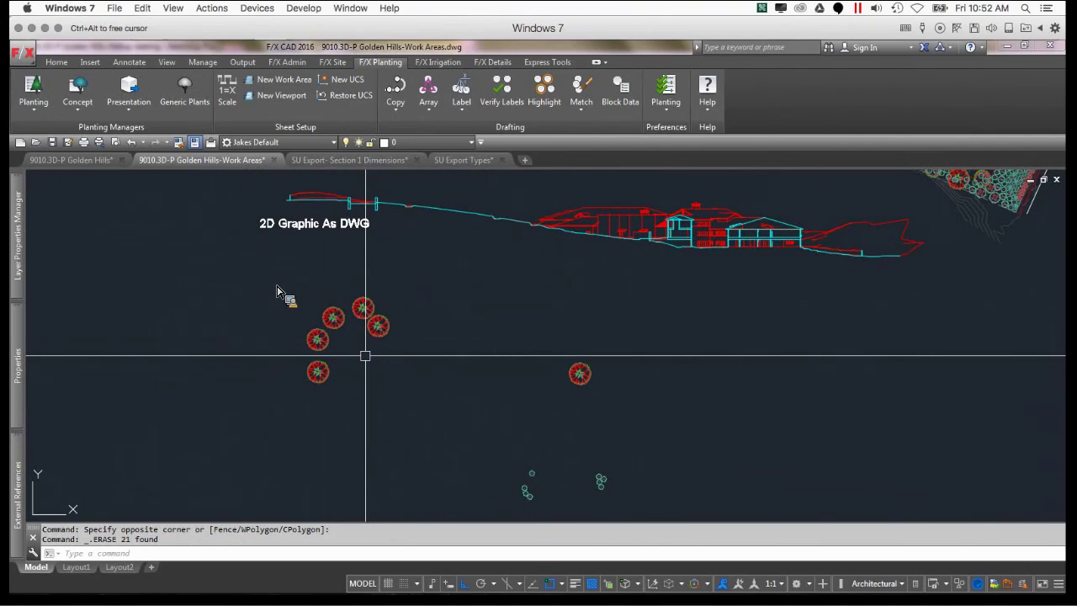
{"action": "scroll", "coordinate": [363, 358], "scroll_direction": "down", "scroll_amount": 2}
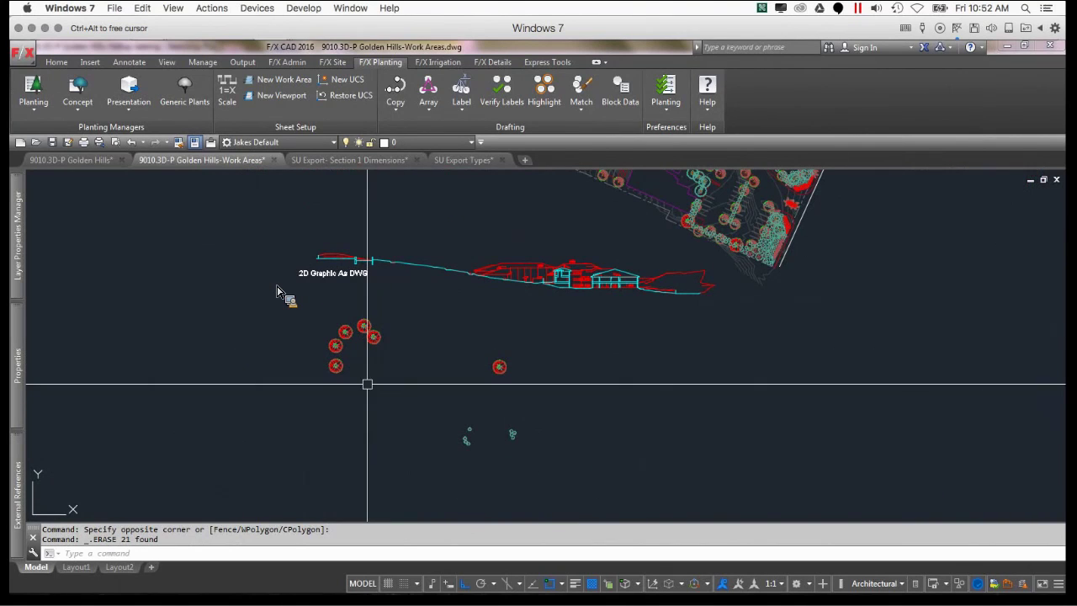
{"action": "left_click", "coordinate": [335, 366]}
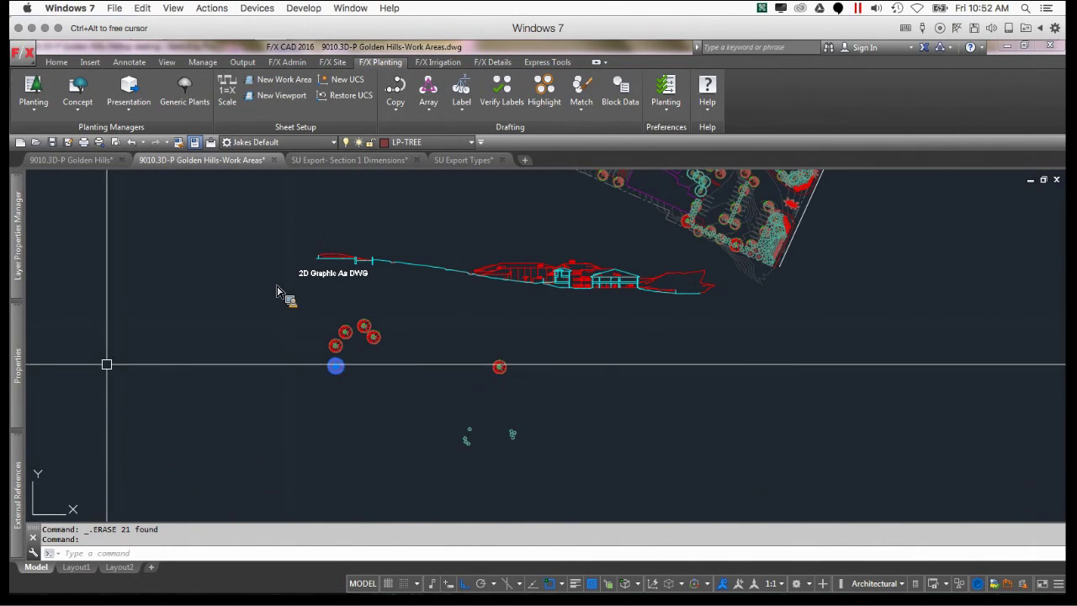
{"action": "mouse_move", "coordinate": [24, 358]}
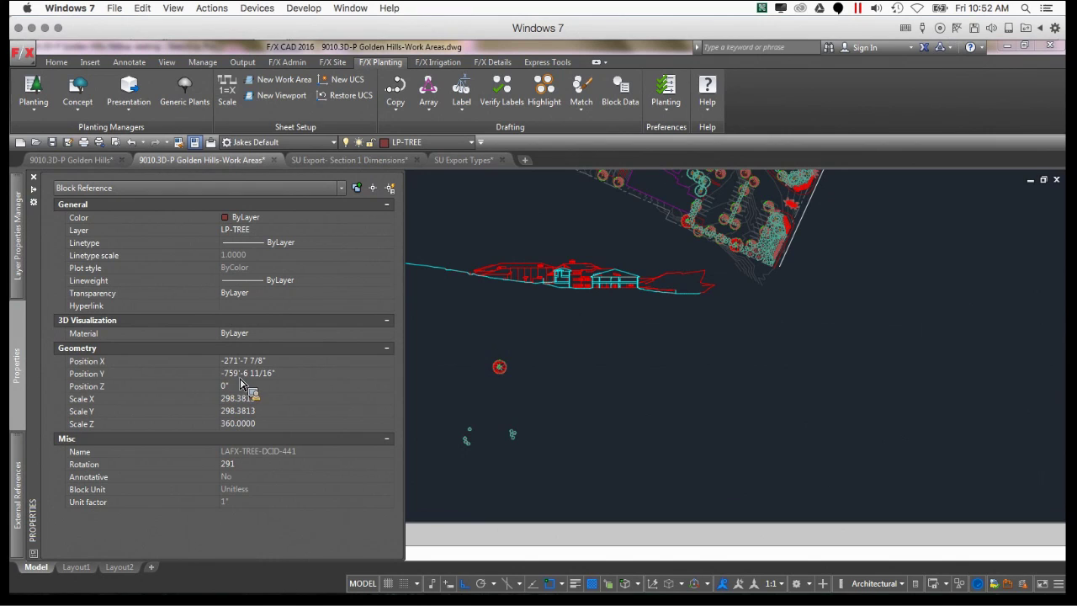
{"action": "key", "text": "Escape"}
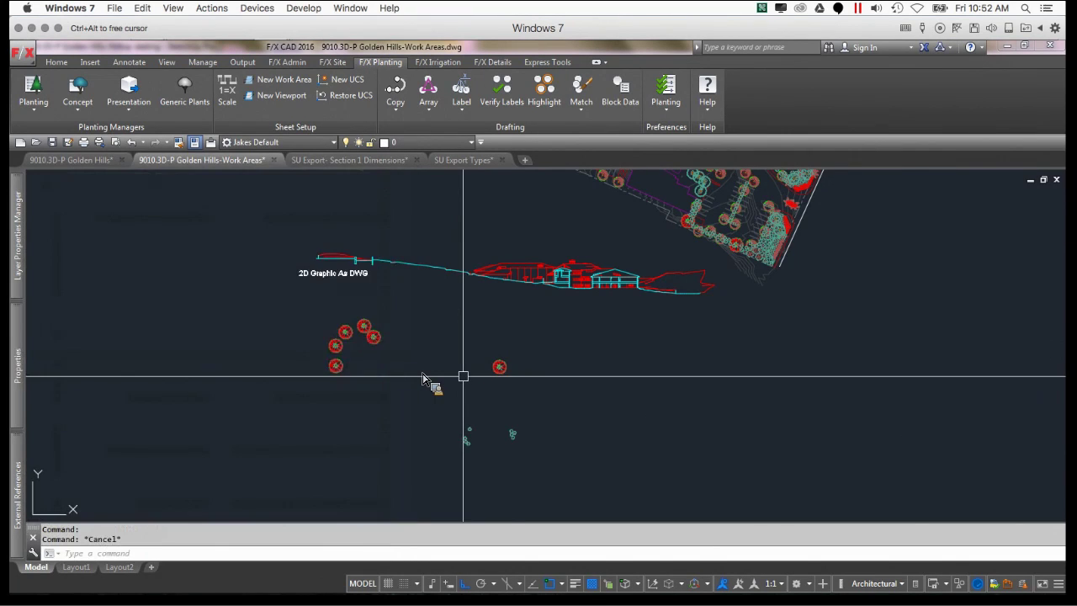
{"action": "scroll", "coordinate": [455, 374], "scroll_direction": "down", "scroll_amount": 2}
{"action": "left_click", "coordinate": [513, 387]}
{"action": "left_click", "coordinate": [337, 329]}
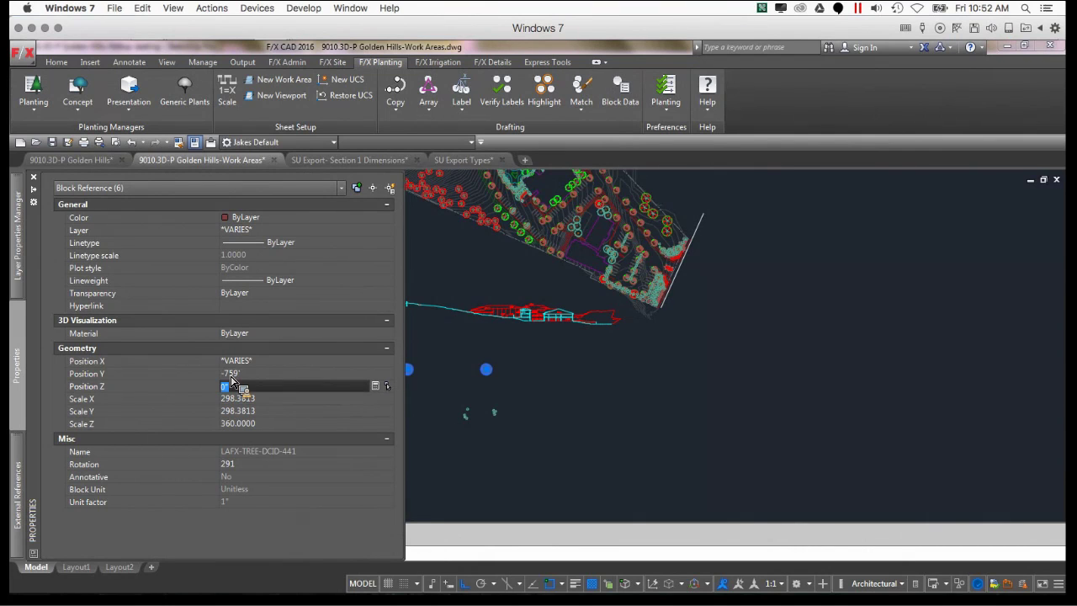
{"action": "key", "text": "ctrl+1"}
{"action": "scroll", "coordinate": [522, 424], "scroll_direction": "up", "scroll_amount": 4}
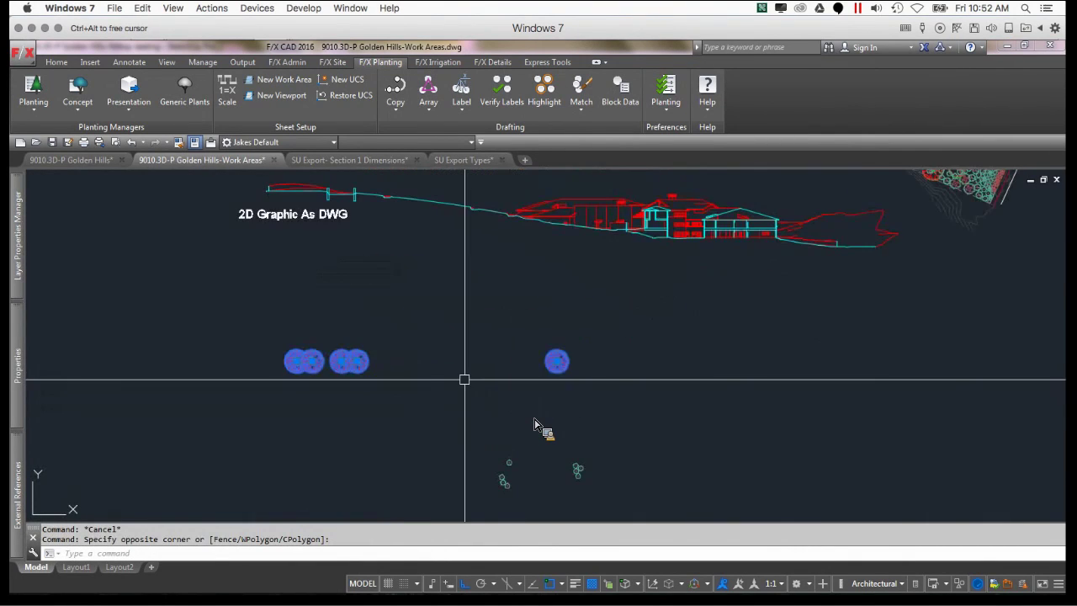
{"action": "key", "text": "Escape"}
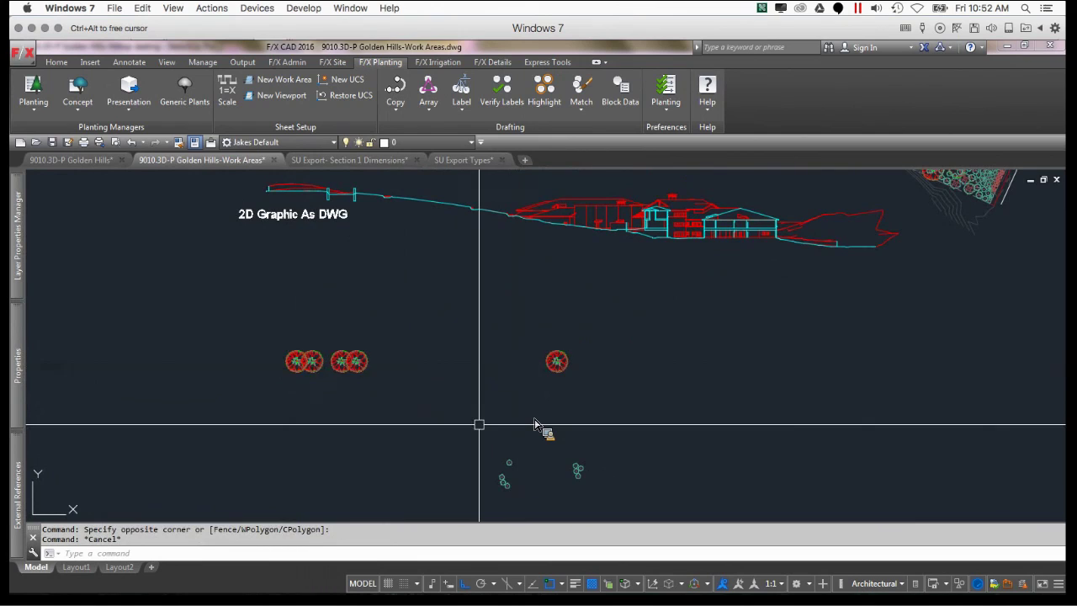
- Line up the two remaining clusters of copied shrubs by setting their Position Y to -879'
{"action": "mouse_move", "coordinate": [480, 428]}
{"action": "middle_mouse_down"}
{"action": "mouse_move", "coordinate": [626, 339]}
{"action": "mouse_move", "coordinate": [635, 401]}
{"action": "middle_mouse_up"}
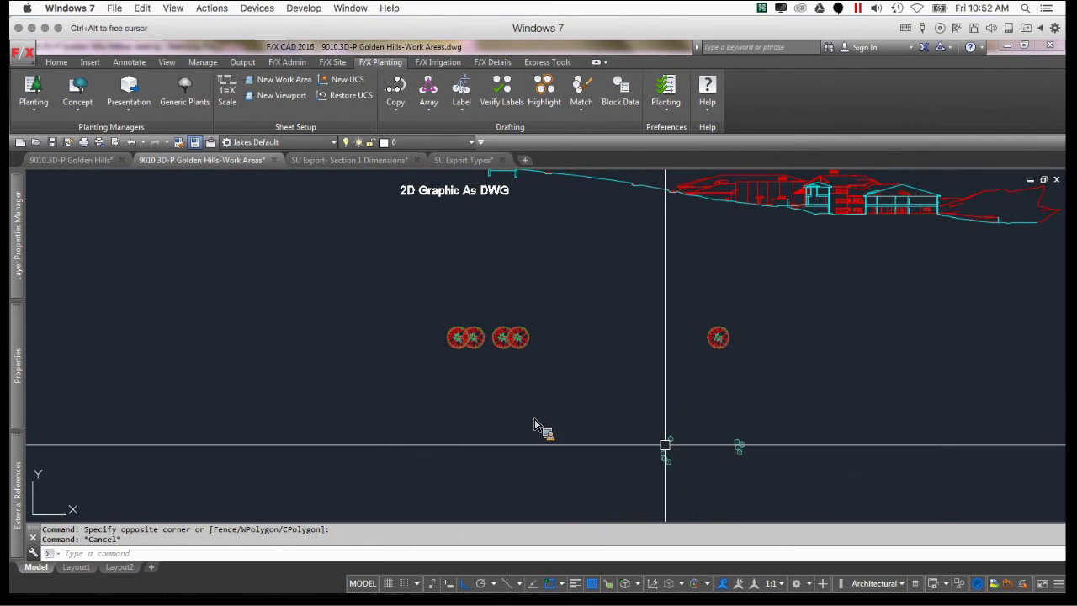
{"action": "left_click", "coordinate": [669, 439]}
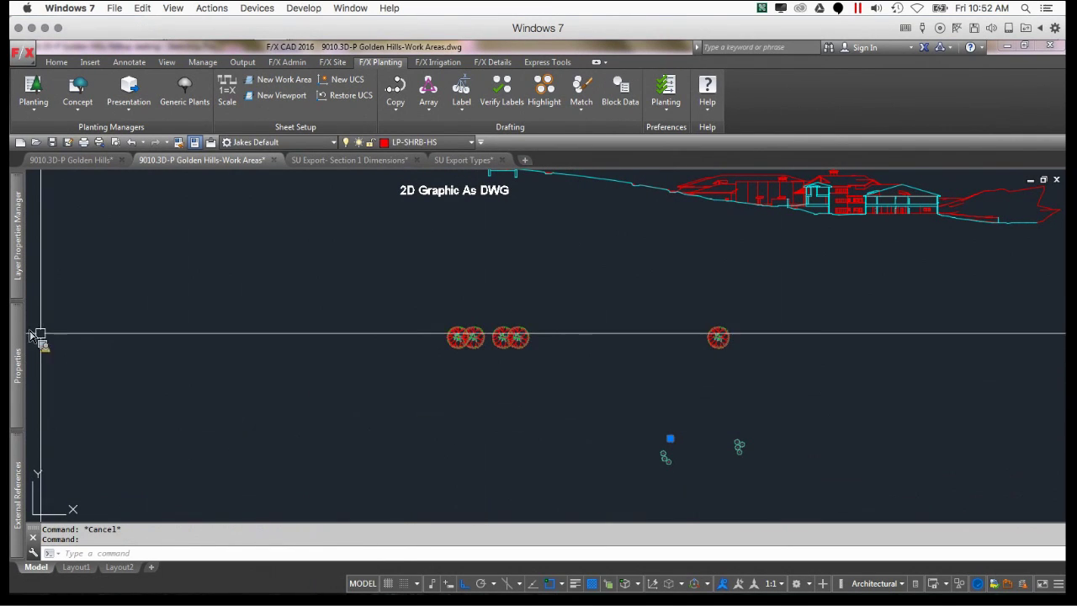
{"action": "mouse_move", "coordinate": [21, 334]}
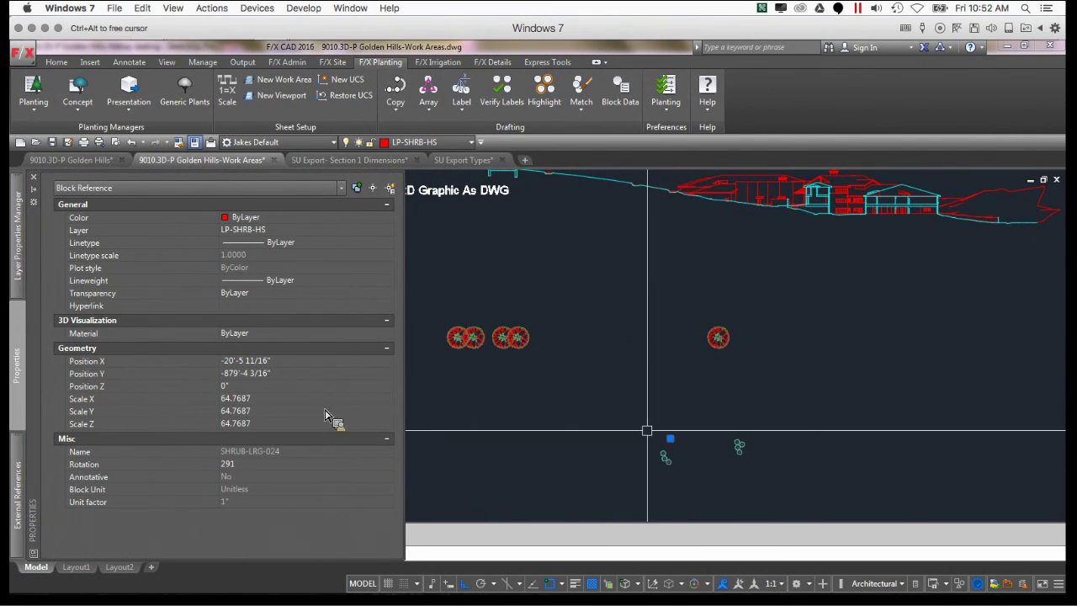
{"action": "key", "text": "Escape"}
{"action": "left_click", "coordinate": [782, 480]}
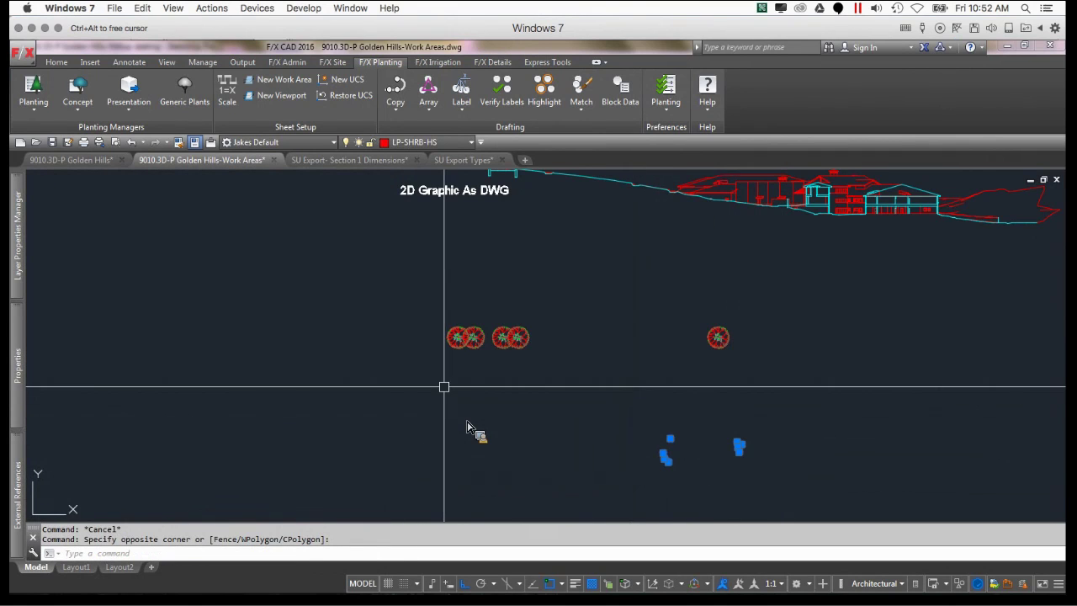
{"action": "left_click", "coordinate": [467, 426]}
{"action": "mouse_move", "coordinate": [21, 349]}
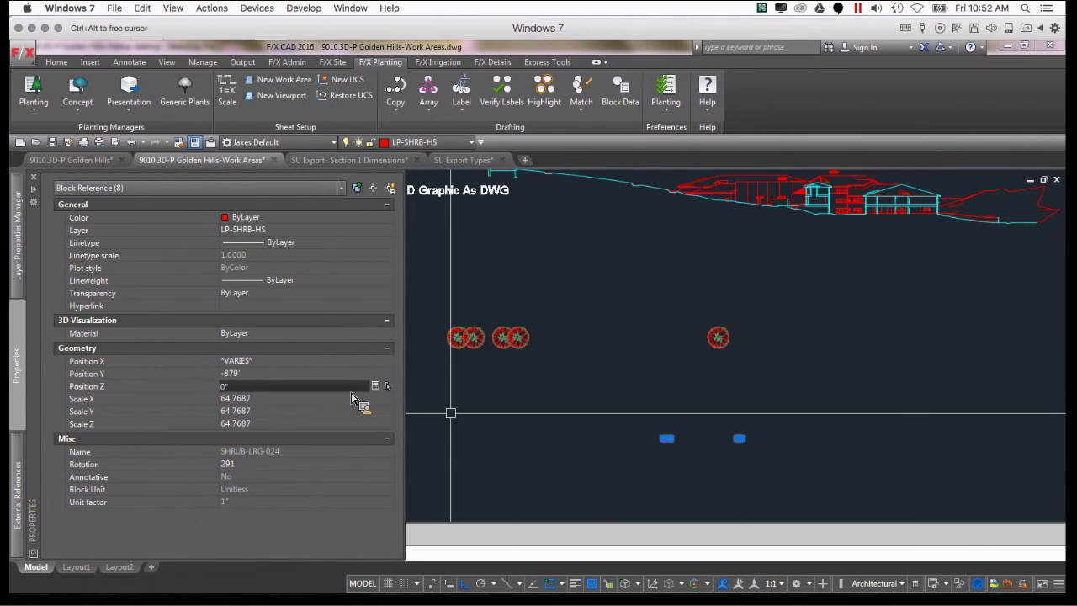
{"action": "key", "text": "Escape"}
- Pick the PEOPLE-E302 block from the People category of the Elevation Graphics for placement on the section
{"action": "scroll", "coordinate": [457, 425], "scroll_direction": "up", "scroll_amount": 3}
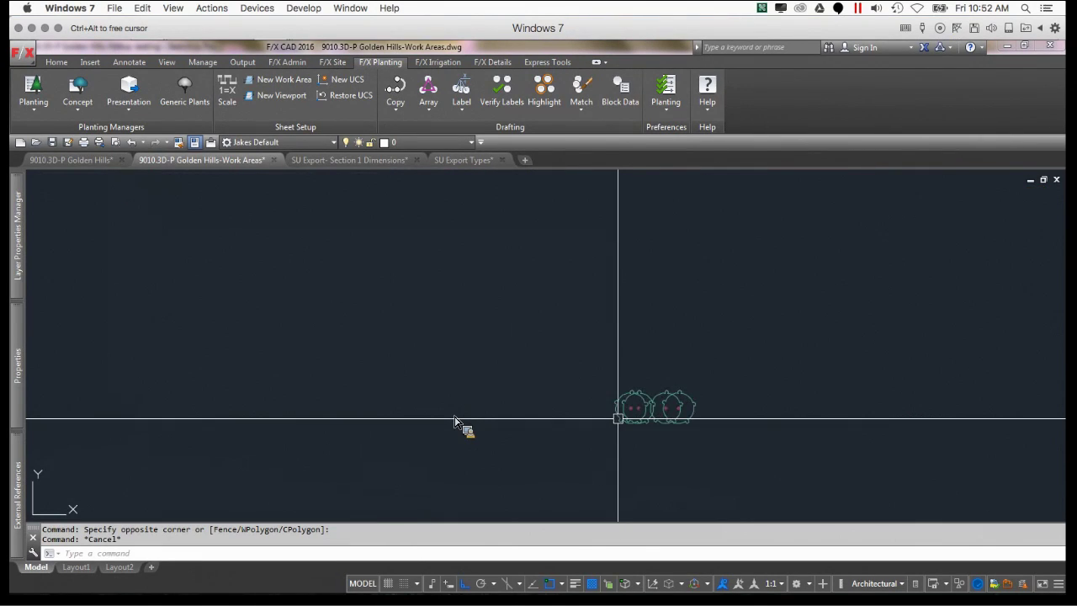
{"action": "scroll", "coordinate": [455, 423], "scroll_direction": "down", "scroll_amount": 4}
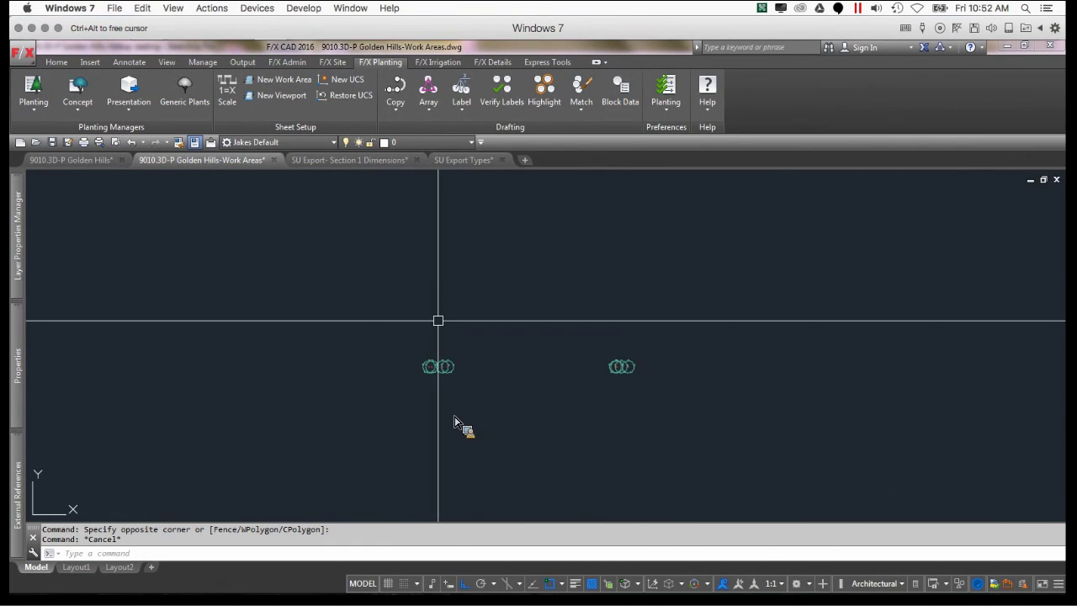
{"action": "scroll", "coordinate": [351, 207], "scroll_direction": "up", "scroll_amount": 5}
{"action": "scroll", "coordinate": [344, 202], "scroll_direction": "down", "scroll_amount": 4}
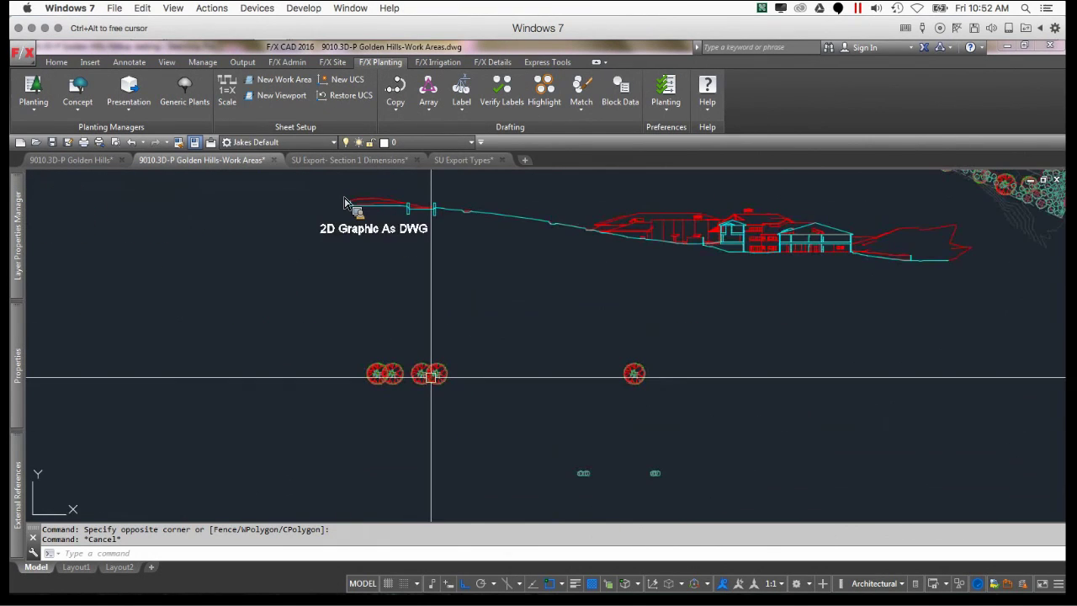
{"action": "middle_click_drag", "start_coordinate": [353, 270], "coordinate": [375, 337]}
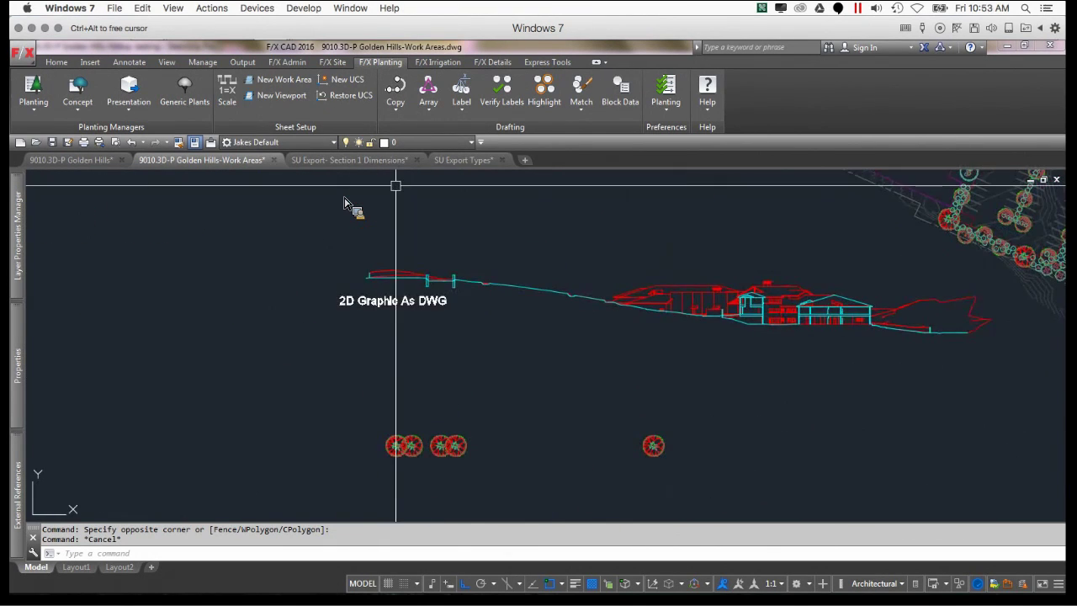
{"action": "left_click", "coordinate": [332, 62]}
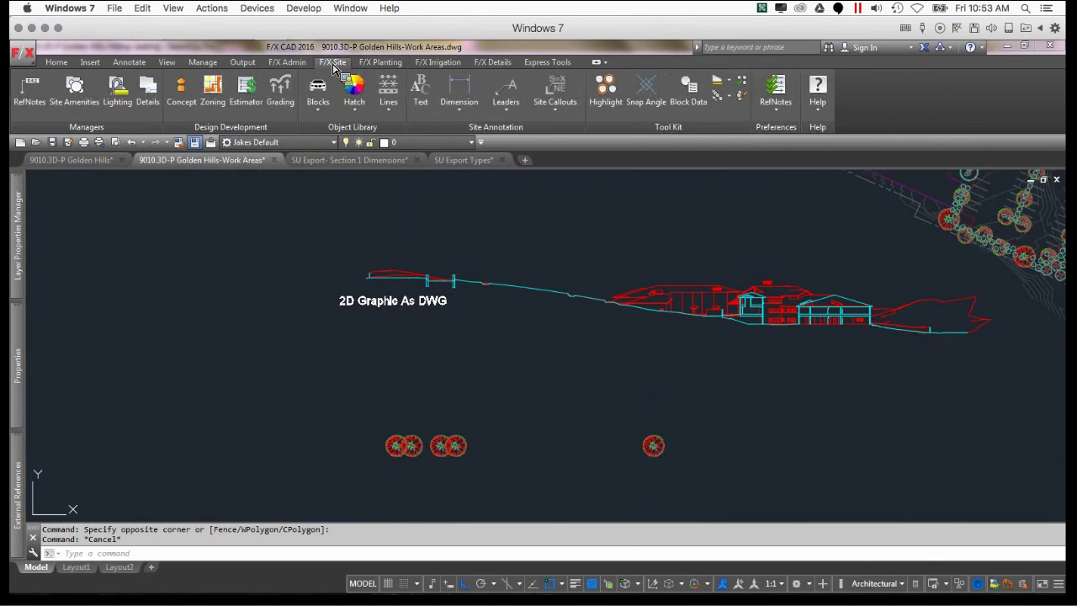
{"action": "left_click", "coordinate": [321, 110]}
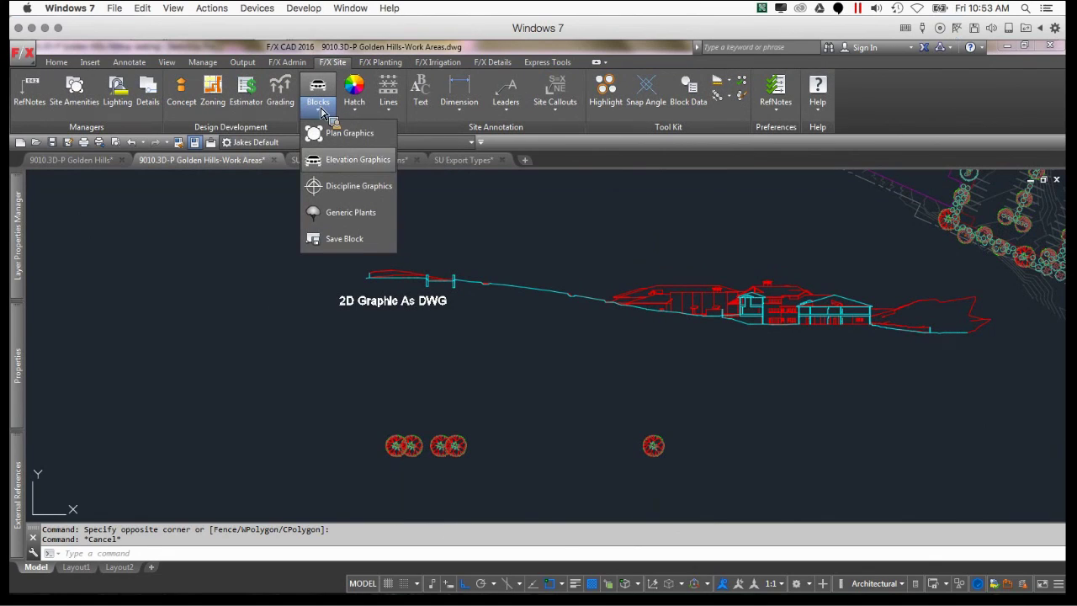
{"action": "left_click", "coordinate": [336, 162]}
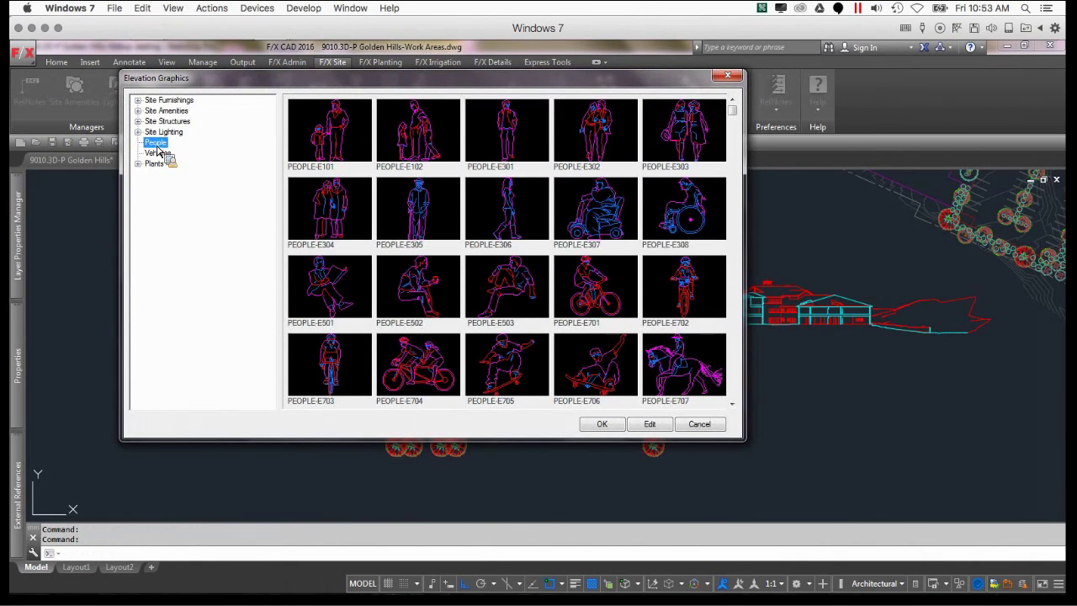
{"action": "left_click", "coordinate": [578, 143]}
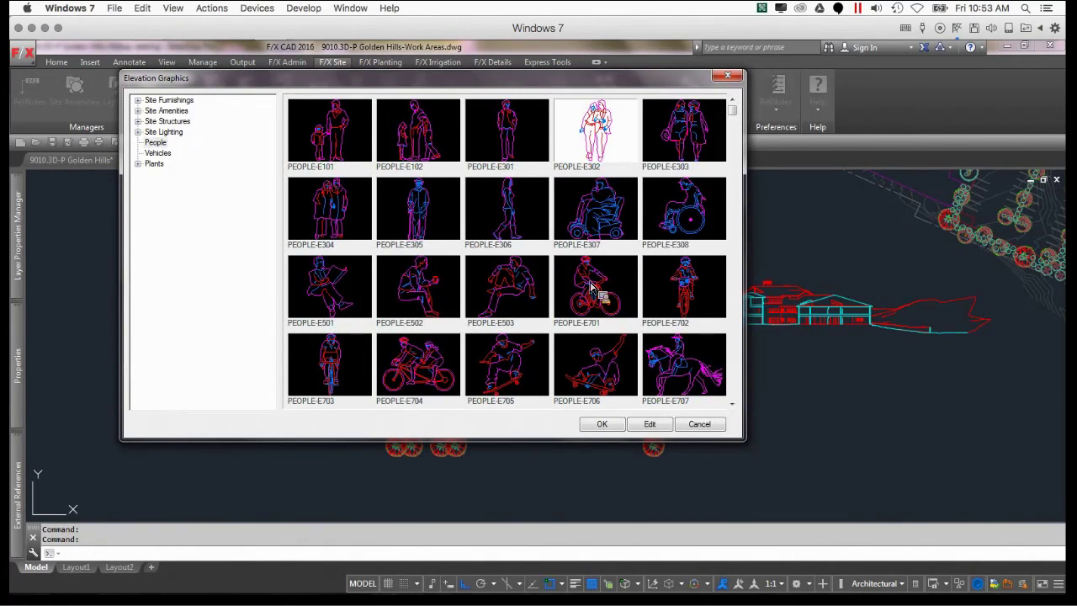
{"action": "left_click", "coordinate": [608, 418]}
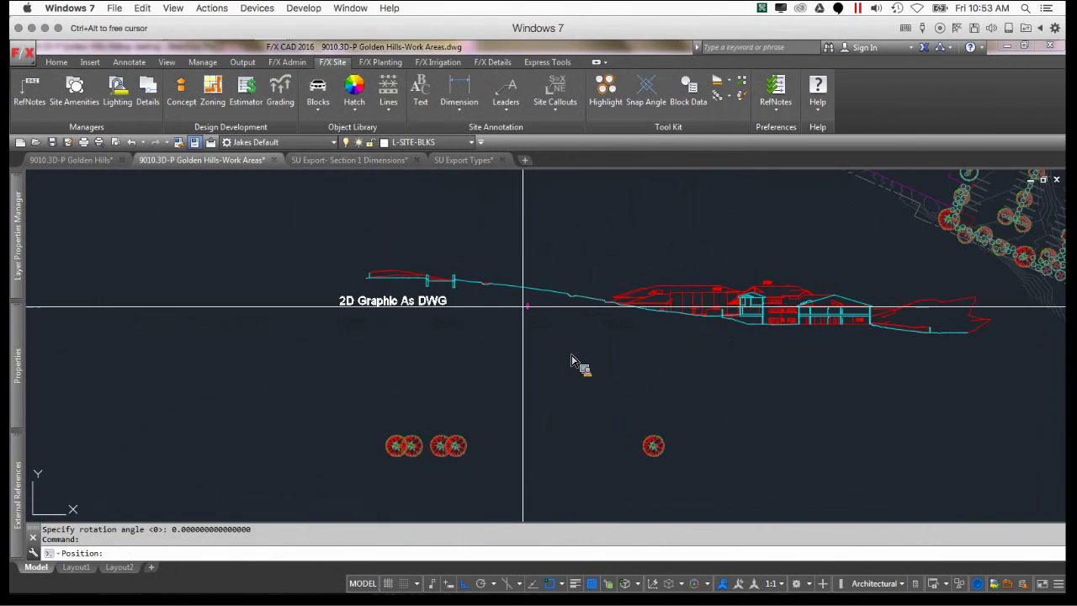
- With object snap off, place PEOPLE-E302 in the first path cut east of the walls and in the cut just west of the building
{"action": "scroll", "coordinate": [490, 276], "scroll_direction": "up", "scroll_amount": 2}
{"action": "scroll", "coordinate": [484, 282], "scroll_direction": "up", "scroll_amount": 5}
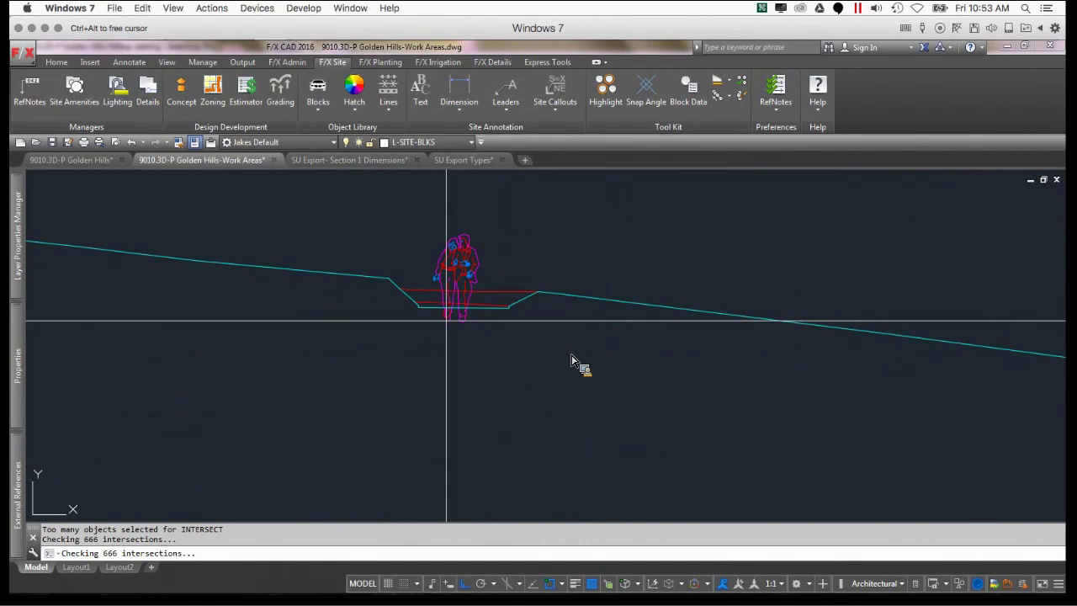
{"action": "key", "text": "F3"}
{"action": "scroll", "coordinate": [571, 360], "scroll_direction": "down", "scroll_amount": 3}
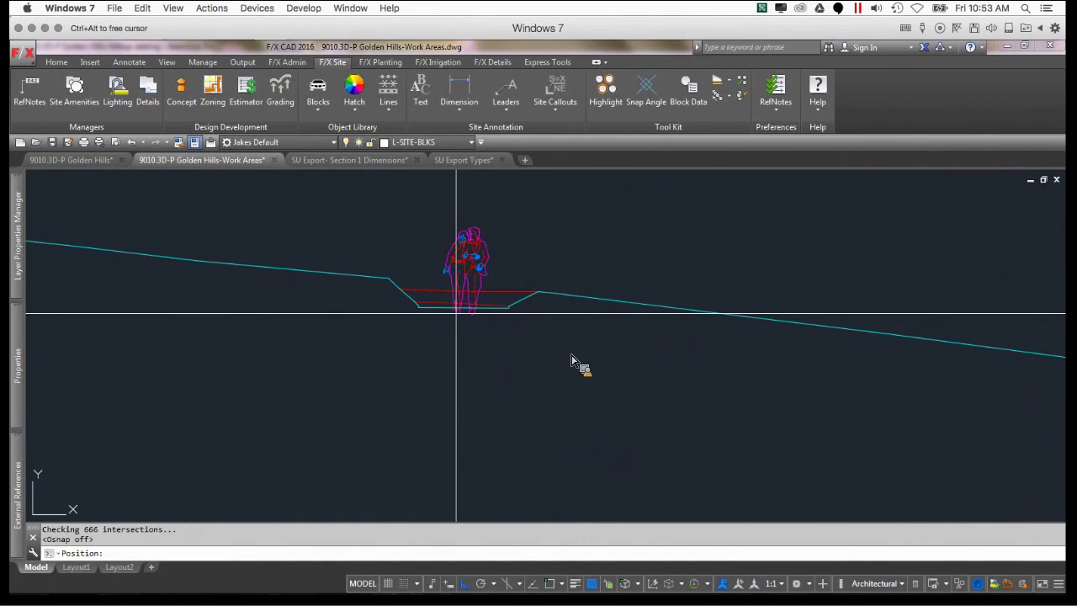
{"action": "scroll", "coordinate": [571, 360], "scroll_direction": "down", "scroll_amount": 2}
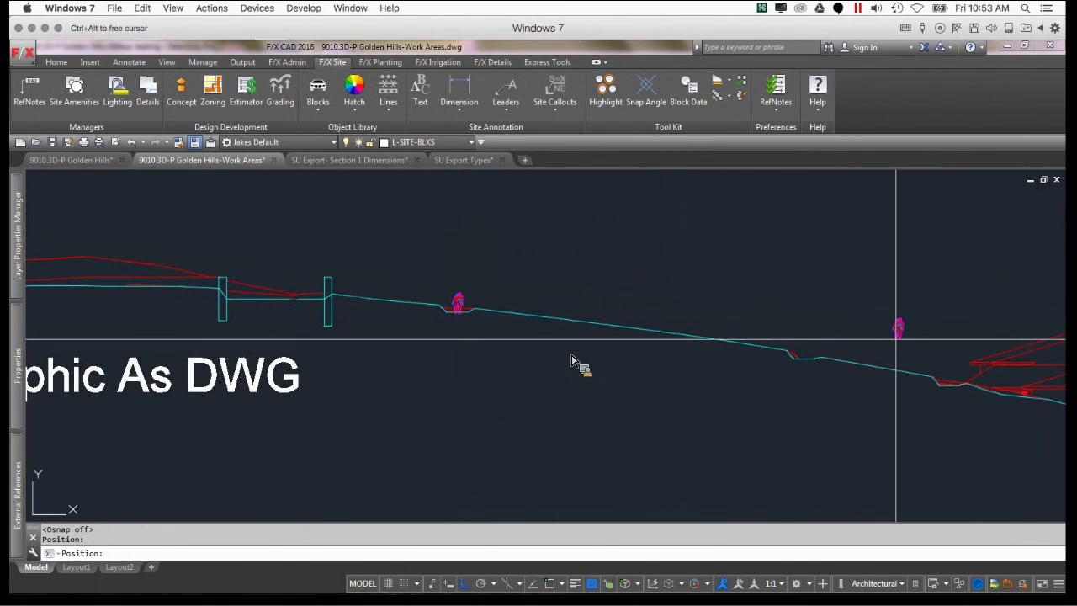
{"action": "middle_click_drag", "start_coordinate": [940, 384], "coordinate": [719, 371]}
{"action": "scroll", "coordinate": [729, 372], "scroll_direction": "up", "scroll_amount": 2}
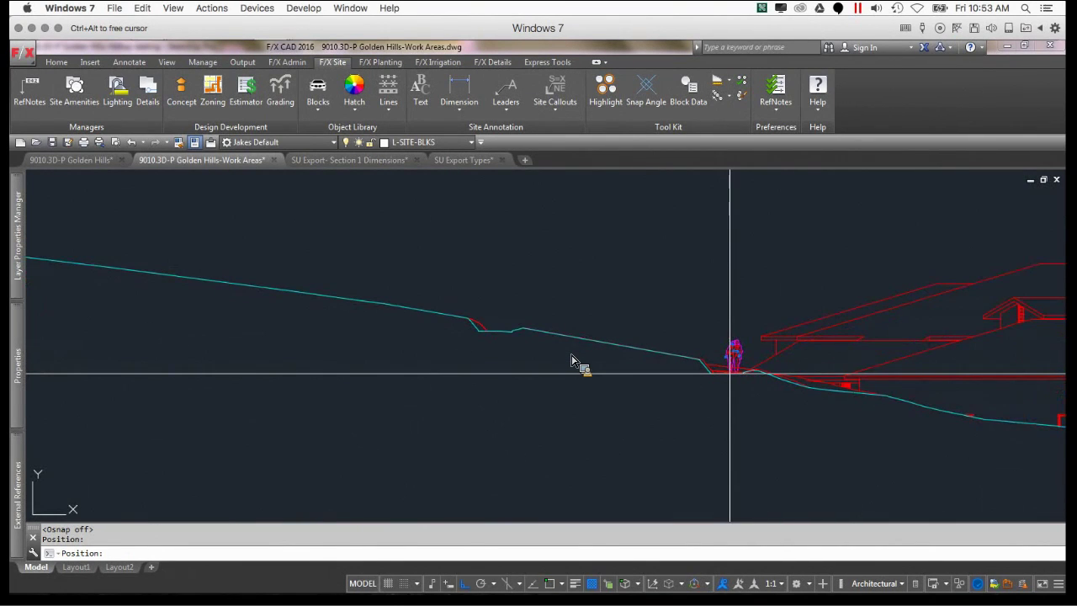
{"action": "left_click", "coordinate": [729, 372]}
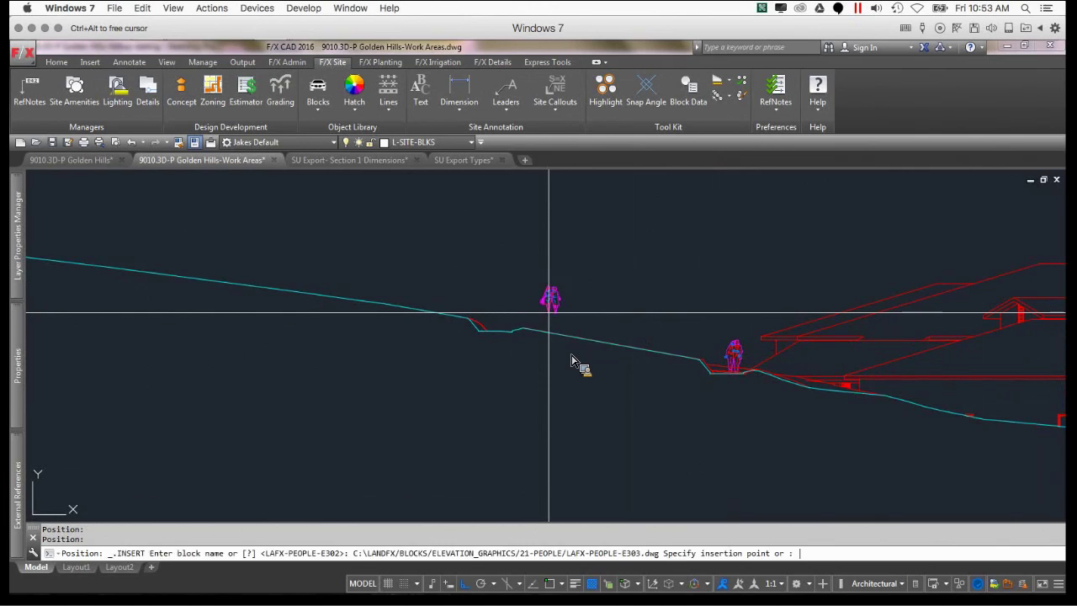
- Cycle the elevation graphic being placed through the following people blocks to PEOPLE-E307
{"action": "key", "text": "period"}
{"action": "key", "text": "period"}
{"action": "scroll", "coordinate": [514, 324], "scroll_direction": "up", "scroll_amount": 2}
{"action": "scroll", "coordinate": [503, 328], "scroll_direction": "down", "scroll_amount": 2}
{"action": "key", "text": "period"}
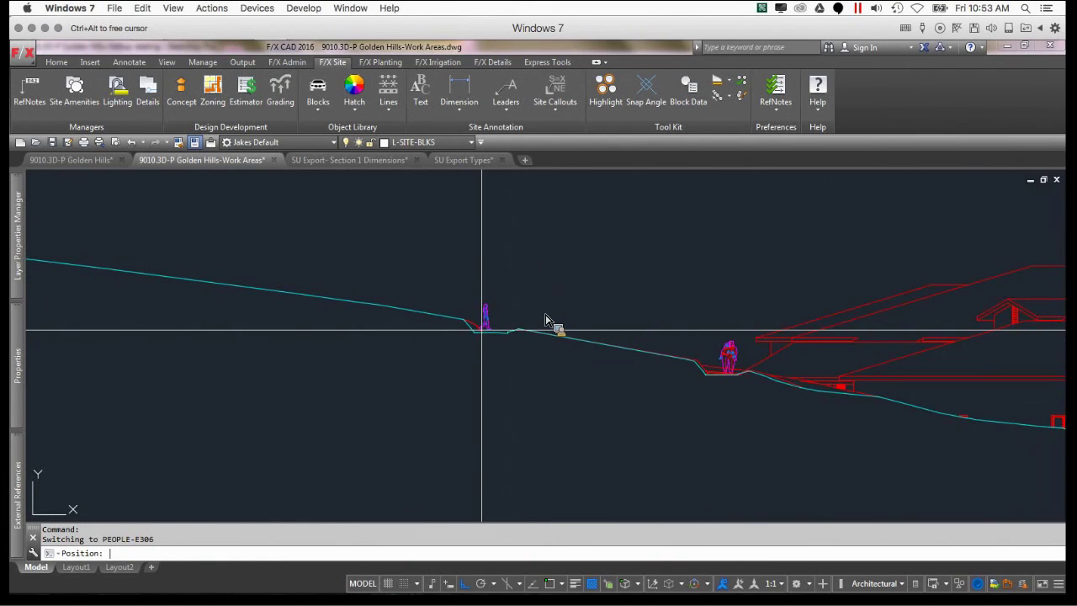
{"action": "scroll", "coordinate": [546, 320], "scroll_direction": "up", "scroll_amount": 2}
{"action": "scroll", "coordinate": [549, 362], "scroll_direction": "down", "scroll_amount": 4}
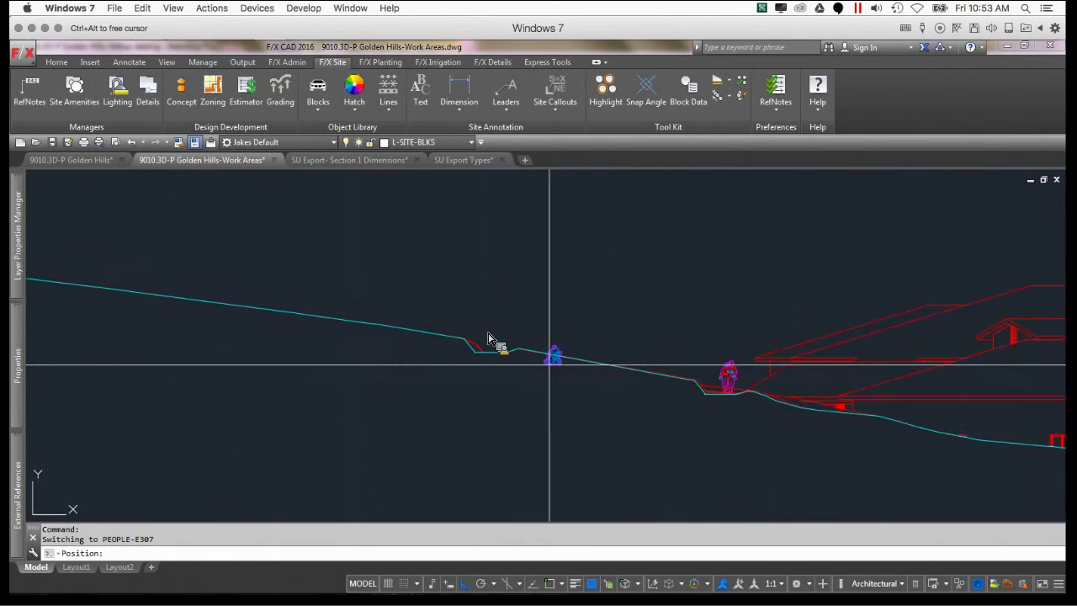
- Place PEOPLE-E307 on the ground line inside the lower level of the first cut building and end the placement
{"action": "middle_click_drag", "start_coordinate": [908, 435], "coordinate": [721, 409]}
{"action": "scroll", "coordinate": [720, 409], "scroll_direction": "down", "scroll_amount": 2}
{"action": "middle_click_drag", "start_coordinate": [719, 409], "coordinate": [401, 365]}
{"action": "scroll", "coordinate": [678, 378], "scroll_direction": "up", "scroll_amount": 2}
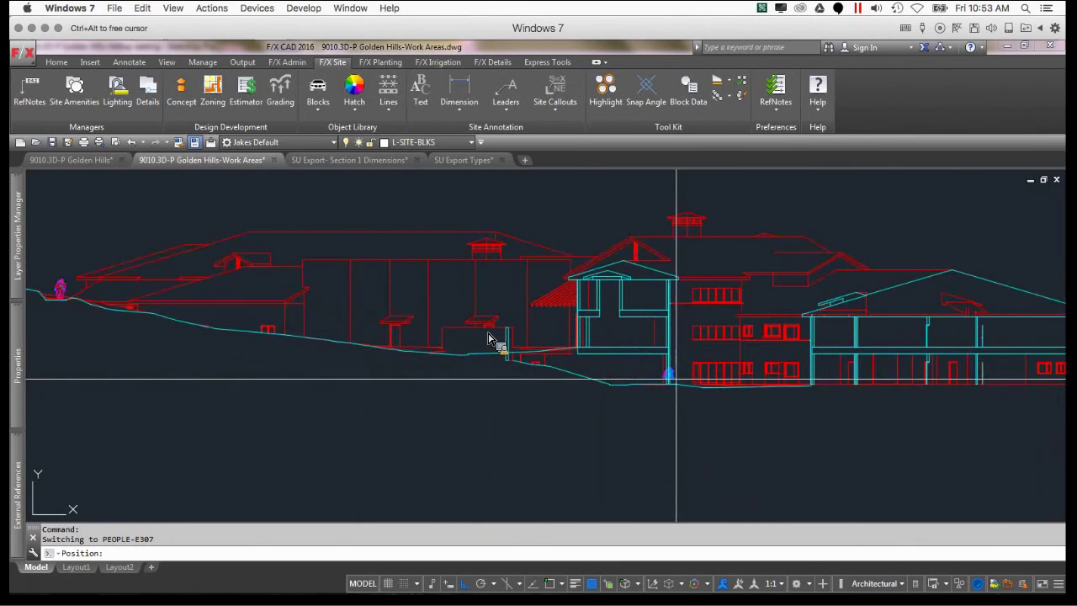
{"action": "scroll", "coordinate": [637, 389], "scroll_direction": "up", "scroll_amount": 3}
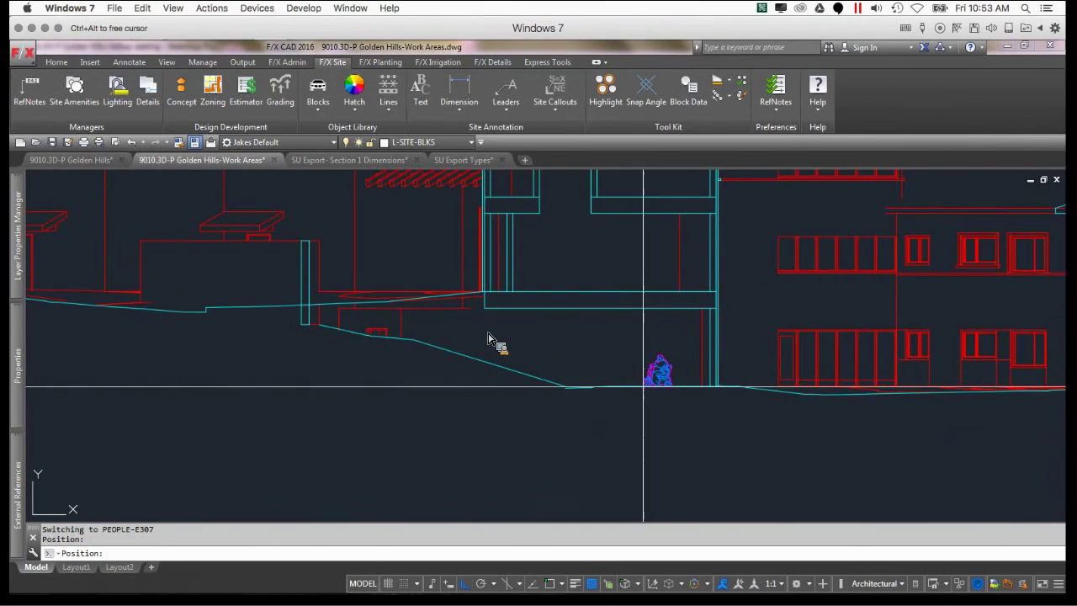
{"action": "scroll", "coordinate": [644, 387], "scroll_direction": "down", "scroll_amount": 4}
{"action": "key", "text": "Escape"}
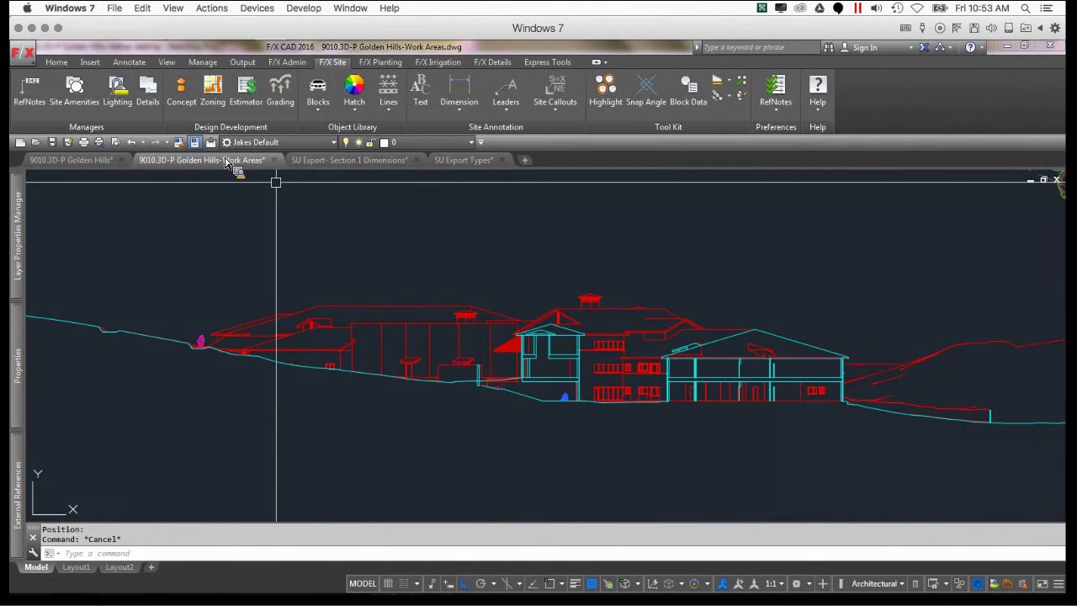
- Pick the TREE-01-RD01 block from the Plants > Trees category of the Elevation Graphics
{"action": "left_click", "coordinate": [318, 91]}
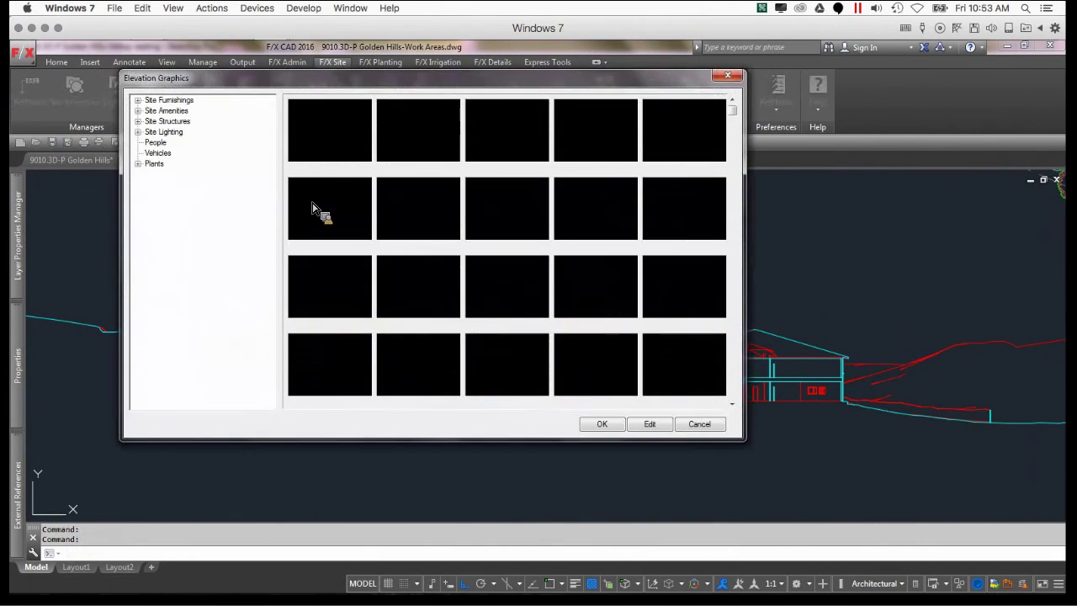
{"action": "left_click", "coordinate": [165, 184]}
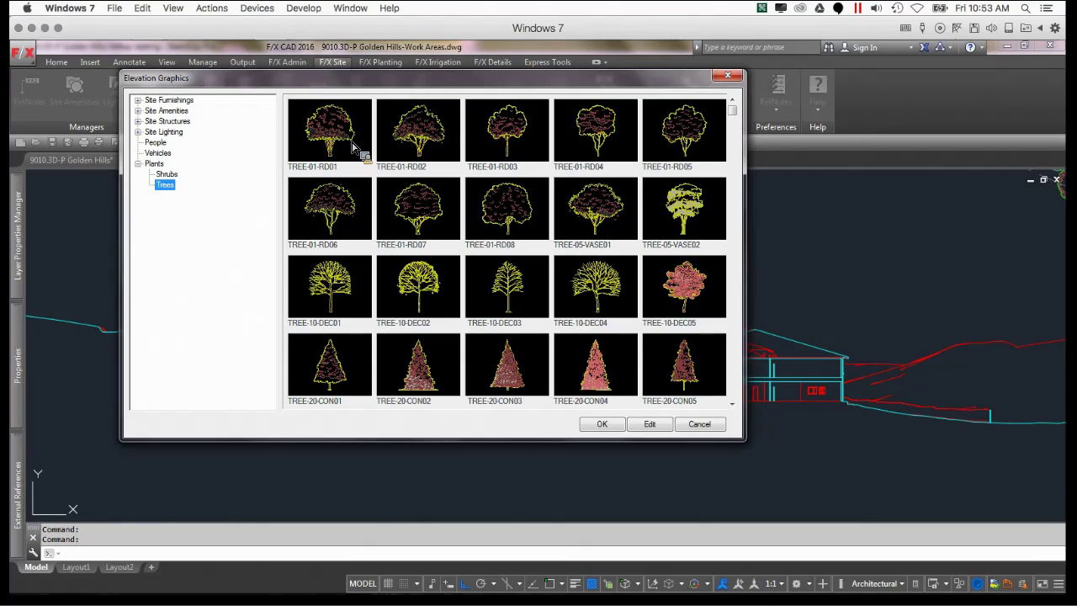
{"action": "double_click", "coordinate": [357, 141]}
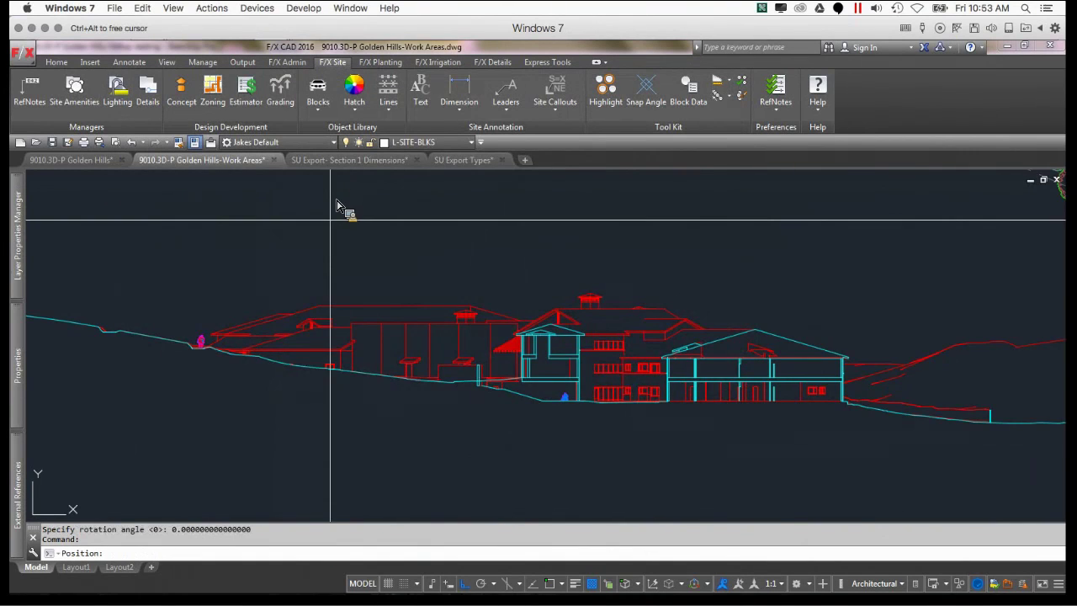
- Place TREE-01-RD01 on the section line above the westernmost projected tree and scale it to match that tree's canopy
{"action": "scroll", "coordinate": [333, 232], "scroll_direction": "down", "scroll_amount": 4}
{"action": "mouse_move", "coordinate": [333, 231]}
{"action": "middle_mouse_down"}
{"action": "mouse_move", "coordinate": [443, 379]}
{"action": "mouse_move", "coordinate": [649, 308]}
{"action": "middle_mouse_up"}
{"action": "scroll", "coordinate": [494, 294], "scroll_direction": "up", "scroll_amount": 4}
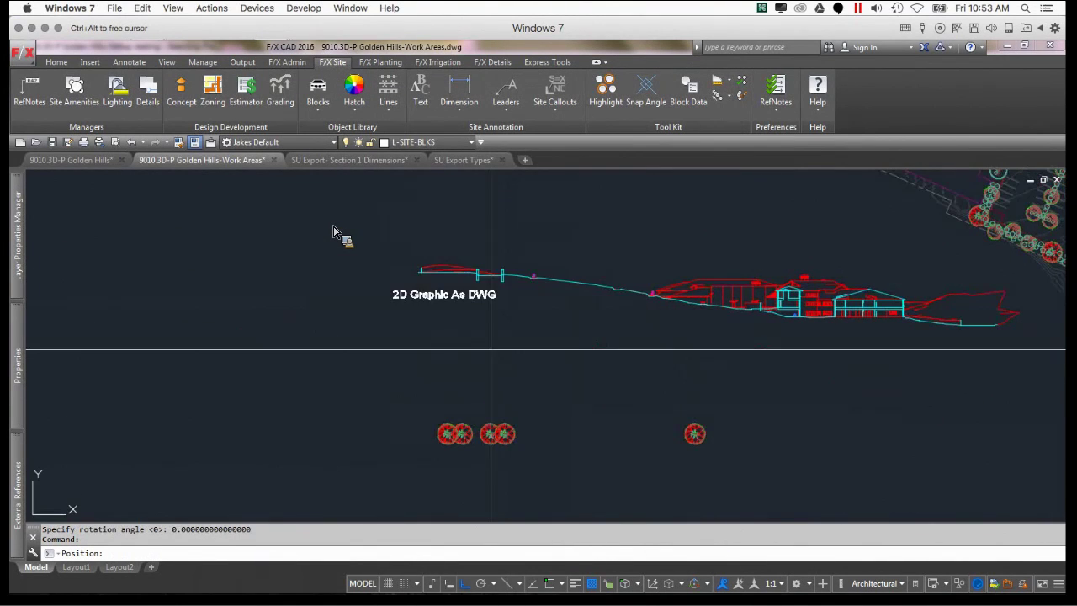
{"action": "scroll", "coordinate": [448, 278], "scroll_direction": "down", "scroll_amount": 2}
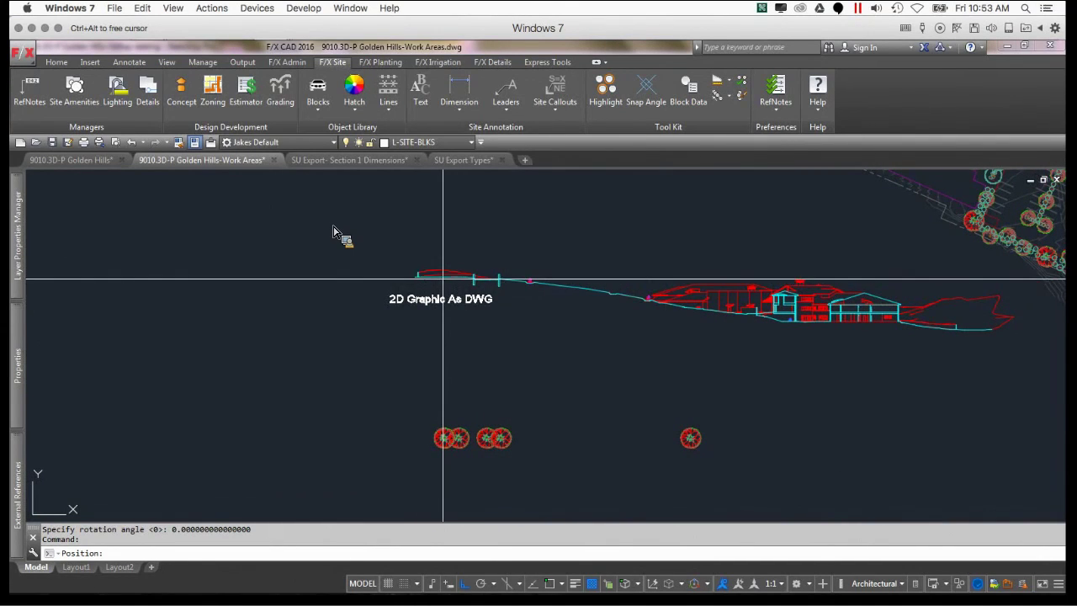
{"action": "left_click", "coordinate": [444, 276]}
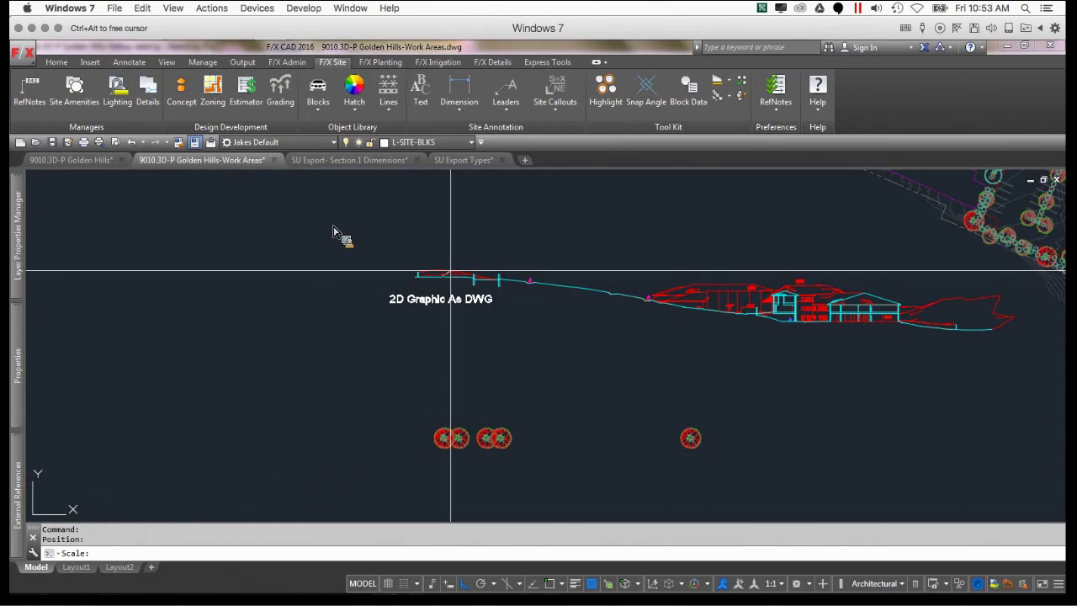
{"action": "scroll", "coordinate": [501, 240], "scroll_direction": "up", "scroll_amount": 2}
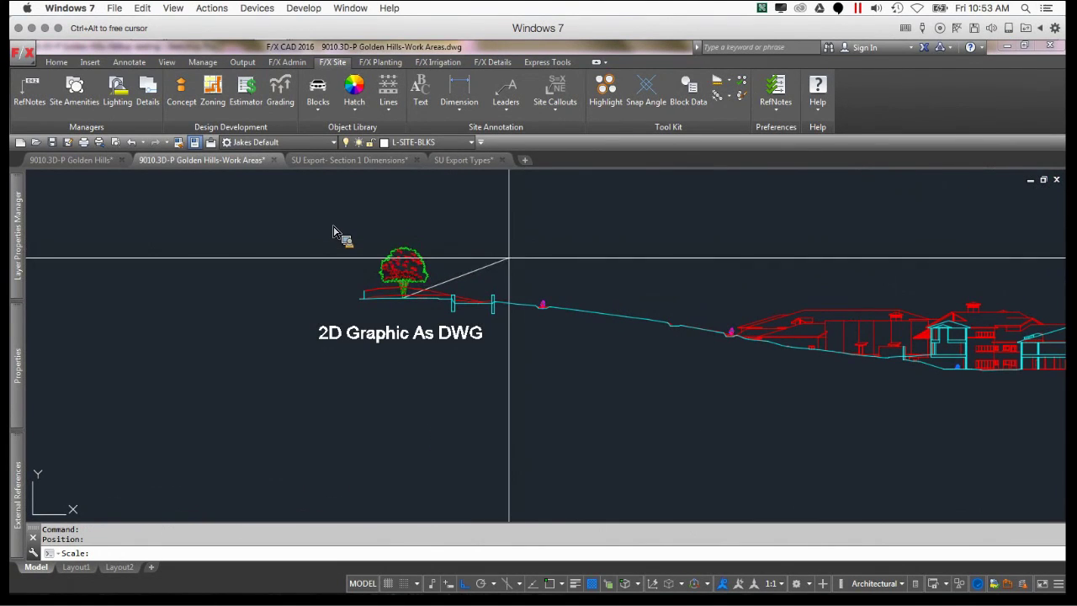
{"action": "scroll", "coordinate": [448, 303], "scroll_direction": "down", "scroll_amount": 2}
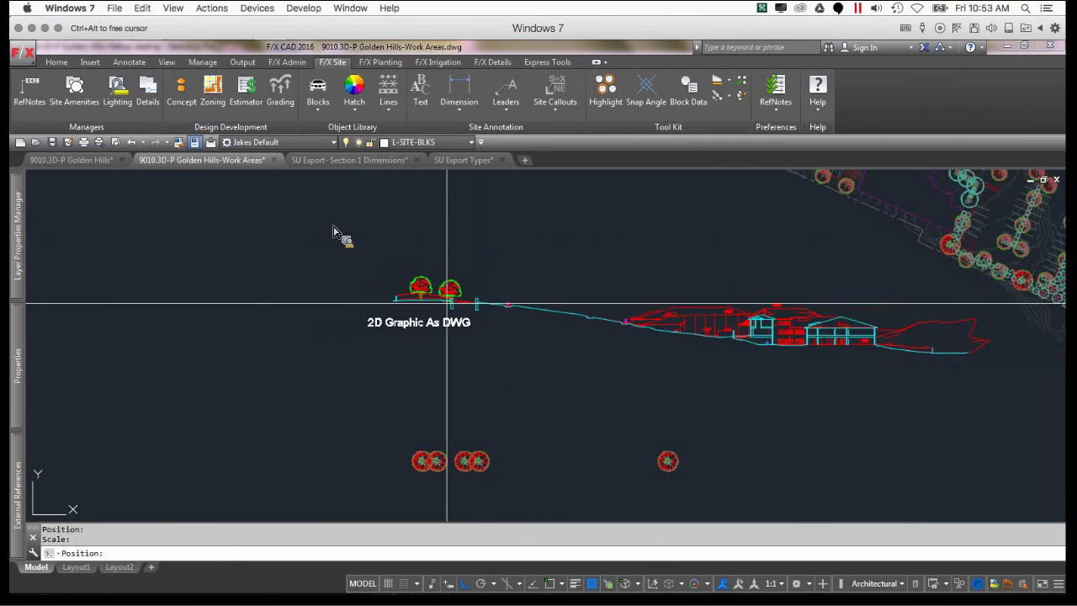
- Switch to TREE-01-RD02 and place it on the section above the other three projected trees of the western group
{"action": "middle_click_drag", "start_coordinate": [447, 303], "coordinate": [406, 268]}
{"action": "scroll", "coordinate": [432, 289], "scroll_direction": "up", "scroll_amount": 2}
{"action": "right_click", "coordinate": [432, 289]}
{"action": "scroll", "coordinate": [431, 290], "scroll_direction": "down", "scroll_amount": 2}
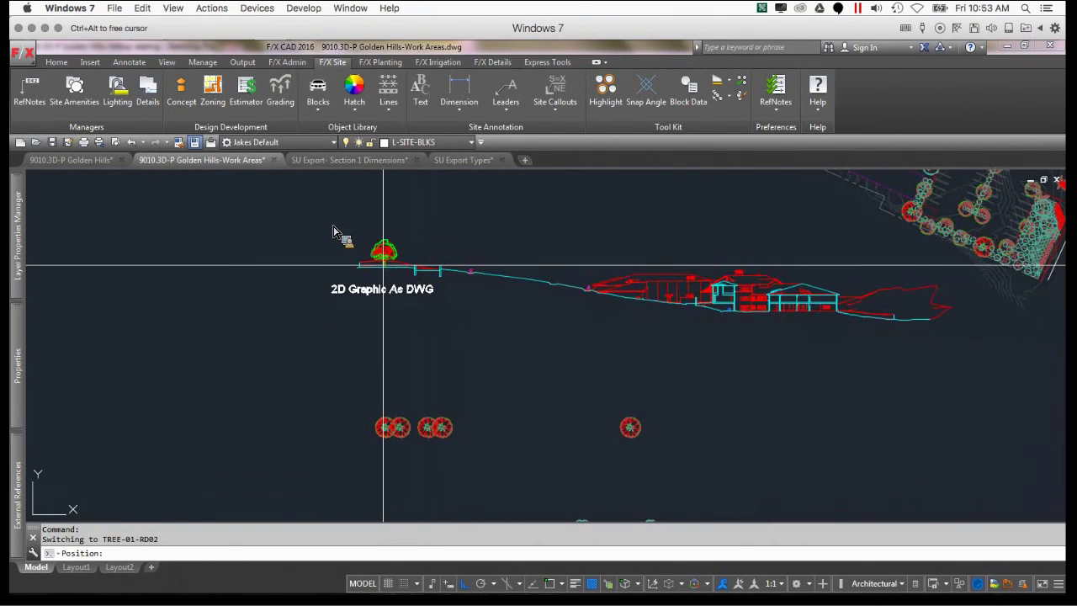
{"action": "scroll", "coordinate": [383, 265], "scroll_direction": "up", "scroll_amount": 2}
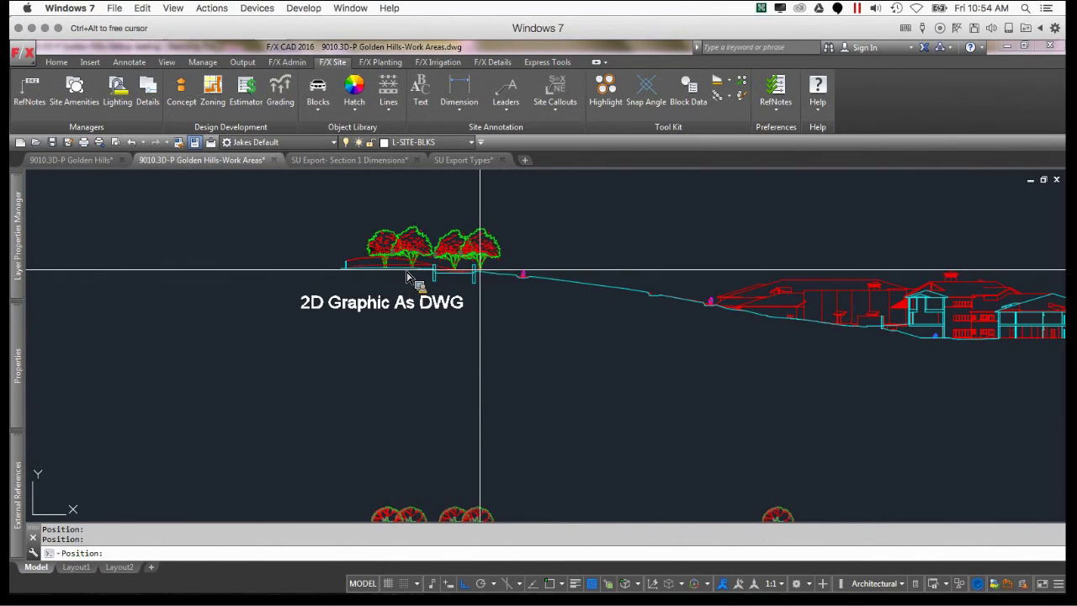
{"action": "scroll", "coordinate": [407, 278], "scroll_direction": "down", "scroll_amount": 3}
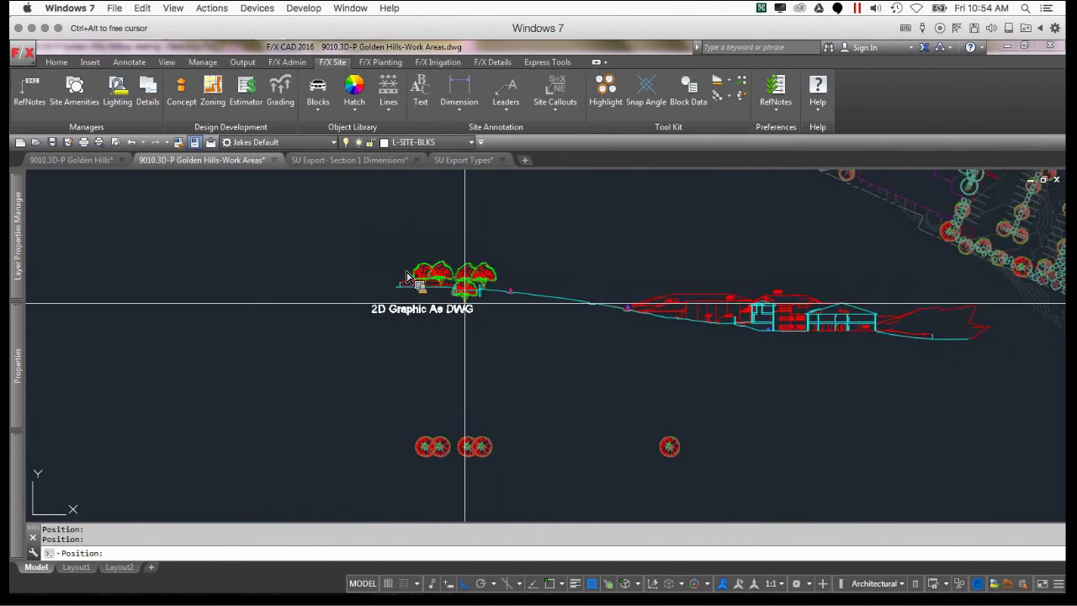
{"action": "scroll", "coordinate": [408, 277], "scroll_direction": "up", "scroll_amount": 3}
{"action": "scroll", "coordinate": [437, 280], "scroll_direction": "down", "scroll_amount": 3}
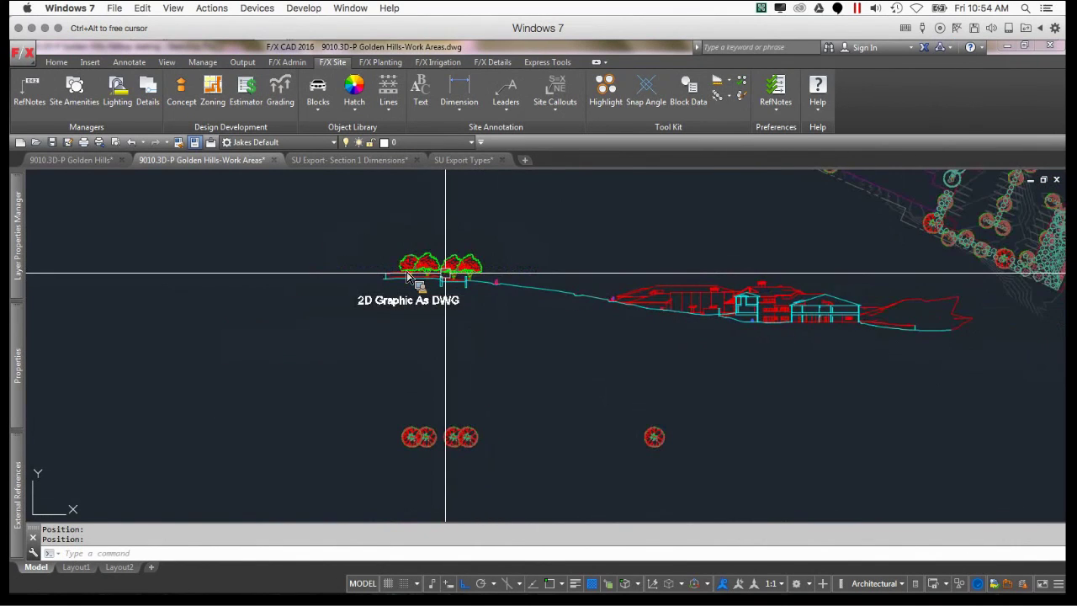
{"action": "scroll", "coordinate": [436, 274], "scroll_direction": "up", "scroll_amount": 3}
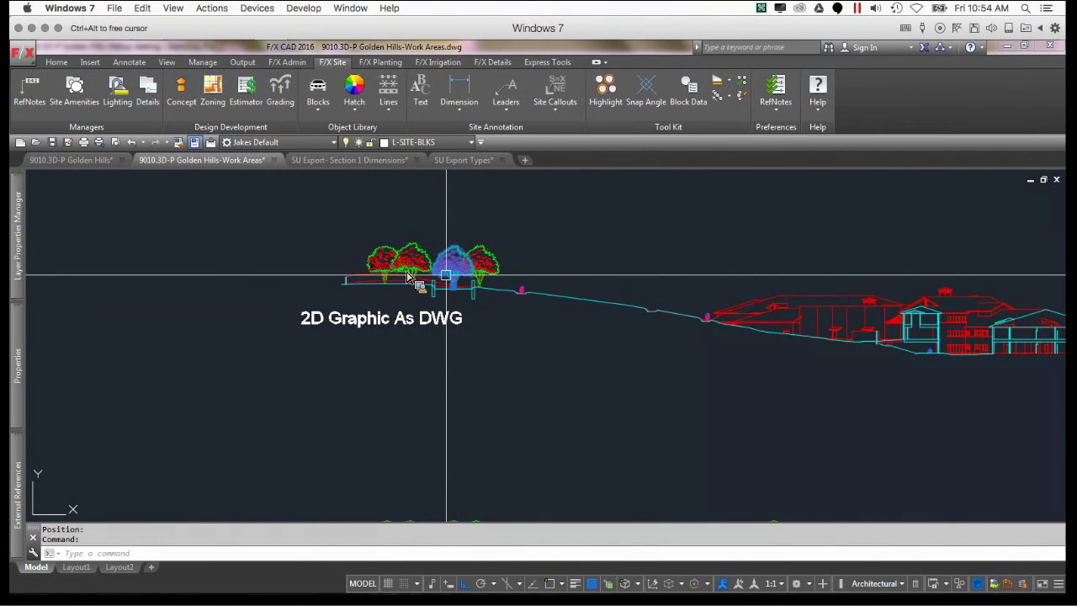
{"action": "key", "text": "Escape"}
{"action": "key", "text": "Escape"}
{"action": "scroll", "coordinate": [446, 275], "scroll_direction": "down", "scroll_amount": 4}
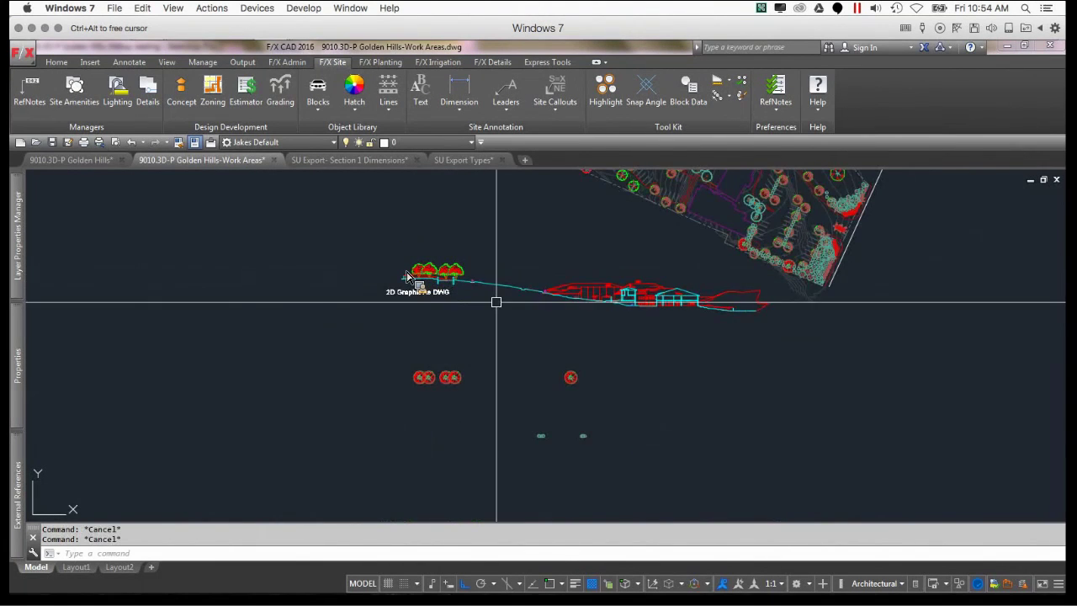
- With ortho off, copy the easternmost tree of the group to the slope by the building, above the isolated projected tree
{"action": "scroll", "coordinate": [484, 307], "scroll_direction": "up", "scroll_amount": 2}
{"action": "middle_click_drag", "start_coordinate": [487, 311], "coordinate": [446, 294]}
{"action": "left_click", "coordinate": [414, 237]}
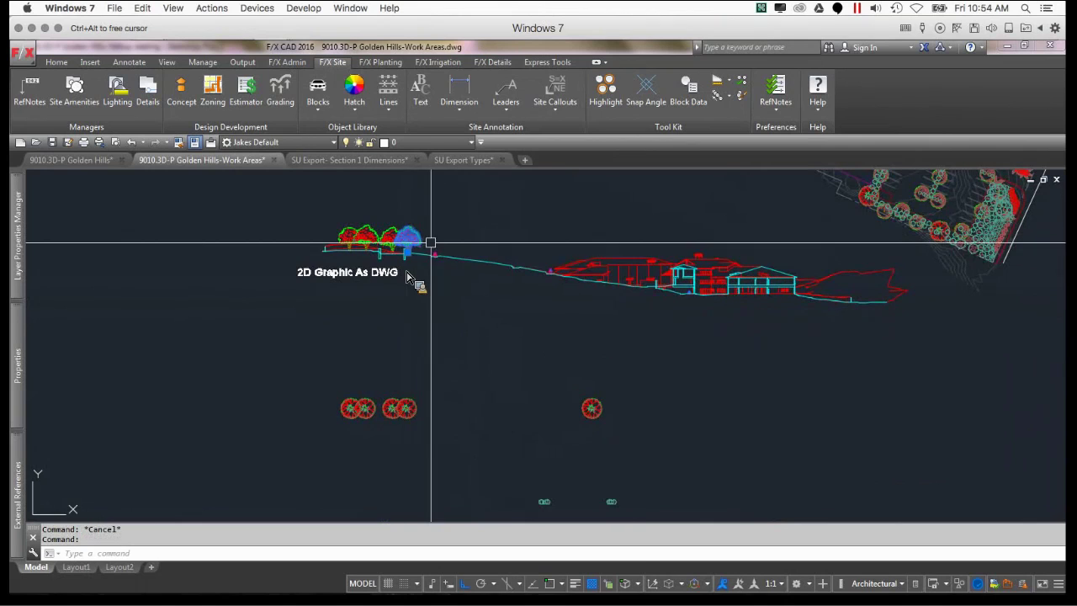
{"action": "right_click", "coordinate": [482, 270]}
{"action": "left_click", "coordinate": [543, 378]}
{"action": "left_click", "coordinate": [513, 367]}
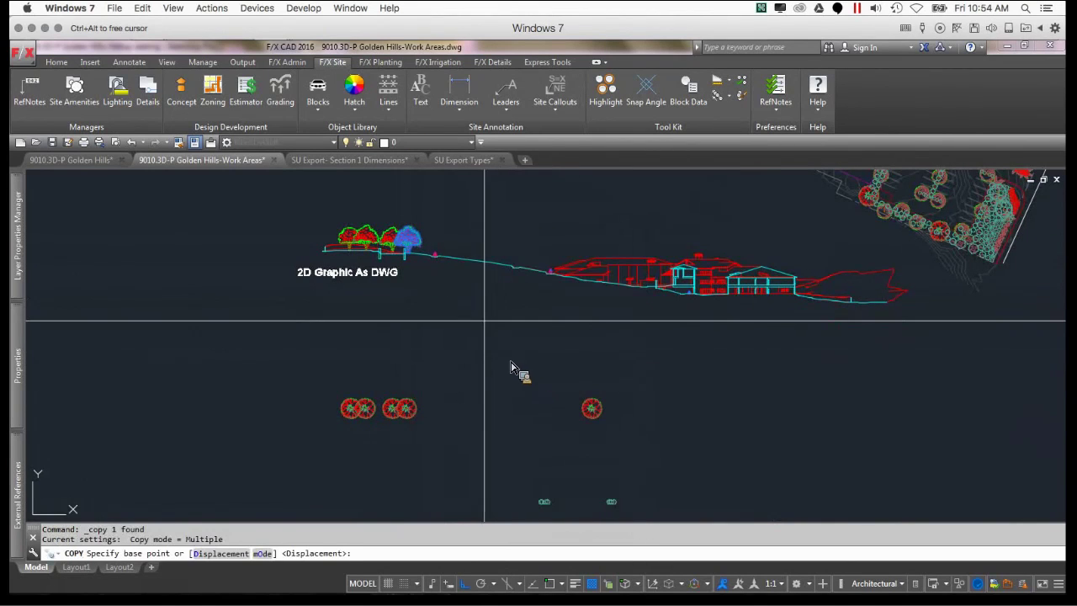
{"action": "key", "text": "F8"}
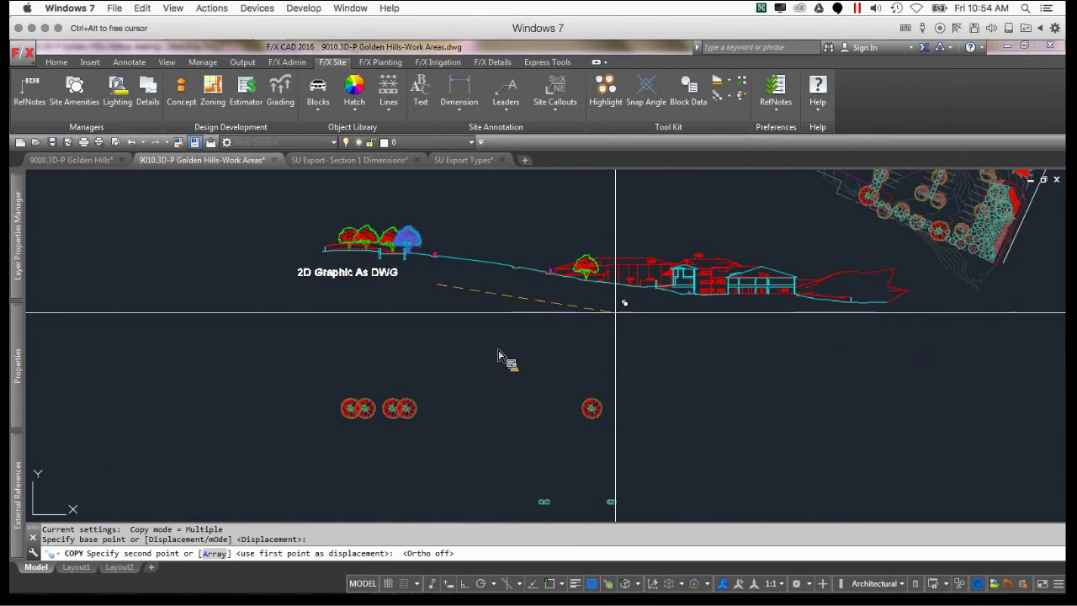
{"action": "left_click", "coordinate": [617, 313]}
{"action": "key", "text": "Escape"}
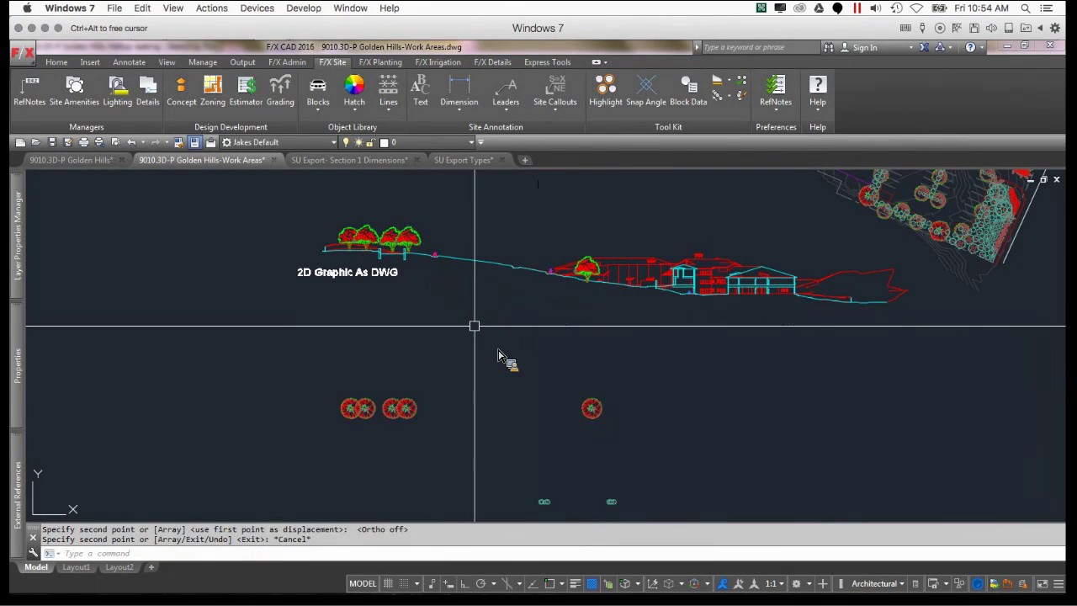
- Open Layout2, frame the section graphic in its viewport at a larger scale, and return to paper space
{"action": "middle_click_drag", "start_coordinate": [497, 406], "coordinate": [488, 364]}
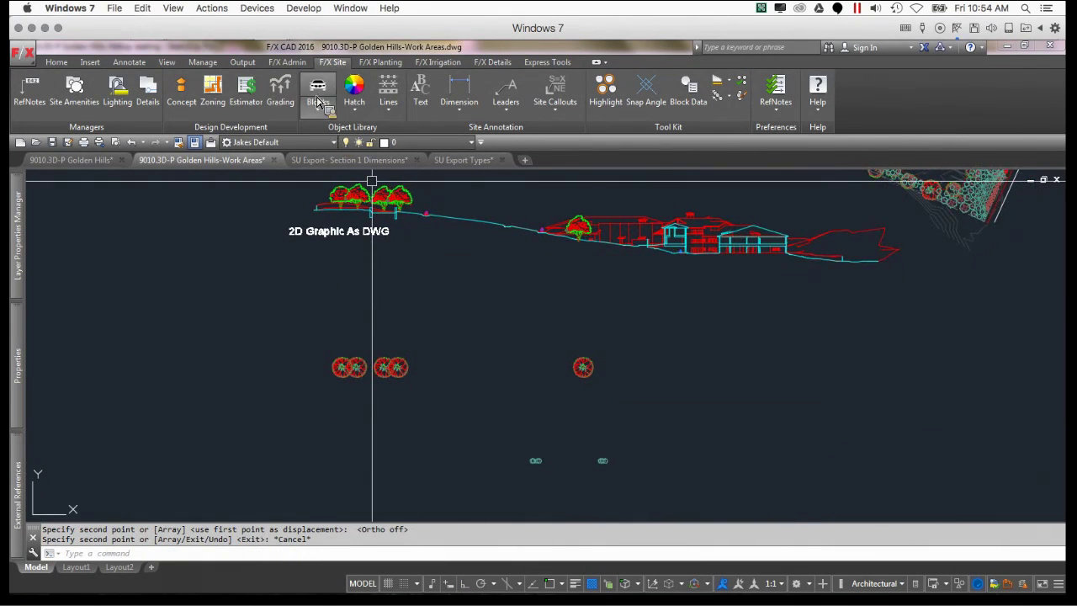
{"action": "scroll", "coordinate": [528, 366], "scroll_direction": "down", "scroll_amount": 2}
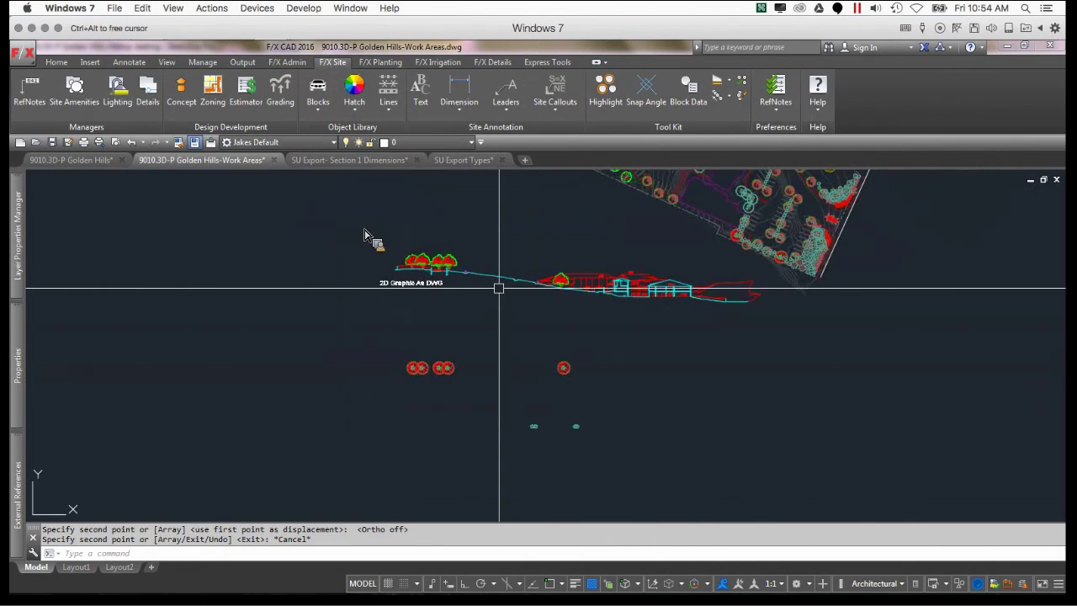
{"action": "middle_click_drag", "start_coordinate": [499, 287], "coordinate": [497, 313]}
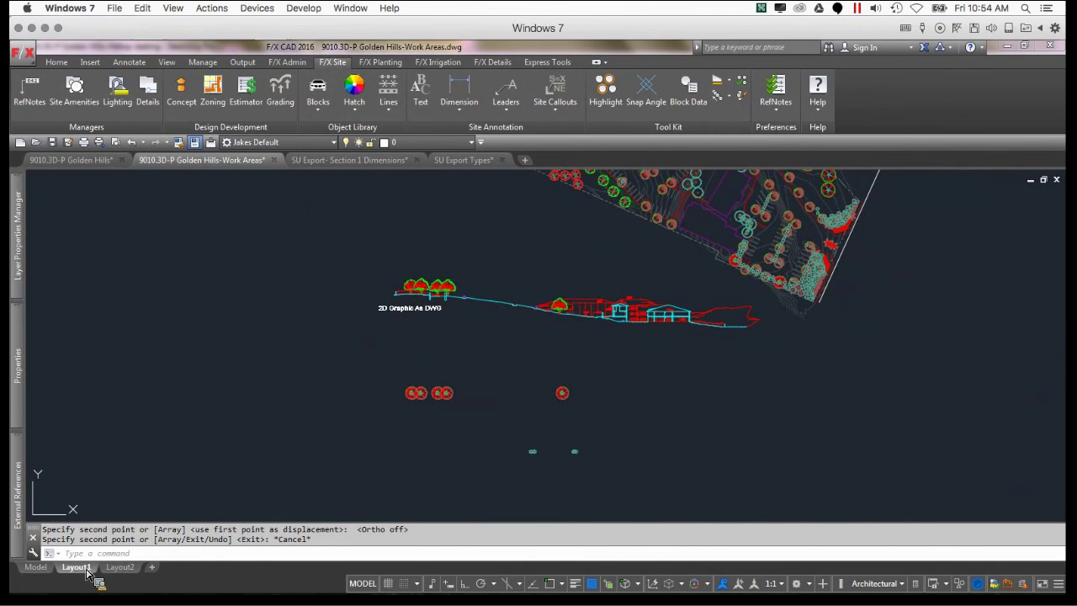
{"action": "left_click", "coordinate": [75, 567]}
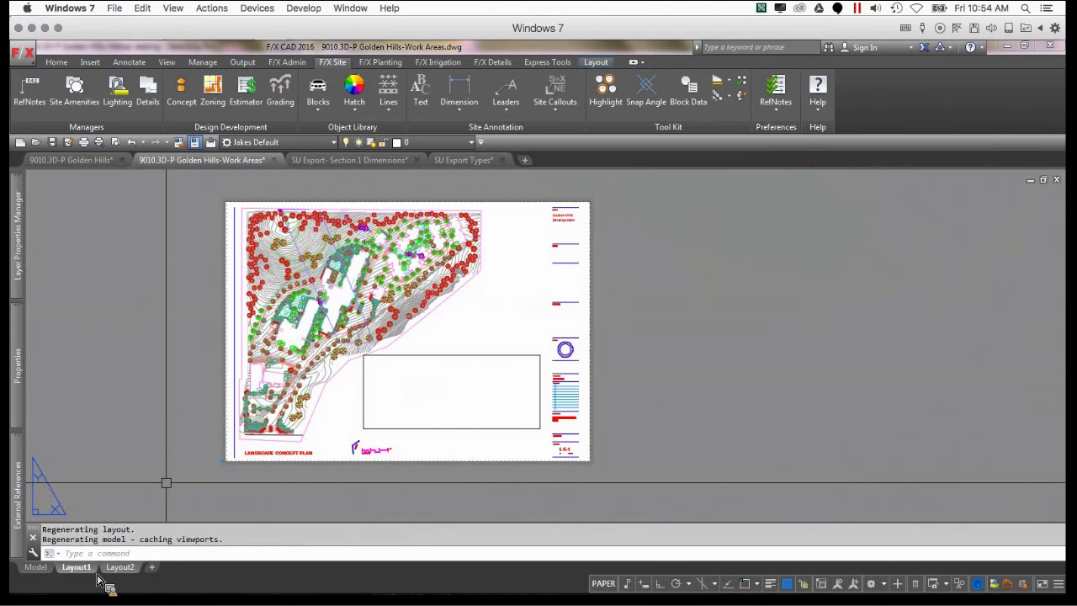
{"action": "double_click", "coordinate": [384, 415]}
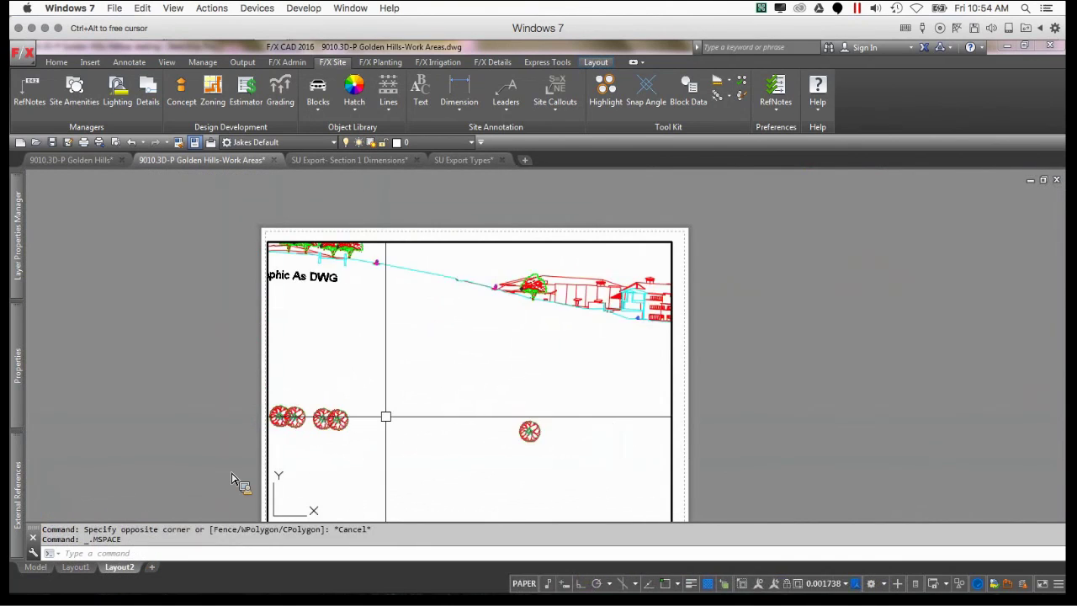
{"action": "scroll", "coordinate": [412, 351], "scroll_direction": "up", "scroll_amount": 3}
{"action": "middle_click_drag", "start_coordinate": [425, 398], "coordinate": [449, 412]}
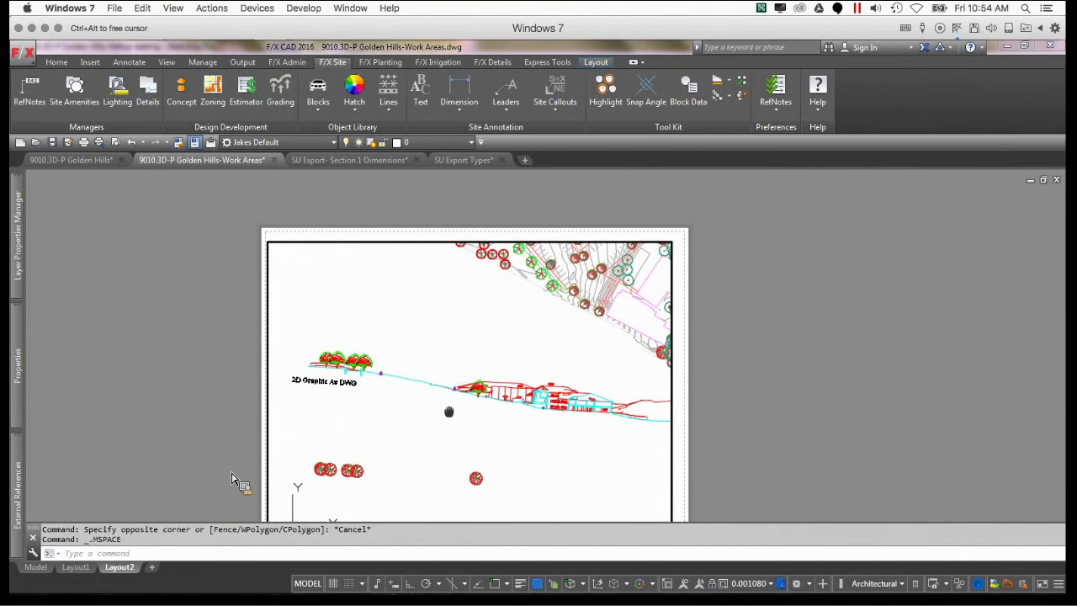
{"action": "scroll", "coordinate": [327, 347], "scroll_direction": "down", "scroll_amount": 1}
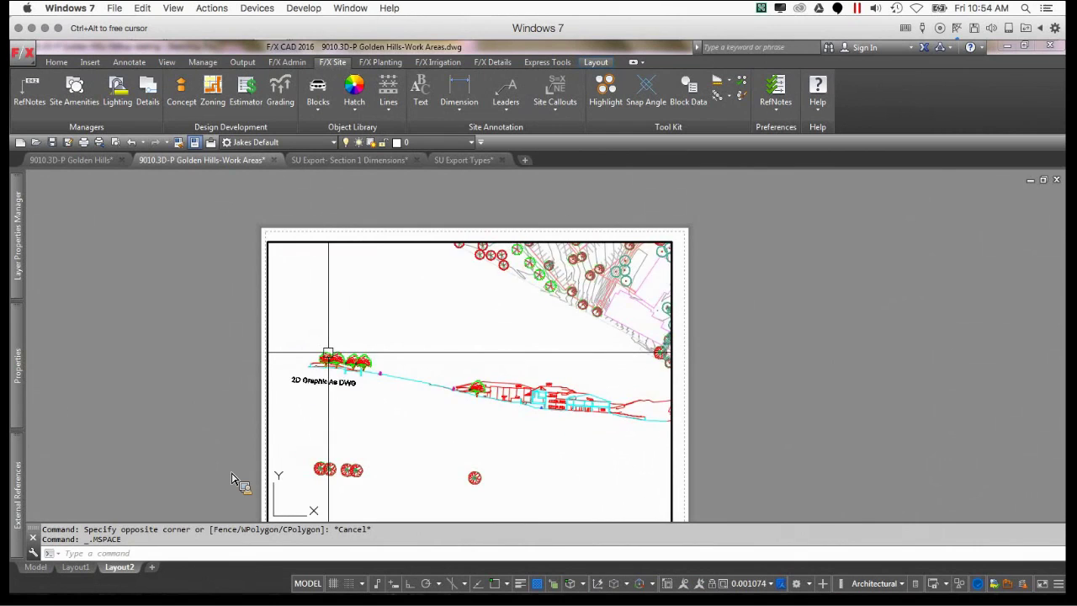
{"action": "scroll", "coordinate": [327, 352], "scroll_direction": "up", "scroll_amount": 3}
{"action": "double_click", "coordinate": [228, 354]}
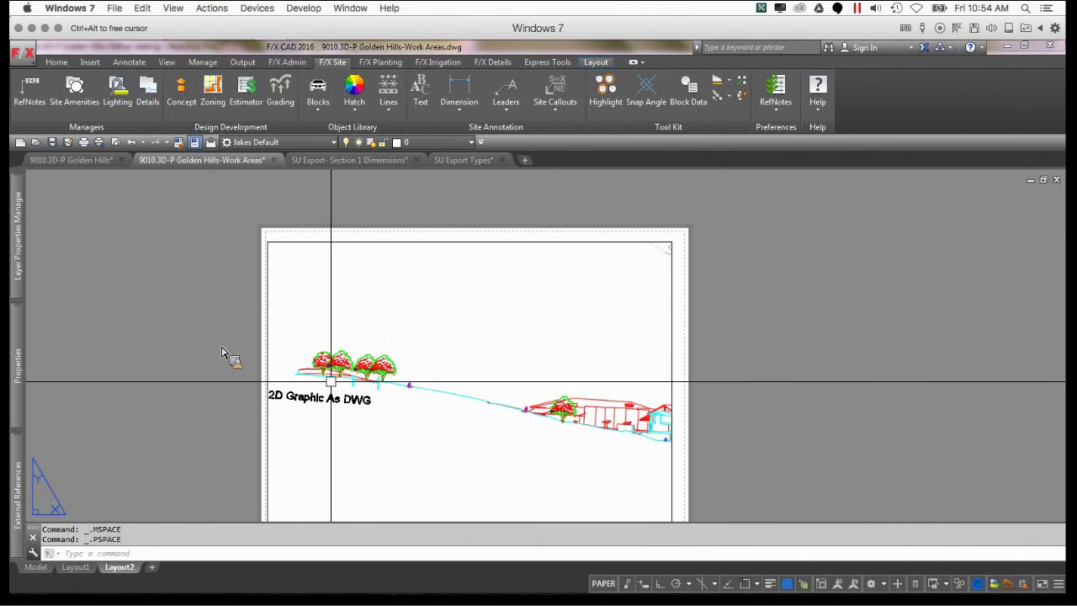
- Try to plot Layout2, choosing to view the list of unreconciled new layers
{"action": "key", "text": "ctrl+p"}
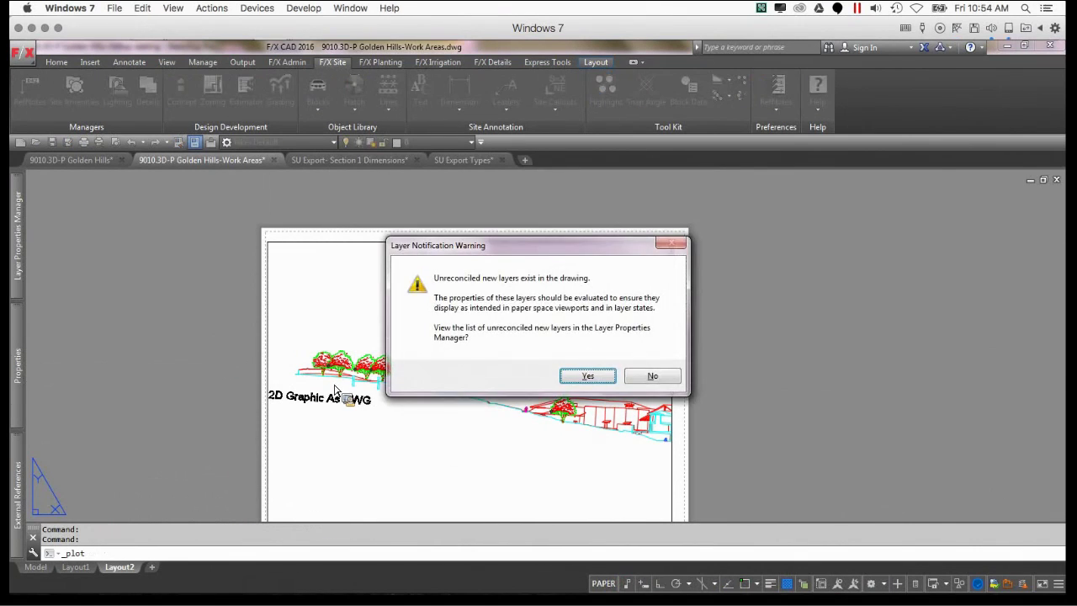
{"action": "left_click", "coordinate": [578, 375]}
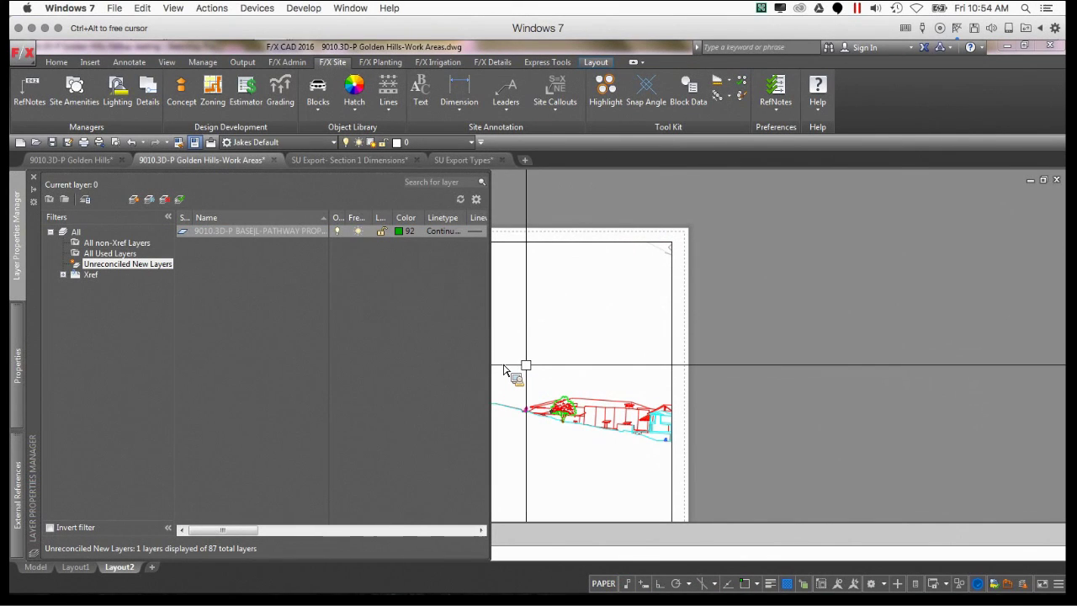
{"action": "key", "text": "super"}
{"action": "key", "text": "super"}
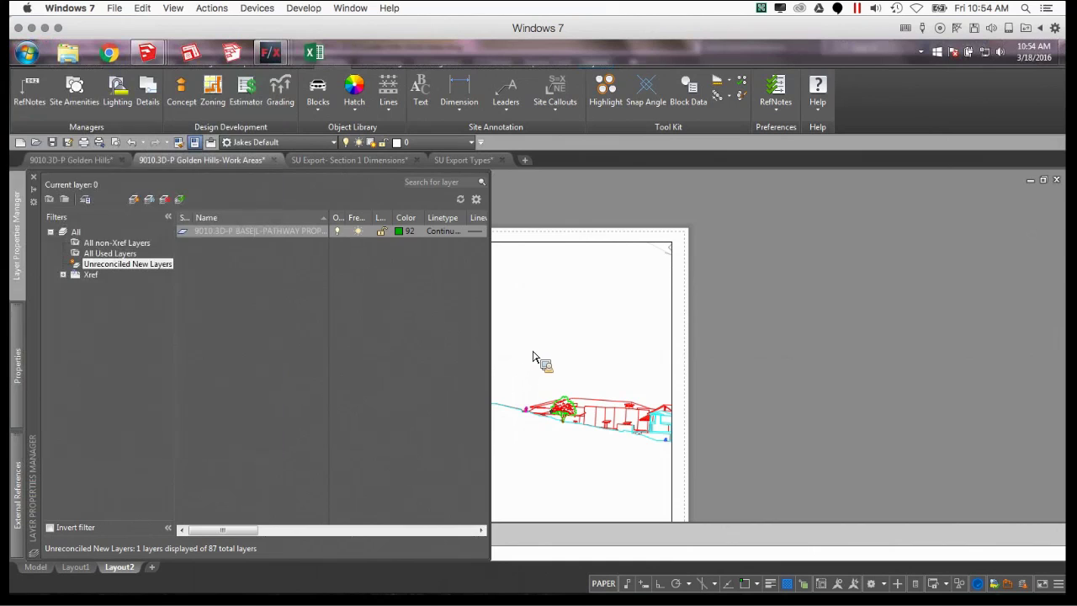
{"action": "left_click", "coordinate": [535, 357]}
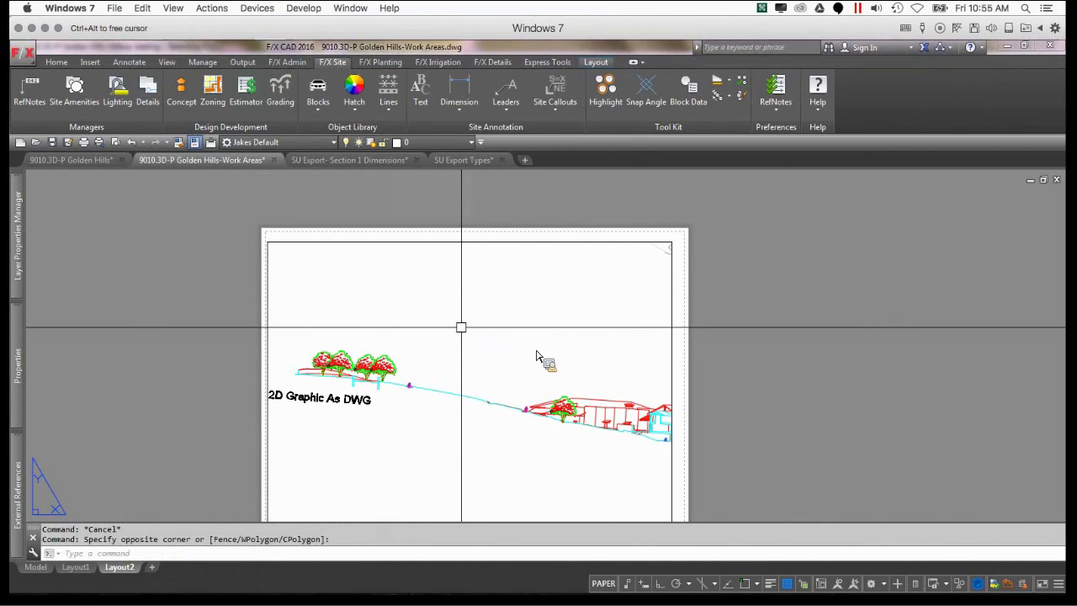
- Preview the Layout2 plot on Bluebeam PDF with the LFX-25percent.ctb plot style, inspect the section graphic, and close without plotting
{"action": "key", "text": "ctrl+p"}
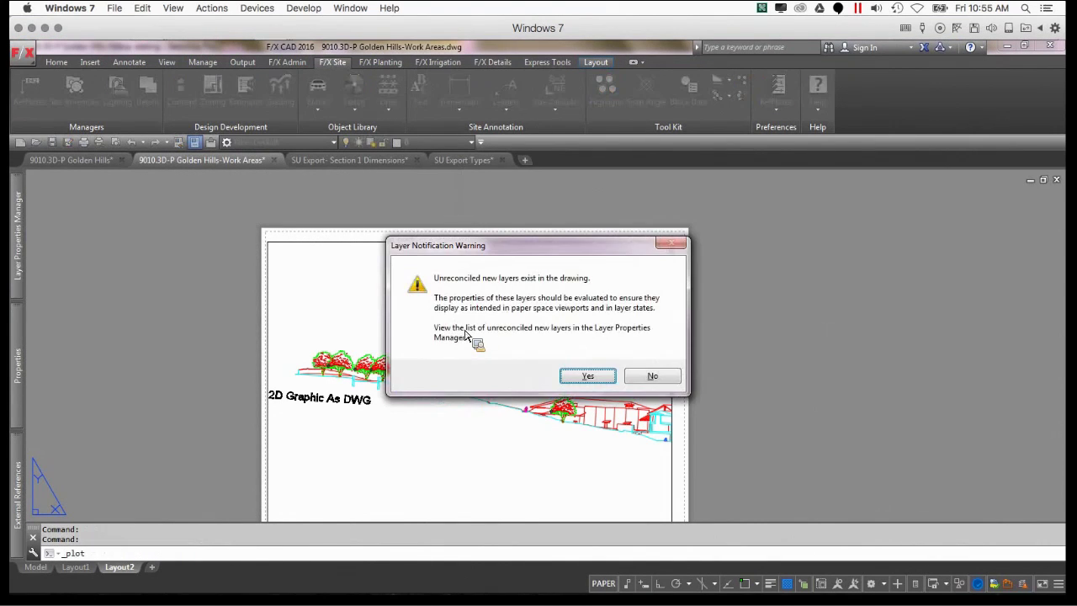
{"action": "left_click", "coordinate": [589, 375]}
{"action": "left_click", "coordinate": [536, 358]}
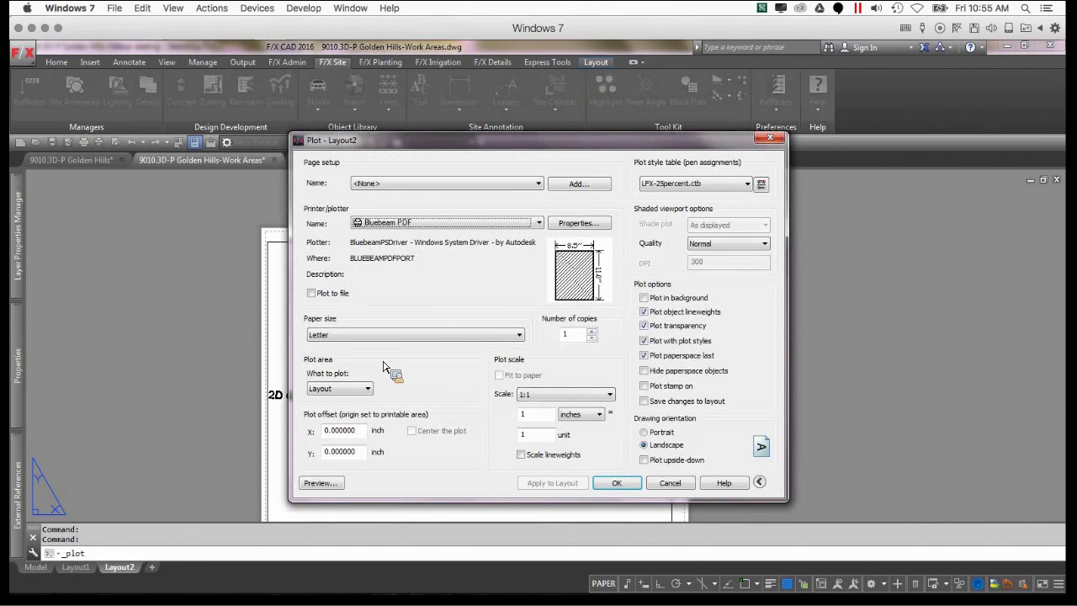
{"action": "left_click", "coordinate": [319, 483]}
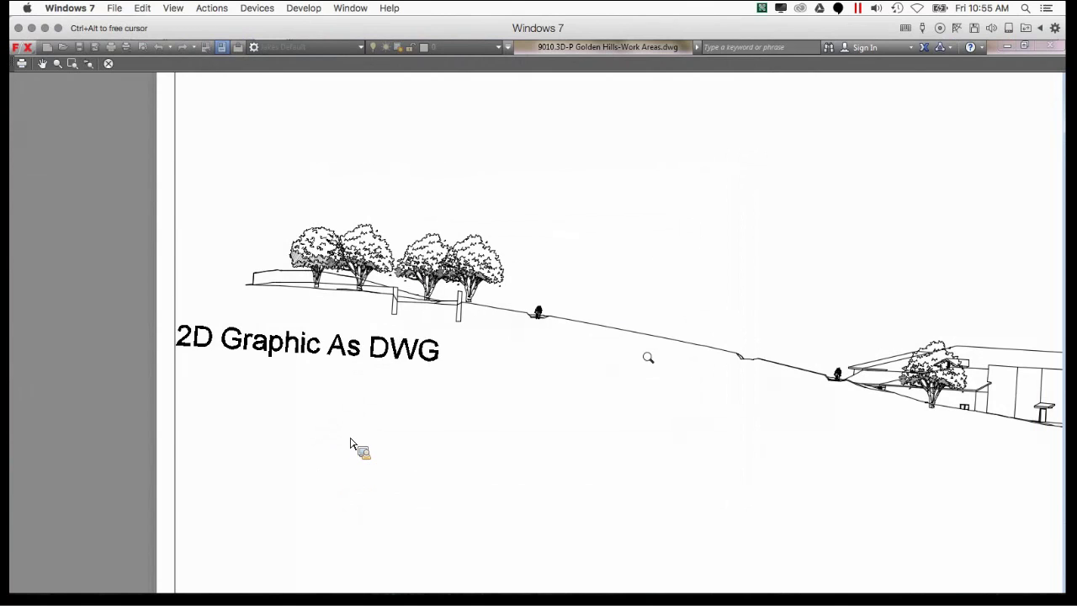
{"action": "scroll", "coordinate": [648, 357], "scroll_direction": "up", "scroll_amount": 2}
{"action": "mouse_move", "coordinate": [651, 363]}
{"action": "middle_mouse_down"}
{"action": "mouse_move", "coordinate": [690, 377]}
{"action": "mouse_move", "coordinate": [699, 406]}
{"action": "mouse_move", "coordinate": [548, 380]}
{"action": "mouse_move", "coordinate": [339, 272]}
{"action": "mouse_move", "coordinate": [743, 401]}
{"action": "mouse_move", "coordinate": [699, 399]}
{"action": "mouse_move", "coordinate": [665, 380]}
{"action": "mouse_move", "coordinate": [731, 401]}
{"action": "mouse_move", "coordinate": [659, 389]}
{"action": "middle_mouse_up"}
{"action": "scroll", "coordinate": [641, 378], "scroll_direction": "down", "scroll_amount": 2}
{"action": "key", "text": "Escape"}
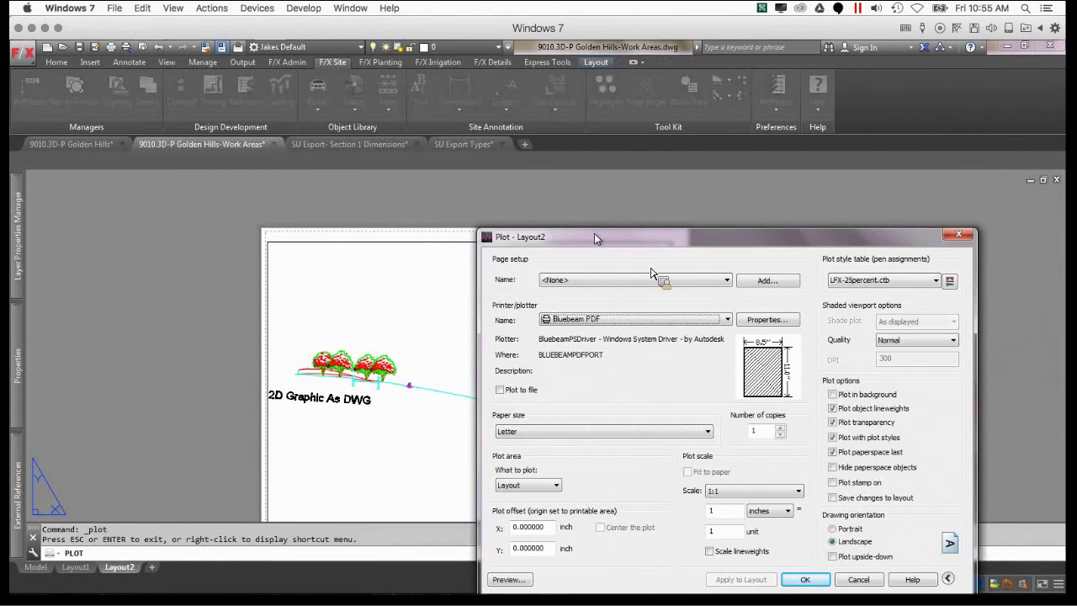
{"action": "key", "text": "Escape"}
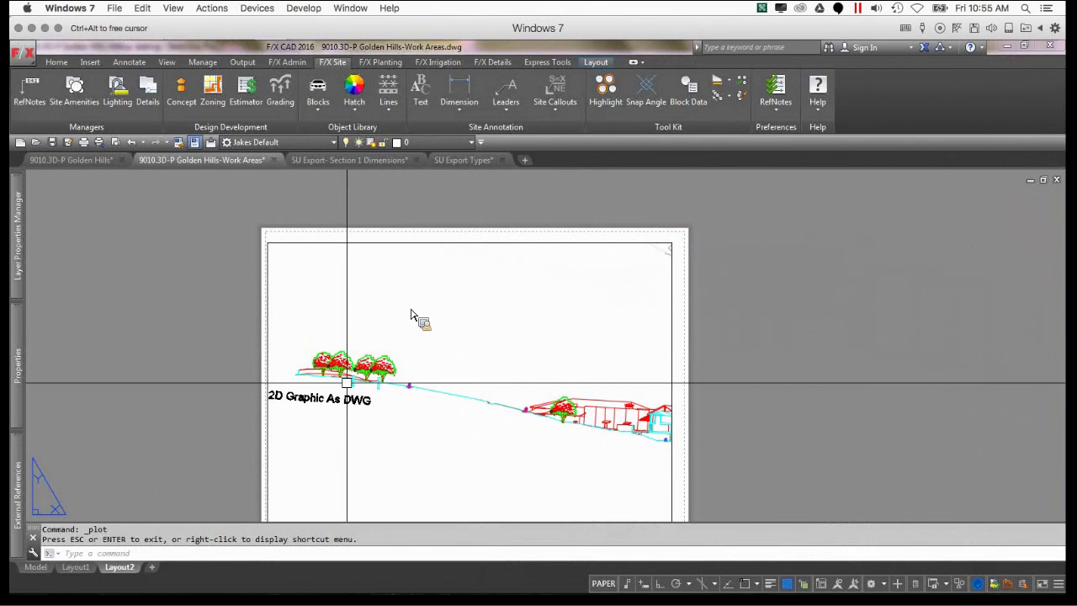
- Open the Site Color manager to display the colour fills, and check them on the section's trees and people
{"action": "scroll", "coordinate": [416, 315], "scroll_direction": "up", "scroll_amount": 2}
{"action": "scroll", "coordinate": [419, 314], "scroll_direction": "up", "scroll_amount": 2}
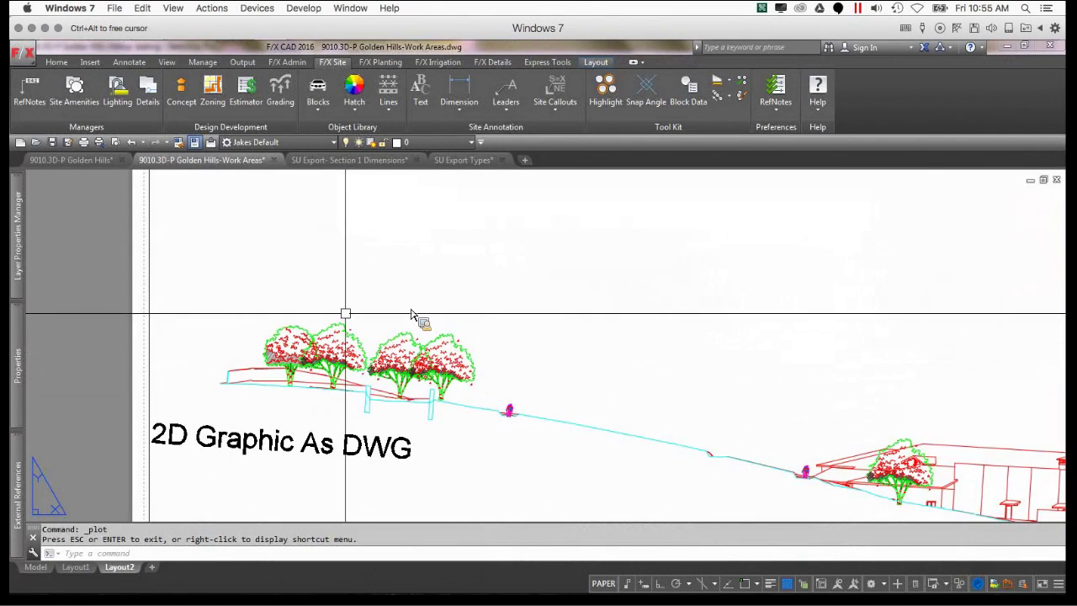
{"action": "left_click", "coordinate": [364, 98]}
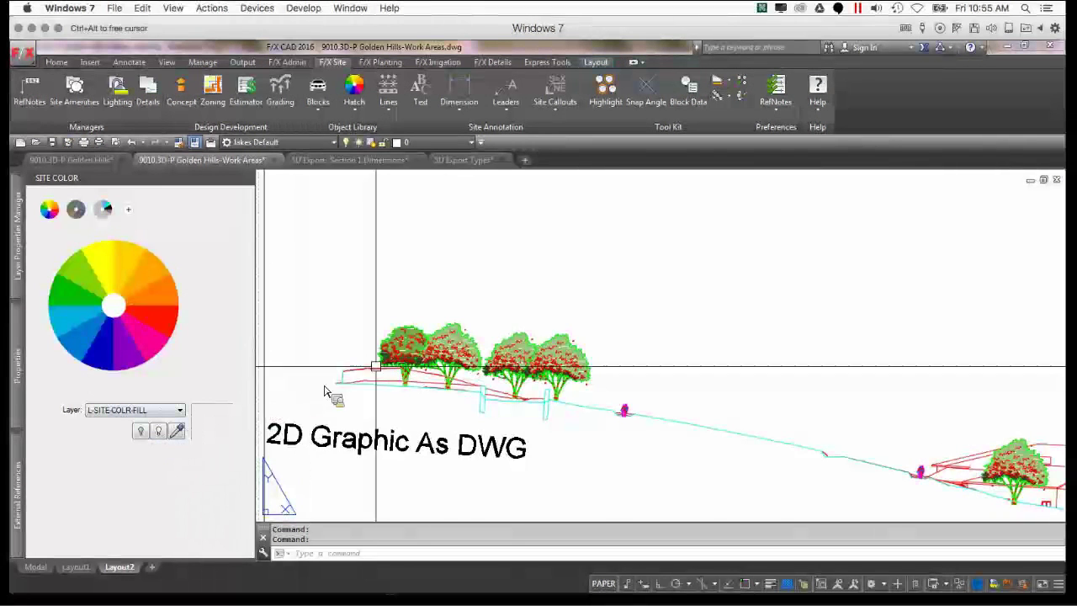
{"action": "scroll", "coordinate": [578, 409], "scroll_direction": "up", "scroll_amount": 6}
{"action": "middle_click_drag", "start_coordinate": [622, 285], "coordinate": [617, 186]}
{"action": "scroll", "coordinate": [617, 188], "scroll_direction": "down", "scroll_amount": 2}
{"action": "scroll", "coordinate": [813, 329], "scroll_direction": "up", "scroll_amount": 6}
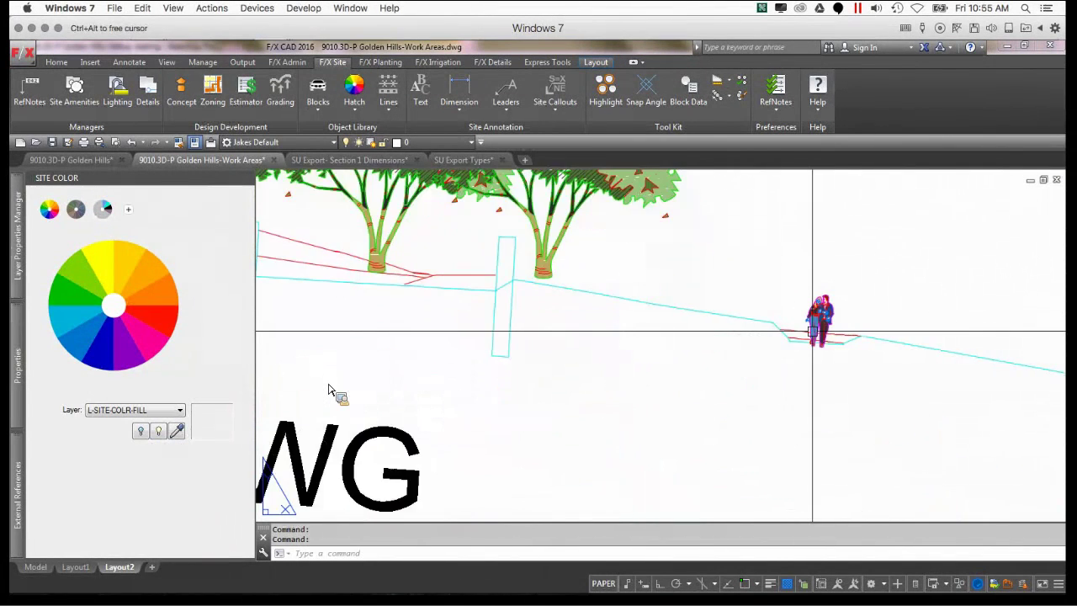
{"action": "scroll", "coordinate": [829, 311], "scroll_direction": "down", "scroll_amount": 7}
{"action": "middle_click_drag", "start_coordinate": [586, 329], "coordinate": [460, 396]}
{"action": "key", "text": "Escape"}
{"action": "key", "text": "Escape"}
{"action": "scroll", "coordinate": [440, 371], "scroll_direction": "down", "scroll_amount": 2}
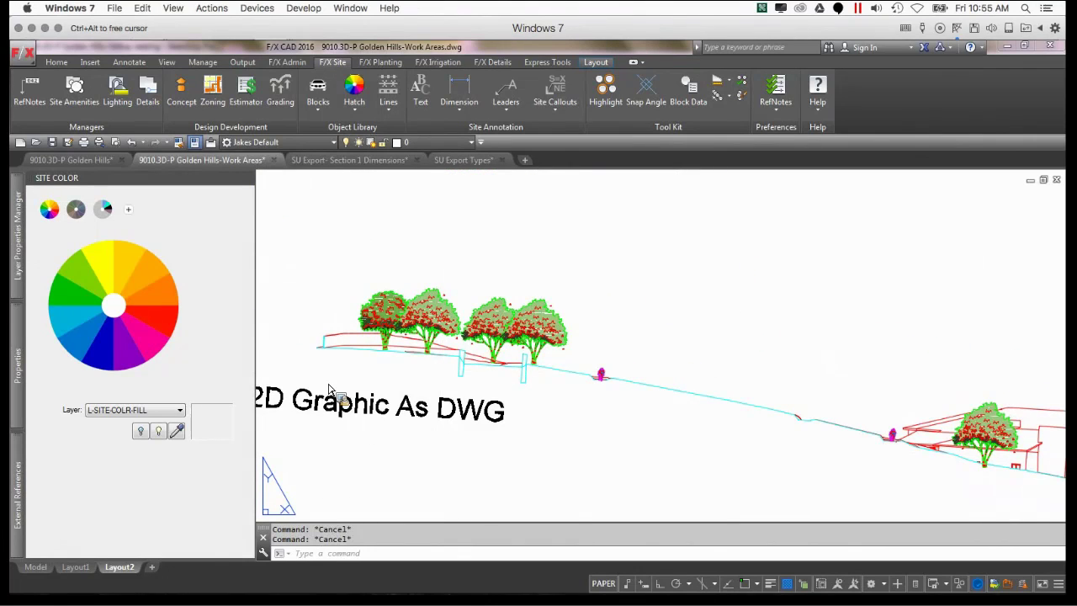
- Preview Layout2 again as a single sheet, inspect the coloured trees and people along the slope, and close without plotting
{"action": "key", "text": "ctrl+p"}
{"action": "left_click", "coordinate": [649, 377]}
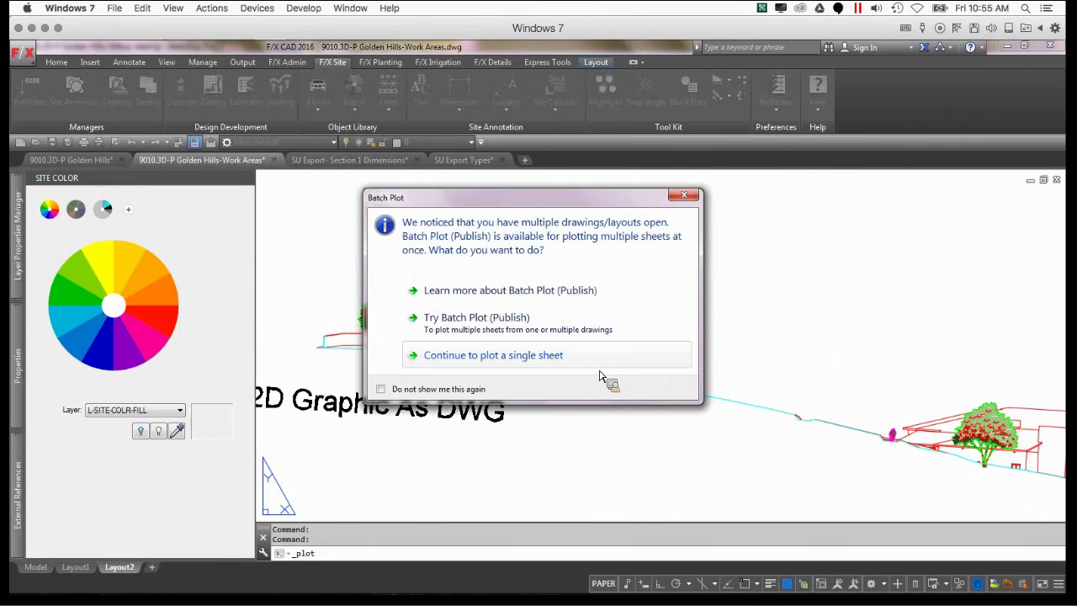
{"action": "left_click", "coordinate": [593, 362]}
{"action": "left_click", "coordinate": [320, 483]}
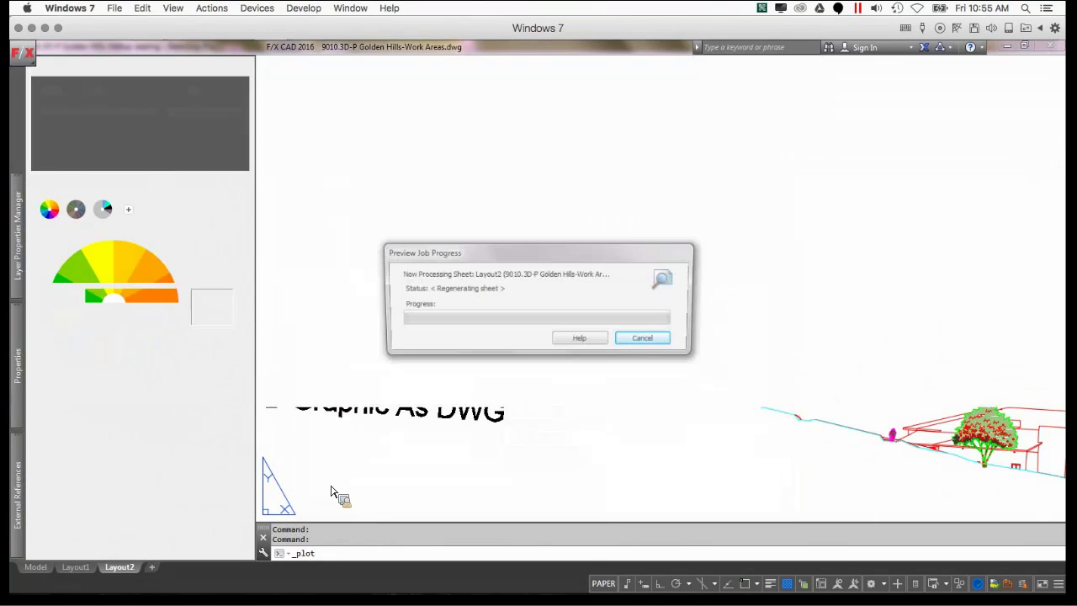
{"action": "scroll", "coordinate": [381, 389], "scroll_direction": "up", "scroll_amount": 4}
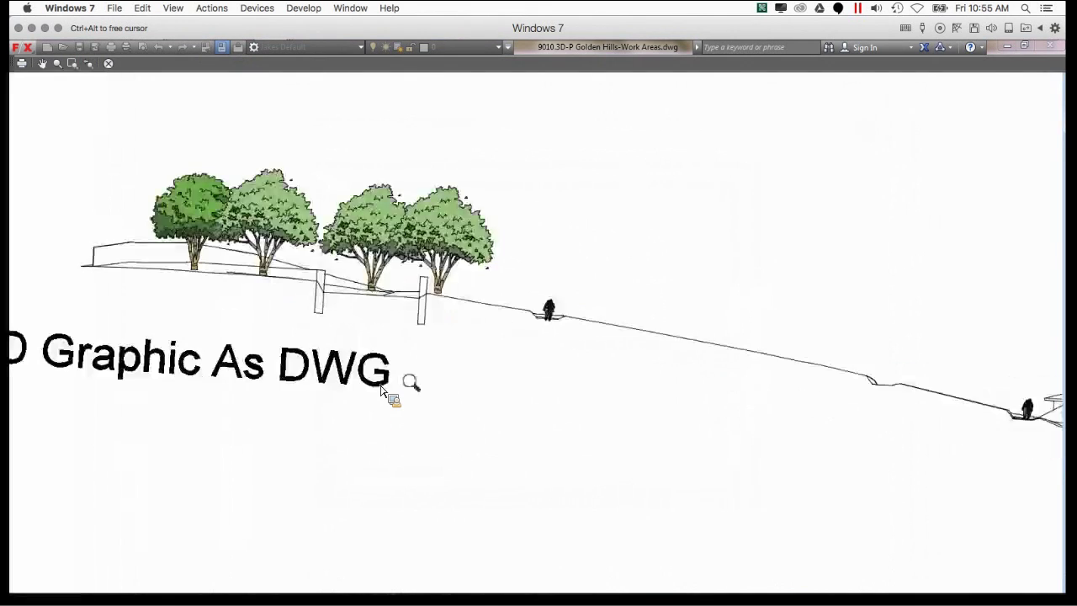
{"action": "mouse_move", "coordinate": [459, 307]}
{"action": "middle_mouse_down"}
{"action": "mouse_move", "coordinate": [476, 390]}
{"action": "mouse_move", "coordinate": [178, 289]}
{"action": "mouse_move", "coordinate": [203, 288]}
{"action": "middle_mouse_up"}
{"action": "scroll", "coordinate": [869, 394], "scroll_direction": "up", "scroll_amount": 2}
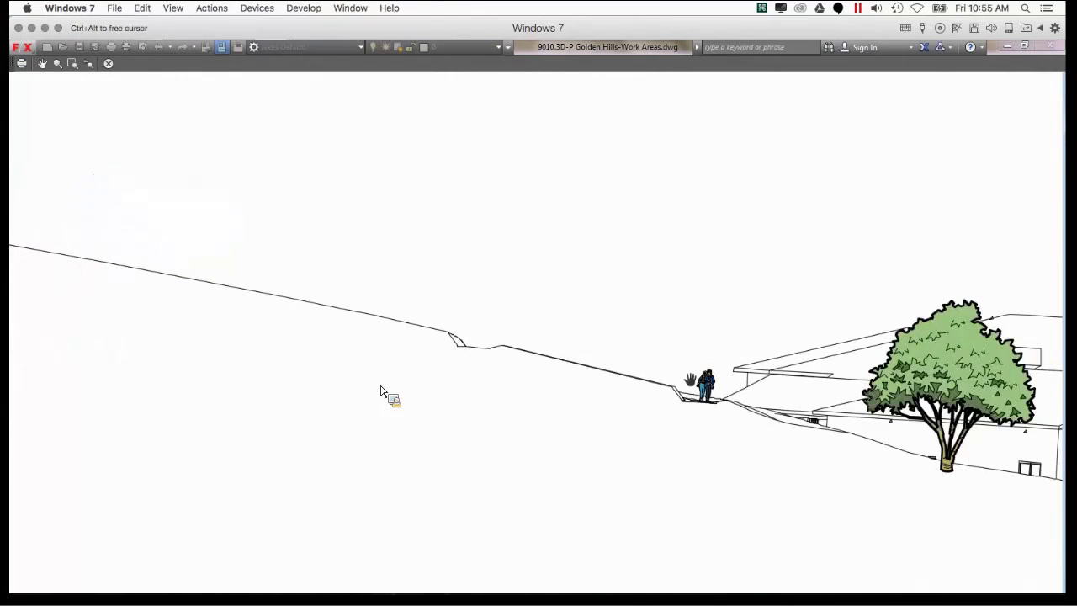
{"action": "scroll", "coordinate": [698, 387], "scroll_direction": "down", "scroll_amount": 2}
{"action": "scroll", "coordinate": [673, 414], "scroll_direction": "down", "scroll_amount": 2}
{"action": "middle_click_drag", "start_coordinate": [480, 378], "coordinate": [516, 413]}
{"action": "scroll", "coordinate": [515, 412], "scroll_direction": "down", "scroll_amount": 2}
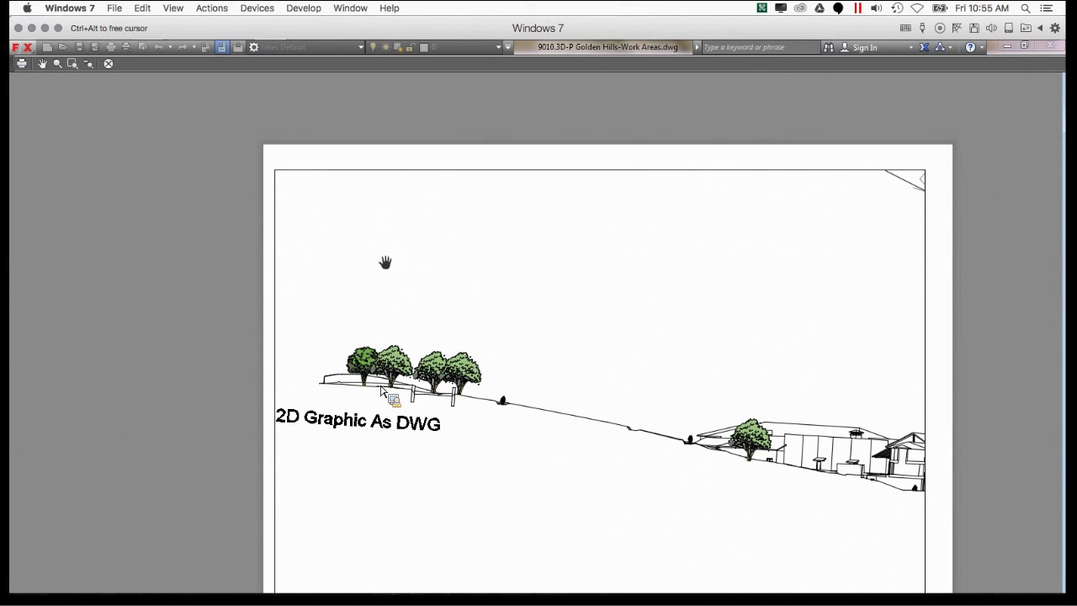
{"action": "key", "text": "Escape"}
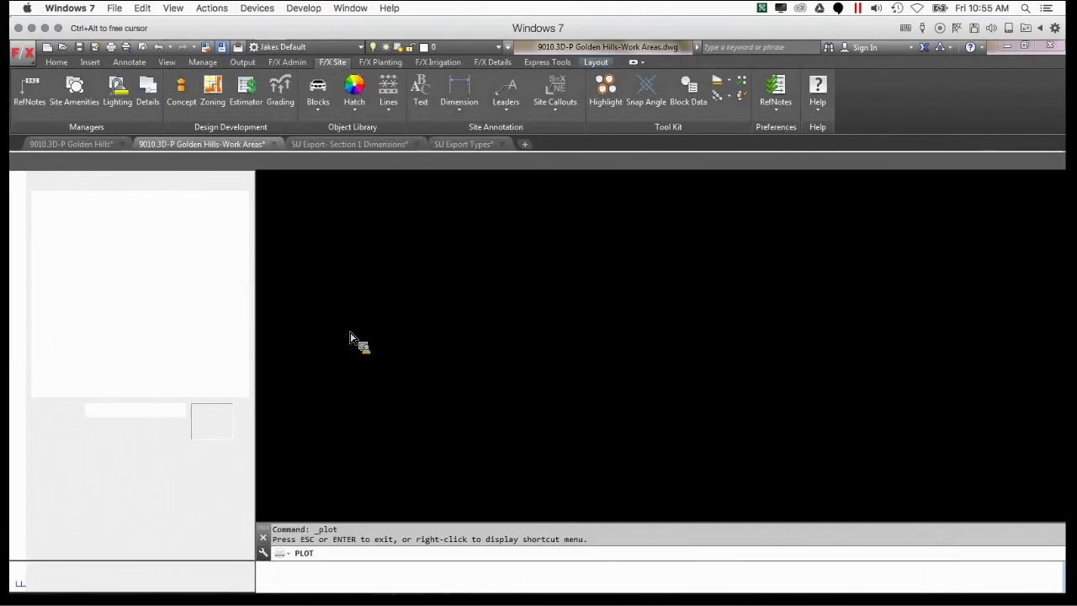
{"action": "key", "text": "Escape"}
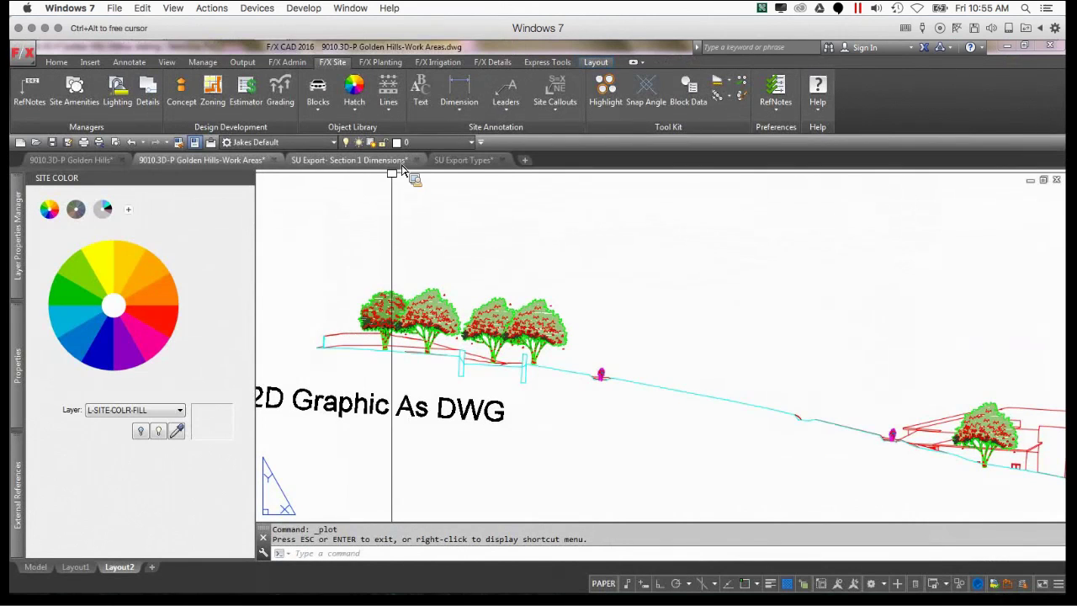
- Switch to the Golden Hills-Hilltop seating model in SketchUp and place a section plane on the end wall of the house below the curved retaining walls
{"action": "mouse_move", "coordinate": [386, 168]}
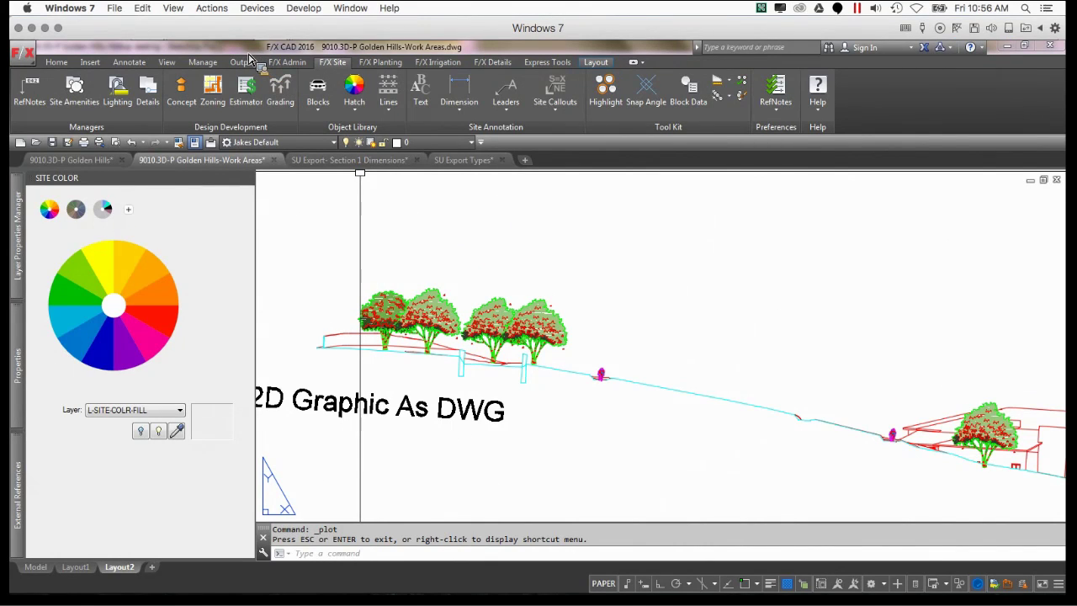
{"action": "mouse_move", "coordinate": [165, 55]}
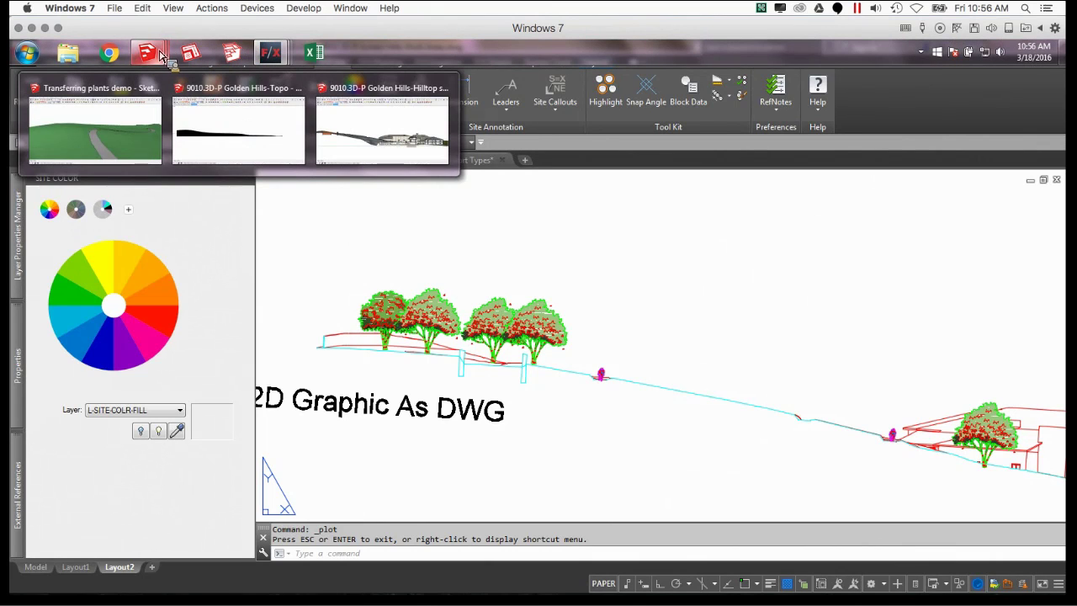
{"action": "left_click", "coordinate": [383, 128]}
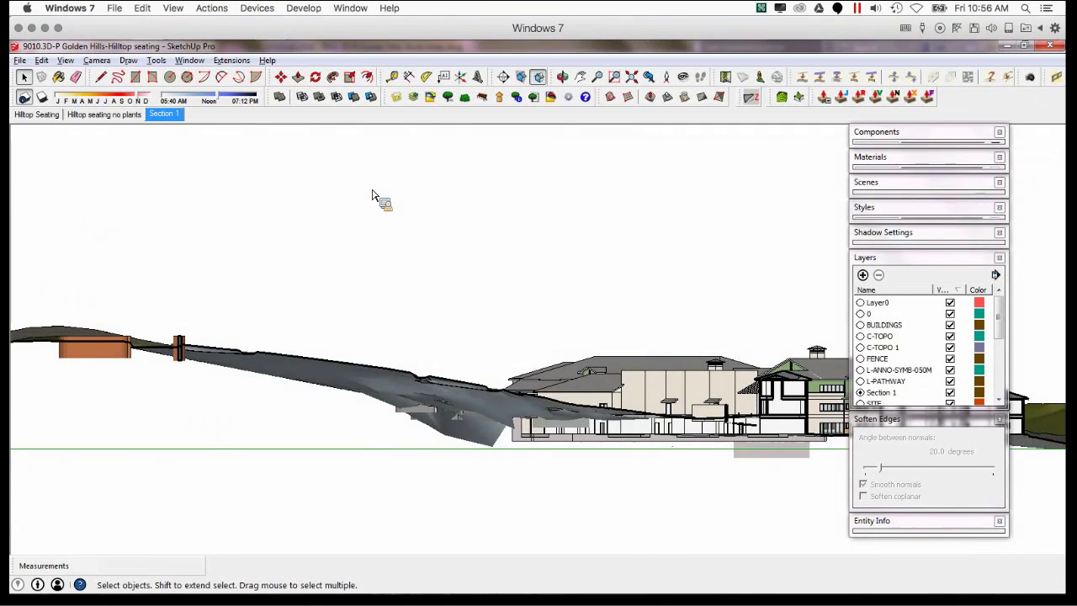
{"action": "mouse_move", "coordinate": [378, 197]}
{"action": "middle_mouse_down"}
{"action": "mouse_move", "coordinate": [597, 370]}
{"action": "mouse_move", "coordinate": [539, 427]}
{"action": "mouse_move", "coordinate": [596, 425]}
{"action": "mouse_move", "coordinate": [512, 449]}
{"action": "mouse_move", "coordinate": [548, 424]}
{"action": "middle_mouse_up"}
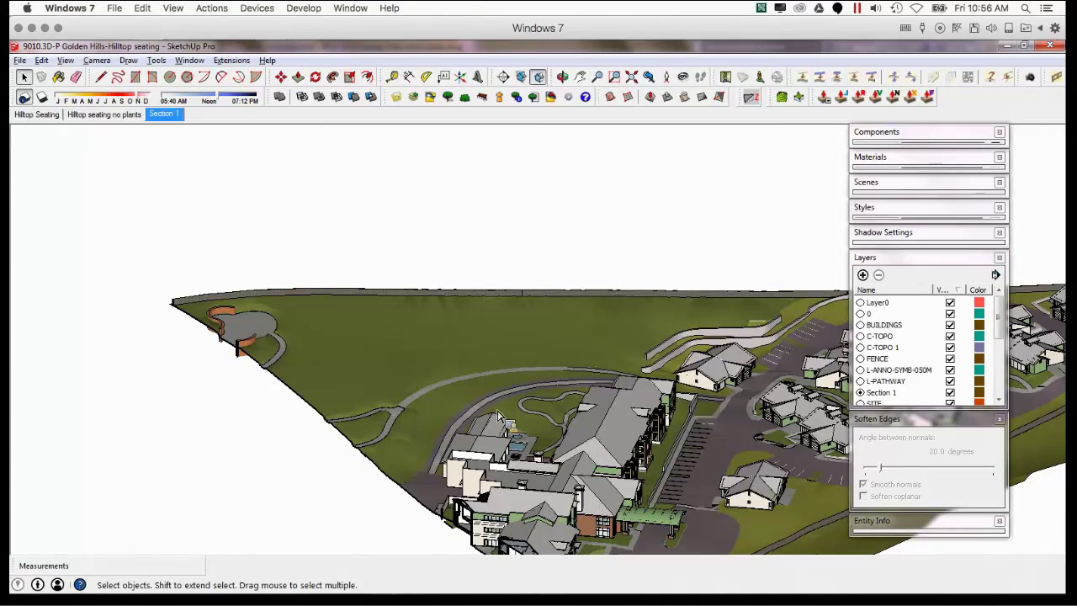
{"action": "middle_click_drag", "start_coordinate": [515, 433], "coordinate": [571, 431]}
{"action": "scroll", "coordinate": [570, 430], "scroll_direction": "up", "scroll_amount": 5}
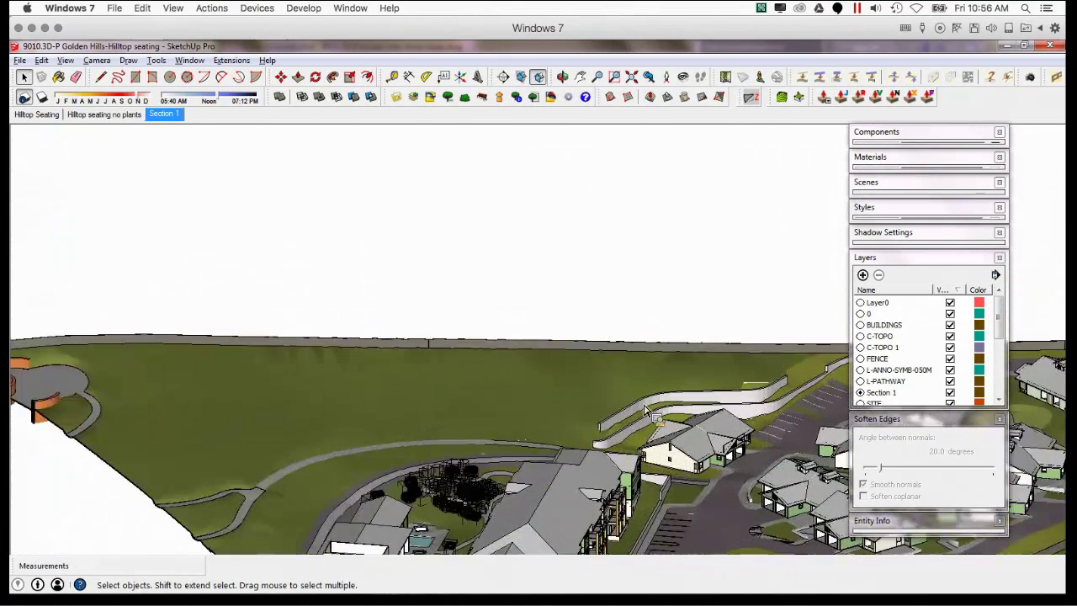
{"action": "middle_click_drag", "start_coordinate": [642, 415], "coordinate": [436, 455]}
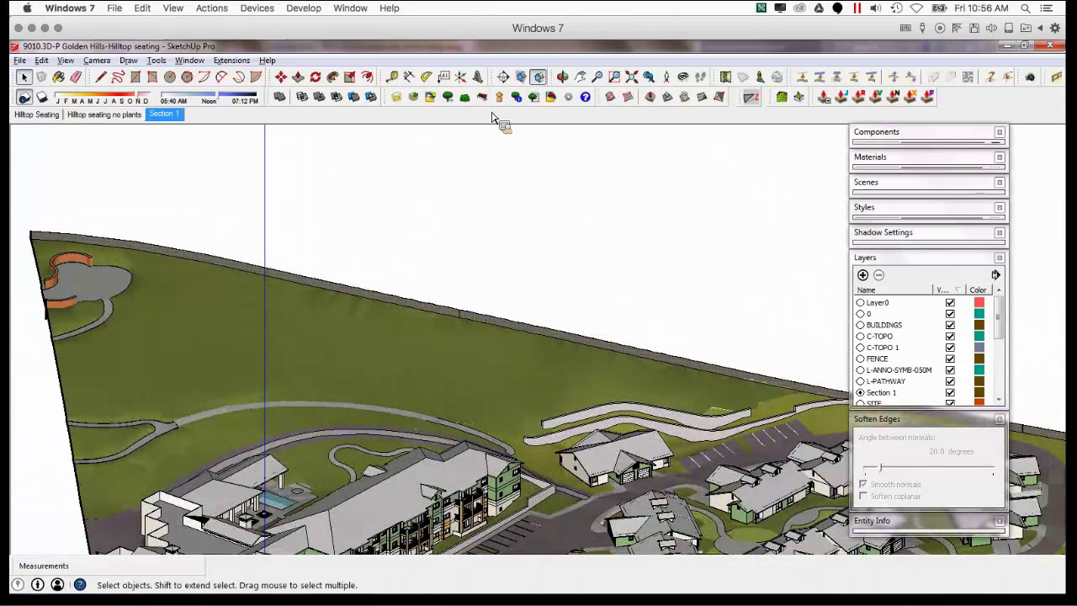
{"action": "left_click", "coordinate": [503, 77]}
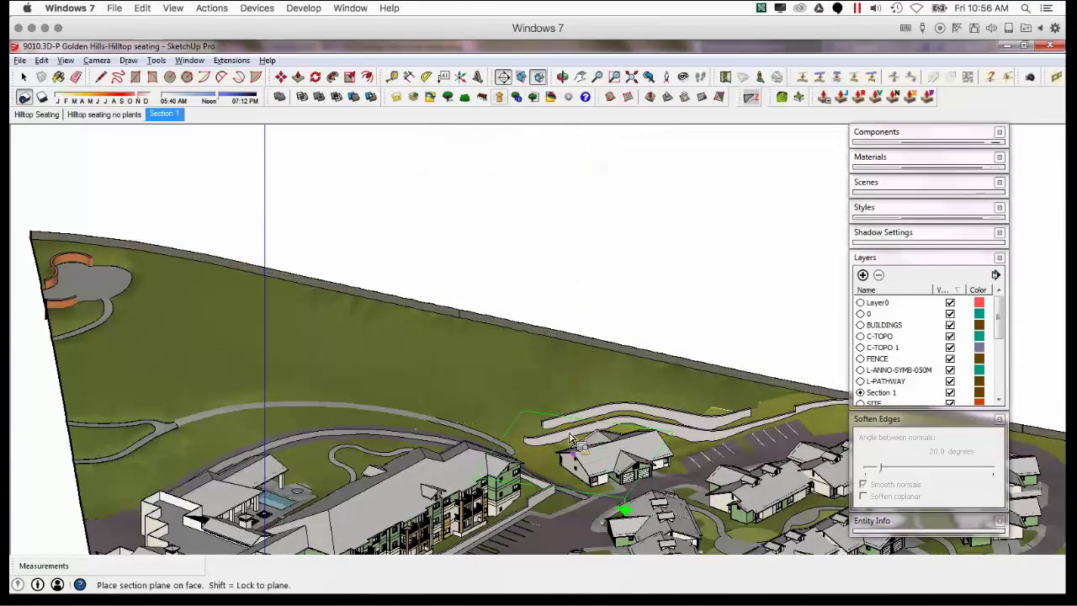
{"action": "scroll", "coordinate": [572, 446], "scroll_direction": "up", "scroll_amount": 2}
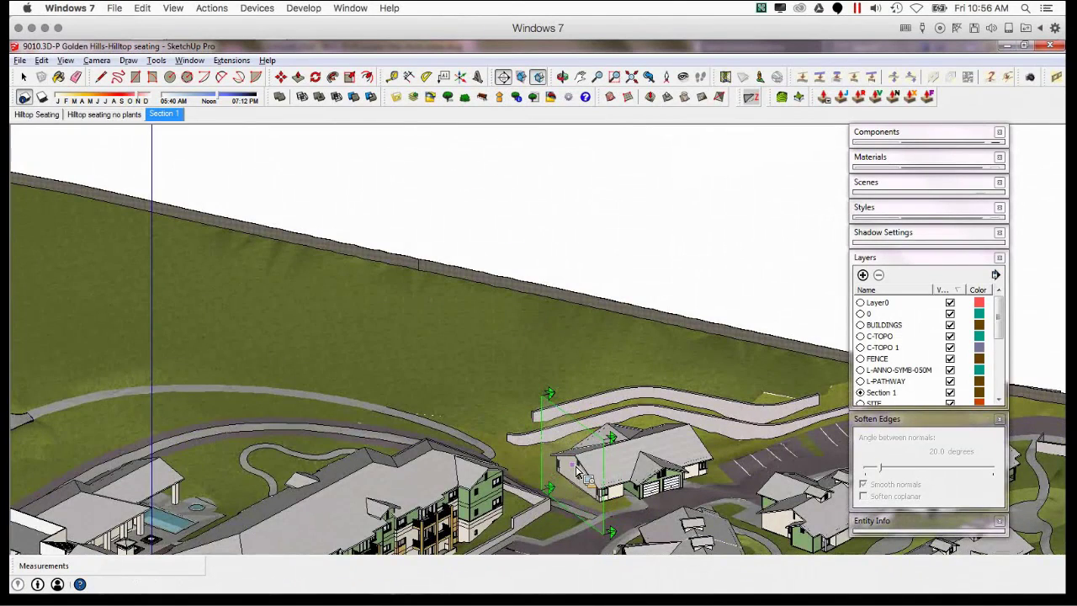
{"action": "left_click", "coordinate": [579, 476]}
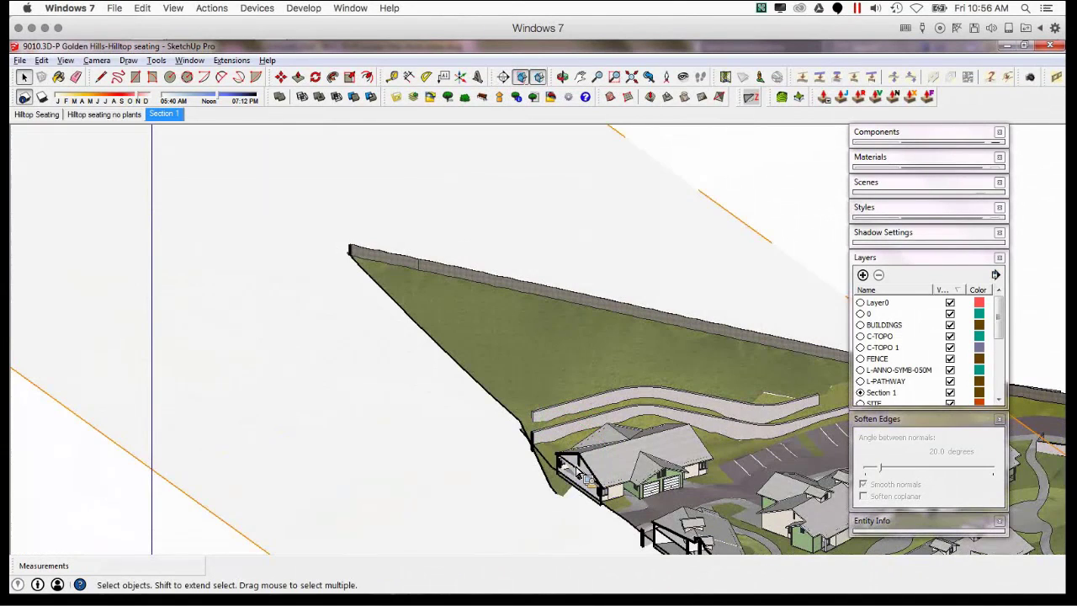
- Move the new section plane about 11' farther into the house, along the curved retaining walls
{"action": "left_click", "coordinate": [742, 227]}
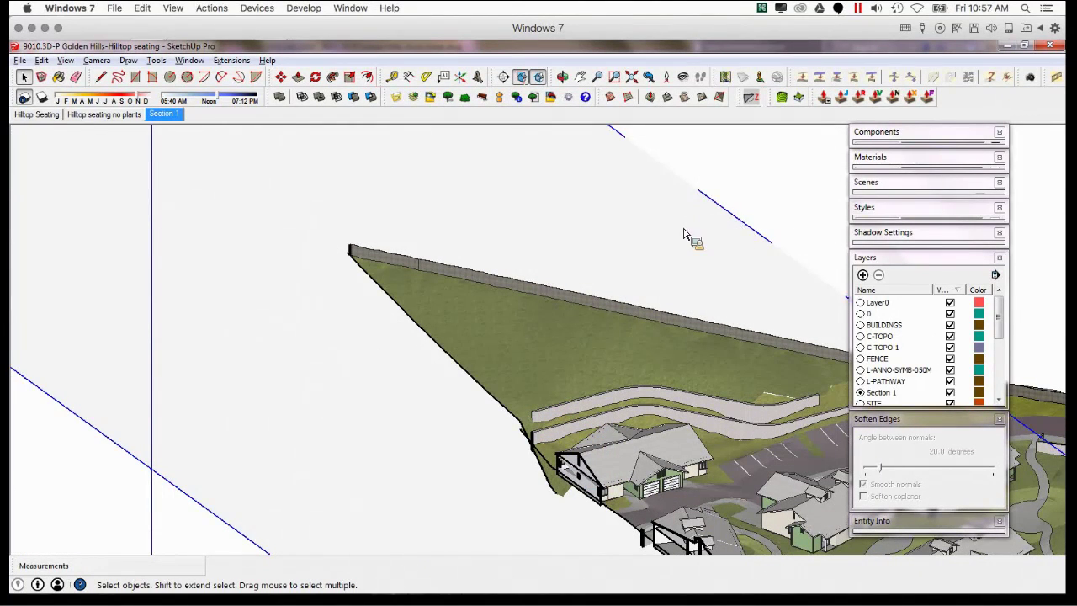
{"action": "key", "text": "m"}
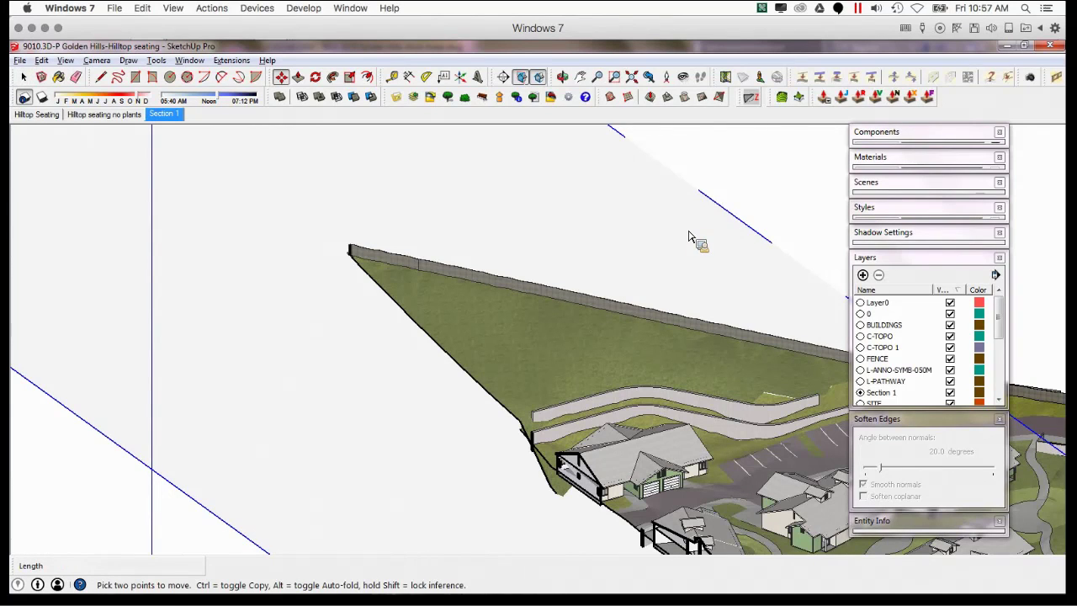
{"action": "left_click", "coordinate": [726, 210]}
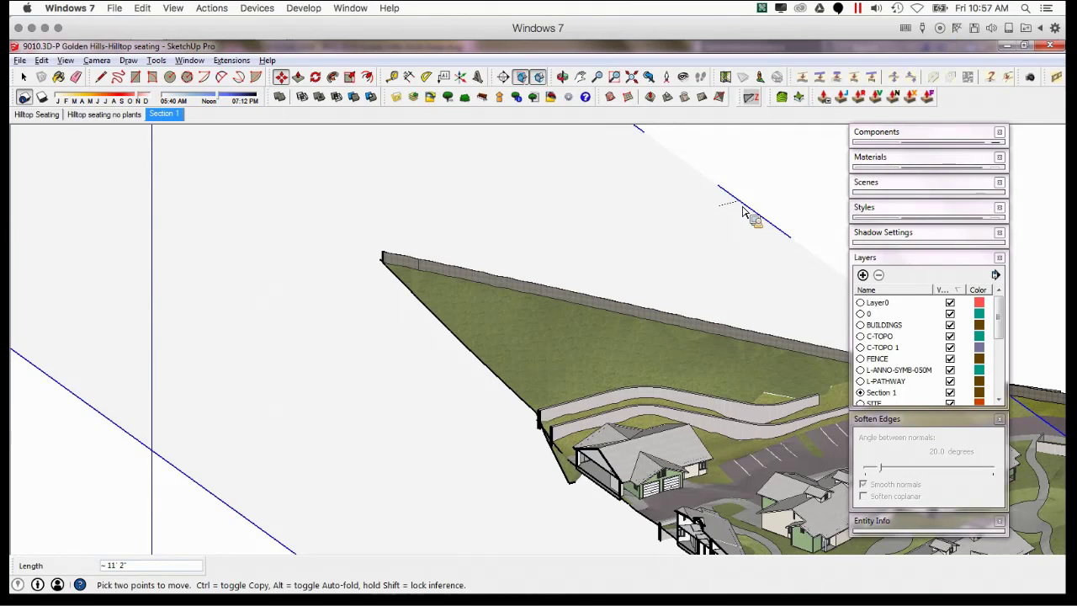
{"action": "left_click", "coordinate": [747, 215]}
- Create a Super Section named "Section 2" from the moved section plane
{"action": "key", "text": "o"}
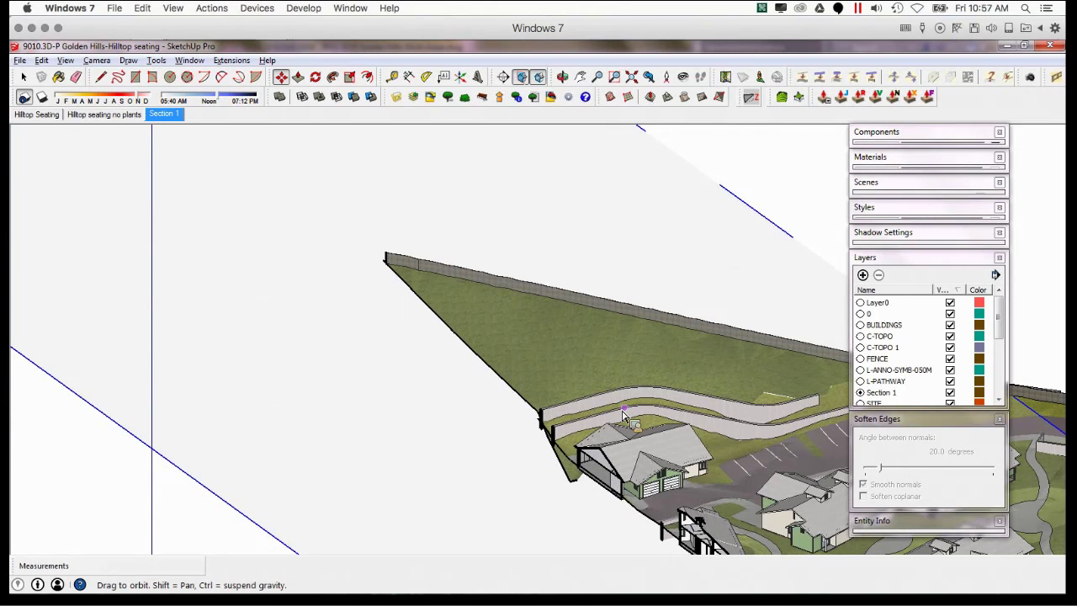
{"action": "left_click_drag", "start_coordinate": [623, 415], "coordinate": [542, 382]}
{"action": "key", "text": "space"}
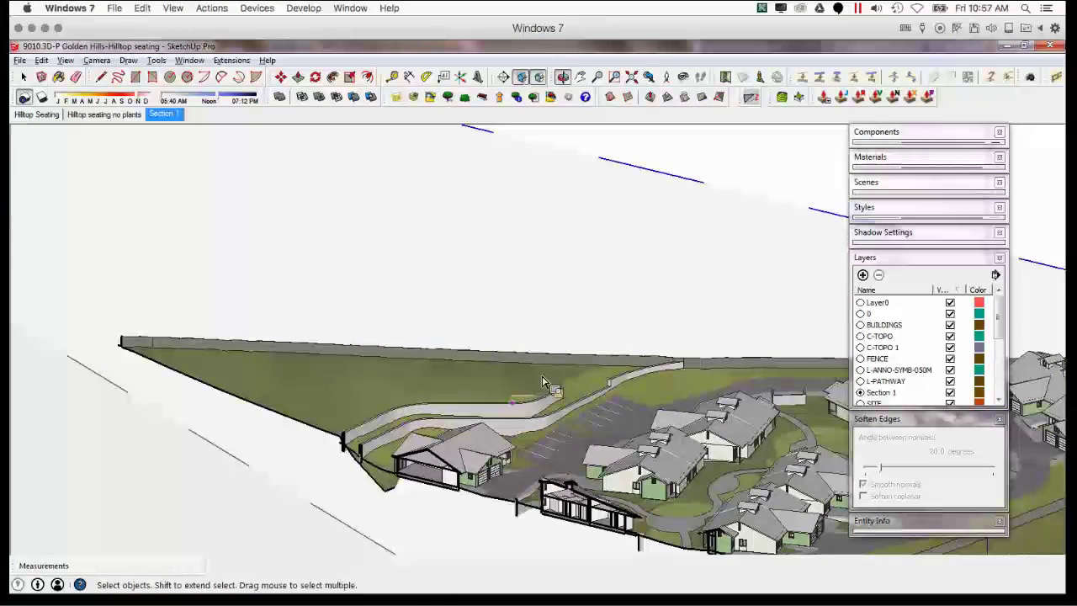
{"action": "right_click", "coordinate": [639, 172]}
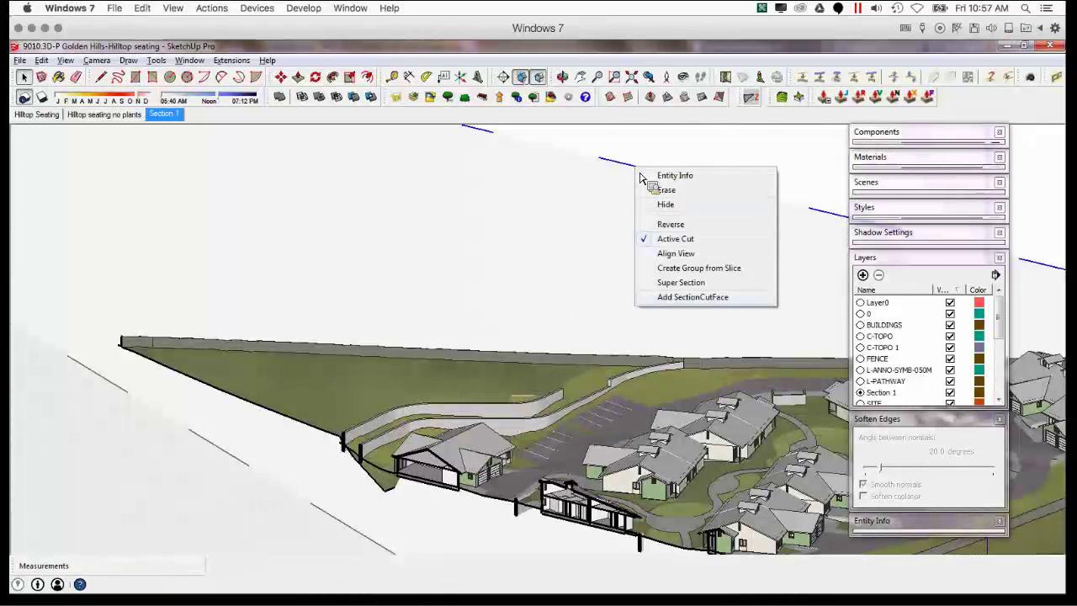
{"action": "left_click", "coordinate": [680, 283]}
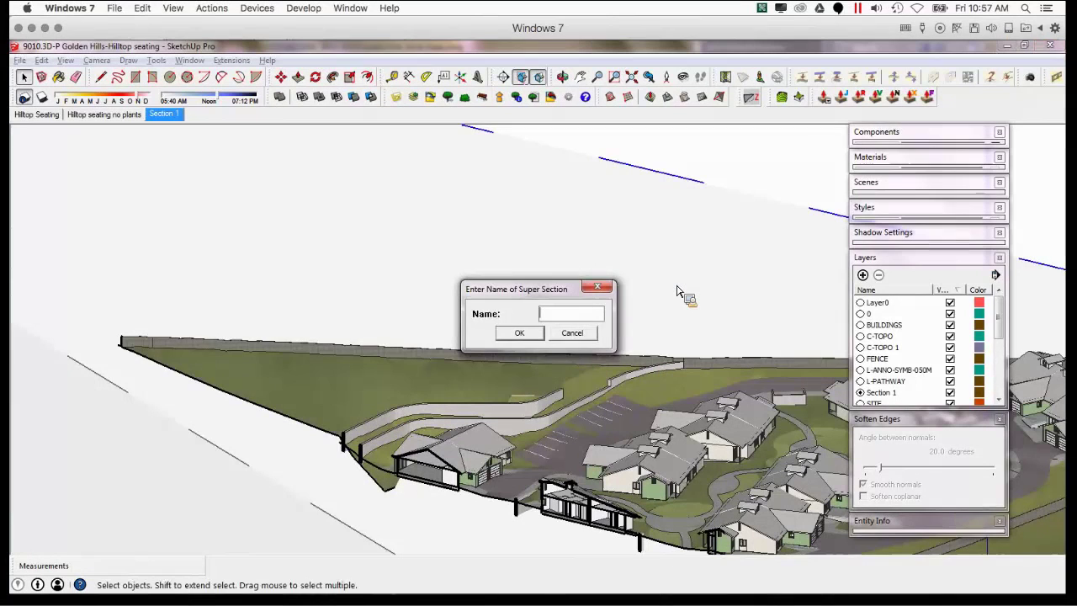
{"action": "left_click", "coordinate": [543, 318]}
{"action": "type", "text": "Section 2"}
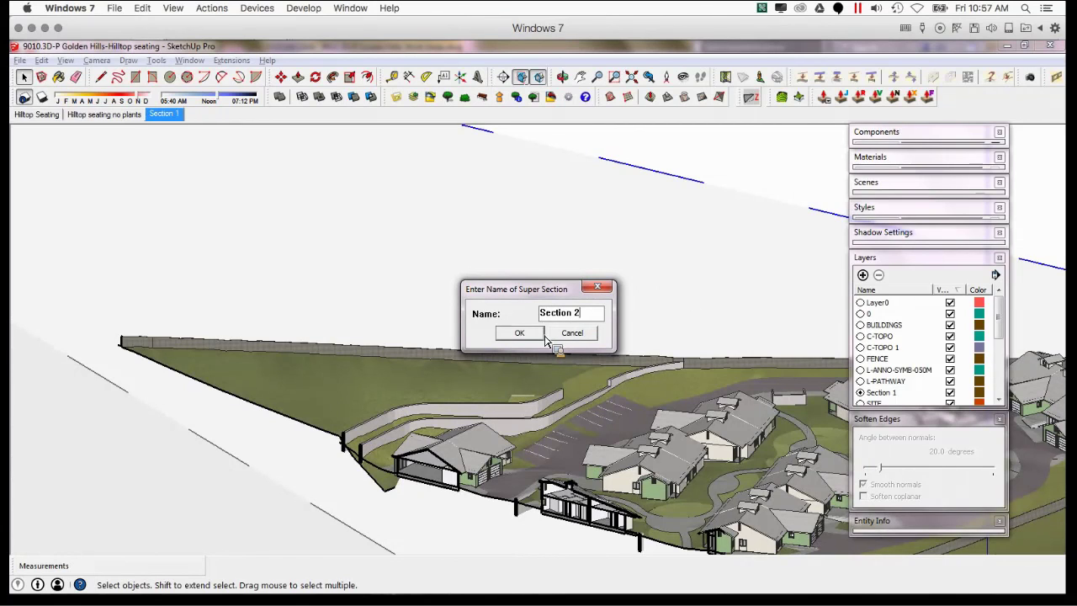
{"action": "left_click", "coordinate": [525, 335]}
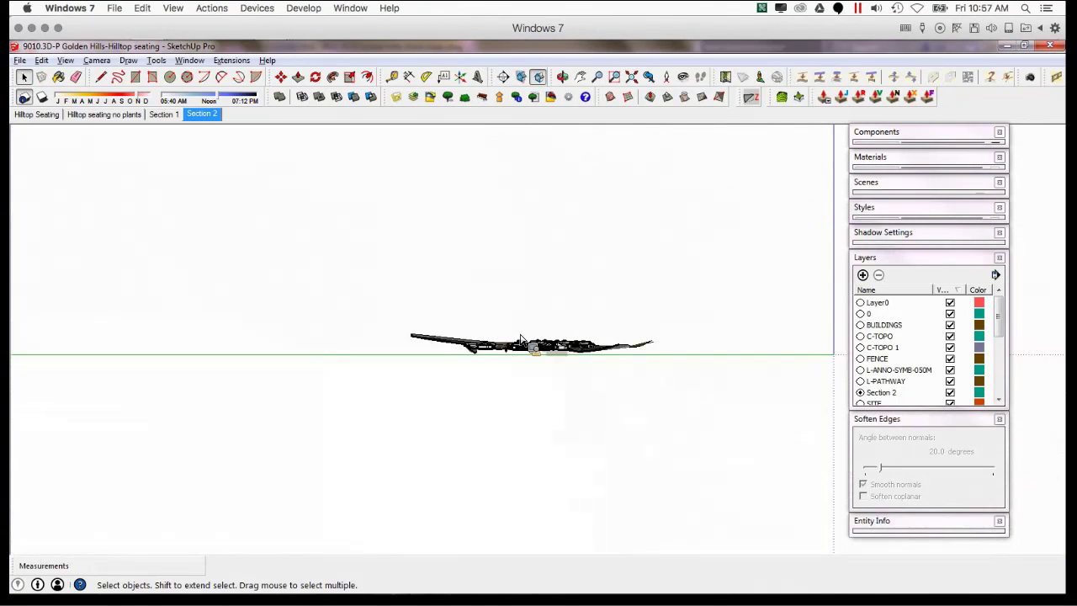
{"action": "scroll", "coordinate": [520, 351], "scroll_direction": "up", "scroll_amount": 5}
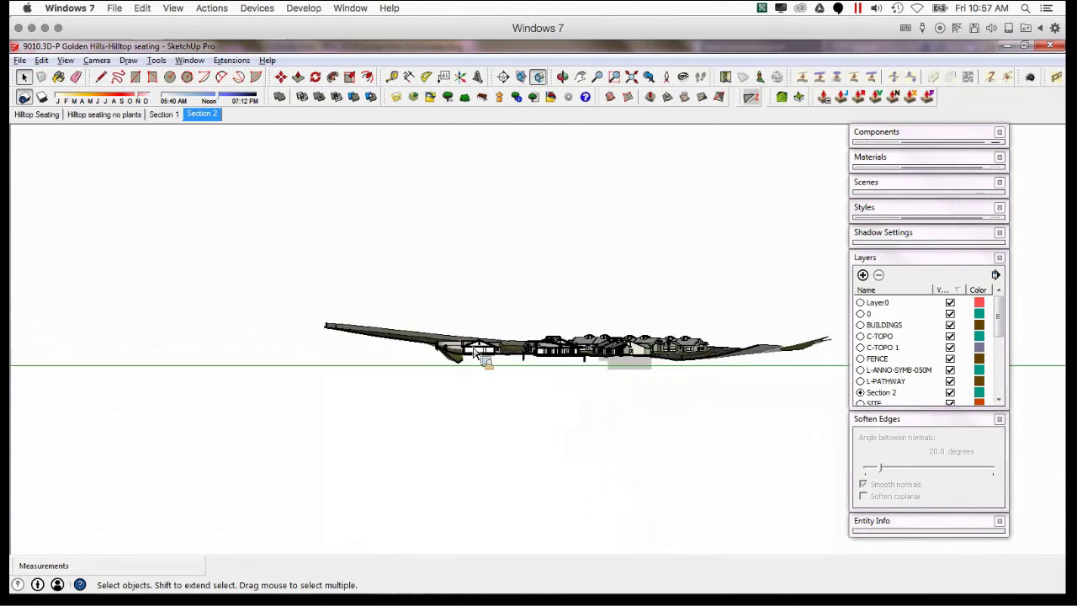
- Examine the Section 2 cut through the hillside, the two retaining walls and the house below them
{"action": "scroll", "coordinate": [465, 354], "scroll_direction": "up", "scroll_amount": 6}
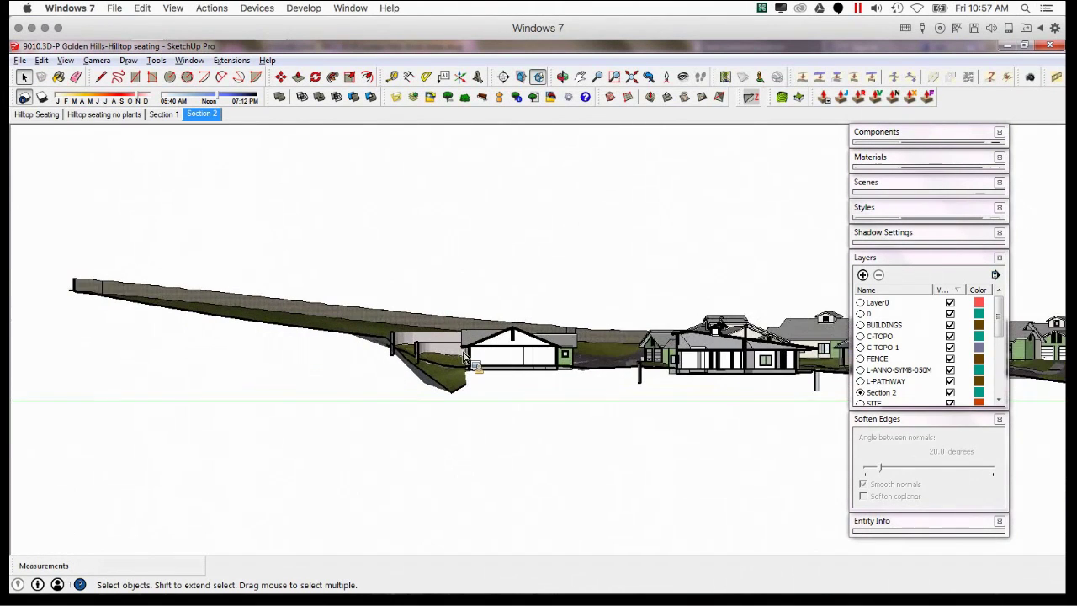
{"action": "scroll", "coordinate": [461, 357], "scroll_direction": "up", "scroll_amount": 3}
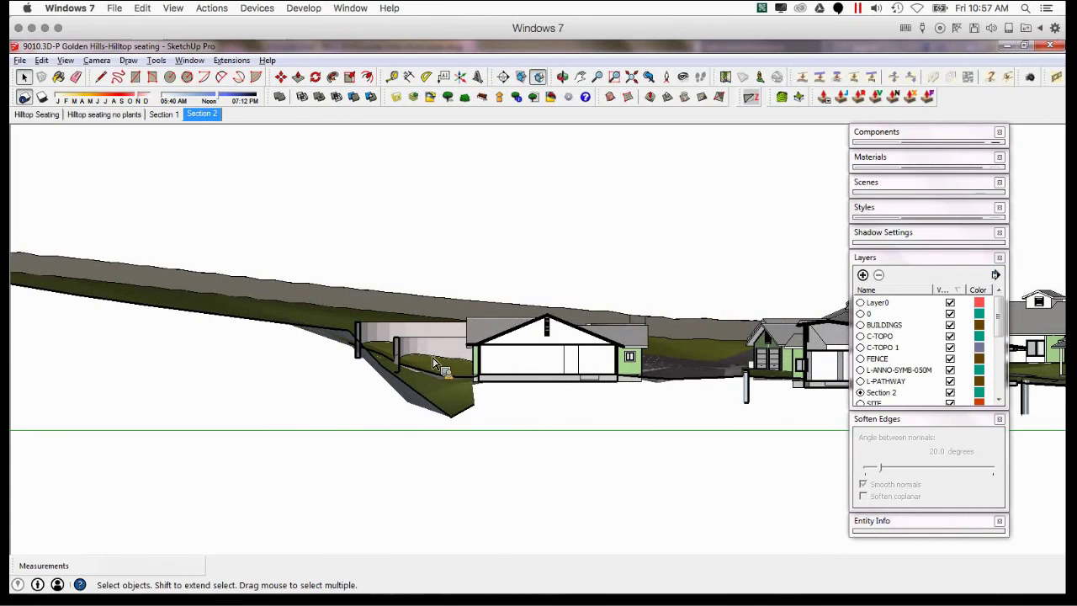
{"action": "middle_click_drag", "start_coordinate": [436, 362], "coordinate": [583, 409]}
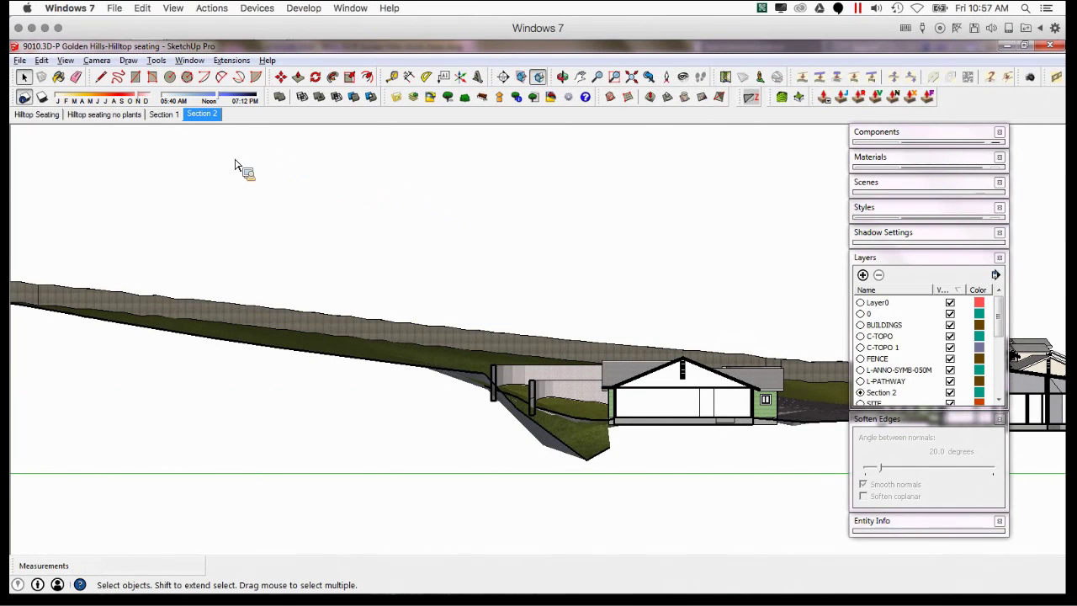
{"action": "scroll", "coordinate": [449, 402], "scroll_direction": "down", "scroll_amount": 6}
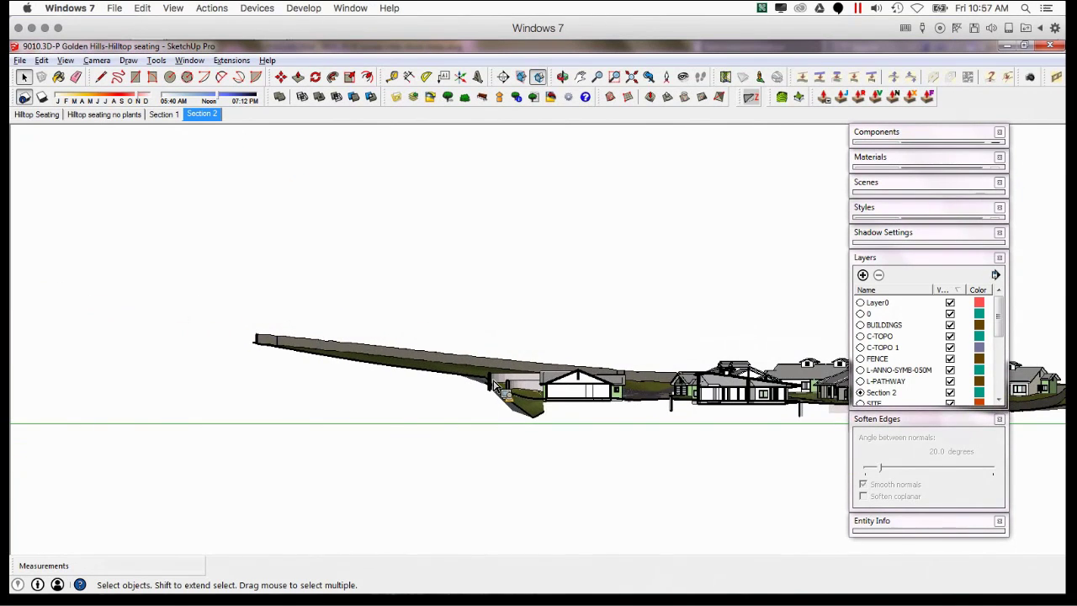
{"action": "scroll", "coordinate": [497, 386], "scroll_direction": "up", "scroll_amount": 2}
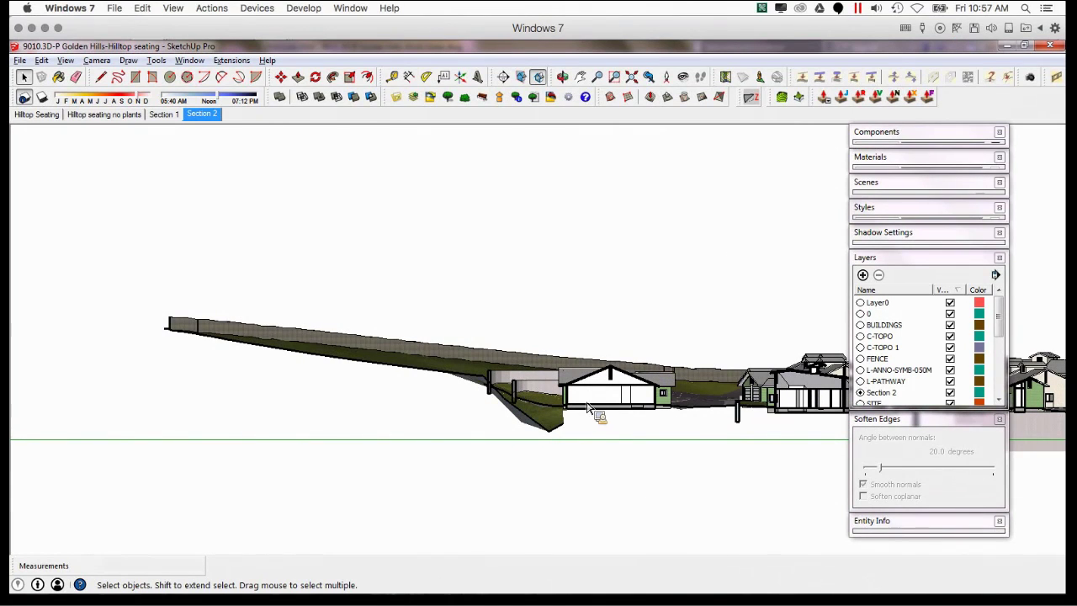
{"action": "scroll", "coordinate": [534, 404], "scroll_direction": "up", "scroll_amount": 3}
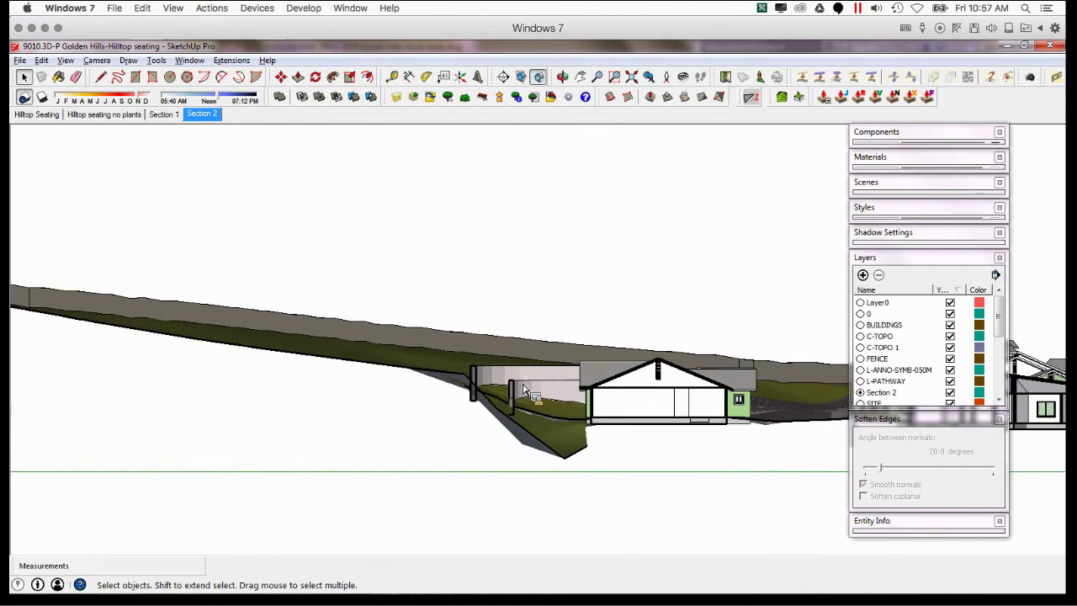
- Export the section slice to the Desktop as an AutoCAD DWG file named "section 2.1"
{"action": "left_click", "coordinate": [19, 60]}
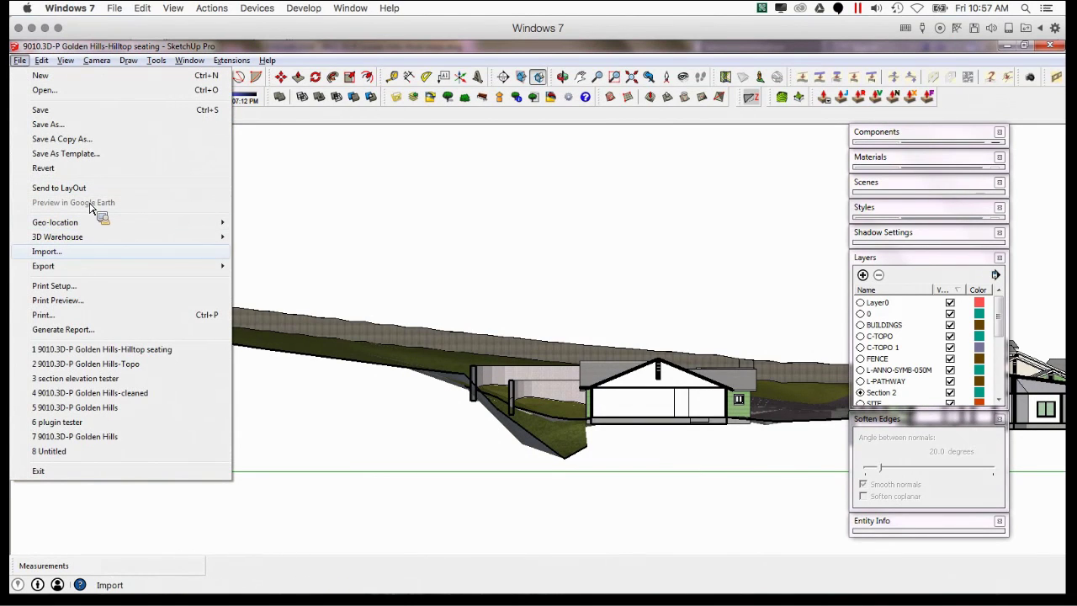
{"action": "mouse_move", "coordinate": [150, 270]}
{"action": "left_click", "coordinate": [275, 295]}
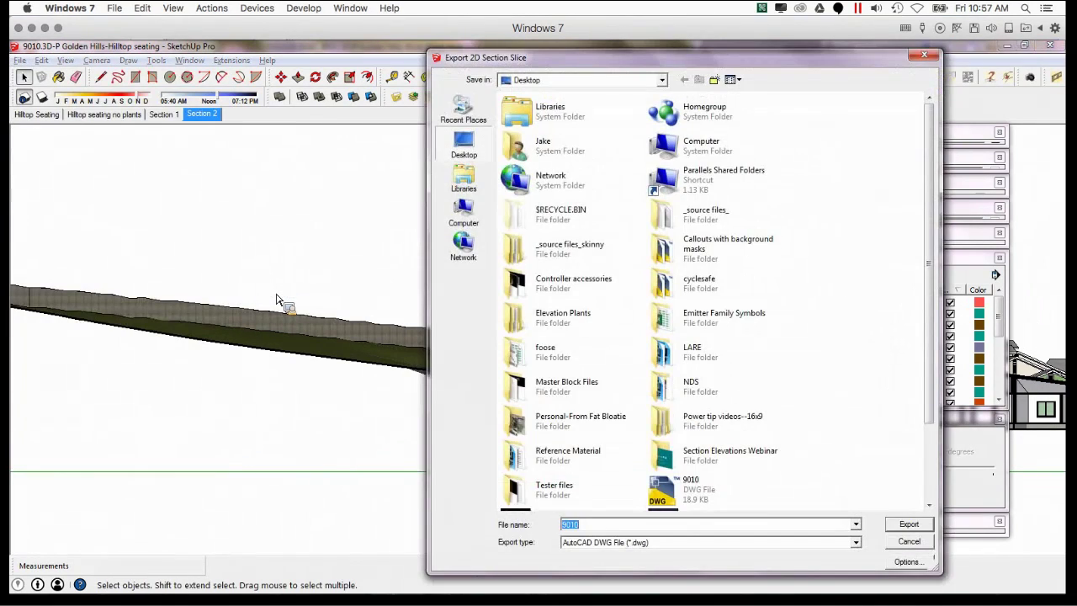
{"action": "left_click", "coordinate": [607, 528]}
{"action": "type", "text": "section"}
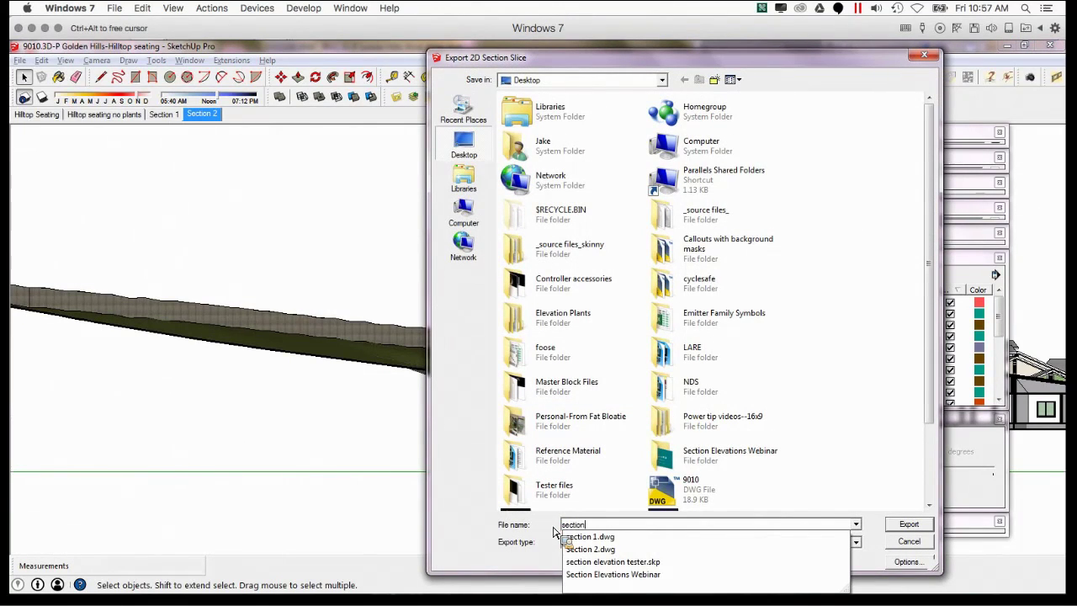
{"action": "type", "text": " 2"}
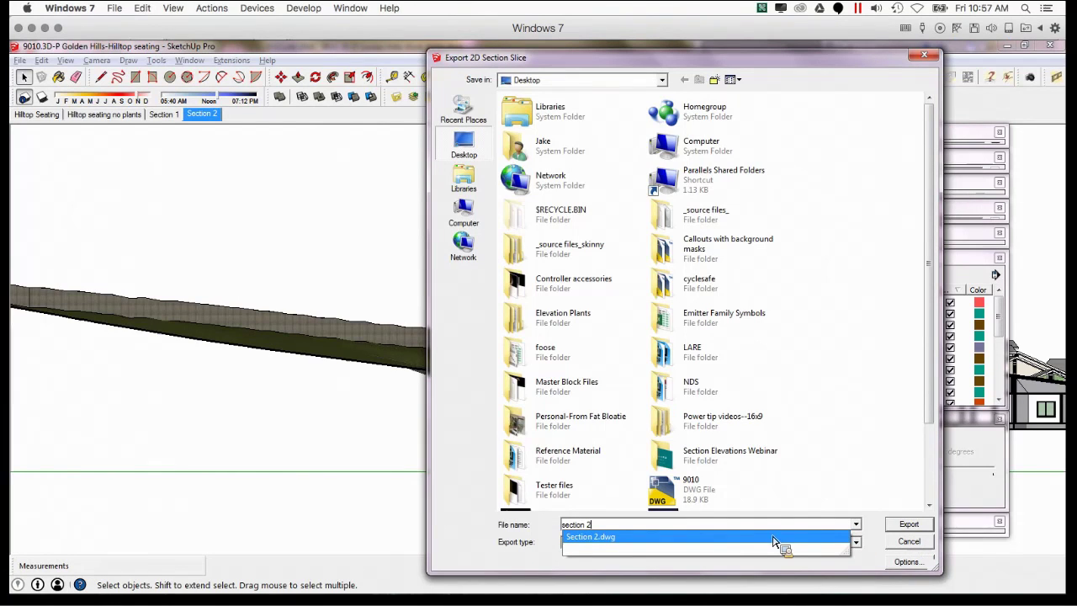
{"action": "type", "text": ".1"}
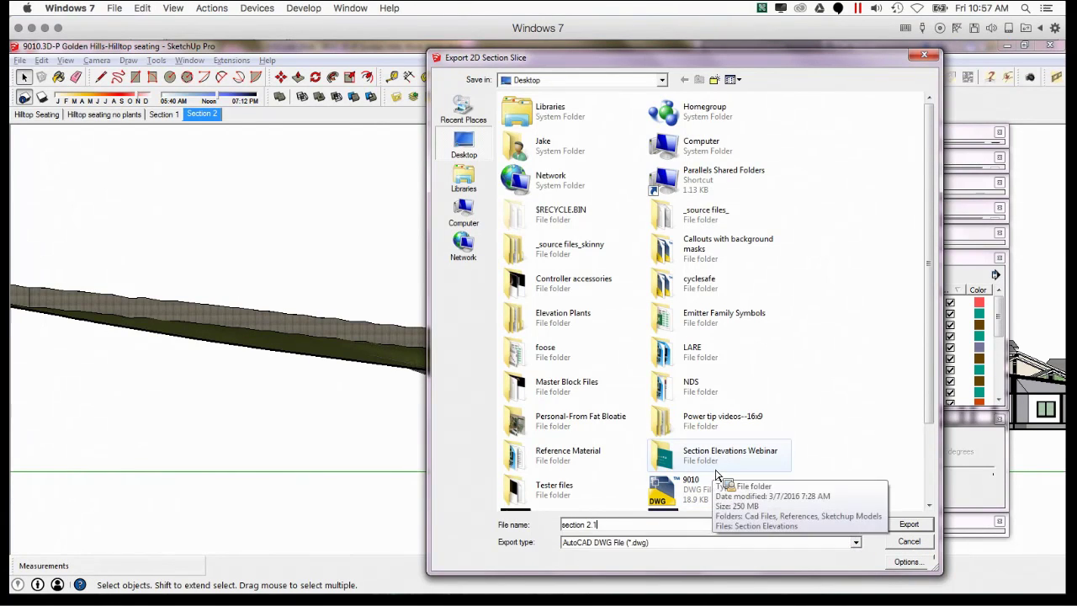
{"action": "left_click", "coordinate": [909, 525]}
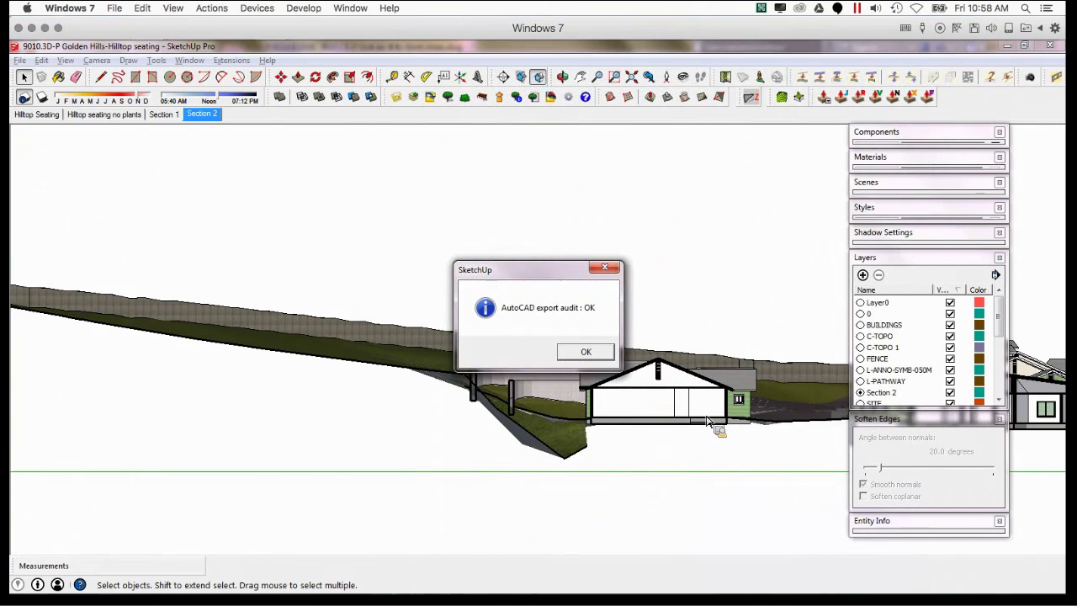
{"action": "left_click", "coordinate": [584, 351]}
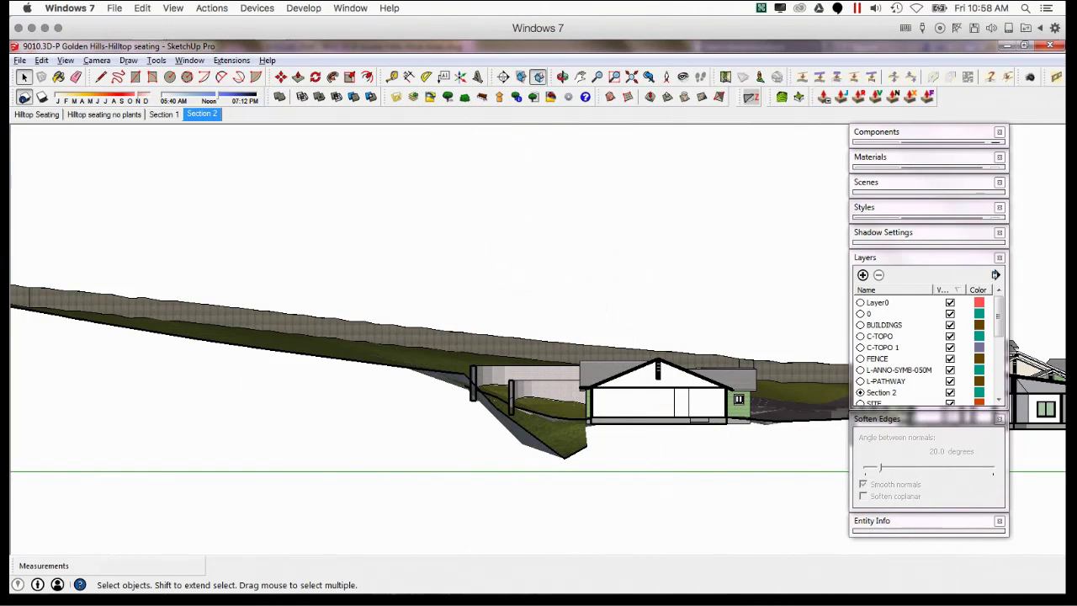
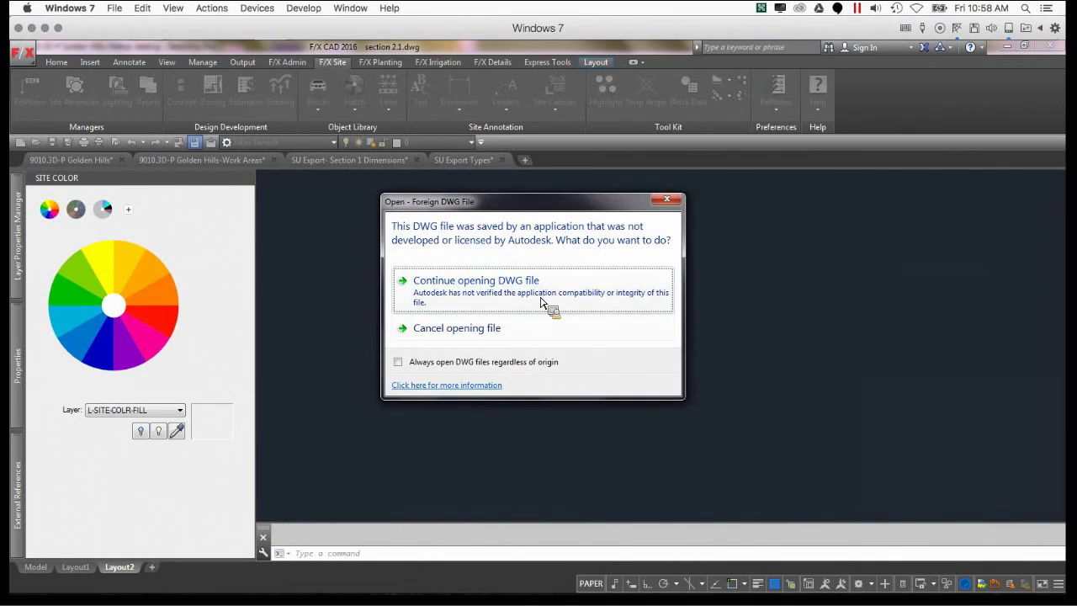
- Open section 2.1.dwg in F/X CAD and erase the stray V-shaped ground line below the retaining walls
{"action": "left_click", "coordinate": [548, 306]}
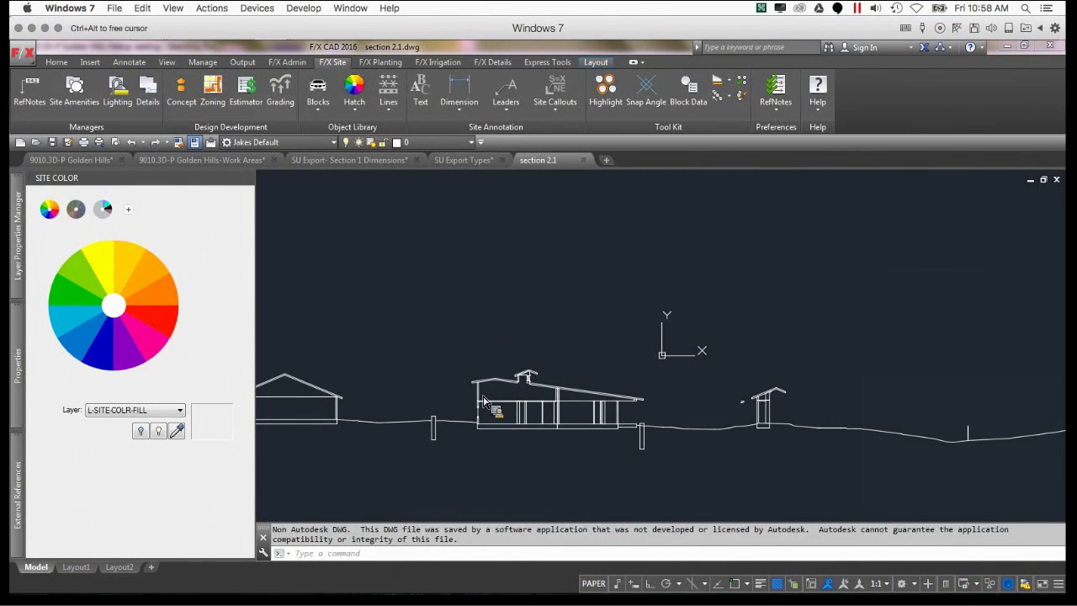
{"action": "scroll", "coordinate": [482, 404], "scroll_direction": "up", "scroll_amount": 5}
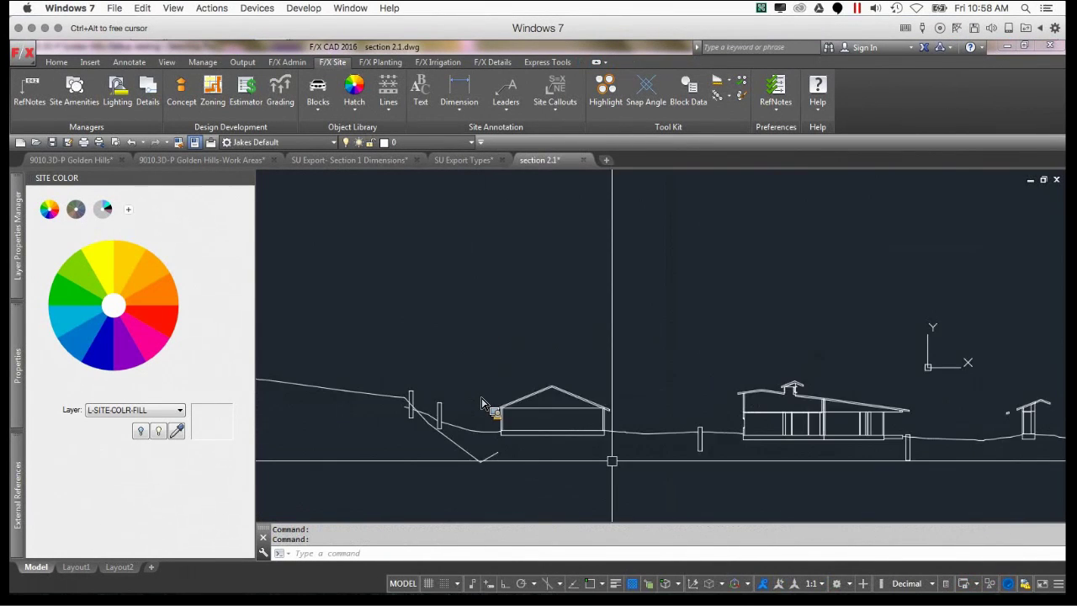
{"action": "middle_click_drag", "start_coordinate": [415, 435], "coordinate": [491, 435]}
{"action": "left_click", "coordinate": [505, 474]}
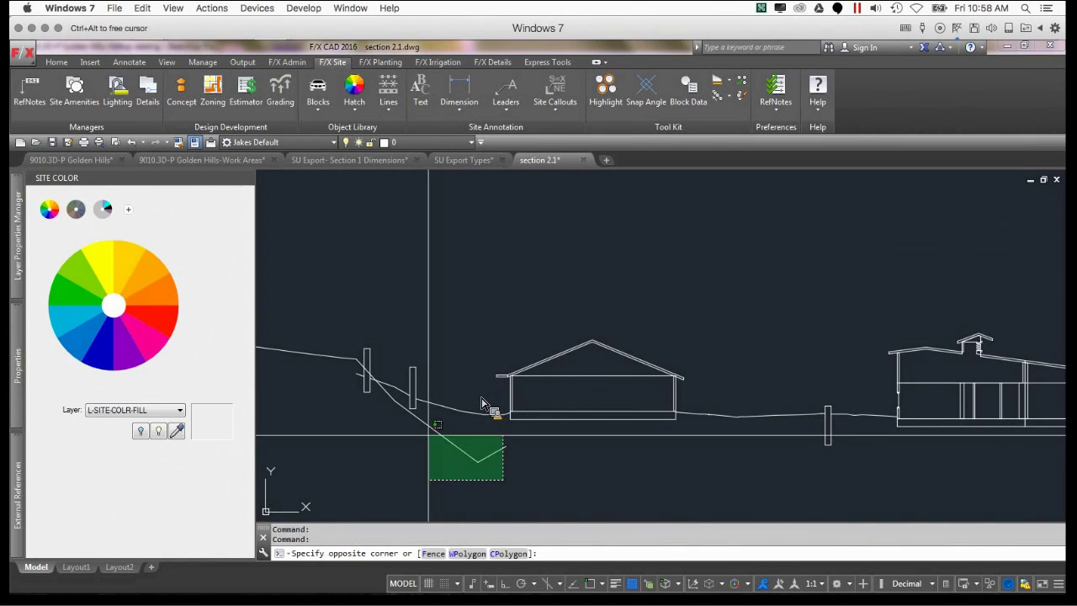
{"action": "left_click", "coordinate": [428, 434]}
{"action": "key", "text": "Delete"}
- Extend the upper slope line to the uphill face of the higher retaining wall and erase the short leftover ground segment beside that wall
{"action": "scroll", "coordinate": [482, 404], "scroll_direction": "up", "scroll_amount": 2}
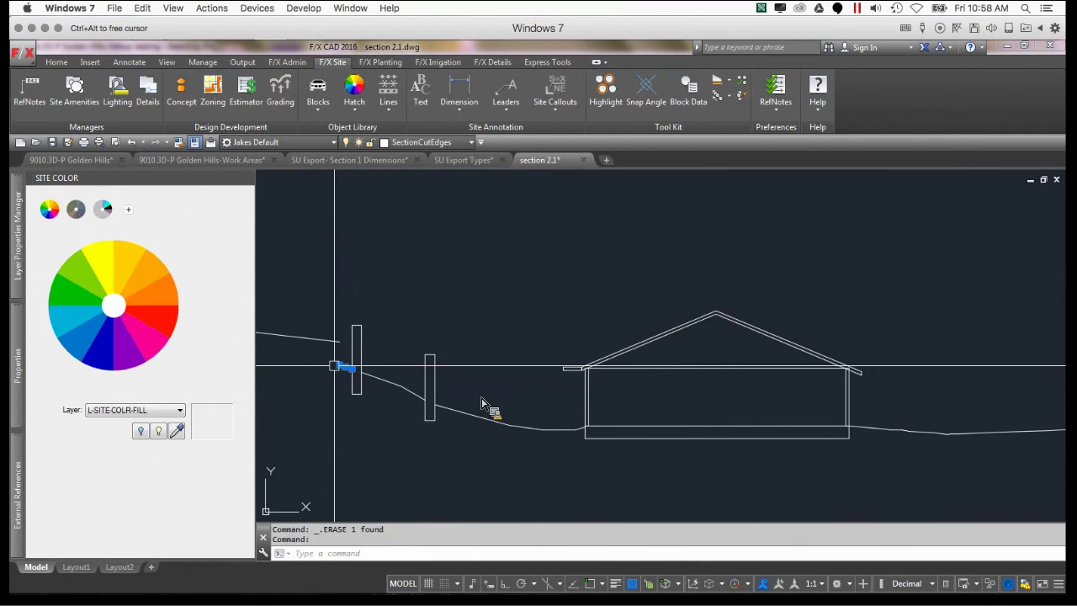
{"action": "key", "text": "Escape"}
{"action": "scroll", "coordinate": [353, 361], "scroll_direction": "up", "scroll_amount": 2}
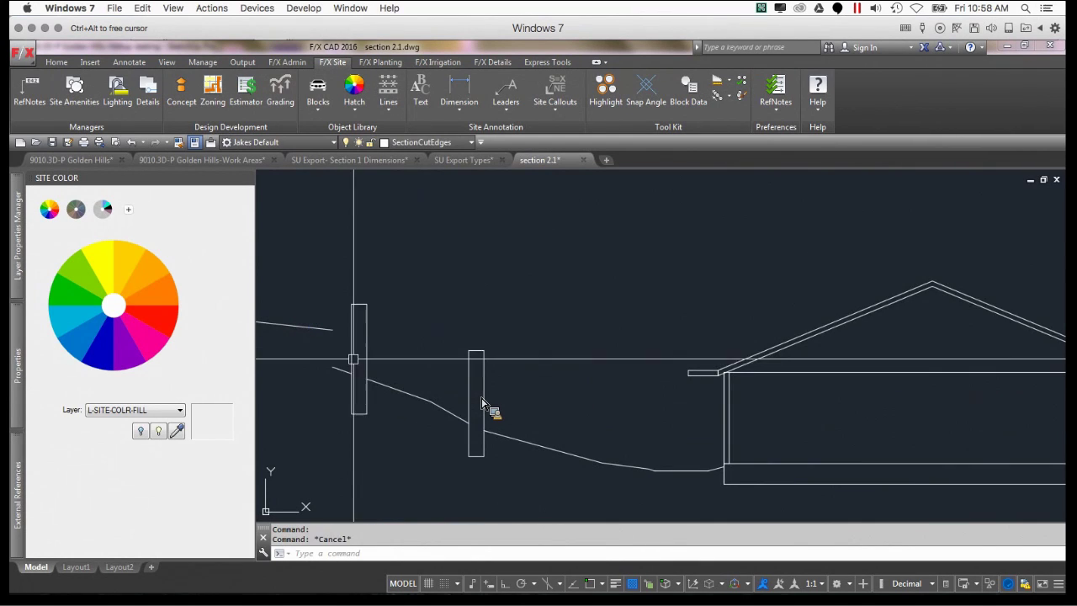
{"action": "left_click", "coordinate": [357, 355]}
{"action": "left_click", "coordinate": [318, 277]}
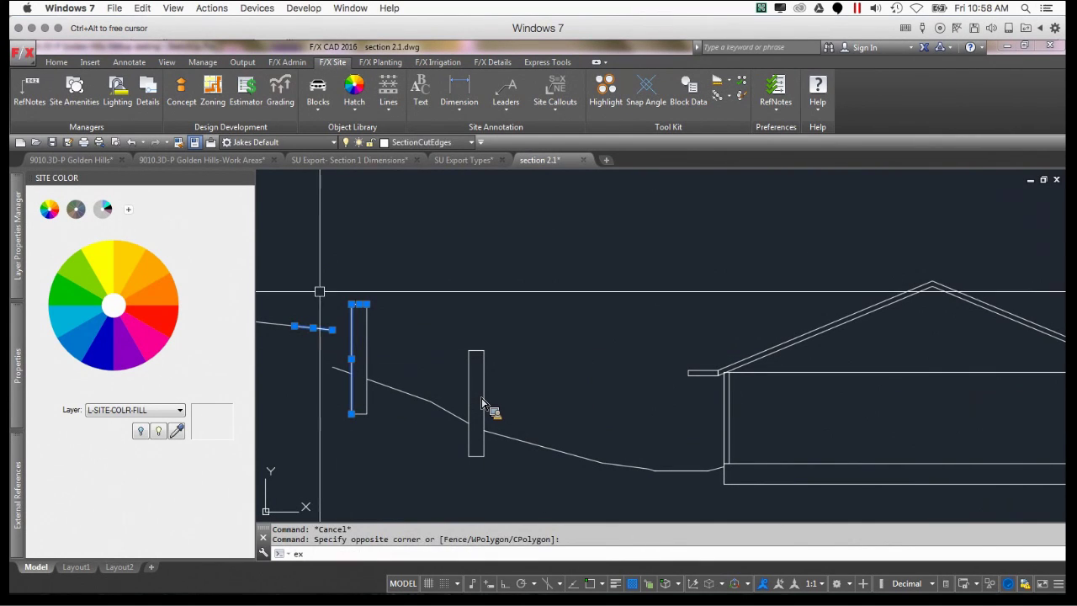
{"action": "type", "text": "ex"}
{"action": "key", "text": "Return"}
{"action": "left_click", "coordinate": [330, 331]}
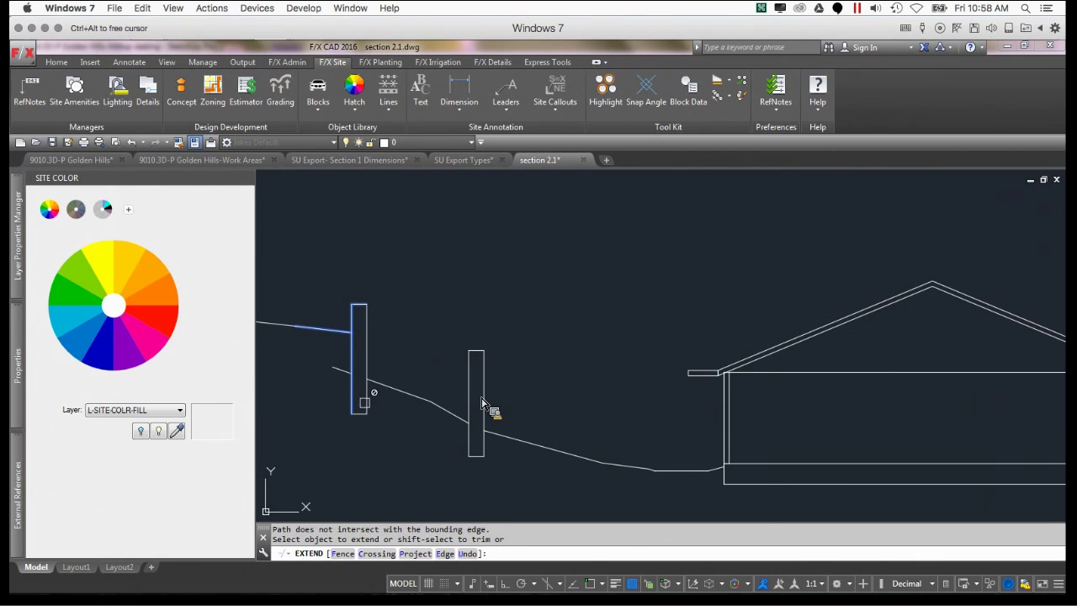
{"action": "key", "text": "Escape"}
{"action": "scroll", "coordinate": [364, 402], "scroll_direction": "down", "scroll_amount": 2}
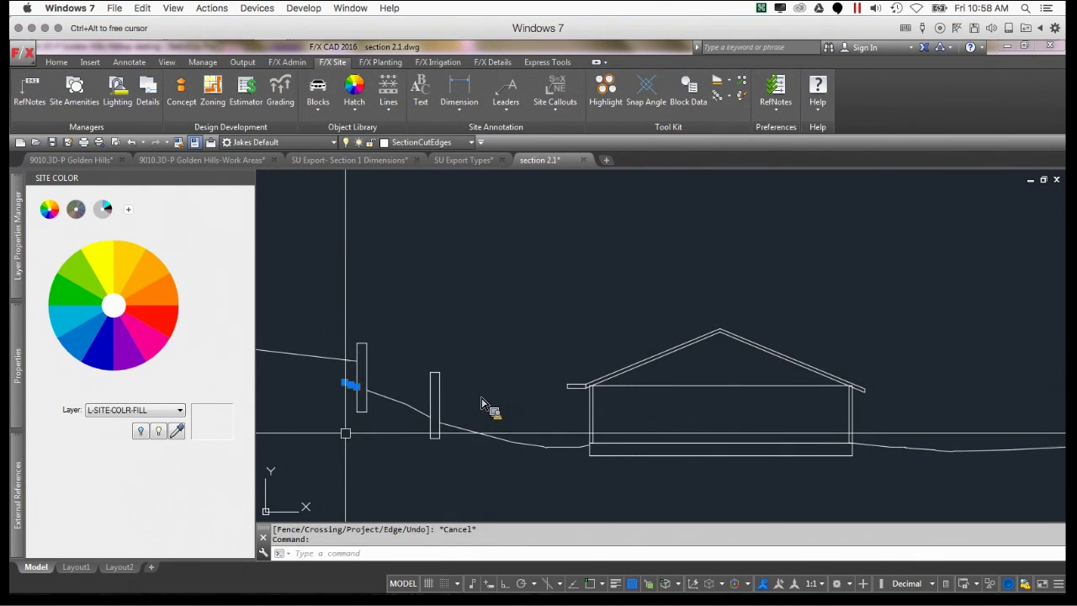
{"action": "key", "text": "Delete"}
- Erase the small shelter and all the terrain linework beyond the large building at the downhill end of the section
{"action": "scroll", "coordinate": [570, 460], "scroll_direction": "up", "scroll_amount": 2}
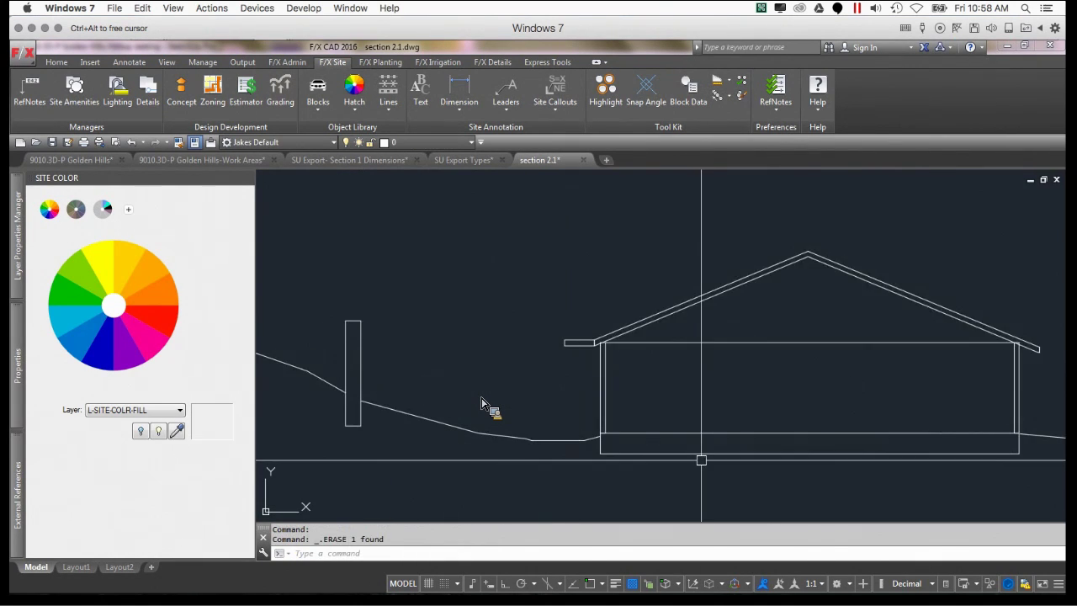
{"action": "scroll", "coordinate": [721, 459], "scroll_direction": "down", "scroll_amount": 5}
{"action": "middle_click_drag", "start_coordinate": [886, 469], "coordinate": [477, 423]}
{"action": "scroll", "coordinate": [603, 441], "scroll_direction": "down", "scroll_amount": 2}
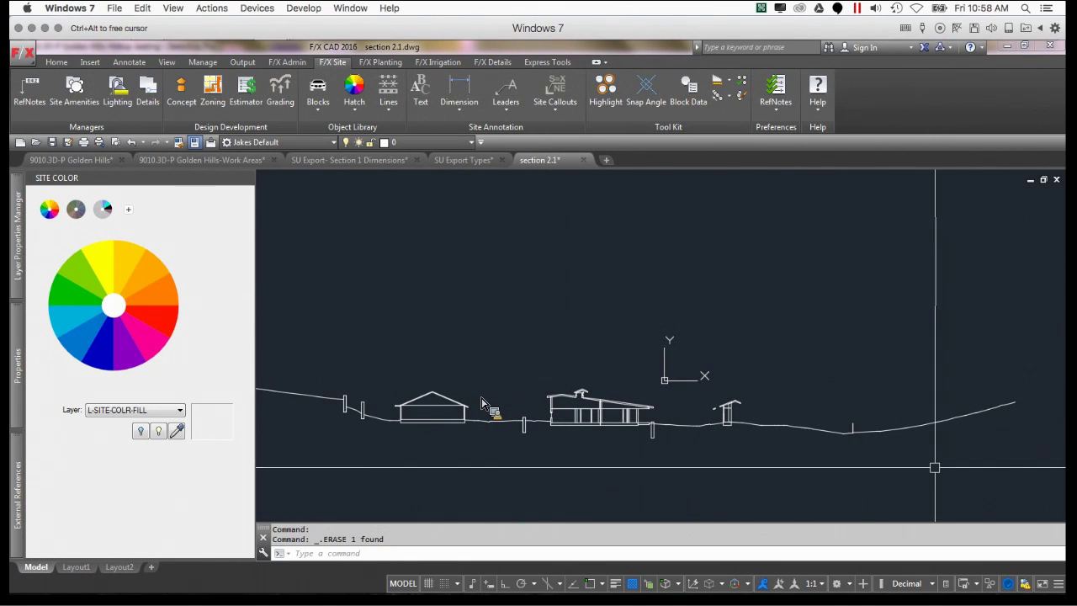
{"action": "left_click", "coordinate": [1047, 459]}
{"action": "left_click", "coordinate": [703, 312]}
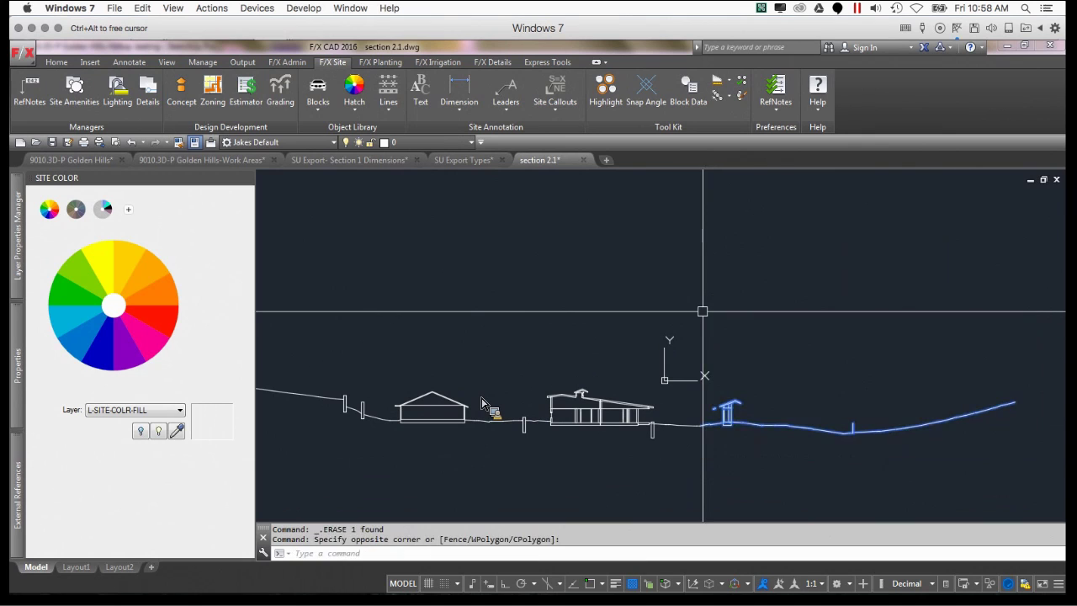
{"action": "key", "text": "Delete"}
- Join the segments of the slope line uphill of the higher retaining wall with SUPERJOIN and clear the selection
{"action": "scroll", "coordinate": [499, 392], "scroll_direction": "up", "scroll_amount": 4}
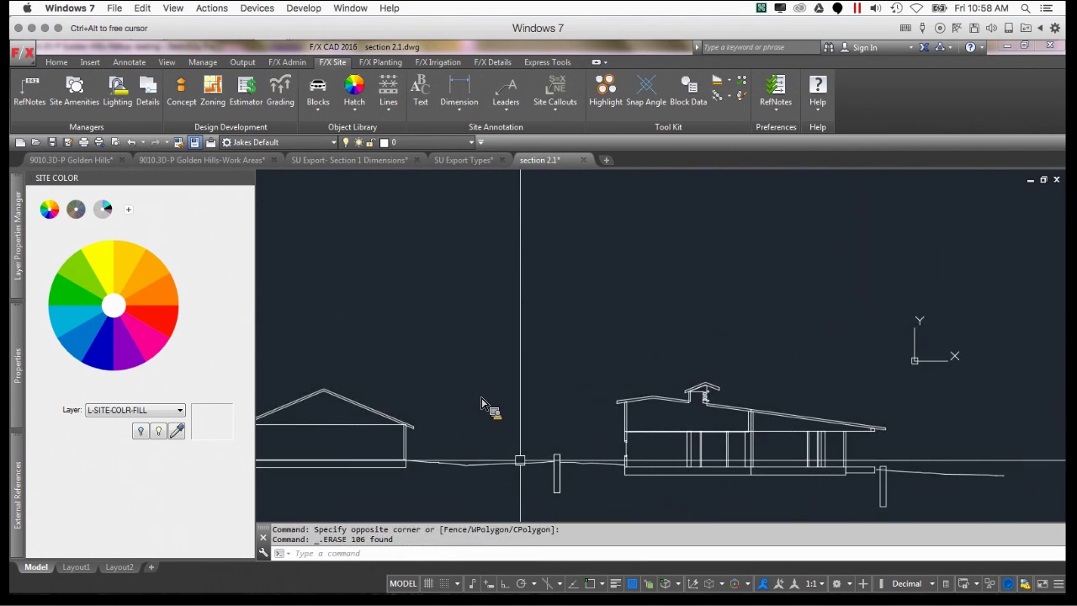
{"action": "middle_click_drag", "start_coordinate": [520, 460], "coordinate": [970, 449]}
{"action": "scroll", "coordinate": [539, 459], "scroll_direction": "down", "scroll_amount": 4}
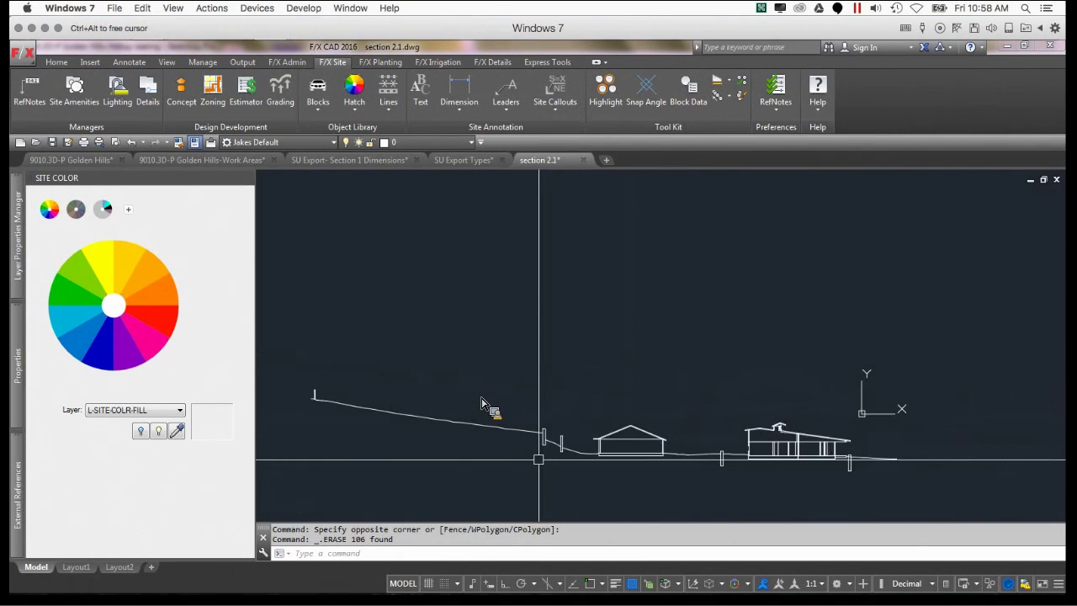
{"action": "scroll", "coordinate": [545, 454], "scroll_direction": "up", "scroll_amount": 3}
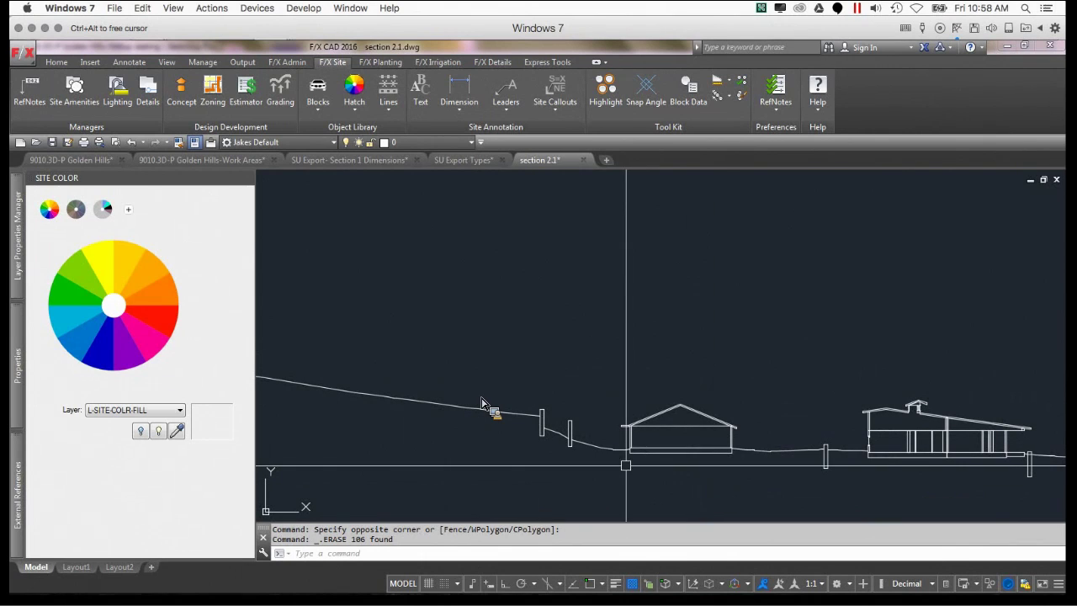
{"action": "scroll", "coordinate": [573, 435], "scroll_direction": "up", "scroll_amount": 2}
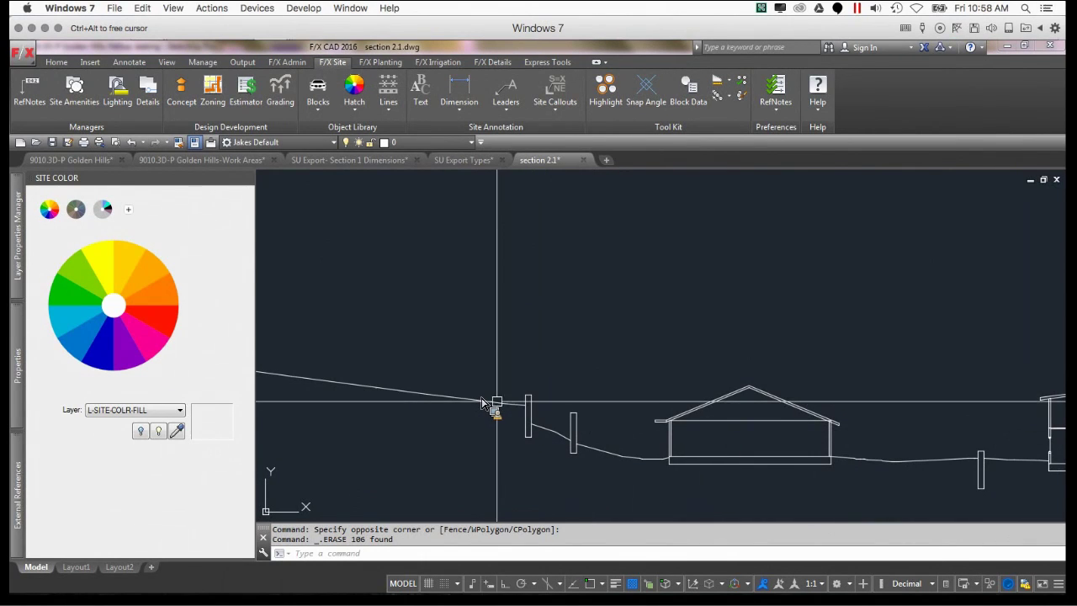
{"action": "key", "text": "Escape"}
{"action": "key", "text": "Escape"}
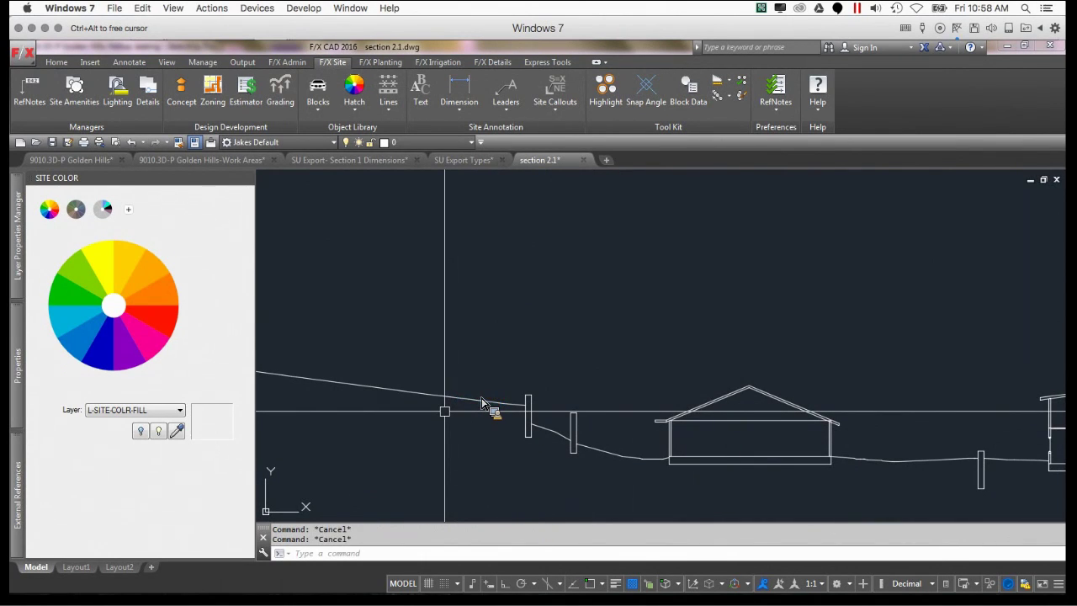
{"action": "type", "text": "sup"}
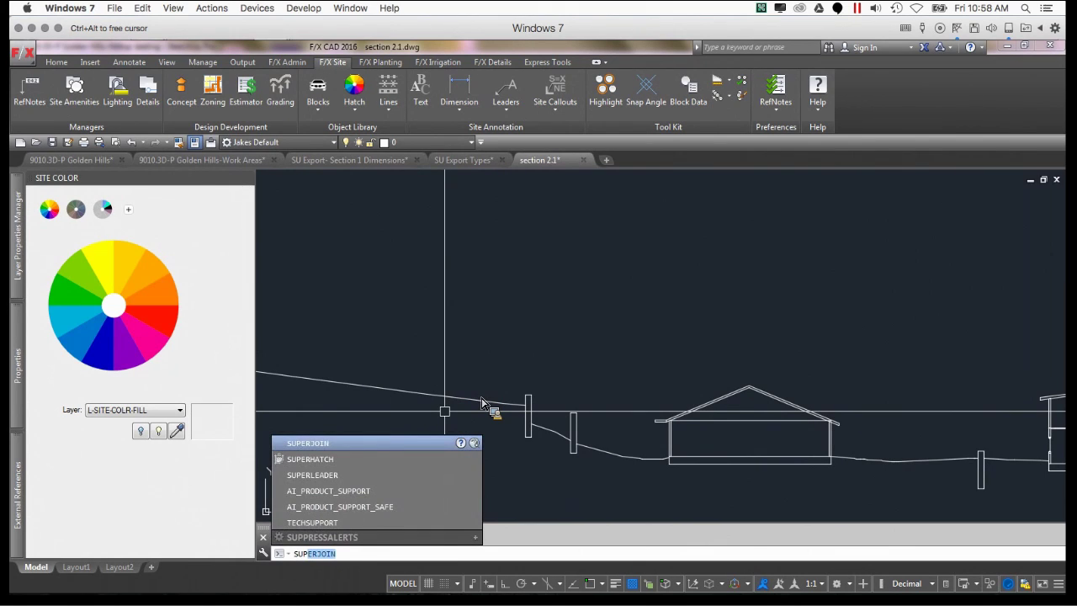
{"action": "key", "text": "Return"}
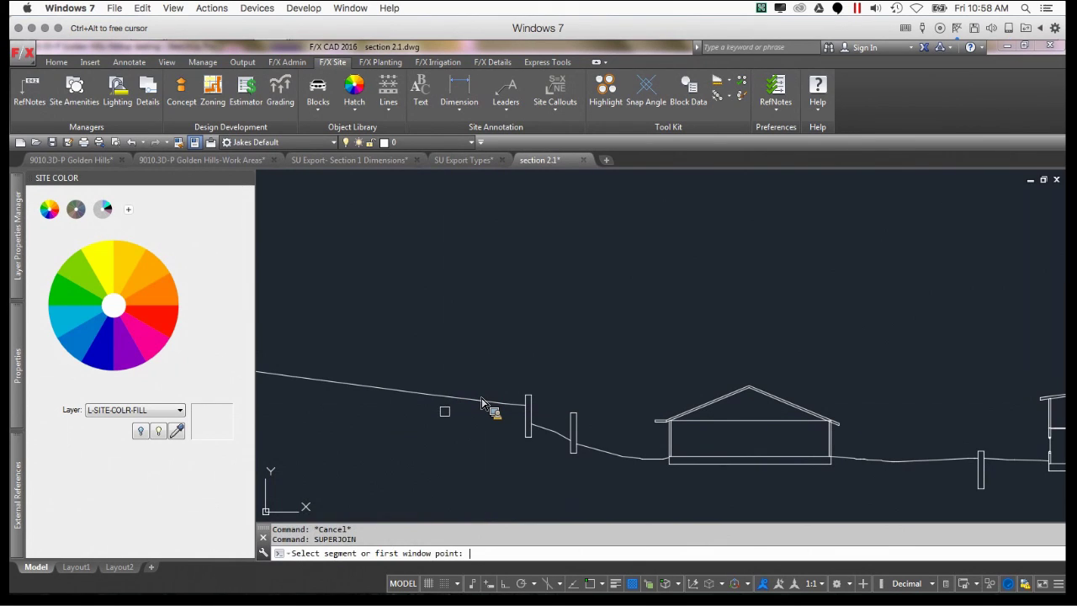
{"action": "left_click", "coordinate": [459, 397]}
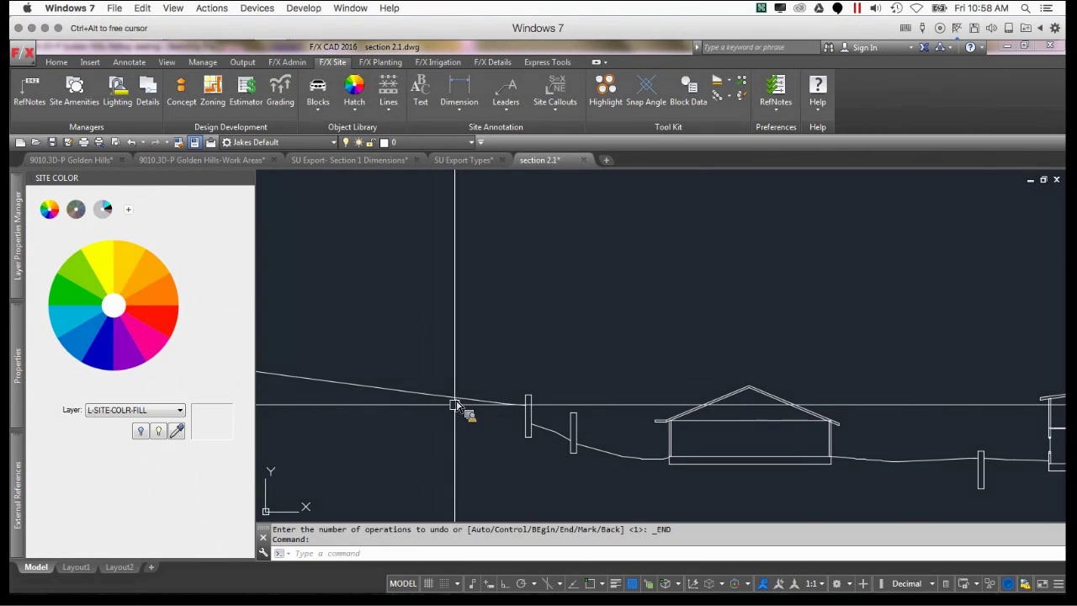
{"action": "scroll", "coordinate": [560, 455], "scroll_direction": "down", "scroll_amount": 2}
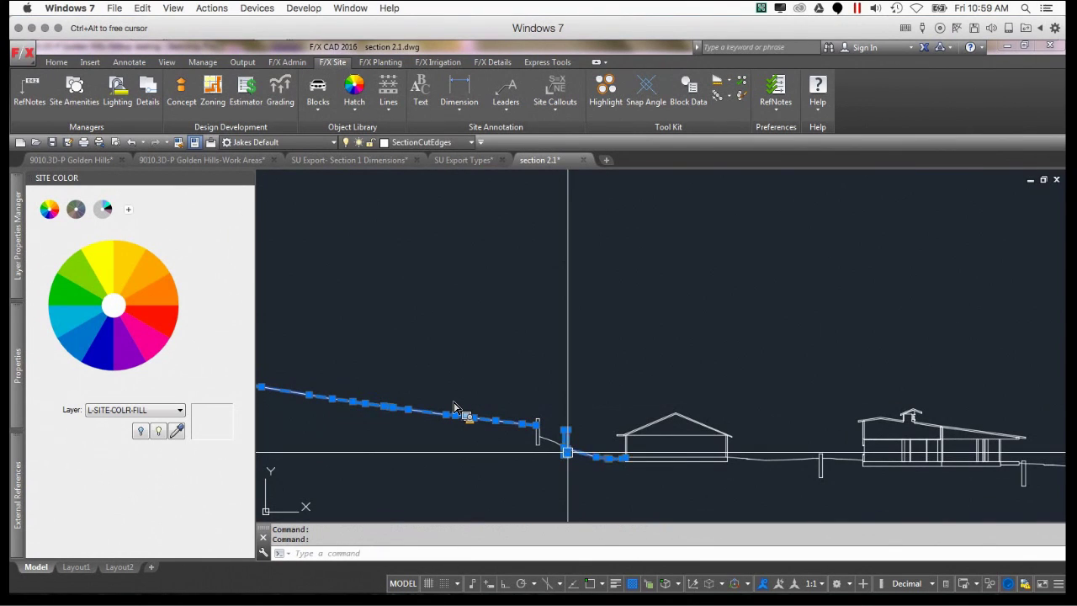
{"action": "key", "text": "Escape"}
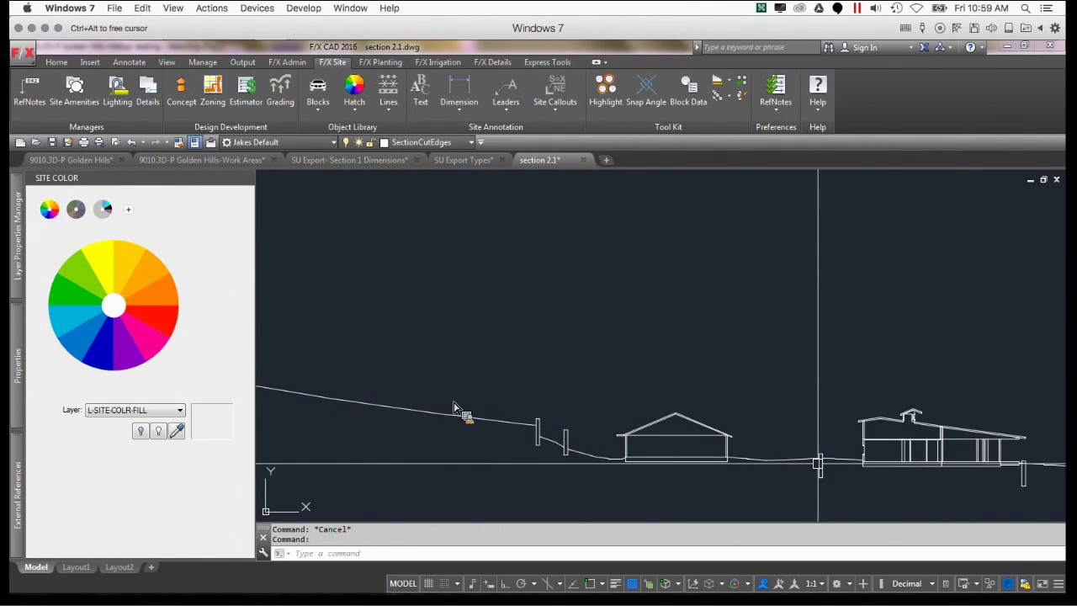
- Insert the TREE-01-RD07 elevation block and place two of these trees along the upper end of the slope
{"action": "key", "text": "Escape"}
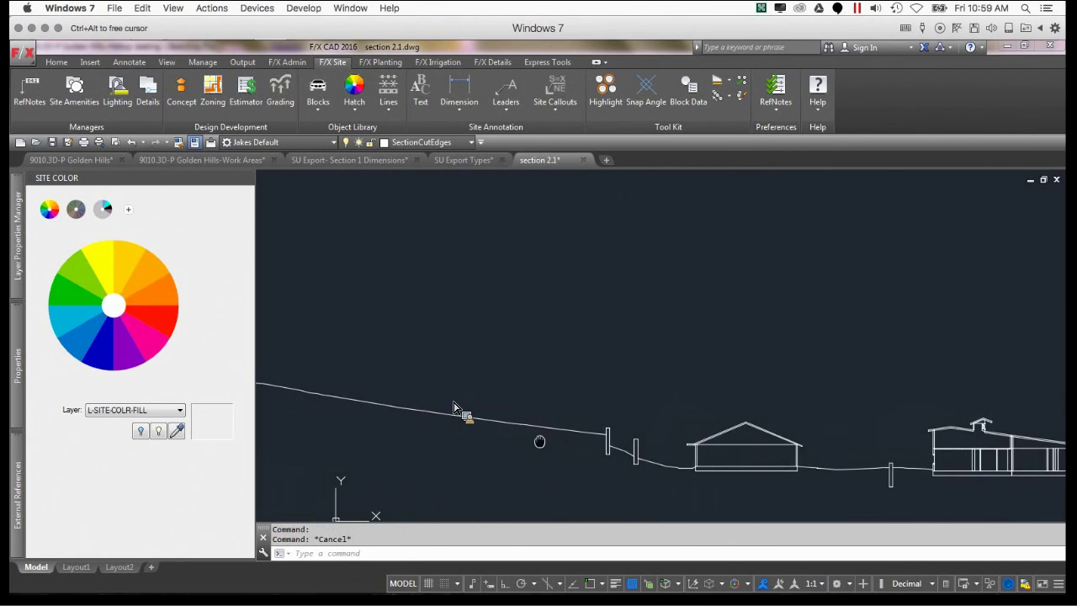
{"action": "scroll", "coordinate": [538, 440], "scroll_direction": "down", "scroll_amount": 4}
{"action": "scroll", "coordinate": [454, 408], "scroll_direction": "up", "scroll_amount": 4}
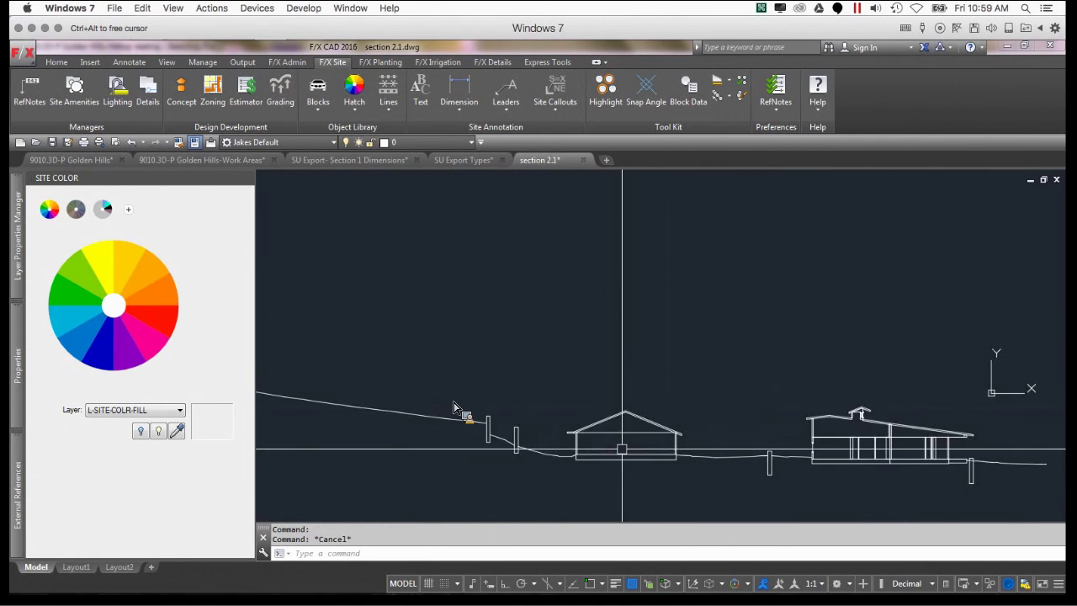
{"action": "mouse_move", "coordinate": [541, 426]}
{"action": "middle_mouse_down"}
{"action": "mouse_move", "coordinate": [569, 396]}
{"action": "mouse_move", "coordinate": [626, 414]}
{"action": "middle_mouse_up"}
{"action": "key", "text": "Escape"}
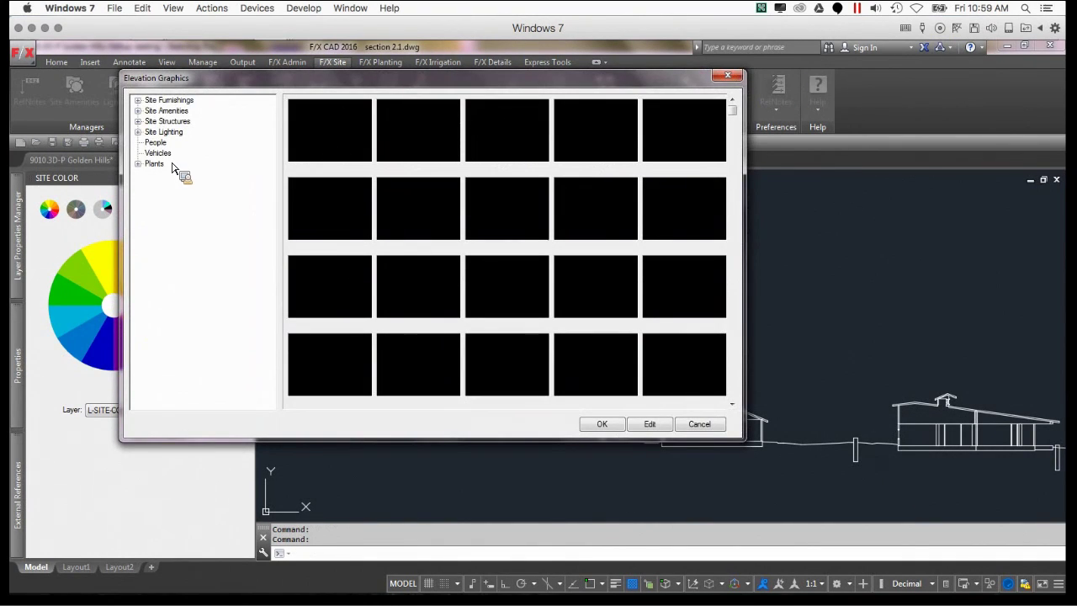
{"action": "left_click", "coordinate": [166, 184]}
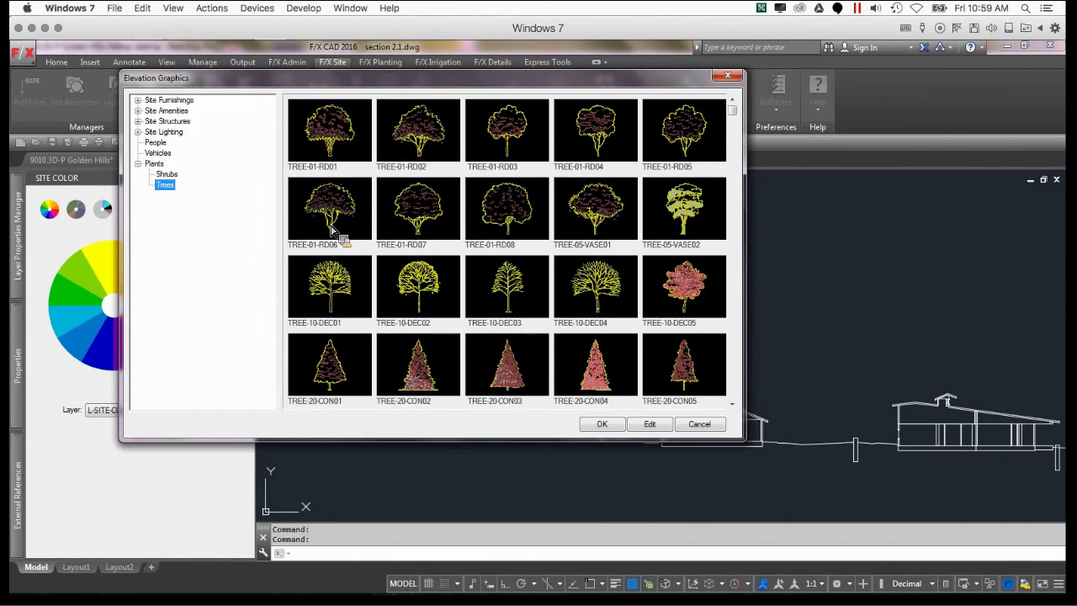
{"action": "left_click", "coordinate": [417, 215]}
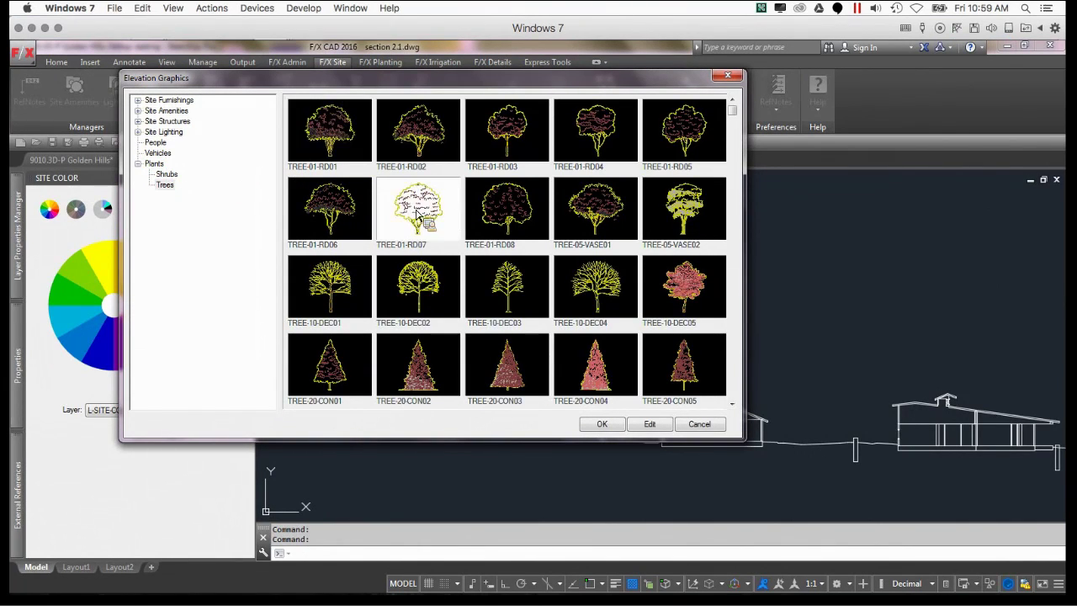
{"action": "left_click", "coordinate": [600, 424]}
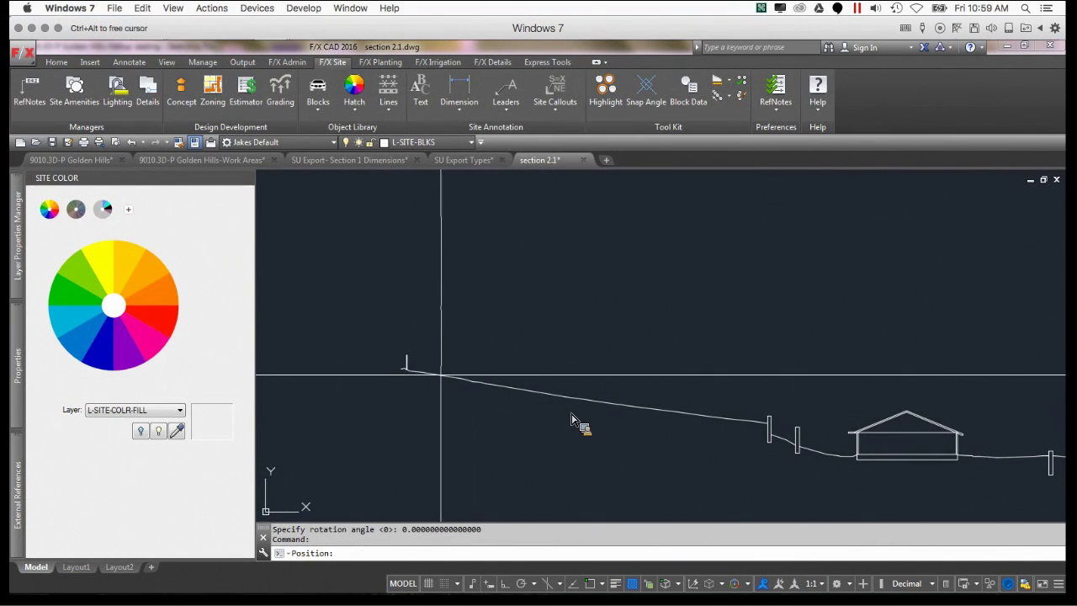
{"action": "left_click", "coordinate": [441, 371]}
{"action": "left_click", "coordinate": [487, 354]}
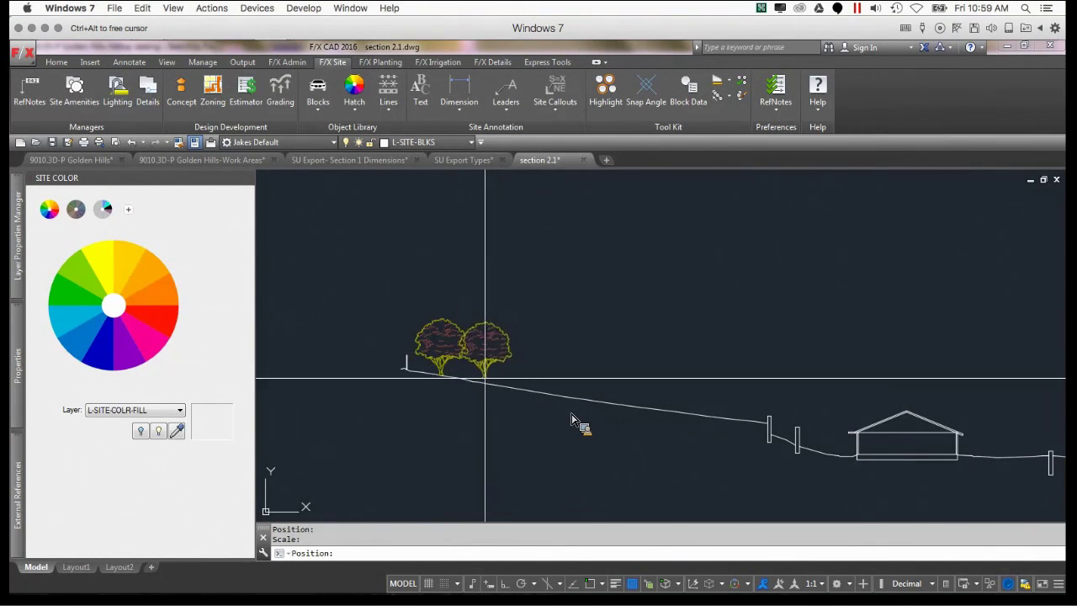
{"action": "scroll", "coordinate": [488, 392], "scroll_direction": "up", "scroll_amount": 4}
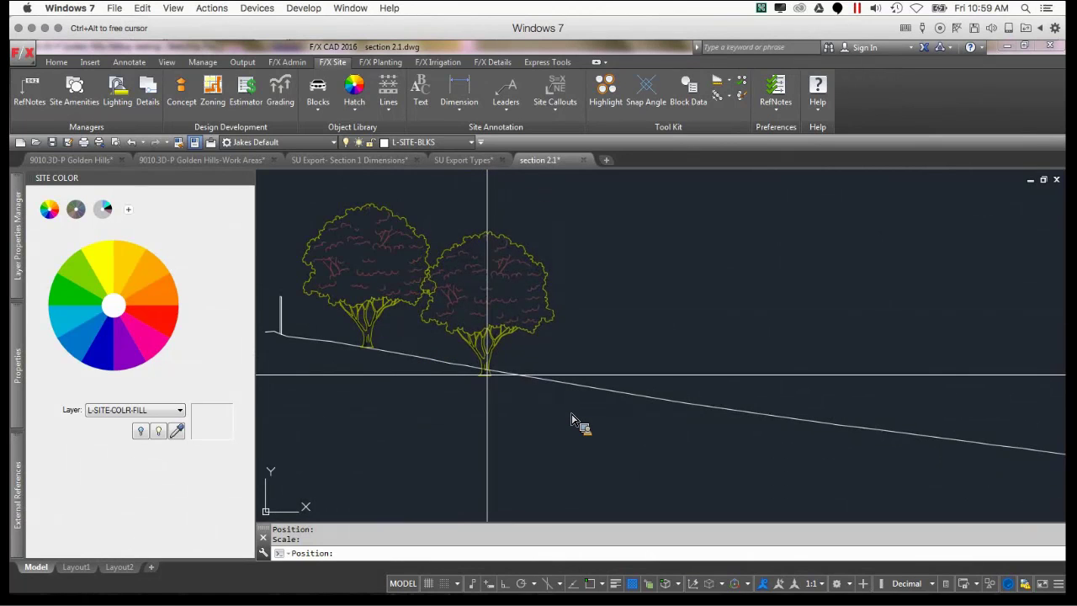
{"action": "left_click", "coordinate": [485, 366]}
- Switch the tree block to TREE-05-VASE02 and place one on the slope line farther downhill
{"action": "key", "text": "period"}
{"action": "key", "text": "period"}
{"action": "key", "text": "period"}
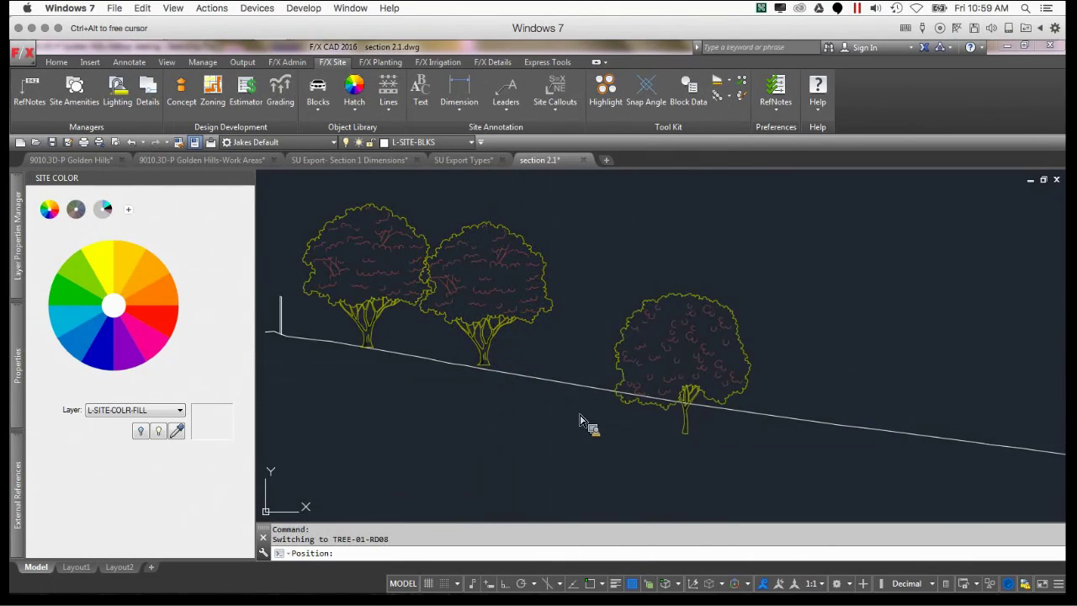
{"action": "key", "text": "period"}
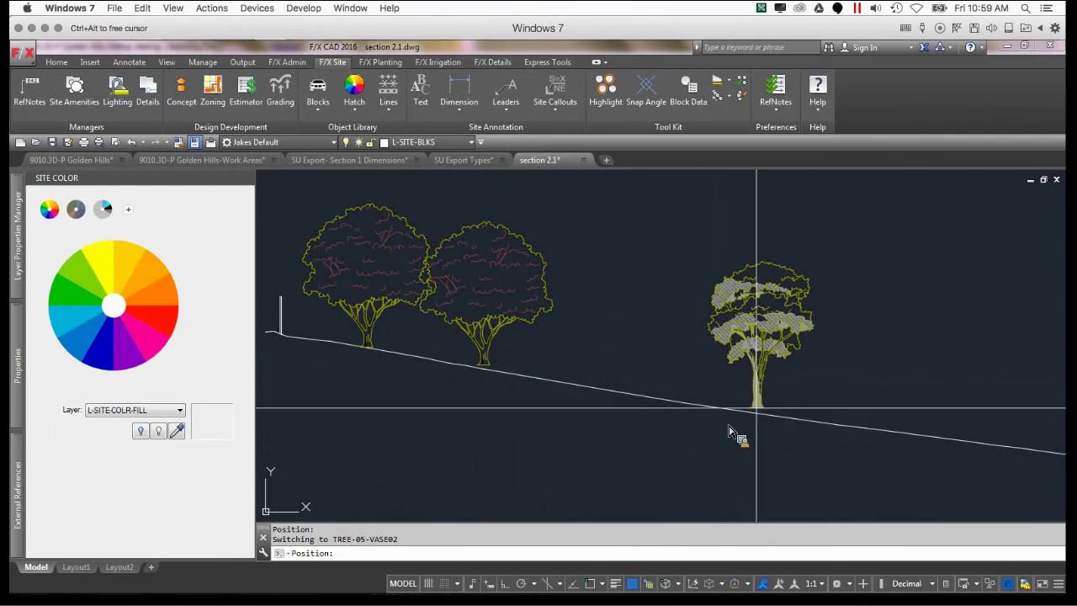
{"action": "left_click", "coordinate": [759, 414]}
- Switch back to TREE-01-RD07, place one beside the vase-shaped tree, and add another tree just downhill of it
{"action": "middle_click_drag", "start_coordinate": [889, 416], "coordinate": [637, 373]}
{"action": "key", "text": "period"}
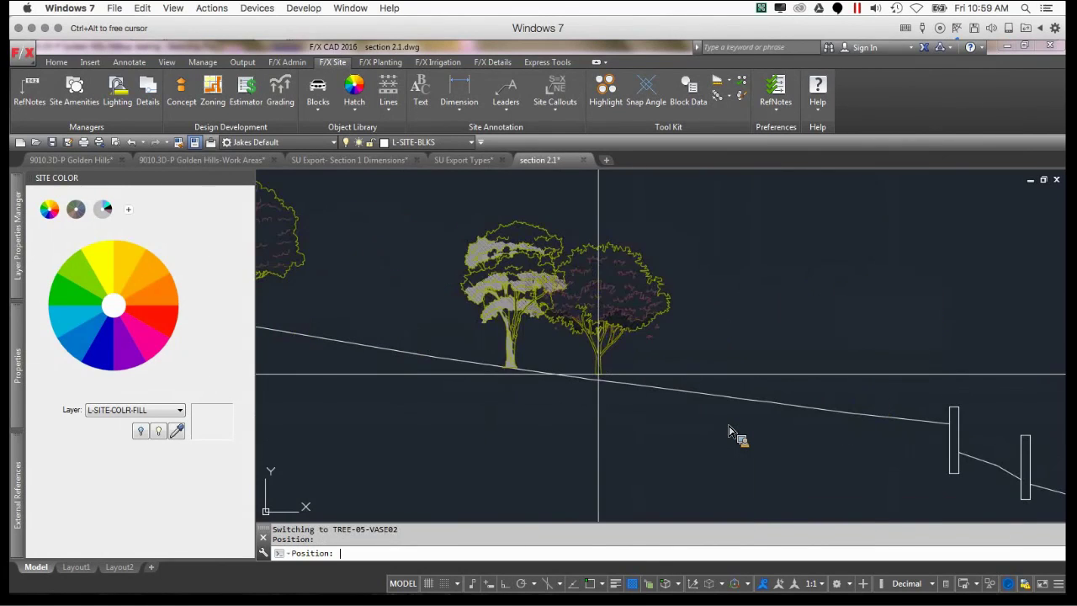
{"action": "left_click", "coordinate": [597, 375]}
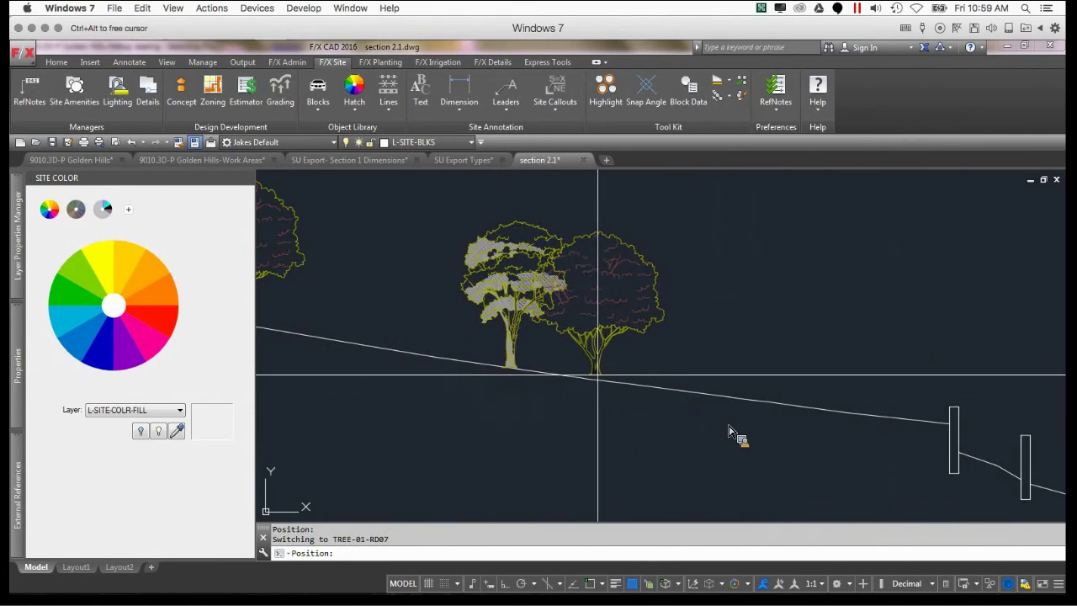
{"action": "key", "text": "period"}
{"action": "left_click", "coordinate": [657, 386]}
- Place a TREE-05-VASE02 tree between the lower retaining wall and the gabled building, and end the tree placement
{"action": "scroll", "coordinate": [681, 407], "scroll_direction": "down", "scroll_amount": 2}
{"action": "middle_click_drag", "start_coordinate": [1026, 436], "coordinate": [683, 413]}
{"action": "key", "text": "period"}
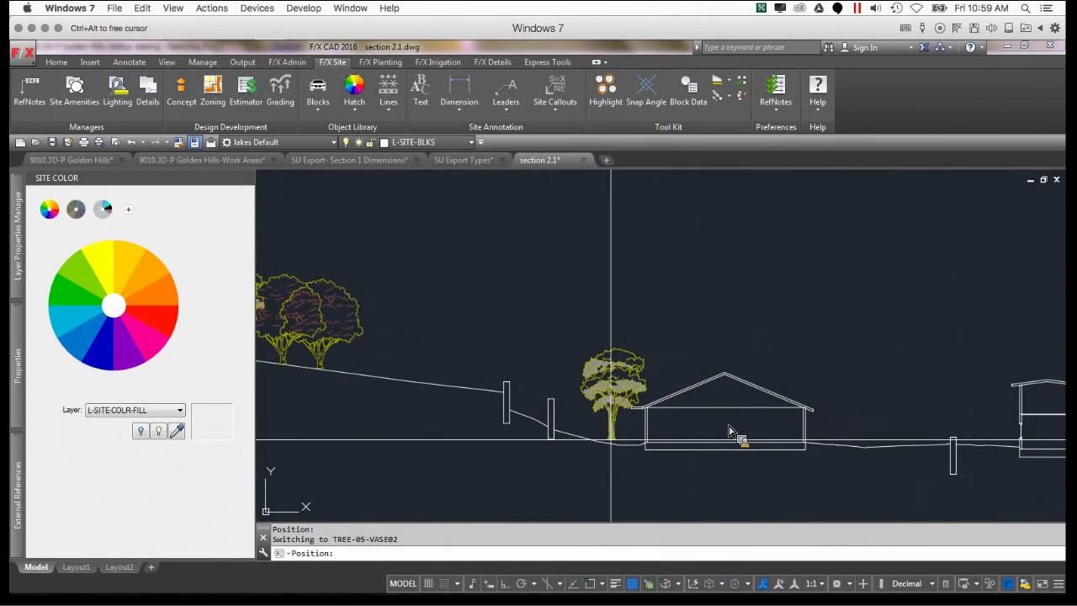
{"action": "key", "text": "period"}
{"action": "scroll", "coordinate": [709, 449], "scroll_direction": "down", "scroll_amount": 2}
{"action": "scroll", "coordinate": [730, 431], "scroll_direction": "down", "scroll_amount": 1}
{"action": "scroll", "coordinate": [764, 313], "scroll_direction": "up", "scroll_amount": 1}
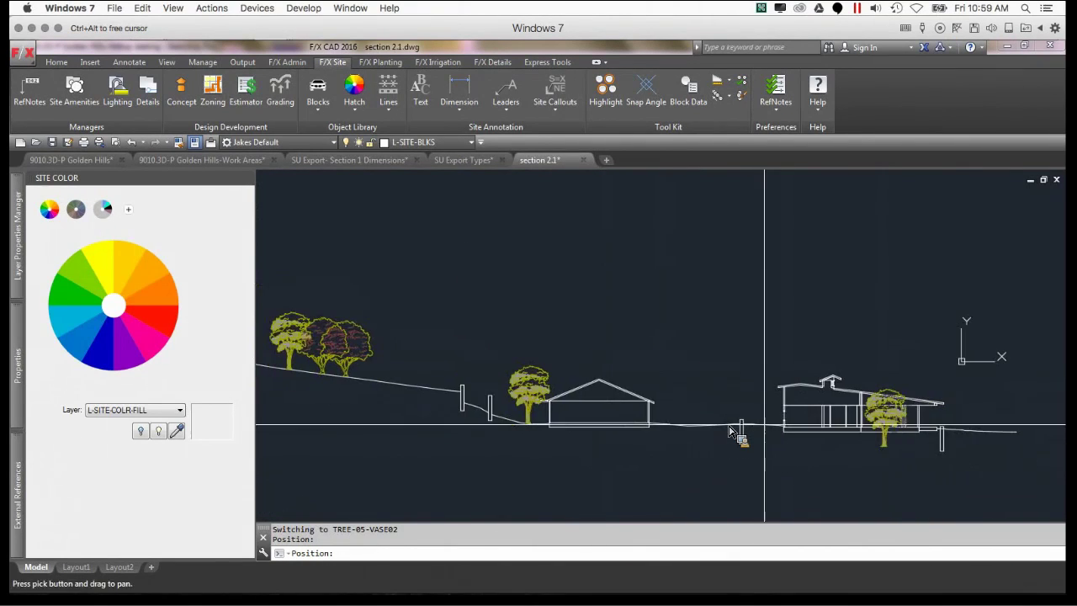
{"action": "key", "text": "Escape"}
- Insert the front-view fire truck elevation block, VEHC-E901-007, on the ground line just beyond the downhill side of the gabled building
{"action": "left_click", "coordinate": [322, 94]}
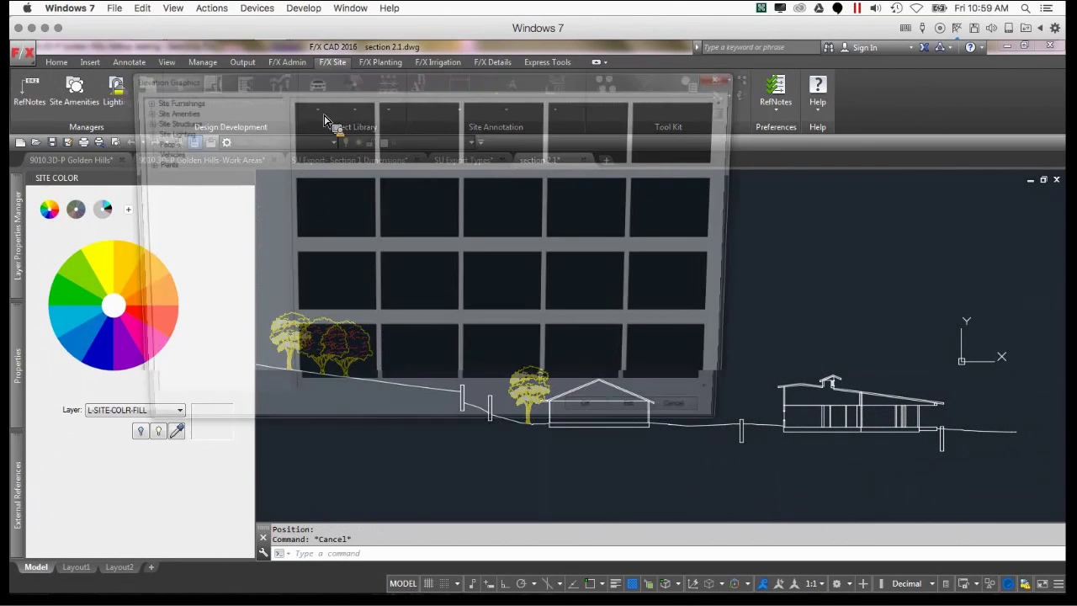
{"action": "left_click", "coordinate": [156, 153]}
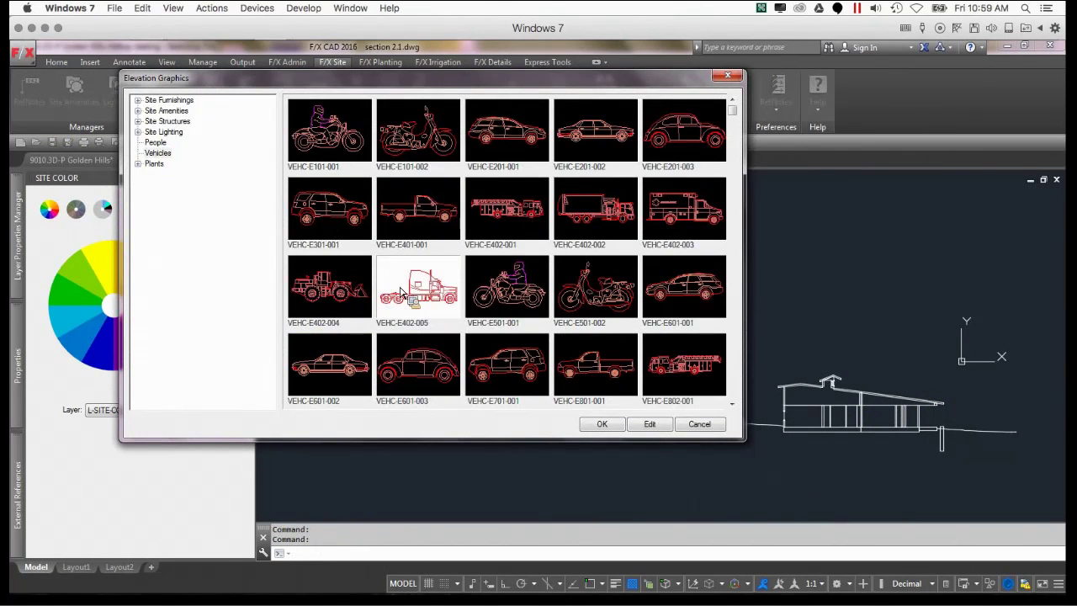
{"action": "scroll", "coordinate": [421, 301], "scroll_direction": "down", "scroll_amount": 3}
{"action": "scroll", "coordinate": [425, 322], "scroll_direction": "down", "scroll_amount": 1}
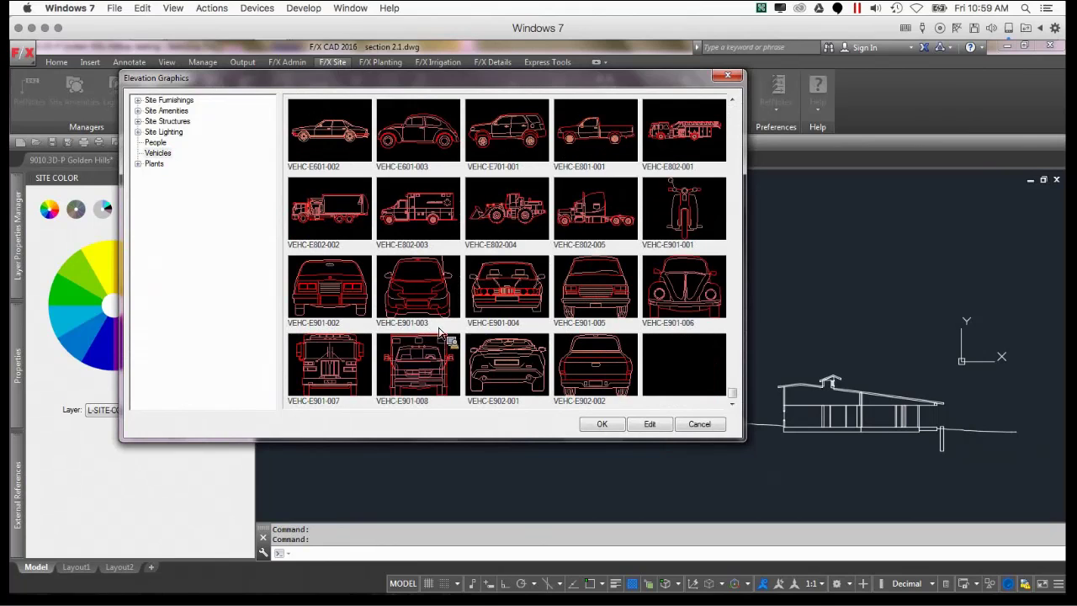
{"action": "left_click", "coordinate": [601, 423]}
{"action": "scroll", "coordinate": [618, 429], "scroll_direction": "up", "scroll_amount": 5}
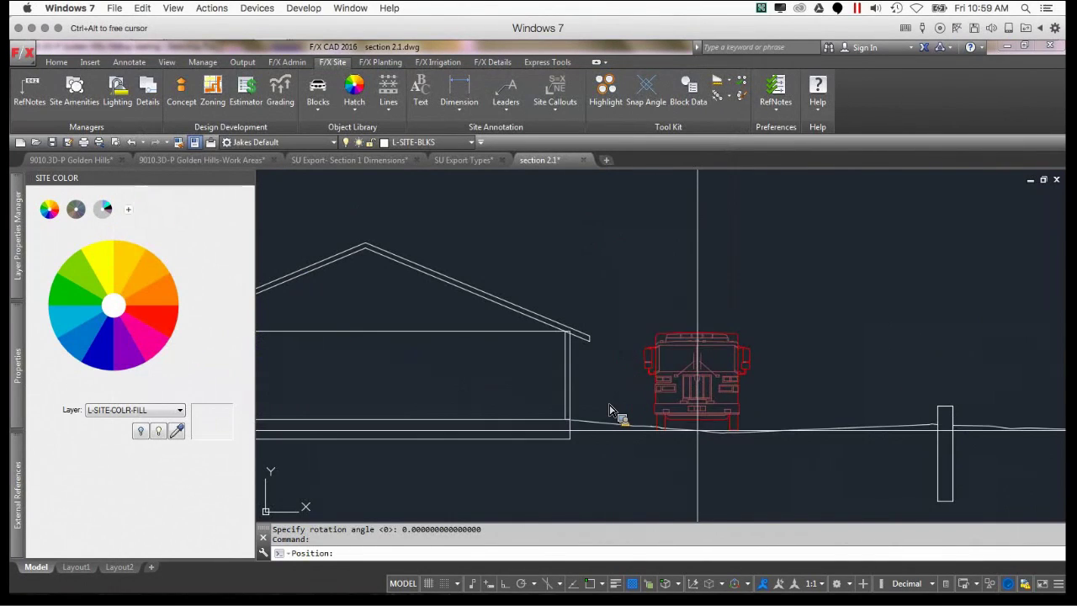
{"action": "left_click", "coordinate": [689, 433]}
{"action": "key", "text": "Escape"}
{"action": "scroll", "coordinate": [619, 370], "scroll_direction": "down", "scroll_amount": 4}
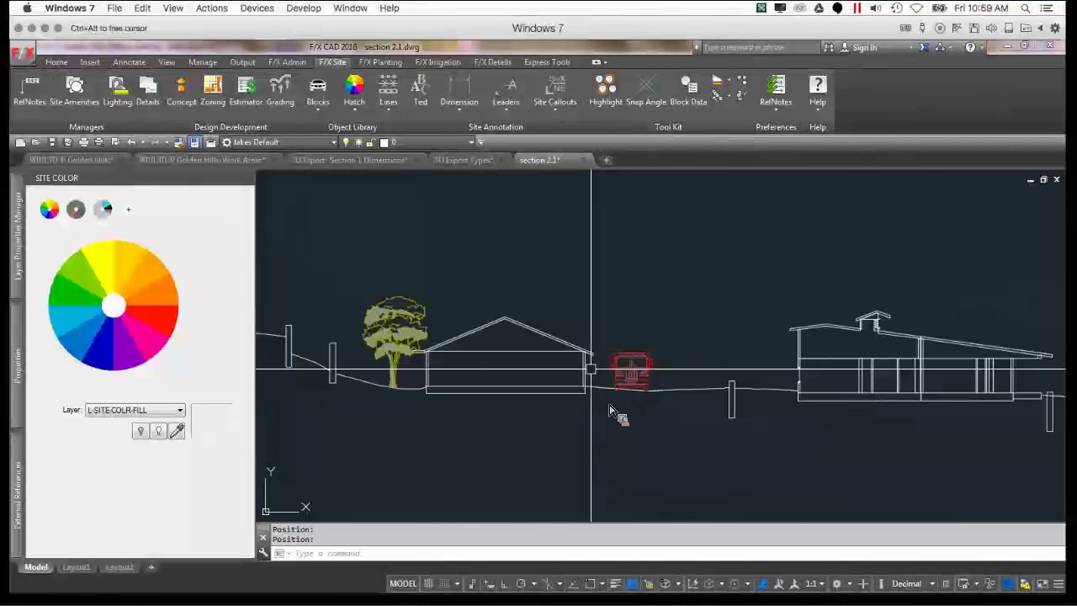
- Display the placed trees and fire truck with their color fills and examine them along the section
{"action": "middle_click_drag", "start_coordinate": [590, 371], "coordinate": [780, 373]}
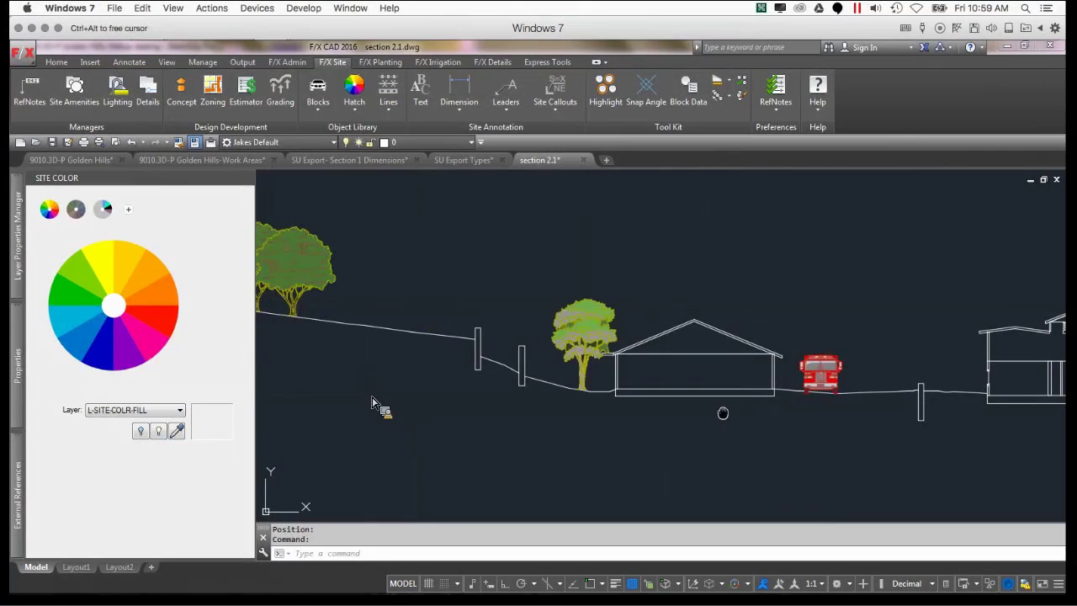
{"action": "scroll", "coordinate": [373, 402], "scroll_direction": "up", "scroll_amount": 2}
{"action": "scroll", "coordinate": [673, 316], "scroll_direction": "up", "scroll_amount": 2}
{"action": "middle_click_drag", "start_coordinate": [831, 376], "coordinate": [524, 346]}
{"action": "scroll", "coordinate": [722, 389], "scroll_direction": "up", "scroll_amount": 2}
{"action": "middle_click_drag", "start_coordinate": [352, 379], "coordinate": [695, 404]}
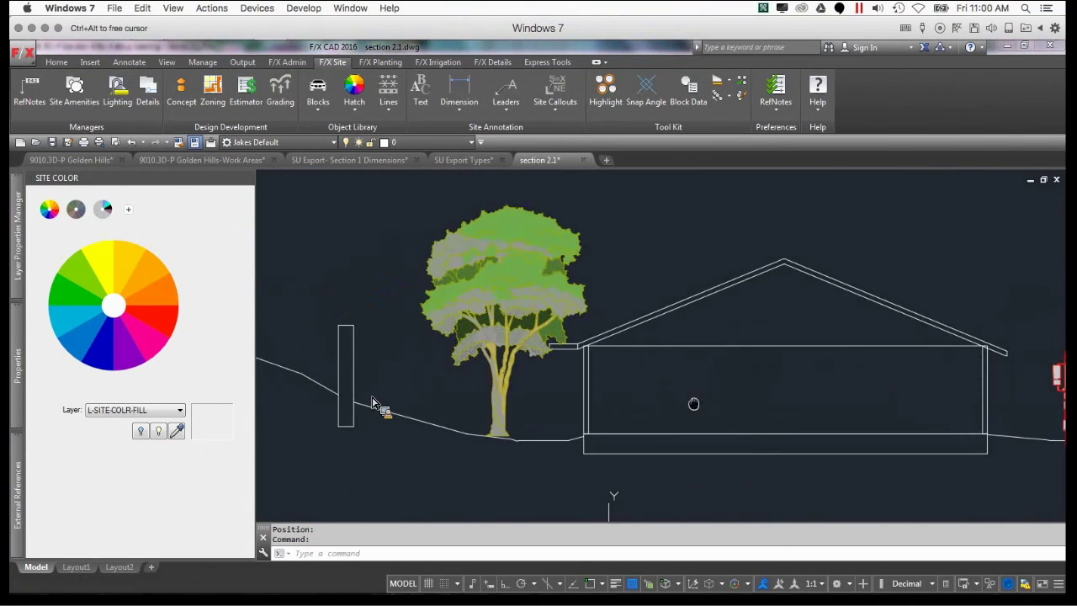
{"action": "scroll", "coordinate": [592, 374], "scroll_direction": "down", "scroll_amount": 2}
{"action": "key", "text": "Escape"}
{"action": "key", "text": "Escape"}
{"action": "scroll", "coordinate": [558, 360], "scroll_direction": "down", "scroll_amount": 2}
{"action": "scroll", "coordinate": [442, 351], "scroll_direction": "up", "scroll_amount": 4}
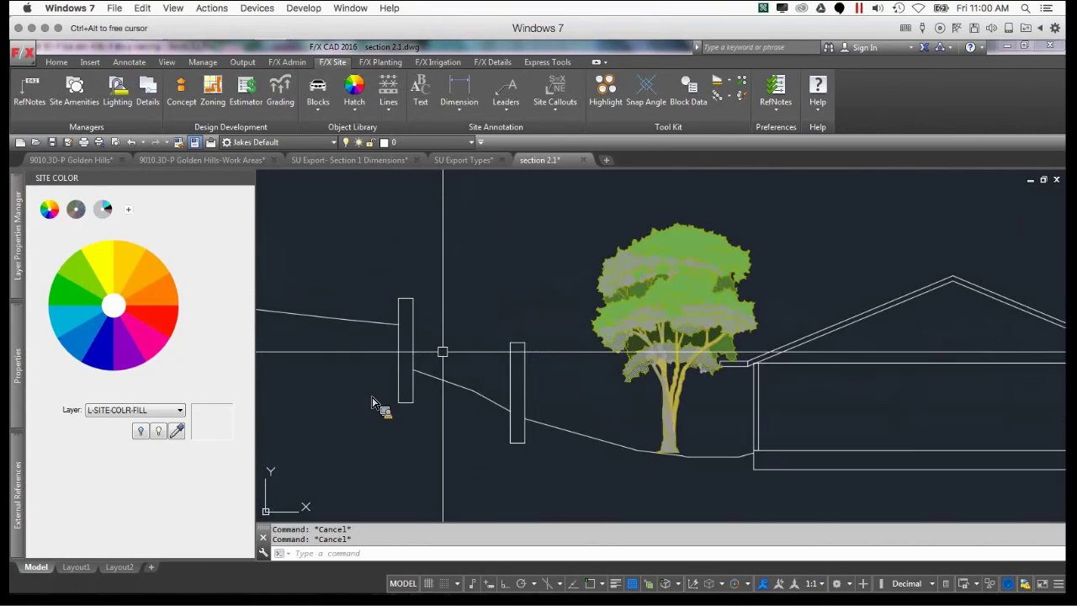
- Draw a straight polyline from the downhill face of the higher retaining wall to the uphill face of the lower one, above the existing ground
{"action": "type", "text": "pl"}
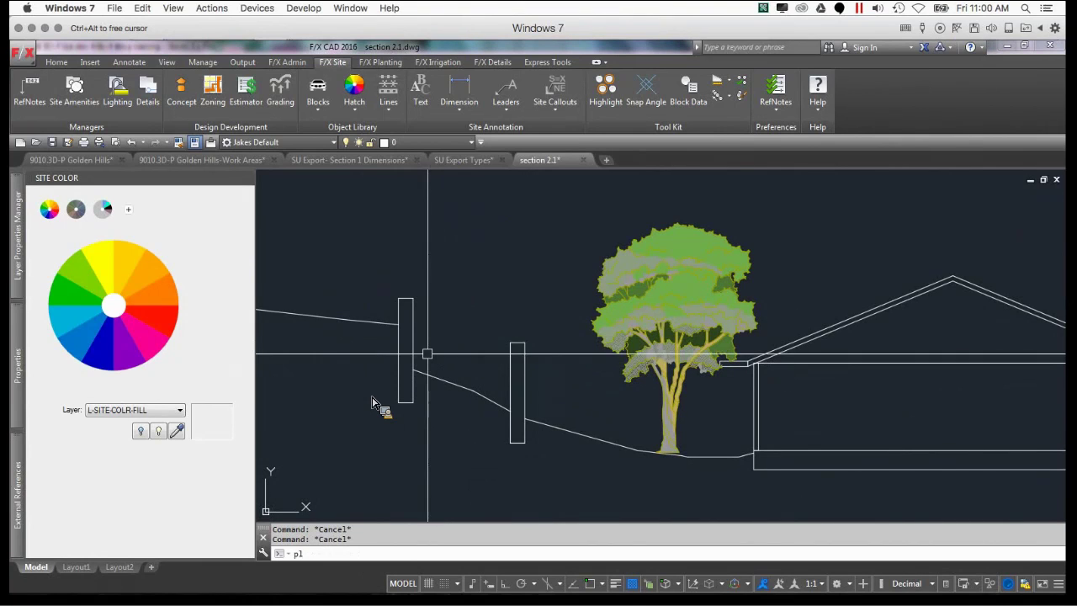
{"action": "key", "text": "Return"}
{"action": "scroll", "coordinate": [417, 319], "scroll_direction": "up", "scroll_amount": 2}
{"action": "key", "text": "F3"}
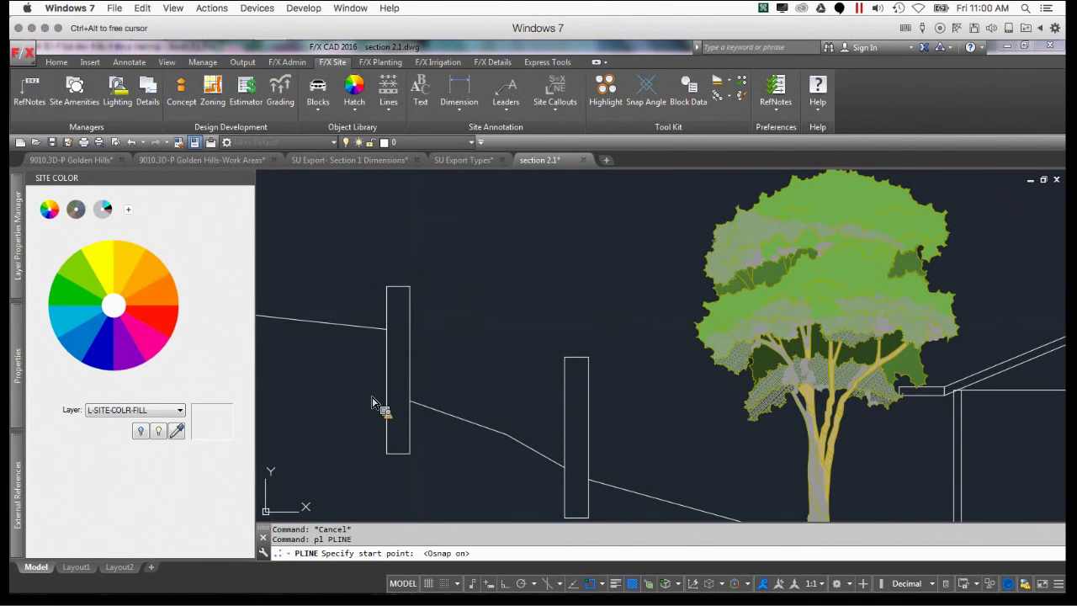
{"action": "left_click", "coordinate": [410, 320]}
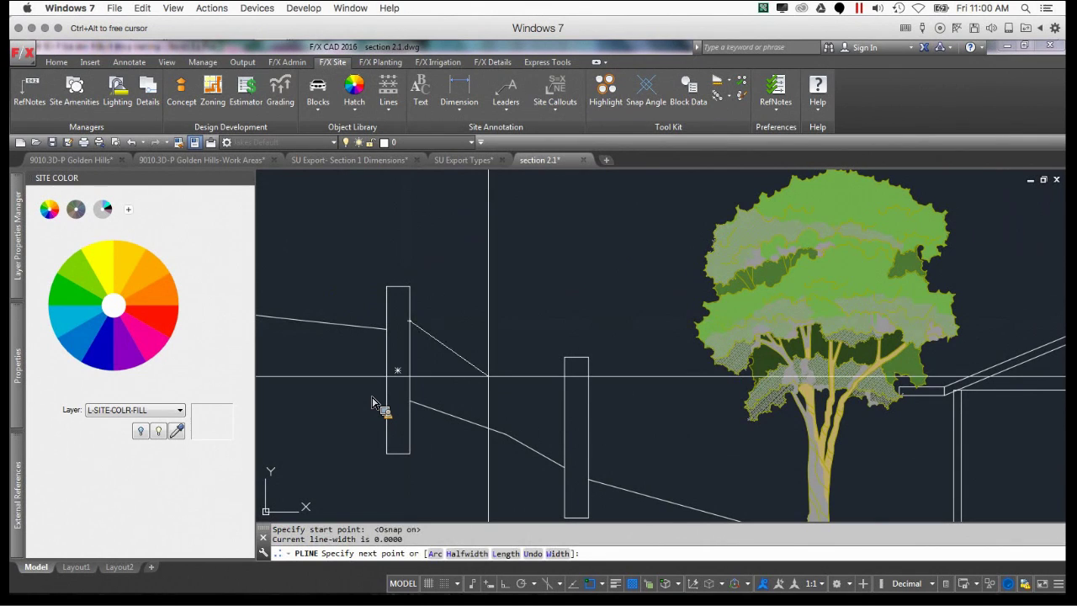
{"action": "left_click", "coordinate": [562, 376]}
{"action": "key", "text": "Return"}
- Start a linear site dimension and set an imperial viewport scale with Architectural Inches as the drawing units
{"action": "scroll", "coordinate": [517, 383], "scroll_direction": "down", "scroll_amount": 5}
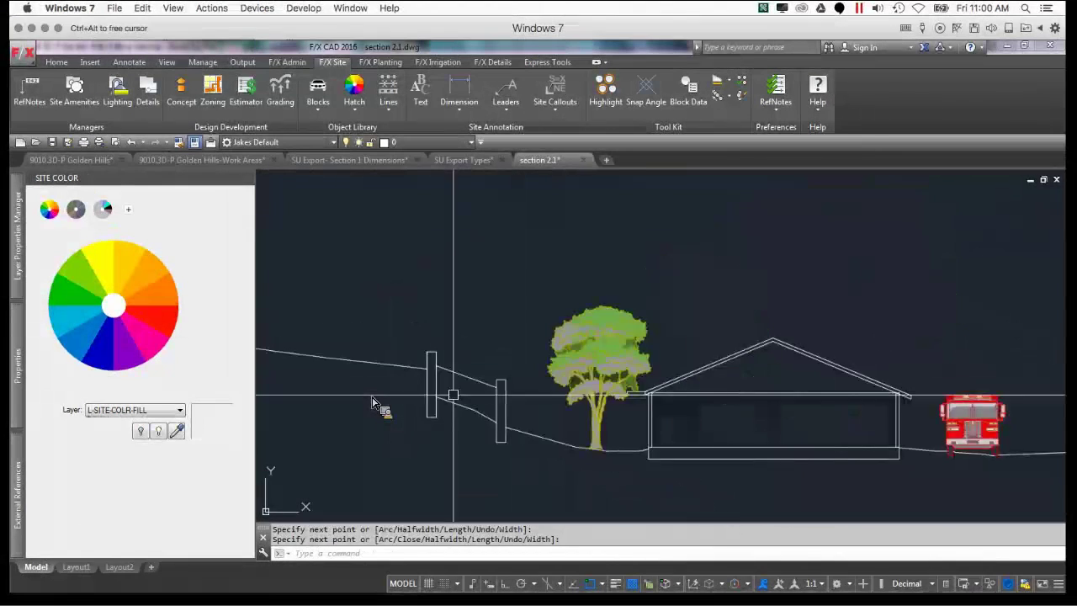
{"action": "left_click", "coordinate": [462, 95]}
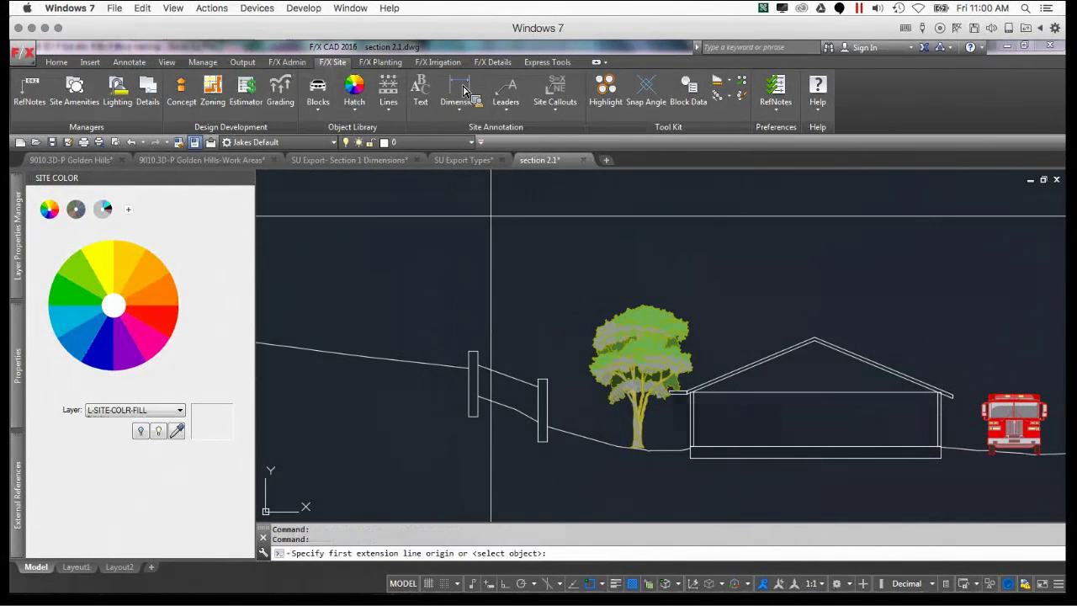
{"action": "scroll", "coordinate": [502, 278], "scroll_direction": "up", "scroll_amount": 4}
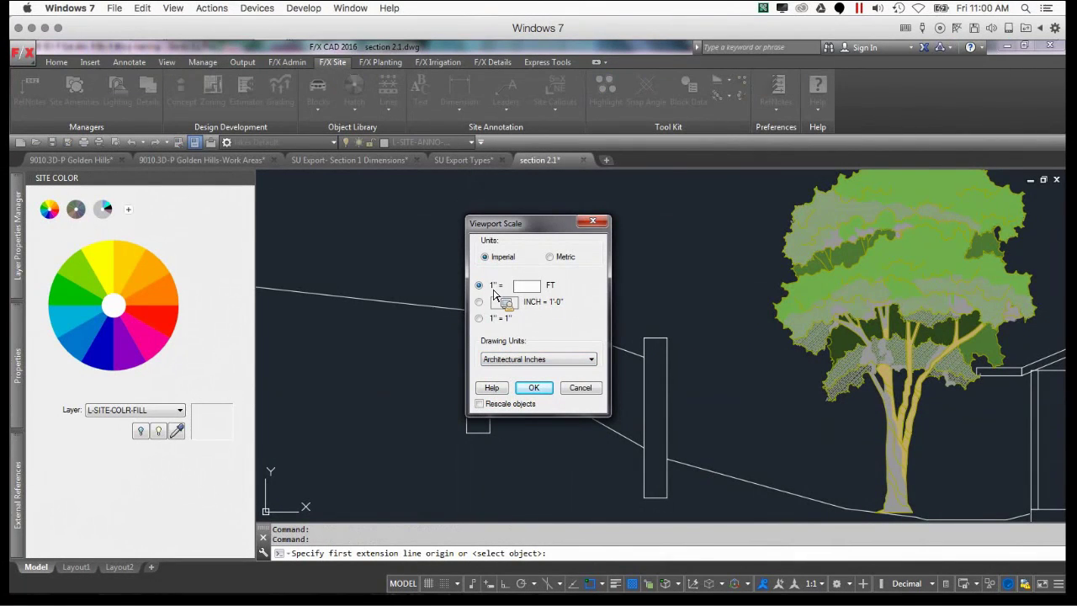
{"action": "left_click", "coordinate": [533, 388]}
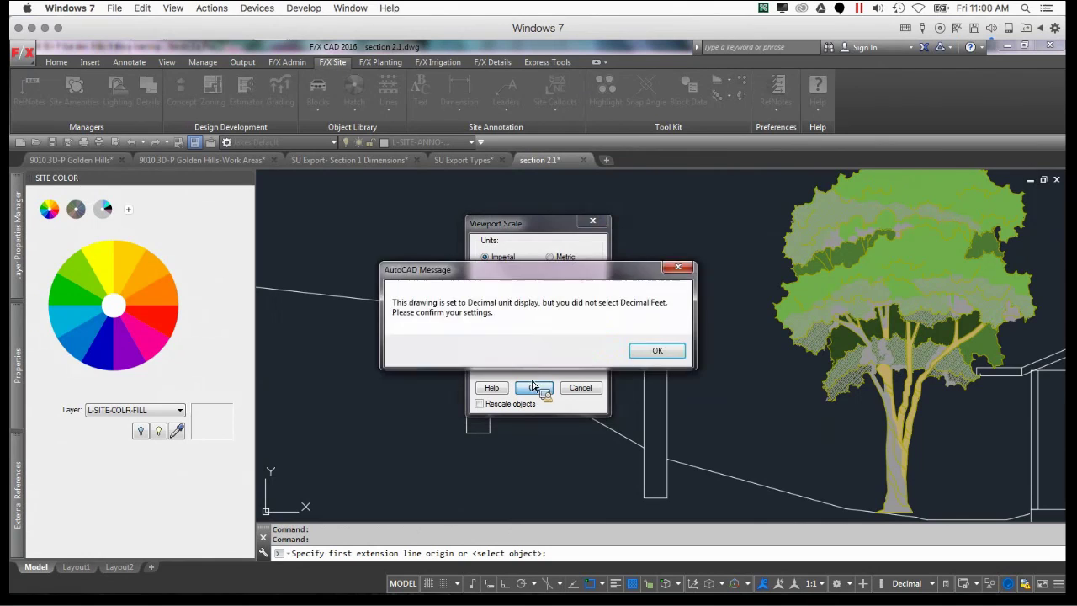
{"action": "left_click", "coordinate": [657, 350]}
{"action": "left_click", "coordinate": [533, 387]}
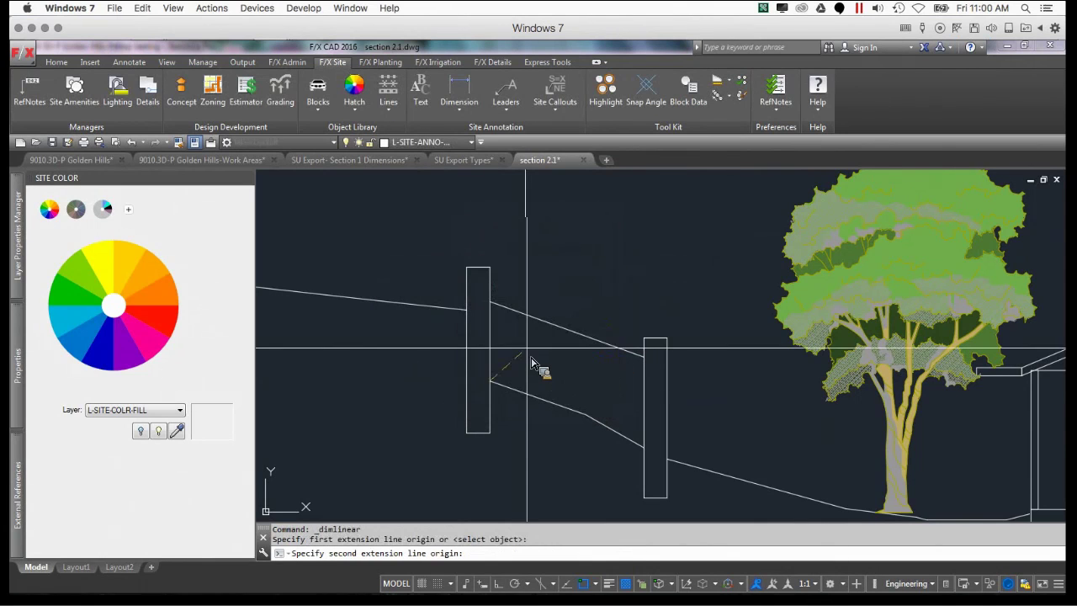
- Dimension the vertical distance between the original ground line and the new polyline at the higher wall, placing the dimension uphill of it
{"action": "left_click", "coordinate": [526, 353]}
{"action": "left_click", "coordinate": [488, 272]}
{"action": "scroll", "coordinate": [394, 408], "scroll_direction": "down", "scroll_amount": 6}
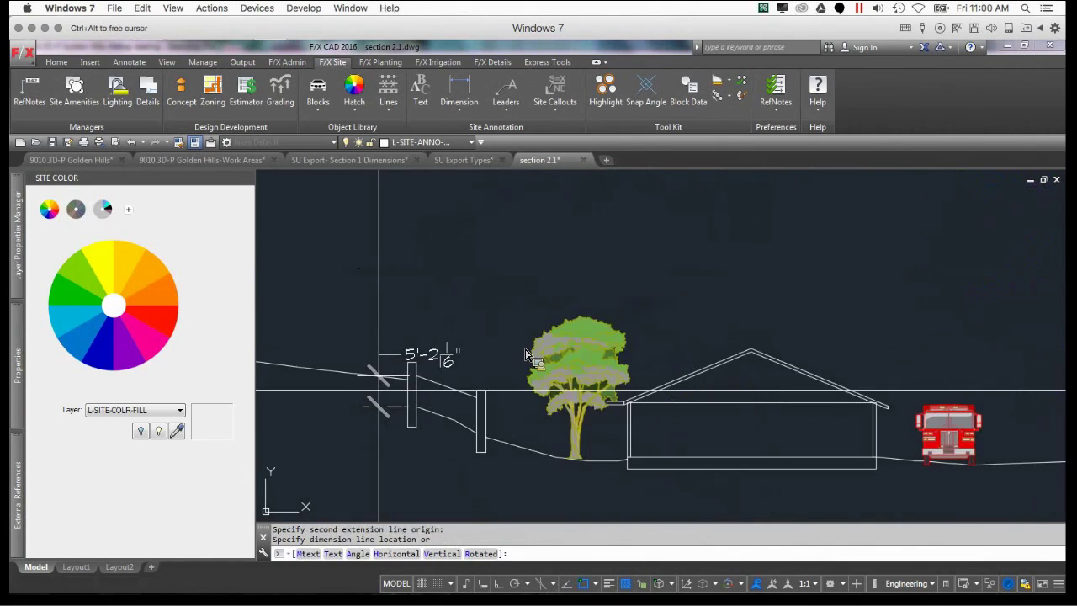
{"action": "left_click", "coordinate": [366, 364]}
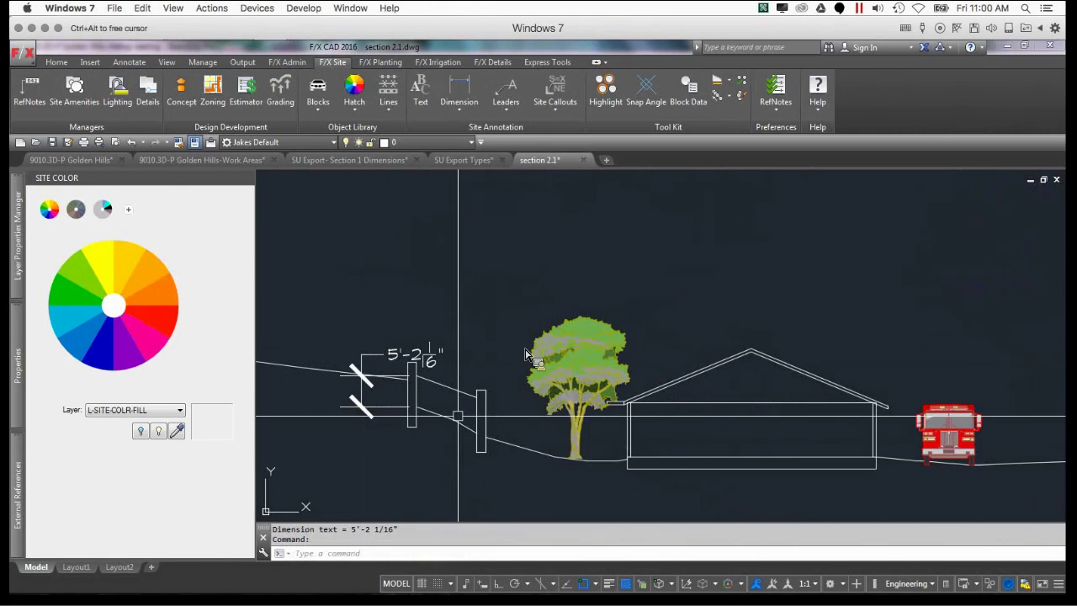
{"action": "scroll", "coordinate": [459, 415], "scroll_direction": "up", "scroll_amount": 2}
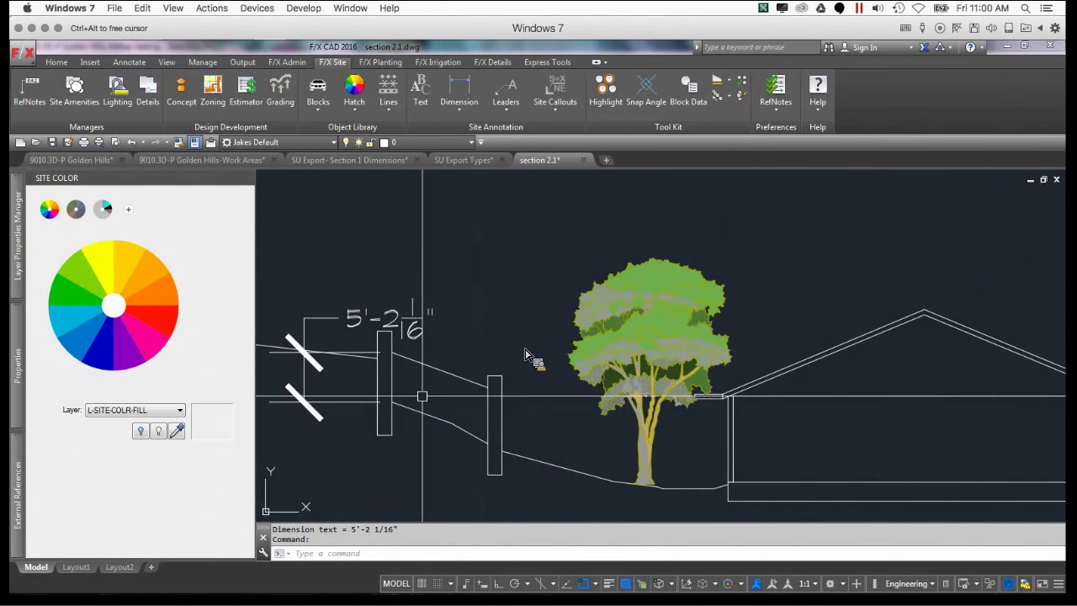
{"action": "key", "text": "Return"}
{"action": "scroll", "coordinate": [525, 354], "scroll_direction": "up", "scroll_amount": 2}
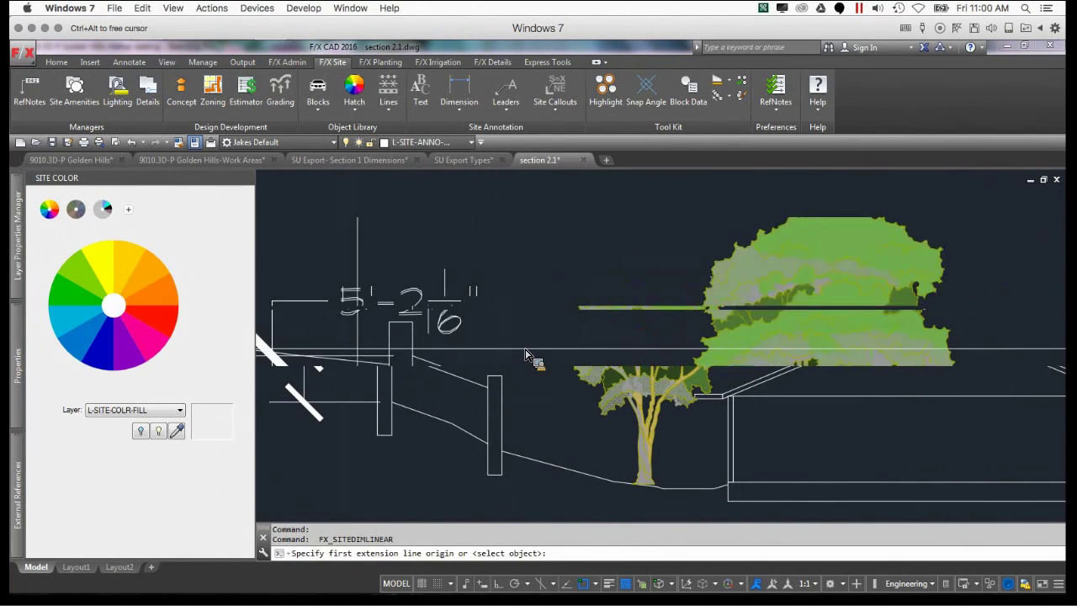
{"action": "left_click", "coordinate": [417, 358]}
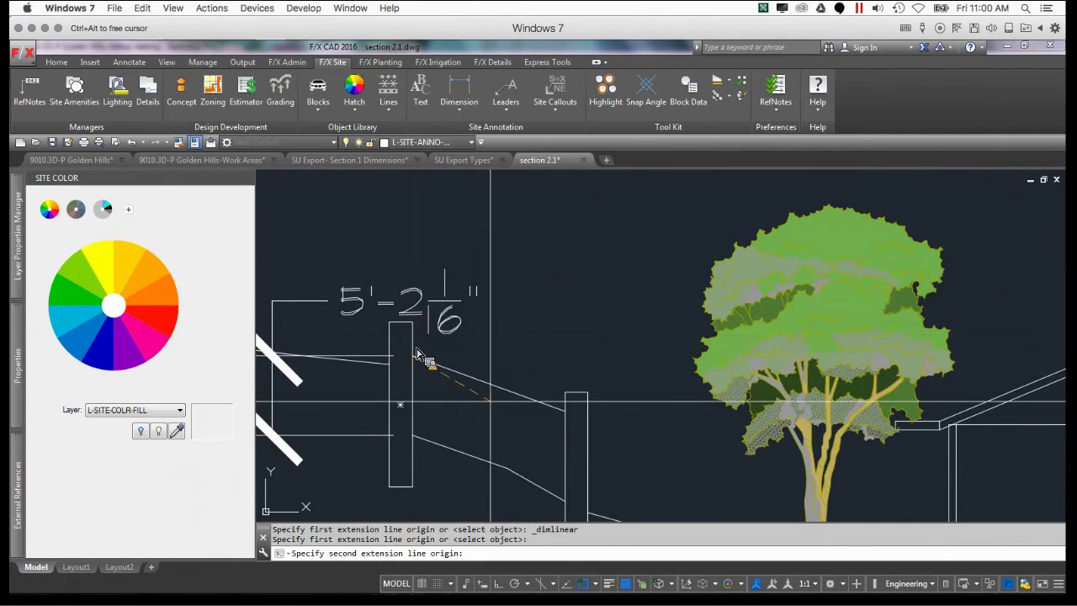
{"action": "key", "text": "Escape"}
- Draw a straight line below the fire truck from the near face of the retaining wall to the house foundation's bottom corner
{"action": "scroll", "coordinate": [417, 354], "scroll_direction": "down", "scroll_amount": 4}
{"action": "scroll", "coordinate": [510, 418], "scroll_direction": "down", "scroll_amount": 4}
{"action": "mouse_move", "coordinate": [570, 425]}
{"action": "middle_mouse_down"}
{"action": "mouse_move", "coordinate": [787, 404]}
{"action": "mouse_move", "coordinate": [636, 384]}
{"action": "mouse_move", "coordinate": [419, 386]}
{"action": "middle_mouse_up"}
{"action": "scroll", "coordinate": [569, 375], "scroll_direction": "up", "scroll_amount": 2}
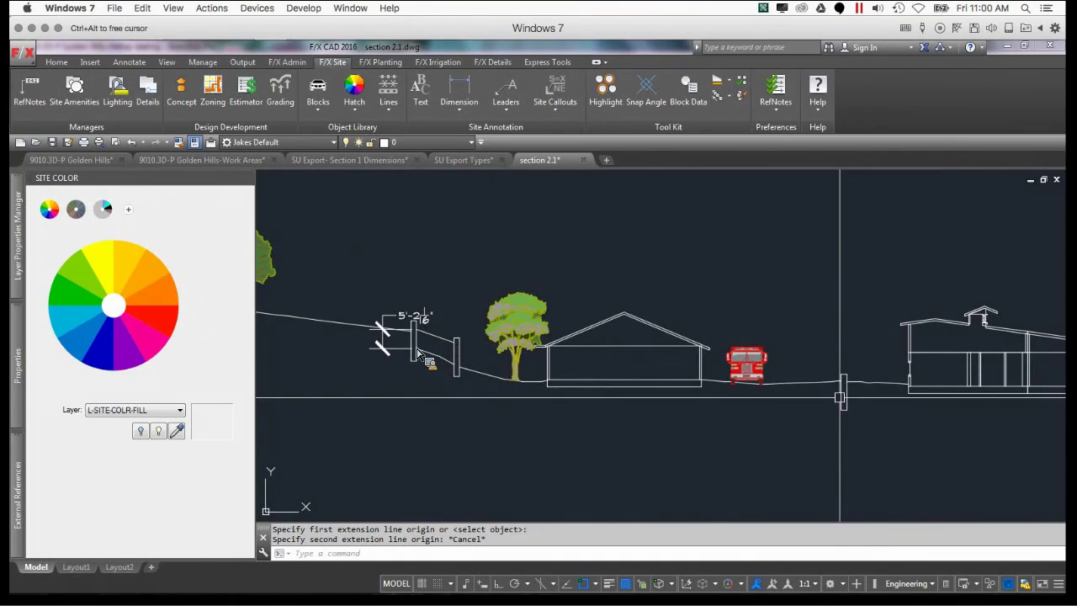
{"action": "mouse_move", "coordinate": [839, 414]}
{"action": "middle_mouse_down"}
{"action": "mouse_move", "coordinate": [478, 414]}
{"action": "mouse_move", "coordinate": [830, 429]}
{"action": "middle_mouse_up"}
{"action": "scroll", "coordinate": [757, 413], "scroll_direction": "up", "scroll_amount": 4}
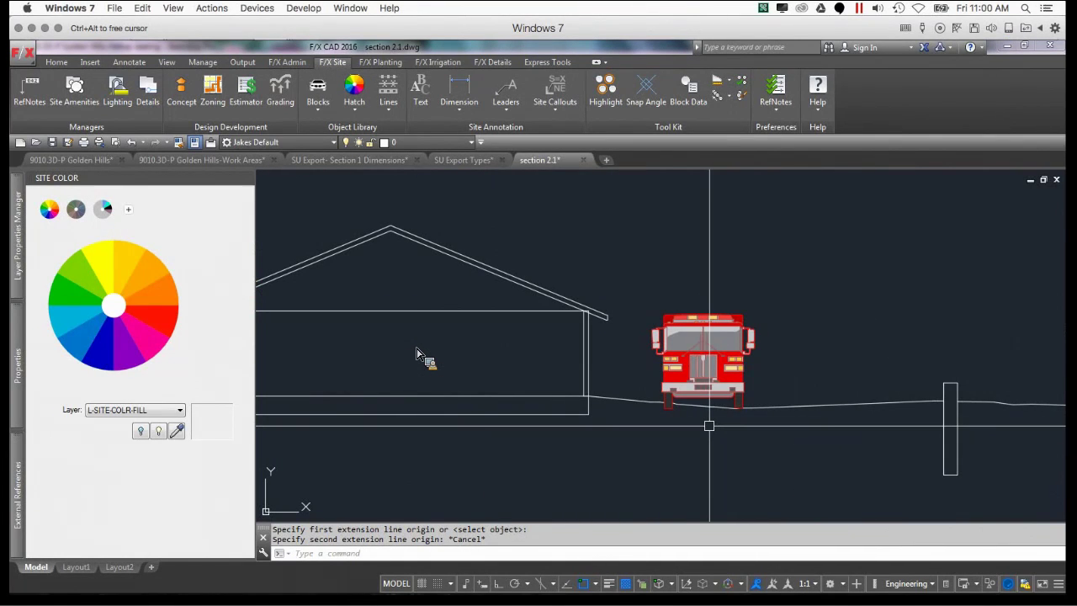
{"action": "type", "text": "l"}
{"action": "key", "text": "Return"}
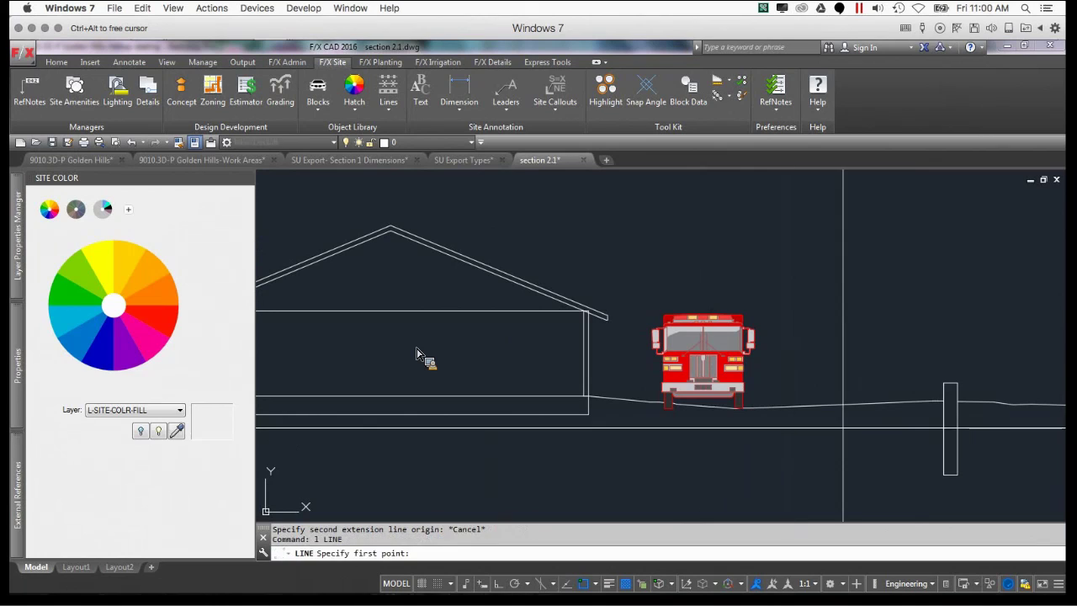
{"action": "left_click", "coordinate": [944, 412]}
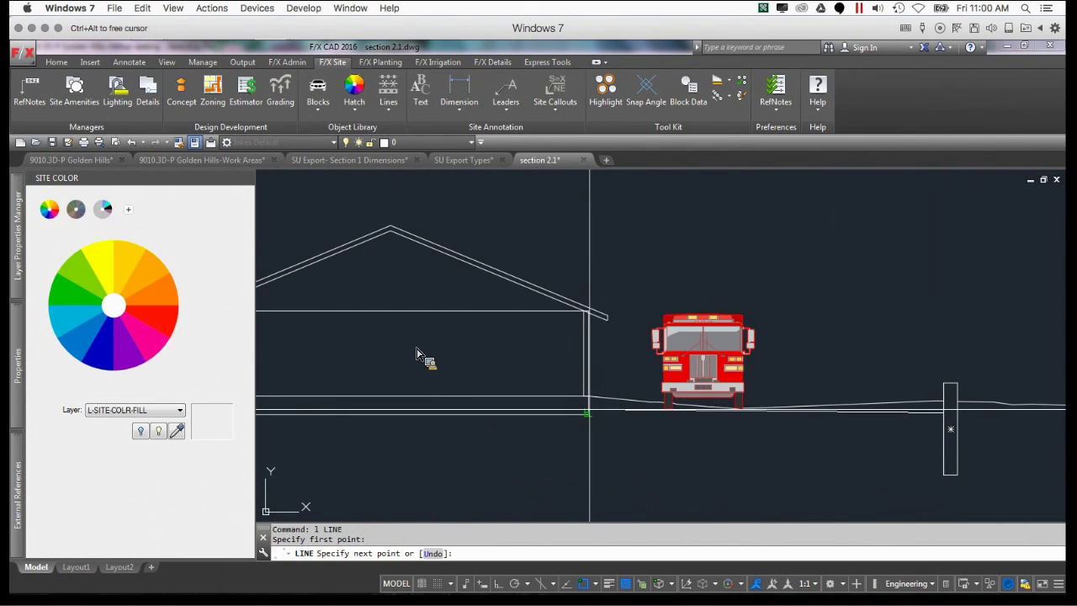
{"action": "key", "text": "Return"}
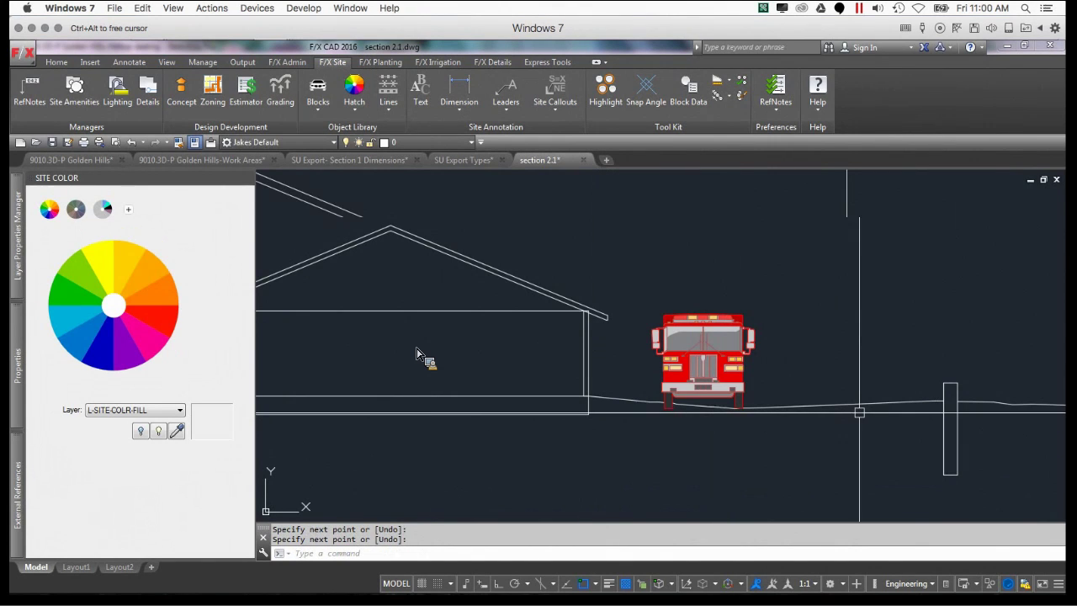
- Measure the vertical distance between the ground line and the new straight line just beside the fire truck's wheel
{"action": "mouse_move", "coordinate": [859, 409]}
{"action": "middle_mouse_down"}
{"action": "mouse_move", "coordinate": [712, 420]}
{"action": "mouse_move", "coordinate": [512, 409]}
{"action": "middle_mouse_up"}
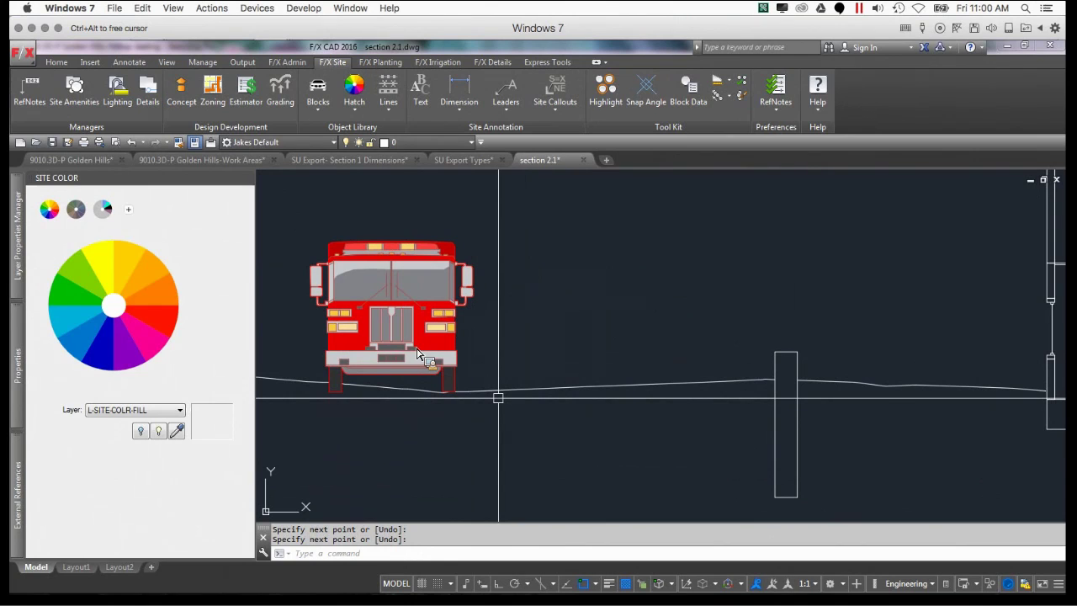
{"action": "type", "text": "di"}
{"action": "key", "text": "Return"}
{"action": "scroll", "coordinate": [498, 398], "scroll_direction": "up", "scroll_amount": 5}
{"action": "left_click", "coordinate": [467, 387]}
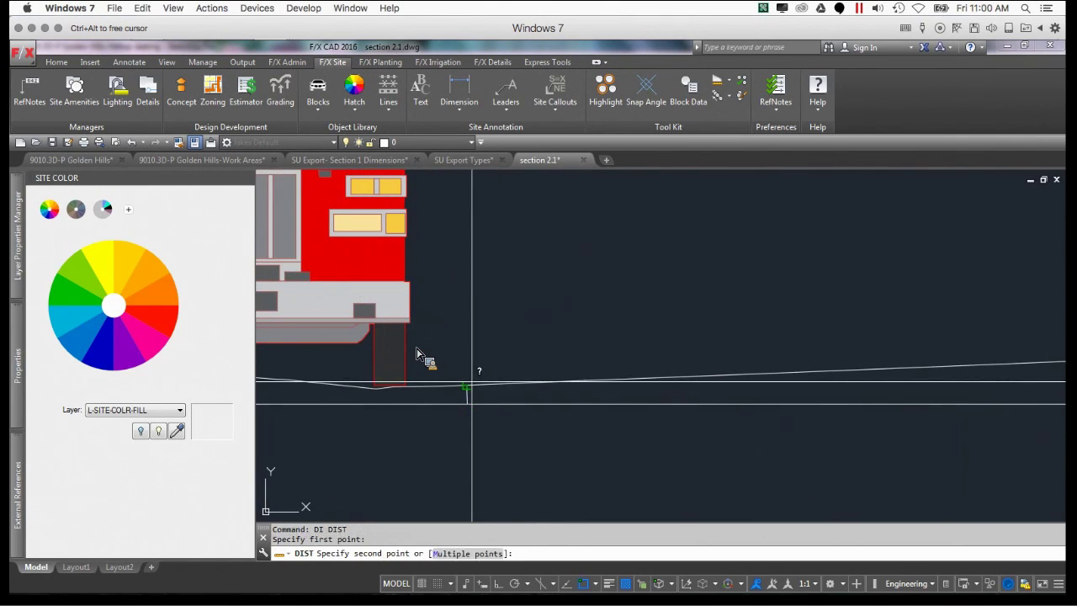
{"action": "left_click", "coordinate": [470, 403]}
{"action": "scroll", "coordinate": [510, 399], "scroll_direction": "down", "scroll_amount": 5}
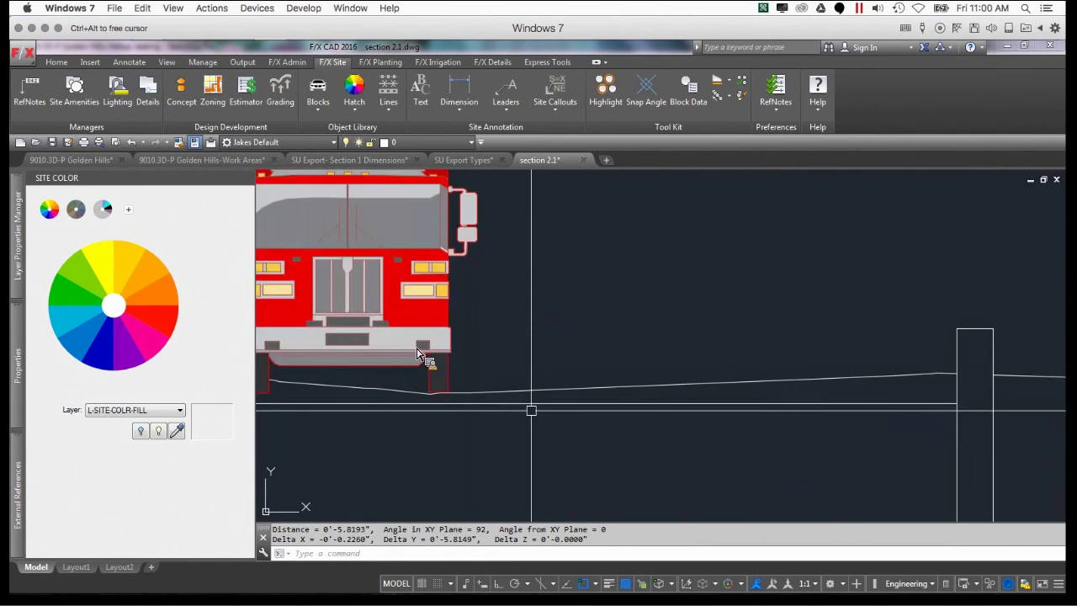
{"action": "key", "text": "Escape"}
{"action": "key", "text": "Escape"}
- Measure the vertical distance between the new straight line and the ground line at the retaining wall beyond the fire truck
{"action": "scroll", "coordinate": [698, 407], "scroll_direction": "up", "scroll_amount": 5}
{"action": "type", "text": "di"}
{"action": "key", "text": "Return"}
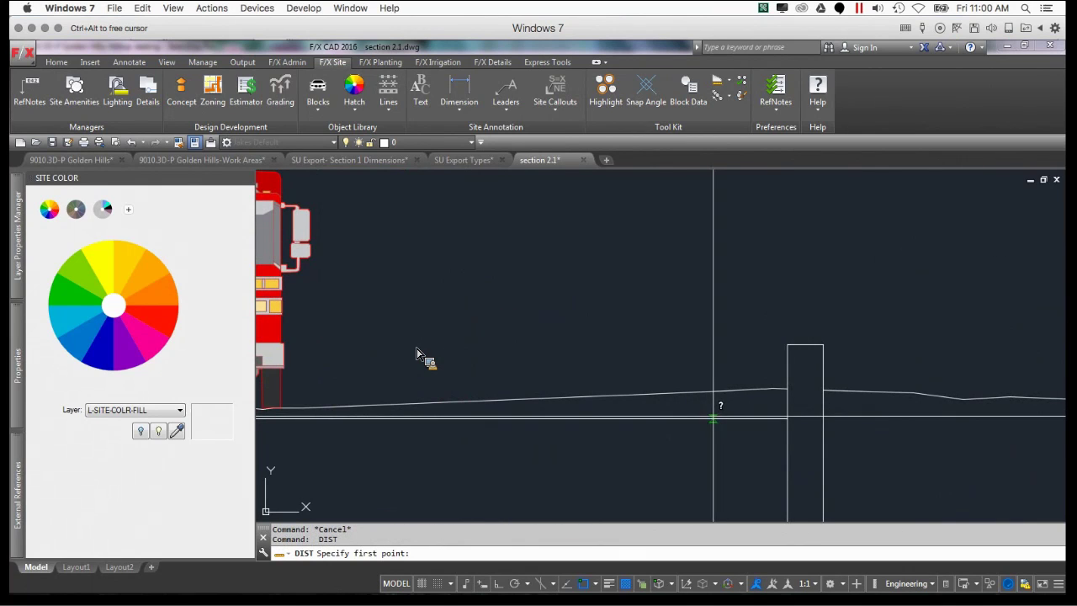
{"action": "left_click", "coordinate": [787, 425]}
{"action": "left_click", "coordinate": [784, 389]}
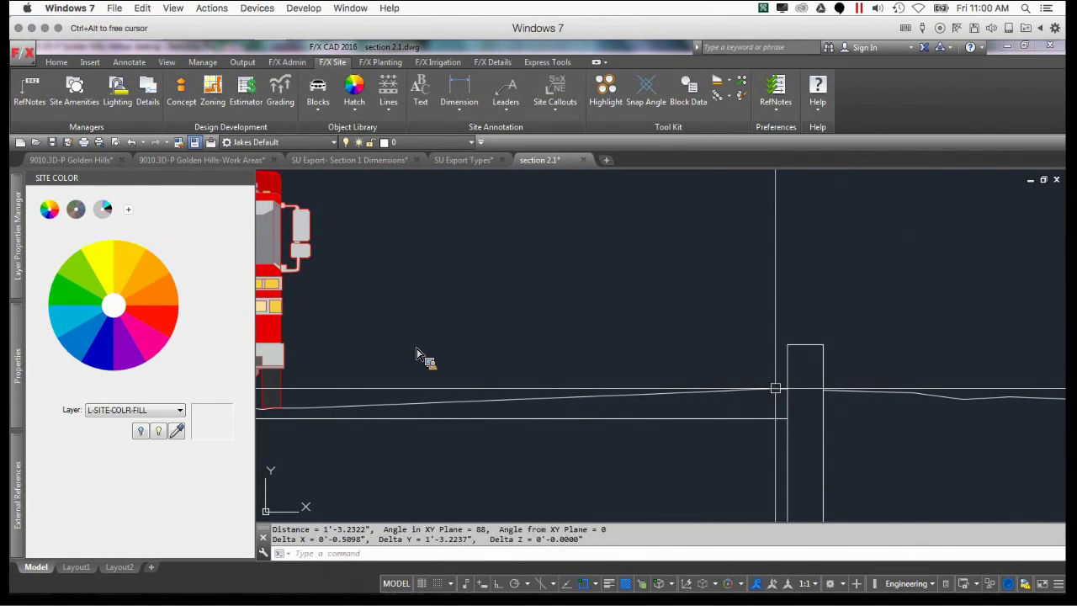
{"action": "key", "text": "Escape"}
{"action": "key", "text": "Escape"}
{"action": "scroll", "coordinate": [676, 367], "scroll_direction": "down", "scroll_amount": 2}
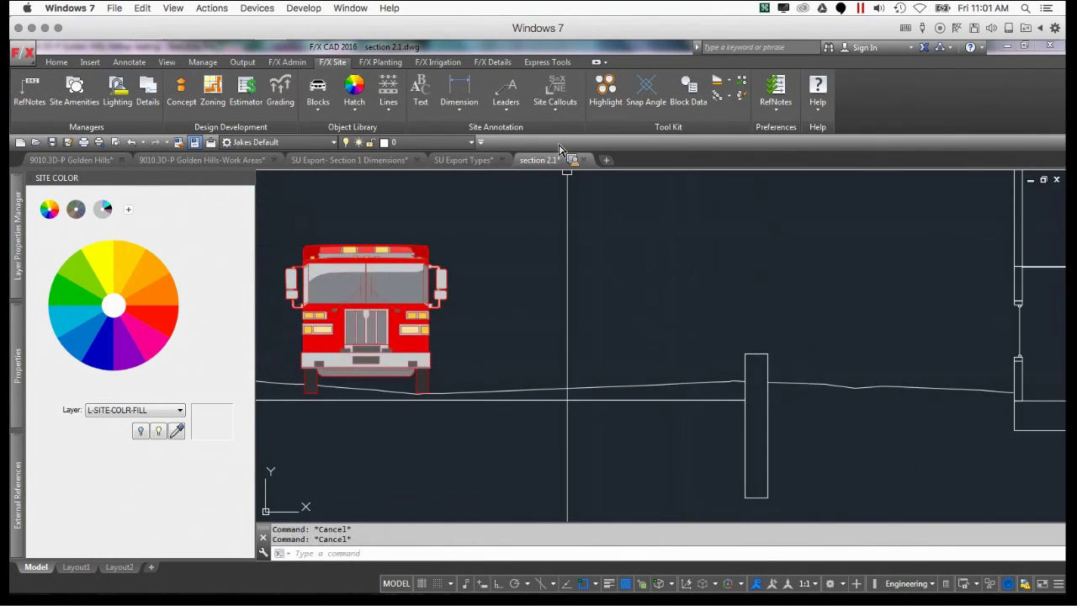
- Place FG spot elevations on the ground line: 1 beside the retaining wall and 0 beside the fire truck
{"action": "left_click", "coordinate": [560, 101]}
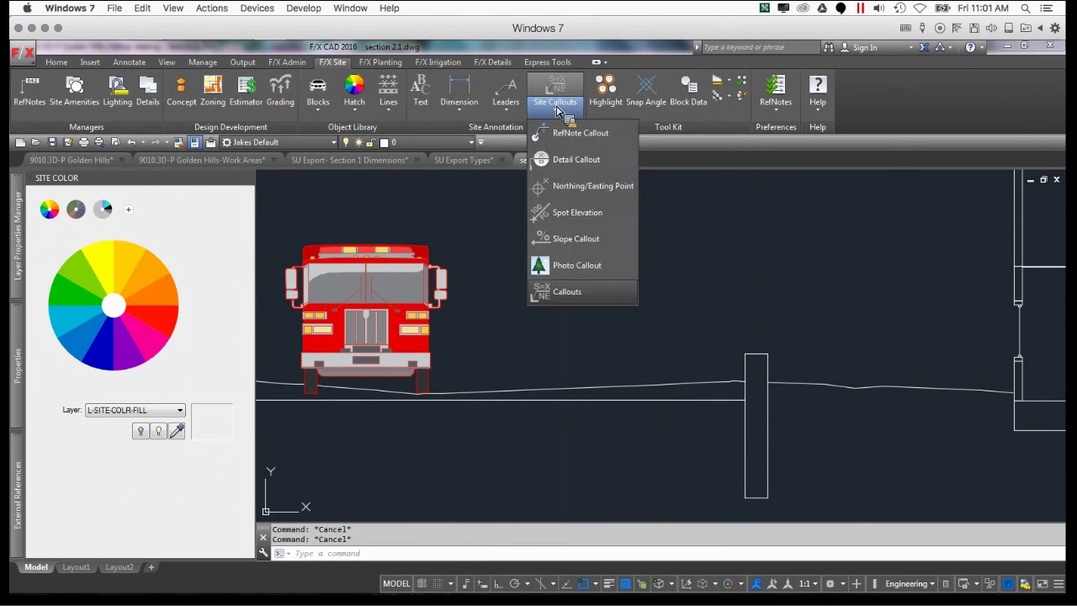
{"action": "left_click", "coordinate": [573, 240]}
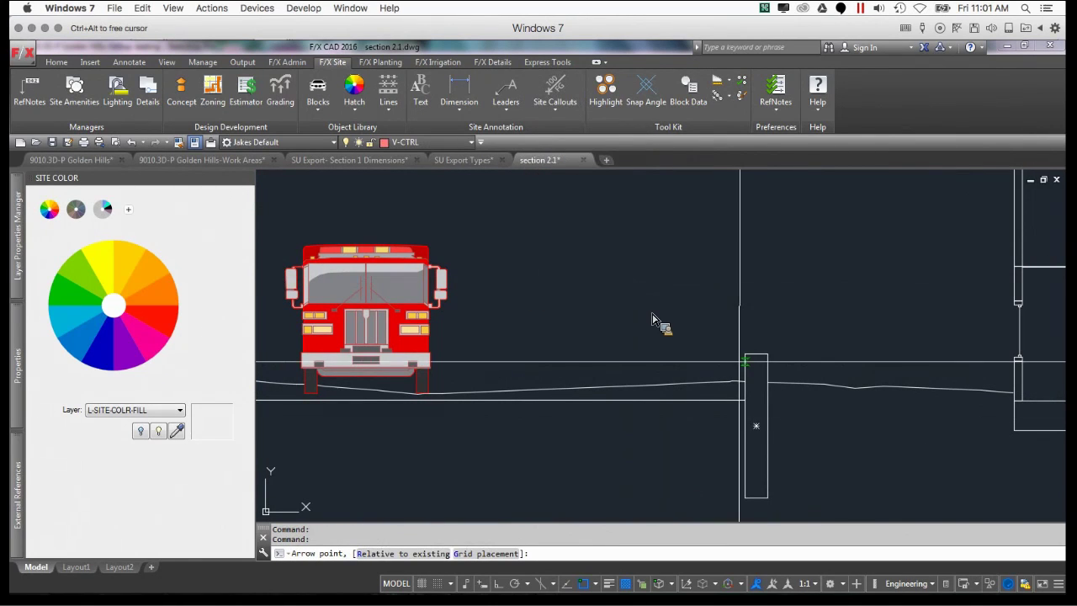
{"action": "left_click", "coordinate": [733, 382]}
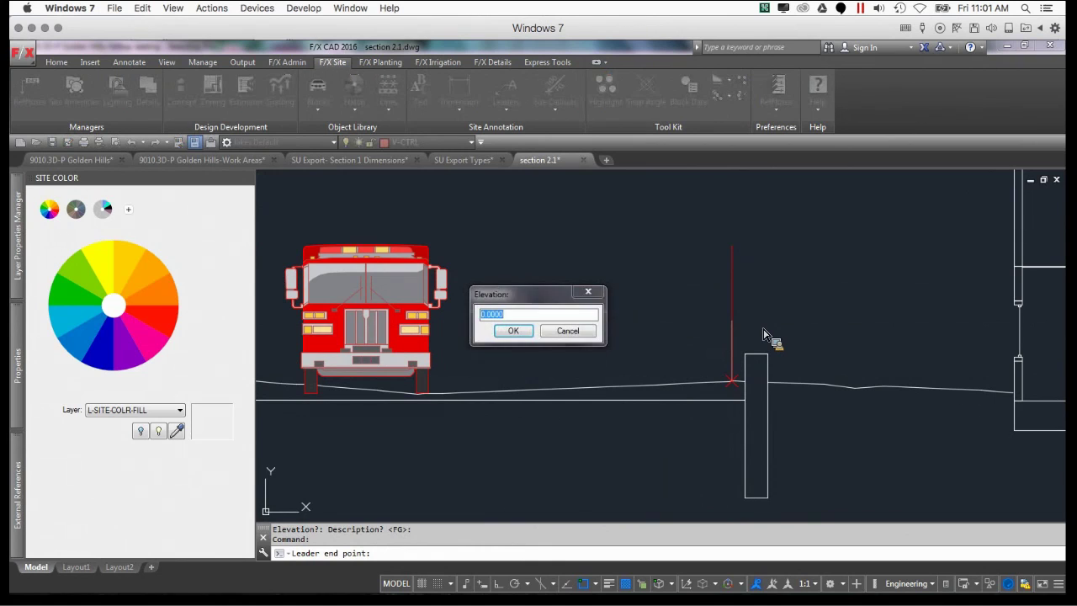
{"action": "type", "text": "1"}
{"action": "key", "text": "Return"}
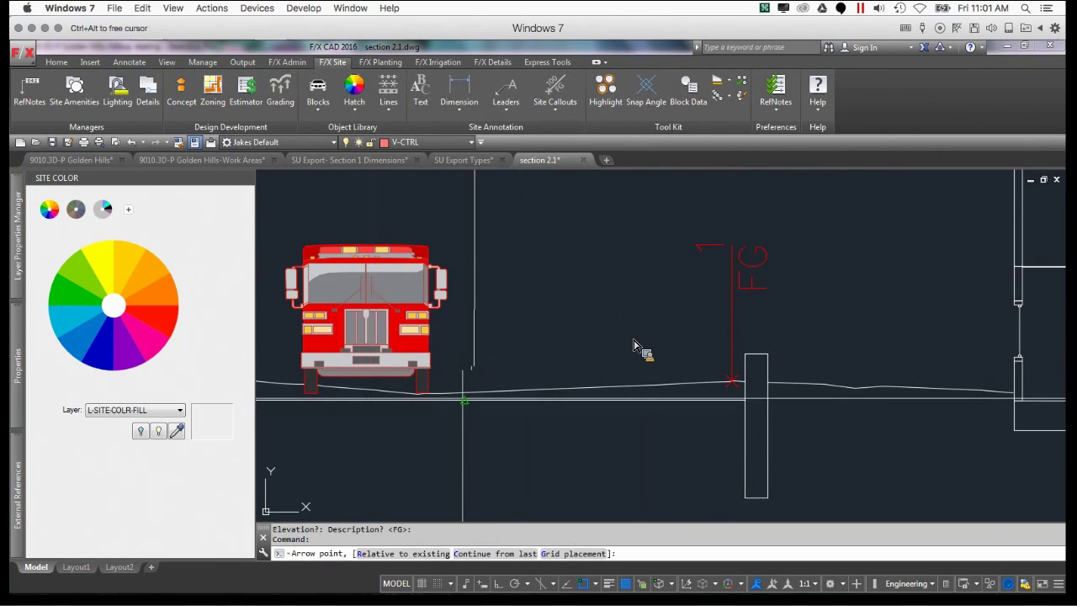
{"action": "left_click", "coordinate": [441, 392]}
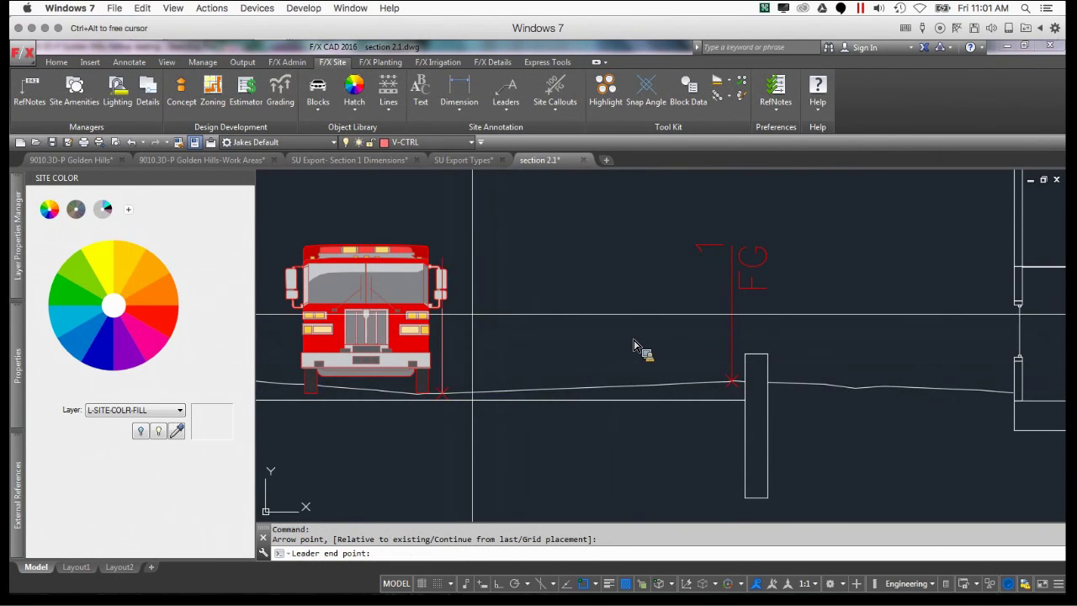
{"action": "left_click", "coordinate": [620, 344]}
{"action": "left_click", "coordinate": [488, 328]}
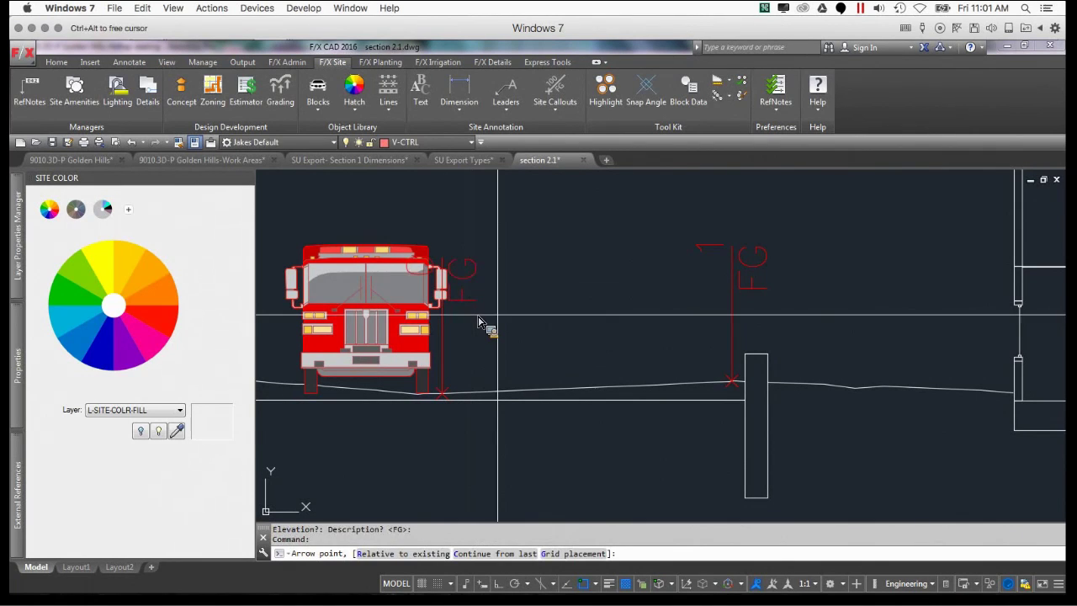
- Add a slope callout between the spot elevations at the retaining wall and the fire truck
{"action": "left_click", "coordinate": [557, 112]}
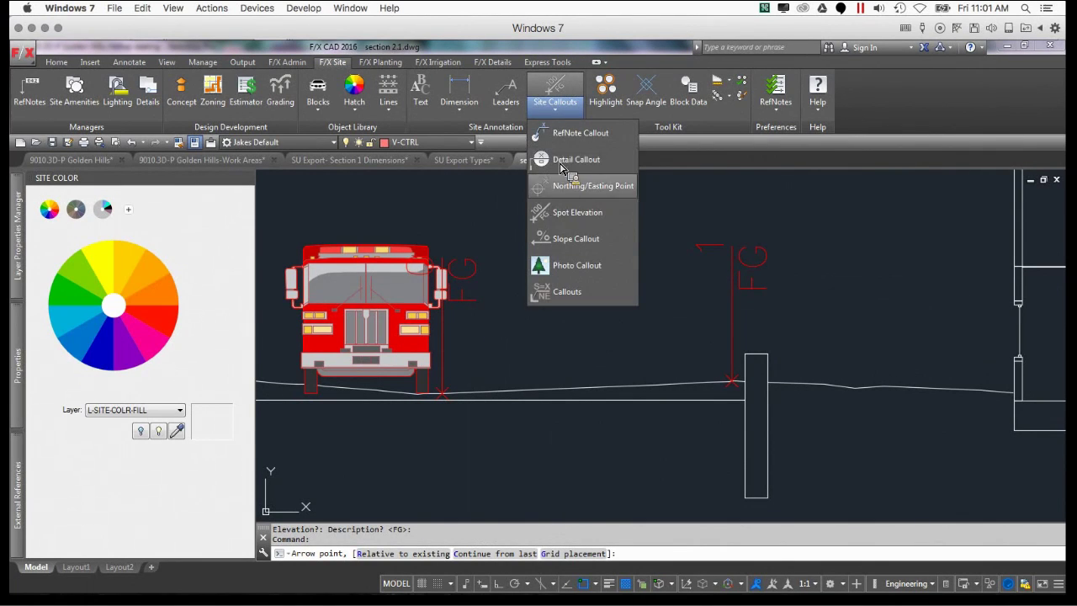
{"action": "left_click", "coordinate": [569, 237]}
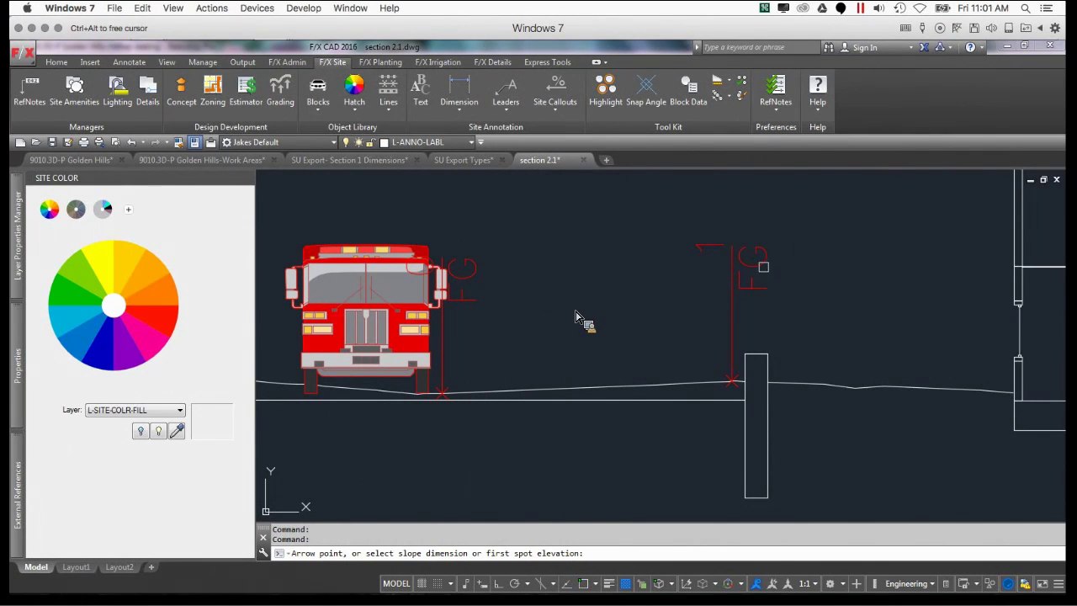
{"action": "left_click", "coordinate": [476, 284]}
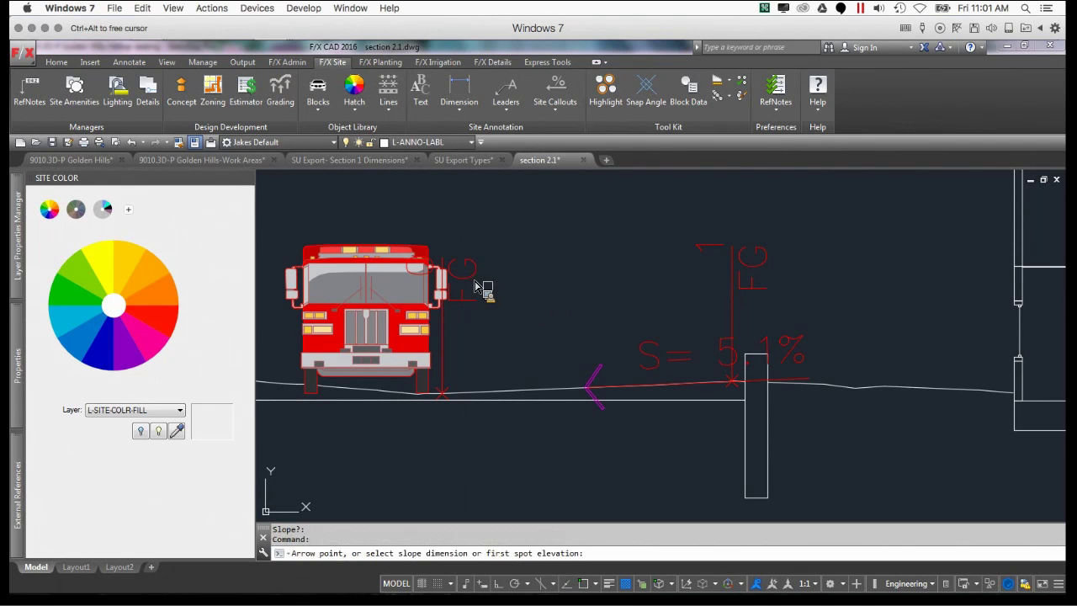
{"action": "key", "text": "Escape"}
- Move the slope callout along the ground toward the fire truck, clear of the retaining wall
{"action": "left_click", "coordinate": [654, 356]}
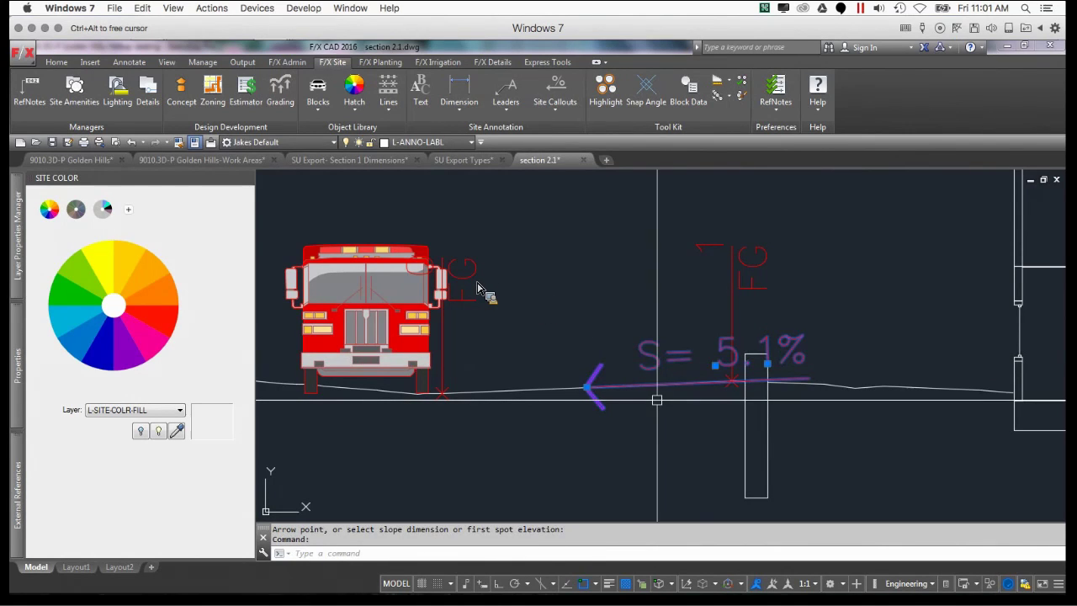
{"action": "type", "text": "m"}
{"action": "key", "text": "Return"}
{"action": "left_click", "coordinate": [690, 428]}
{"action": "left_click", "coordinate": [593, 419]}
{"action": "key", "text": "Escape"}
- Examine the annotated section from the slope callout uphill past the house and retaining walls to the trees
{"action": "scroll", "coordinate": [503, 371], "scroll_direction": "down", "scroll_amount": 5}
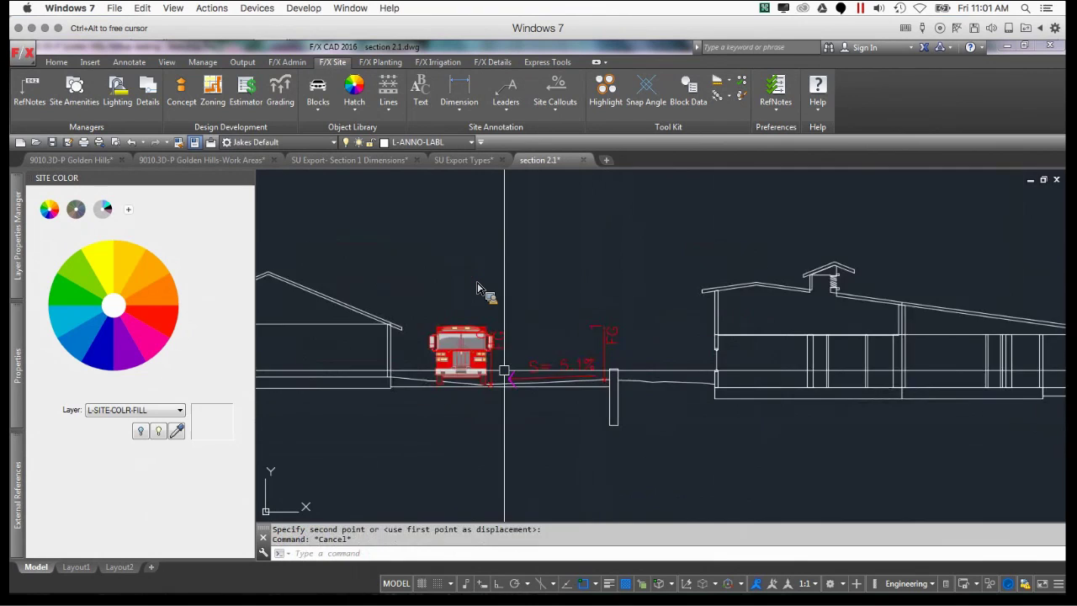
{"action": "middle_click_drag", "start_coordinate": [503, 371], "coordinate": [680, 382]}
{"action": "scroll", "coordinate": [531, 391], "scroll_direction": "up", "scroll_amount": 2}
{"action": "middle_click_drag", "start_coordinate": [419, 394], "coordinate": [495, 381]}
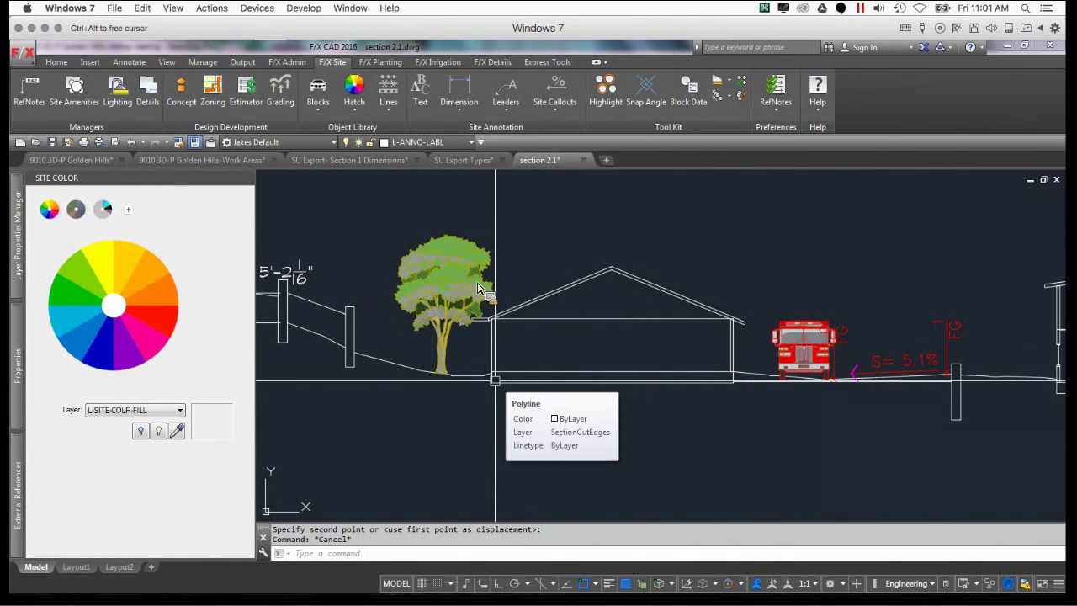
{"action": "scroll", "coordinate": [474, 378], "scroll_direction": "down", "scroll_amount": 4}
{"action": "mouse_move", "coordinate": [470, 373]}
{"action": "middle_mouse_down"}
{"action": "mouse_move", "coordinate": [654, 395]}
{"action": "mouse_move", "coordinate": [718, 383]}
{"action": "middle_mouse_up"}
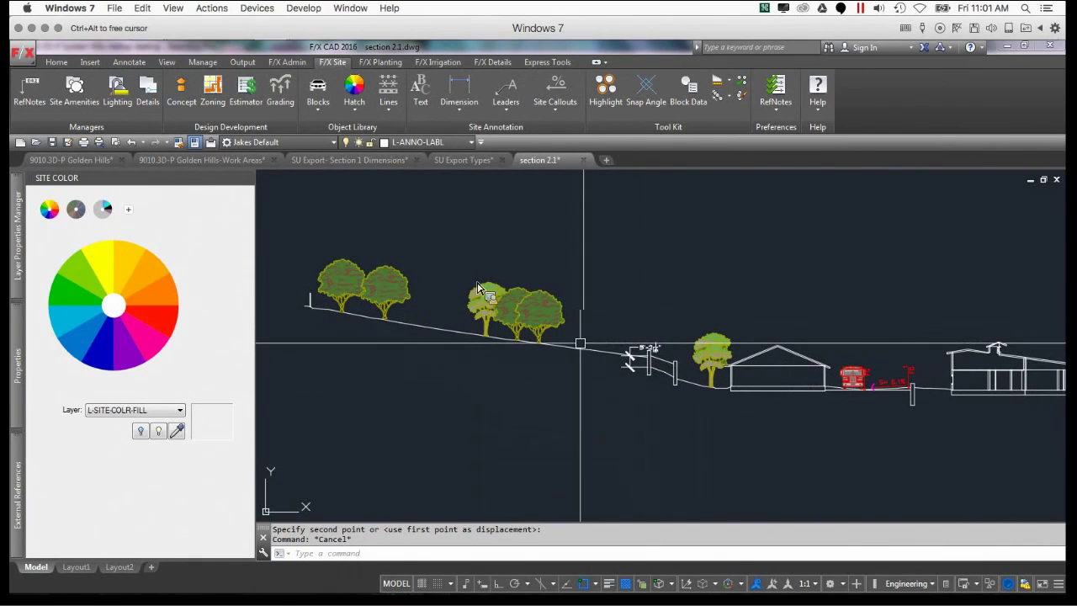
{"action": "scroll", "coordinate": [723, 373], "scroll_direction": "up", "scroll_amount": 2}
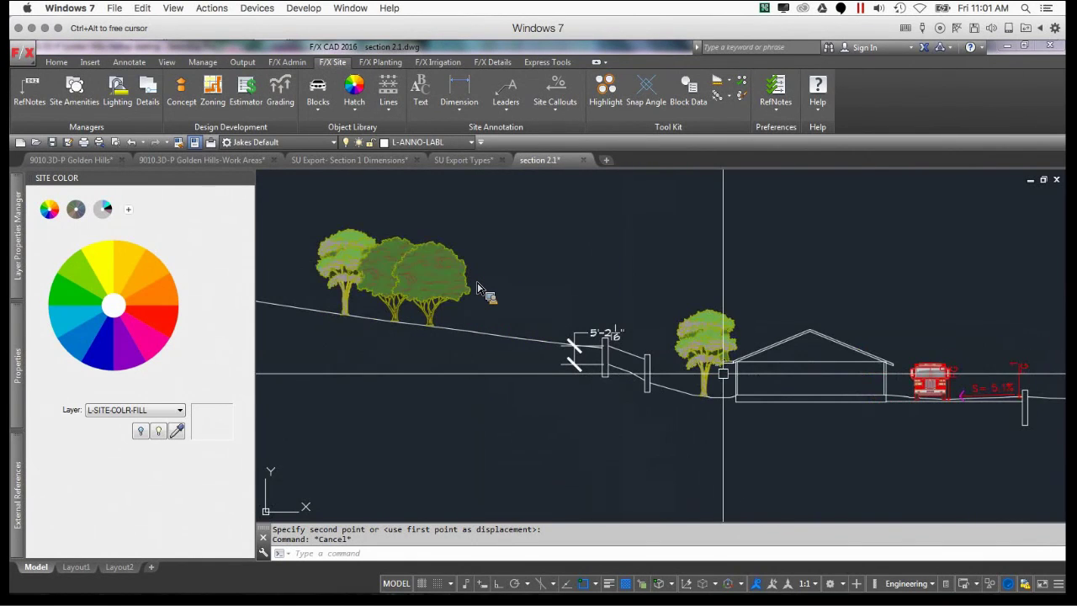